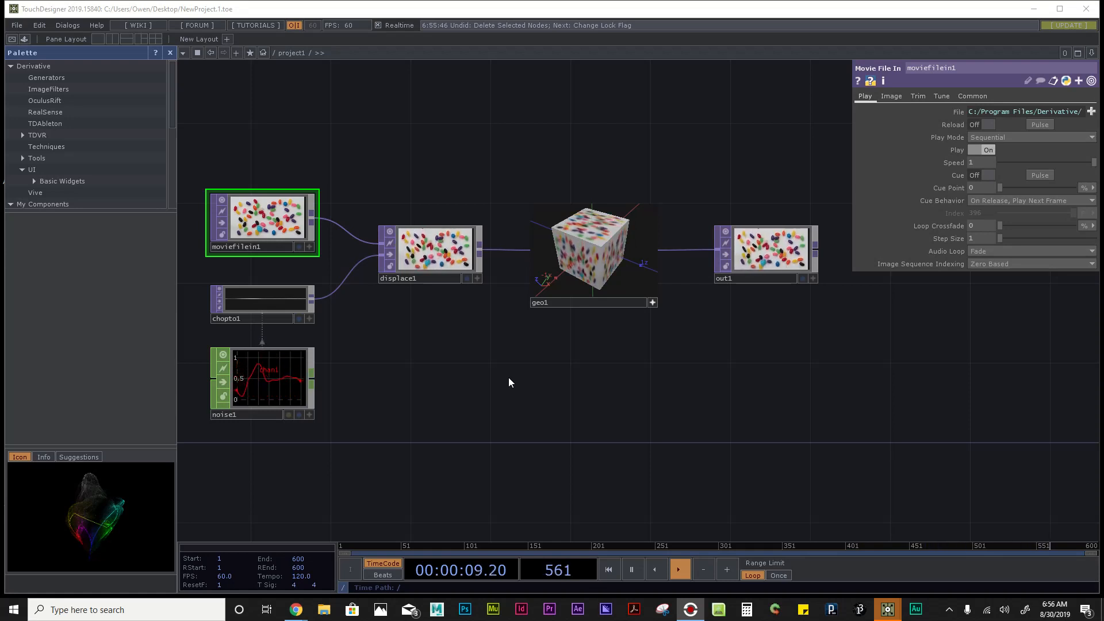
Step: Examine the default network, from the movie file, noise and displace operators through the geometry to the output
drag(433, 352, 454, 402)
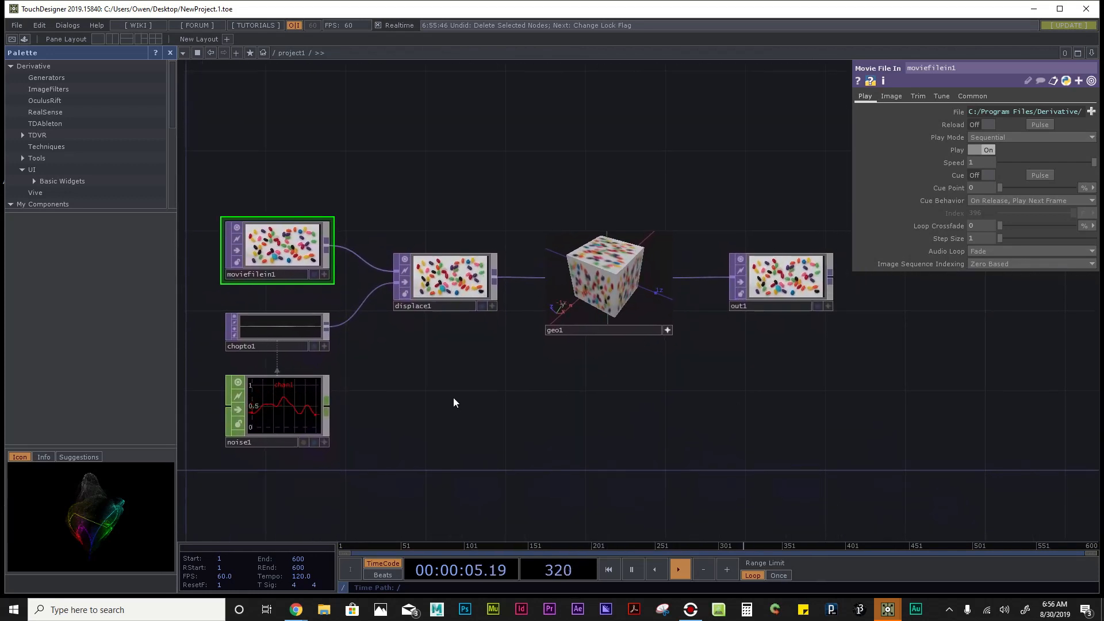
scroll(498, 417, up, 6)
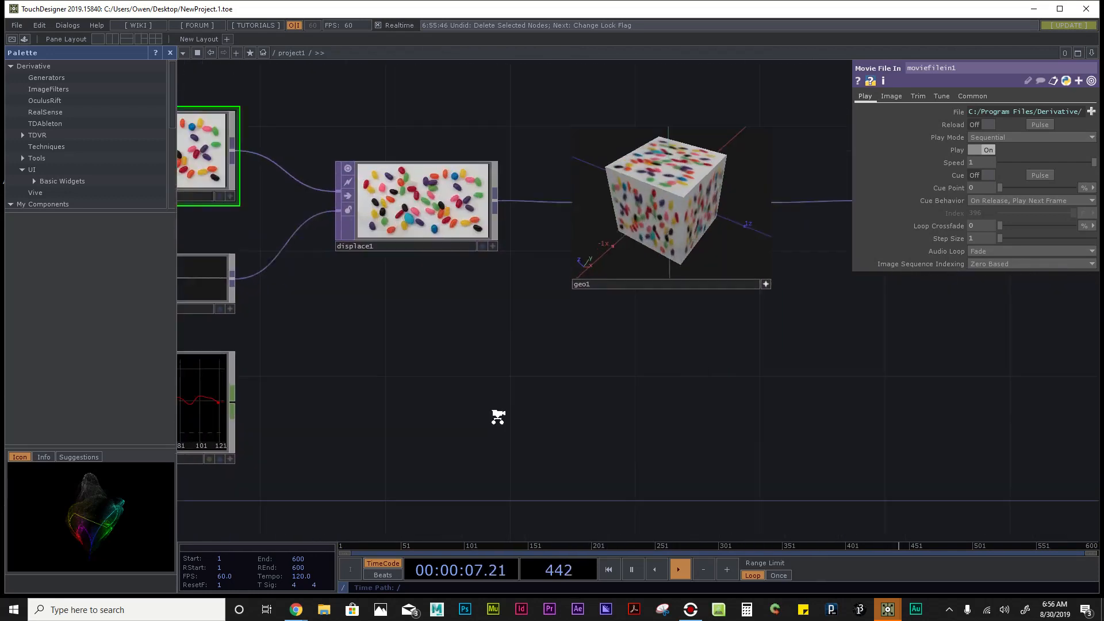
scroll(498, 416, down, 7)
scroll(498, 416, up, 2)
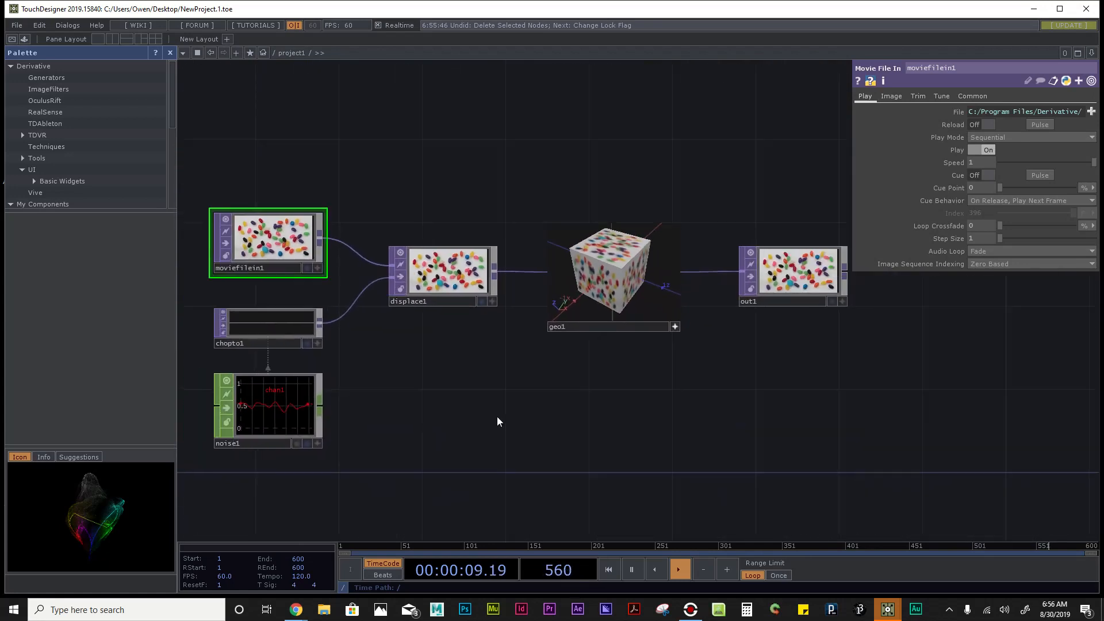
scroll(497, 416, down, 3)
scroll(497, 416, up, 3)
drag(503, 402, 493, 439)
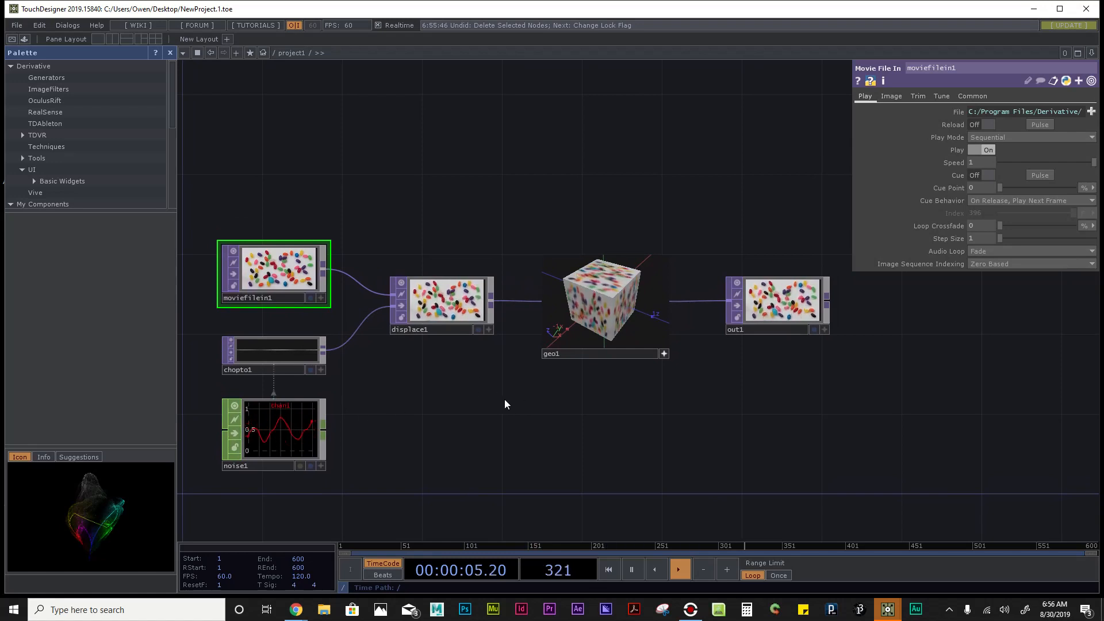
scroll(505, 399, up, 2)
scroll(503, 399, down, 2)
scroll(450, 411, up, 2)
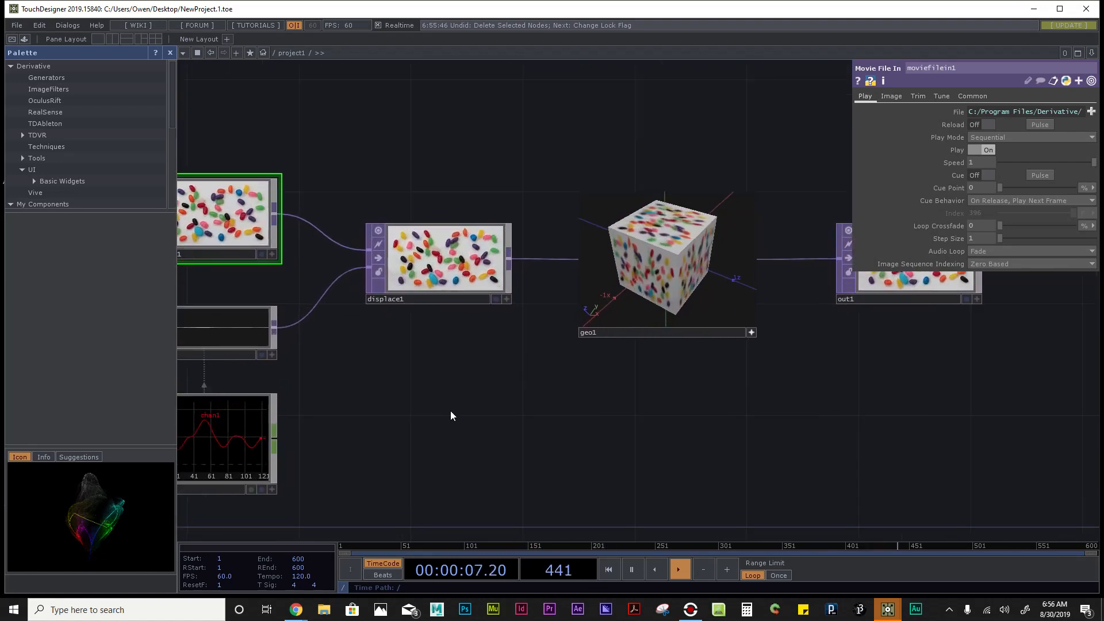
scroll(451, 411, down, 2)
drag(436, 420, 452, 440)
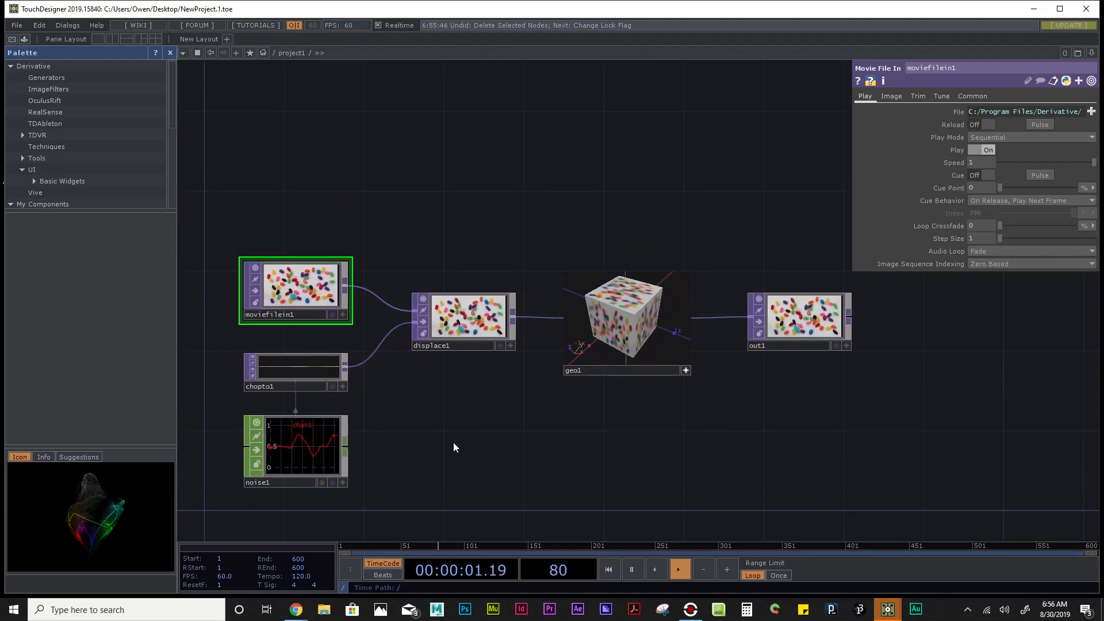
scroll(456, 440, up, 2)
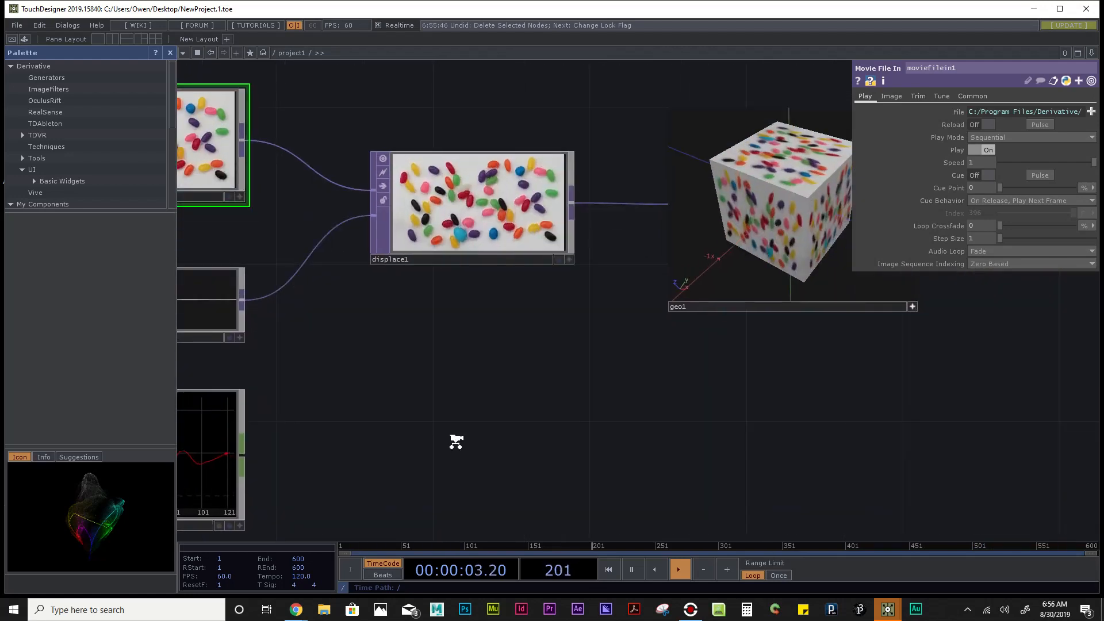
scroll(455, 440, down, 3)
scroll(455, 441, up, 1)
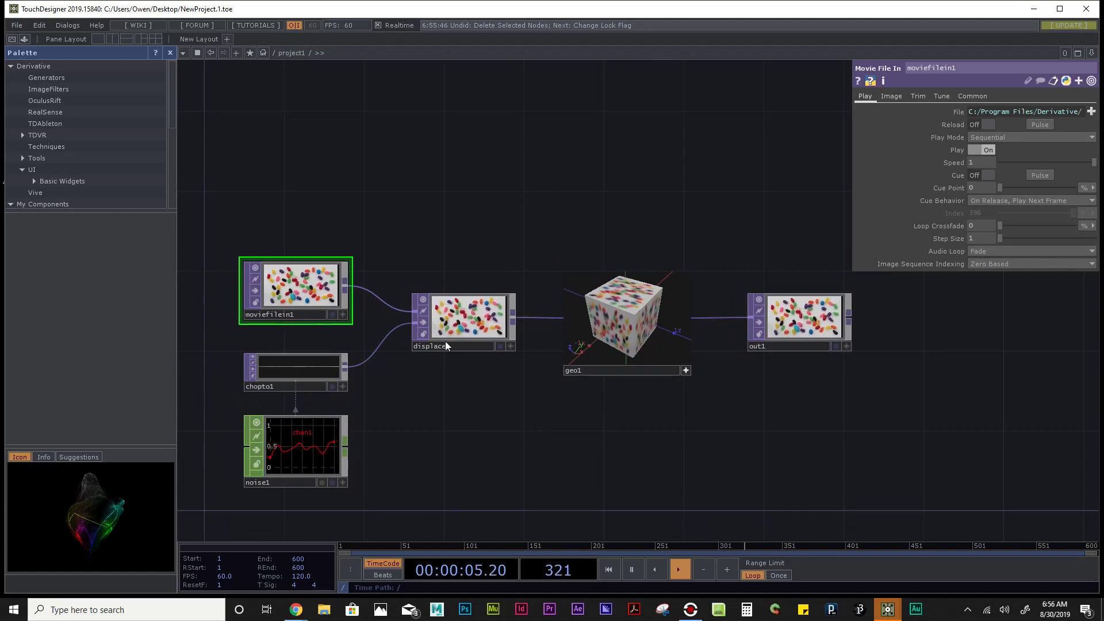
Step: Look inside the geo1 component at its box, texture, in, out and phong operators, and return to the project1 network
scroll(663, 345, up, 8)
scroll(661, 347, up, 4)
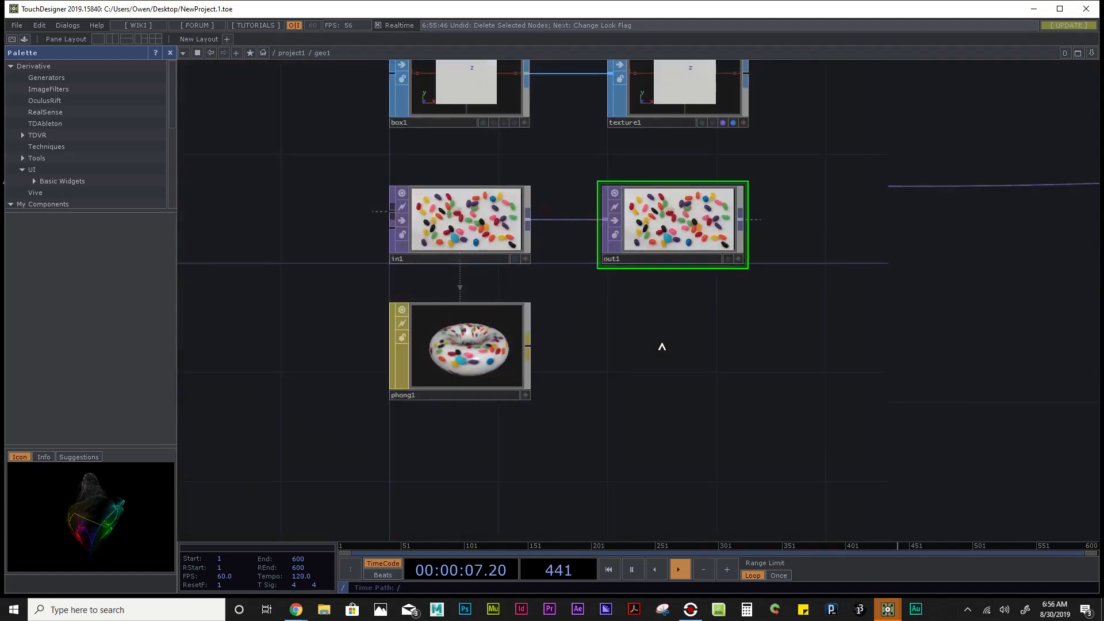
scroll(661, 348, down, 6)
scroll(660, 348, down, 5)
key(p)
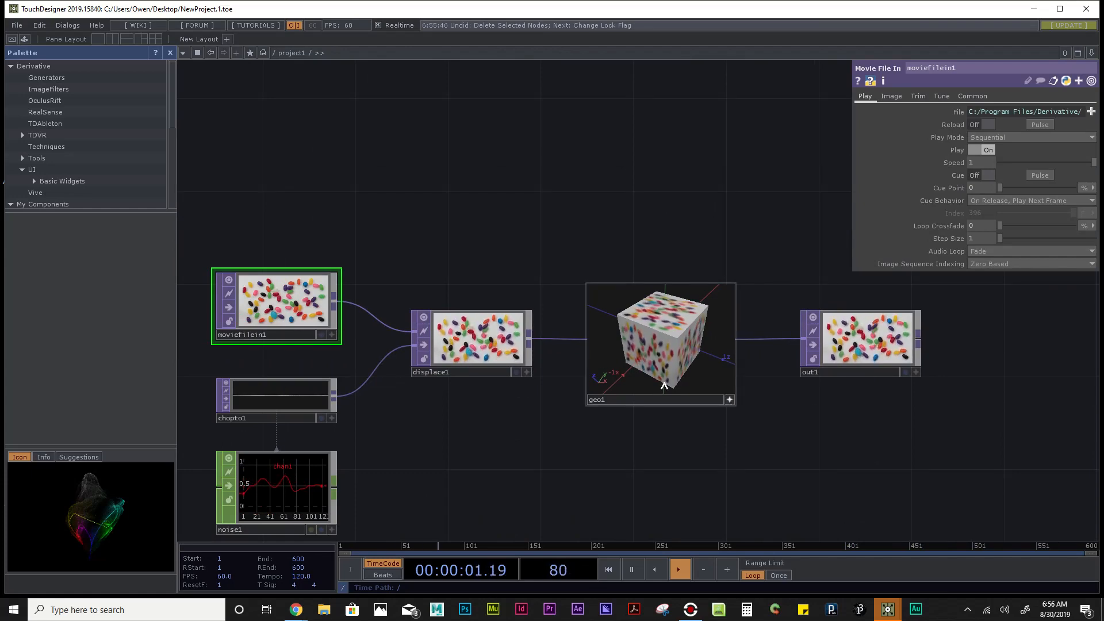
scroll(631, 368, up, 6)
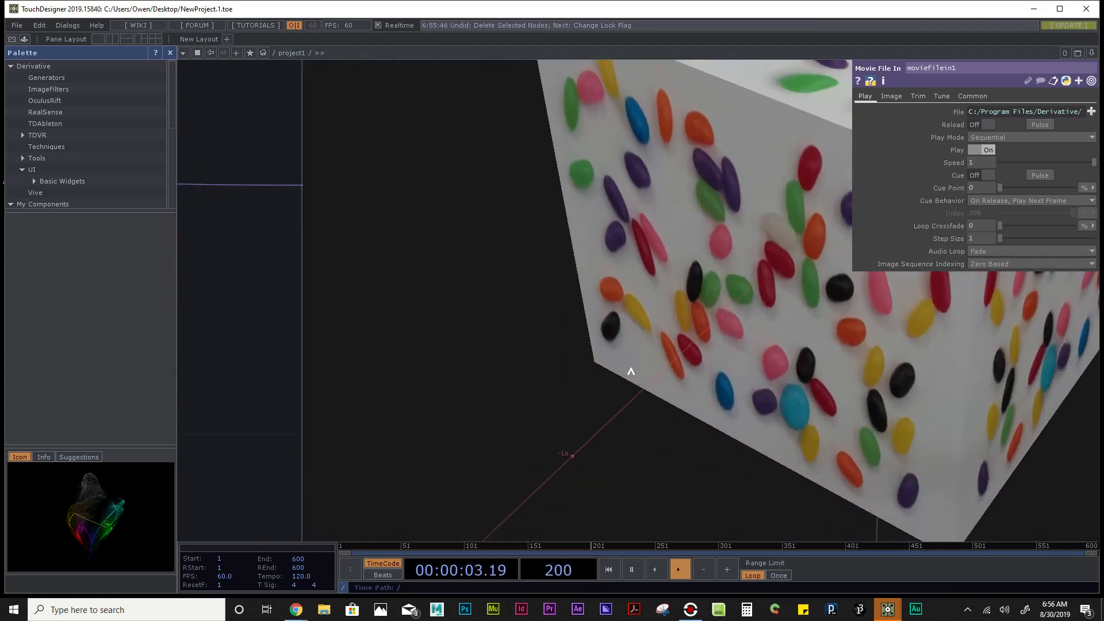
scroll(631, 368, down, 8)
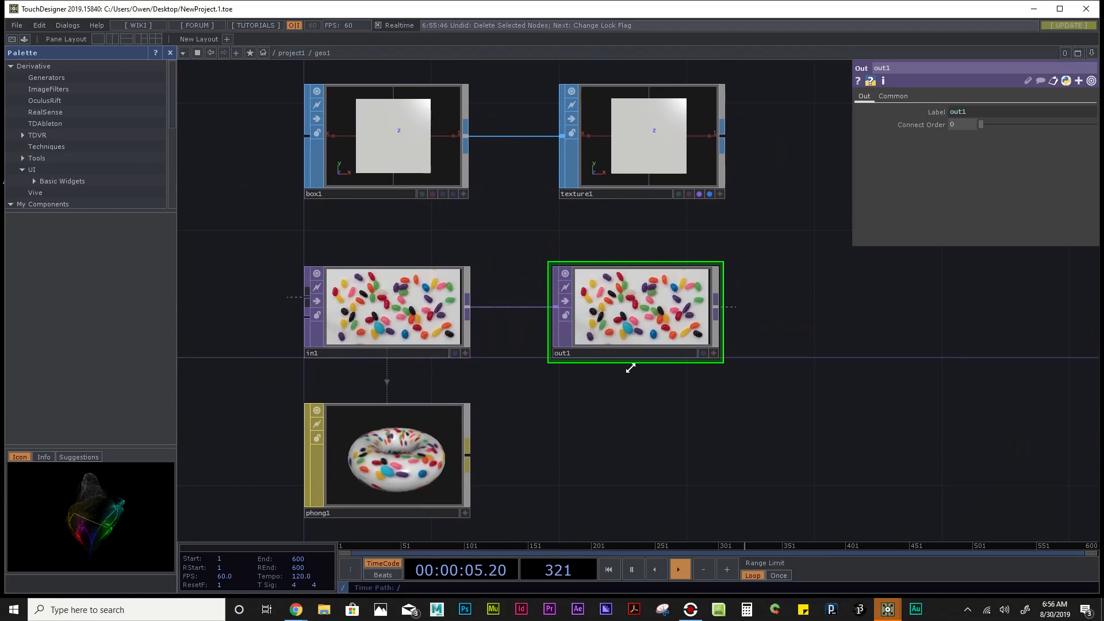
scroll(631, 368, up, 7)
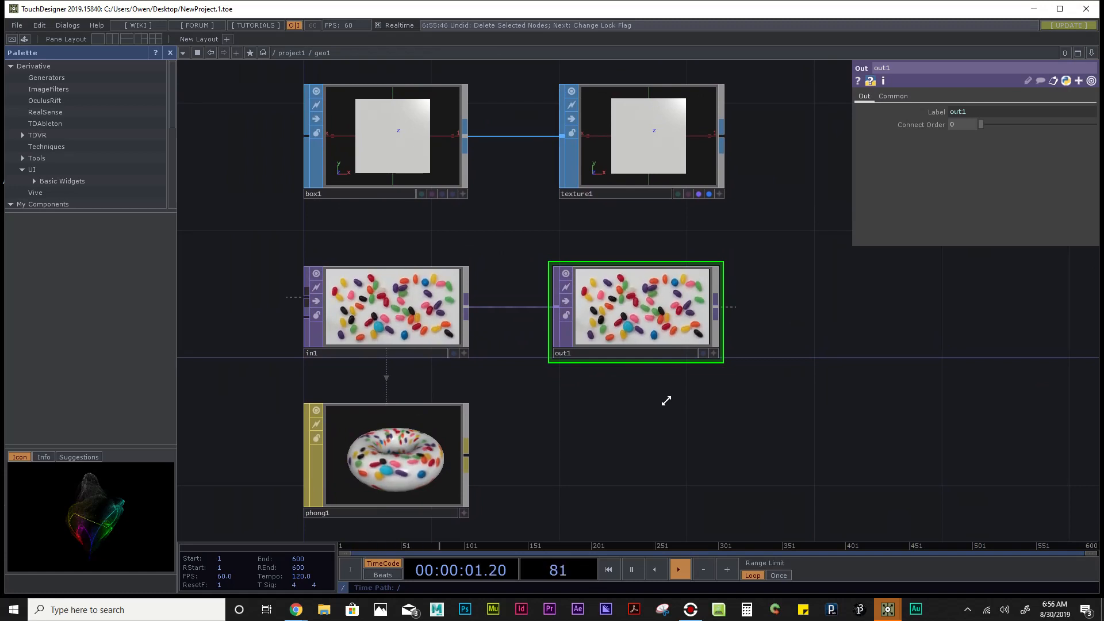
scroll(666, 401, down, 8)
scroll(667, 401, down, 5)
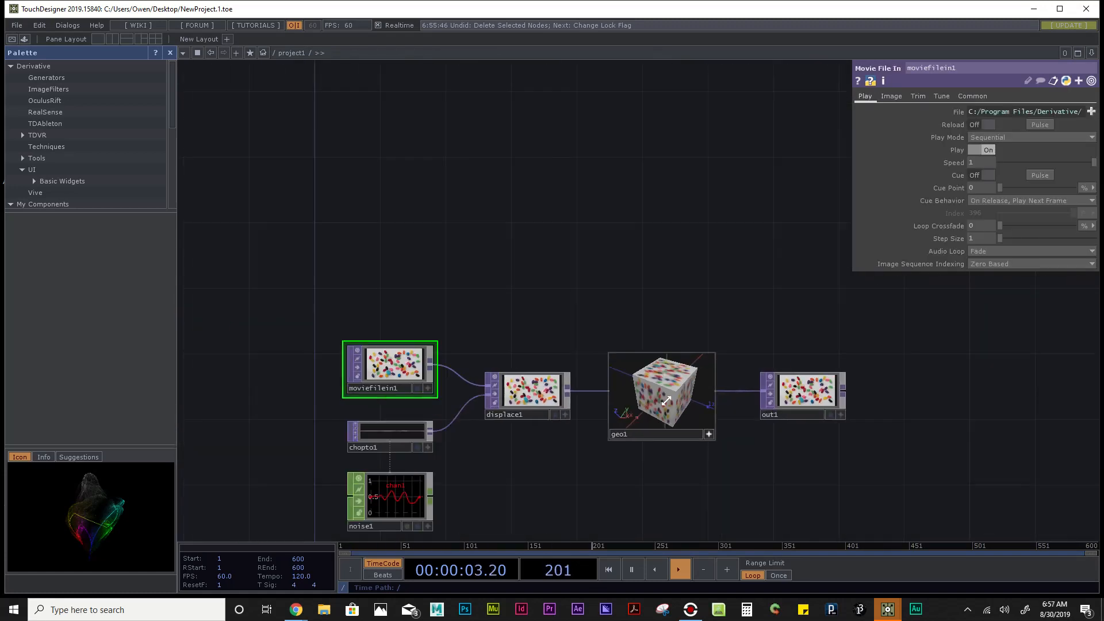
Step: Delete all the operators of the default network in project1
drag(629, 486, 606, 347)
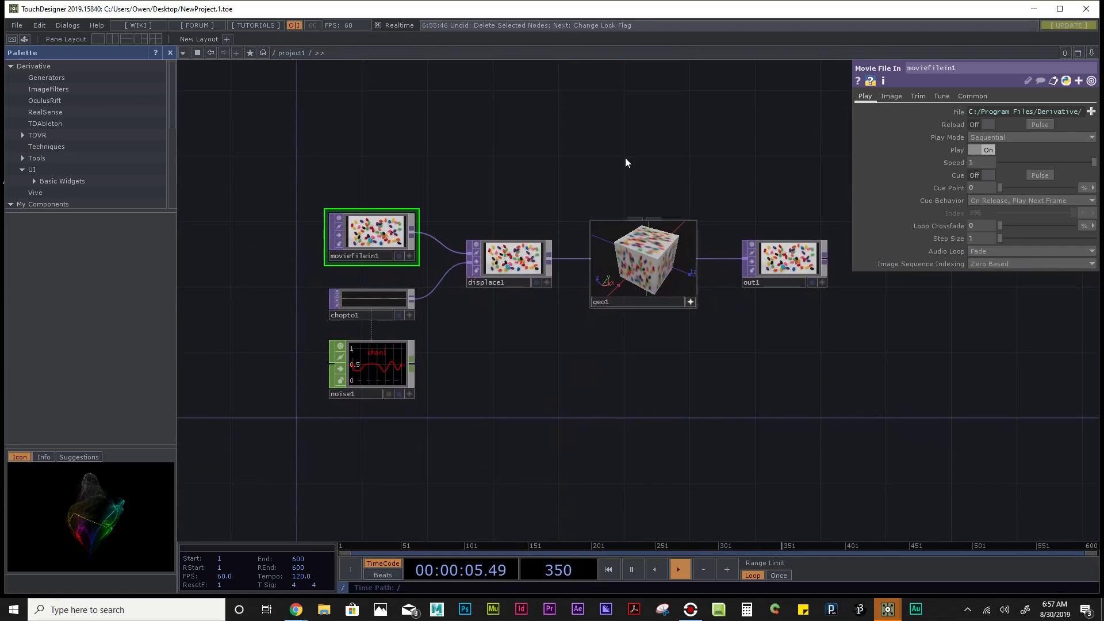
right_click(498, 389)
click(490, 393)
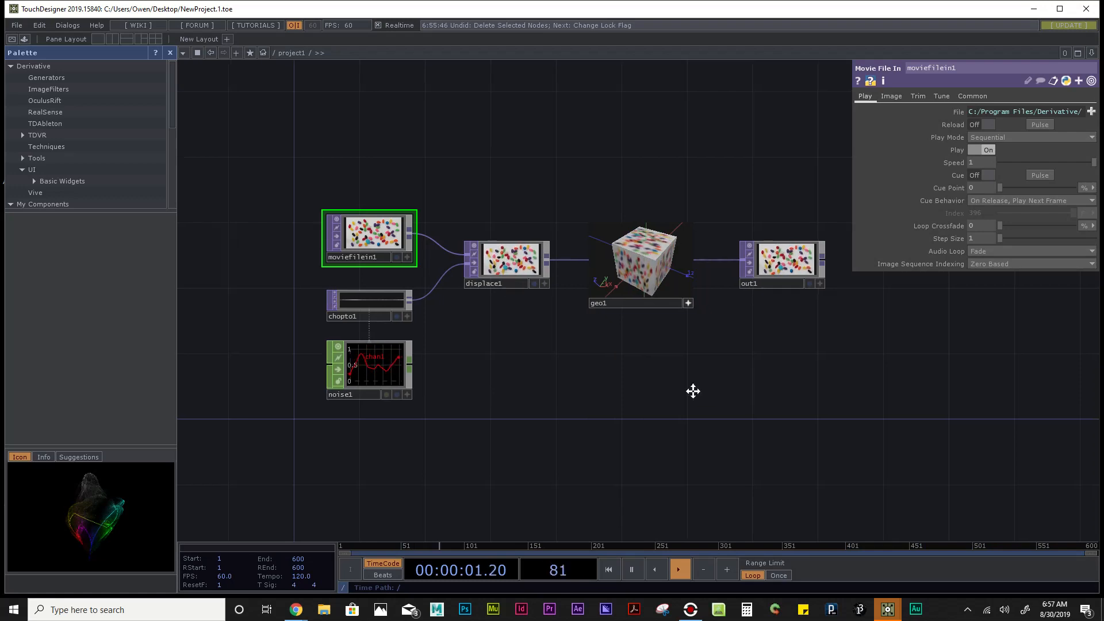
drag(707, 379, 684, 406)
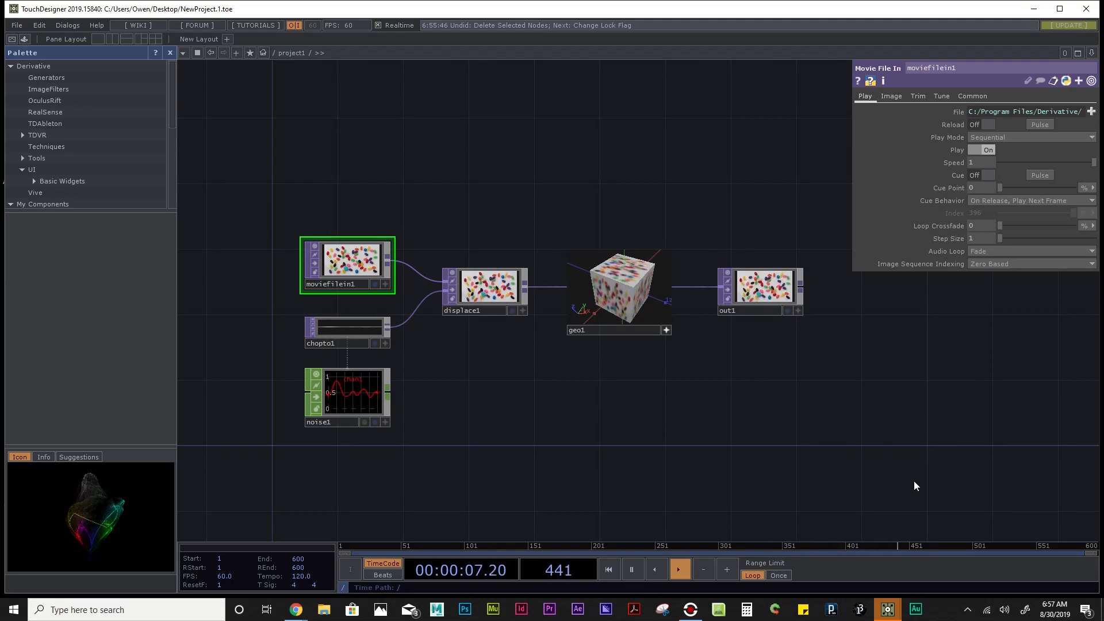
drag(913, 480, 264, 160)
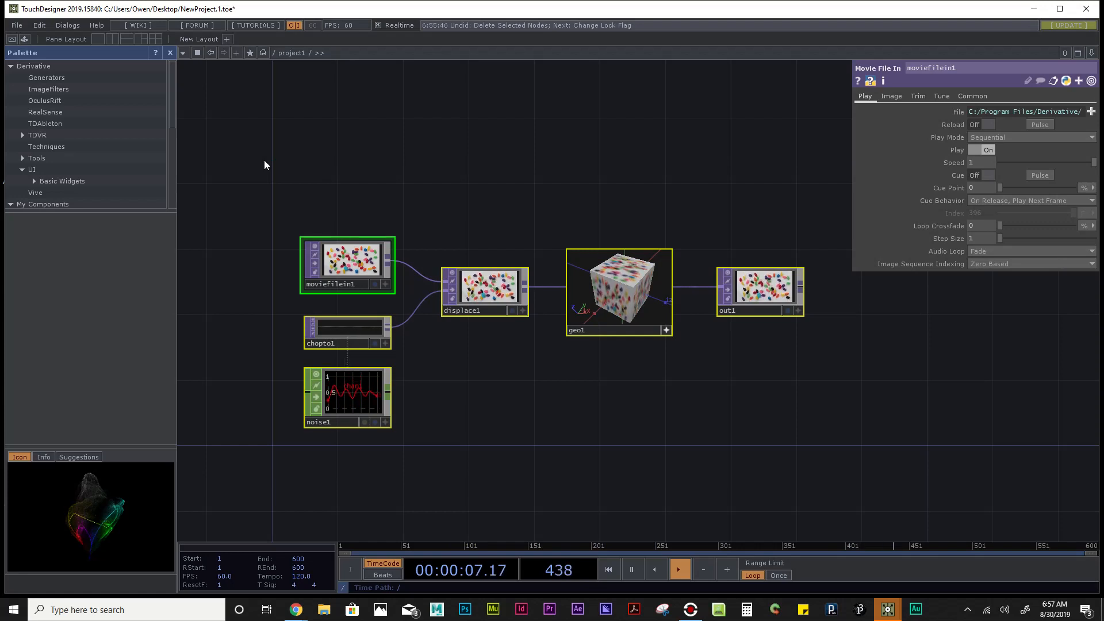
key(Delete)
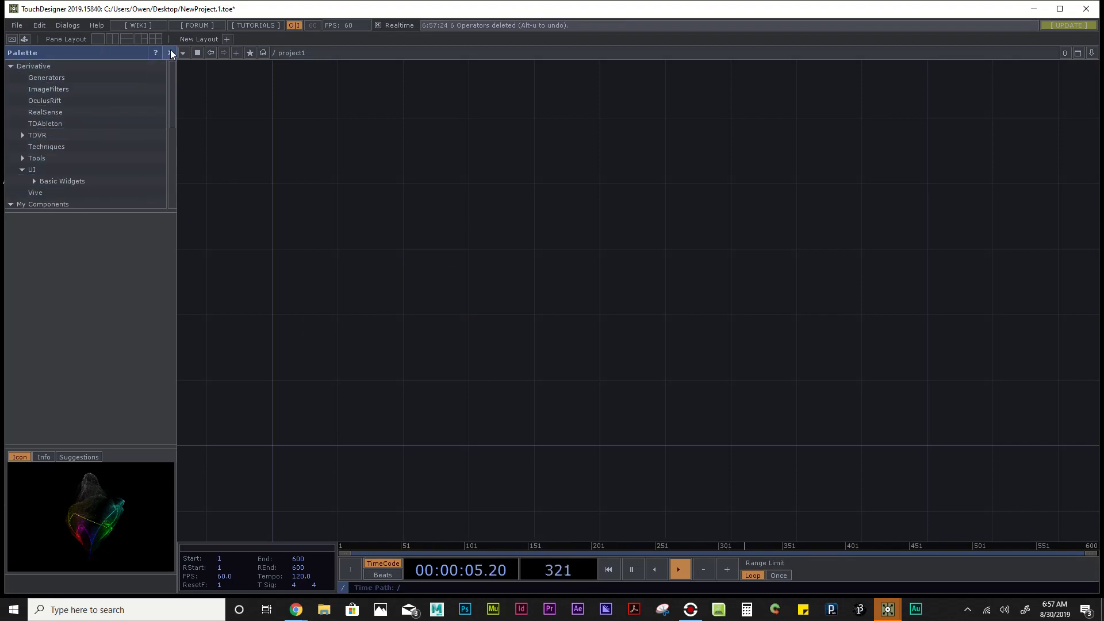
Step: Browse the UI, Basic Widgets and Tools categories of the Palette and close the Palette
scroll(63, 149, down, 1)
click(60, 168)
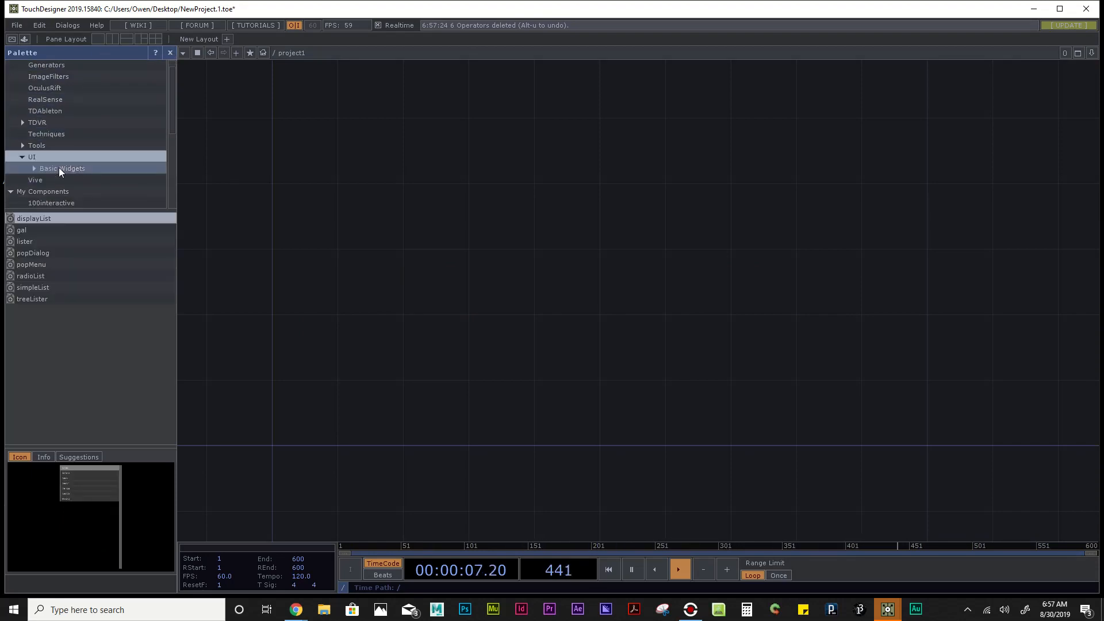
click(58, 168)
click(61, 155)
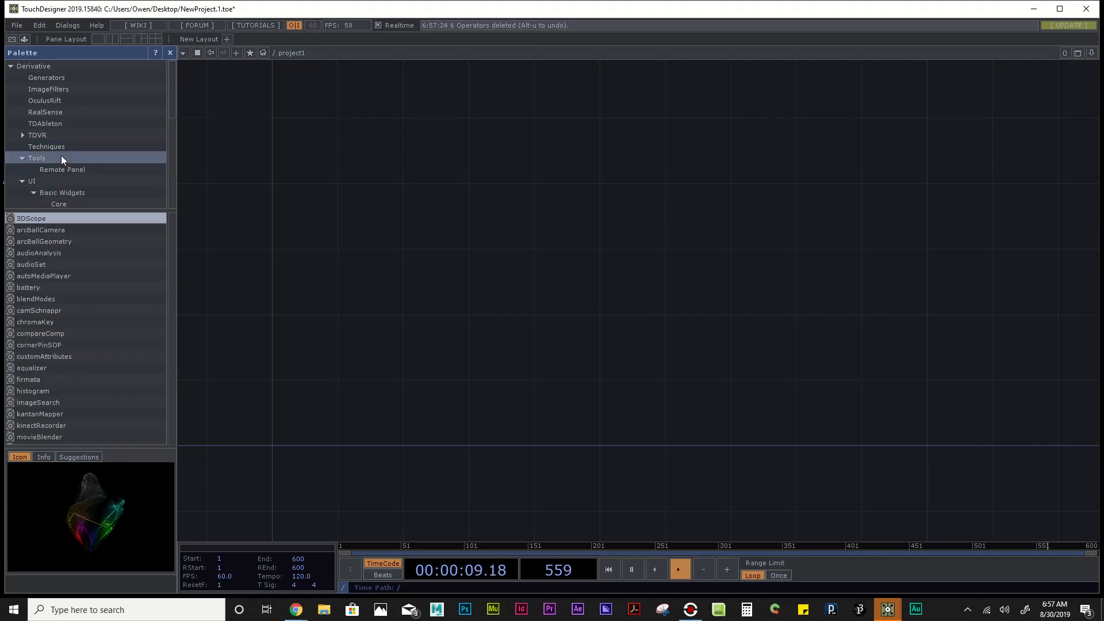
click(170, 53)
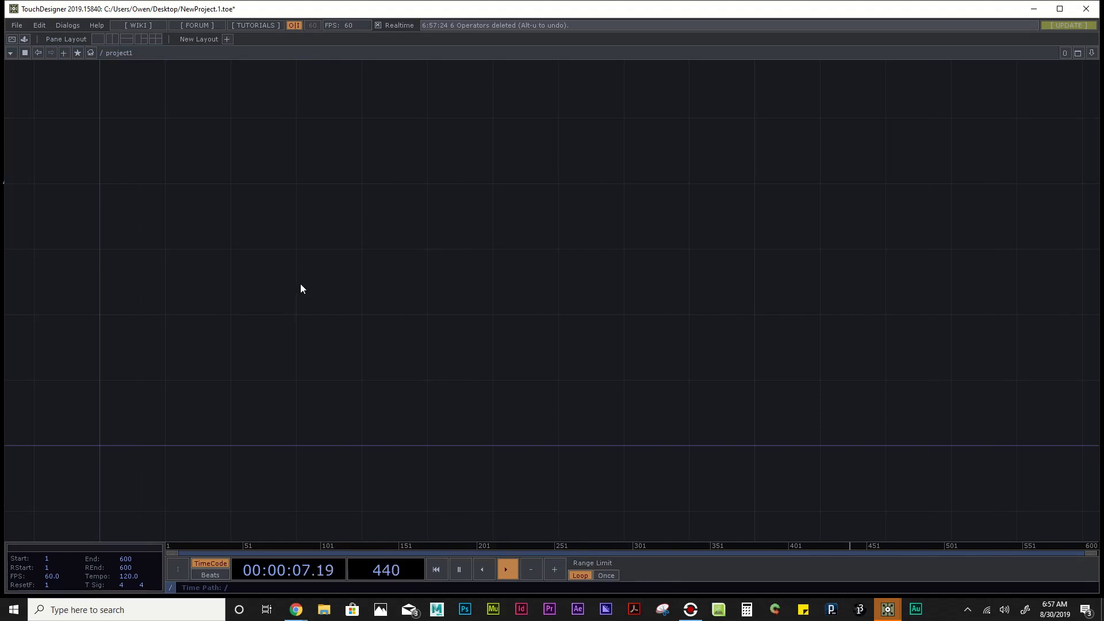
Step: Pause and resume the timeline playback several times, leaving it playing
click(509, 570)
click(509, 570)
key(space)
key(space)
key(space)
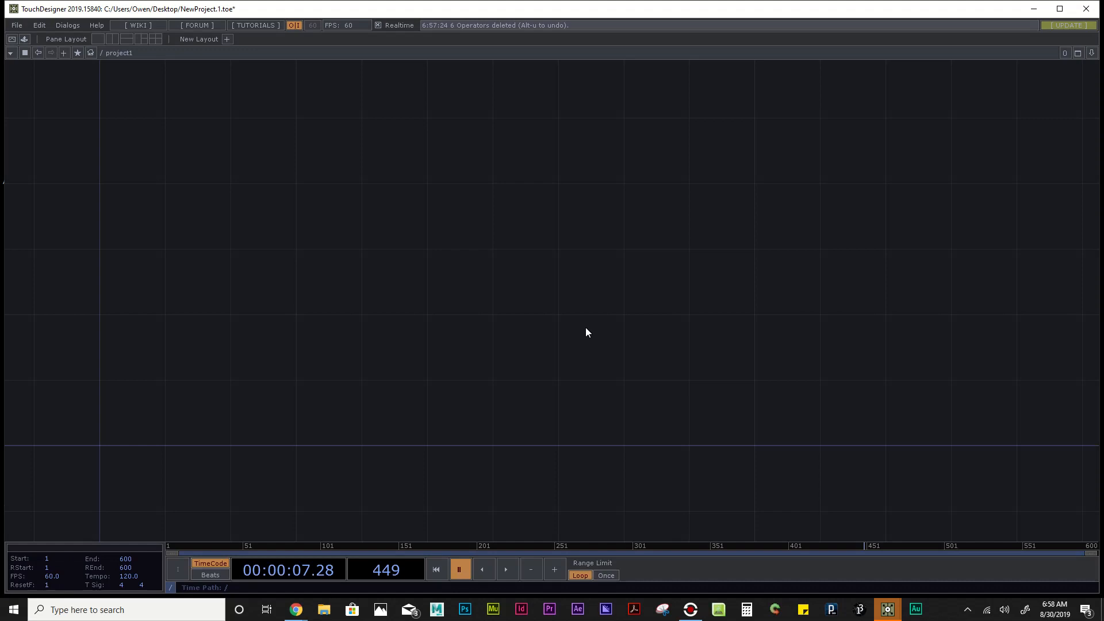
key(space)
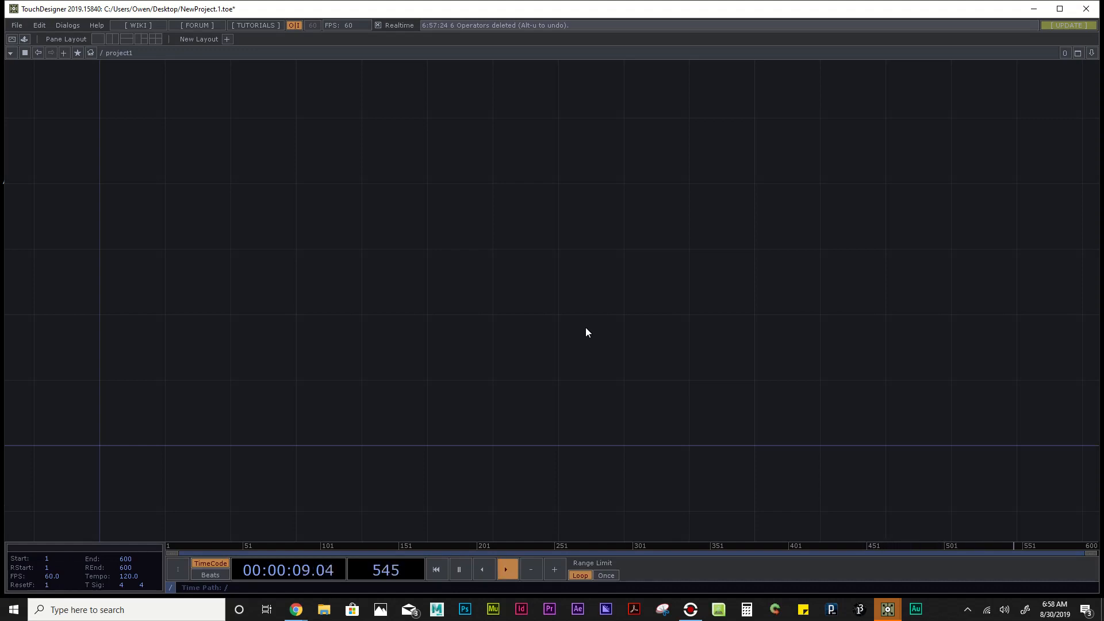
Step: Dismiss the Adobe Creative Cloud notification over the empty network
drag(586, 326, 555, 178)
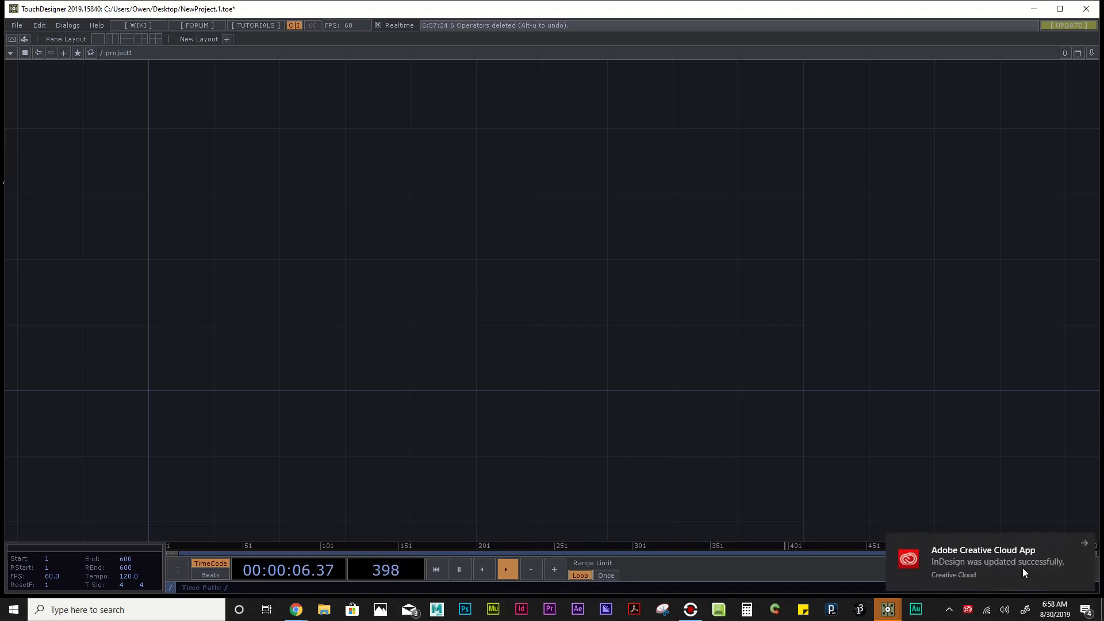
click(1084, 544)
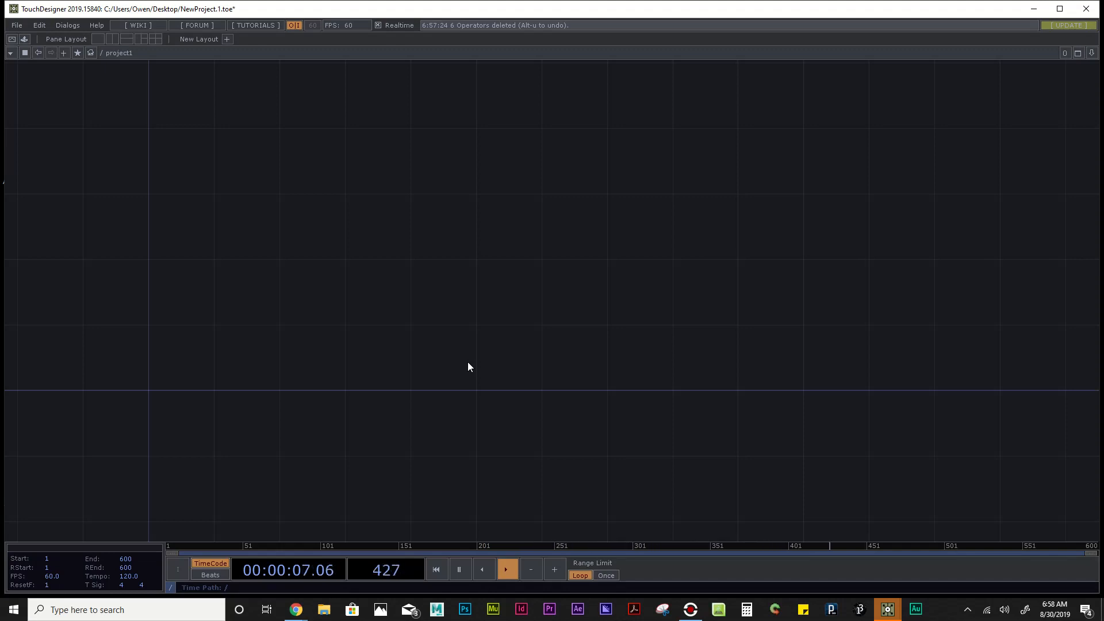
drag(380, 268, 365, 295)
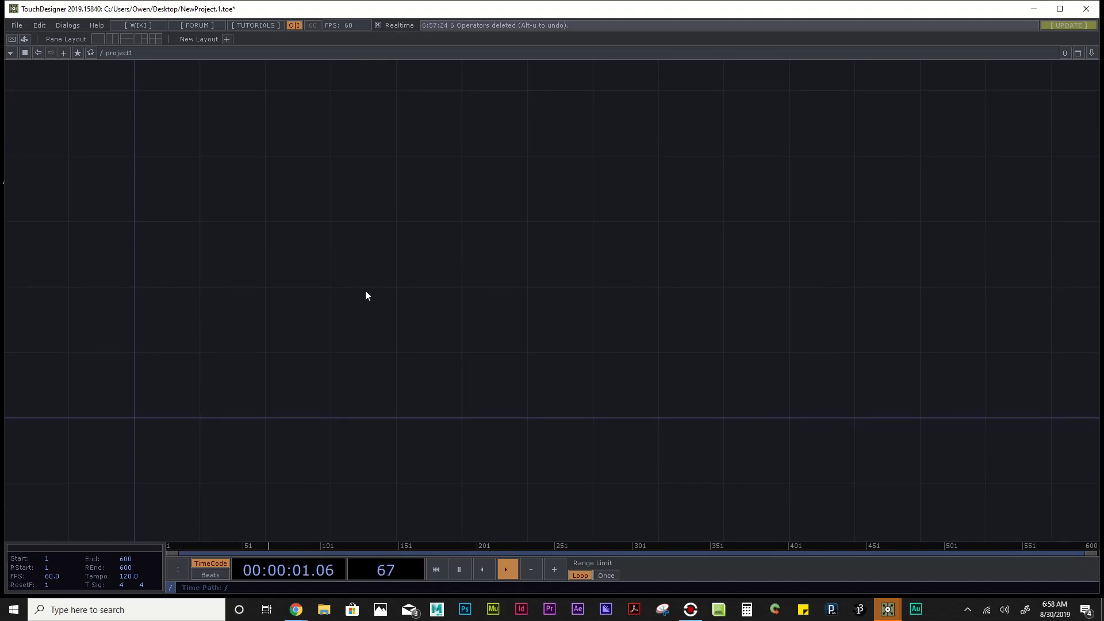
drag(366, 296, 377, 281)
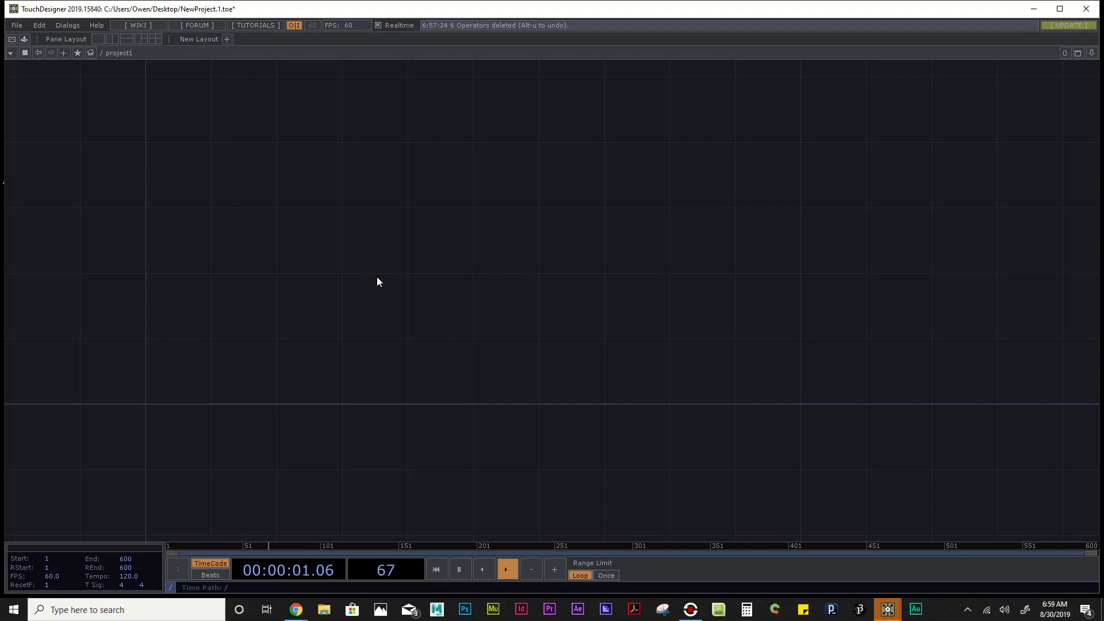
Step: Open the operator creation dialog and review the COMP, TOP, CHOP, SOP, MAT and DAT operator families
key(Tab)
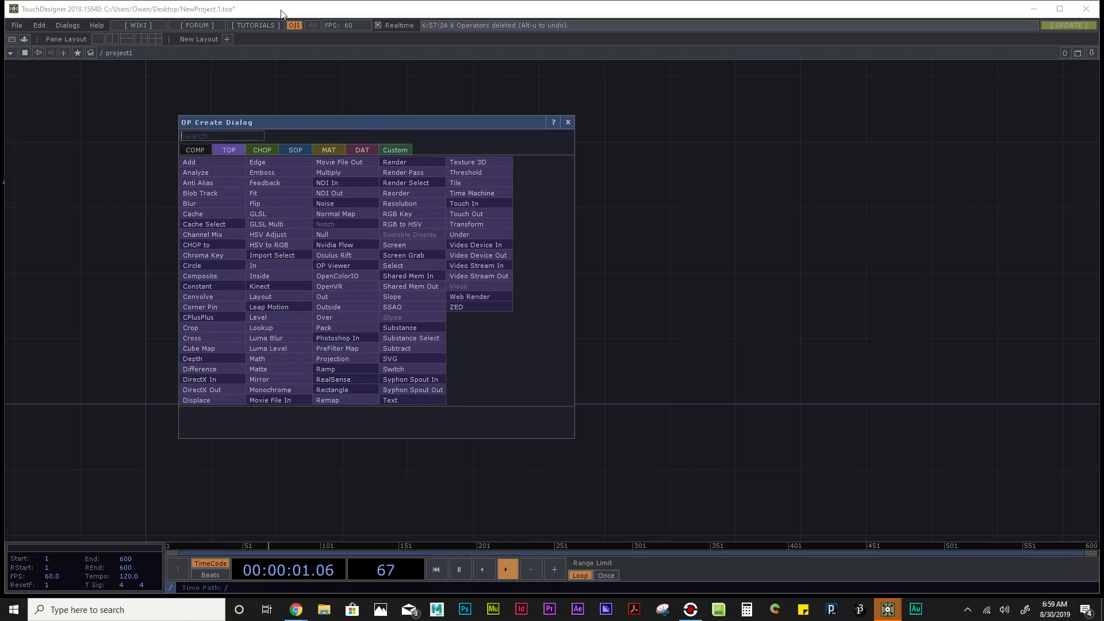
click(195, 150)
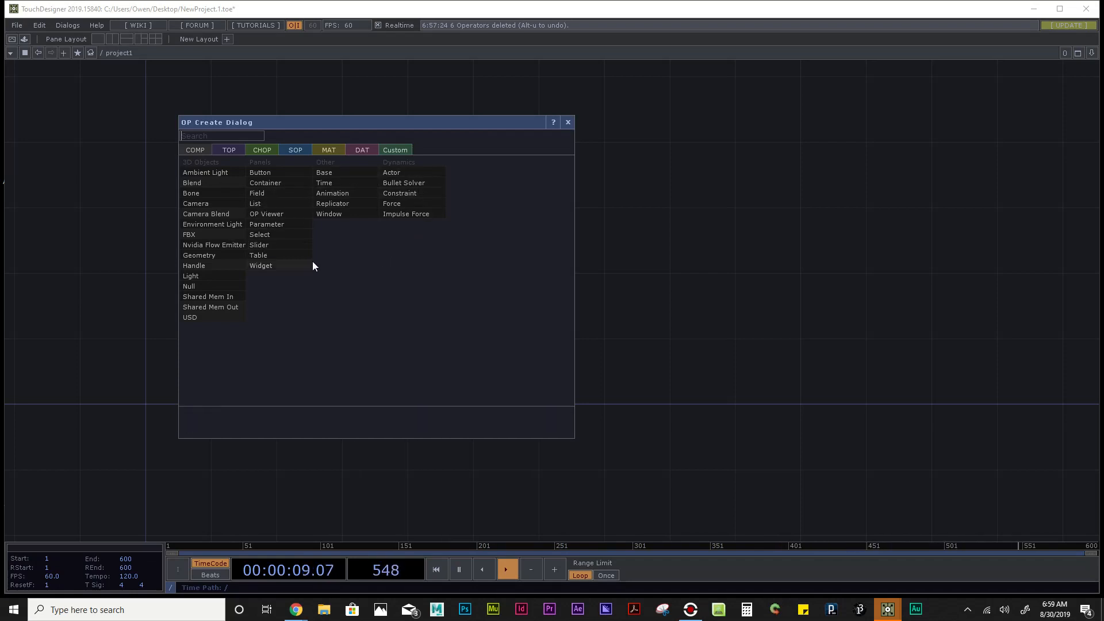
click(230, 150)
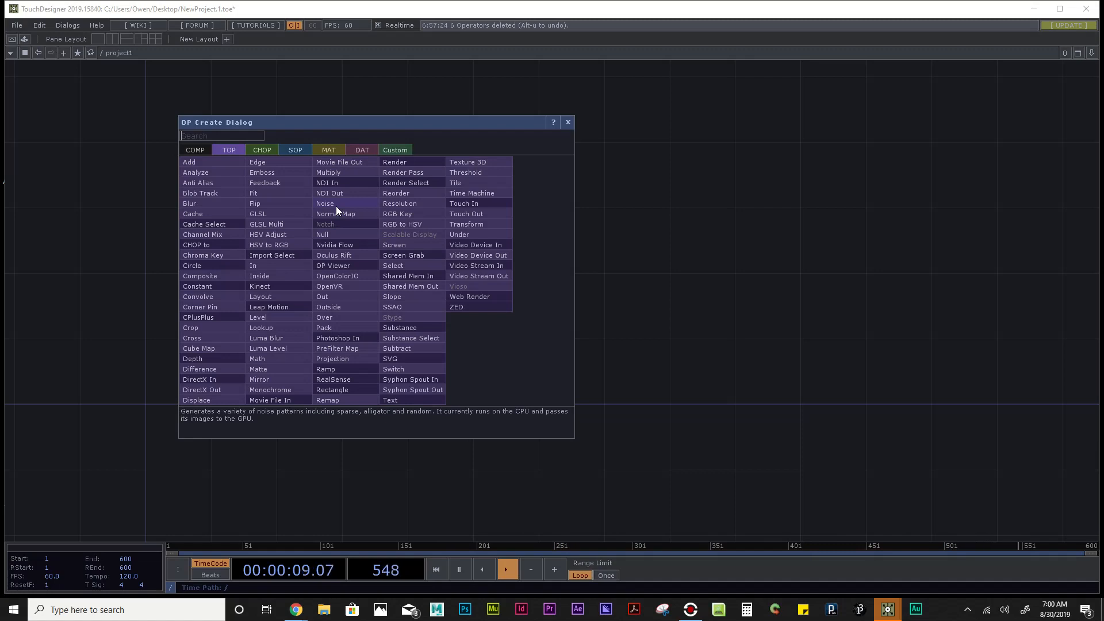
click(262, 152)
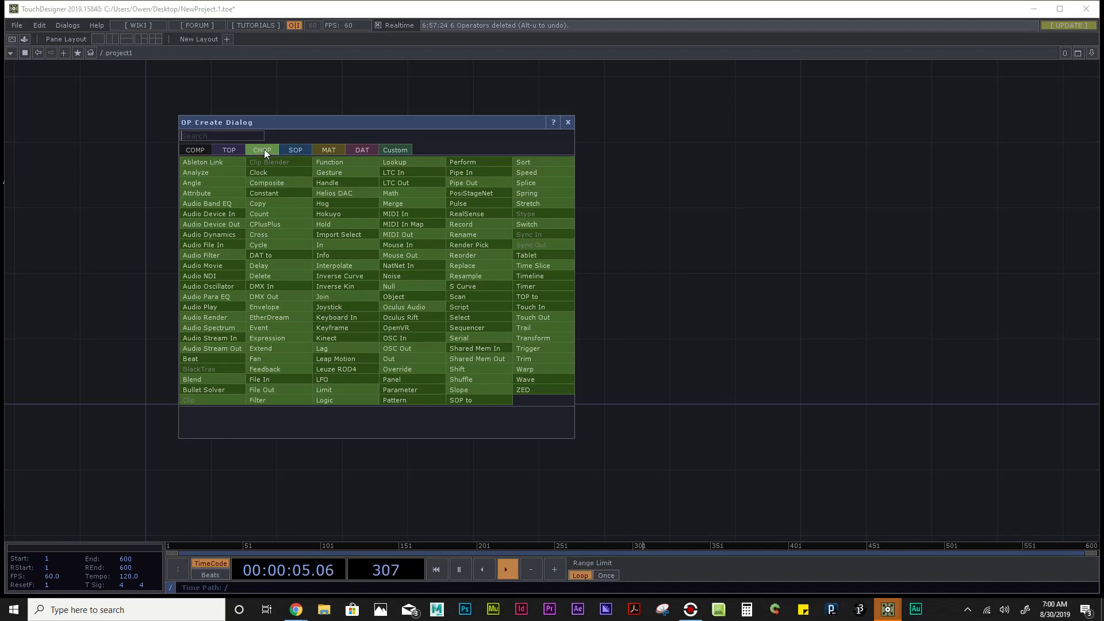
click(295, 150)
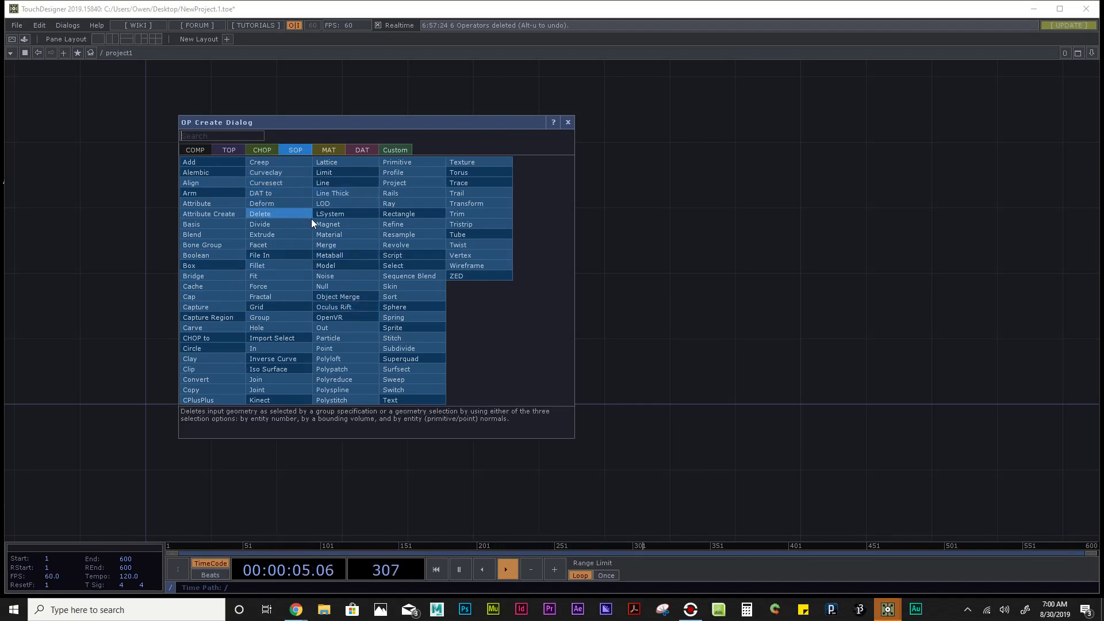
click(342, 152)
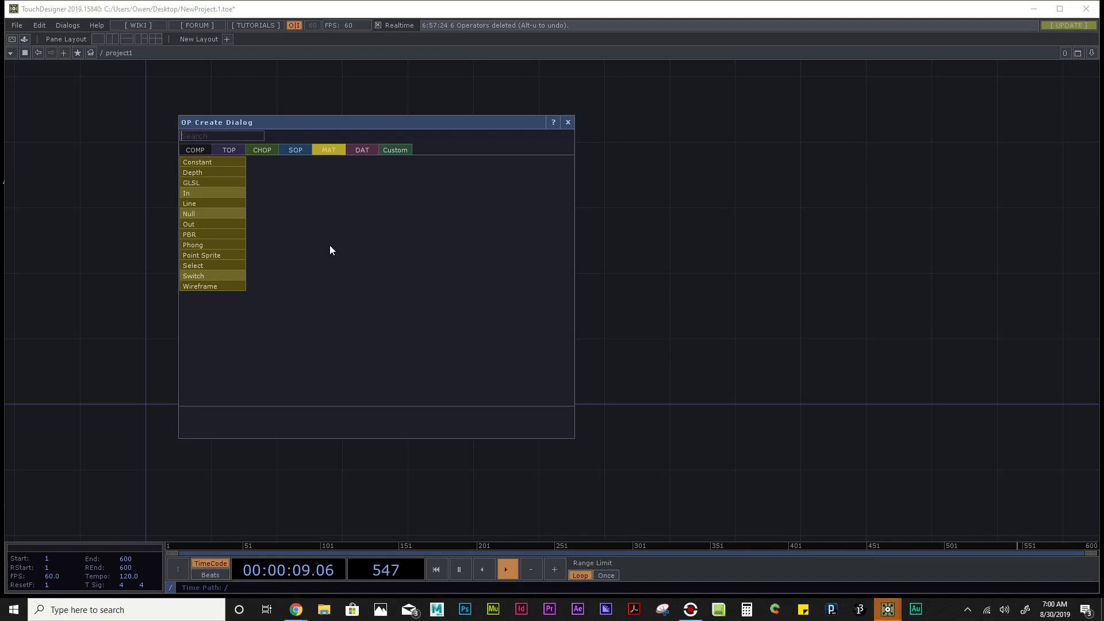
click(358, 150)
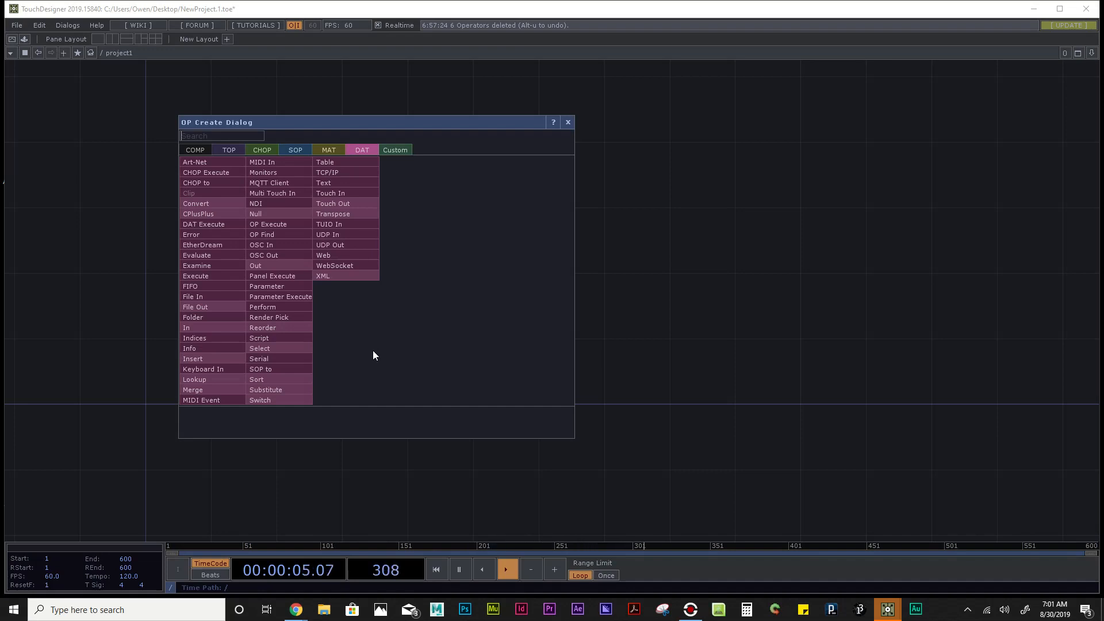
Step: Review the Custom and CHOP operator families and close the operator creation dialog
click(402, 151)
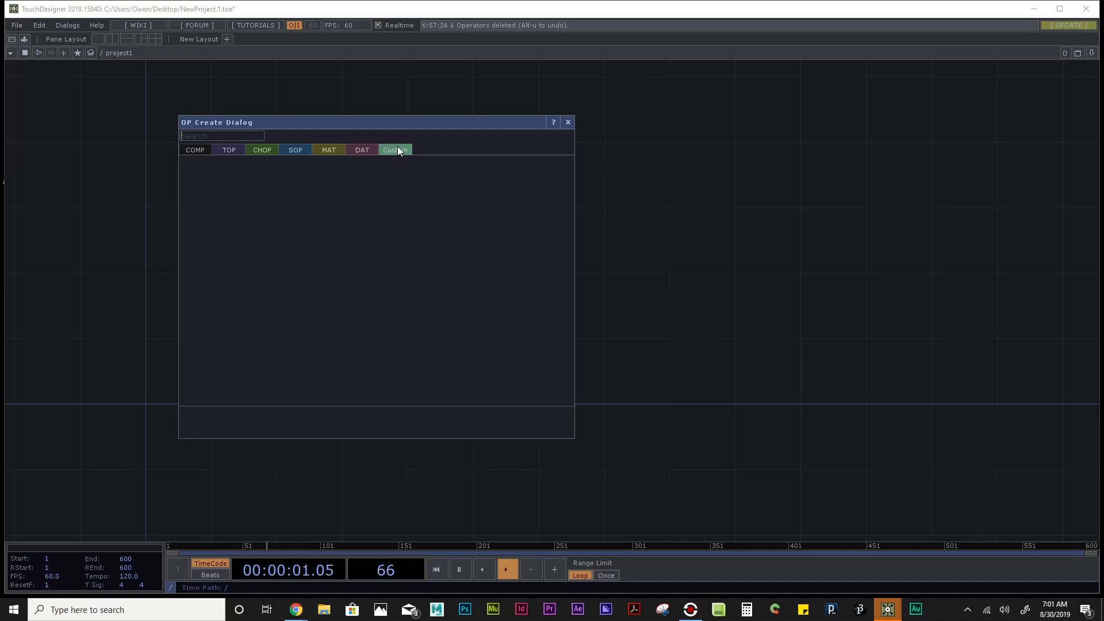
click(260, 153)
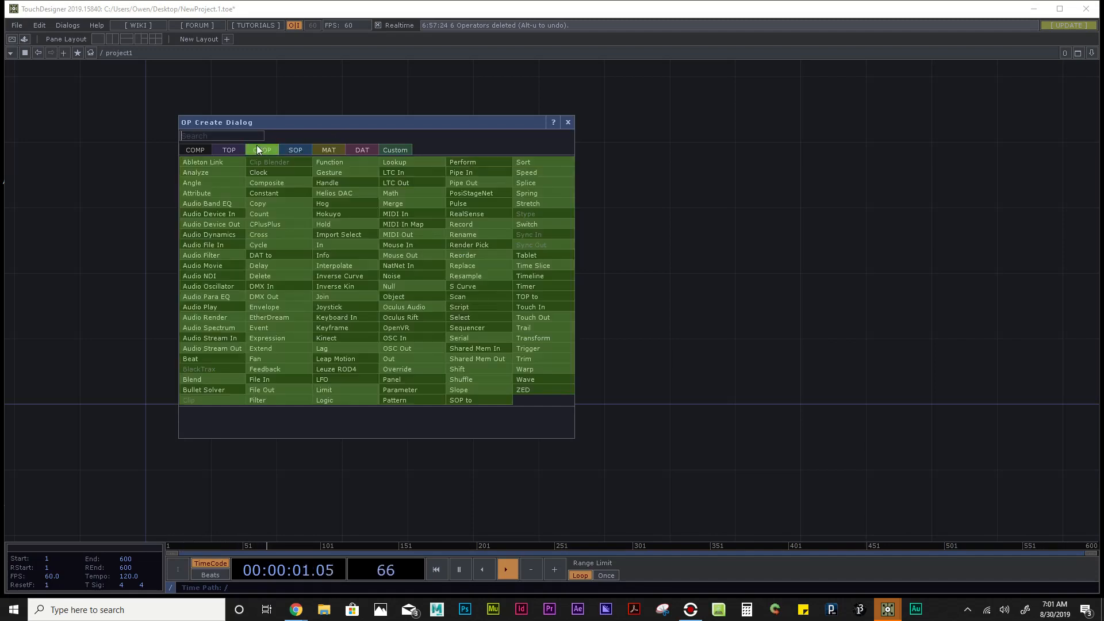
click(568, 122)
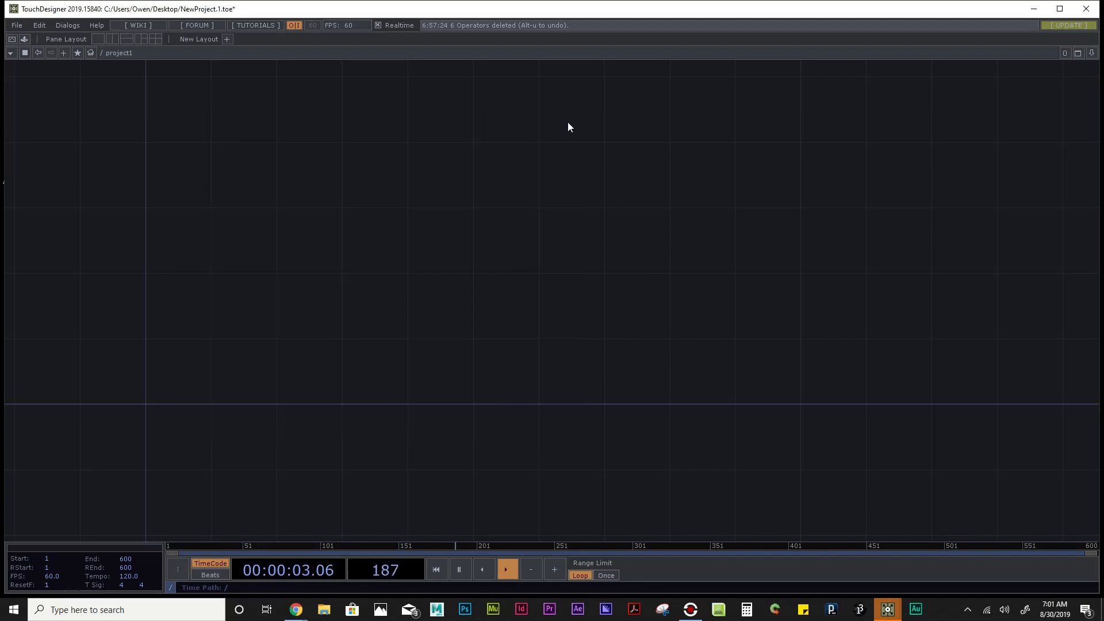
Step: Search the CHOP operators for "audio dev" and place an Audio Device In operator in the empty network
key(Tab)
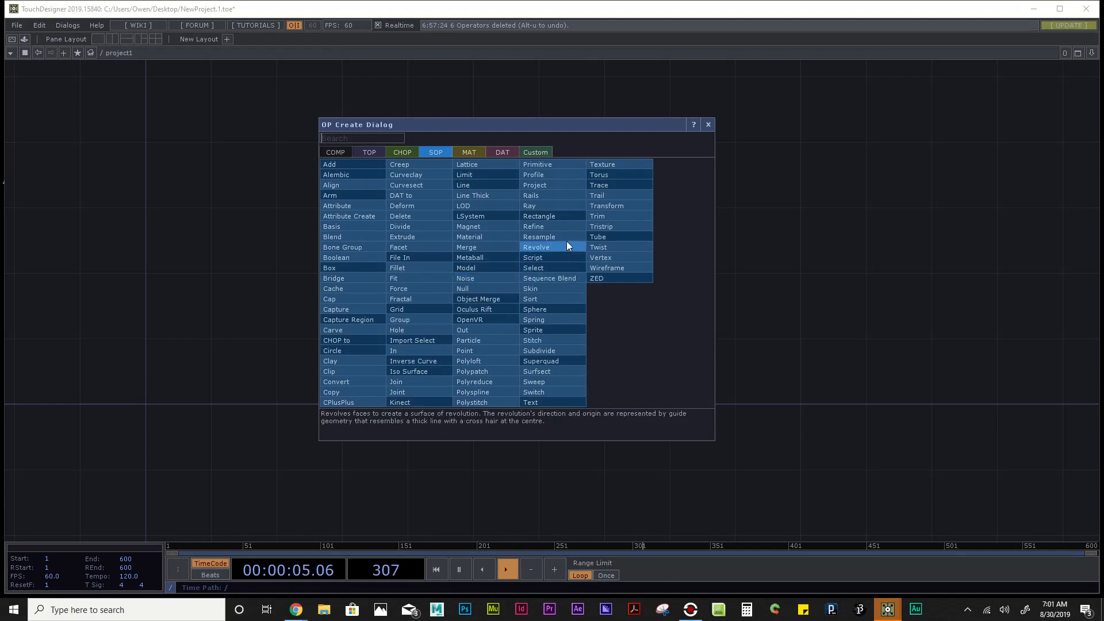
click(400, 154)
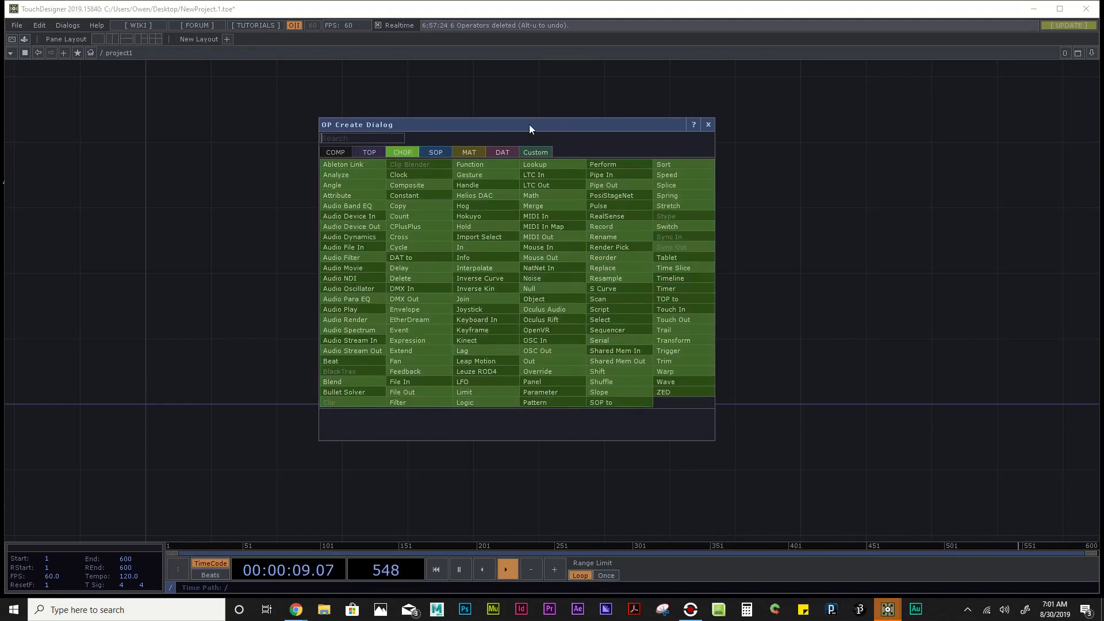
text(audio)
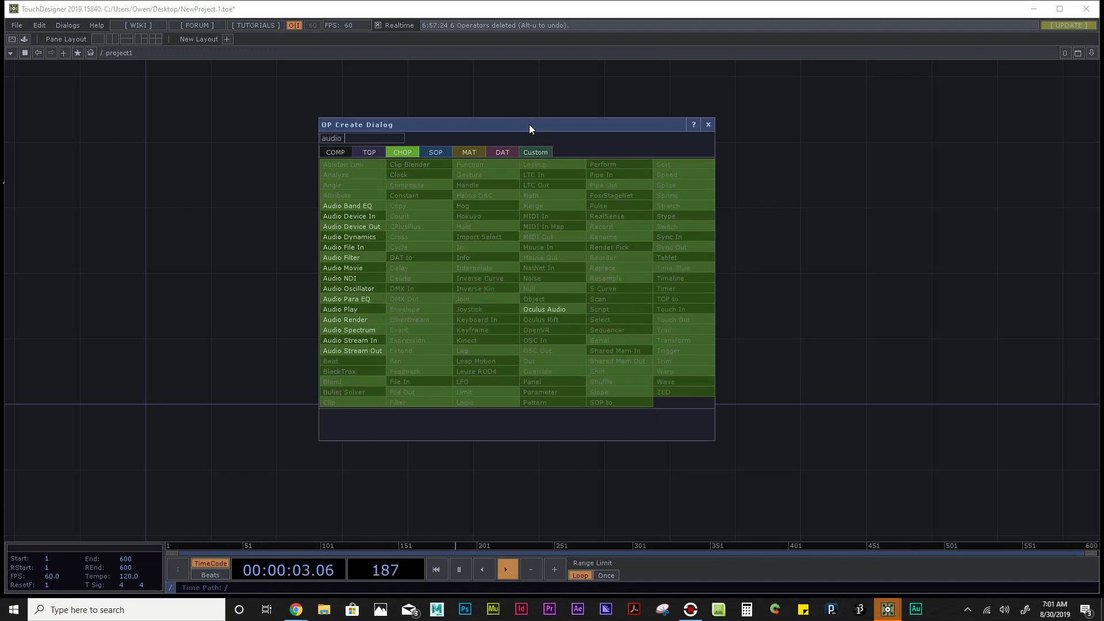
text( de)
key(BackSpace)
key(BackSpace)
text(dev)
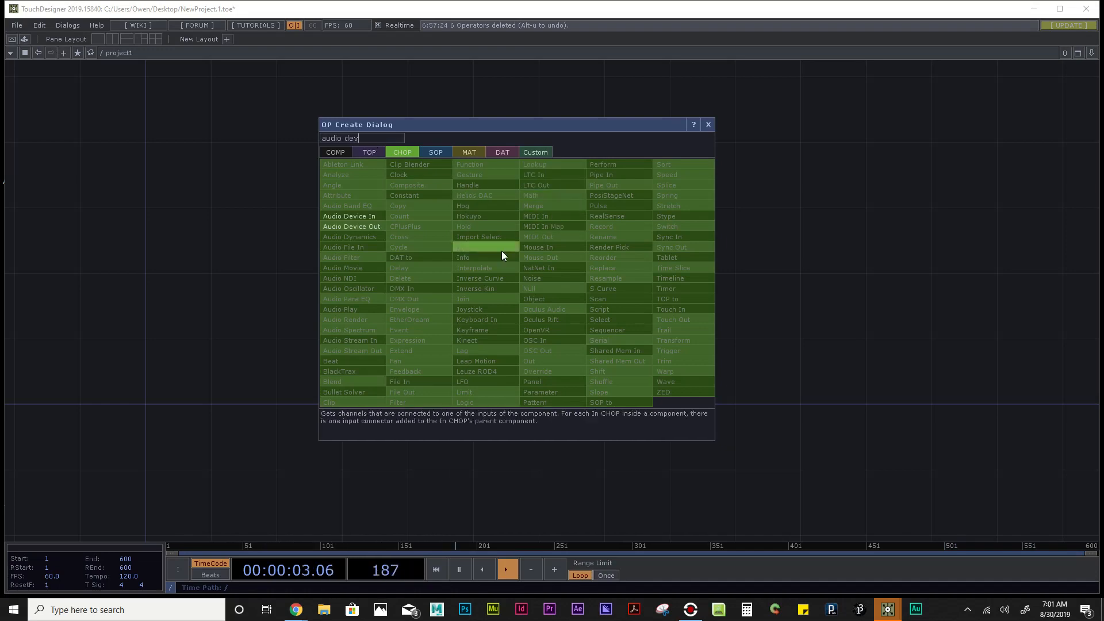
click(358, 215)
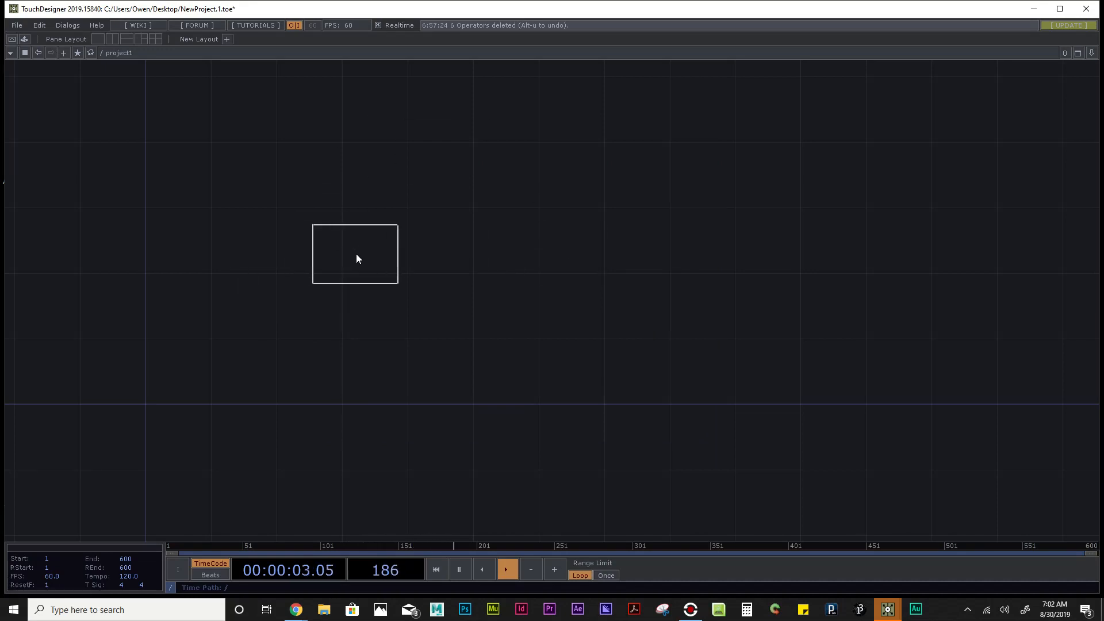
click(270, 315)
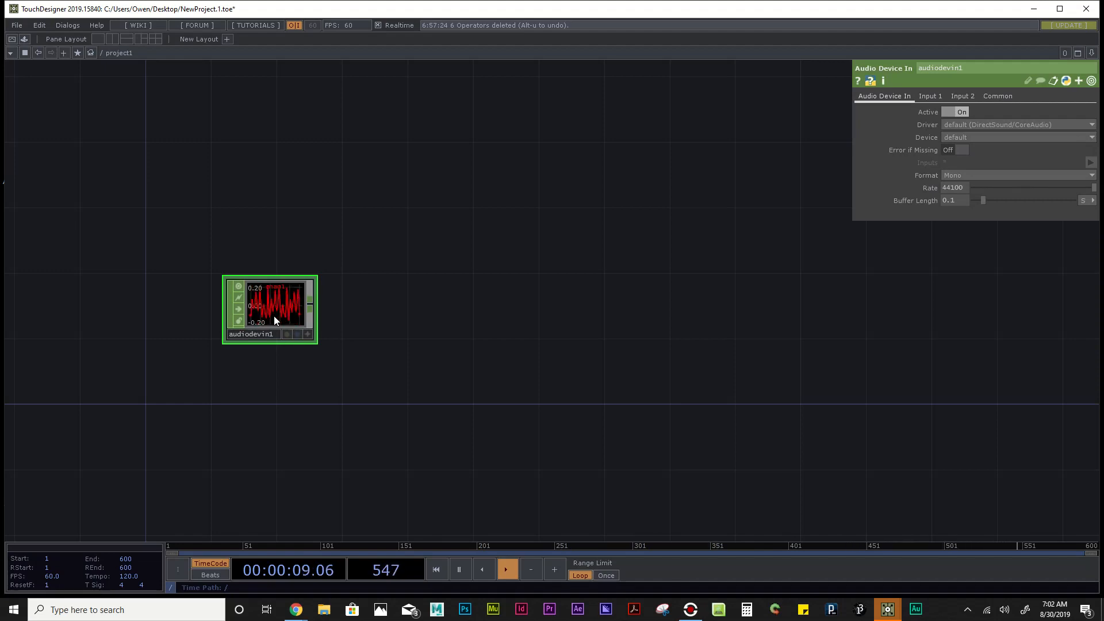
Step: Examine the Audio Device In node's live waveform and its parameters
drag(266, 134, 408, 174)
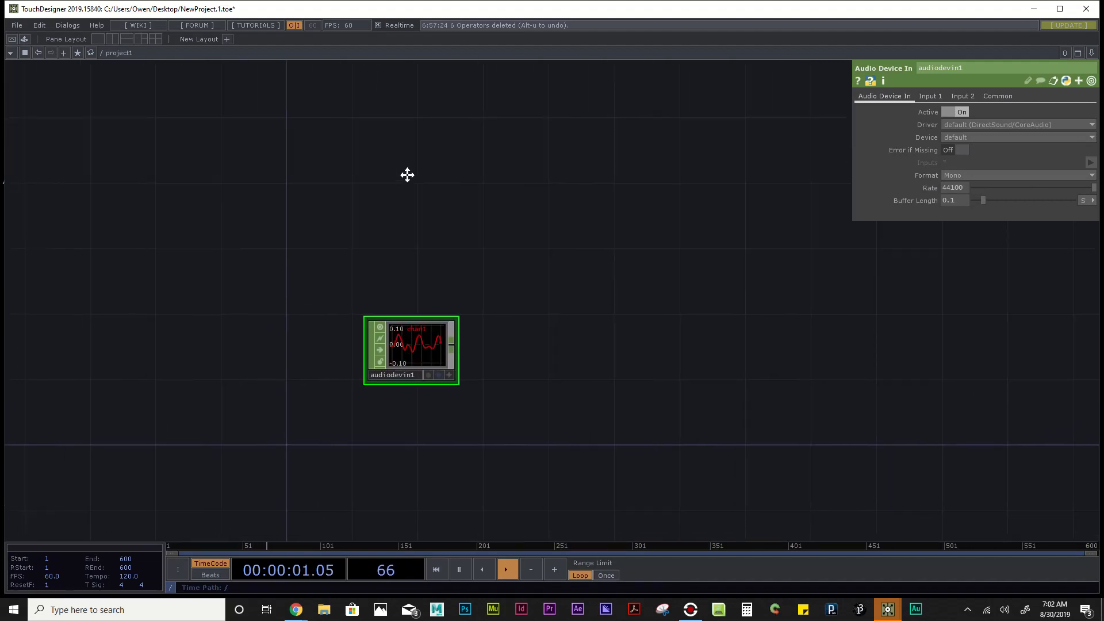
drag(354, 367, 320, 340)
scroll(395, 325, up, 3)
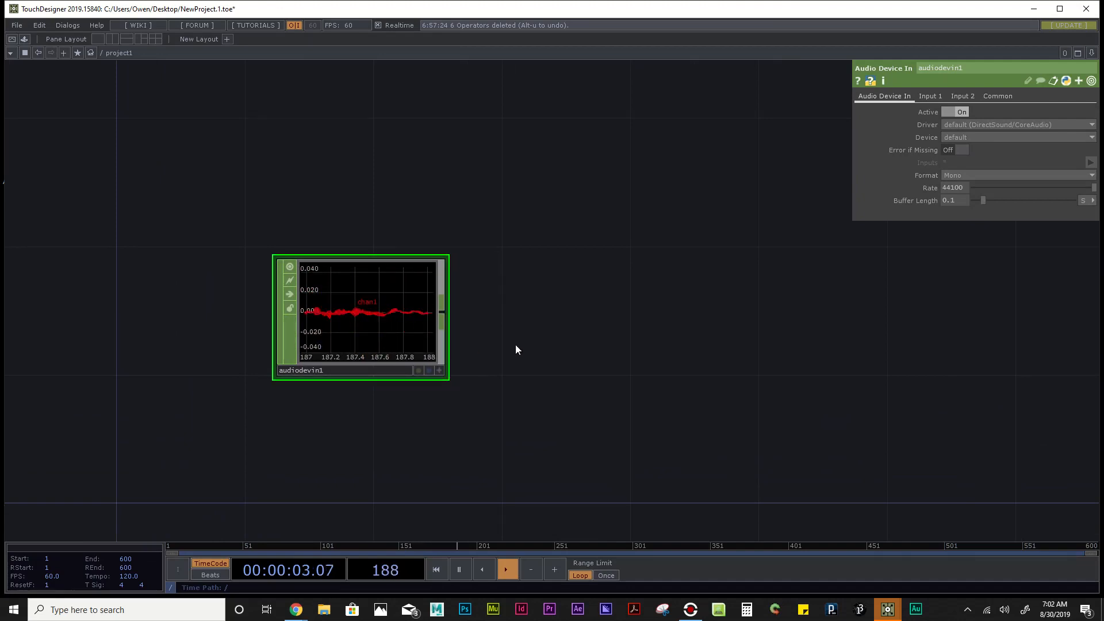
drag(495, 343, 467, 342)
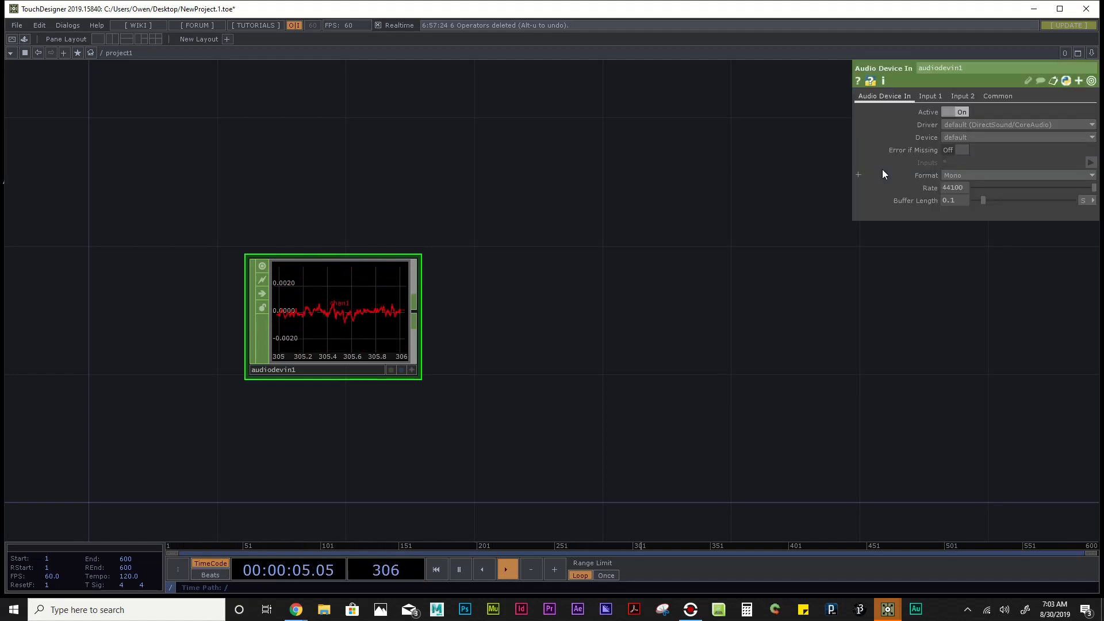
scroll(675, 217, down, 2)
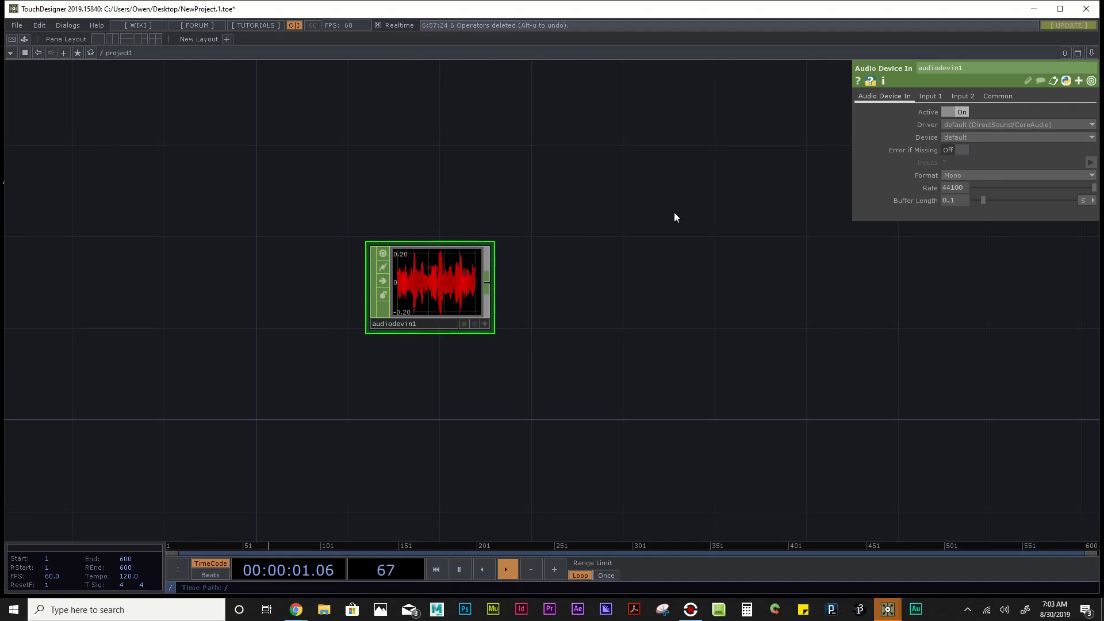
drag(682, 215, 676, 250)
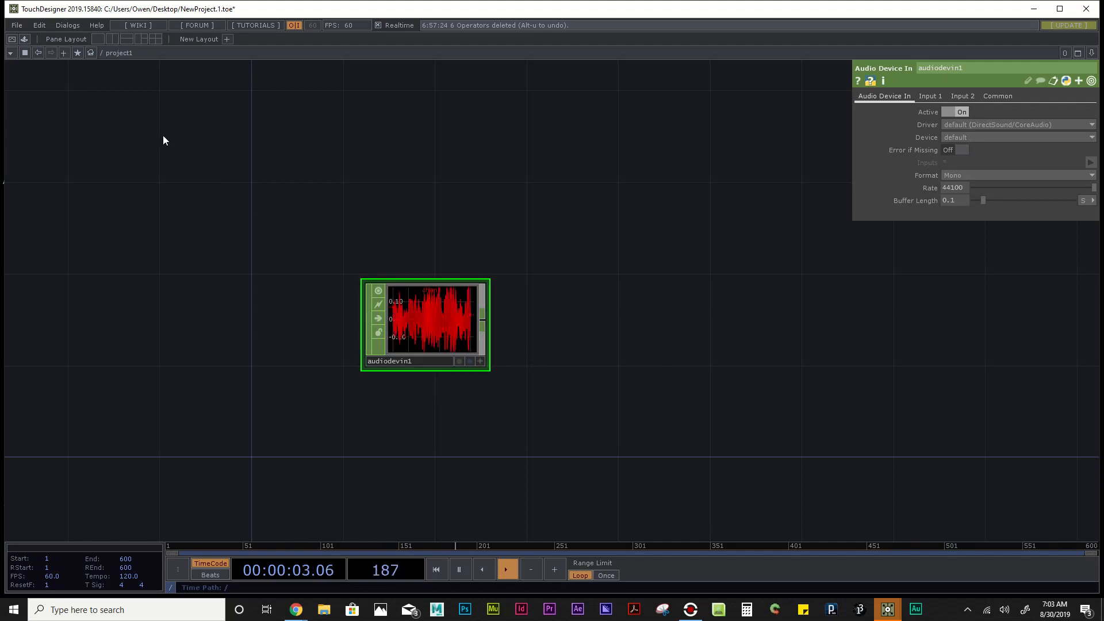
Step: Bring up the Create Project Folder dialog and check the folder browser for its path, keeping the Desktop path
click(19, 26)
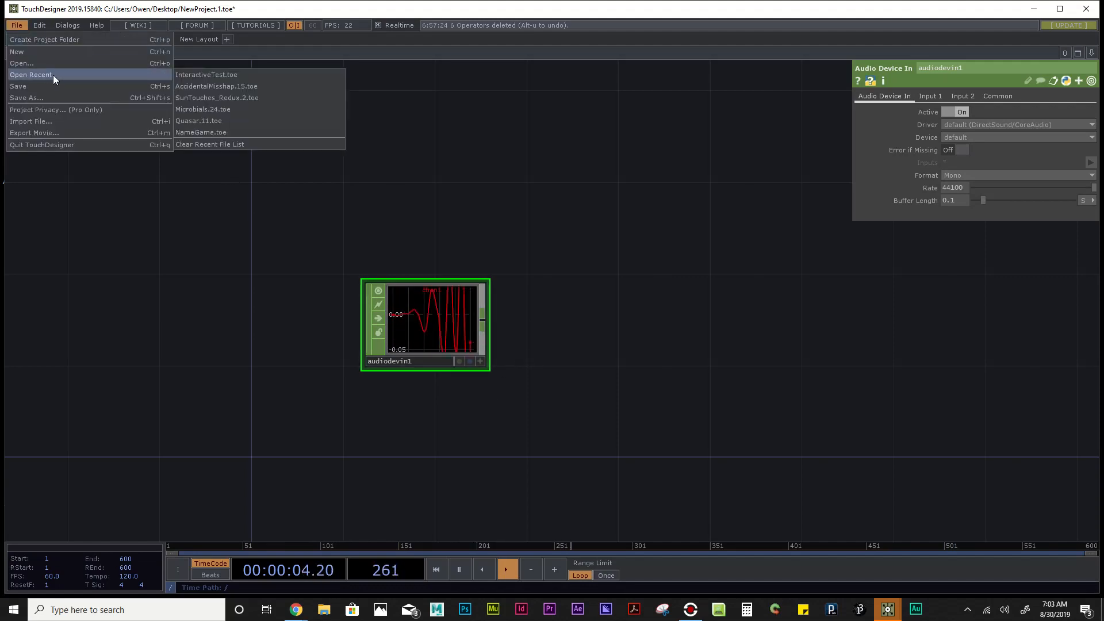
click(75, 36)
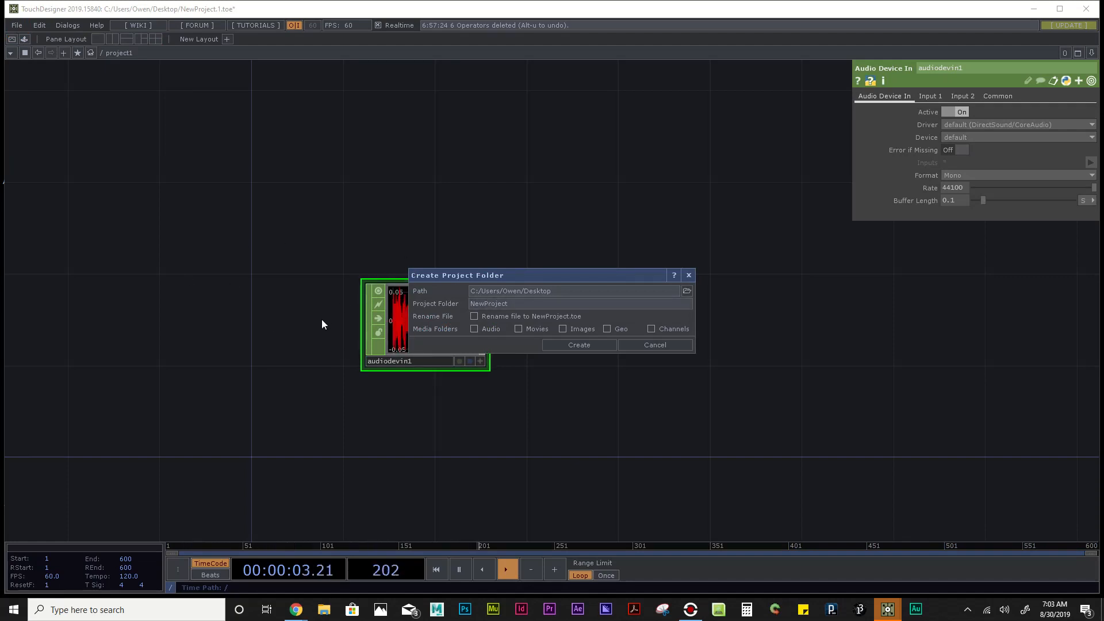
drag(448, 275, 514, 209)
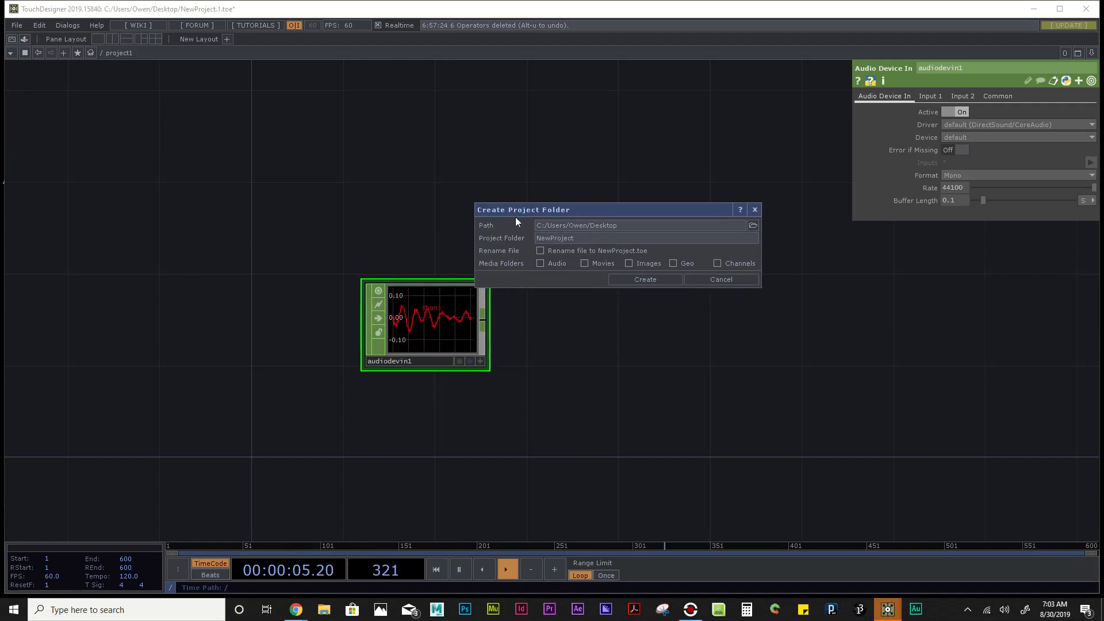
click(16, 26)
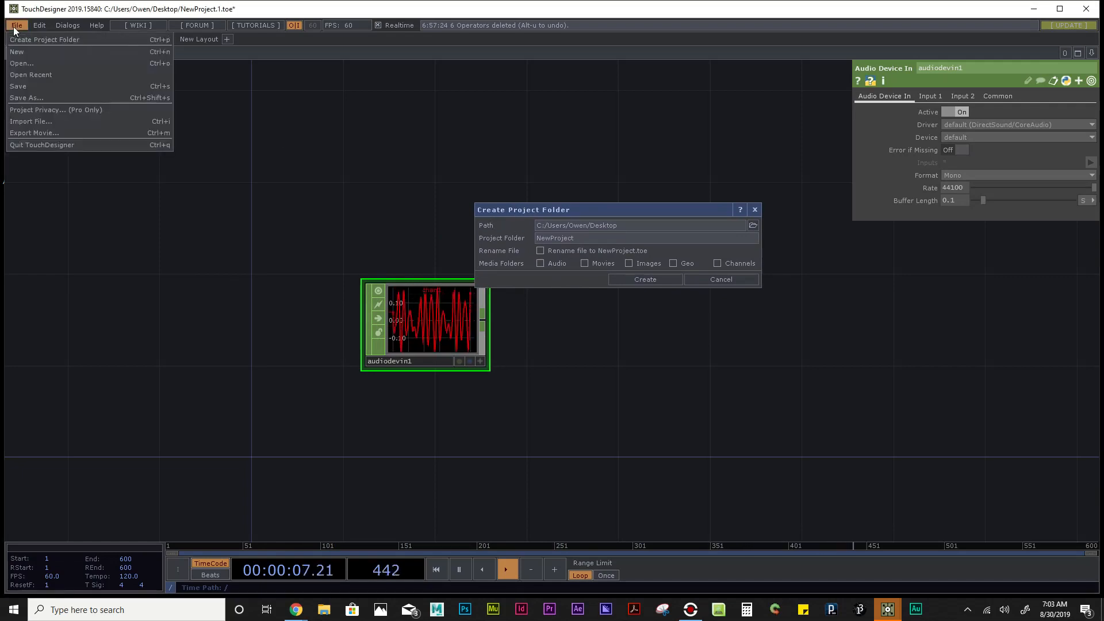
click(20, 40)
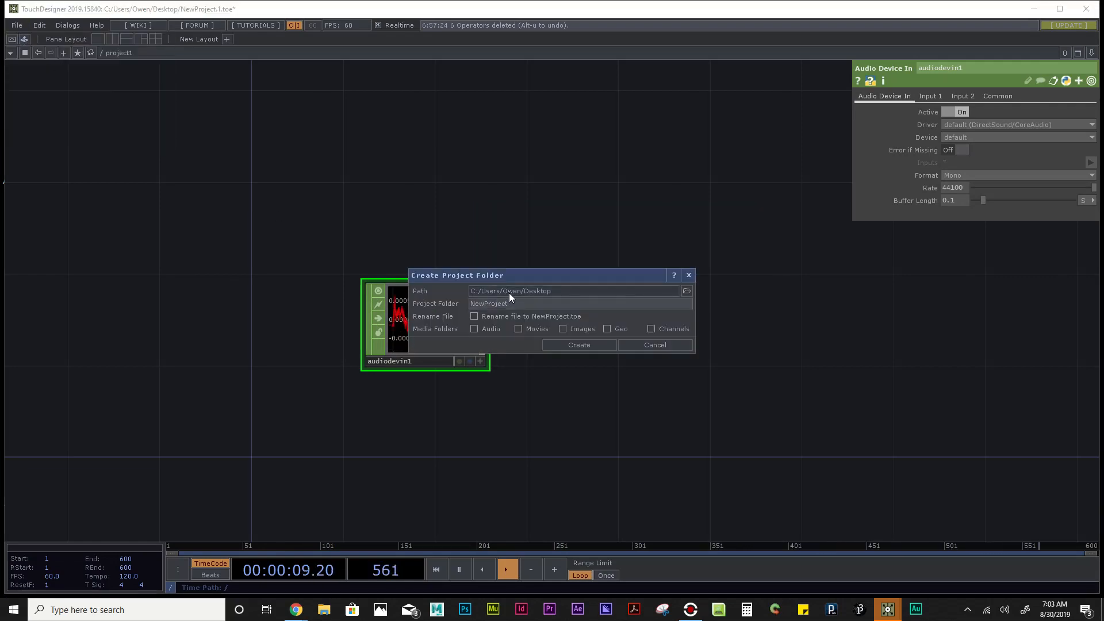
click(686, 291)
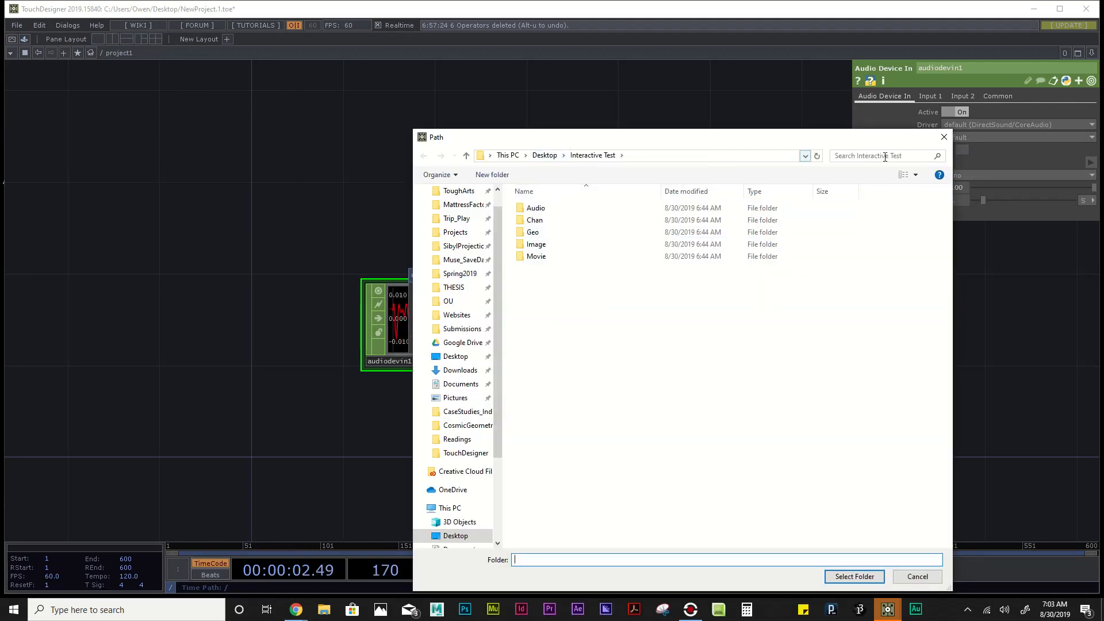
click(944, 136)
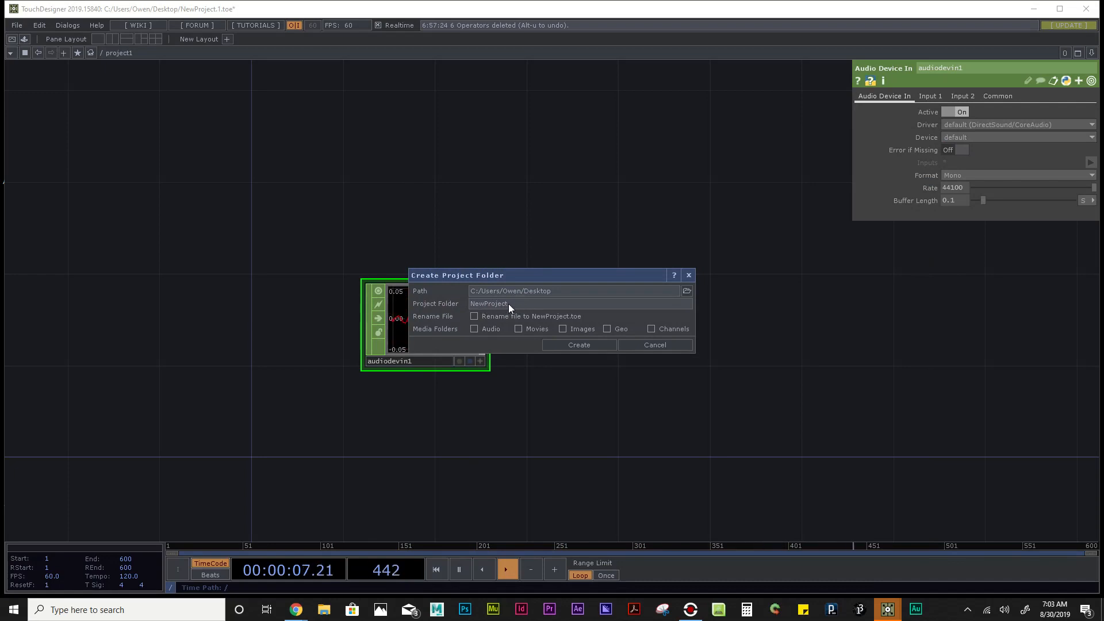
Step: Create the project folder InteractiveAudioThingy with the file renamed to match and Audio, Movies, Images, Geo and Channels media folders
click(504, 305)
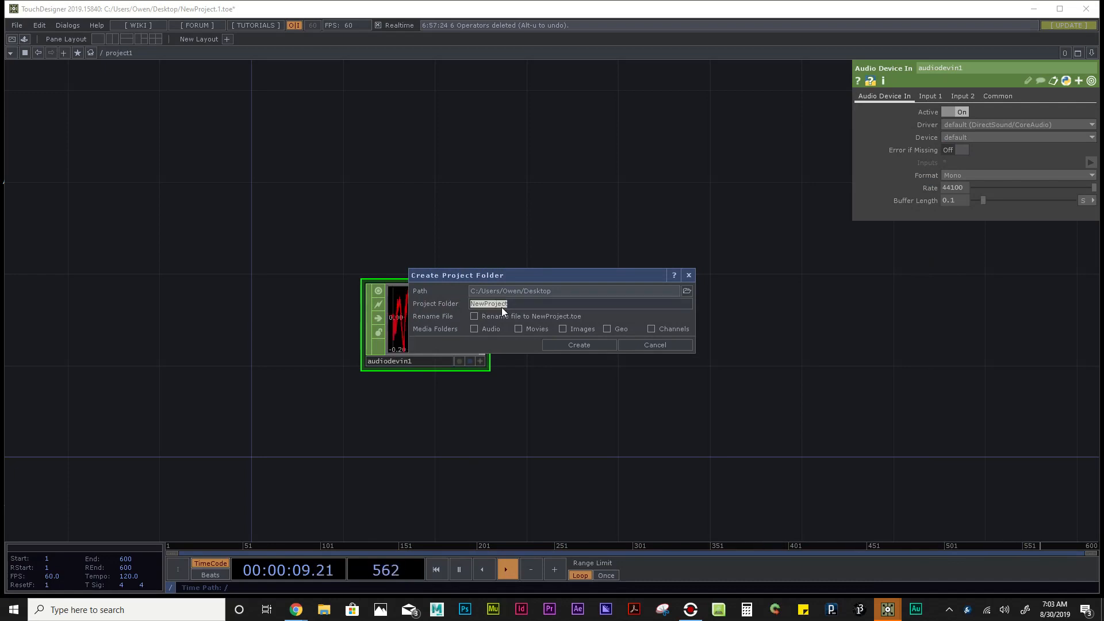
text(InteractiveAudioTh)
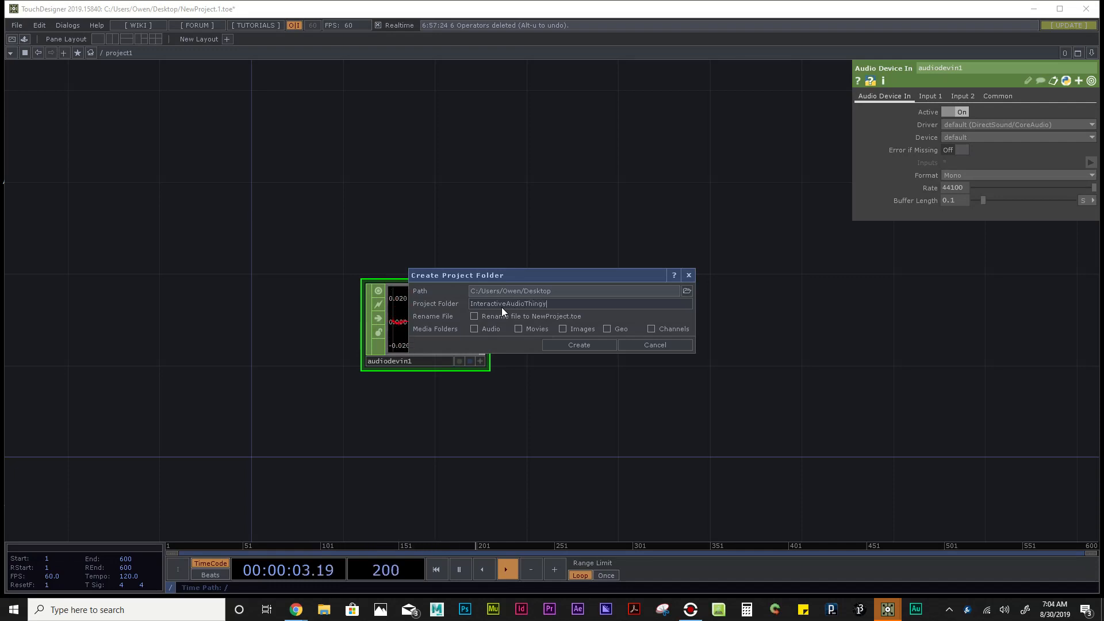
text(ingy)
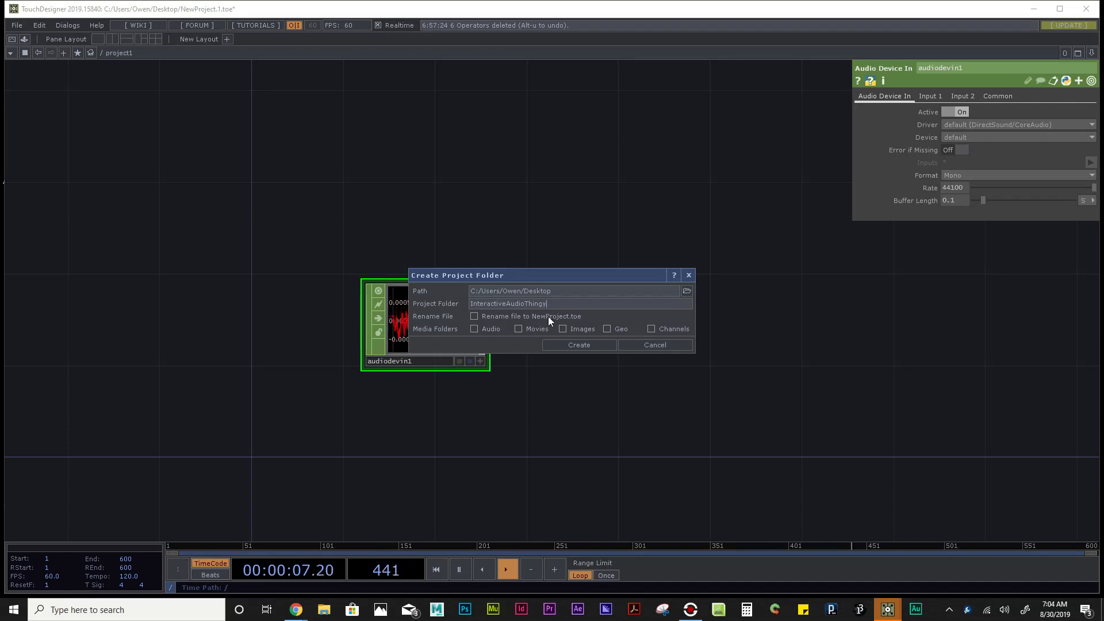
click(475, 317)
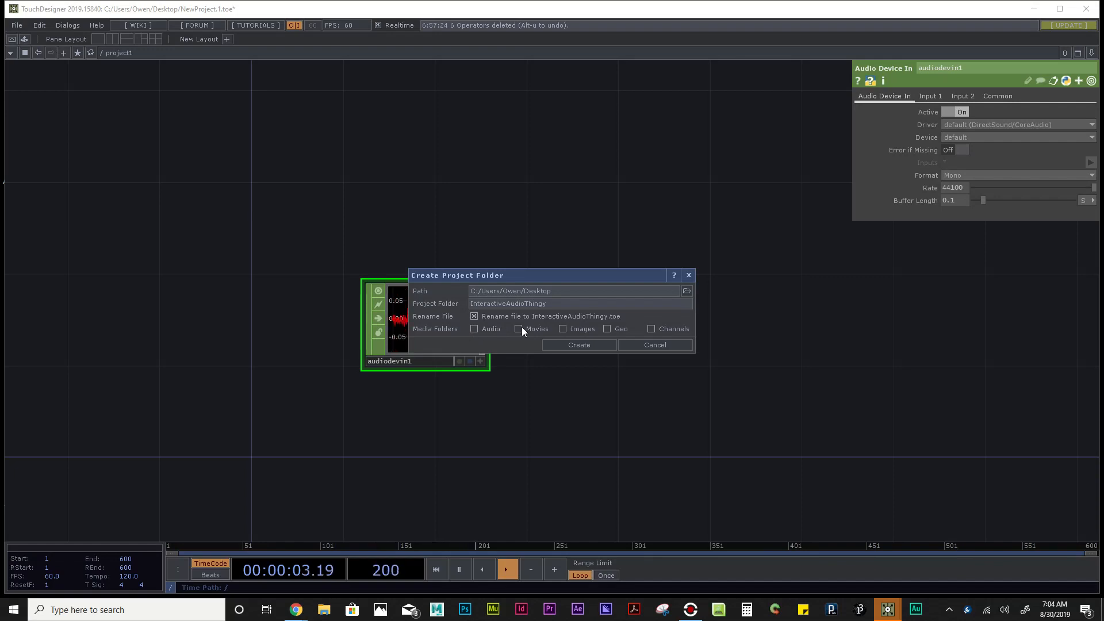
click(491, 329)
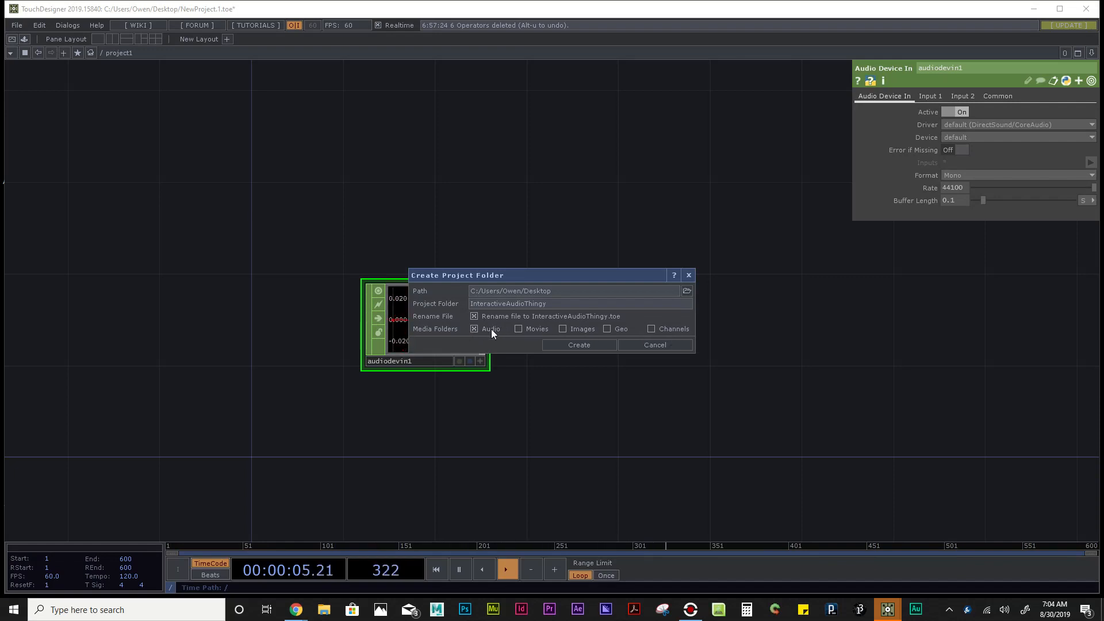
click(529, 331)
click(569, 331)
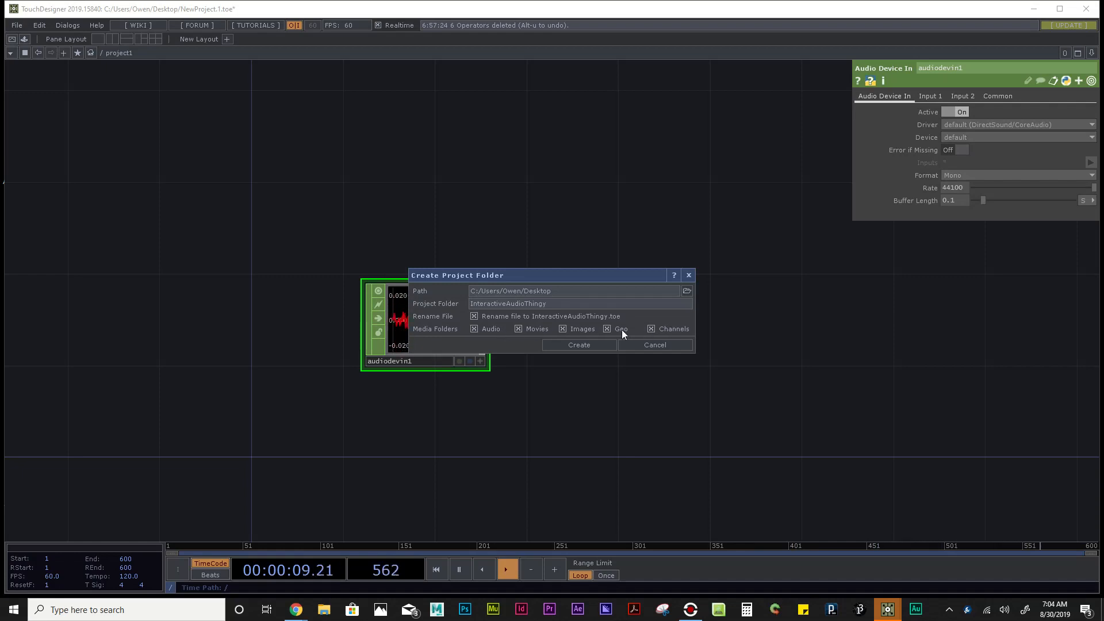
click(593, 345)
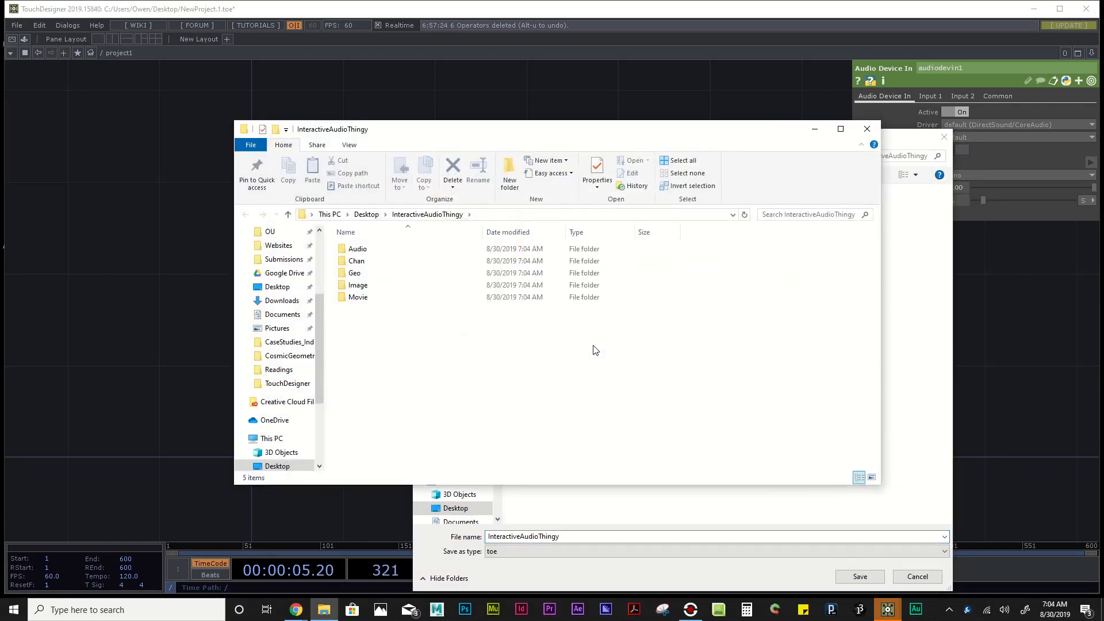
Step: Save the project as InteractiveAudioThingy.toe inside the new InteractiveAudioThingy folder
click(943, 137)
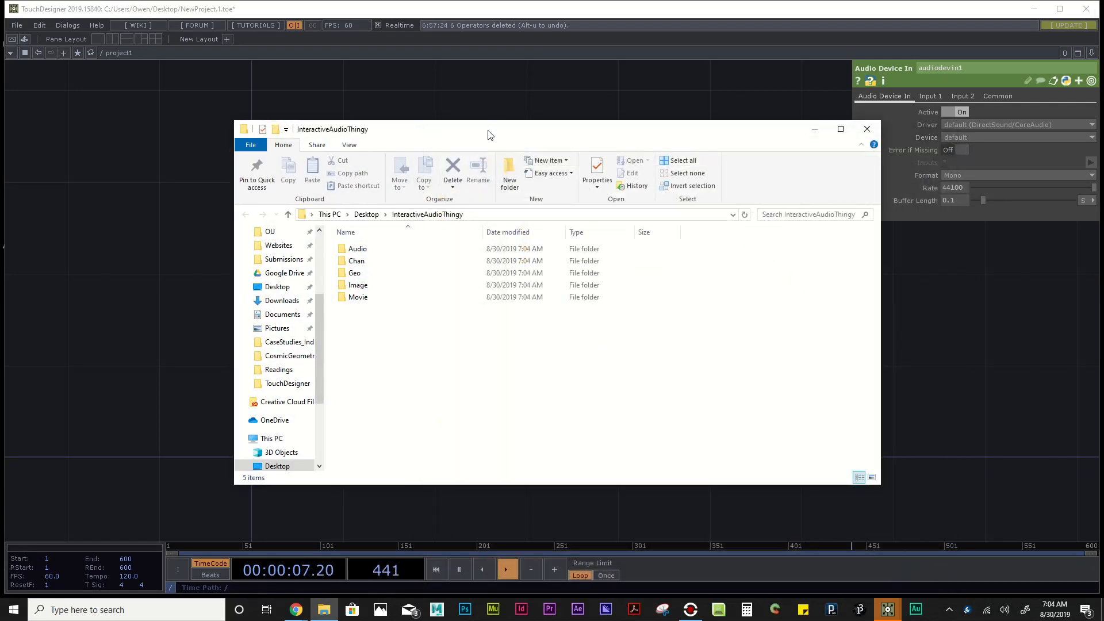
drag(489, 134, 581, 81)
click(270, 293)
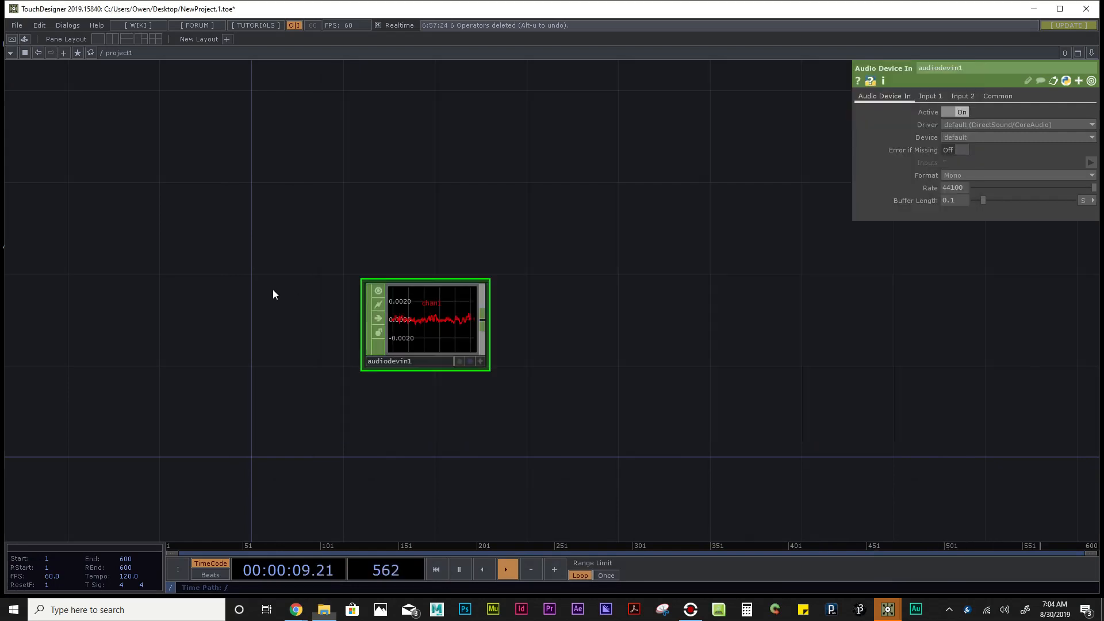
key(ctrl+shift+s)
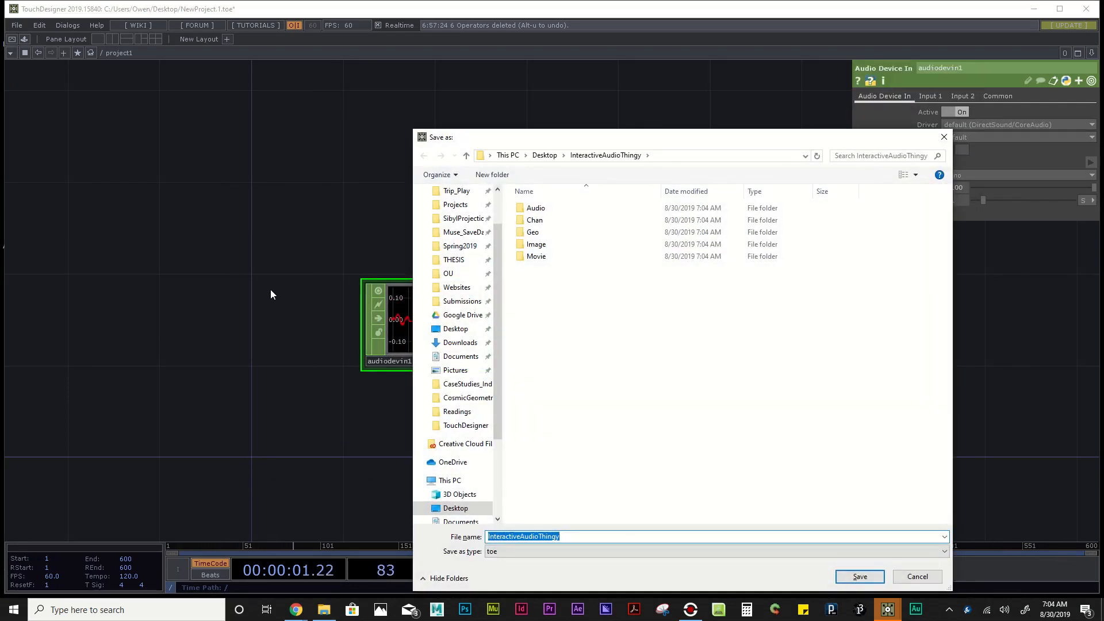
click(859, 577)
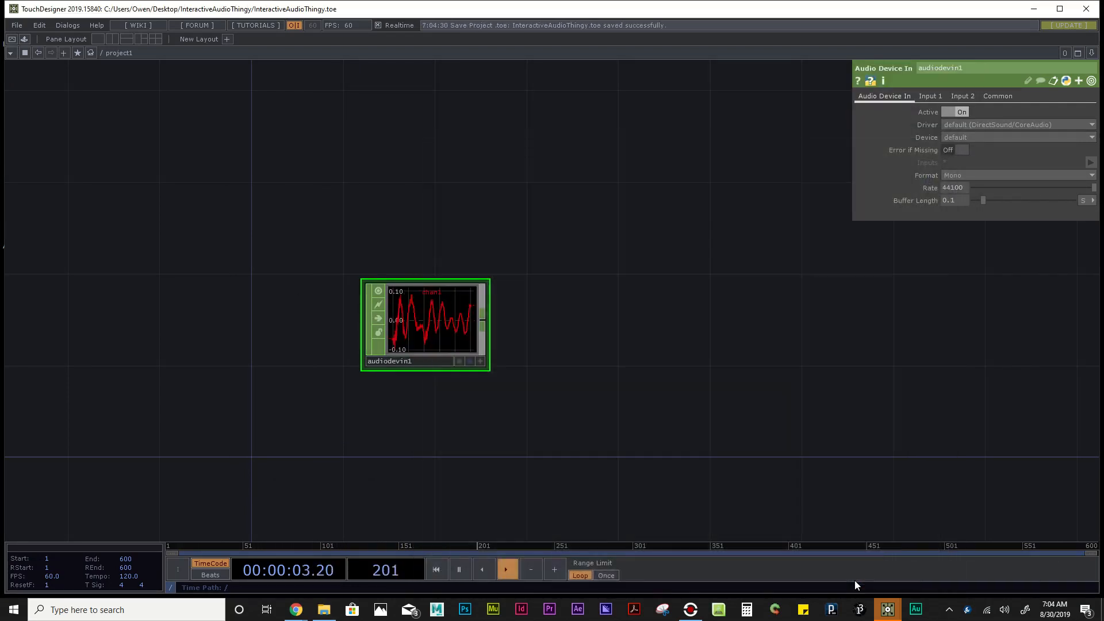
Step: Check the saved project file in the InteractiveAudioThingy folder in File Explorer and return to TouchDesigner
click(326, 610)
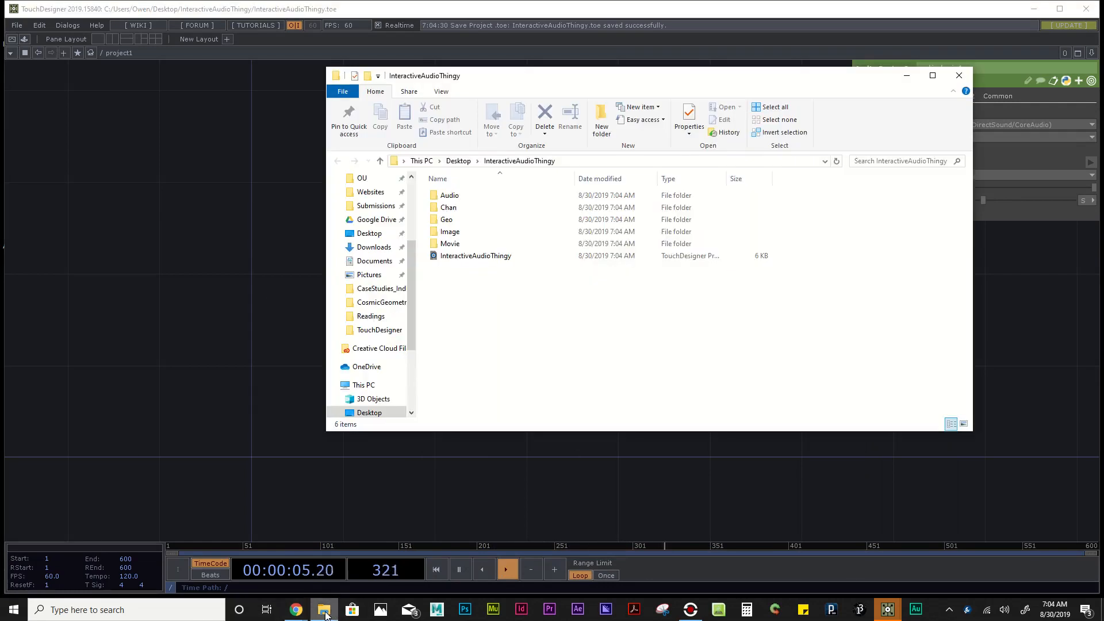
click(488, 256)
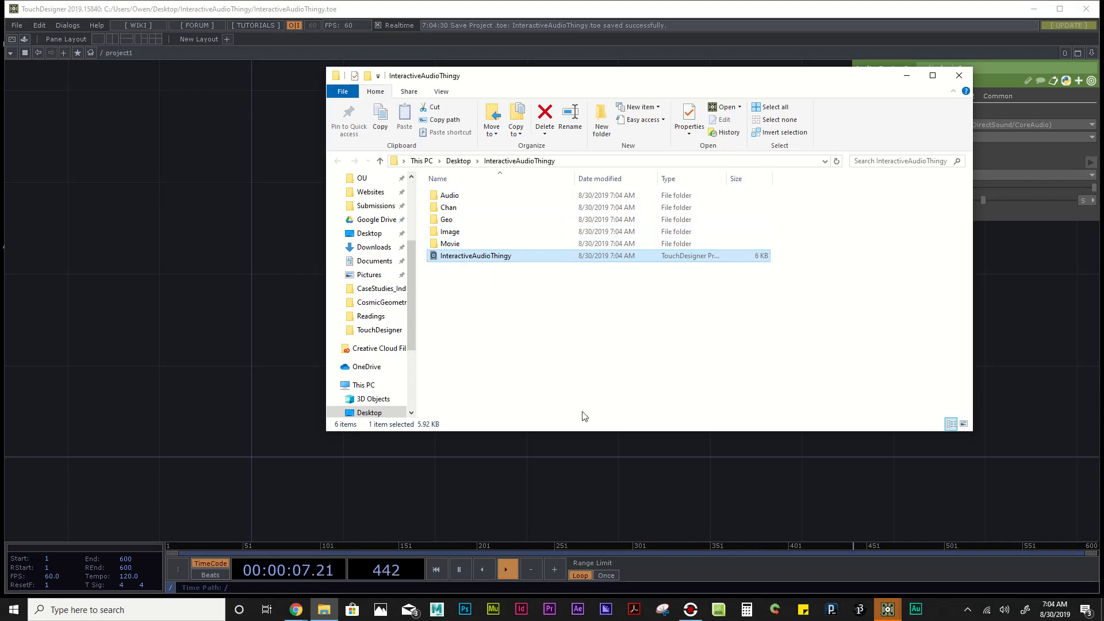
click(616, 464)
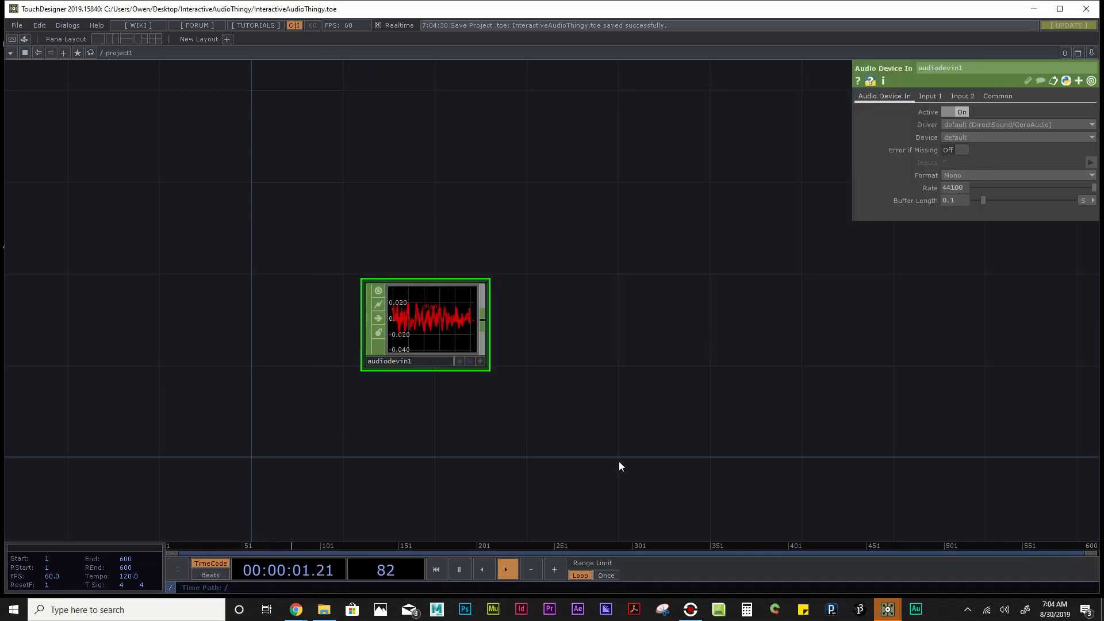
Step: Save the project incrementally four times, up to version InteractiveAudioThingy.4.toe
scroll(543, 286, down, 2)
drag(516, 294, 479, 311)
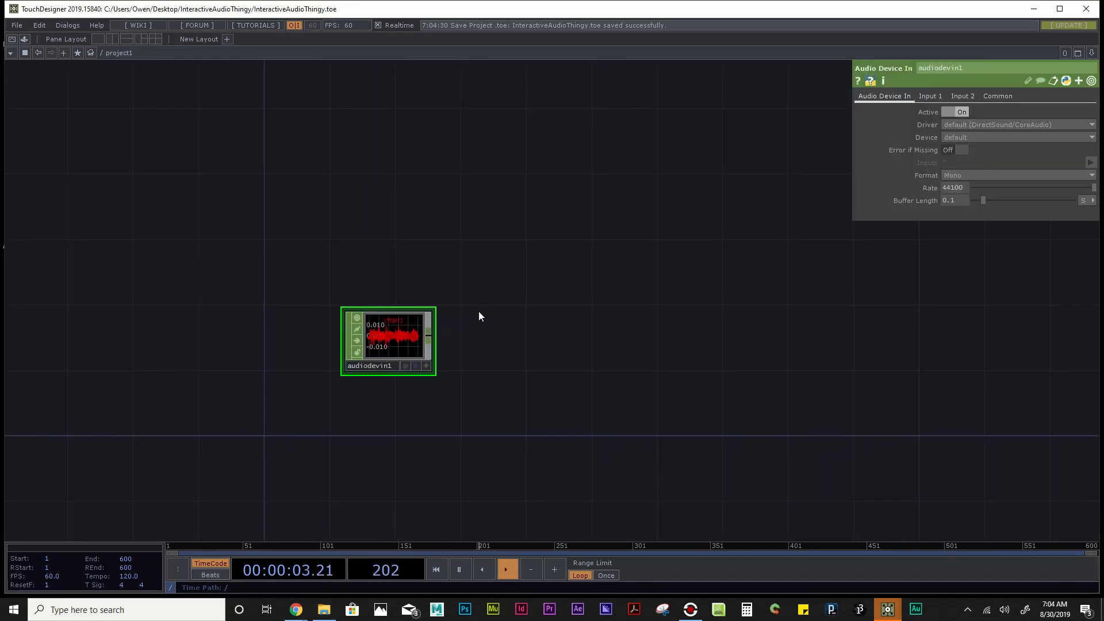
key(ctrl+s)
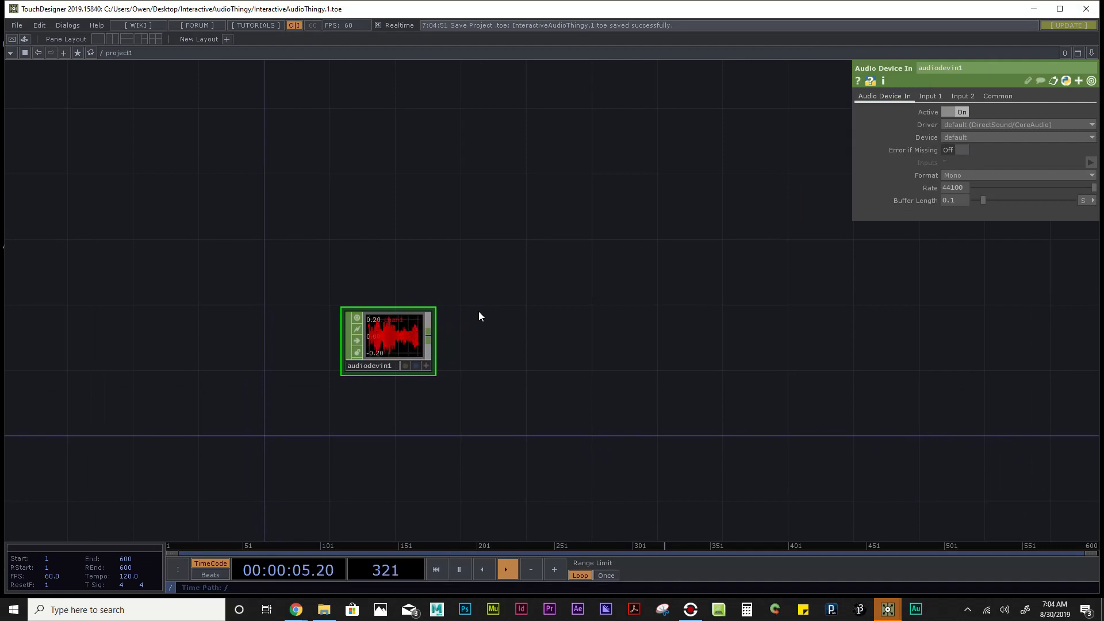
key(ctrl+s)
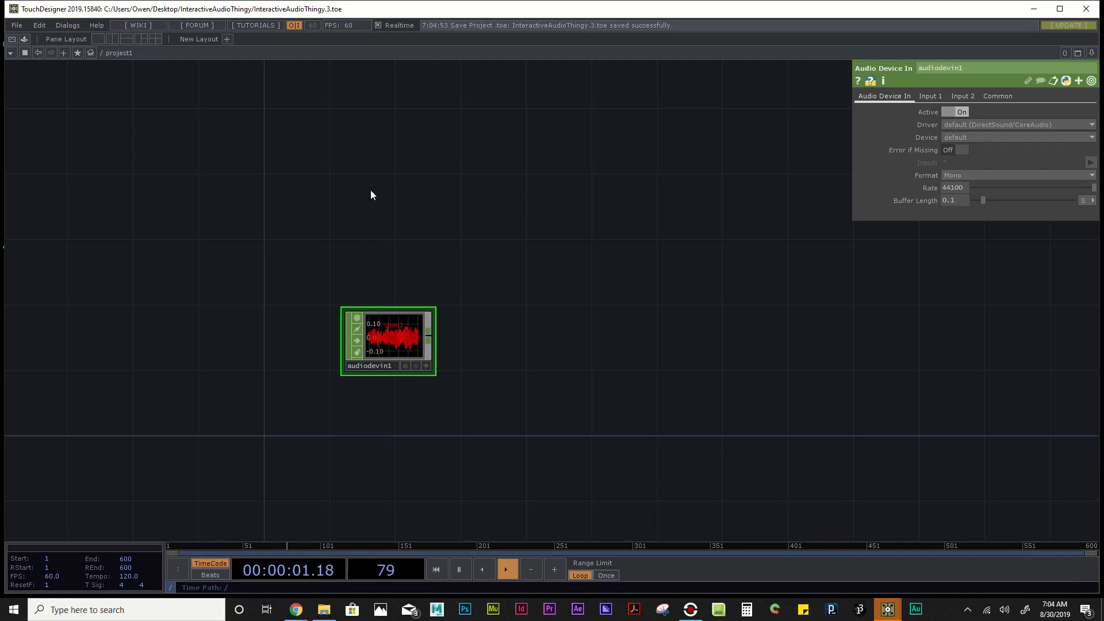
key(ctrl+s)
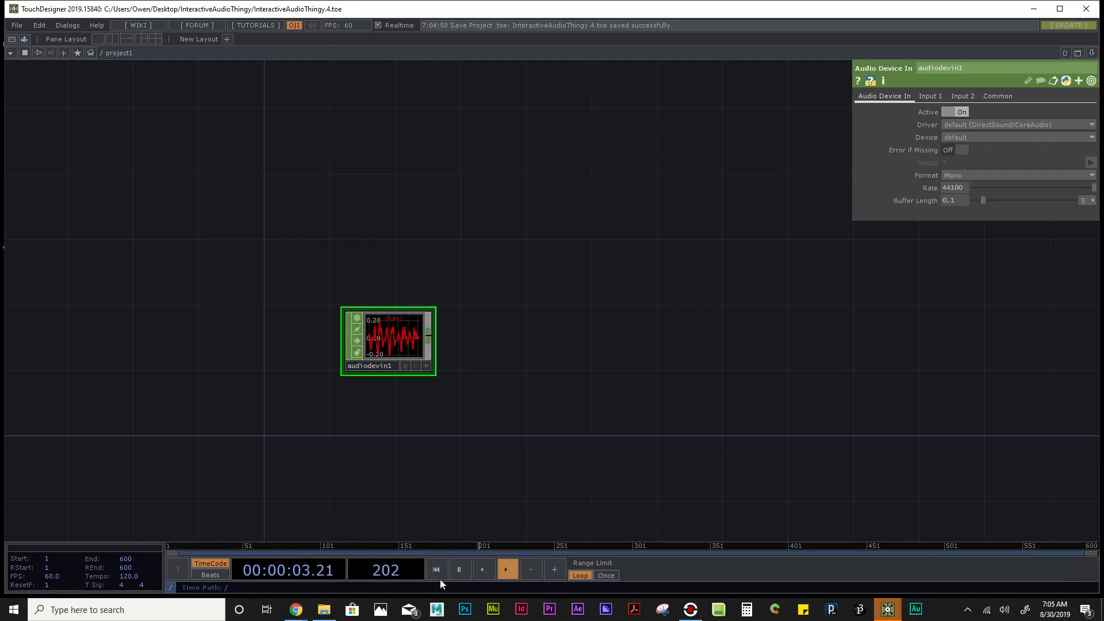
Step: Check the older project versions in the Backup folder of InteractiveAudioThingy in File Explorer, then close File Explorer
click(323, 609)
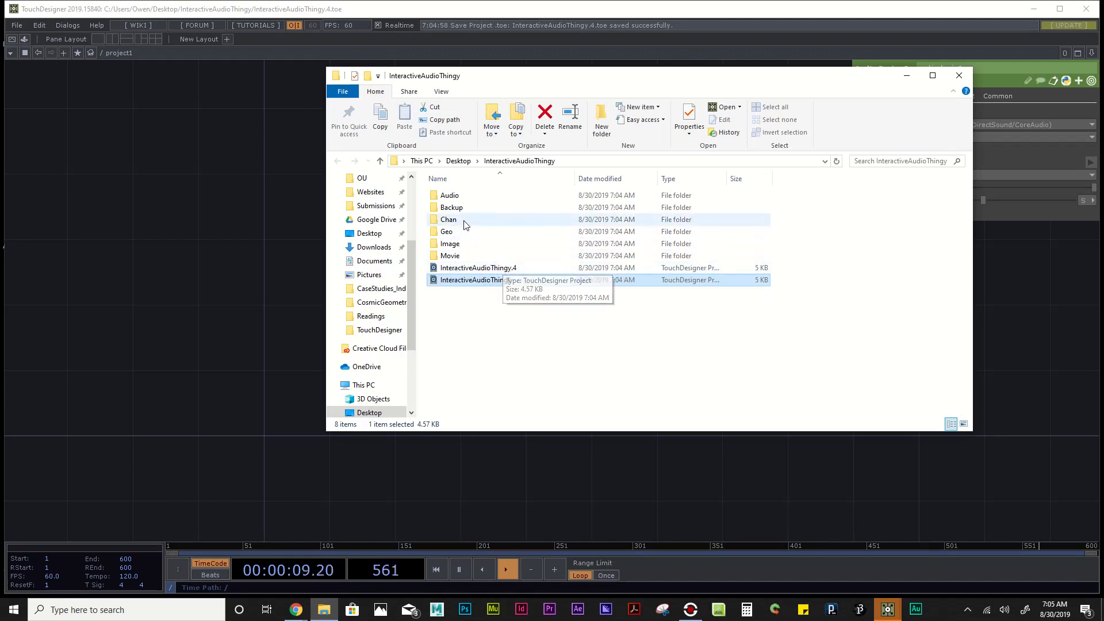
double_click(451, 208)
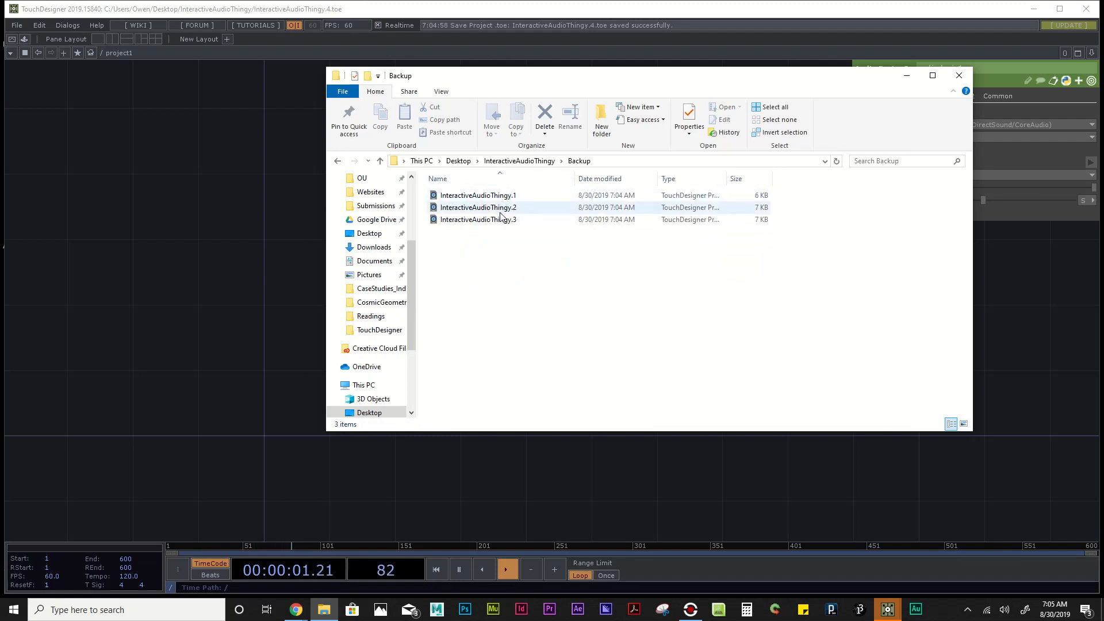
click(959, 76)
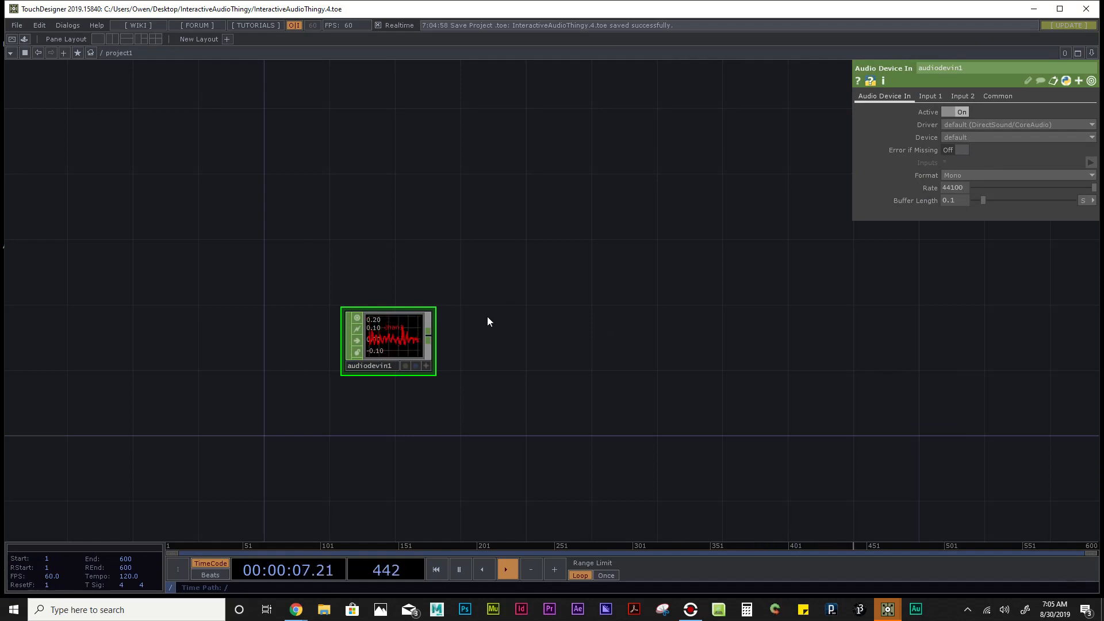
Step: Review the Audio Device In driver options, keeping the default, and set its device to Microphone (HD Webcam C270)
scroll(488, 318, up, 2)
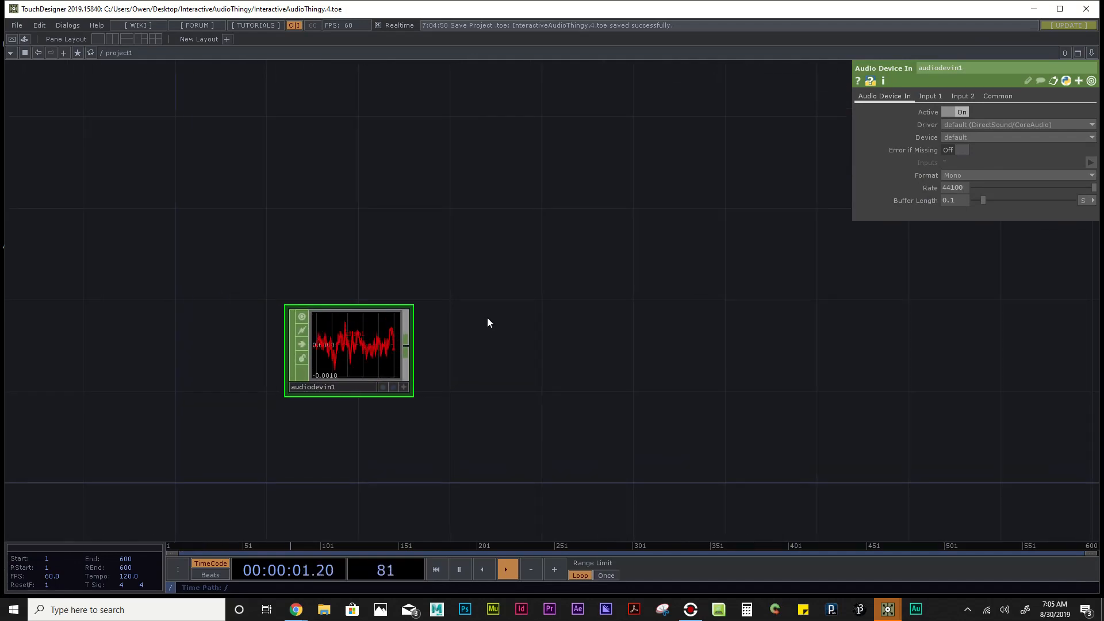
drag(371, 430, 410, 384)
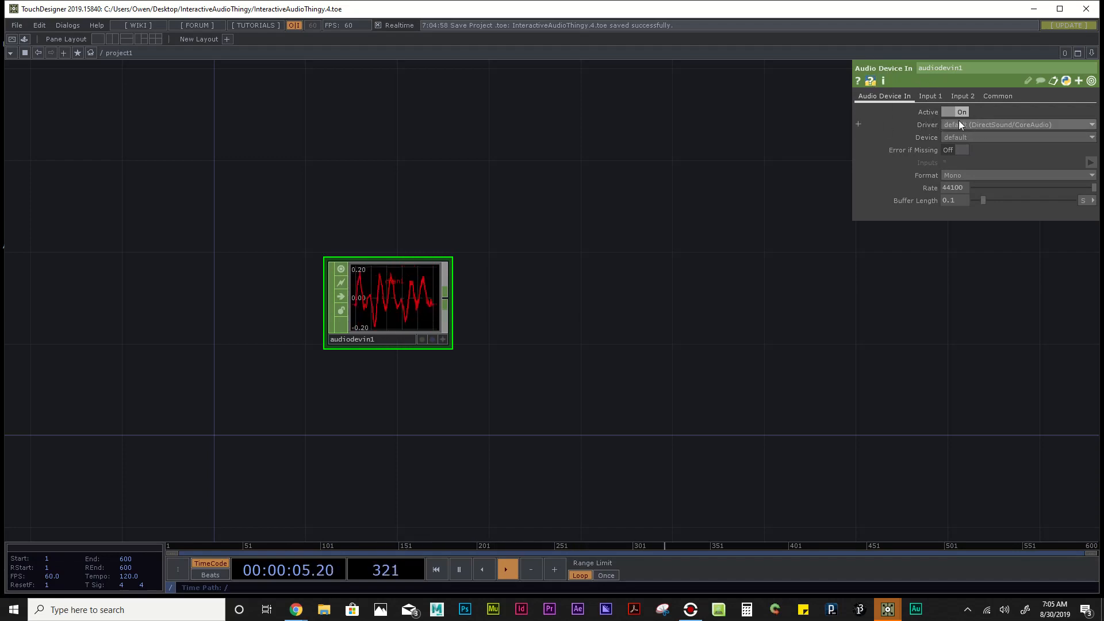
click(1026, 124)
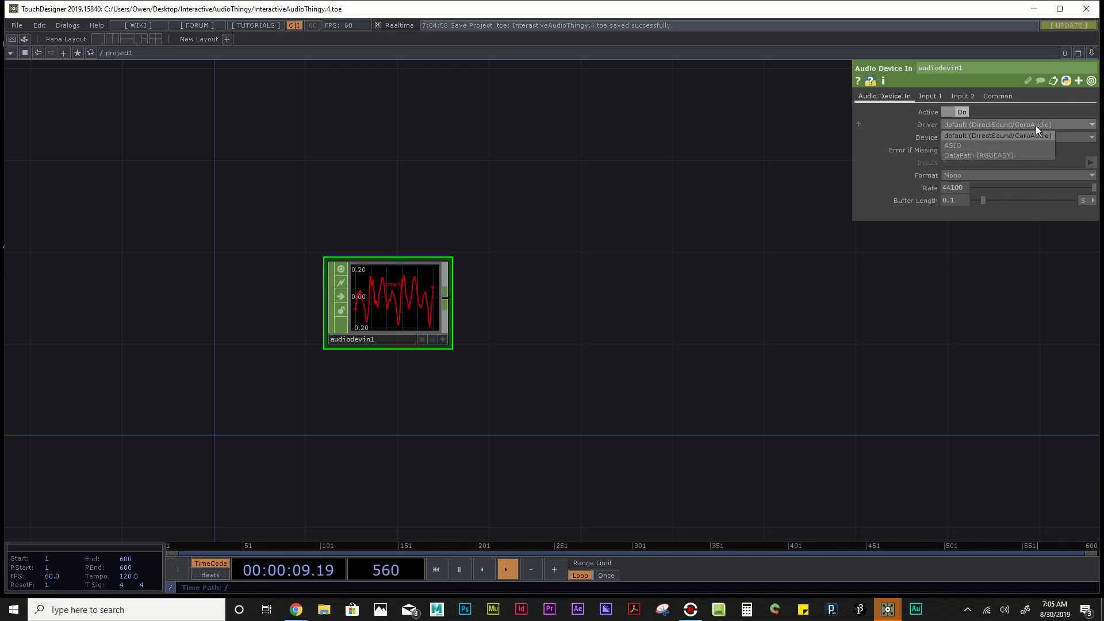
click(1036, 127)
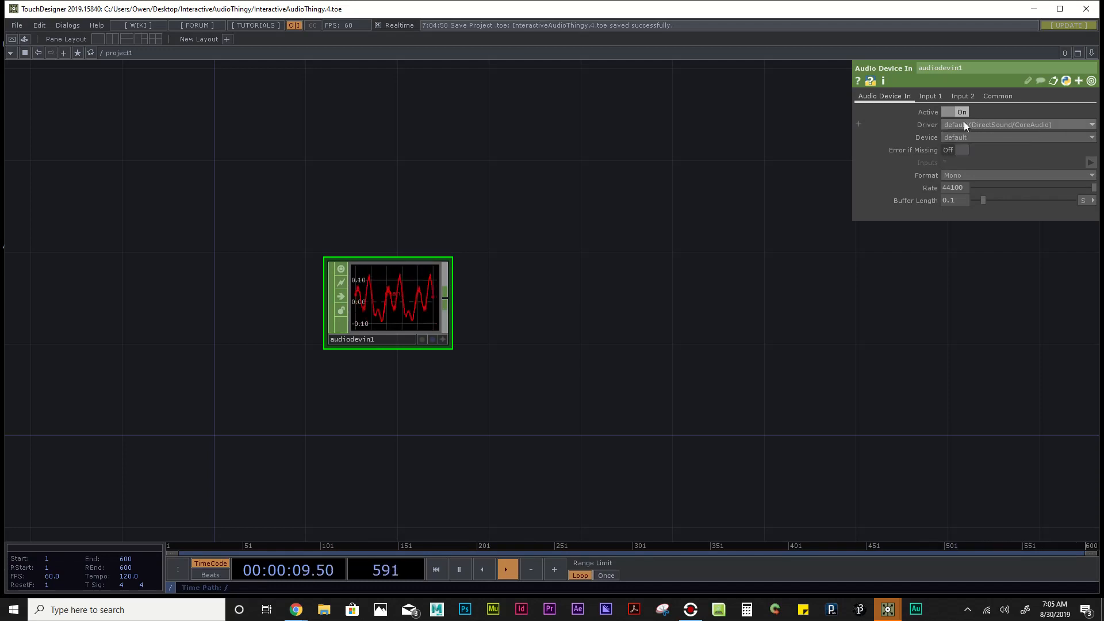
click(1022, 136)
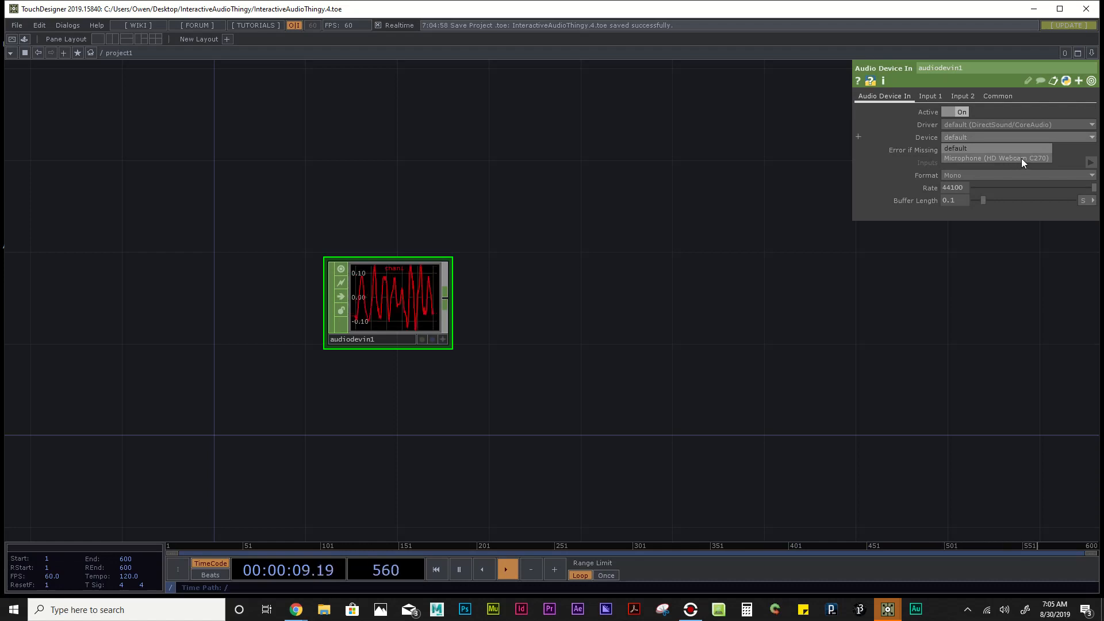
click(953, 157)
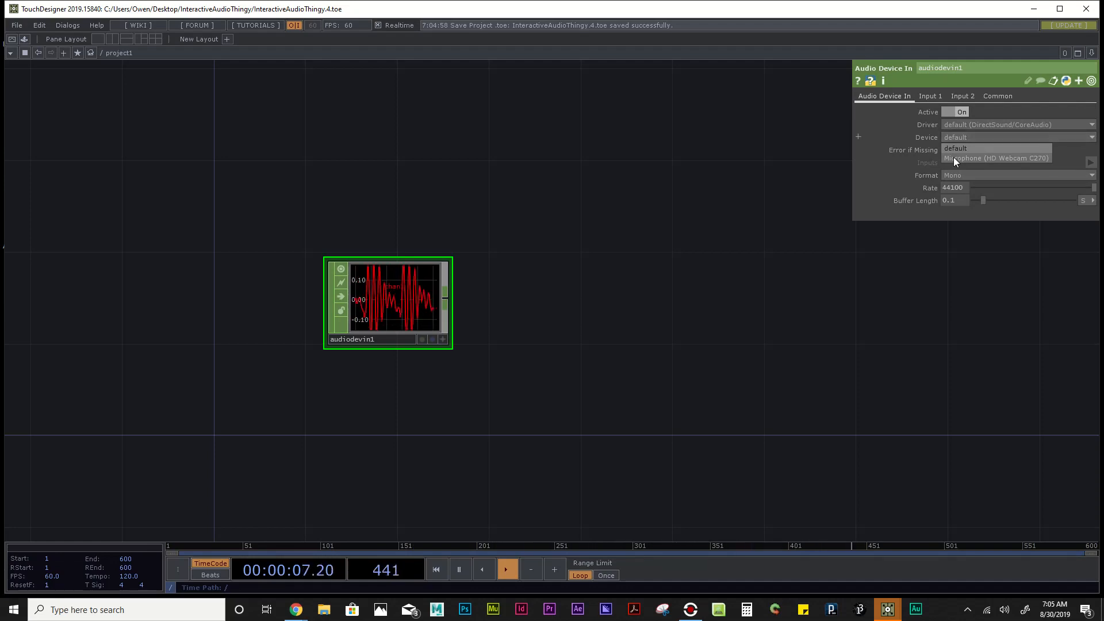
click(997, 158)
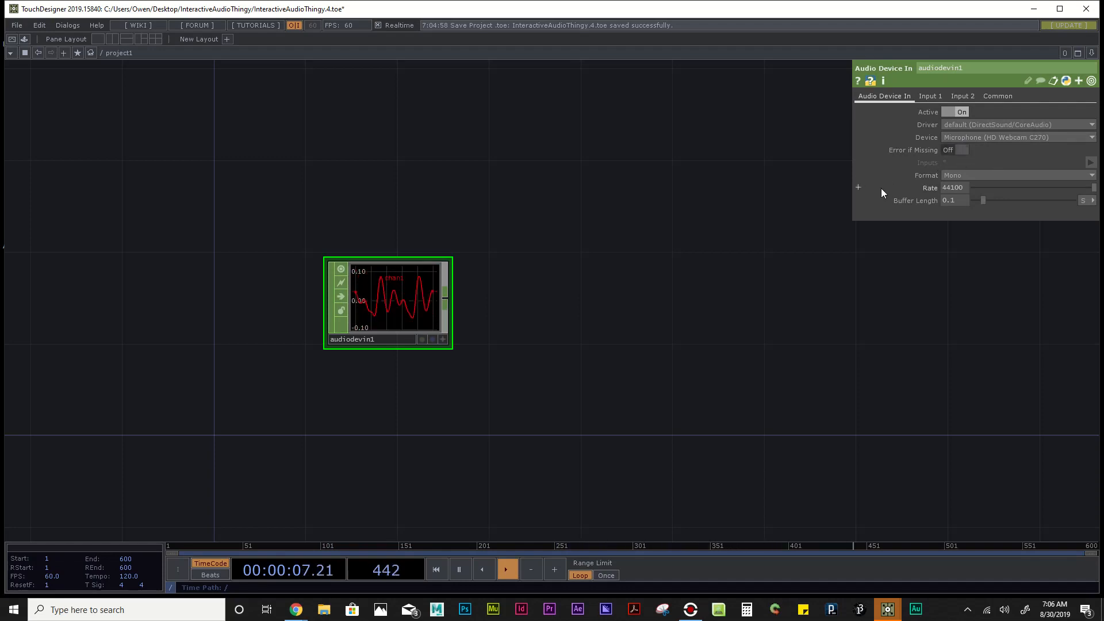
Step: Switch the Audio Device In format to Stereo to inspect both channels, then return it to Mono
click(984, 175)
click(978, 197)
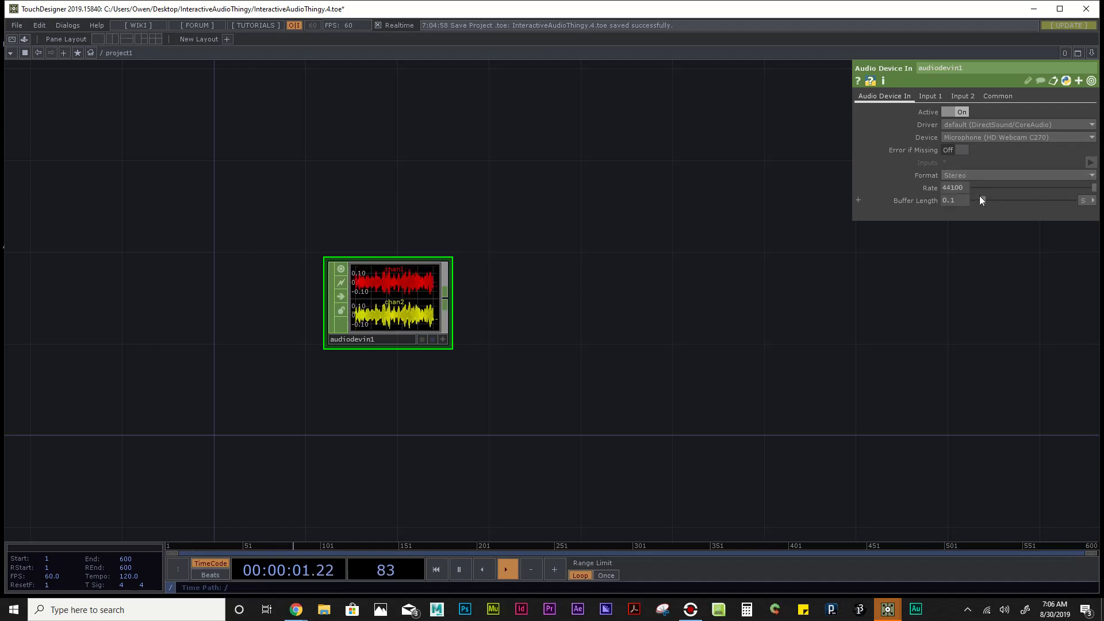
scroll(346, 333, up, 5)
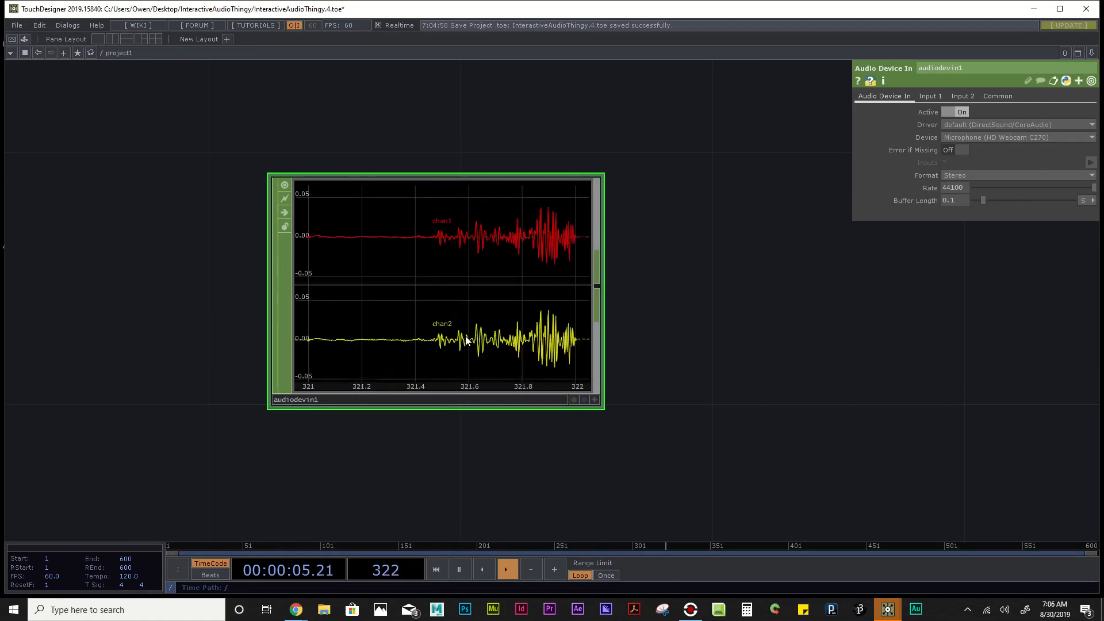
click(982, 177)
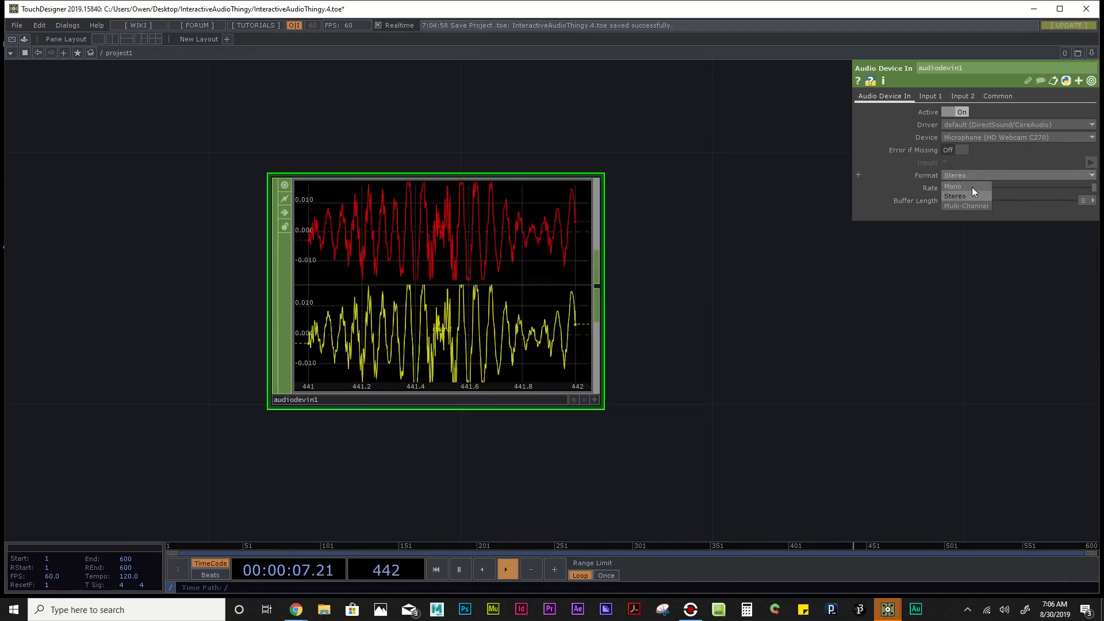
click(971, 187)
scroll(630, 257, down, 5)
drag(629, 257, 486, 344)
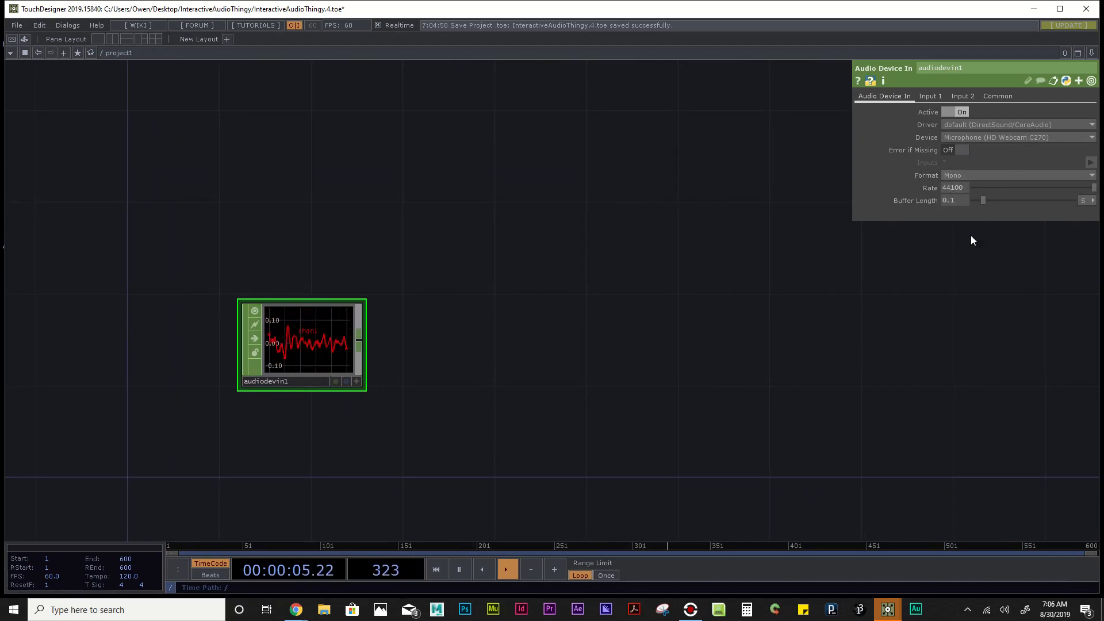
drag(468, 384, 353, 357)
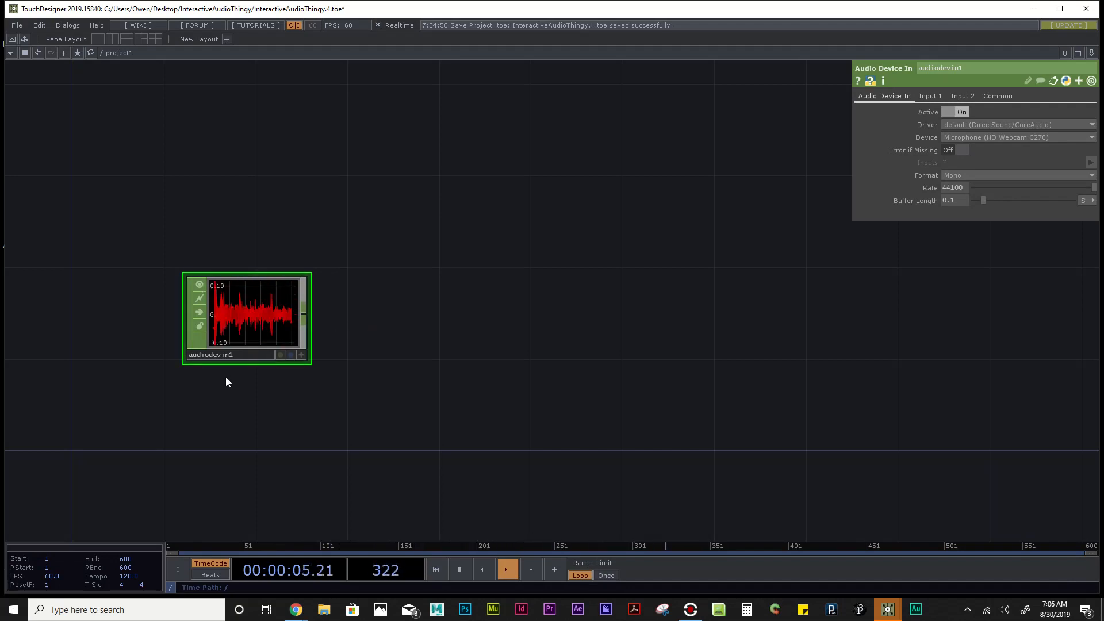
scroll(107, 321, up, 2)
scroll(105, 322, up, 3)
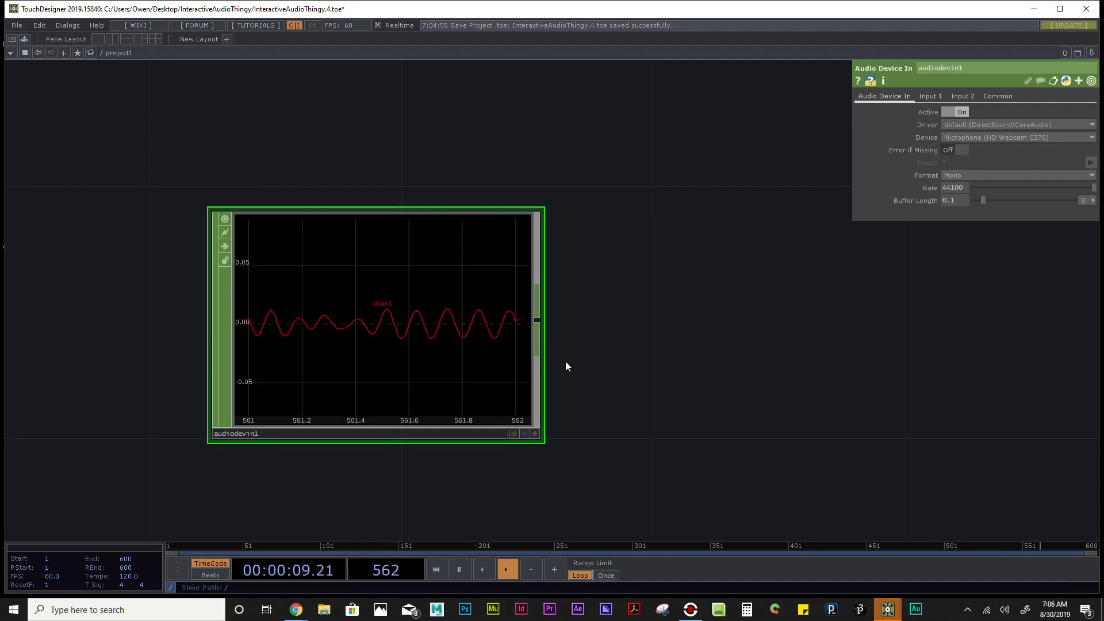
right_click(536, 334)
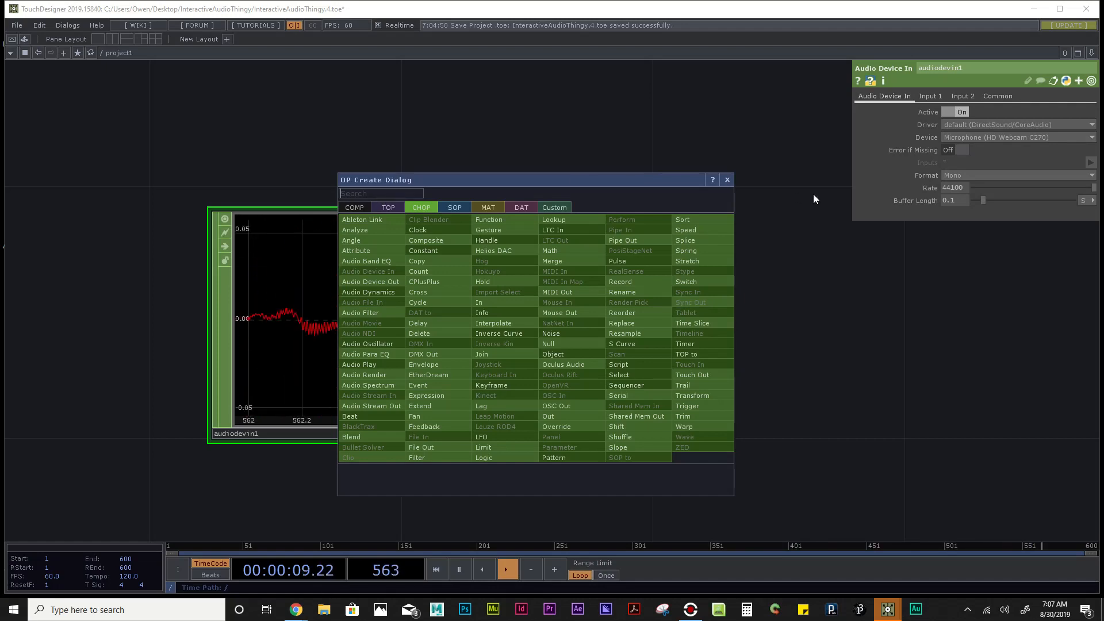
click(726, 179)
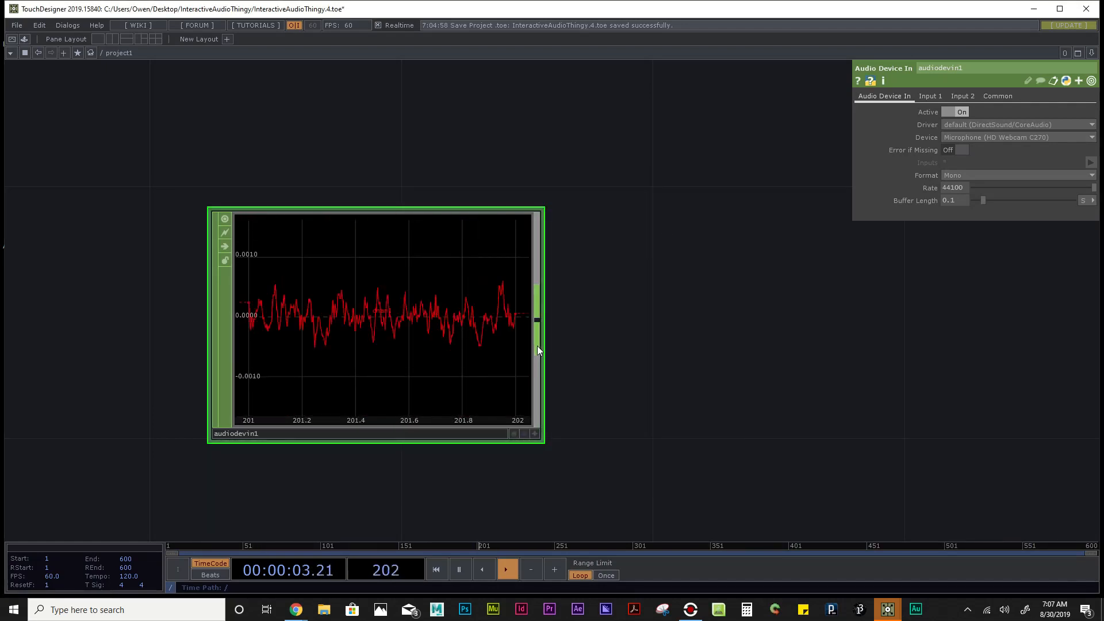
scroll(537, 346, up, 3)
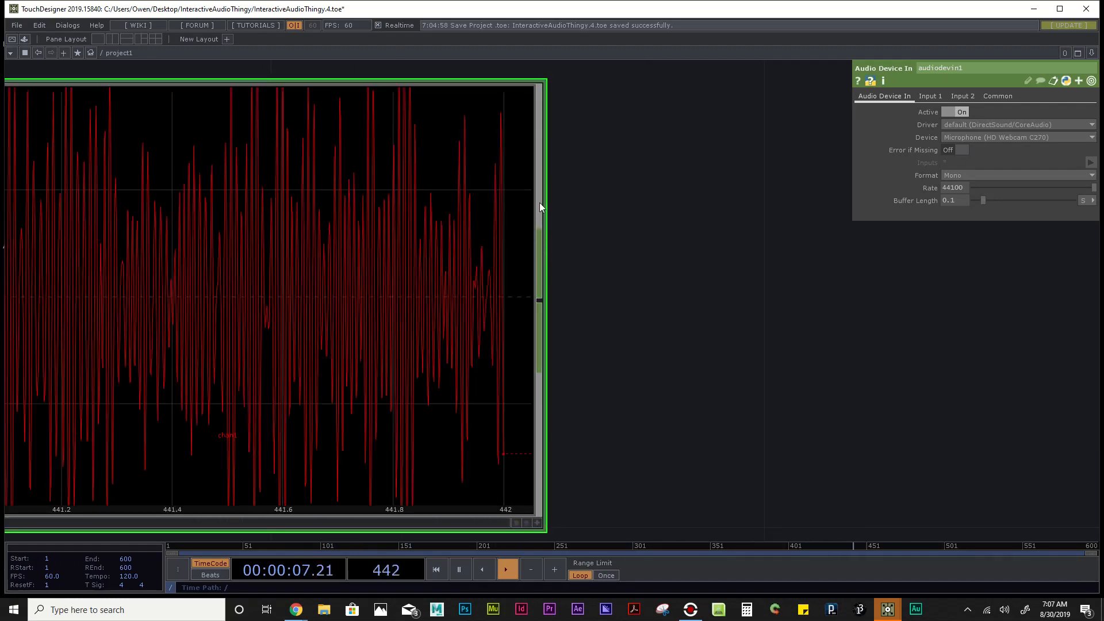
key(Tab)
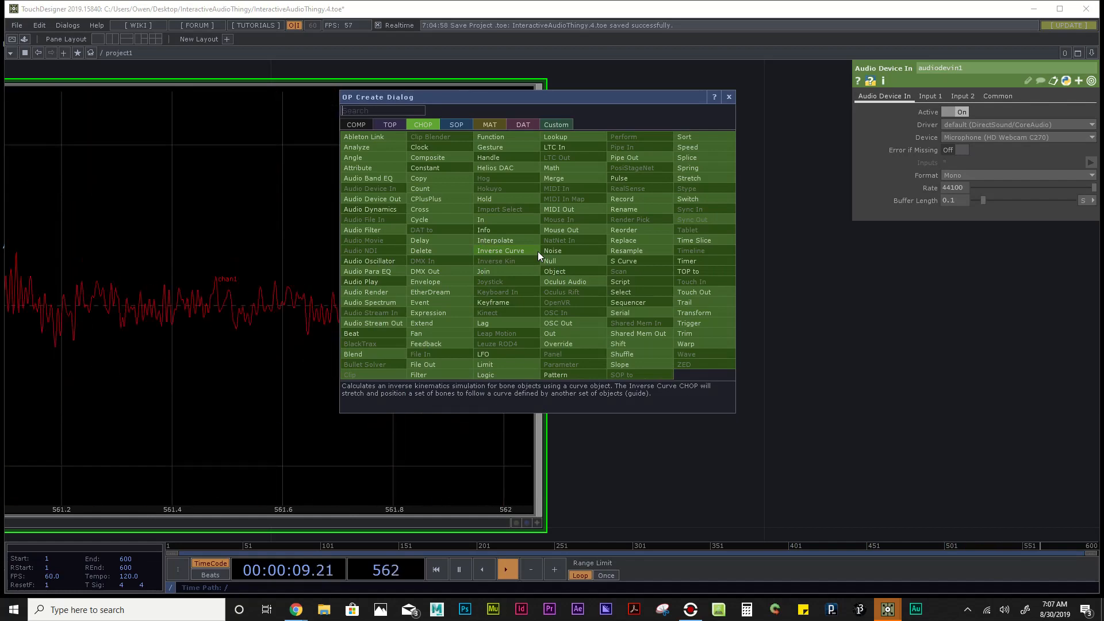
click(850, 307)
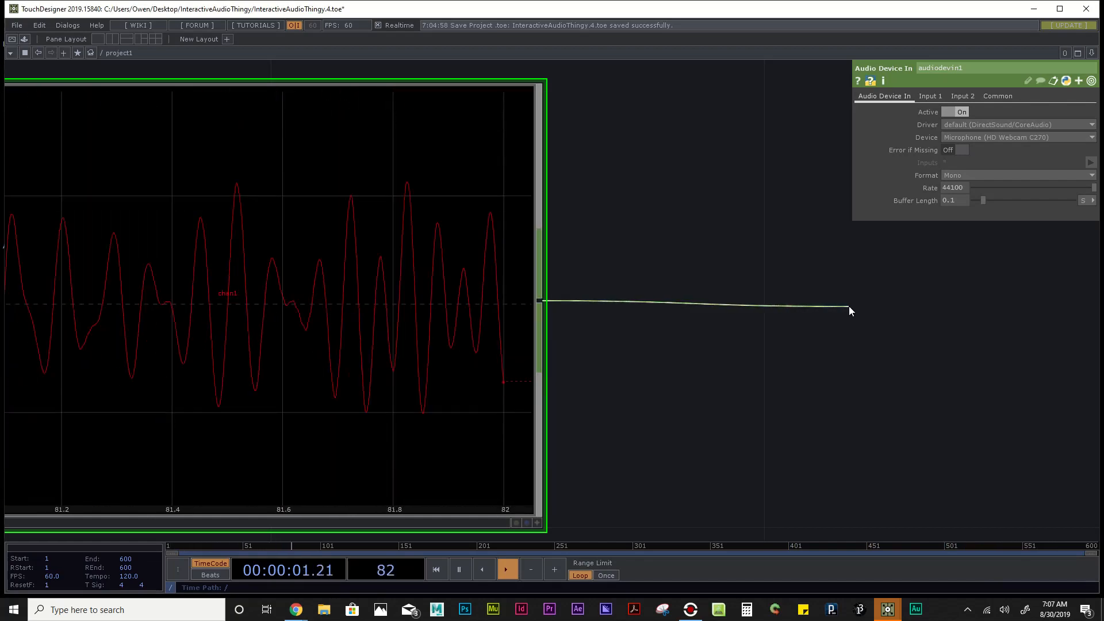
click(850, 307)
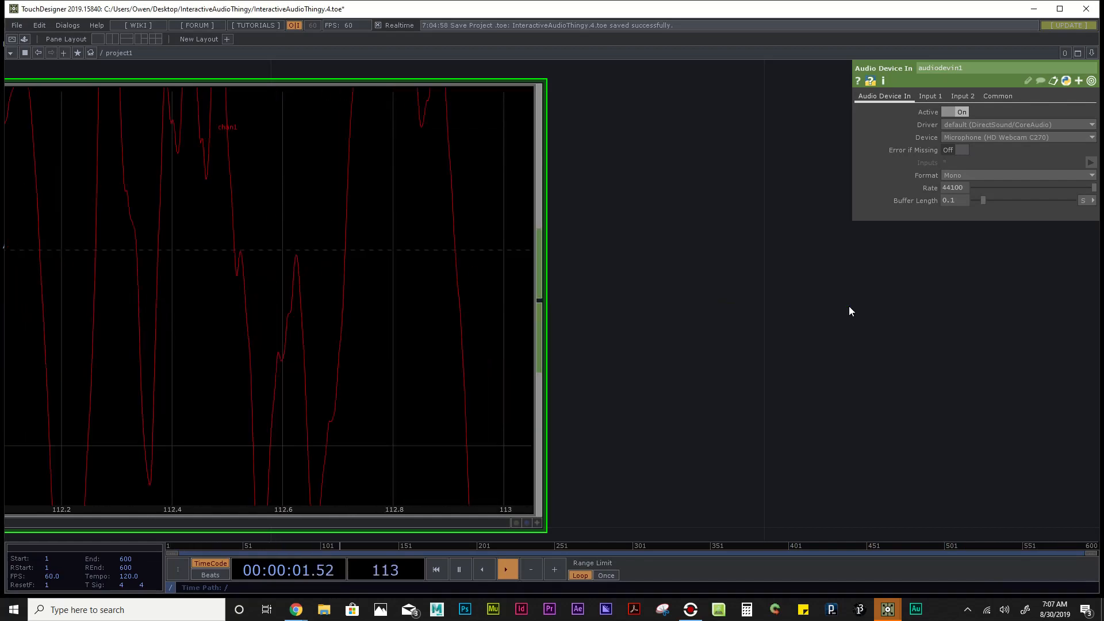
right_click(538, 198)
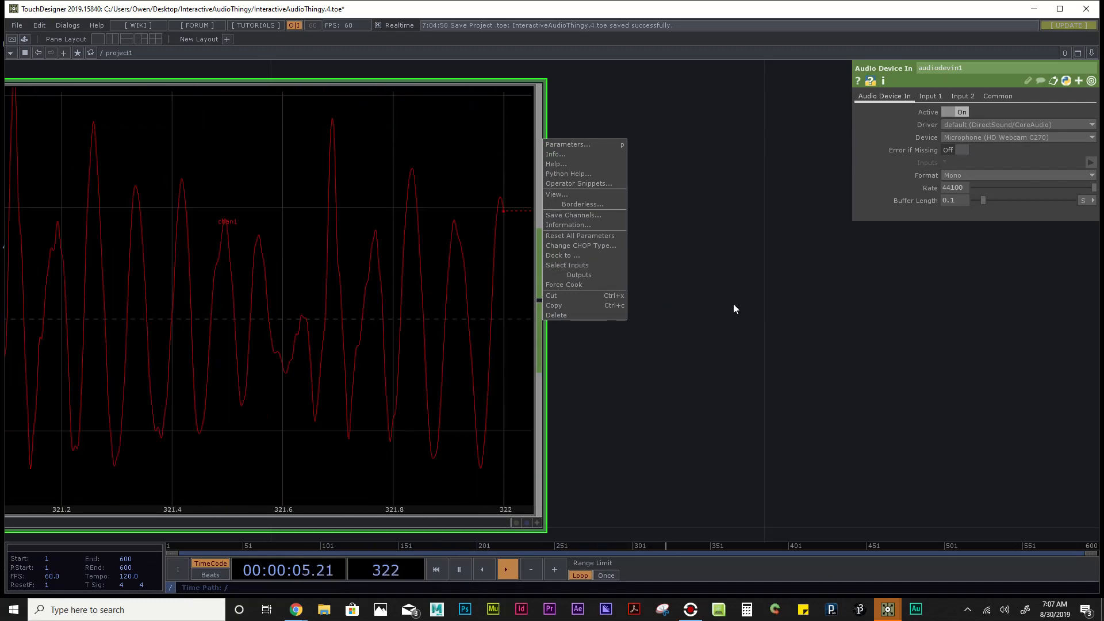
scroll(733, 303, down, 3)
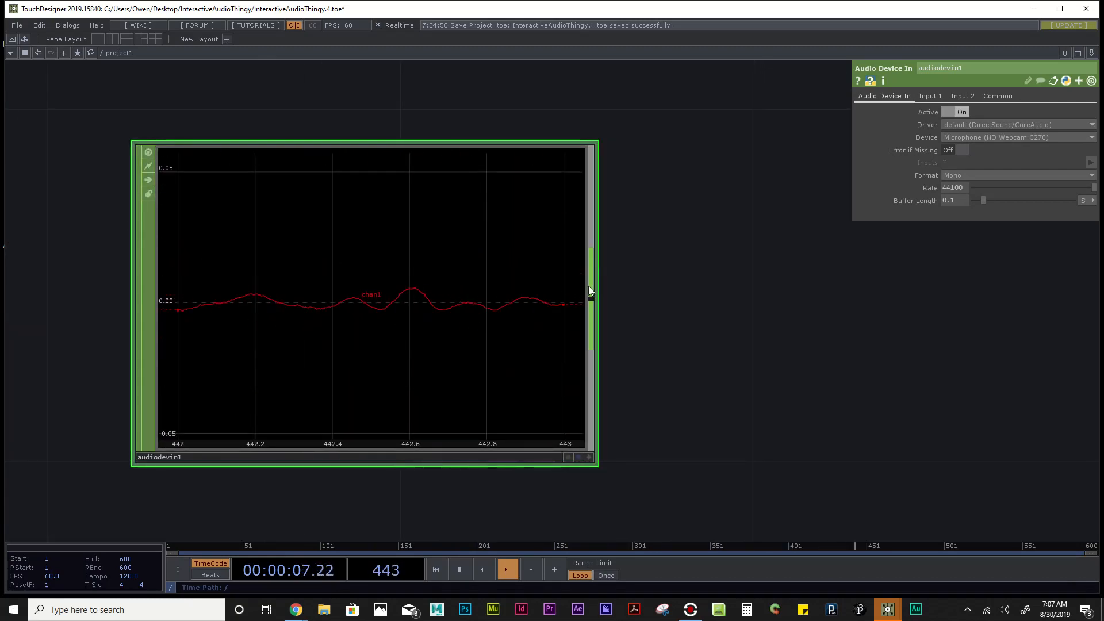
Step: Add a Resample CHOP fed by the output of the Audio Device In node, placed beside it
right_click(592, 287)
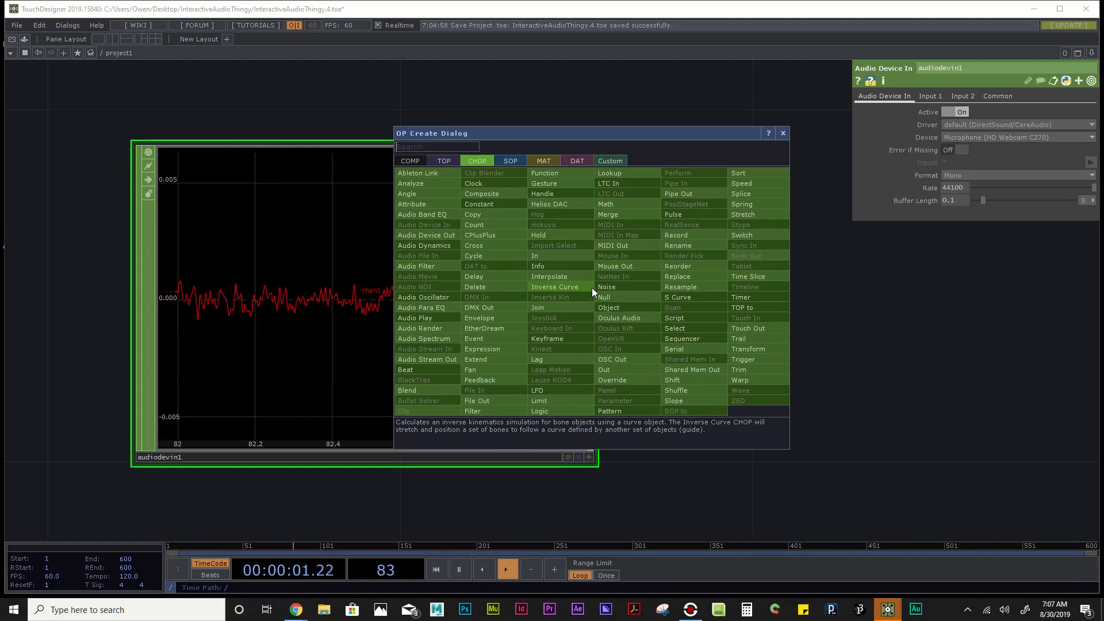
text(resamp)
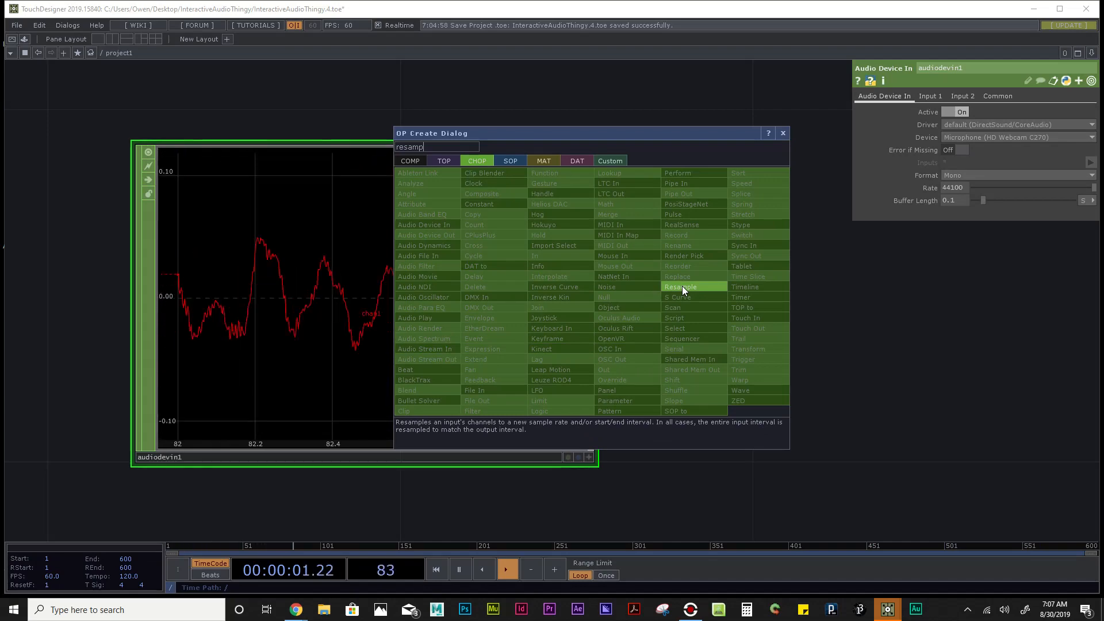
click(713, 288)
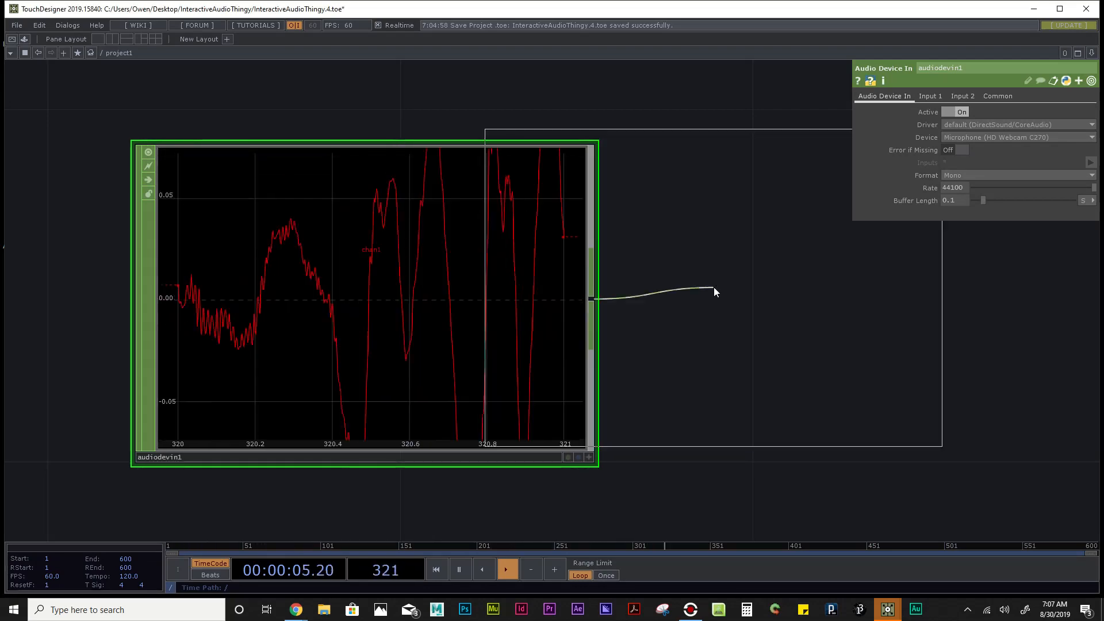
click(987, 305)
key(h)
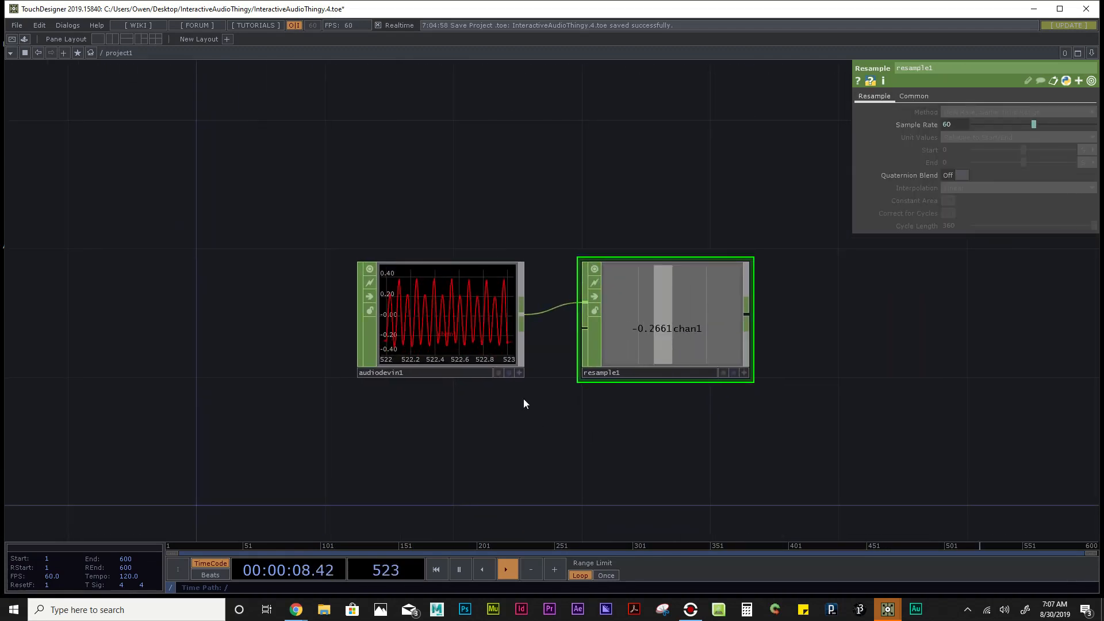
Step: Move the Audio Device In node farther from the Resample node to widen the gap between them
scroll(524, 398, up, 3)
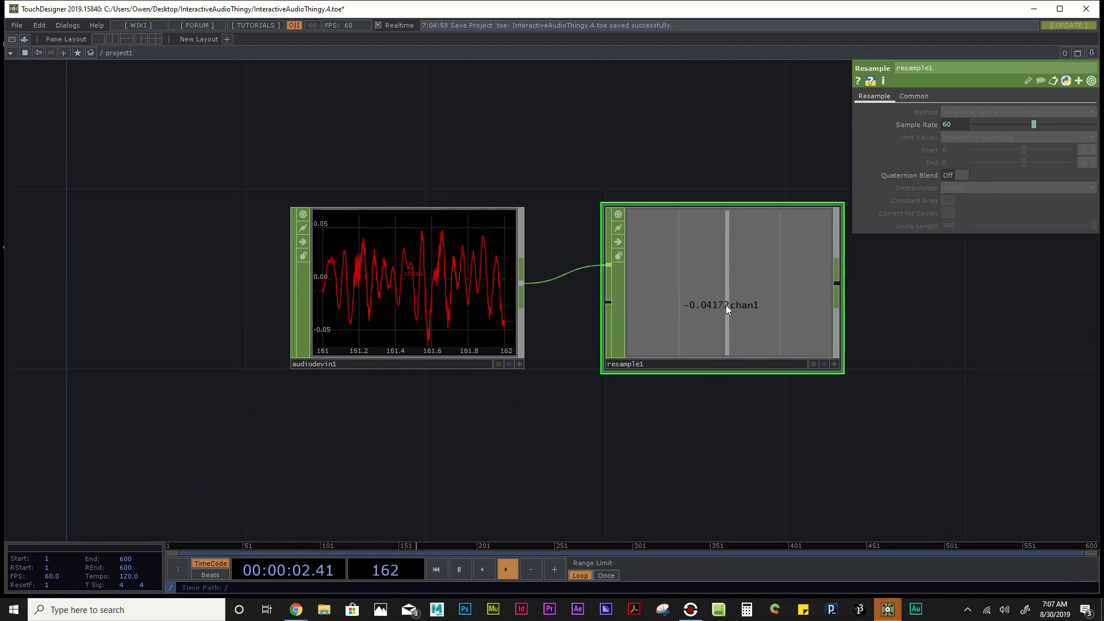
drag(771, 418, 640, 436)
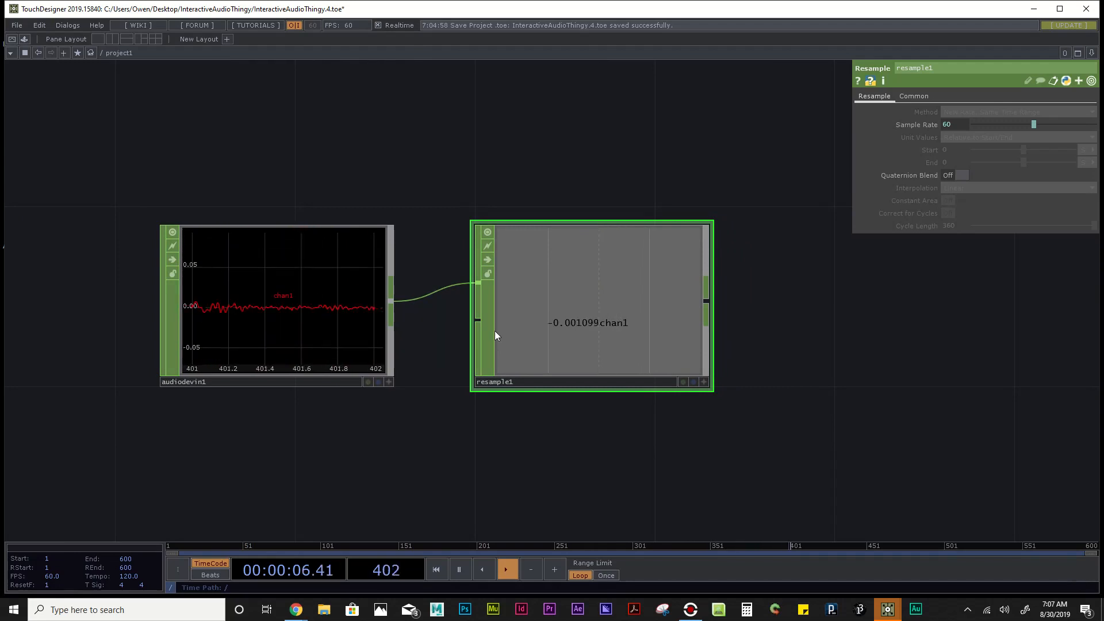
drag(325, 292, 281, 292)
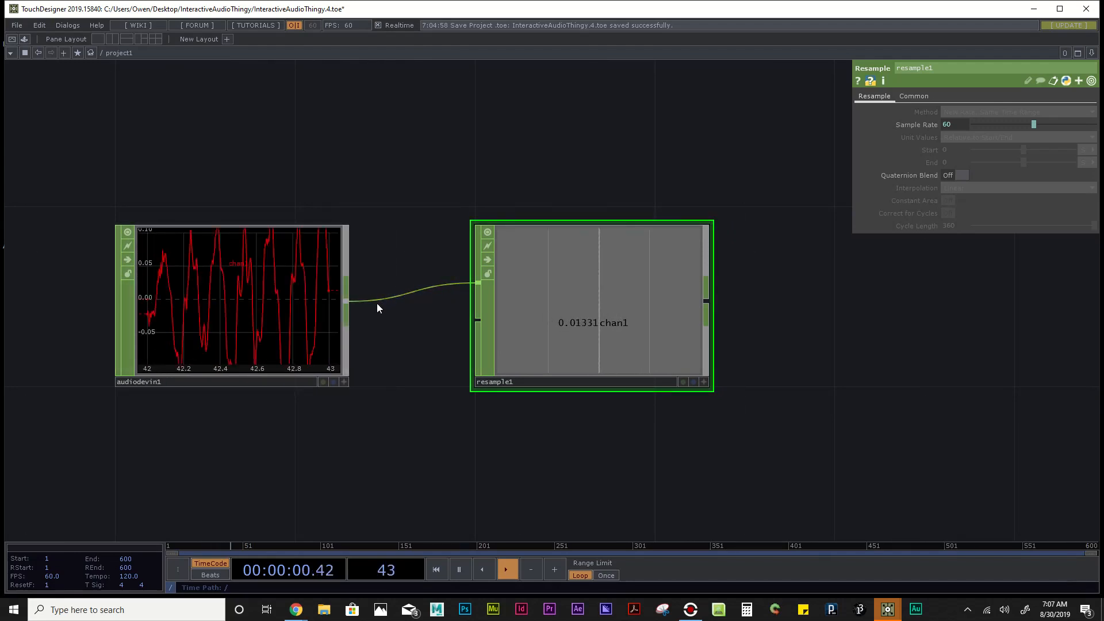
Step: Disconnect the wire between the Audio Device In and Resample nodes and rewire the audio output to Resample's first input
right_click(451, 283)
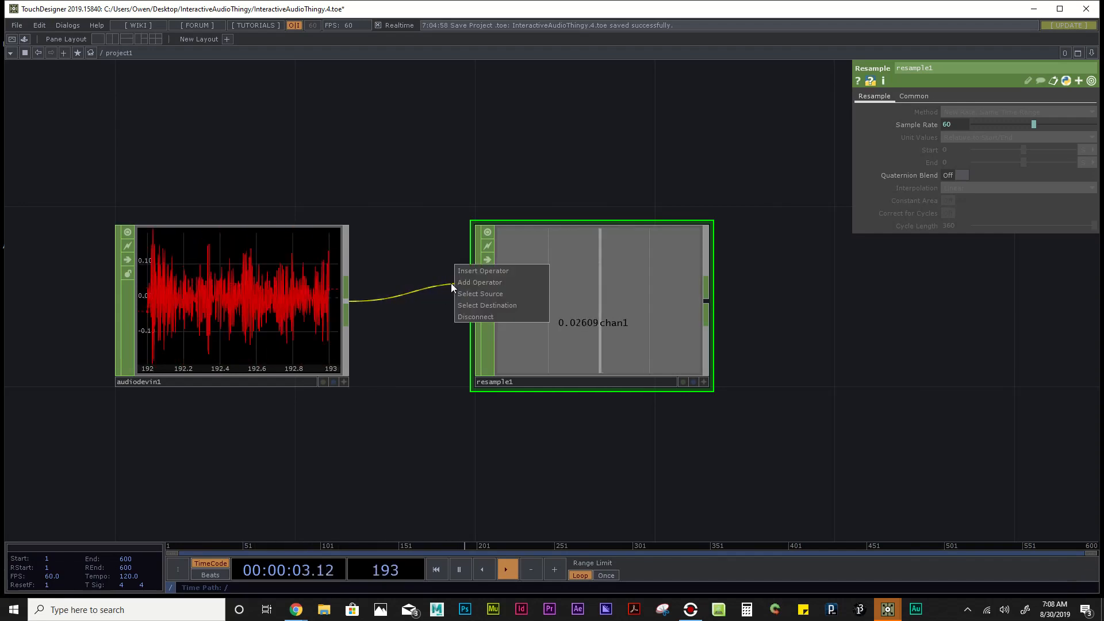
right_click(401, 299)
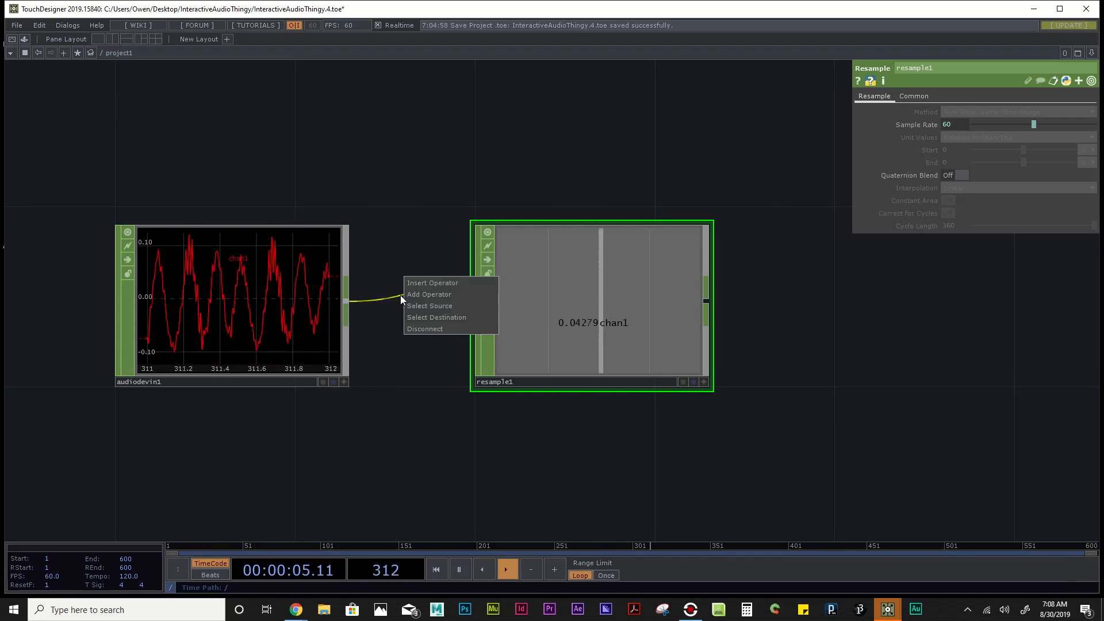
click(425, 329)
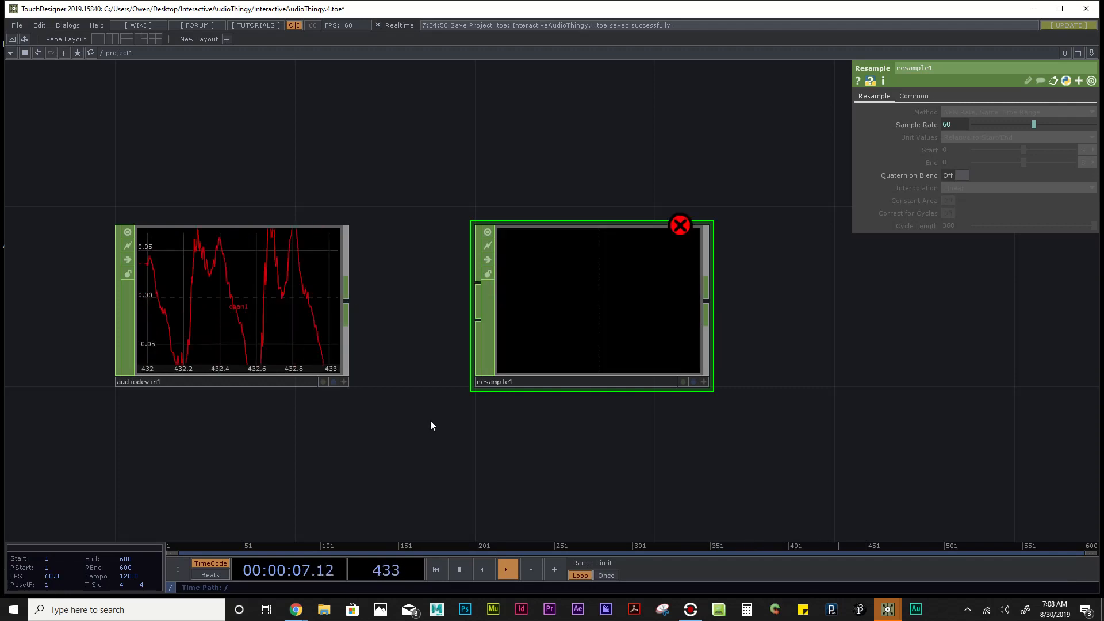
click(346, 300)
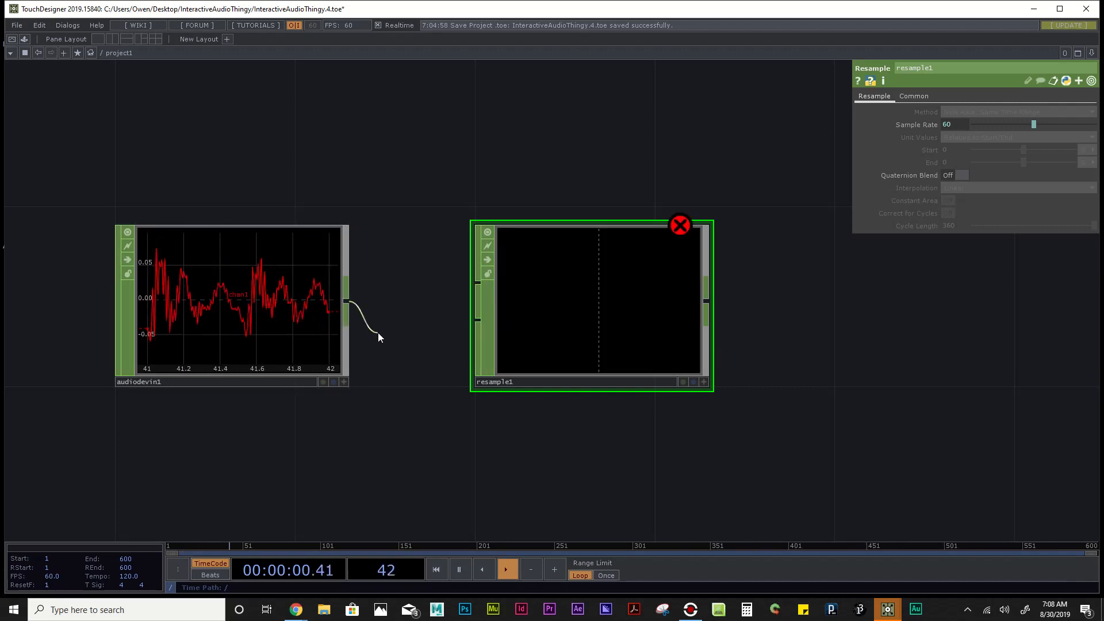
click(345, 300)
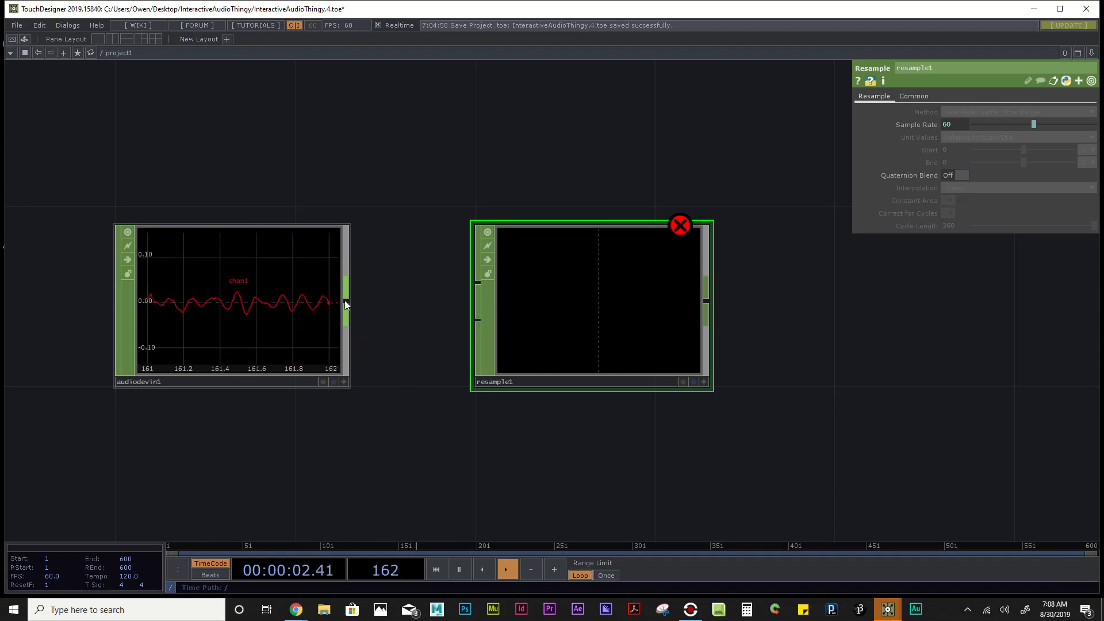
click(345, 300)
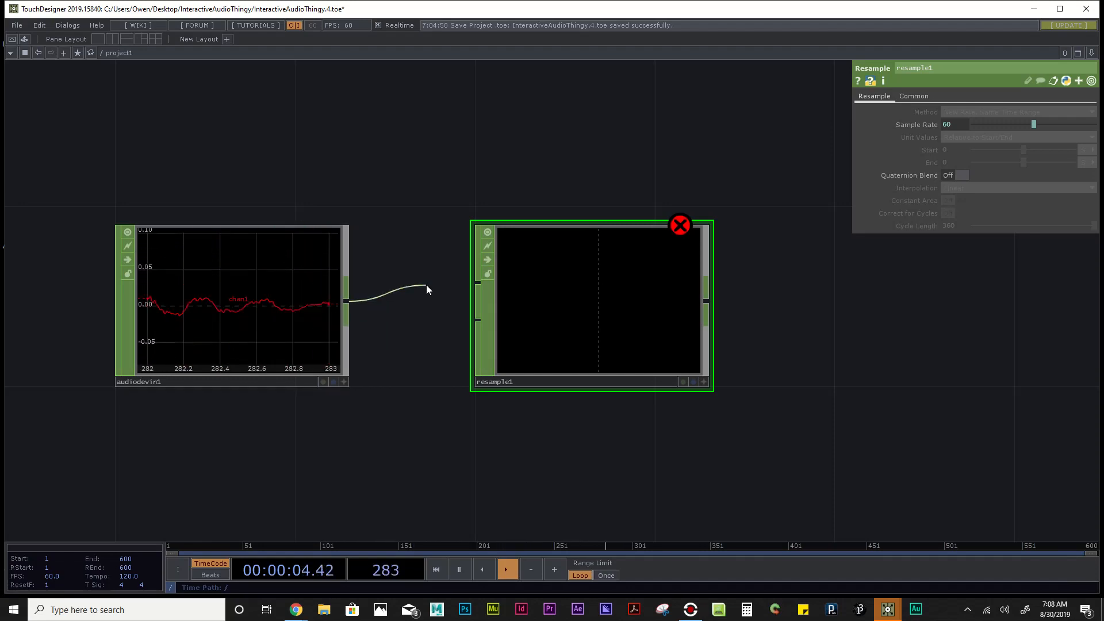
click(477, 285)
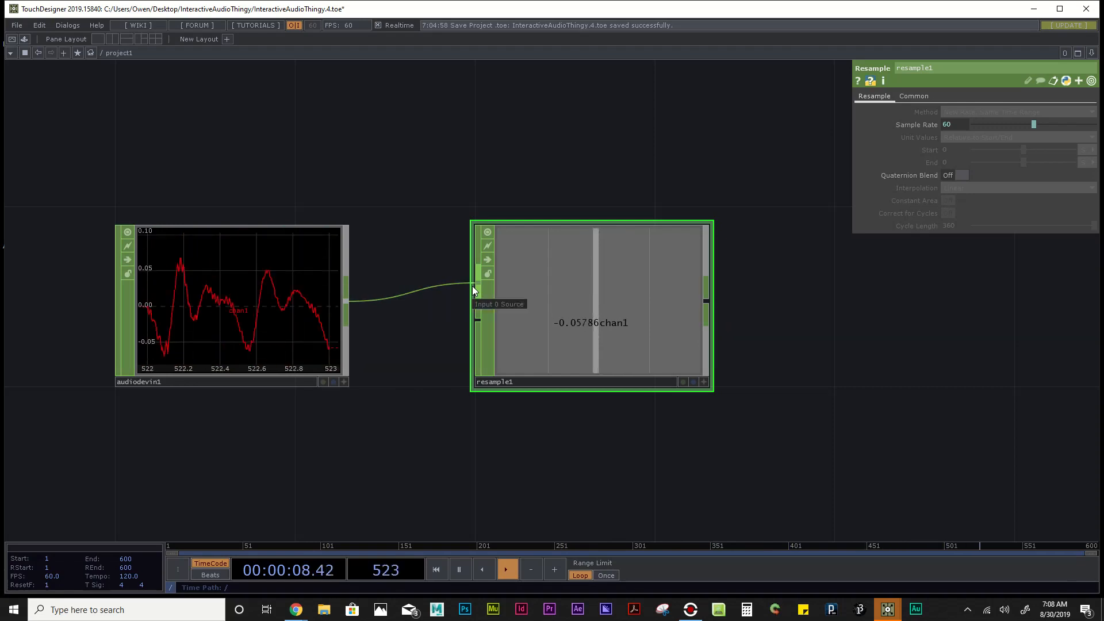
Step: Add a Null CHOP beyond the Resample node and connect Resample's output to its input
scroll(641, 357, down, 3)
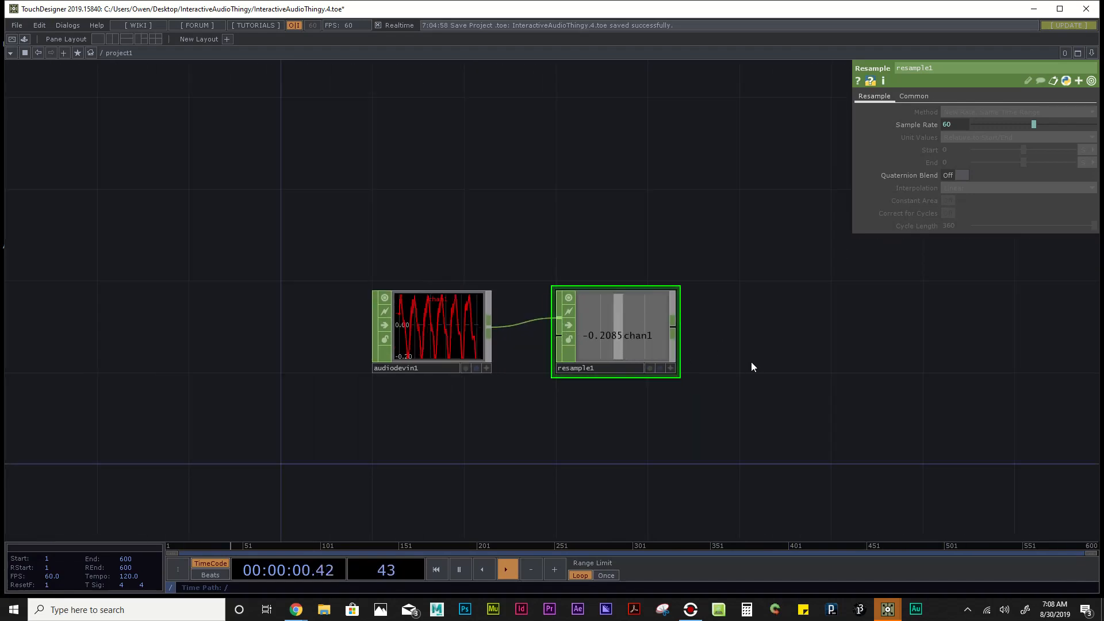
scroll(752, 366, up, 2)
scroll(751, 366, down, 4)
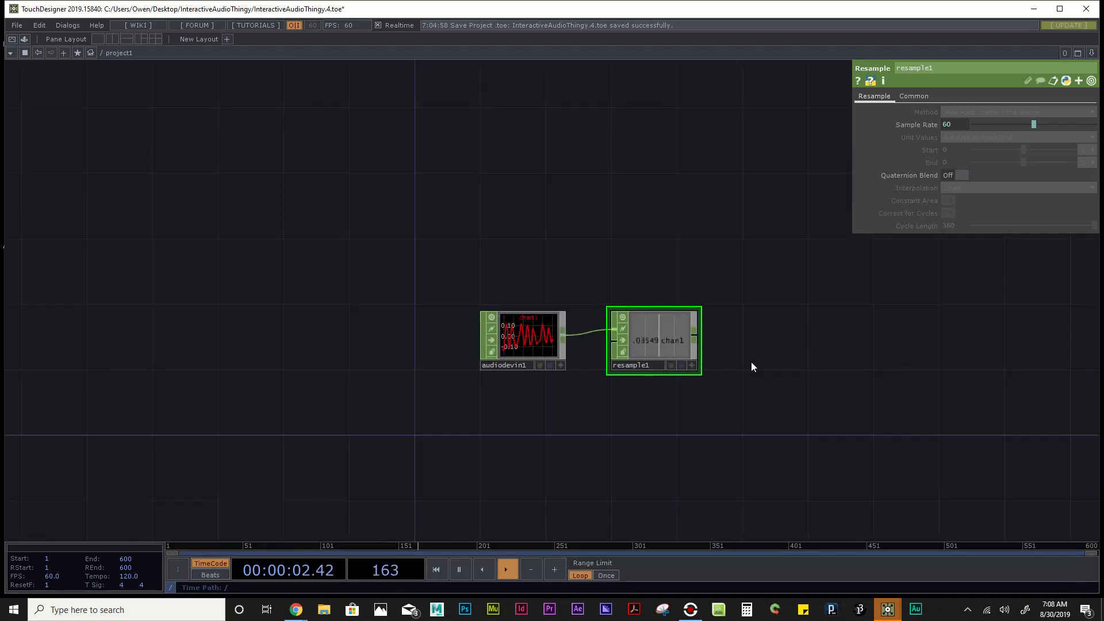
drag(751, 361, 594, 348)
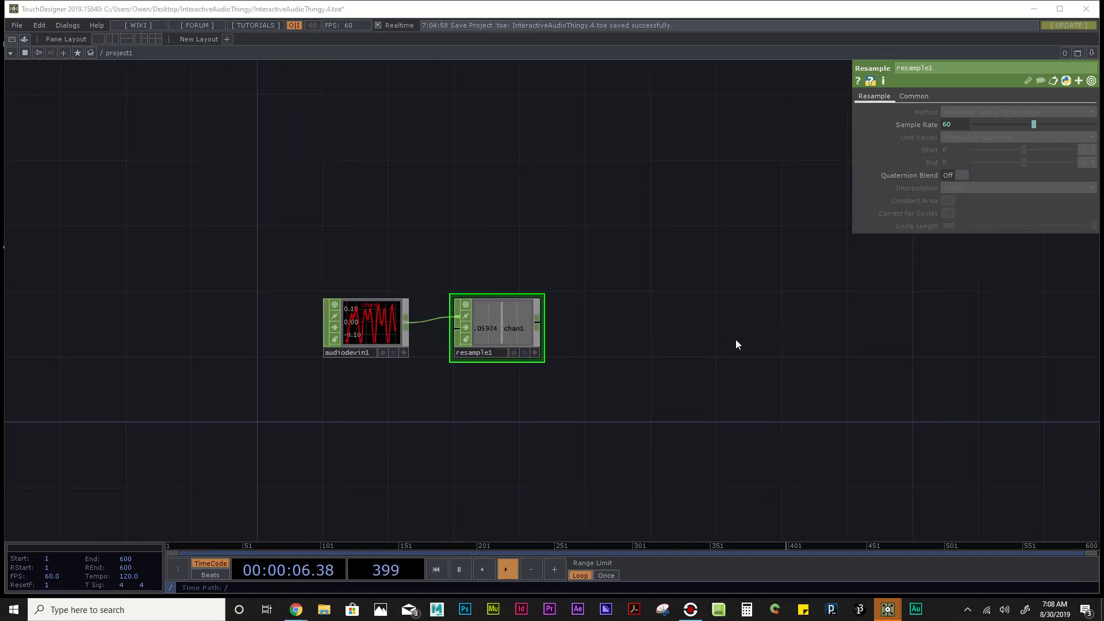
key(Tab)
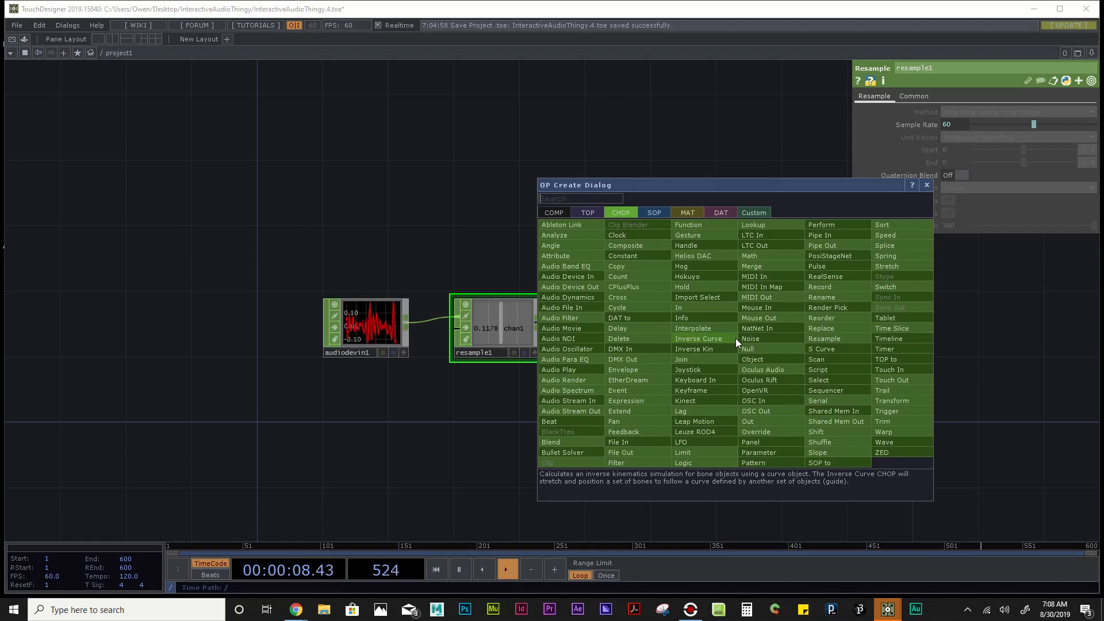
text(null)
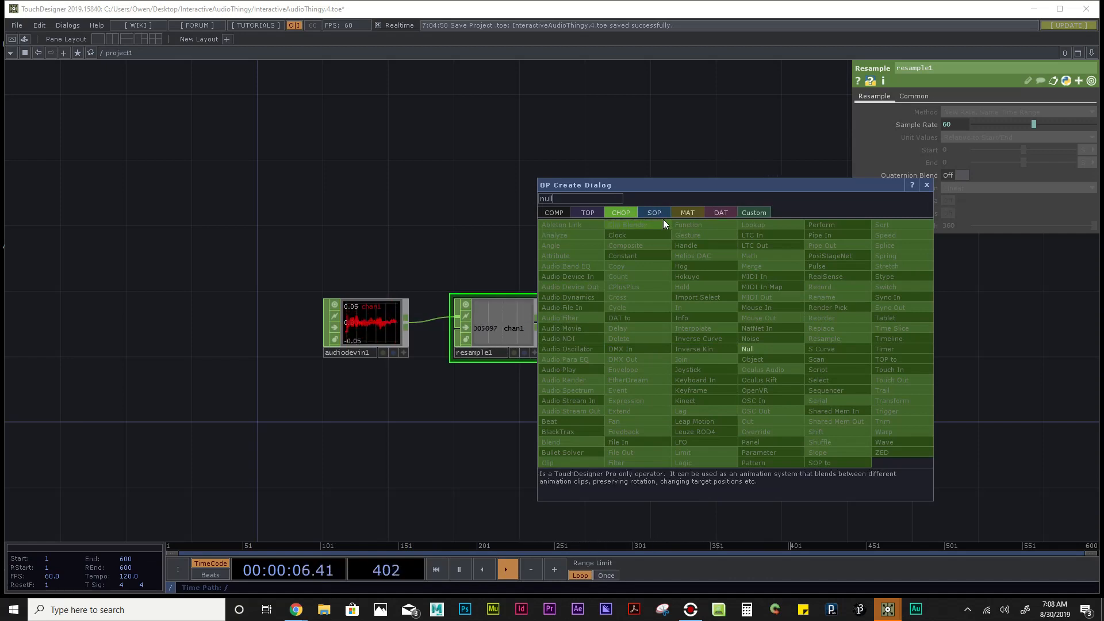
click(756, 349)
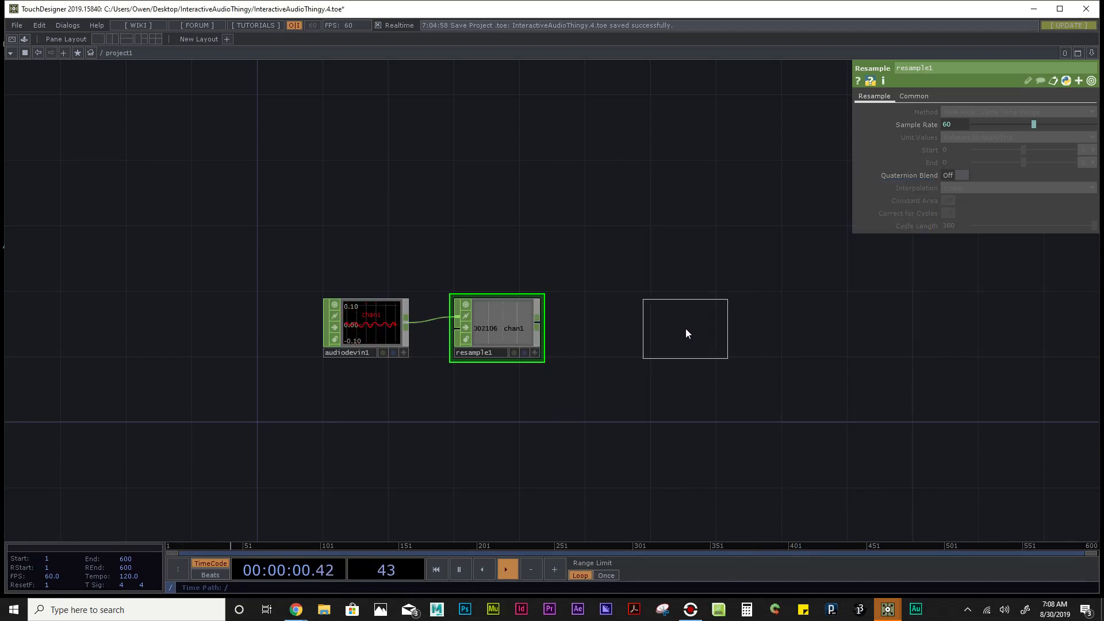
click(686, 329)
scroll(559, 360, up, 3)
scroll(559, 359, up, 1)
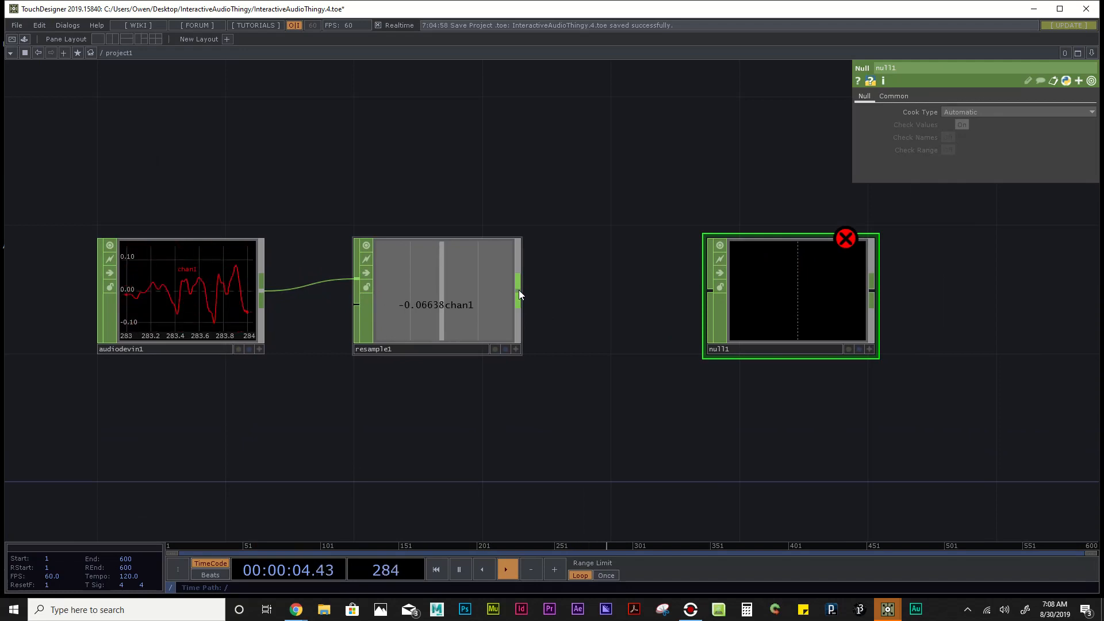
drag(519, 290, 703, 289)
Step: Move the Null CHOP farther from the Resample node to leave a wide gap in the chain for more operators
scroll(538, 372, down, 5)
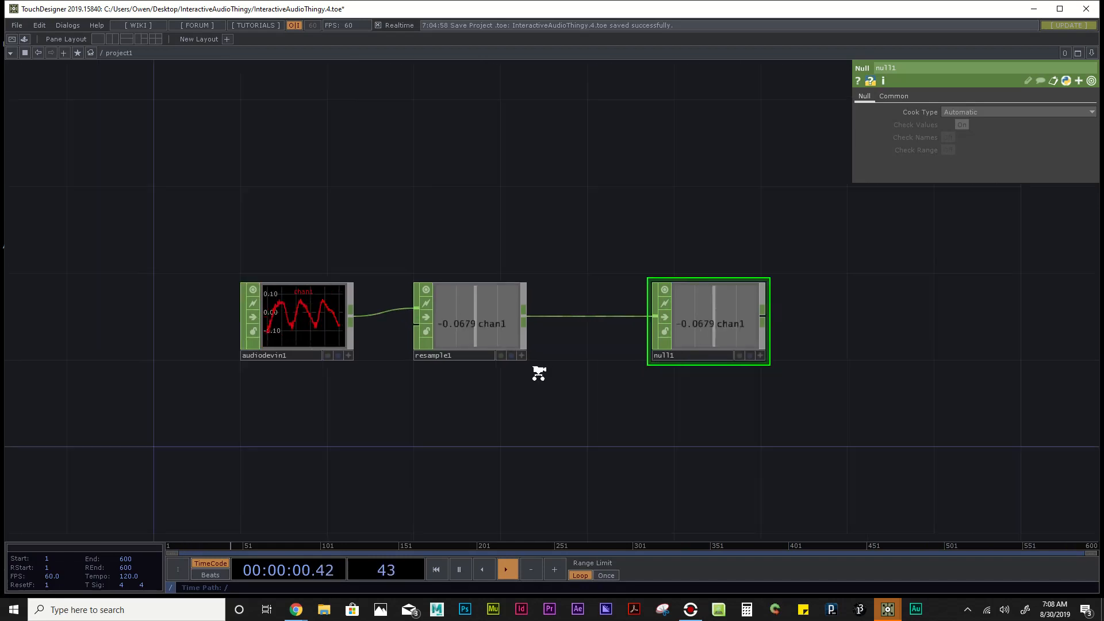
drag(660, 337, 874, 336)
scroll(871, 340, up, 3)
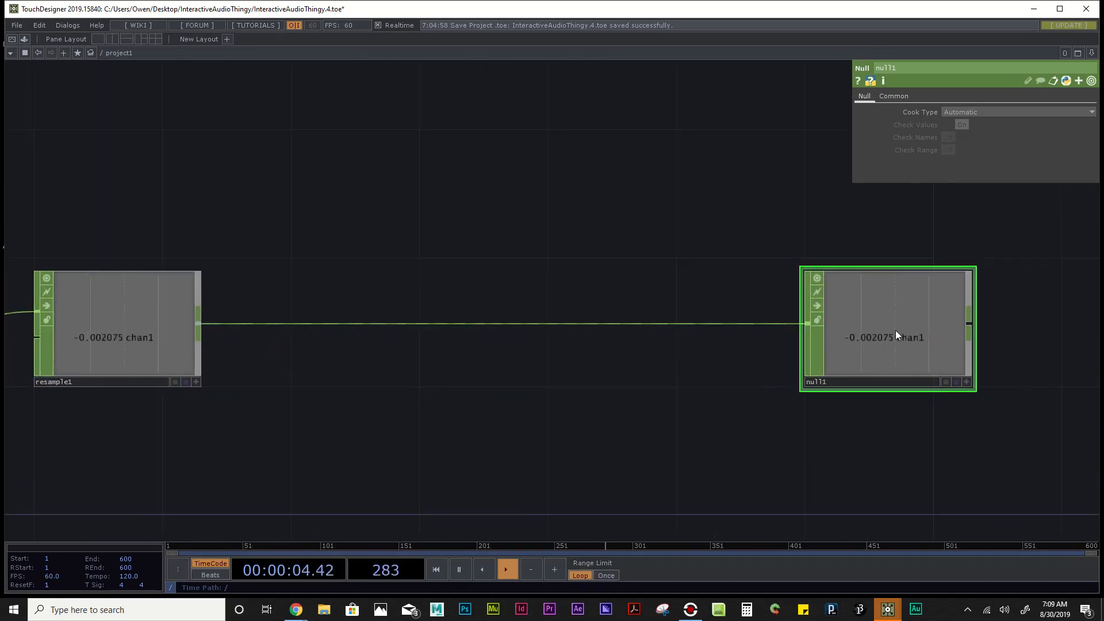
scroll(888, 315, down, 3)
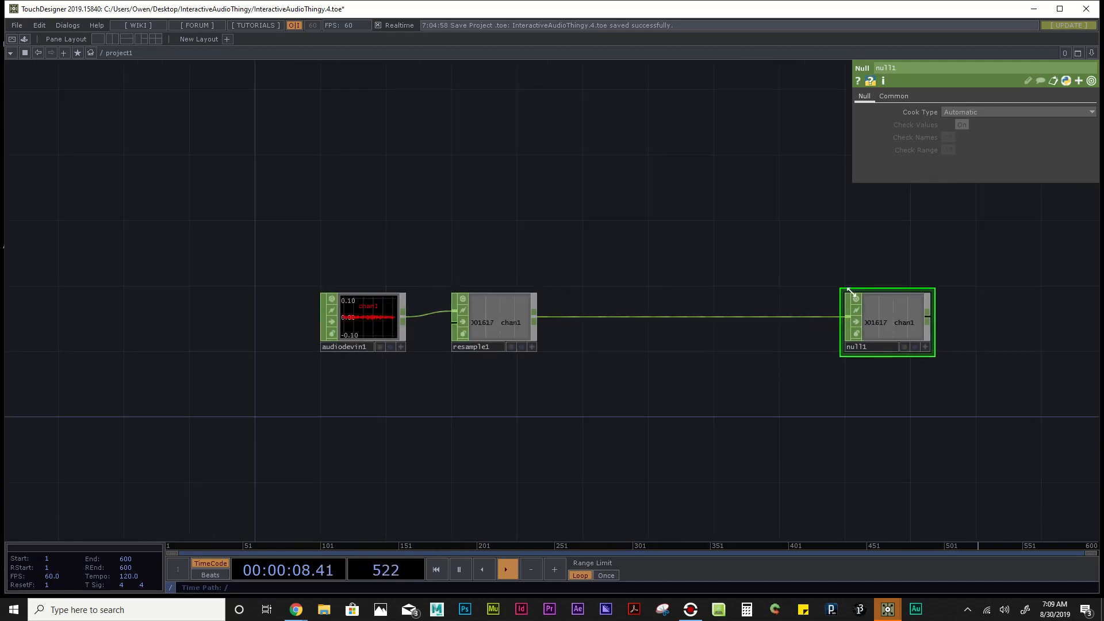
drag(949, 322, 894, 325)
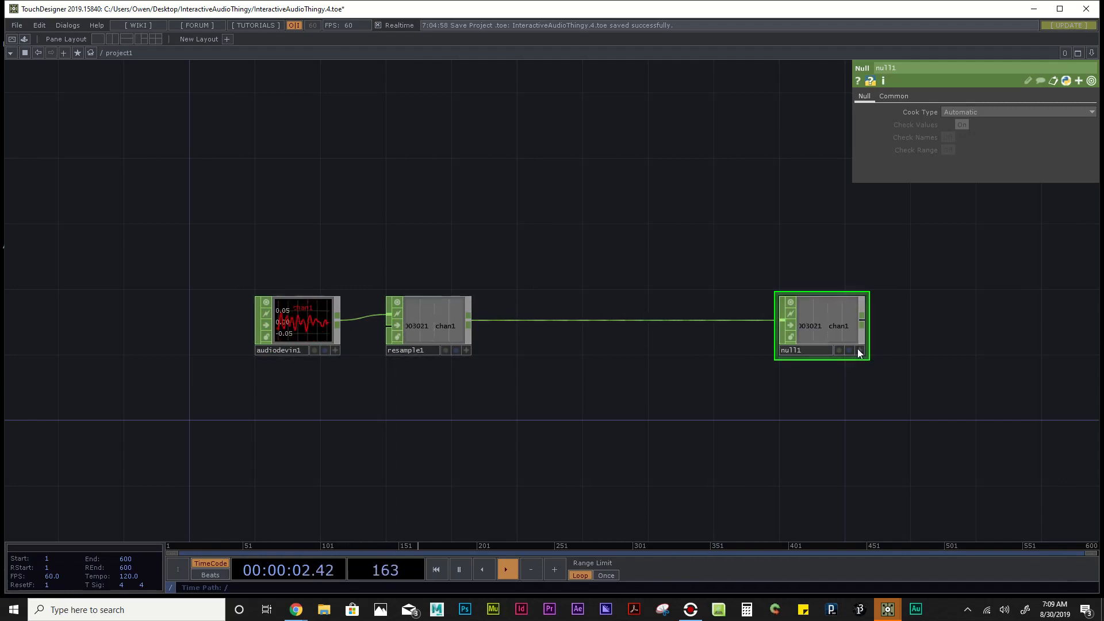
Step: Add a Sphere SOP directly above the Audio Device In node, leaving a gap between the two rows
drag(492, 153, 490, 242)
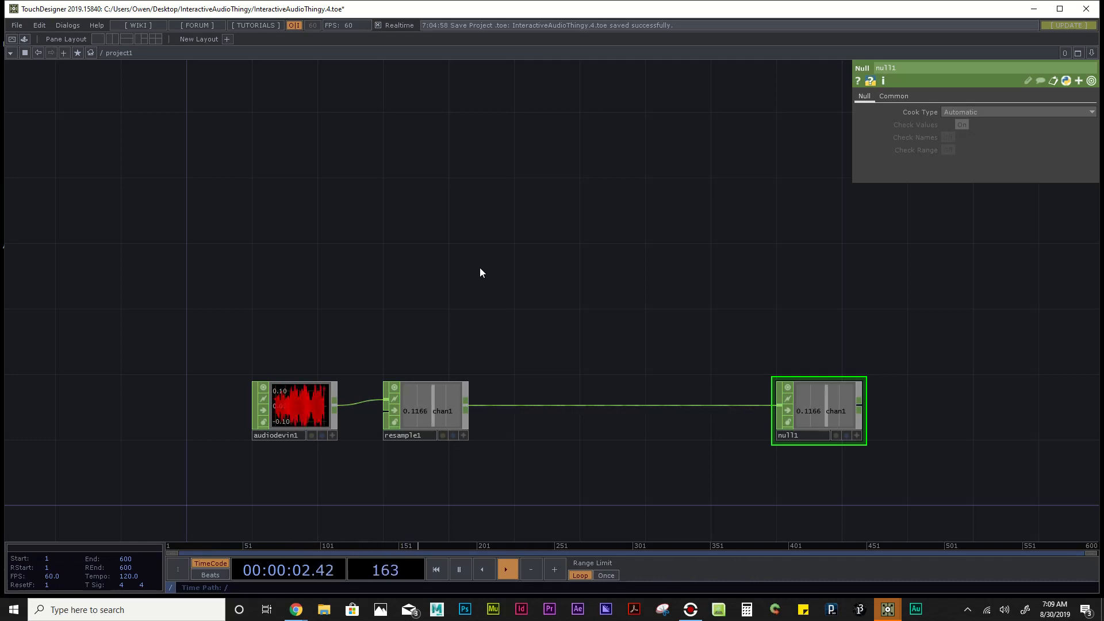
key(Tab)
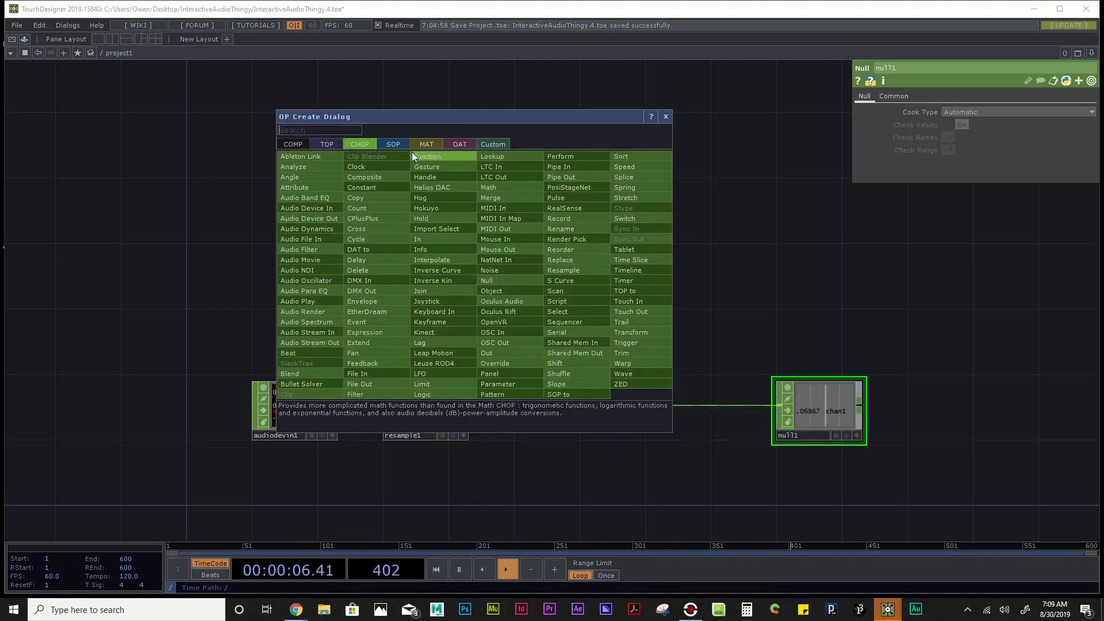
click(398, 144)
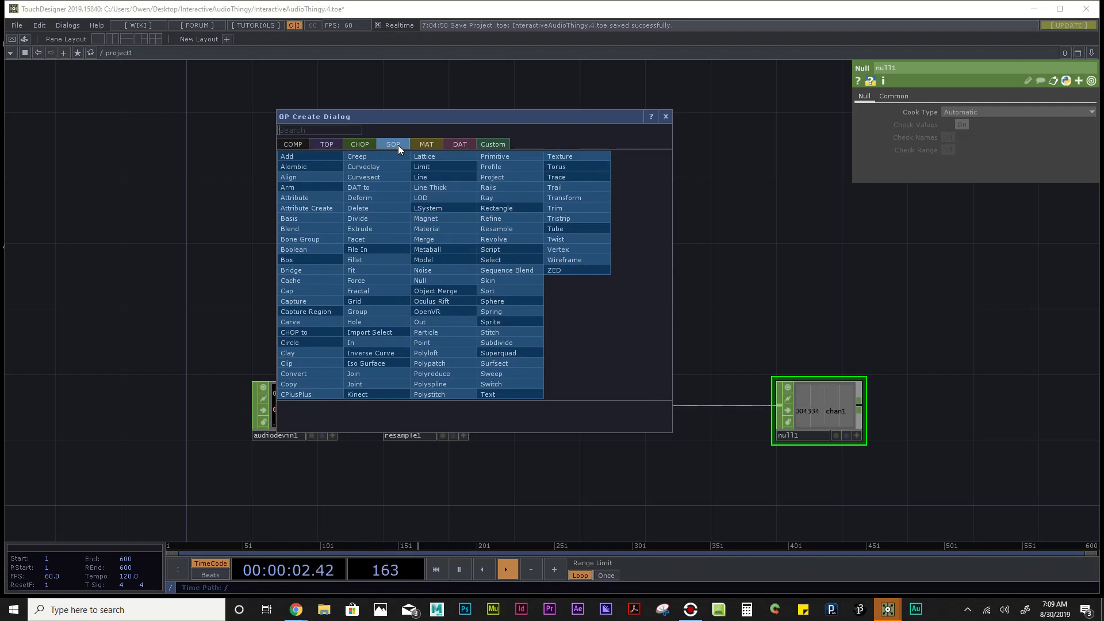
text(sph)
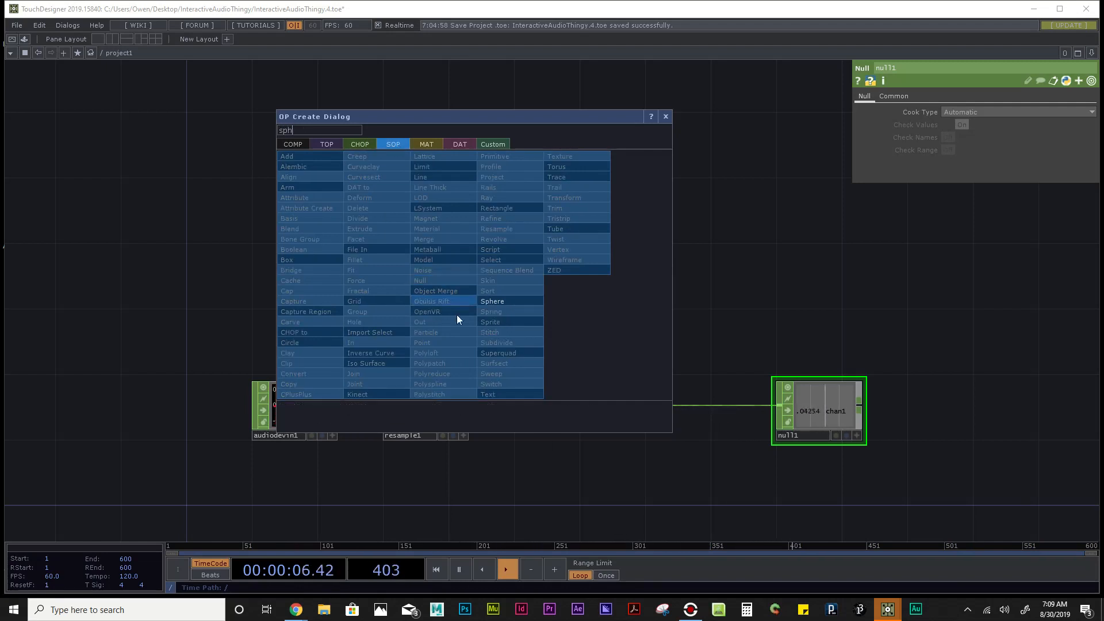
click(522, 300)
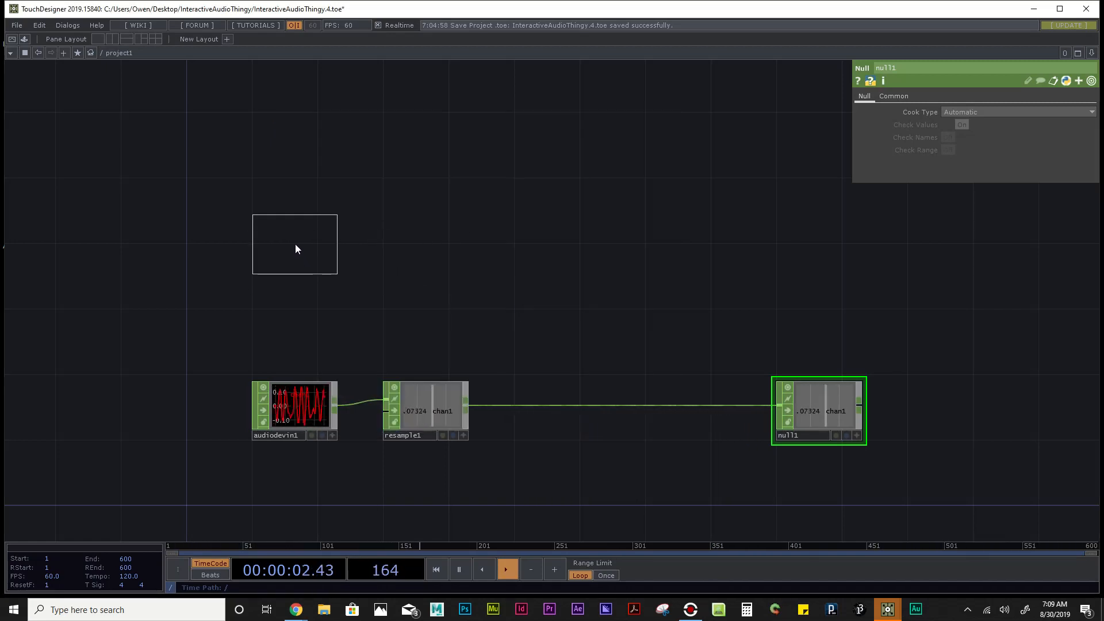
click(295, 244)
scroll(295, 244, up, 5)
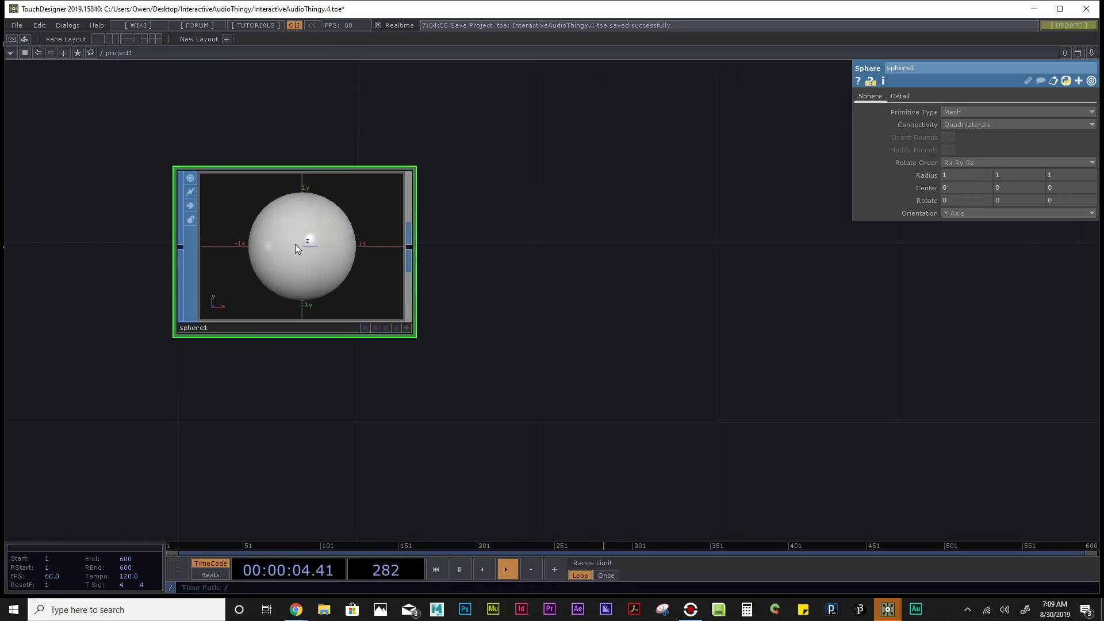
scroll(295, 244, down, 5)
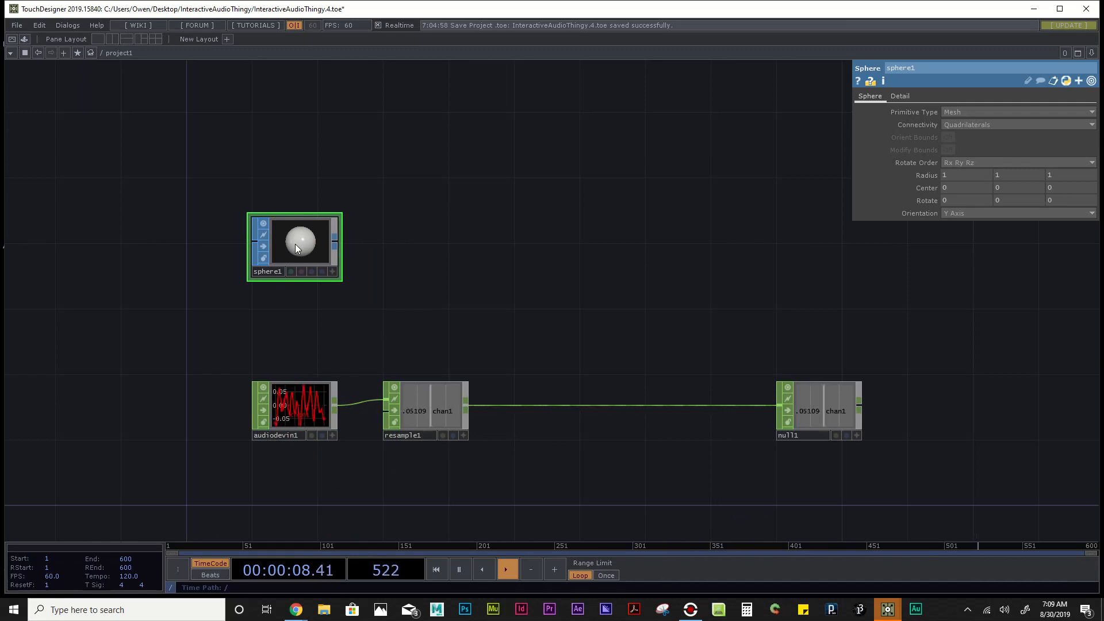
scroll(295, 244, up, 2)
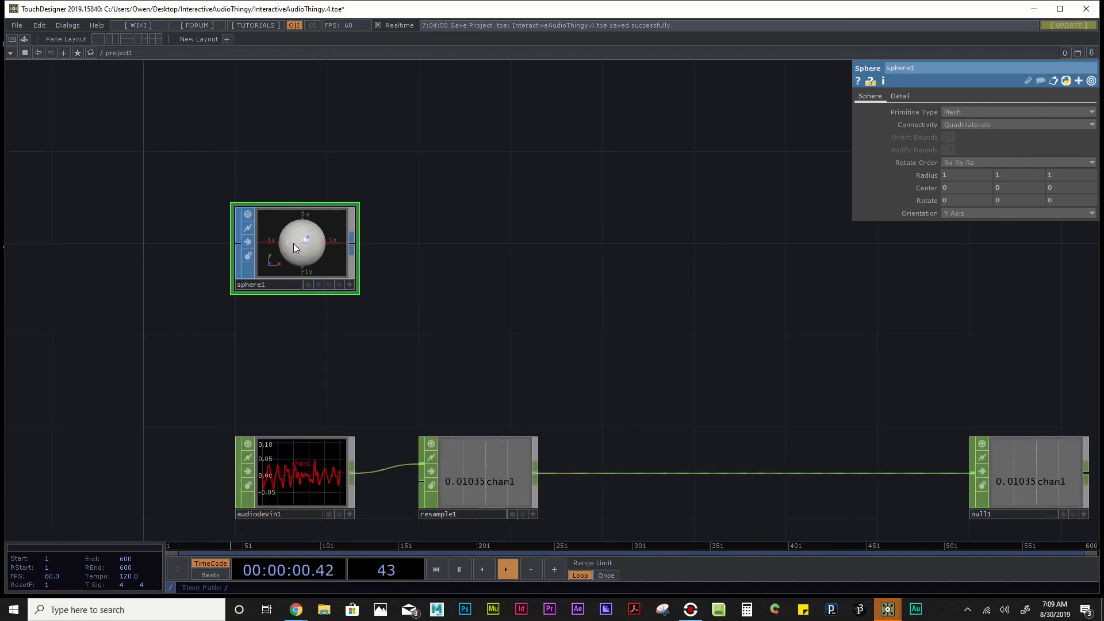
Step: Add a Null SOP fed by the Sphere's output, placed well away from it in the same row
scroll(344, 244, up, 3)
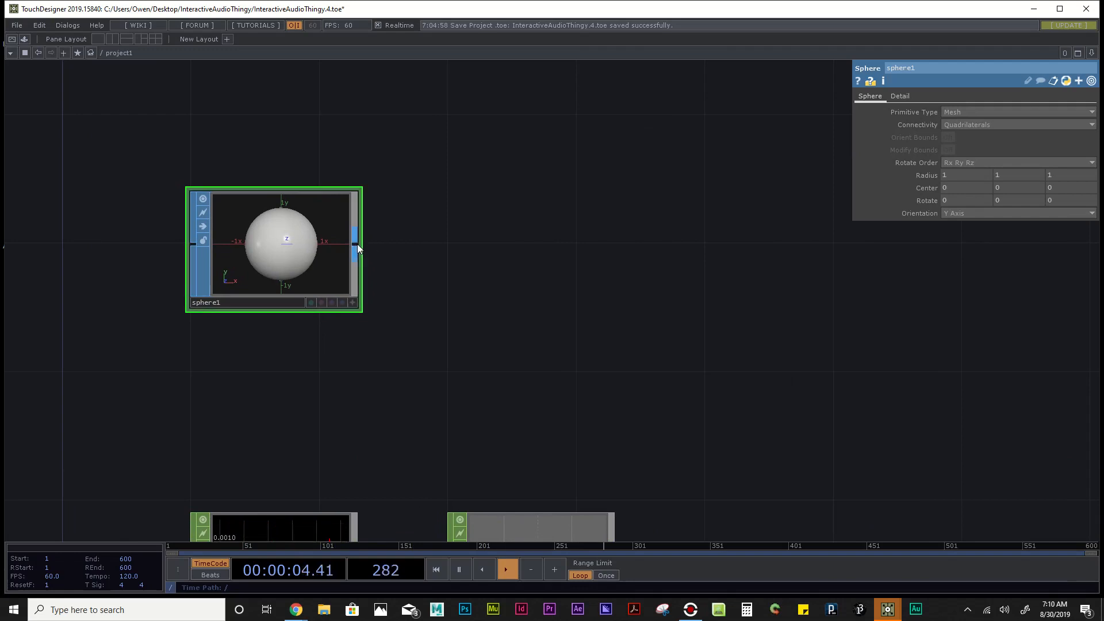
right_click(353, 250)
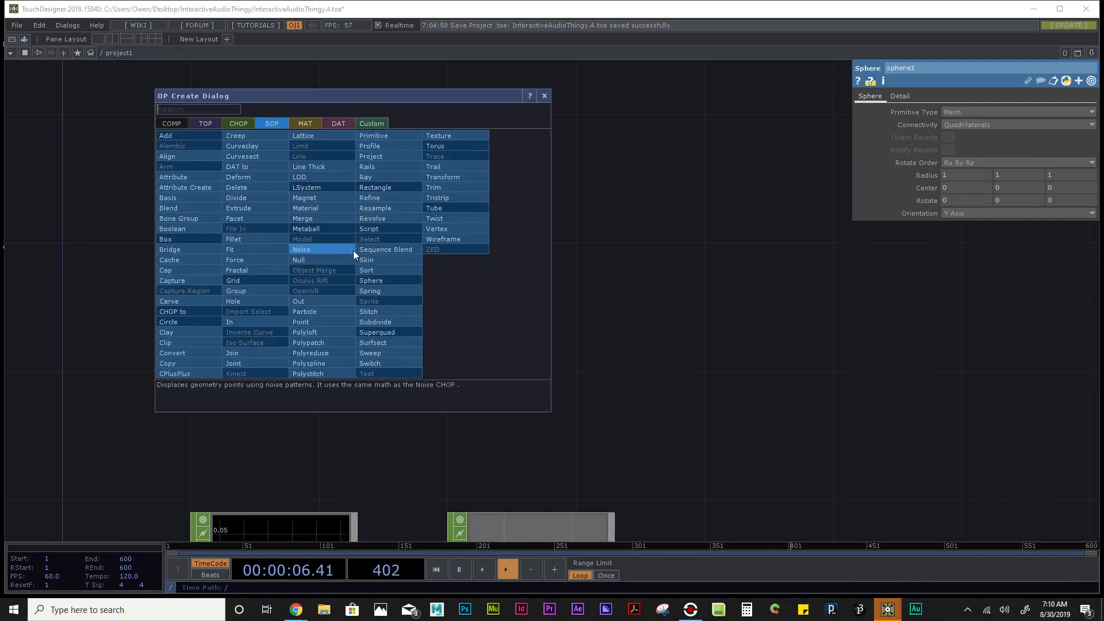
text(nu)
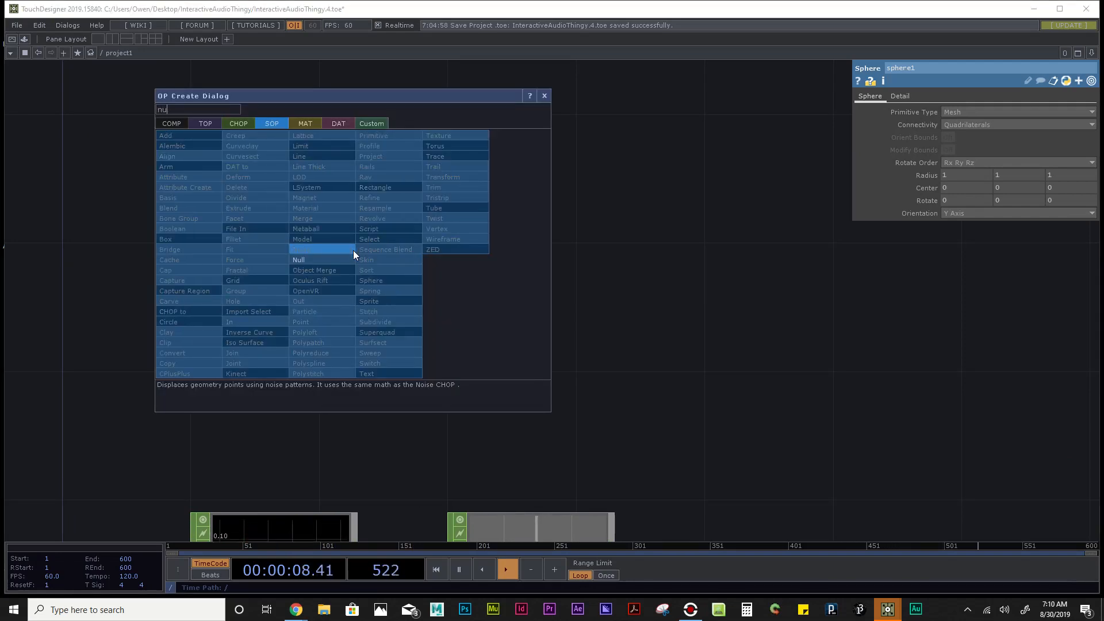
text(ll)
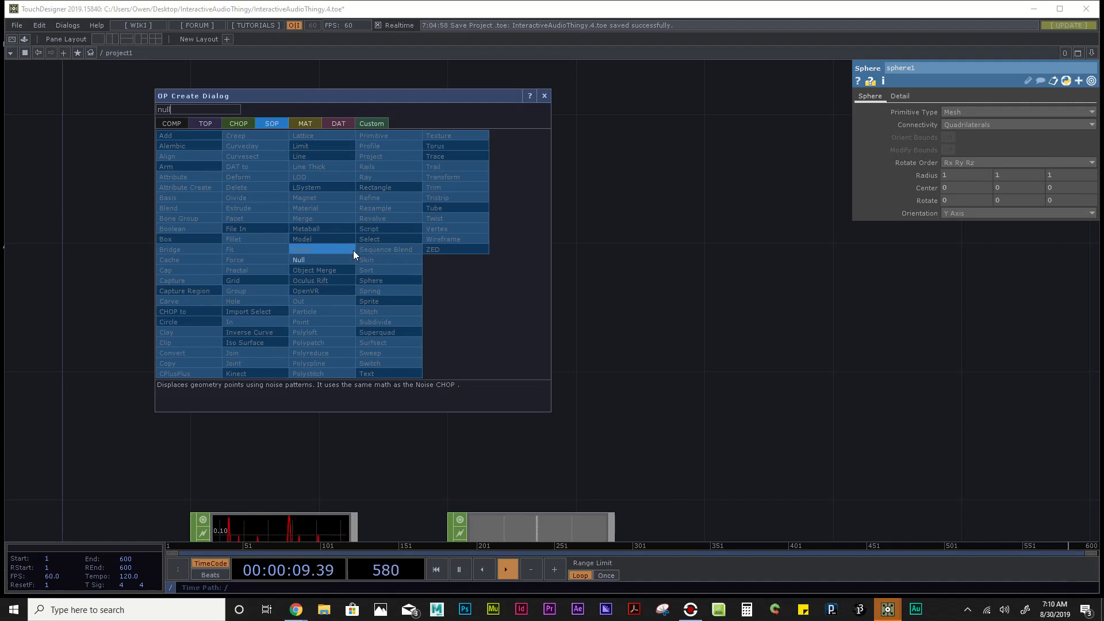
click(323, 262)
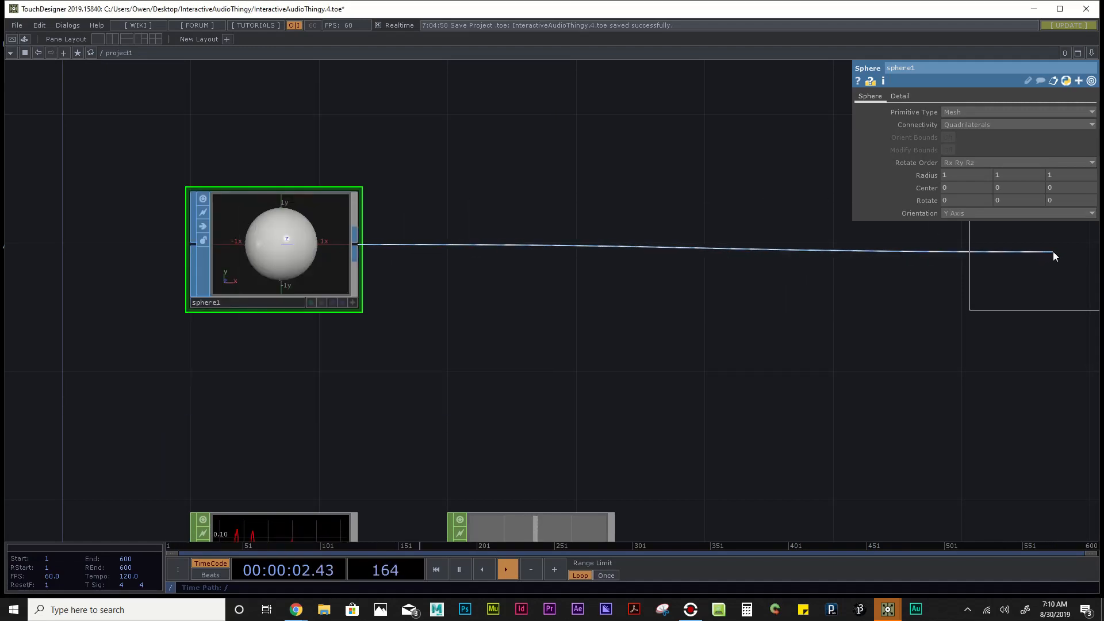
click(1054, 251)
Step: Move the Null SOP and the Null CHOP farther along their rows so they line up one above the other
scroll(750, 323, down, 5)
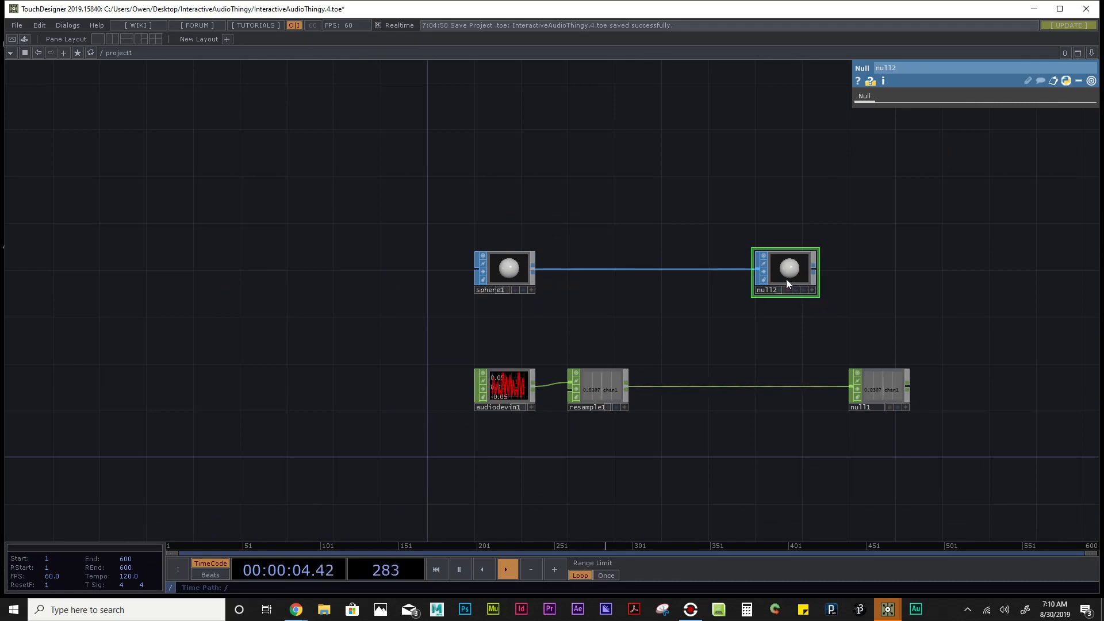
drag(786, 278, 901, 282)
drag(886, 396, 909, 394)
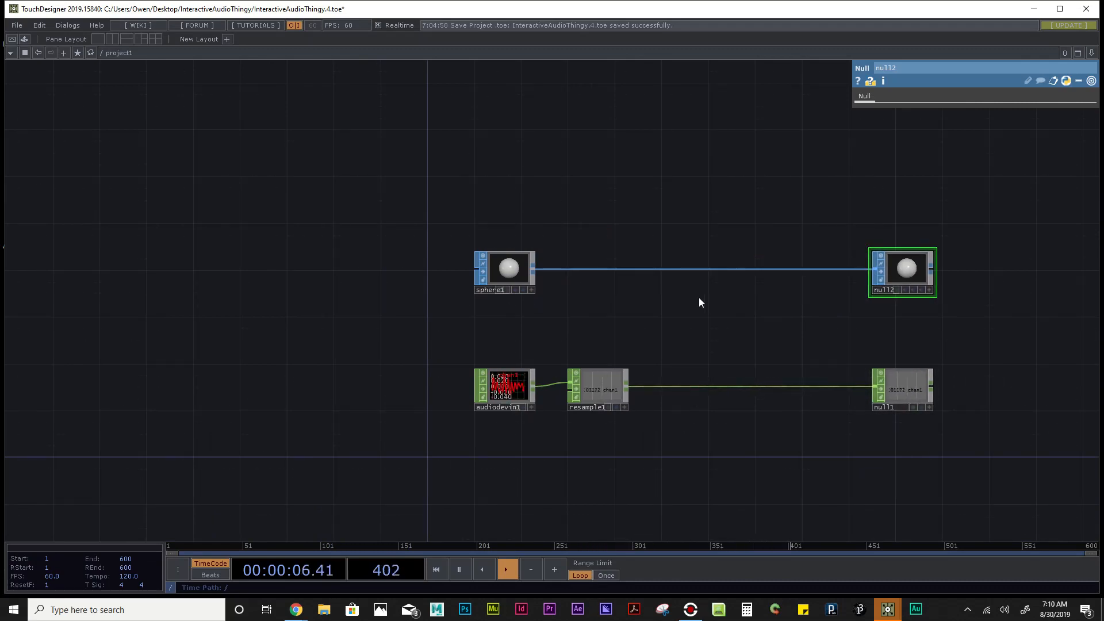
drag(776, 306, 560, 308)
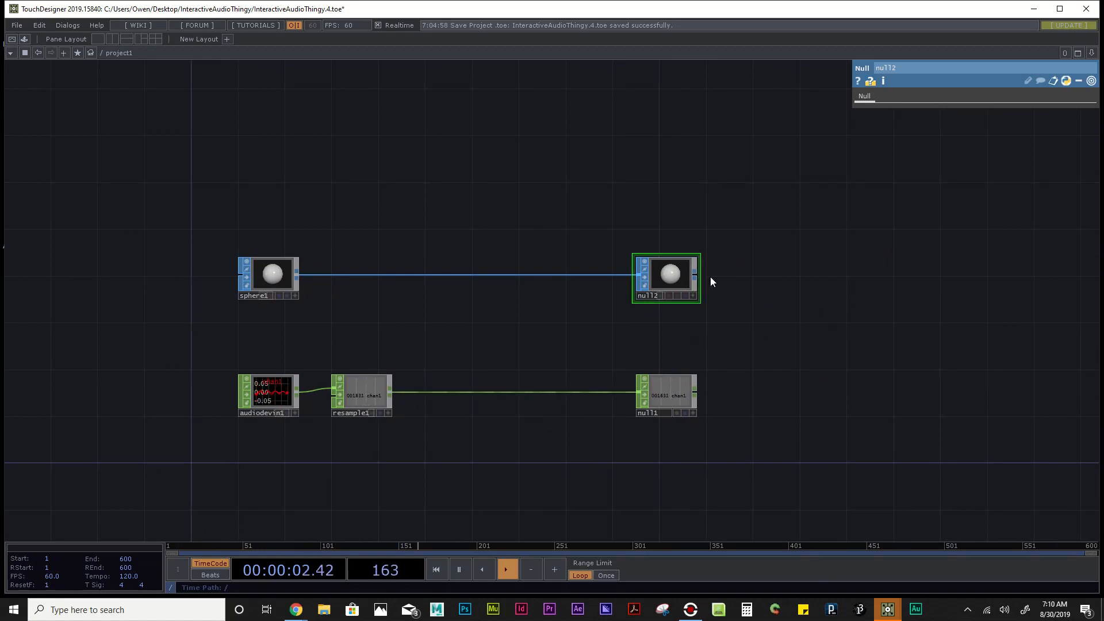
drag(885, 389, 789, 361)
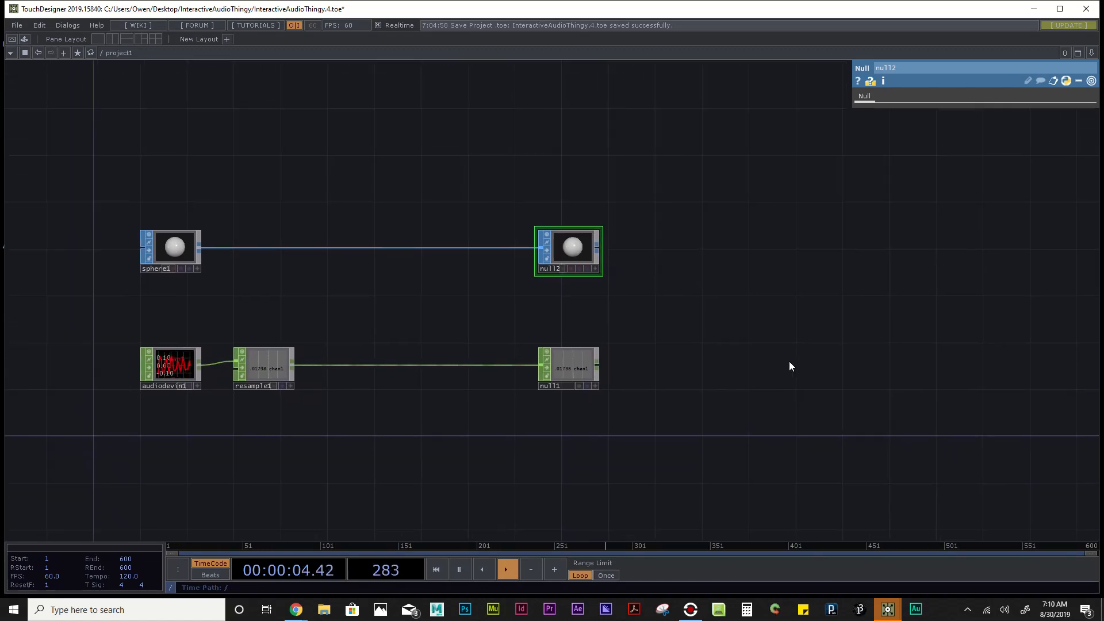
scroll(159, 251, up, 5)
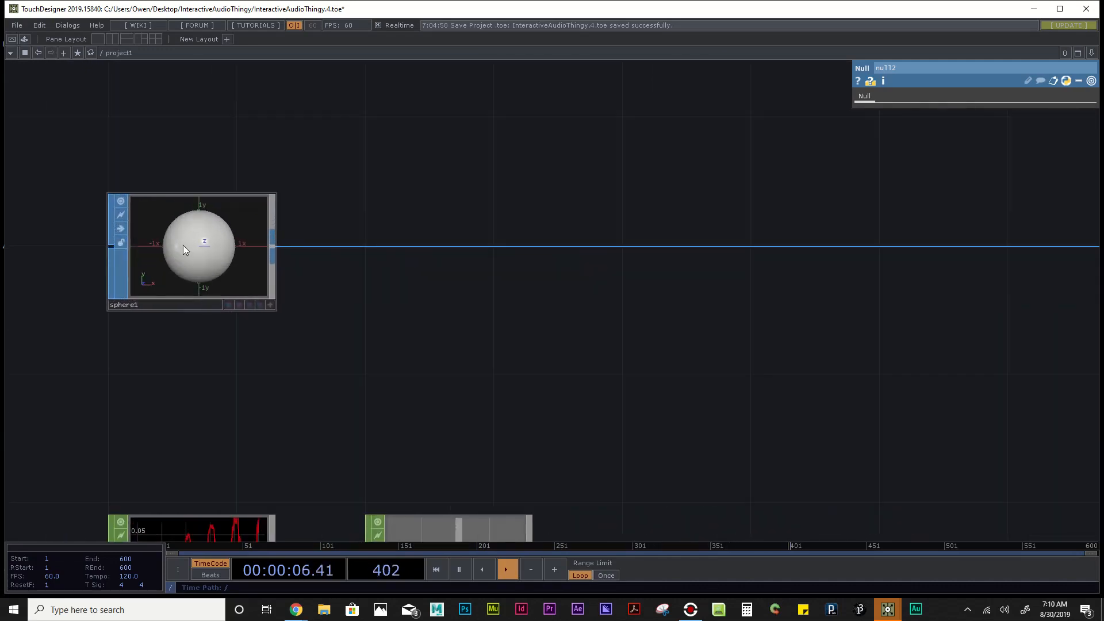
scroll(226, 267, down, 5)
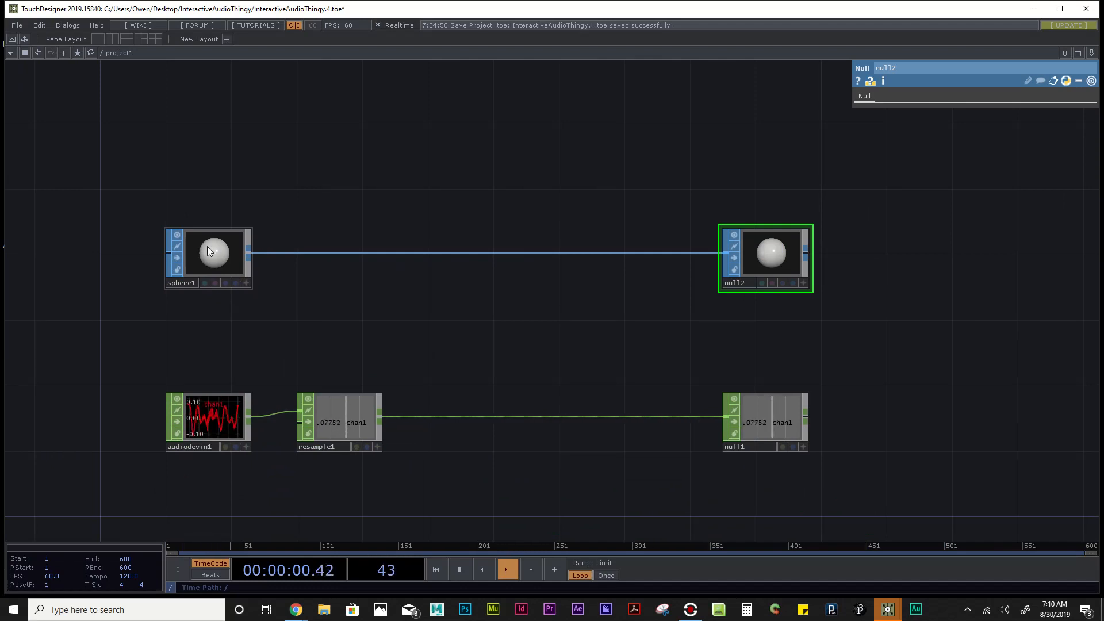
drag(801, 328, 726, 324)
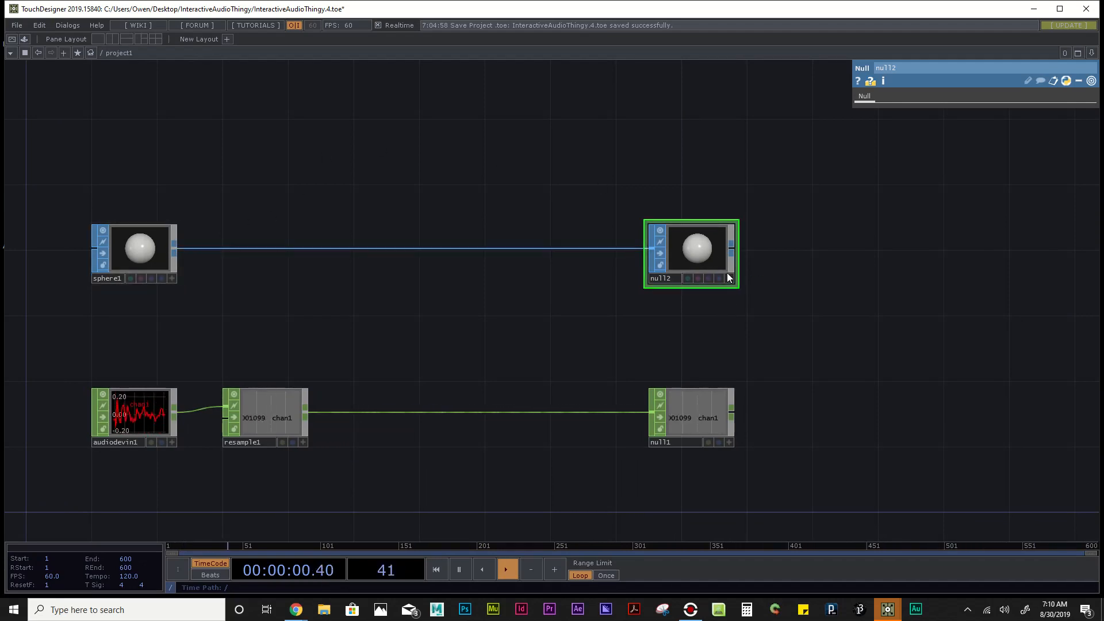
drag(803, 271, 774, 258)
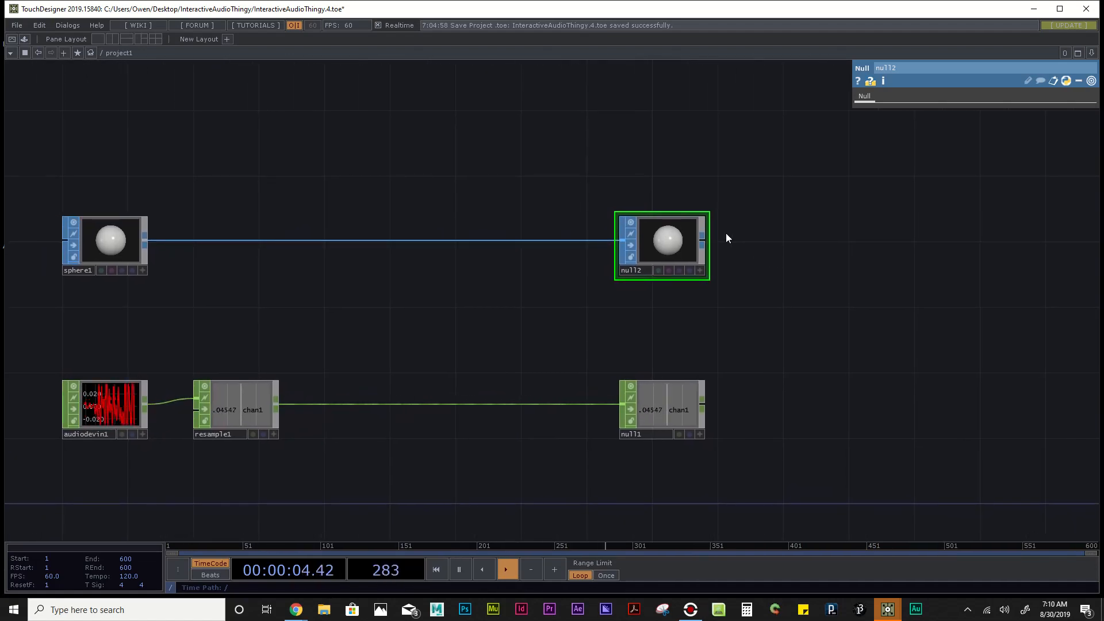
scroll(725, 233, up, 2)
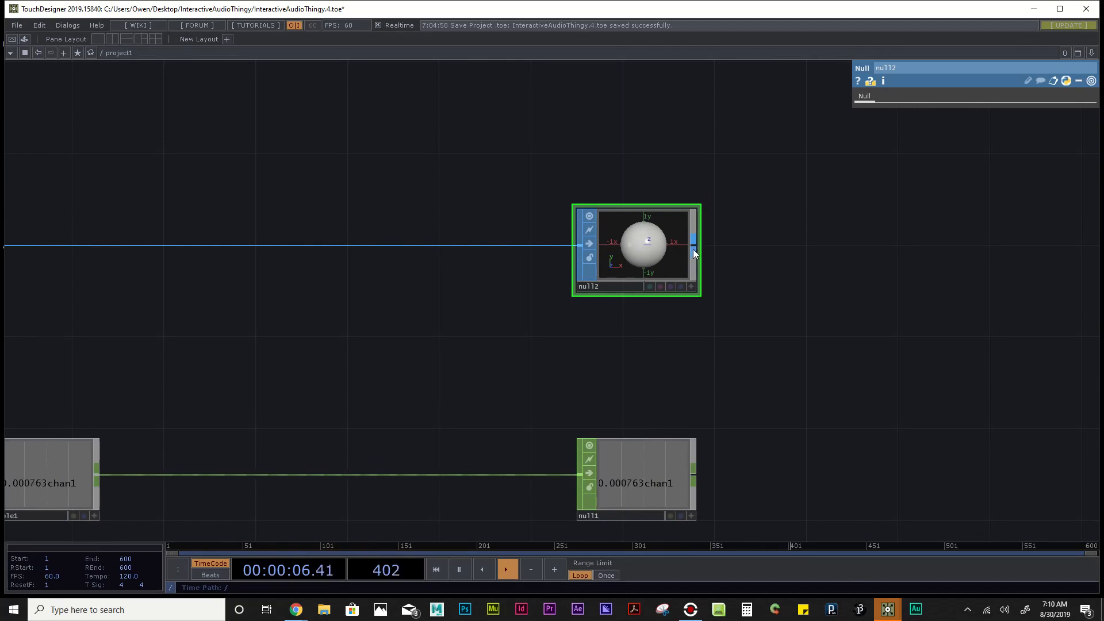
scroll(609, 253, down, 3)
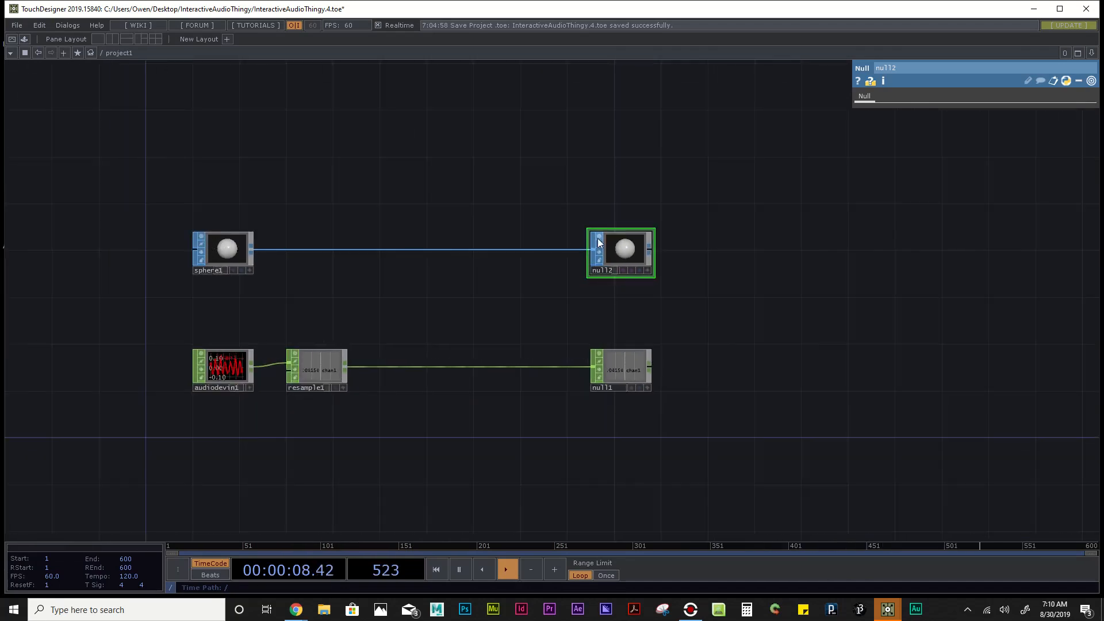
Step: Add a Geometry COMP fed by the output of the Sphere chain's Null SOP, placed just after it in the same row
scroll(700, 248, up, 3)
scroll(700, 248, up, 3)
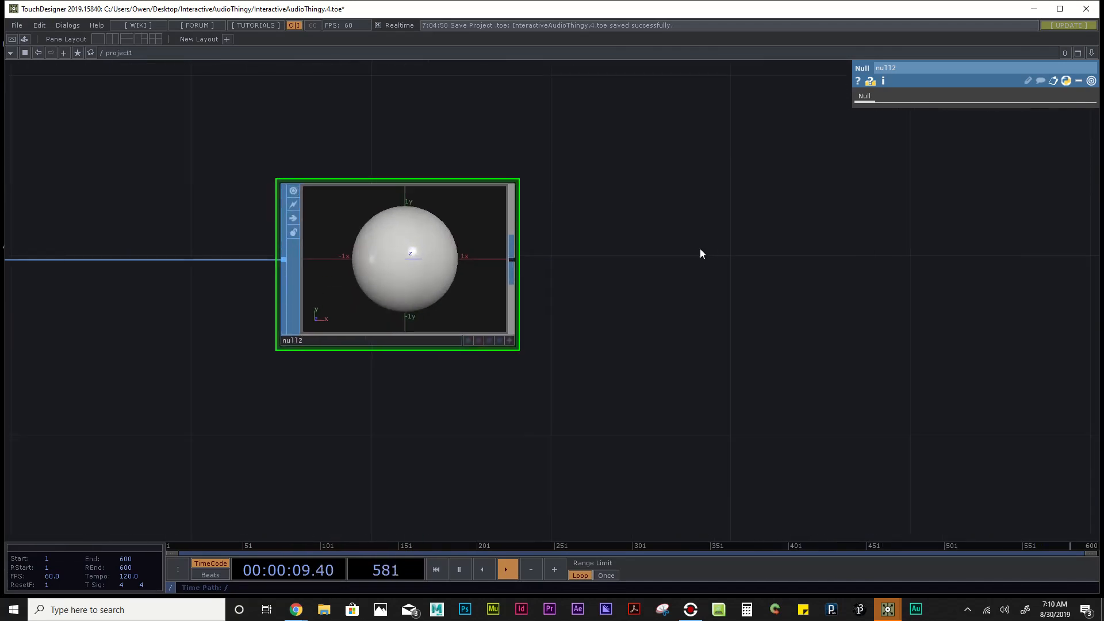
right_click(511, 261)
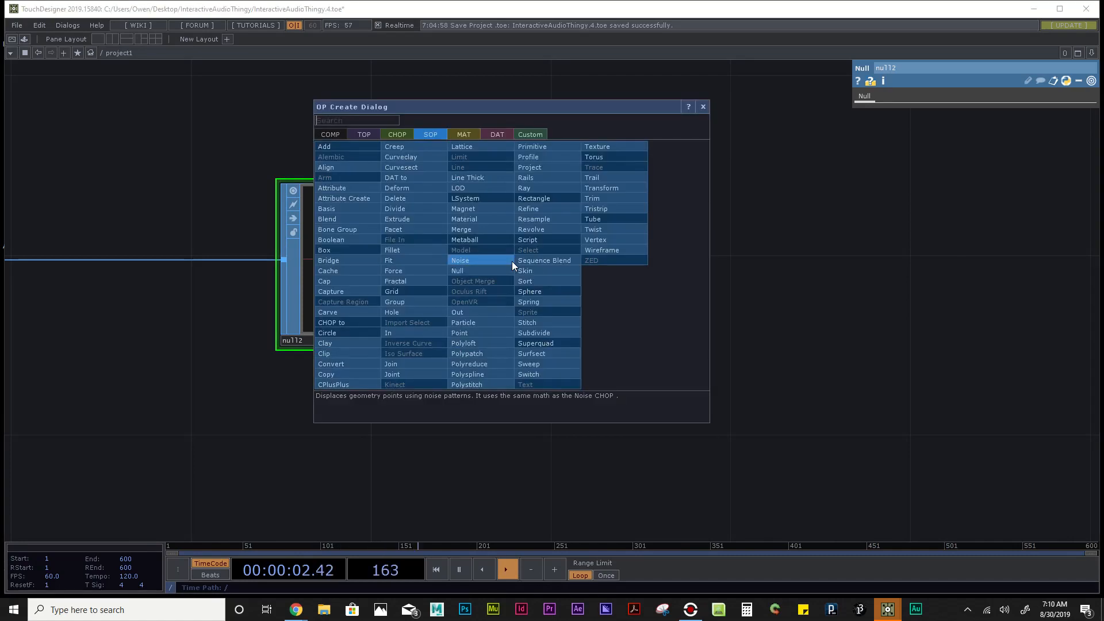
click(323, 135)
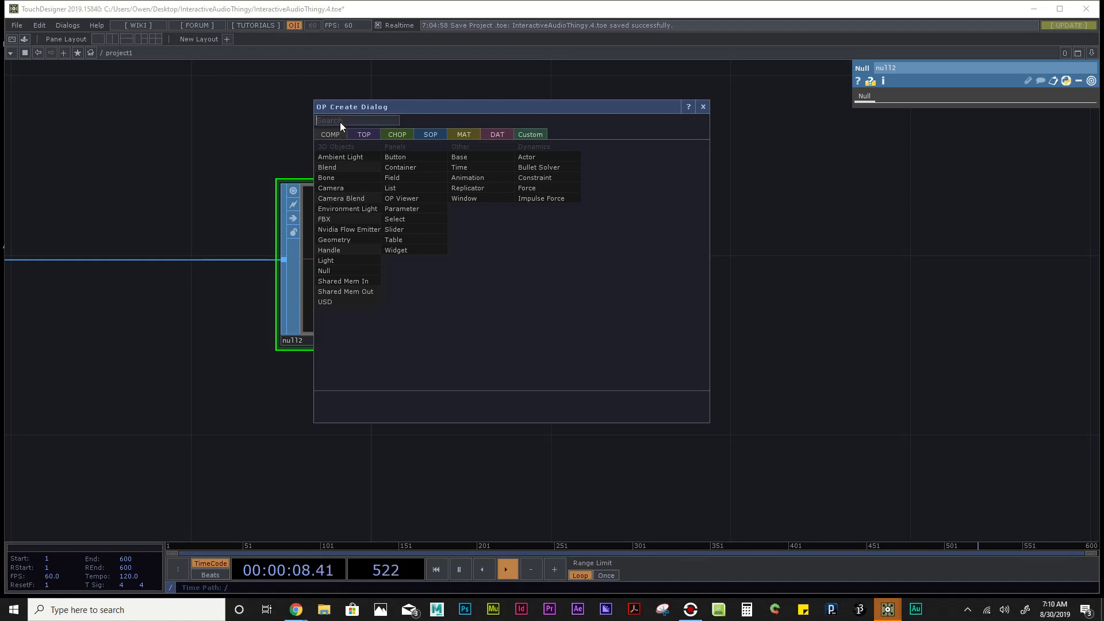
text(geo)
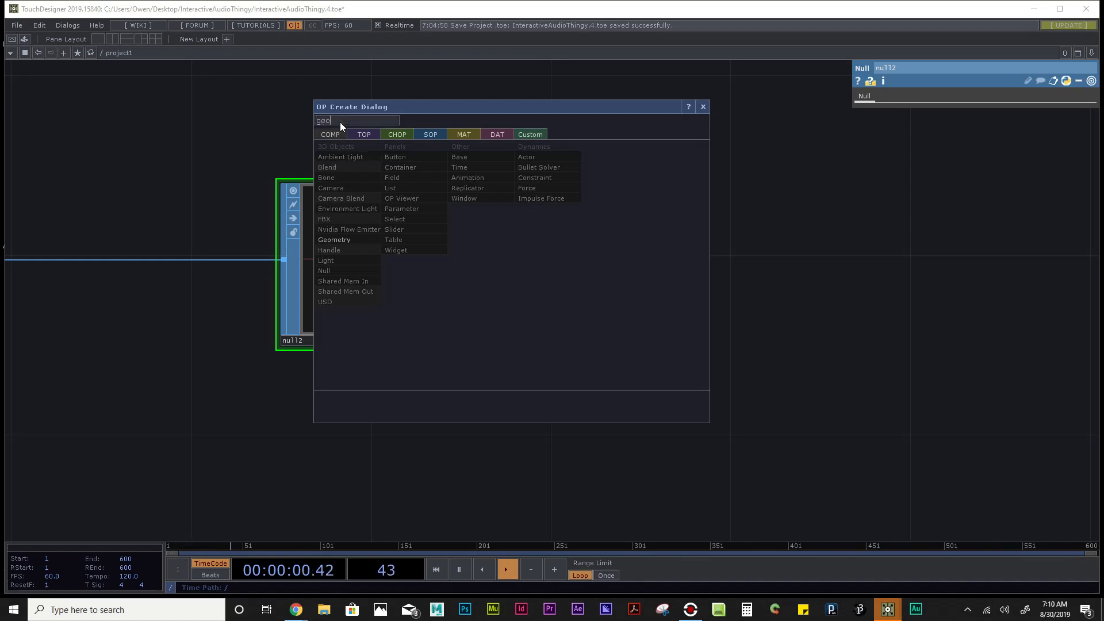
click(365, 241)
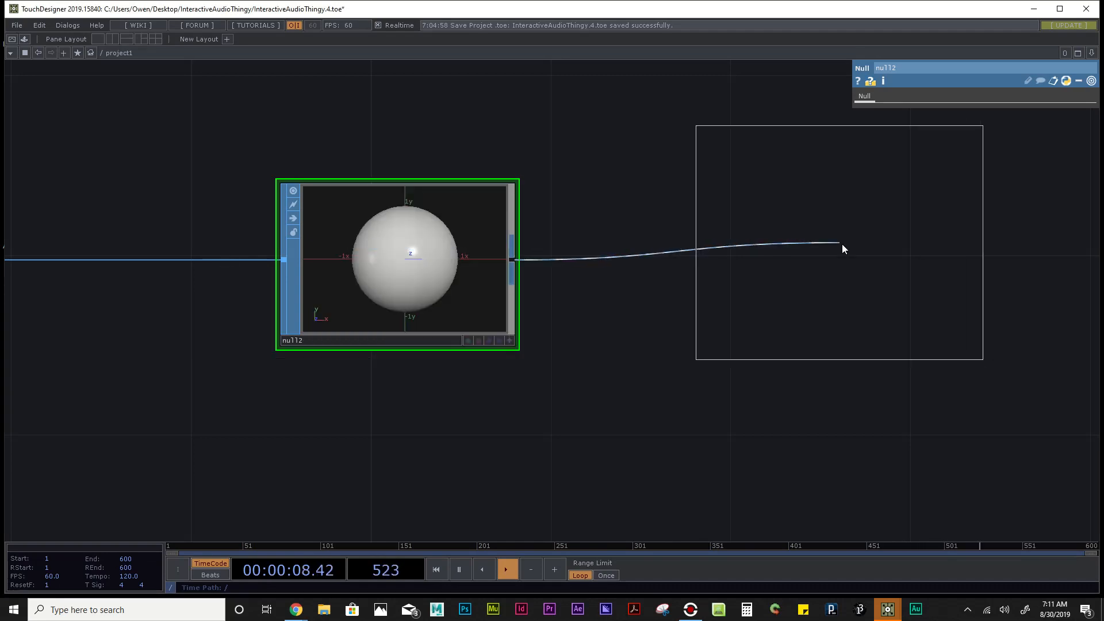
click(880, 260)
Step: Look over the whole network, from the Sphere and audio chains to the new Geometry component
scroll(770, 290, down, 5)
drag(689, 368, 448, 312)
scroll(540, 316, down, 3)
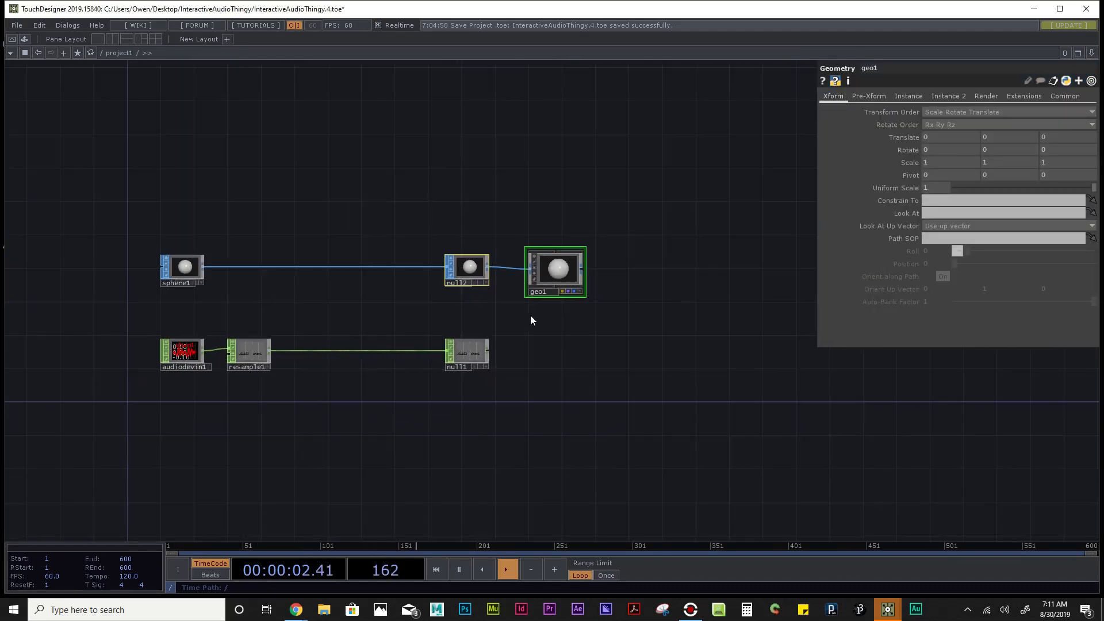
key(h)
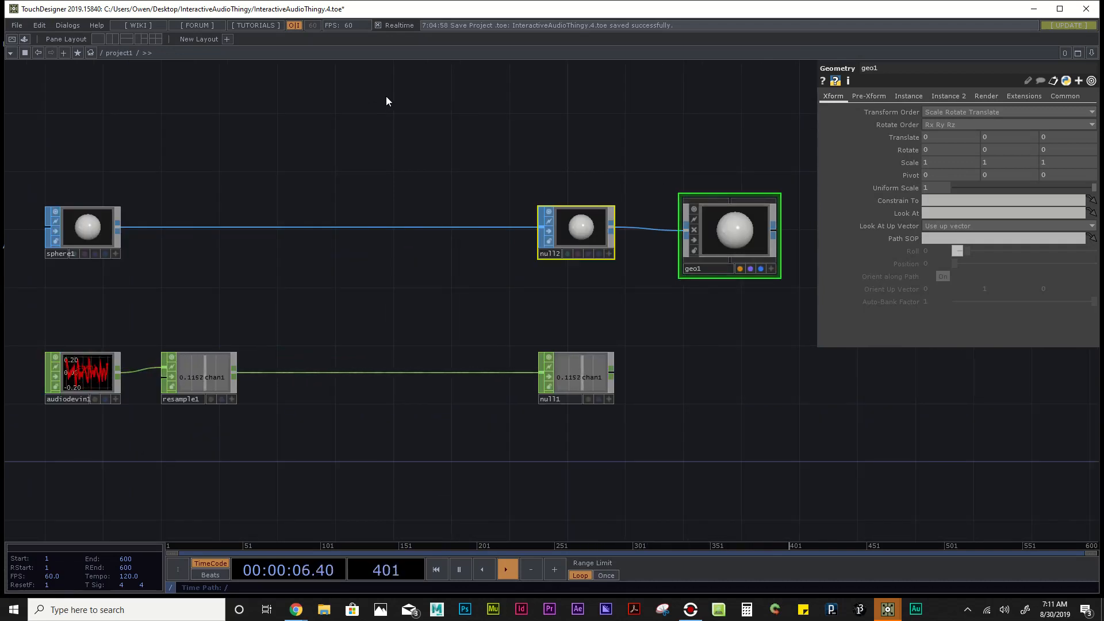
drag(666, 223, 751, 254)
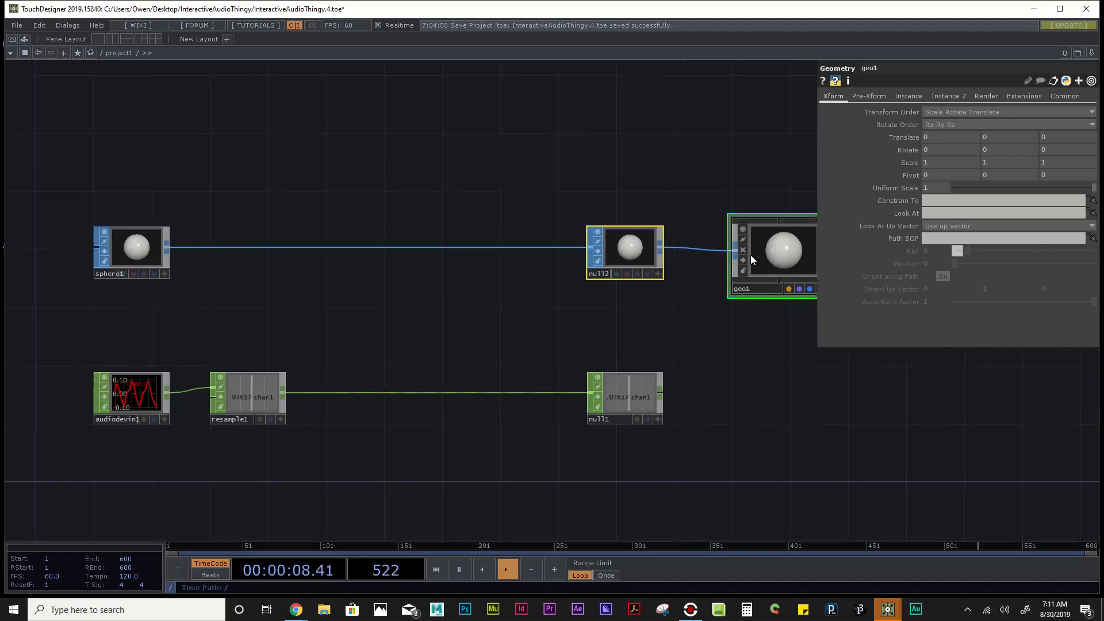
drag(774, 383, 565, 369)
drag(611, 247, 630, 272)
click(601, 354)
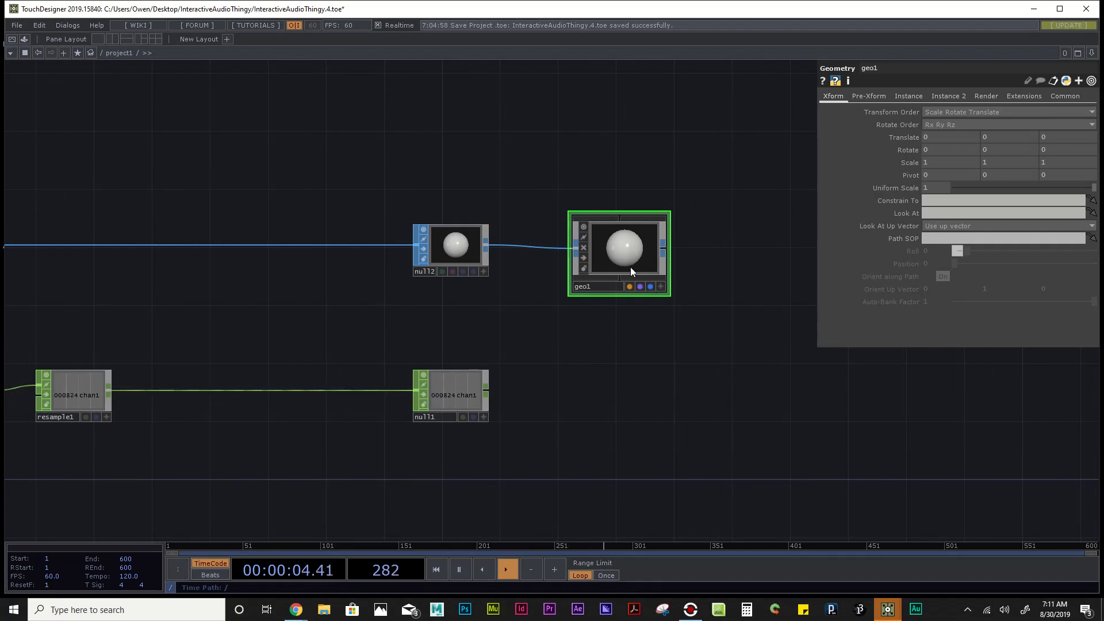
drag(635, 340, 587, 345)
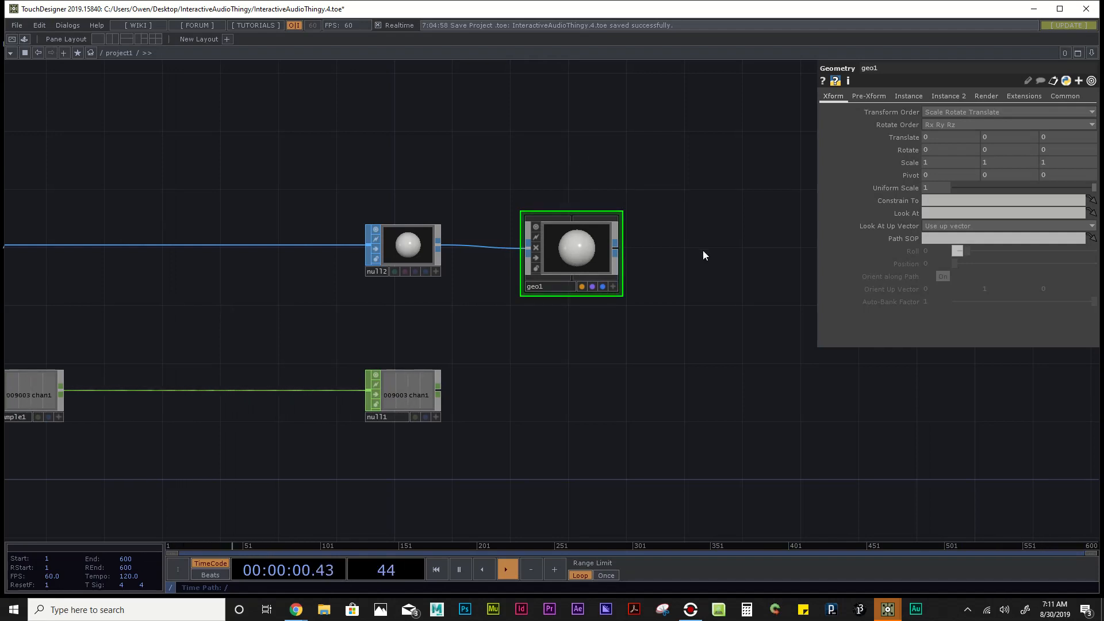
Step: Add a Camera COMP directly above the Geometry component
drag(703, 251, 655, 268)
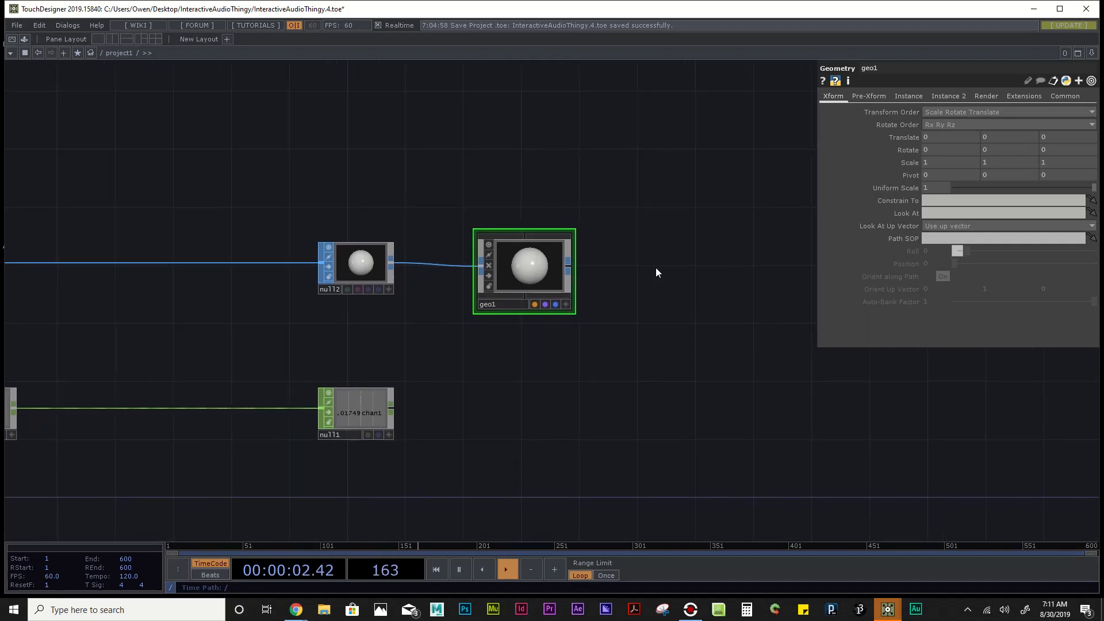
key(Tab)
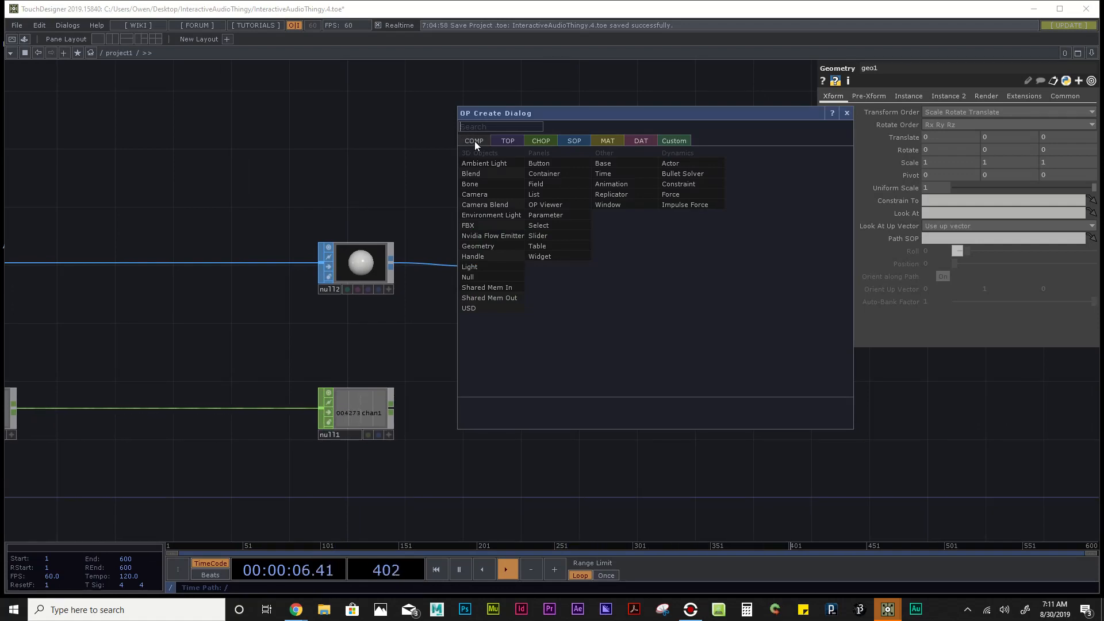
text(camera)
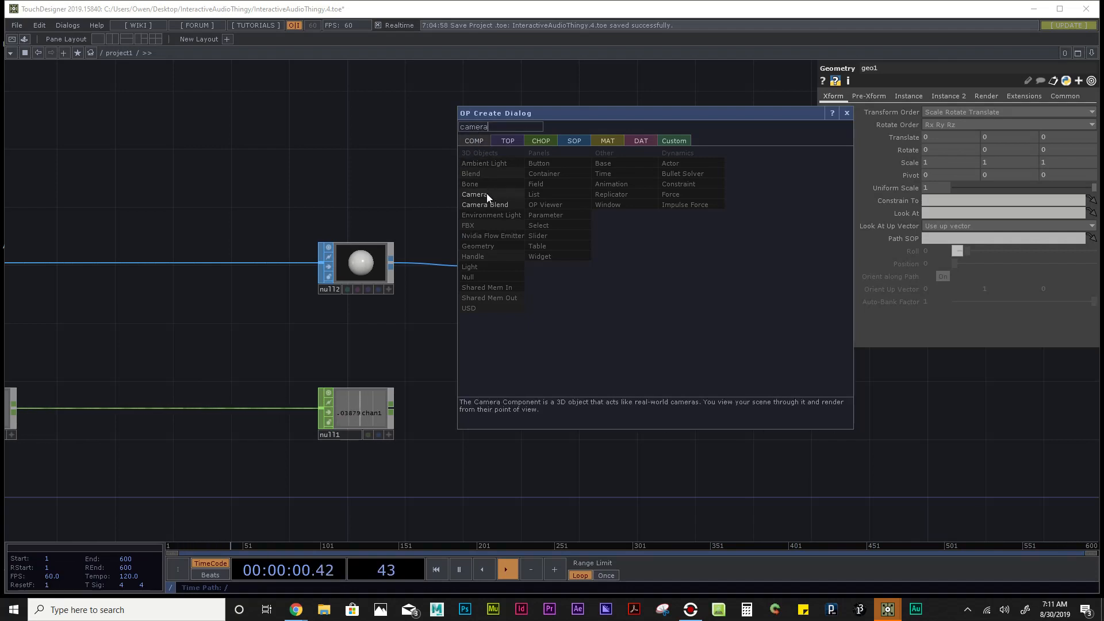
click(501, 194)
click(525, 144)
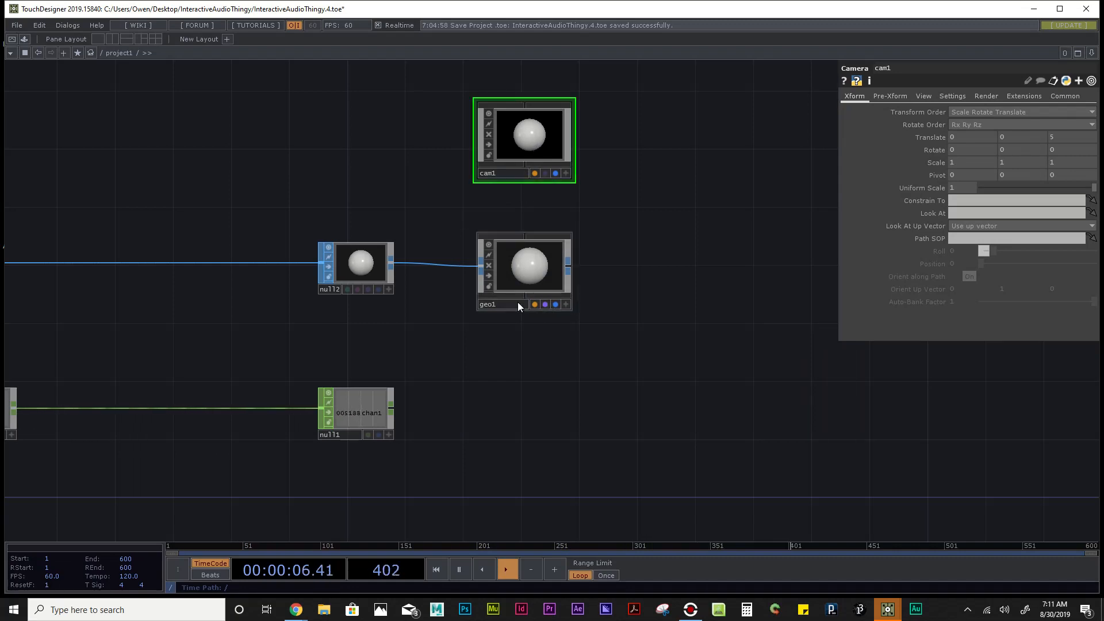
Step: Add a Light COMP beside the Camera, in the same row
key(Tab)
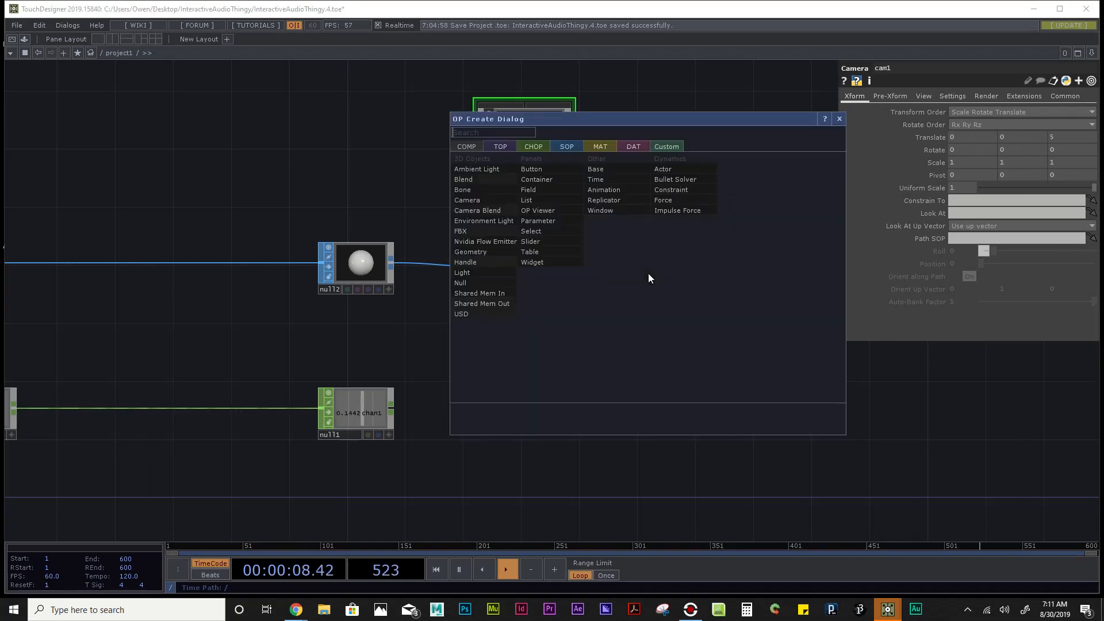
text(light)
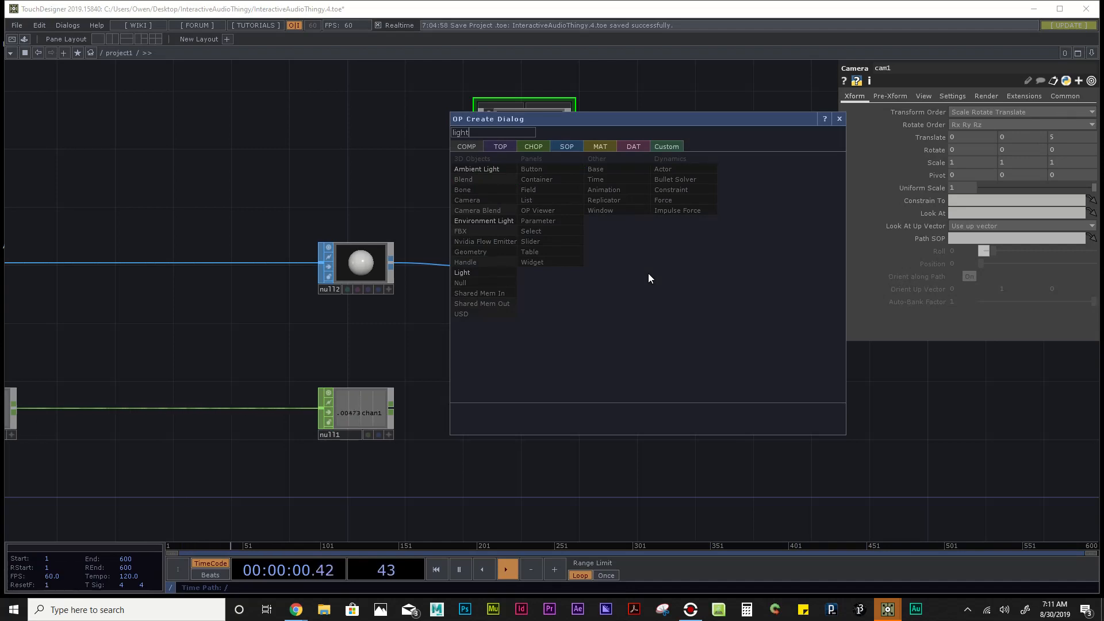
click(467, 273)
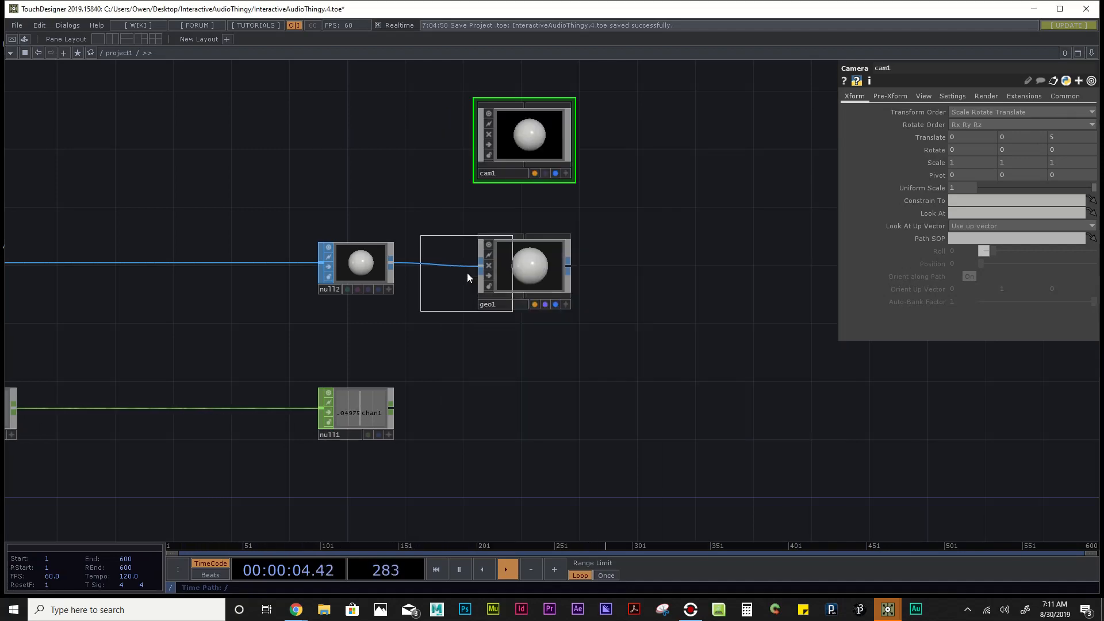
click(657, 141)
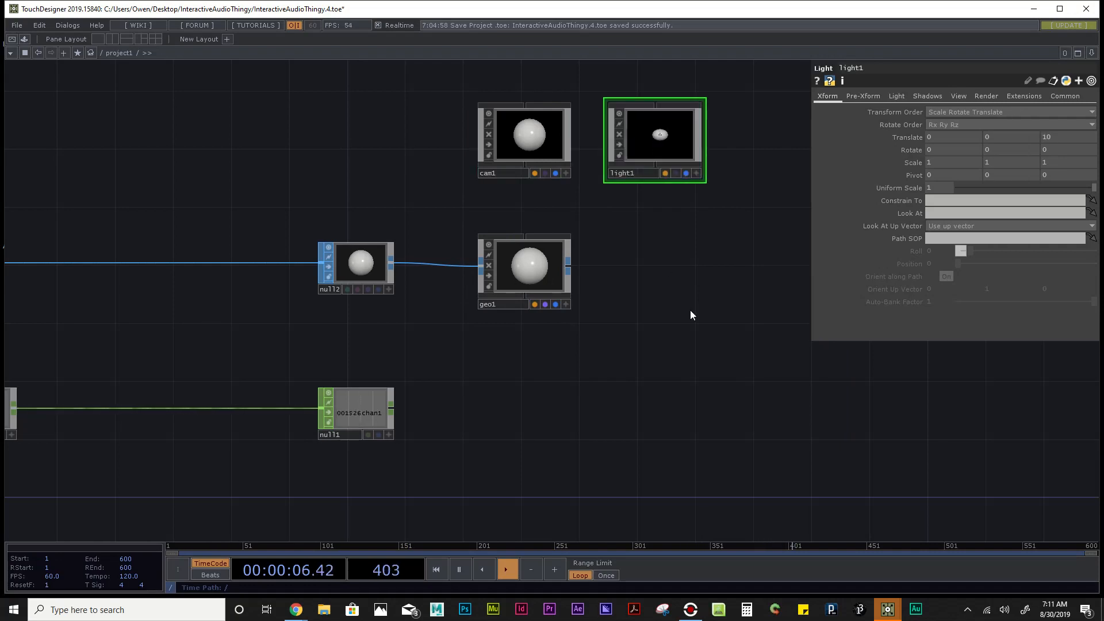
Step: Add a Render TOP some distance after the Geometry component and line it up with that row
drag(642, 190, 547, 209)
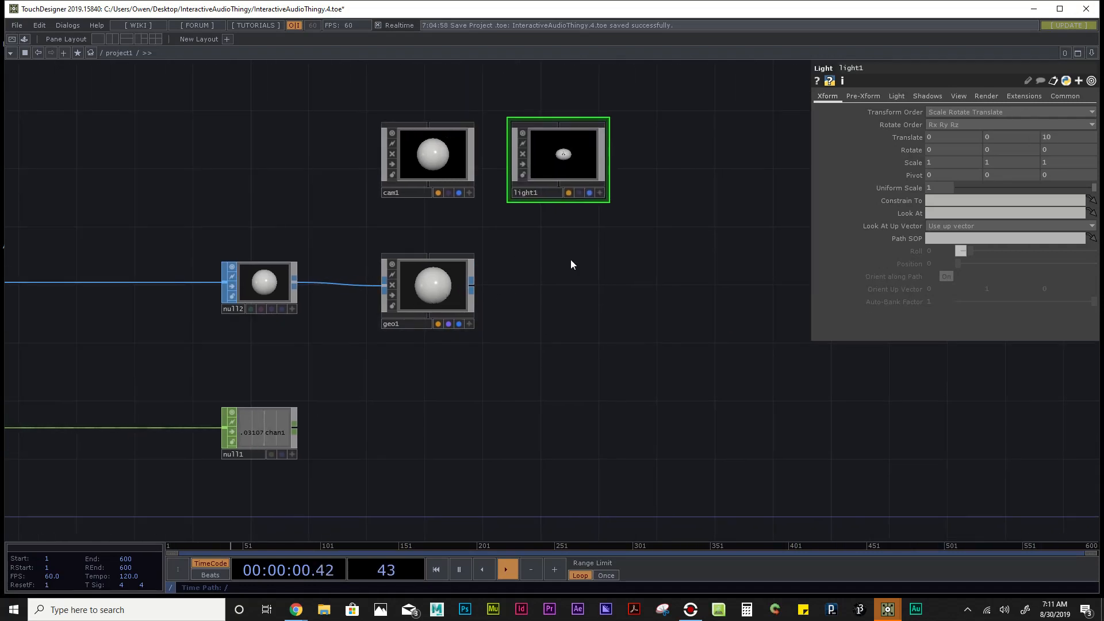
key(Tab)
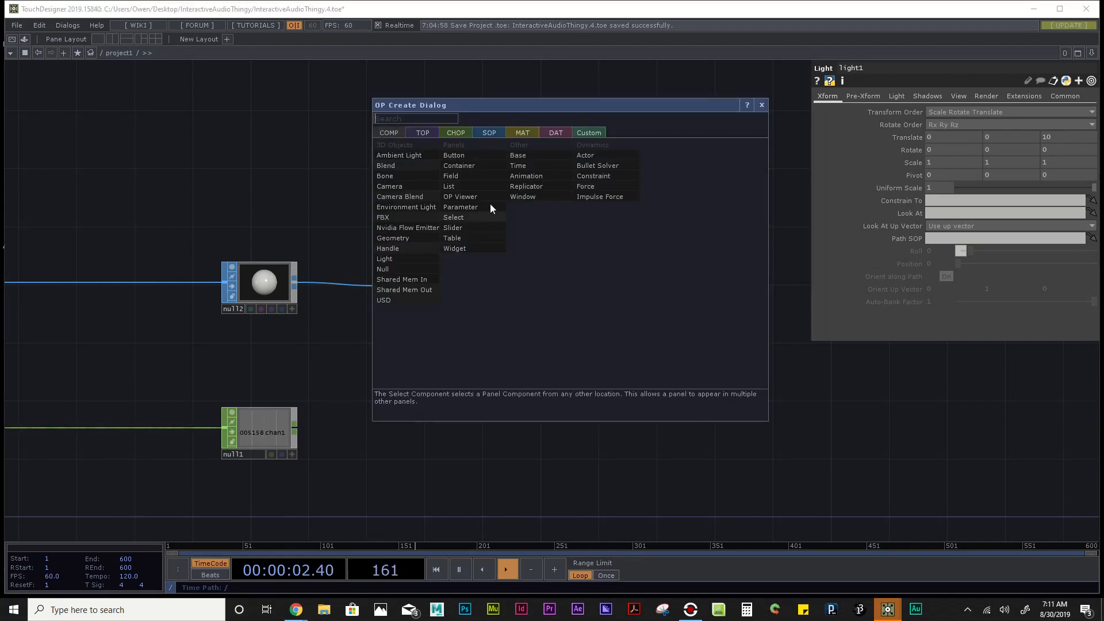
click(426, 132)
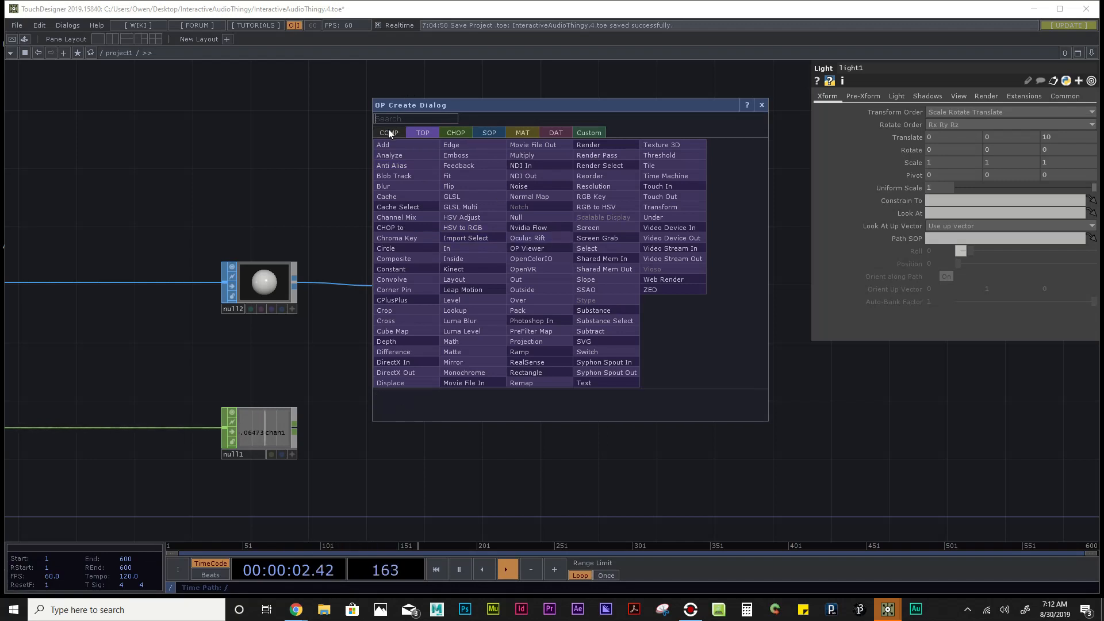
text(render)
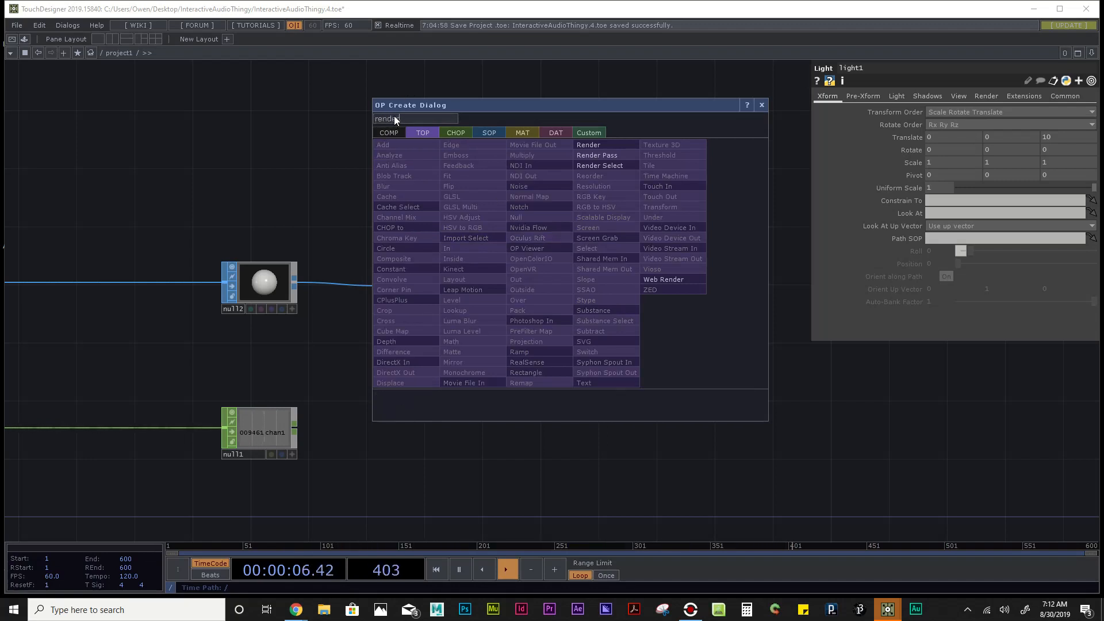
click(602, 145)
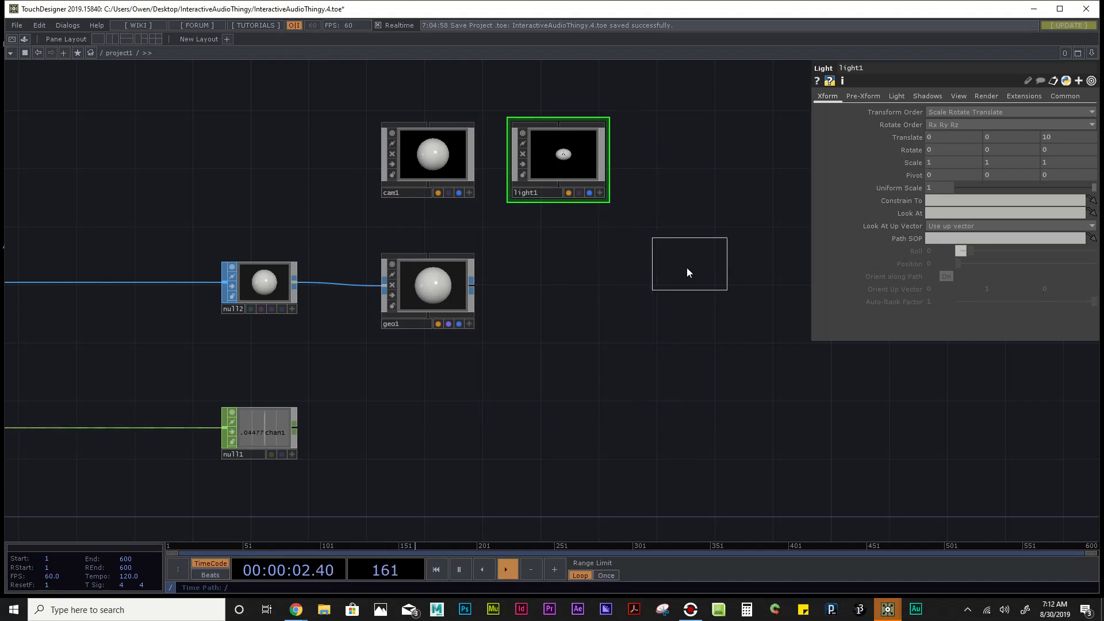
click(701, 296)
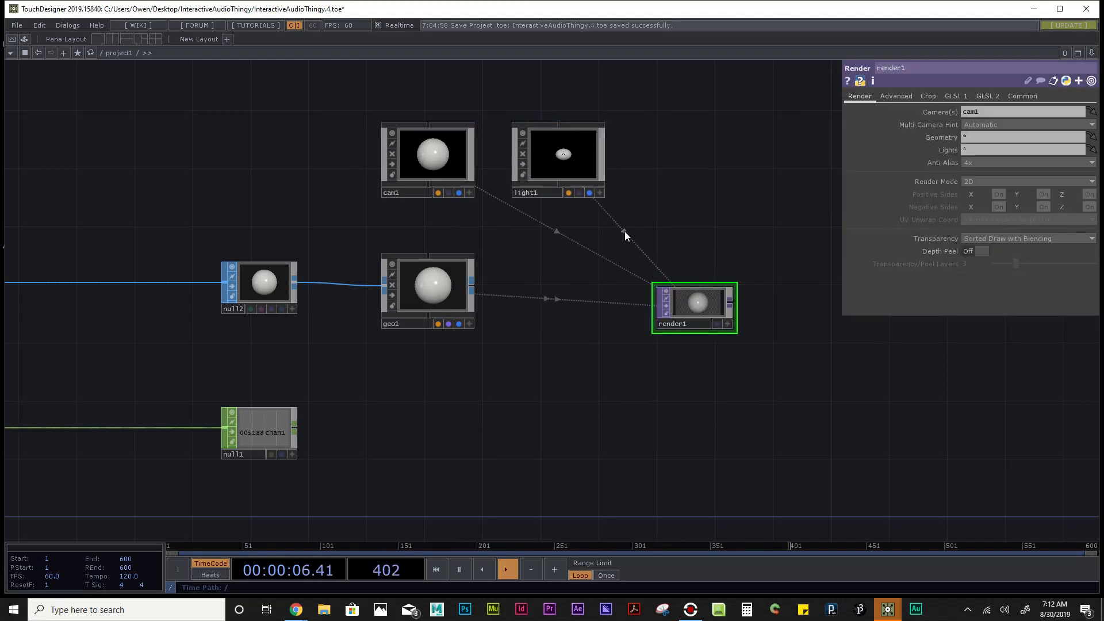
drag(696, 306, 710, 291)
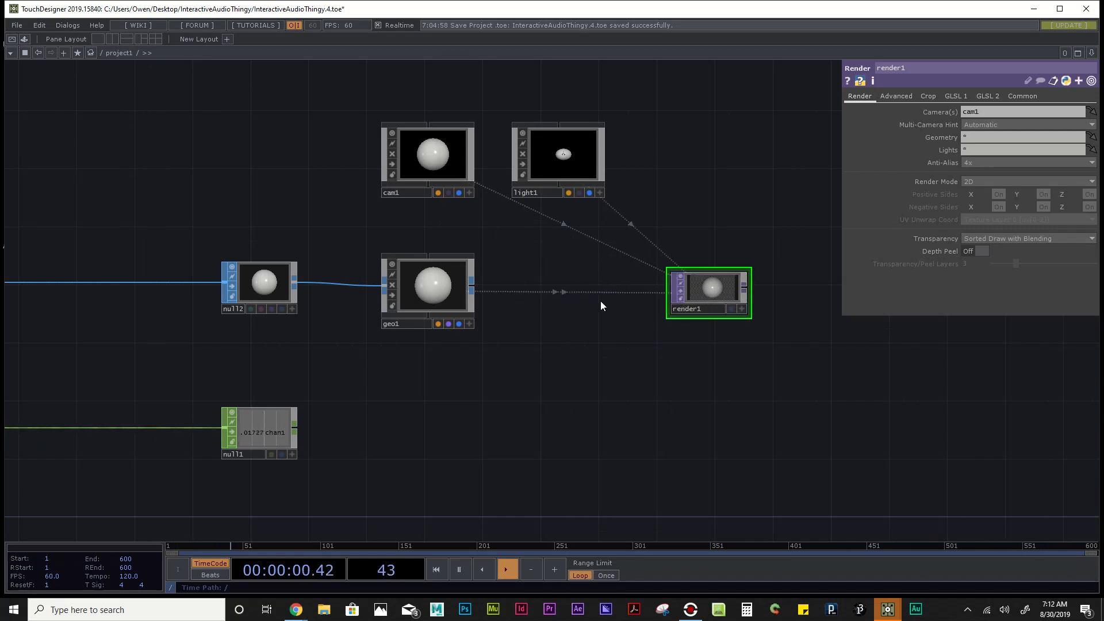
Step: Examine the Render's links from the Camera, Light and Geometry, and view the rendered sphere up close
scroll(583, 308, up, 2)
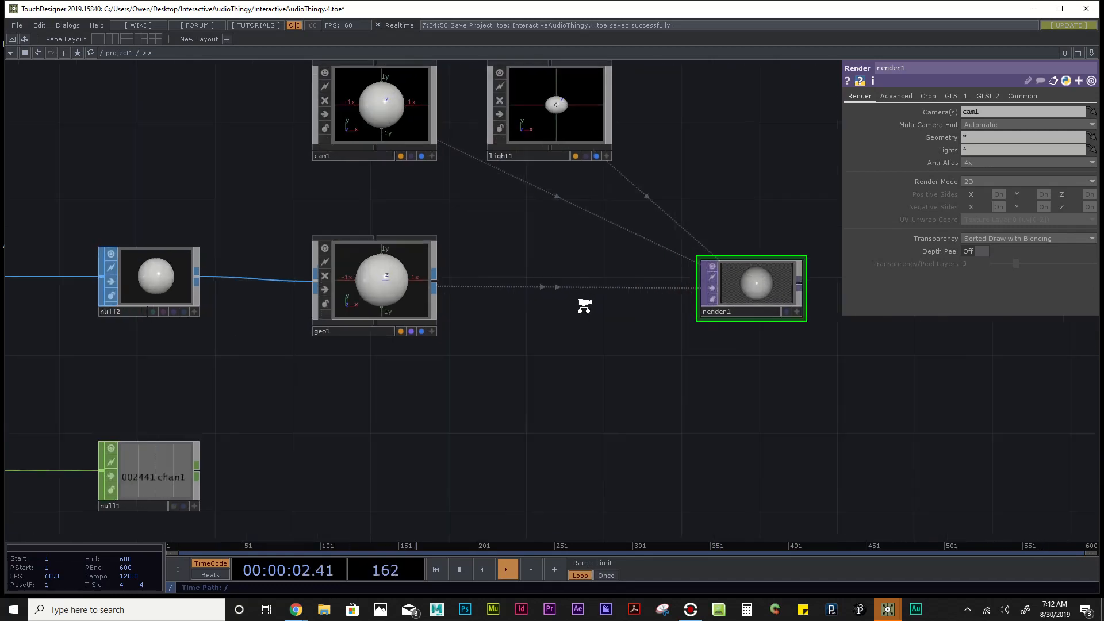
scroll(584, 306, up, 3)
scroll(585, 305, down, 5)
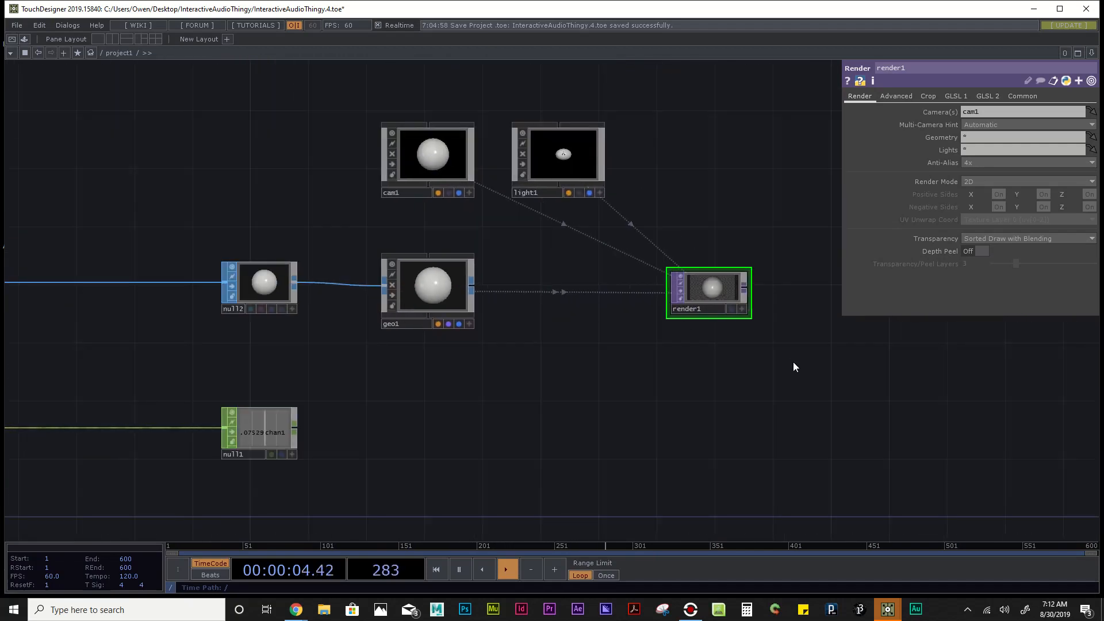
drag(793, 366, 655, 362)
scroll(564, 298, up, 5)
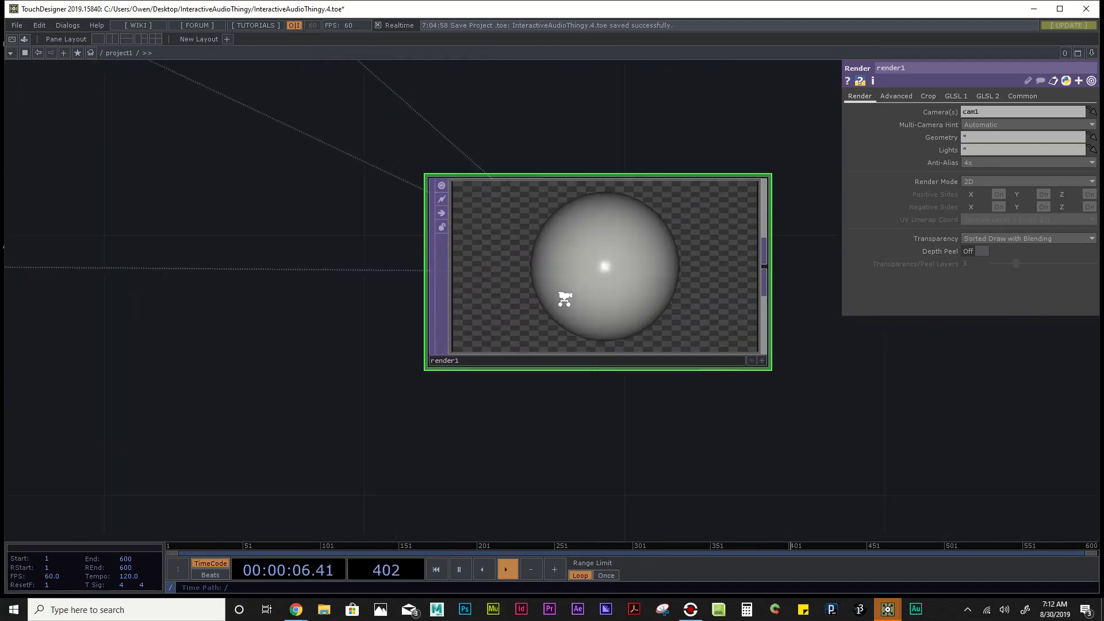
scroll(565, 299, up, 1)
scroll(651, 209, down, 4)
scroll(650, 208, up, 4)
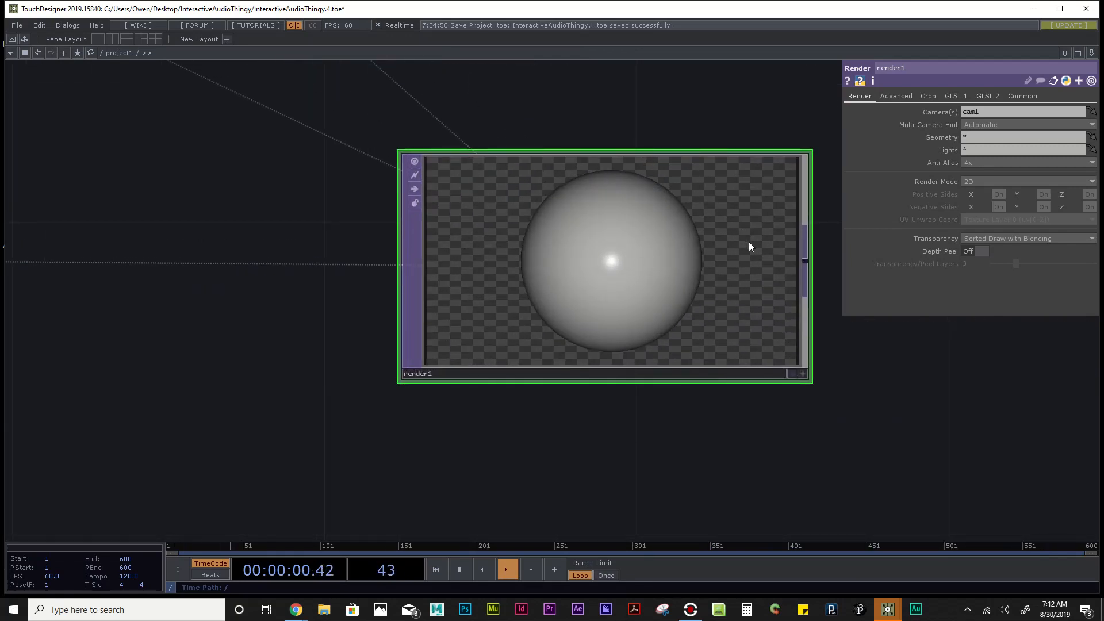
Step: Add a Null TOP to the Render's output and place it some distance after the Render in the same row
scroll(748, 242, down, 3)
drag(737, 343, 576, 349)
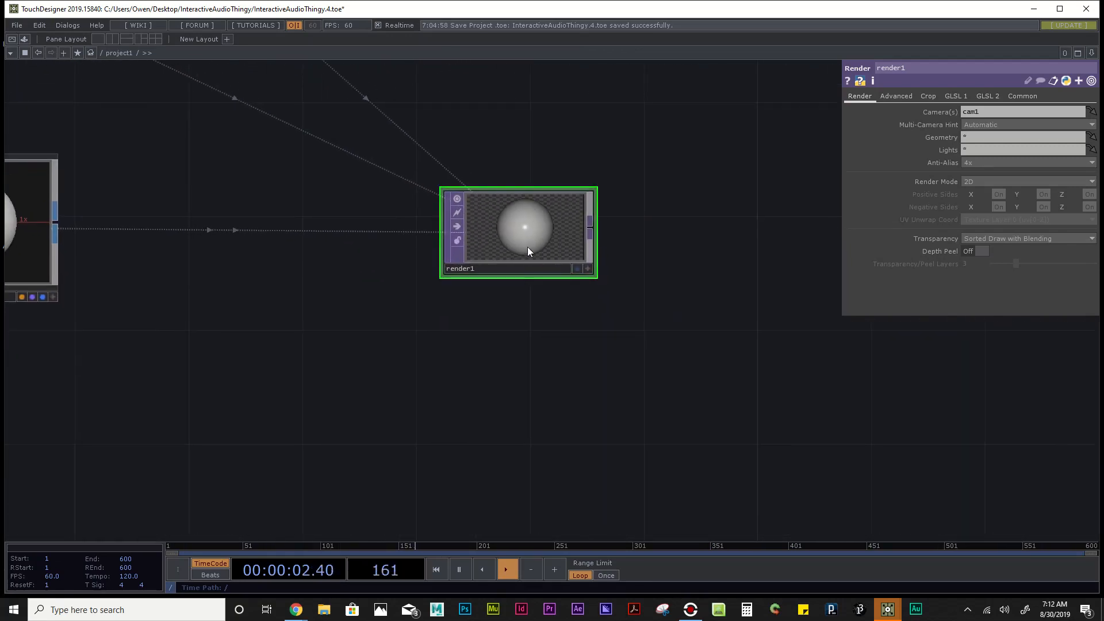
scroll(533, 242, down, 4)
scroll(533, 243, up, 2)
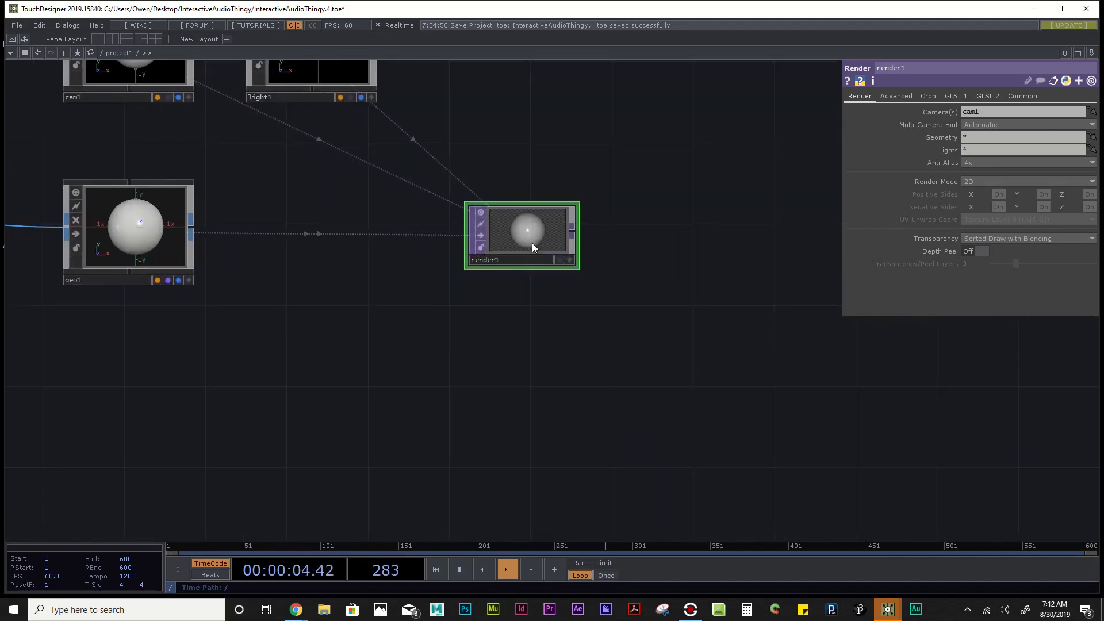
scroll(588, 238, up, 2)
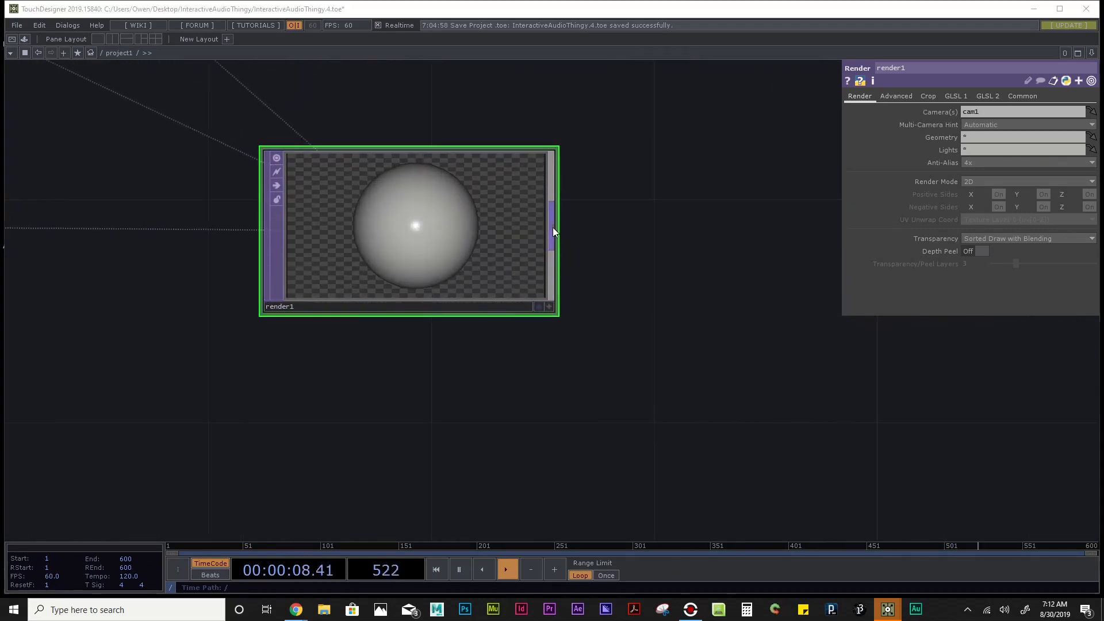
right_click(554, 226)
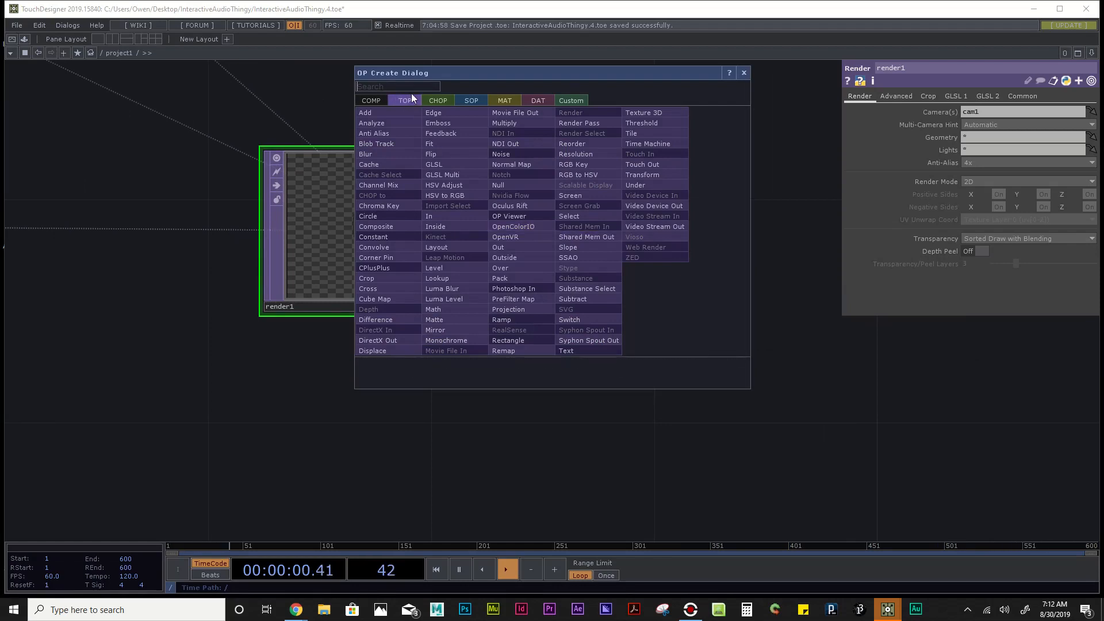
text(null)
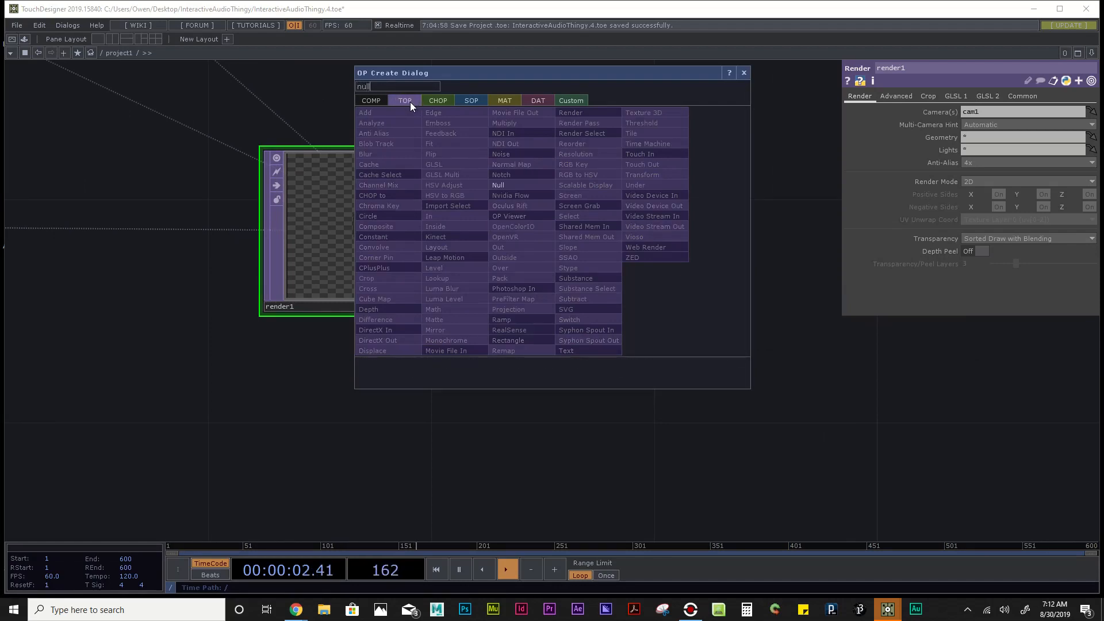
key(Return)
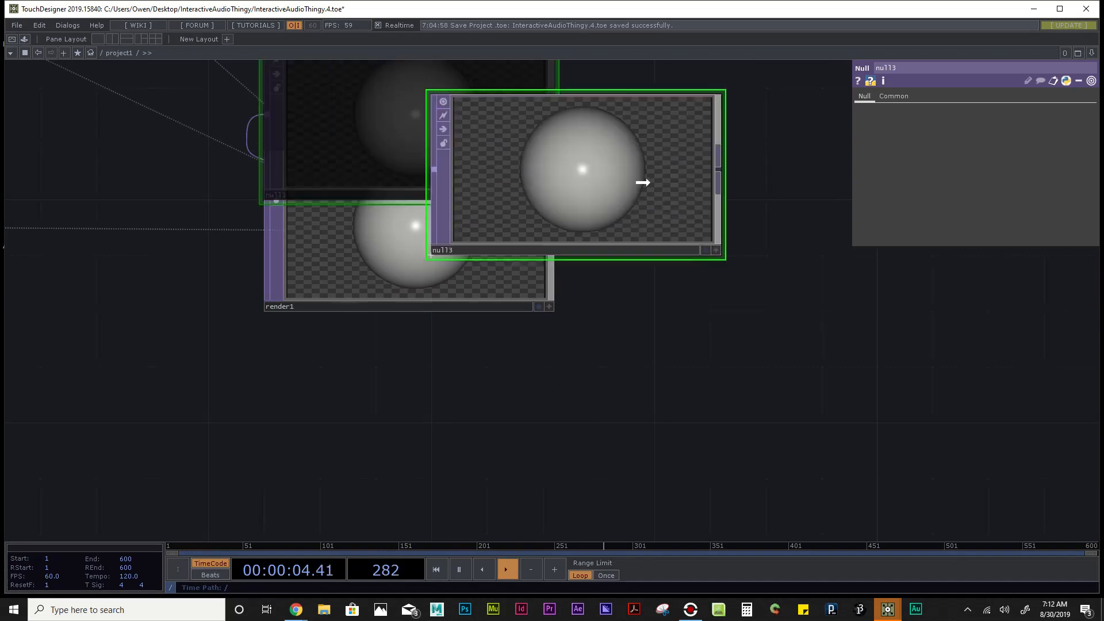
click(951, 236)
scroll(433, 339, down, 5)
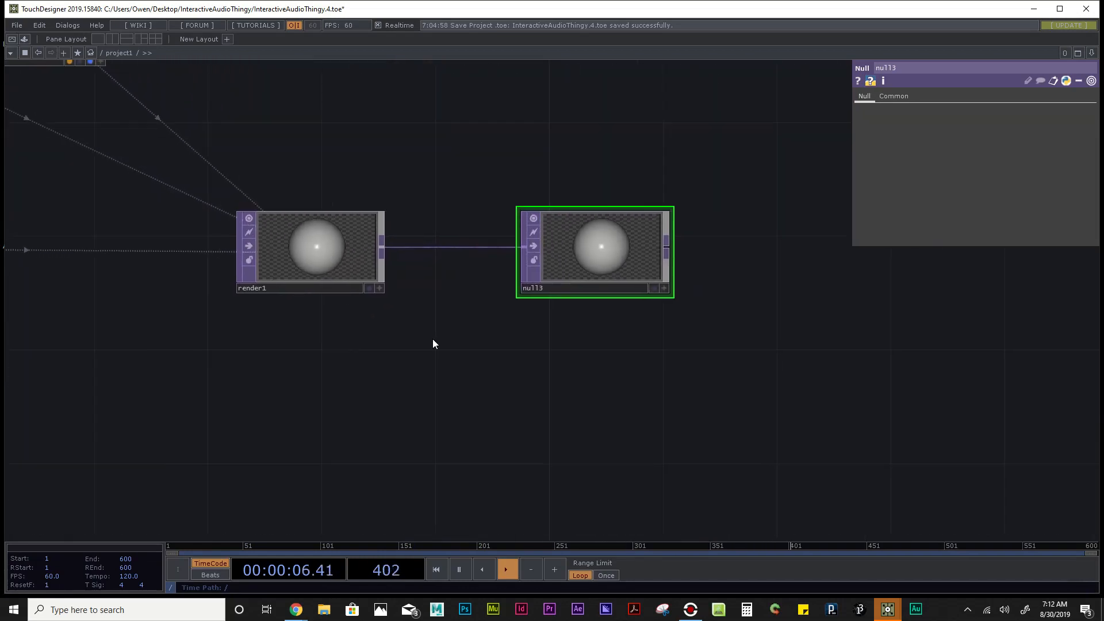
drag(485, 305, 608, 302)
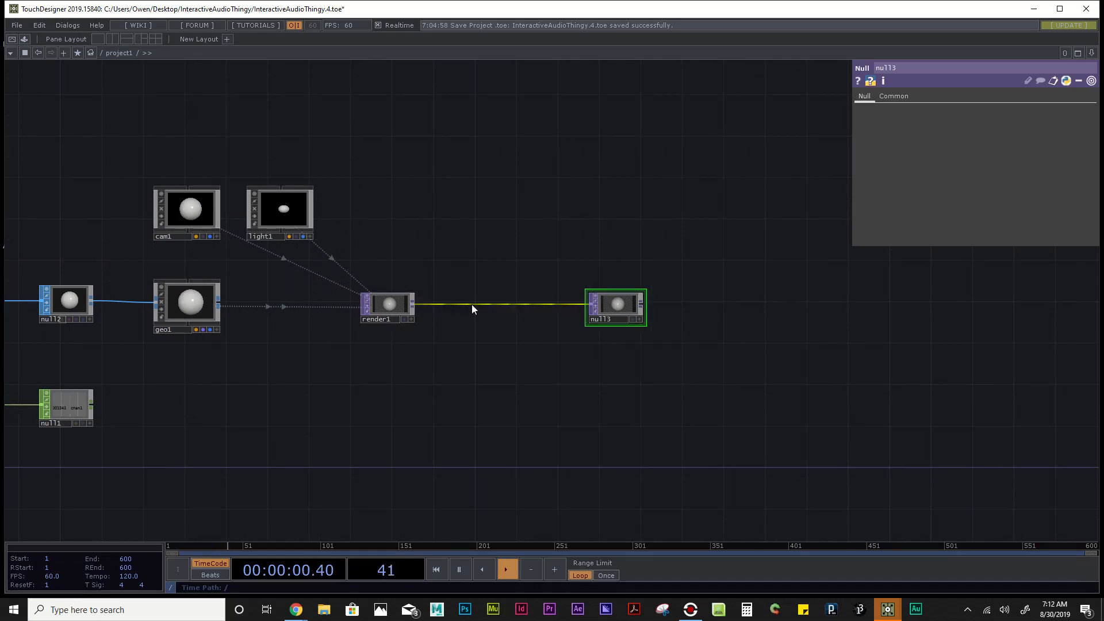
scroll(607, 320, up, 3)
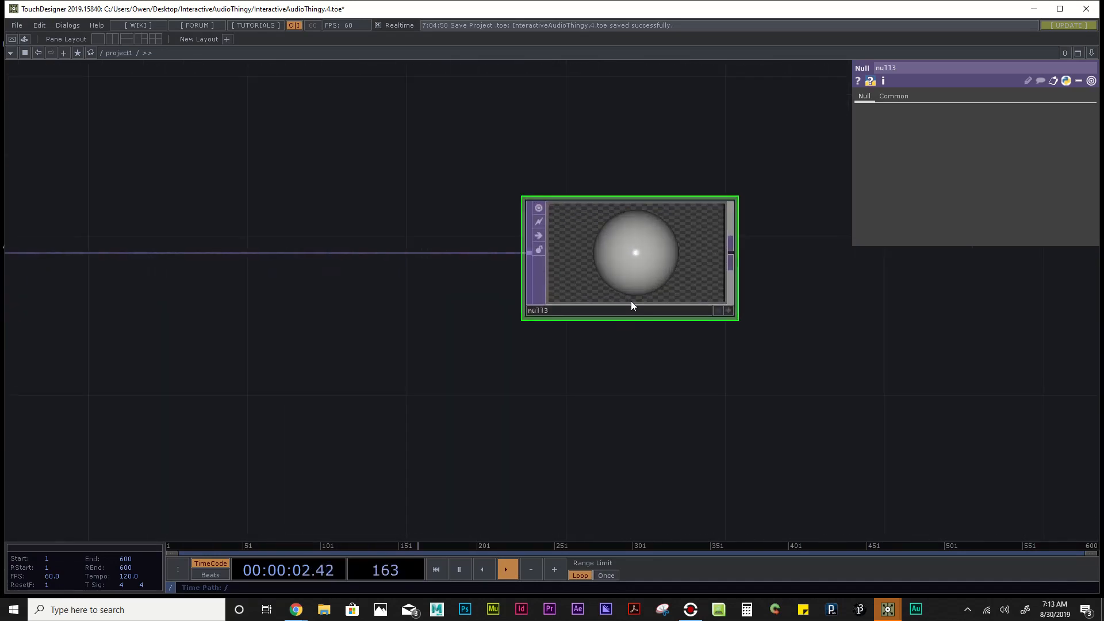
key(h)
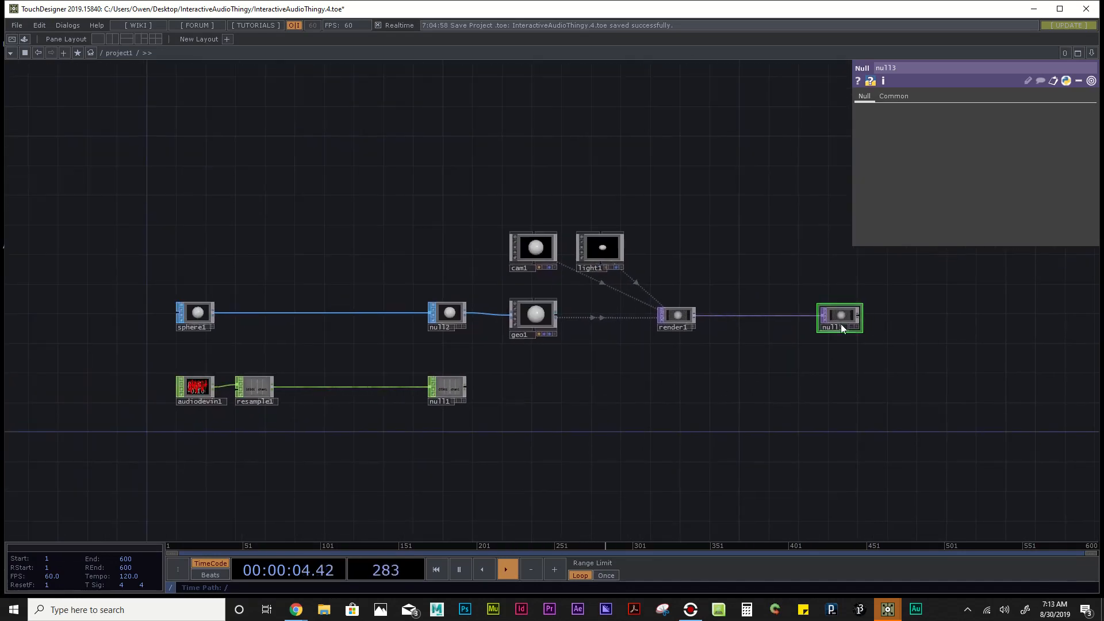
Step: Try showing the Null TOP's image as the network background, switching its display on and off
scroll(844, 319, up, 4)
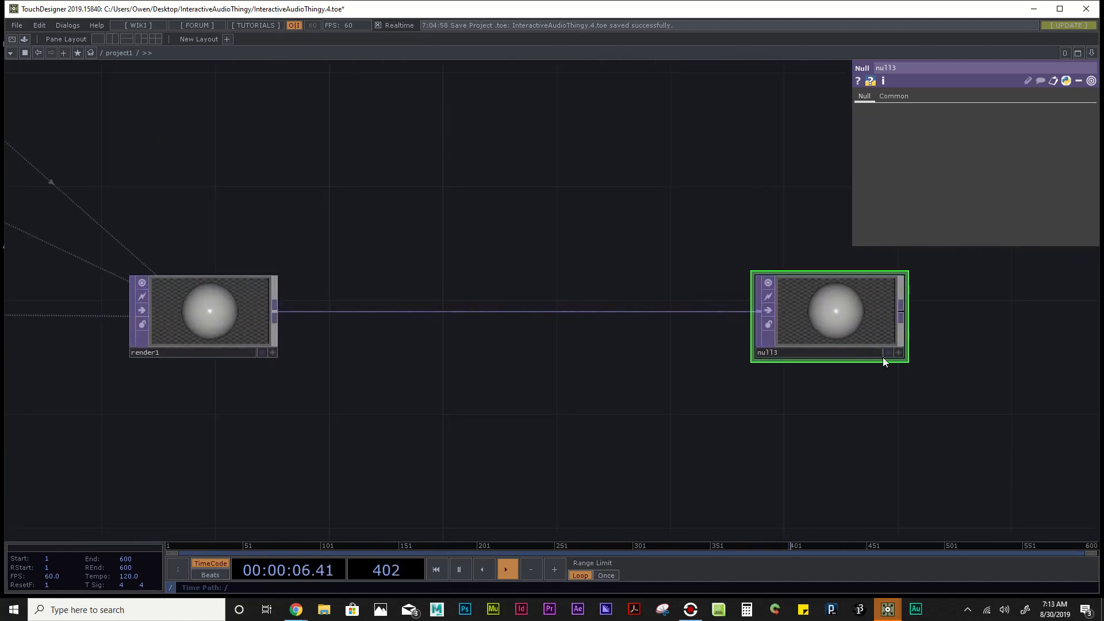
scroll(912, 384, up, 5)
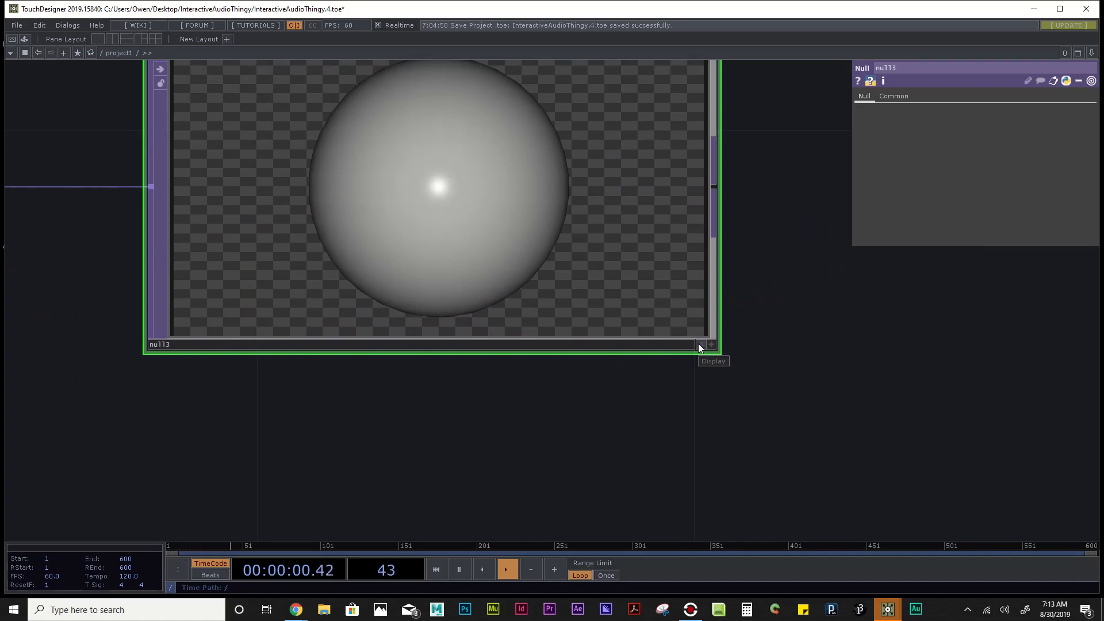
click(699, 344)
scroll(699, 343, down, 5)
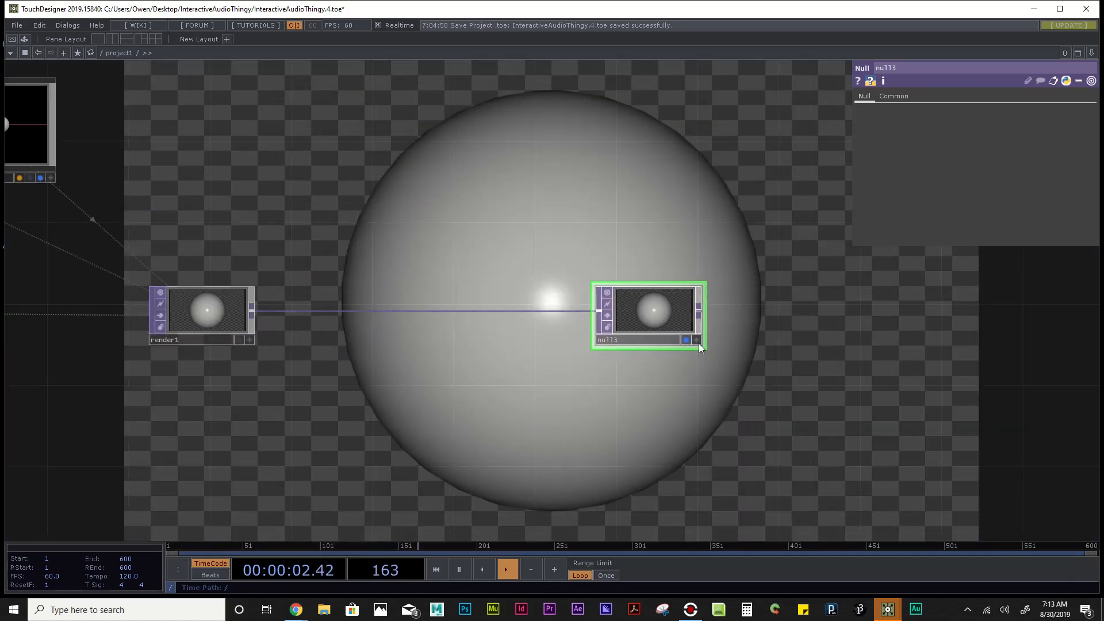
scroll(699, 343, down, 3)
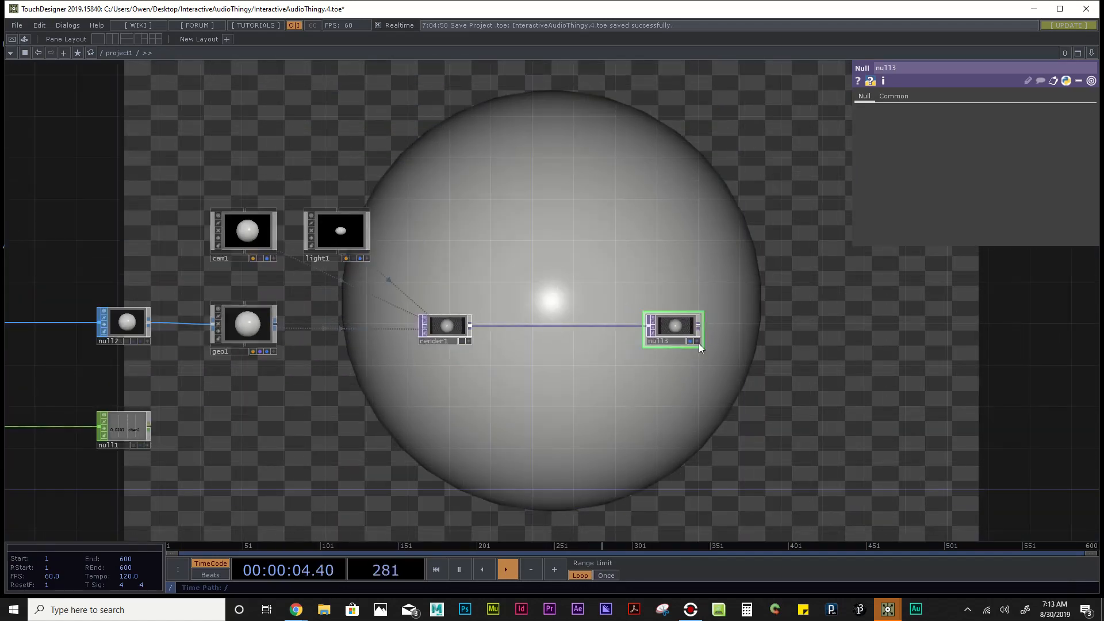
click(690, 341)
click(690, 341)
click(690, 341)
scroll(689, 342, up, 3)
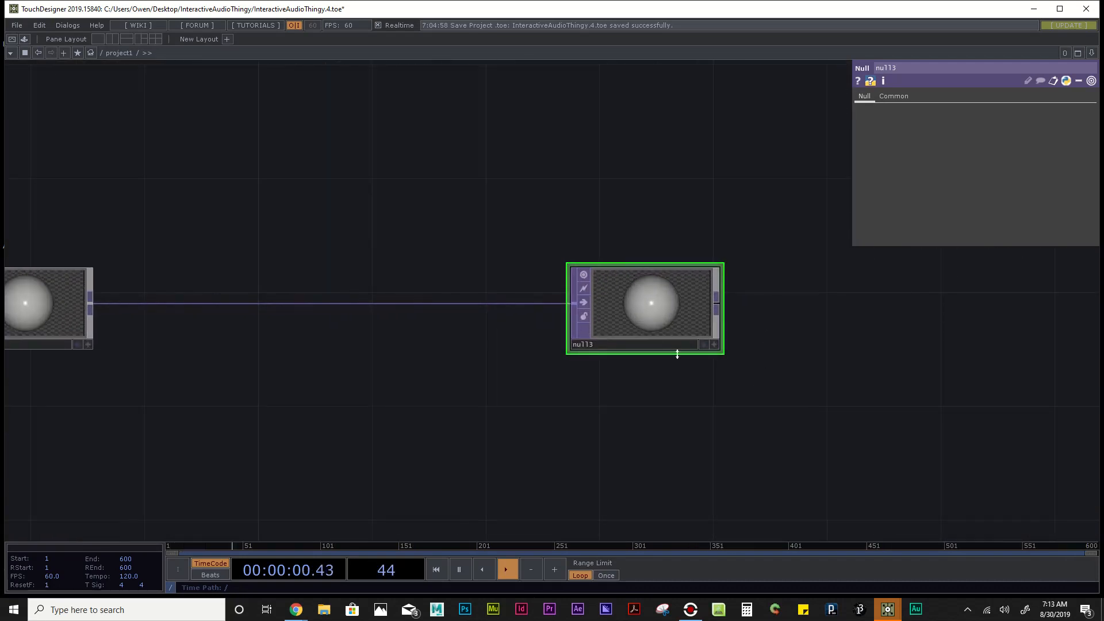
click(704, 344)
click(703, 344)
click(703, 344)
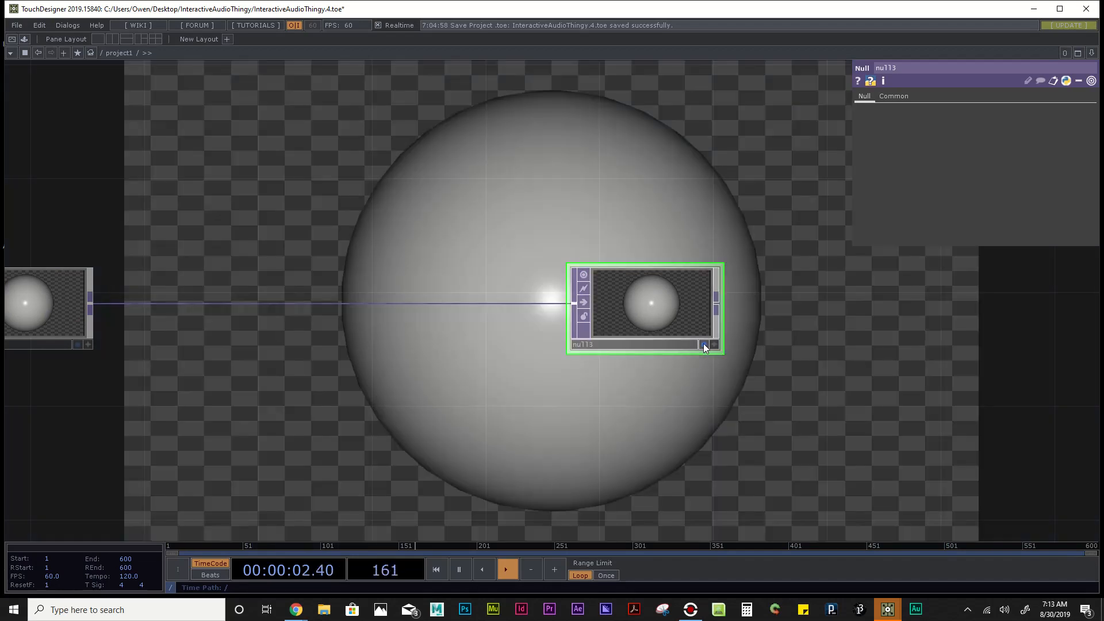
click(703, 344)
Step: Open the Null TOP in its own viewer window and shrink it to a small preview clear of the Null
right_click(660, 303)
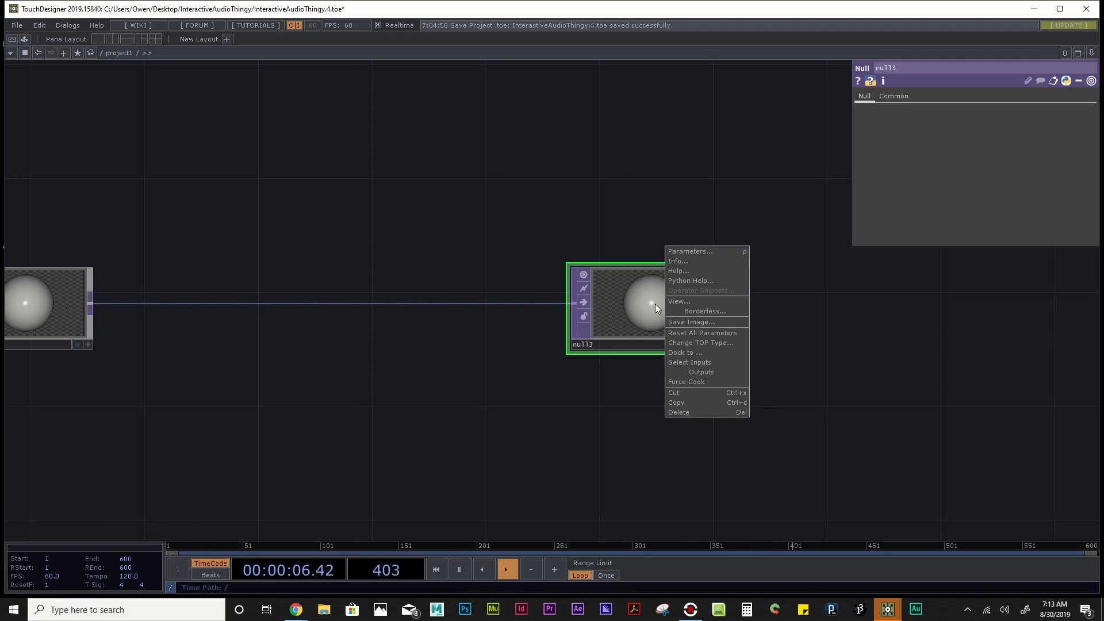
click(674, 300)
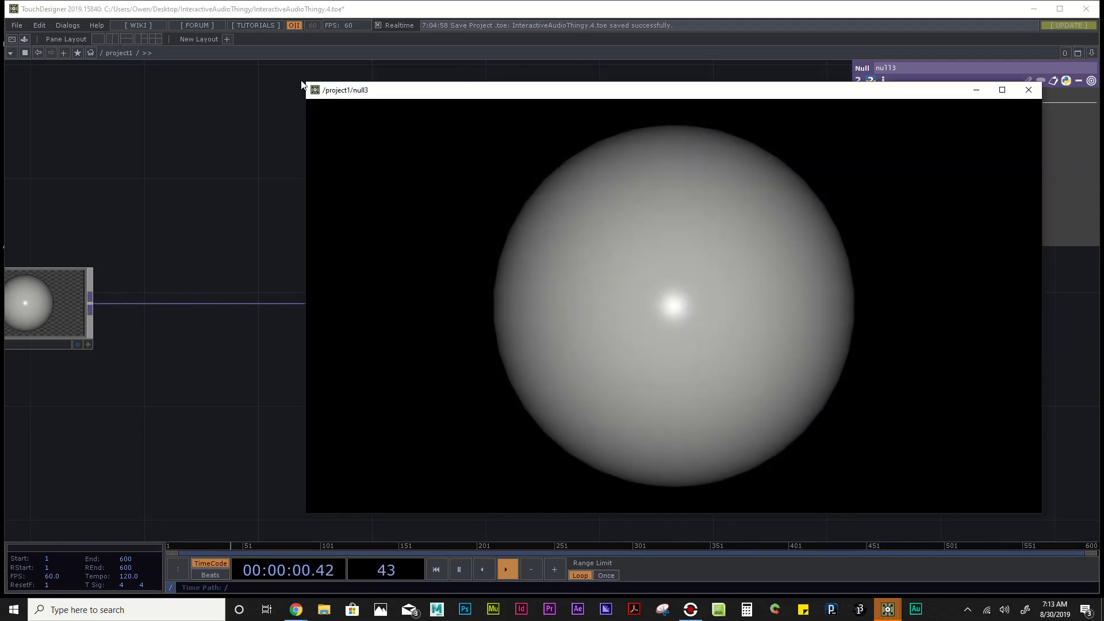
drag(304, 81, 712, 312)
drag(830, 324, 876, 343)
drag(759, 330, 775, 339)
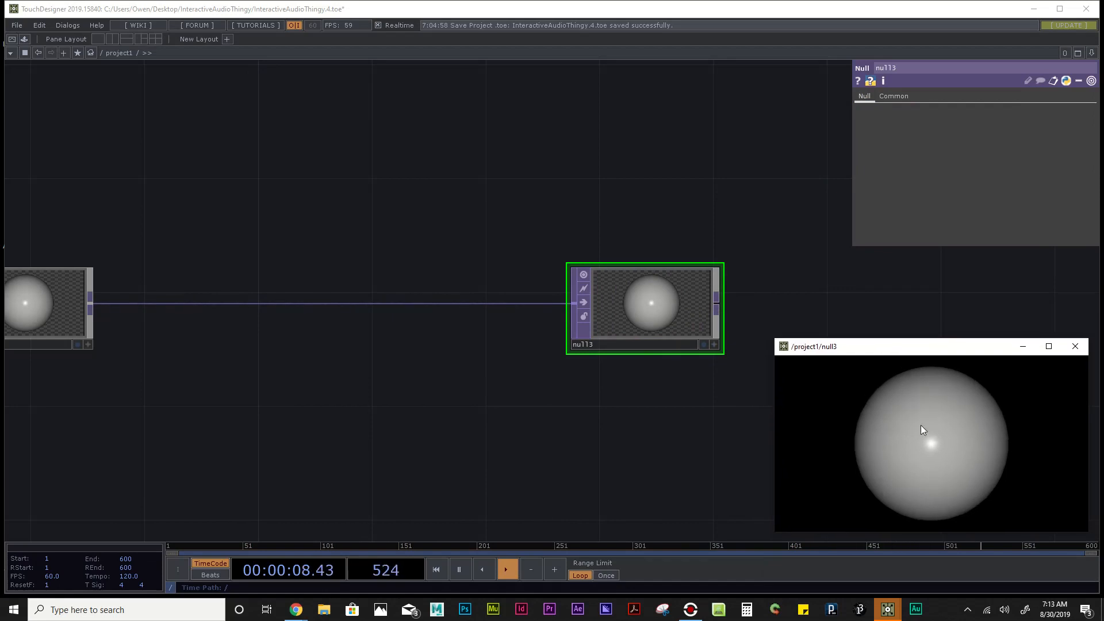
Step: Review the whole operator network and examine the Geometry component's transform parameters, including Uniform Scale
scroll(576, 452, down, 4)
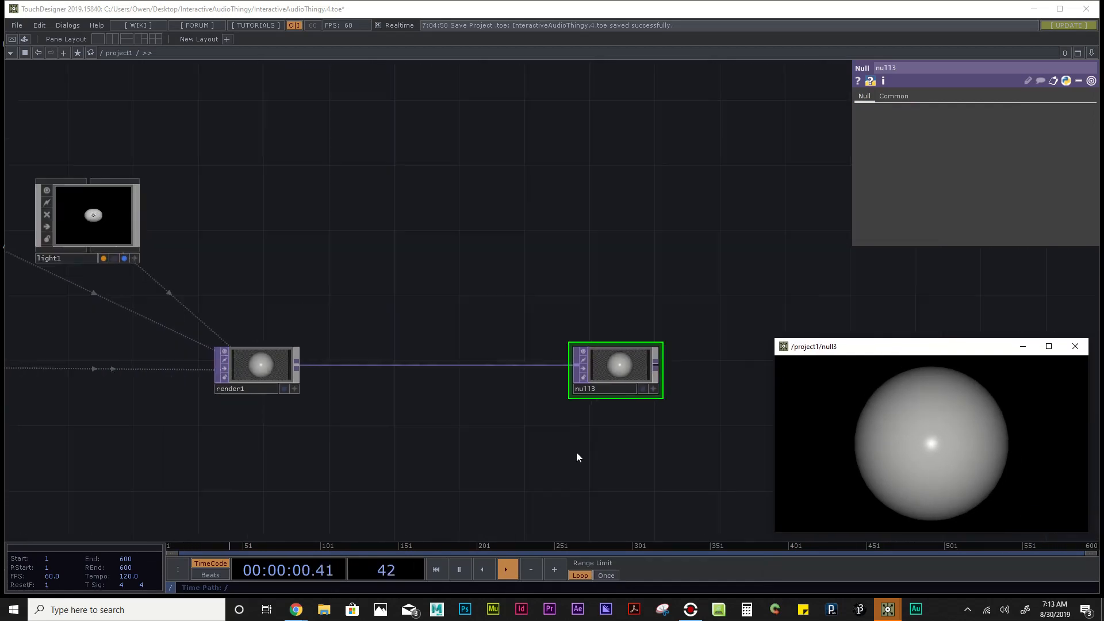
drag(354, 449, 659, 389)
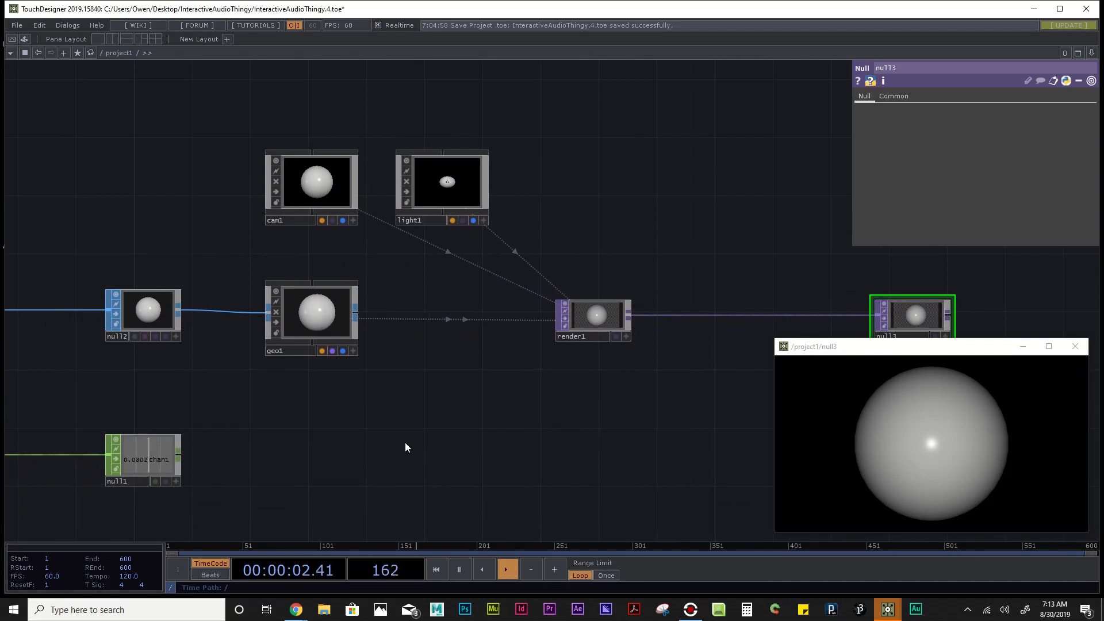
key(h)
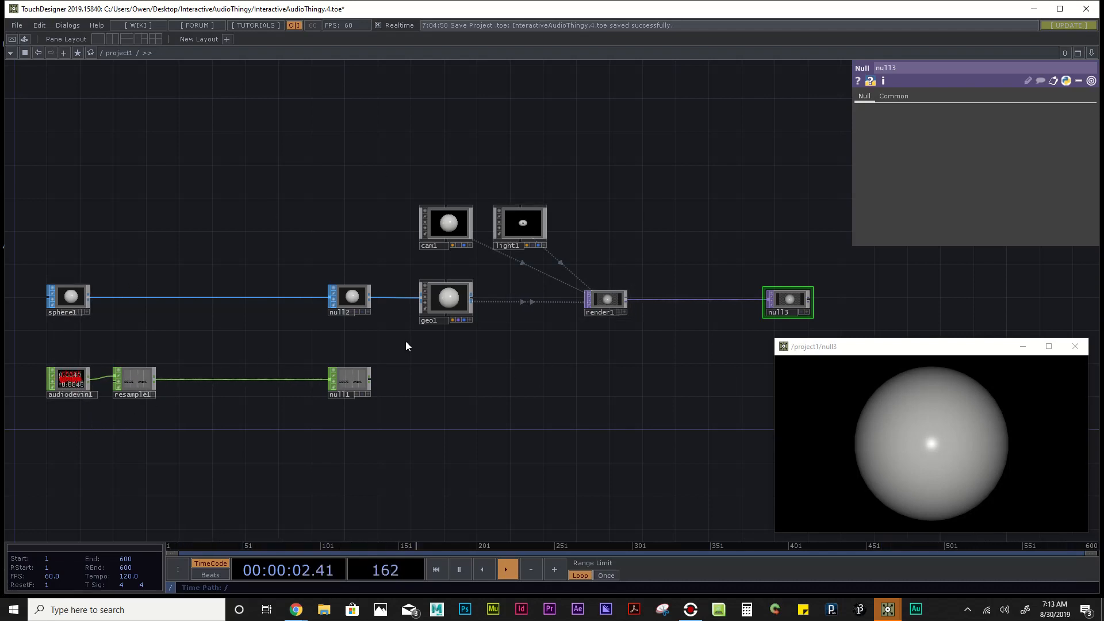
scroll(437, 327, up, 2)
scroll(437, 329, up, 5)
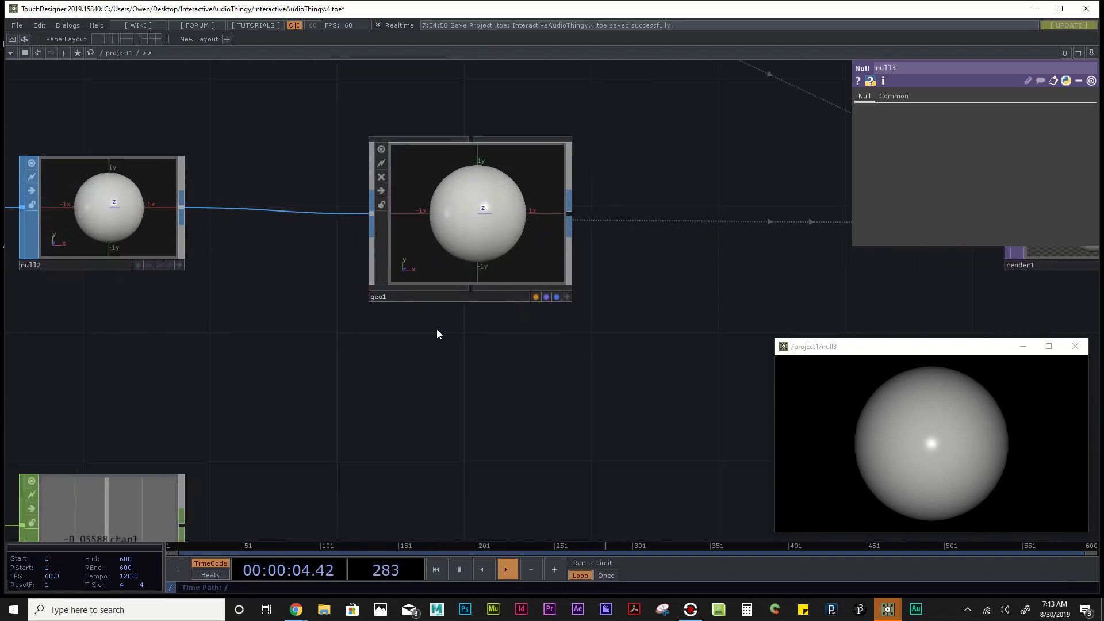
scroll(437, 329, down, 3)
click(452, 294)
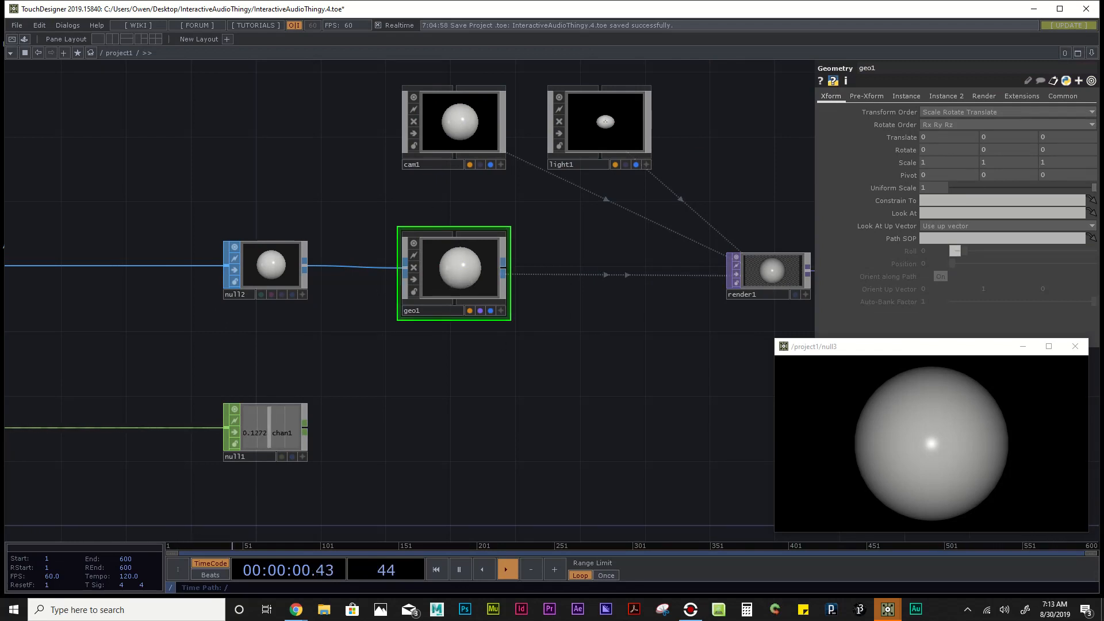
mouse_move(1092, 188)
mouse_down()
mouse_move(1010, 187)
mouse_move(1096, 187)
mouse_up()
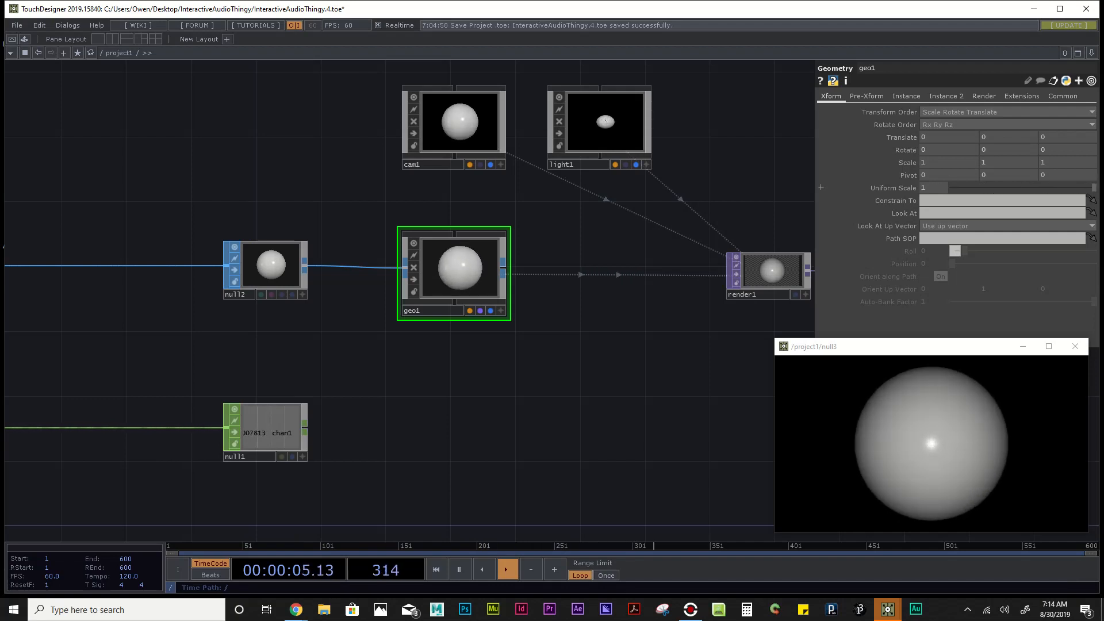
Step: Try shifting the Camera along X and along Y to -0.3, undoing each Translate change
click(464, 126)
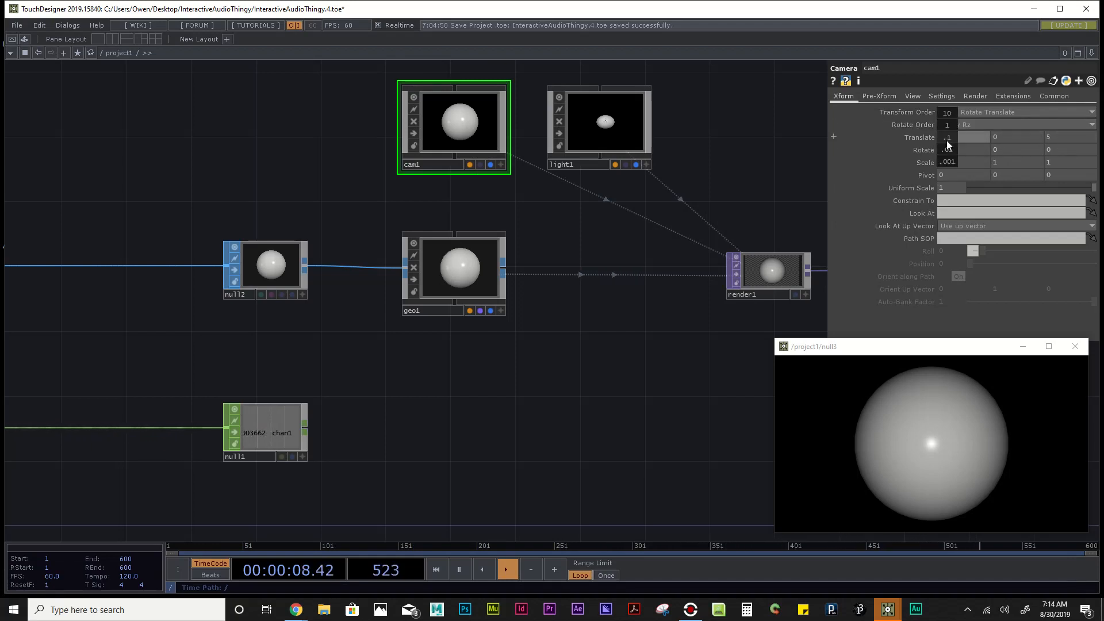
mouse_move(946, 140)
middle_down()
mouse_move(952, 125)
mouse_move(947, 140)
middle_up()
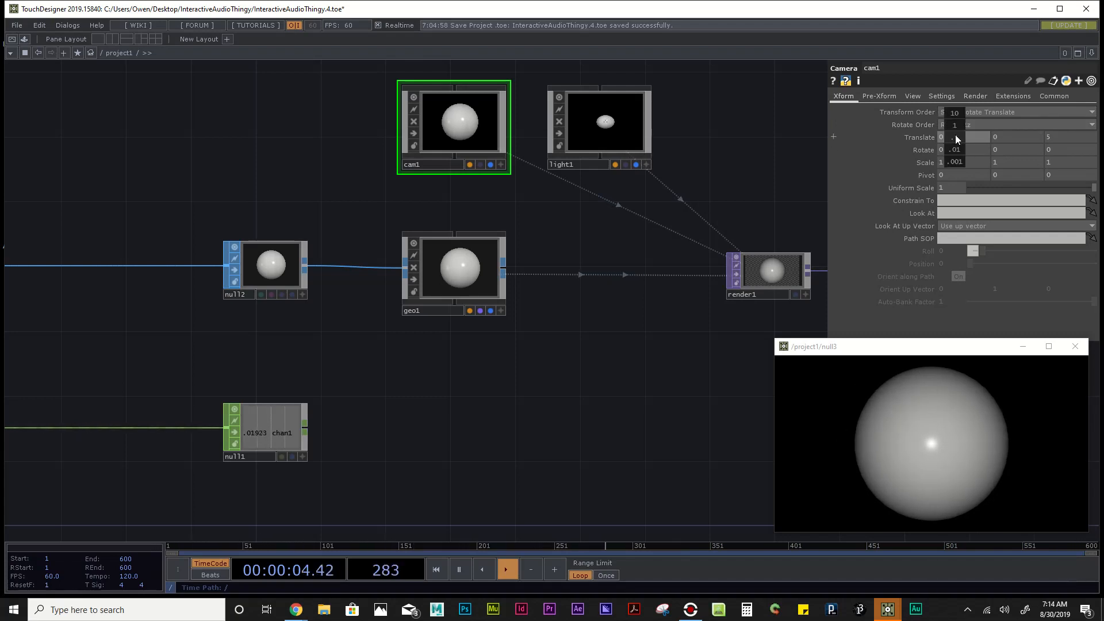
middle_drag(955, 140, 977, 117)
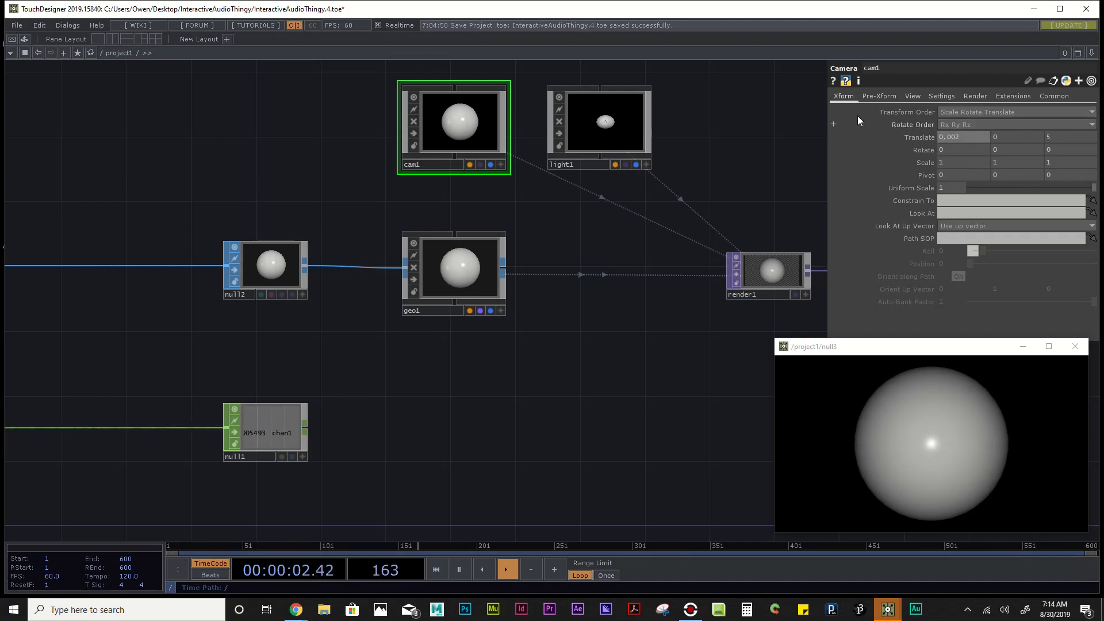
key(ctrl+z)
key(ctrl+z)
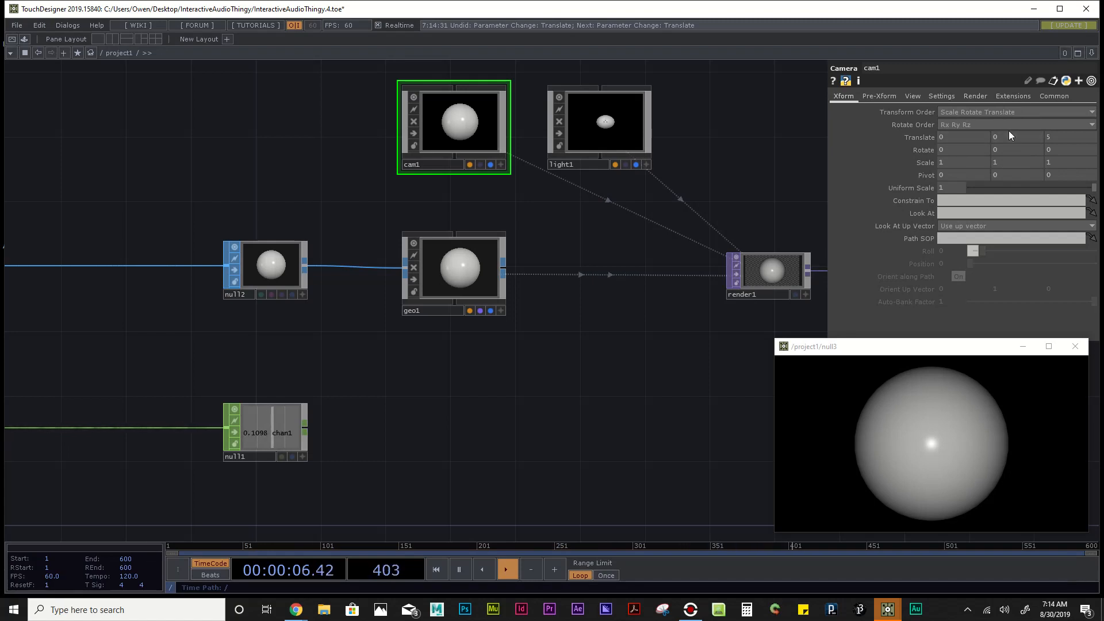
middle_drag(1008, 135, 1005, 115)
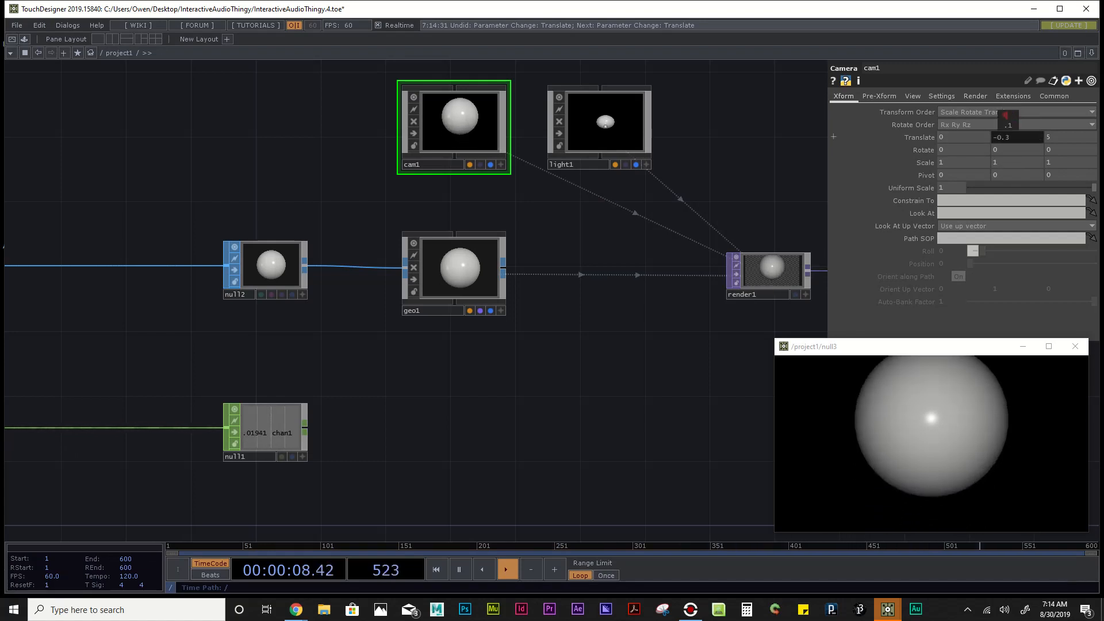
key(ctrl+z)
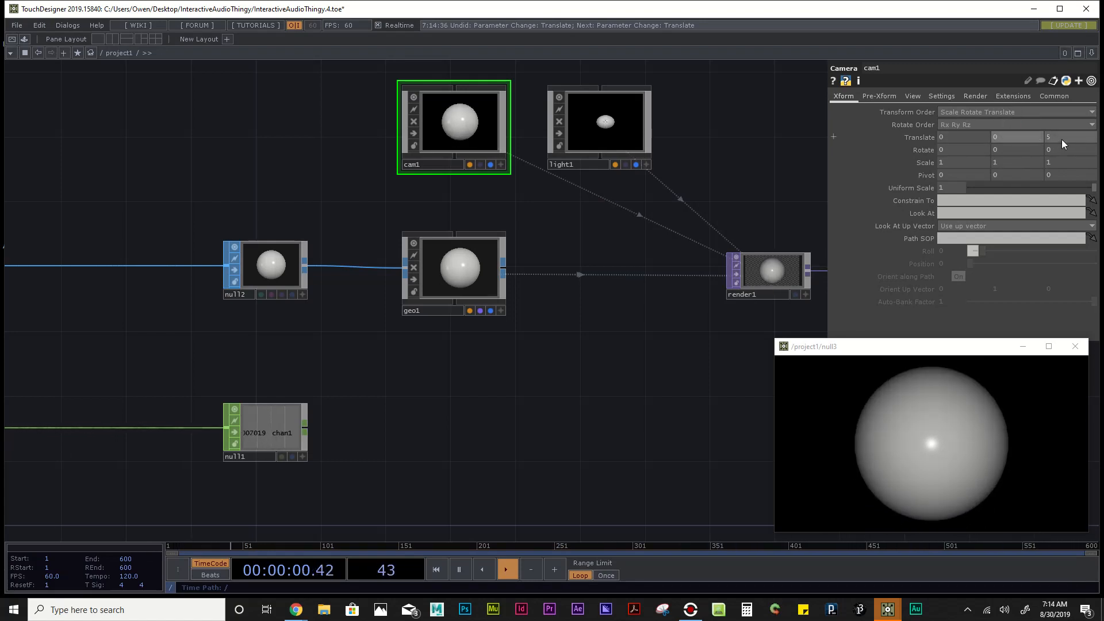
Step: Move the Camera back from the sphere by setting its Translate Z to 8
middle_drag(1061, 137, 1064, 118)
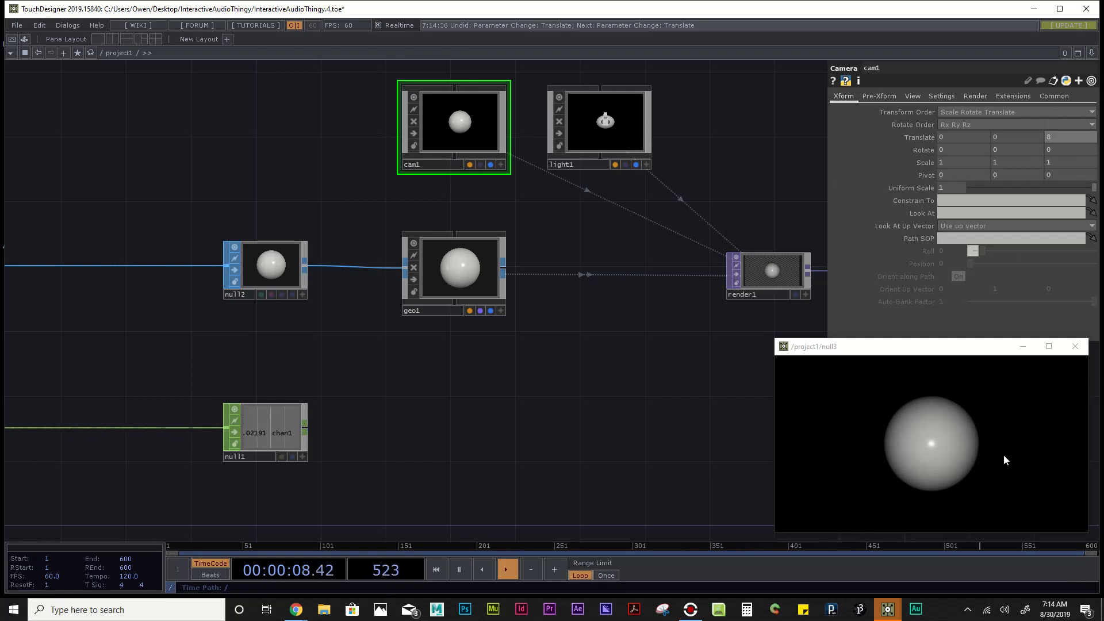
scroll(633, 437, down, 2)
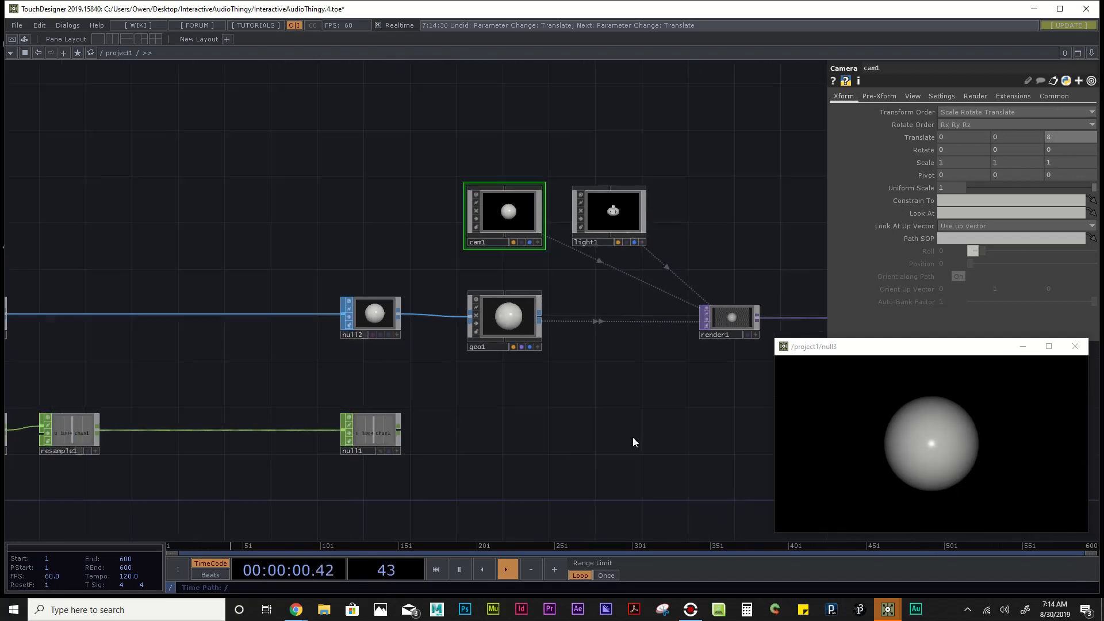
drag(605, 450, 577, 394)
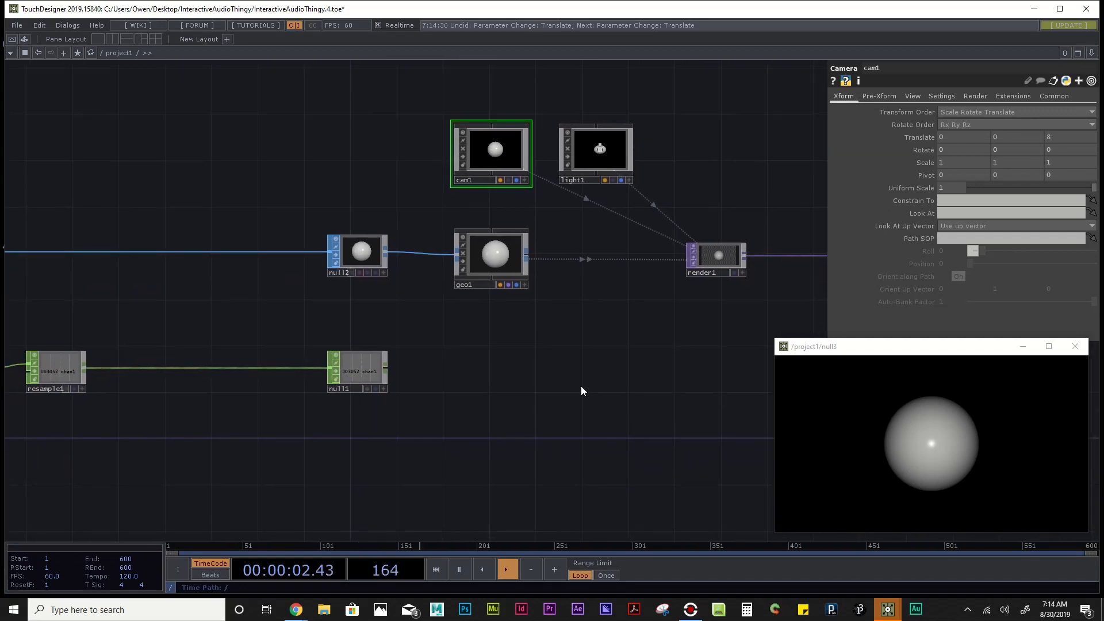
scroll(581, 385, down, 1)
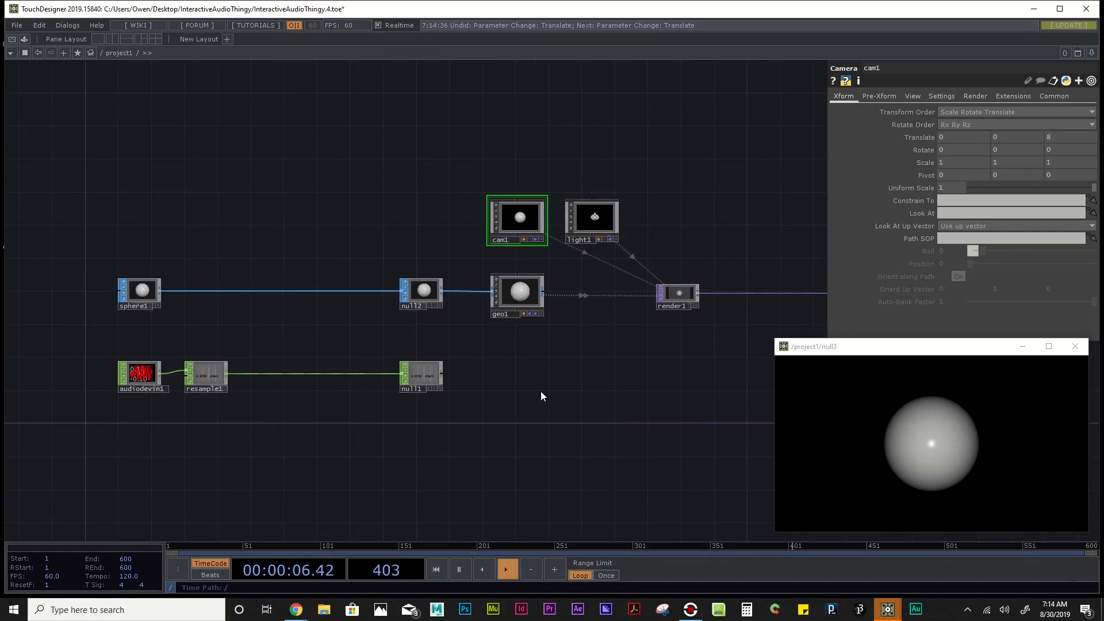
Step: Save the project and insert a Noise SOP on the wire between the Sphere and its Null
key(ctrl+s)
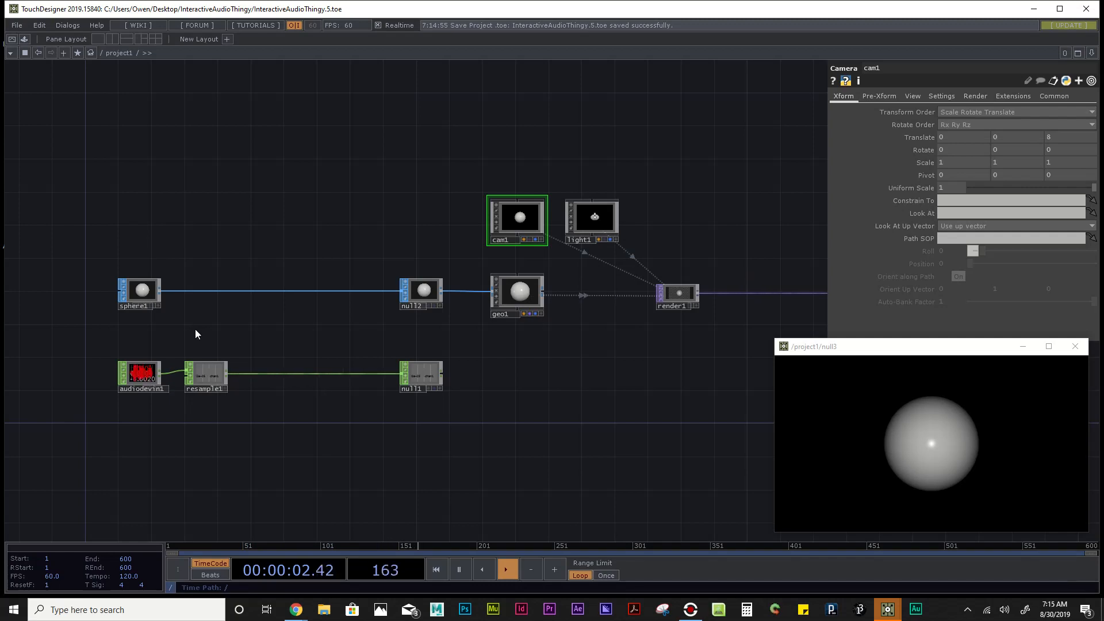
drag(193, 334, 292, 309)
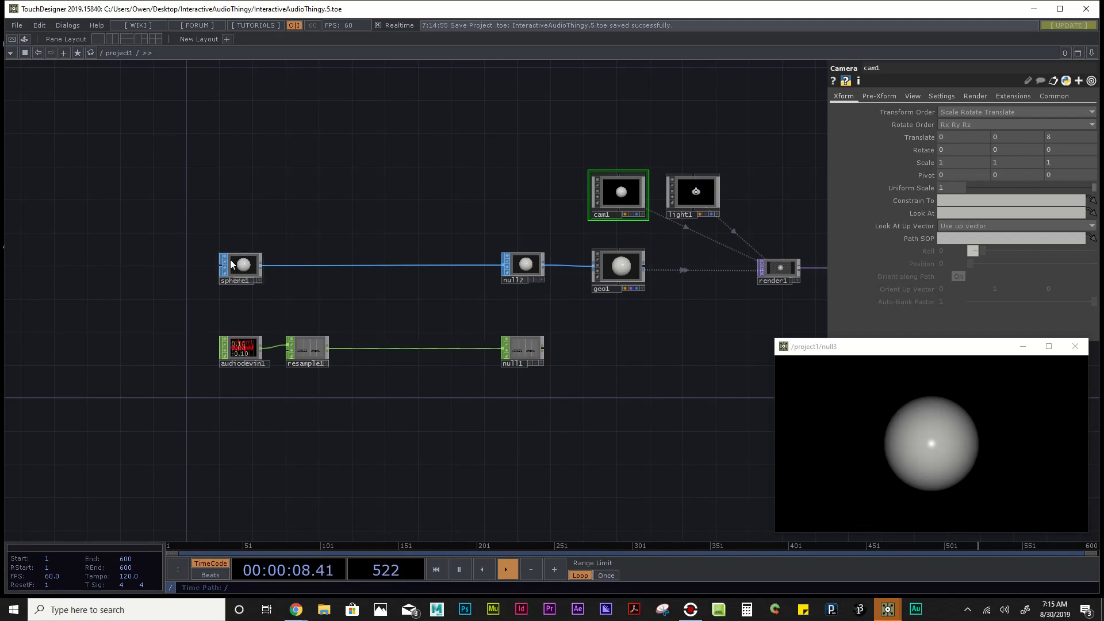
scroll(244, 257, up, 3)
scroll(244, 257, up, 1)
drag(420, 183, 264, 128)
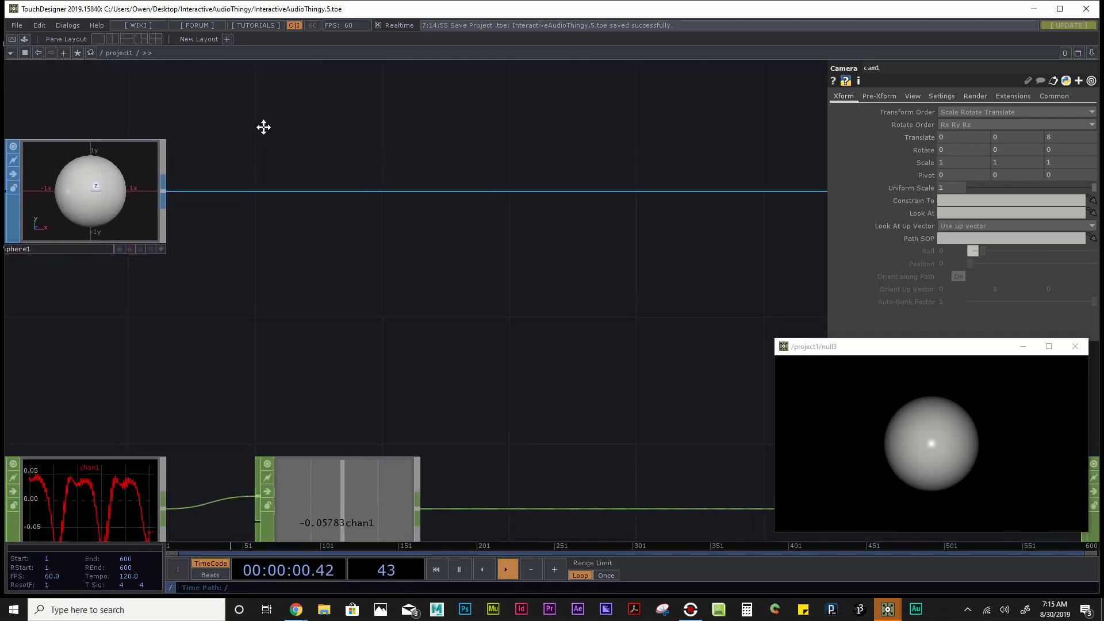
scroll(266, 129, down, 2)
drag(385, 215, 403, 328)
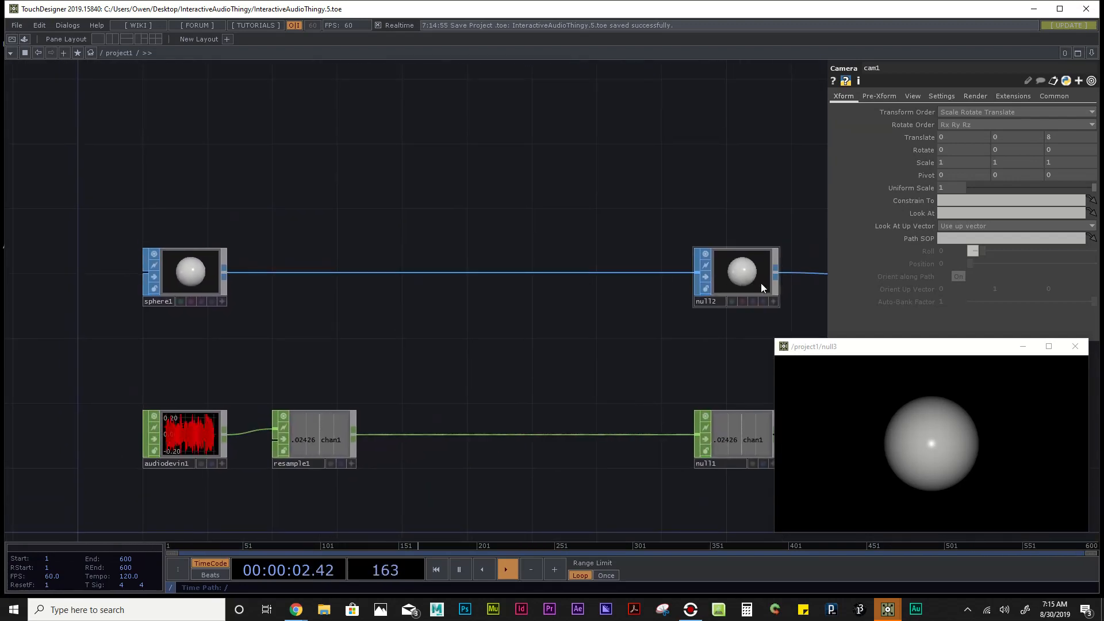
drag(323, 335, 292, 317)
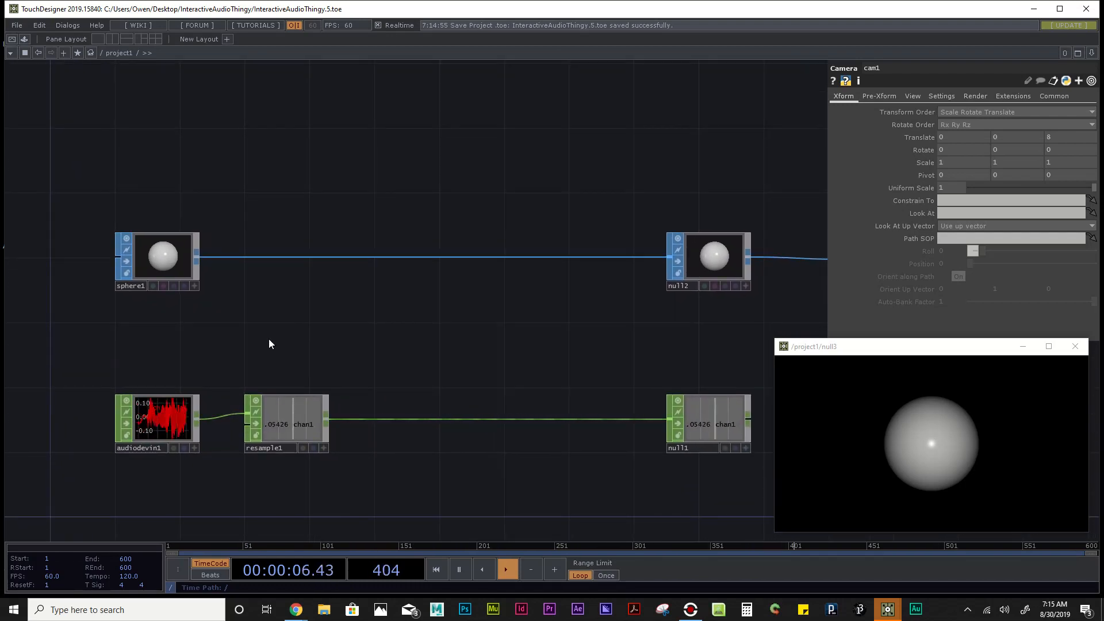
scroll(254, 278, up, 2)
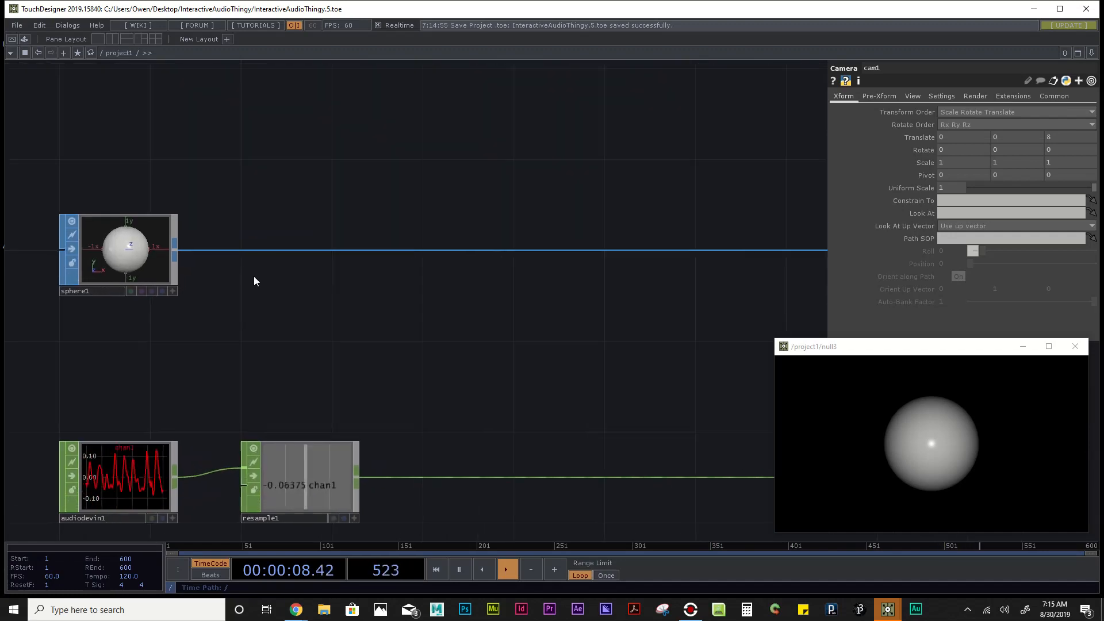
right_click(282, 251)
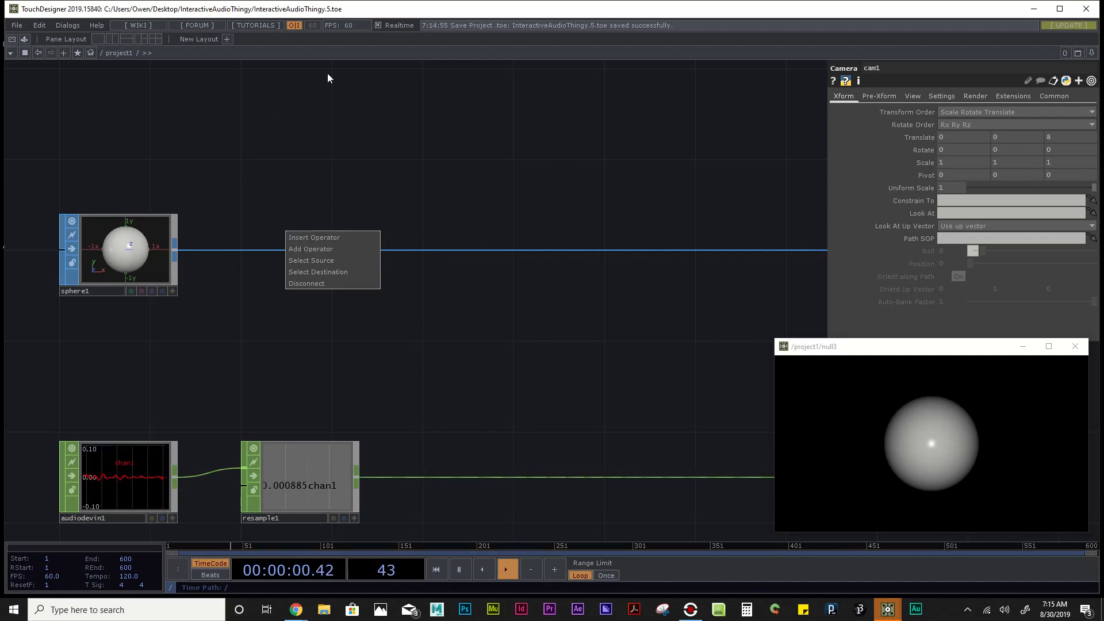
click(366, 239)
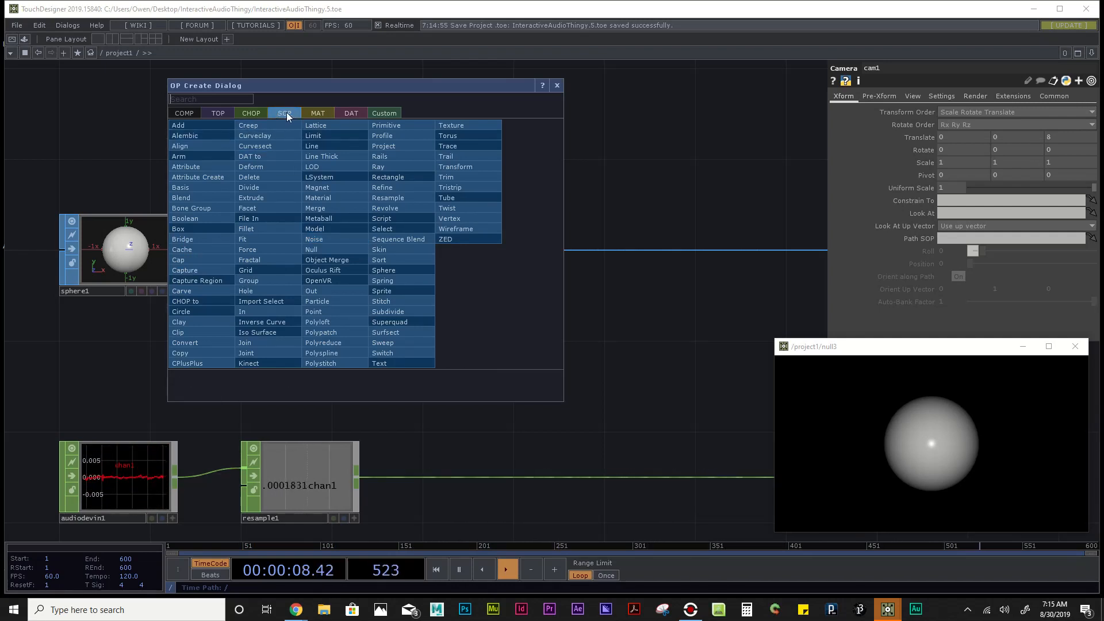
text(noise)
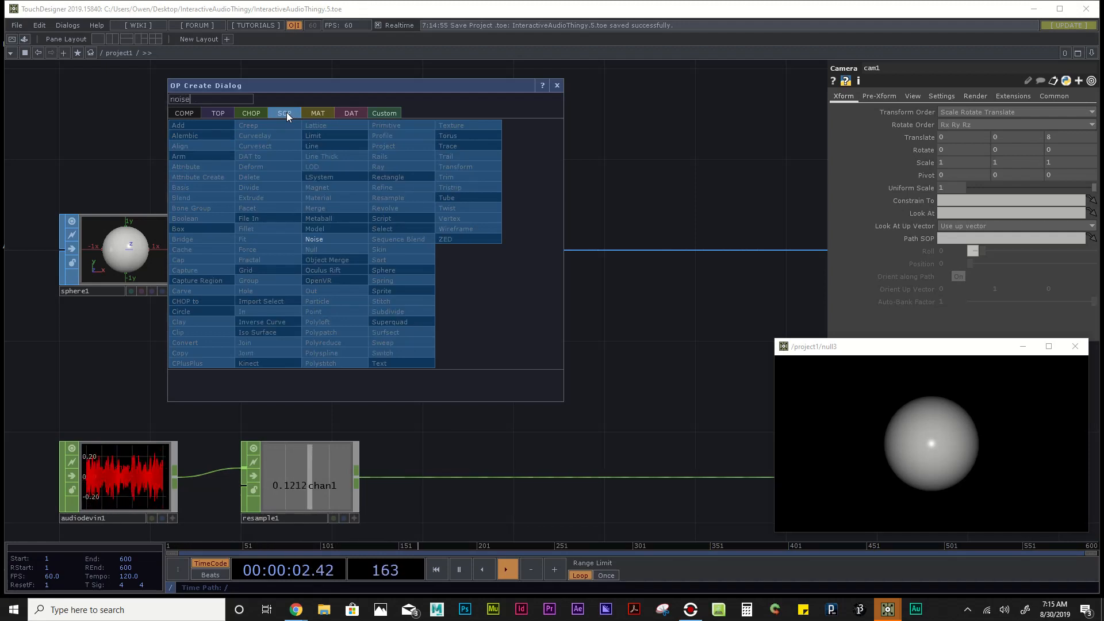
click(322, 238)
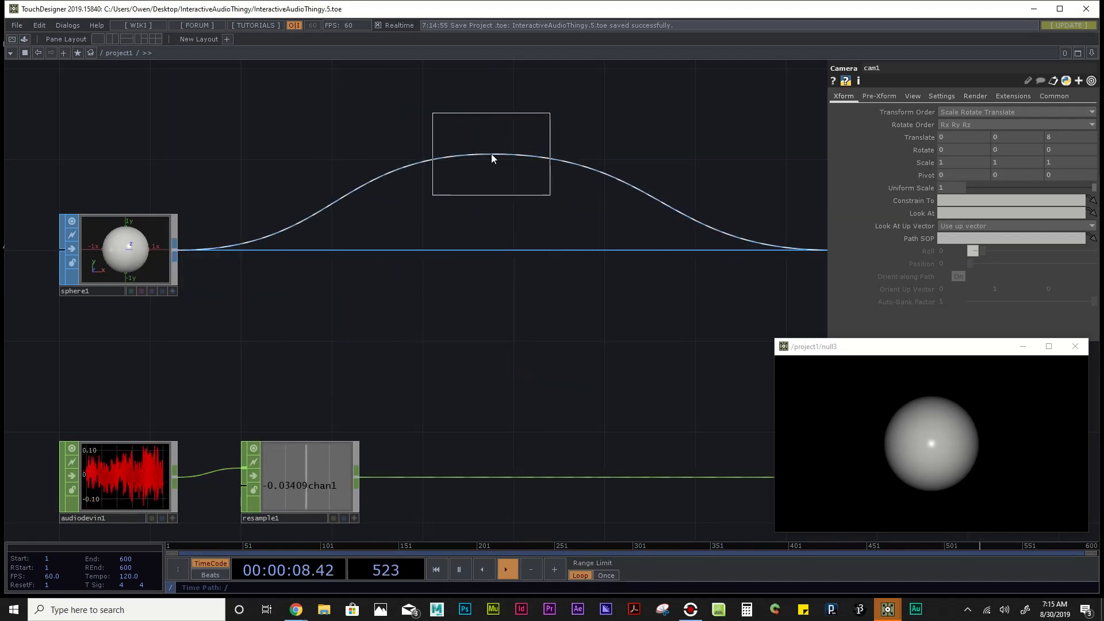
click(353, 254)
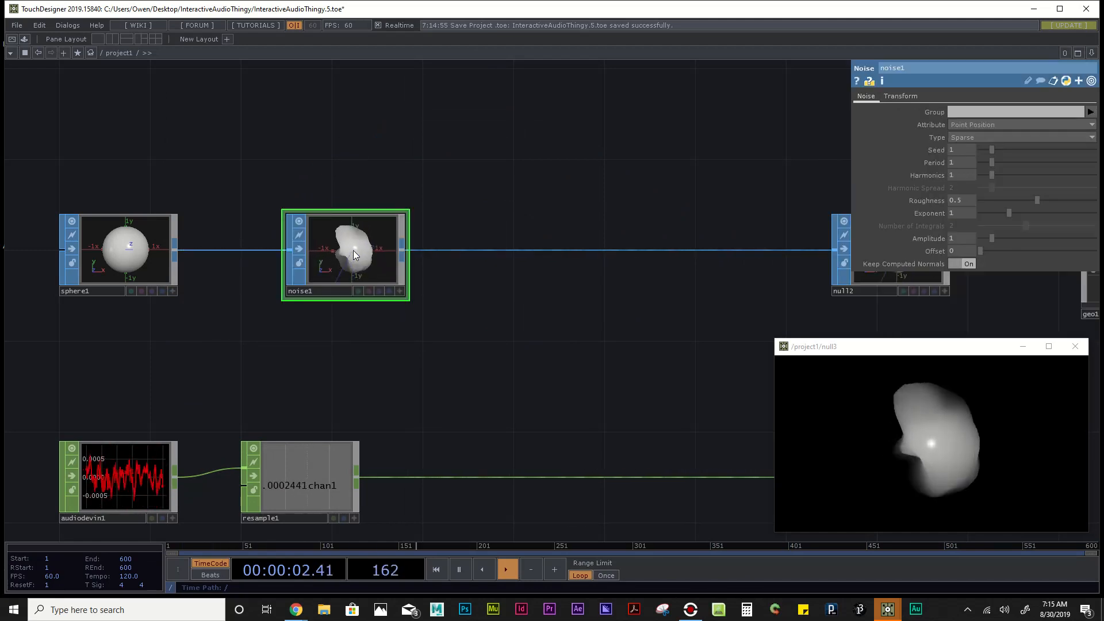
Step: Try raising the Noise SOP's Roughness to about 0.62 and its Exponent to 4, undoing each change
scroll(353, 250, down, 3)
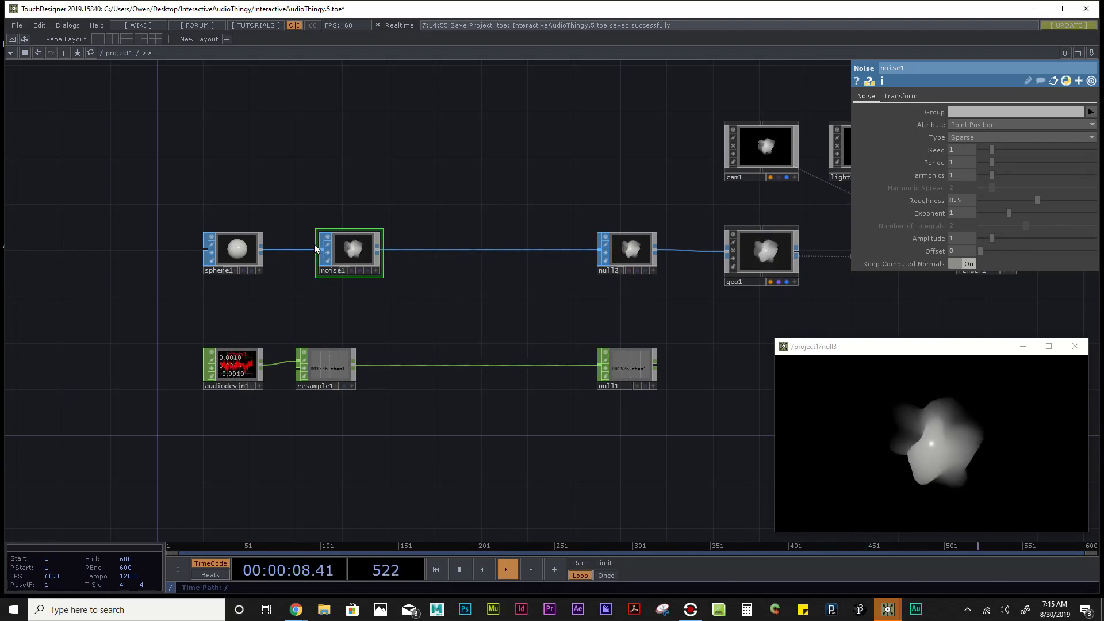
scroll(314, 248, up, 3)
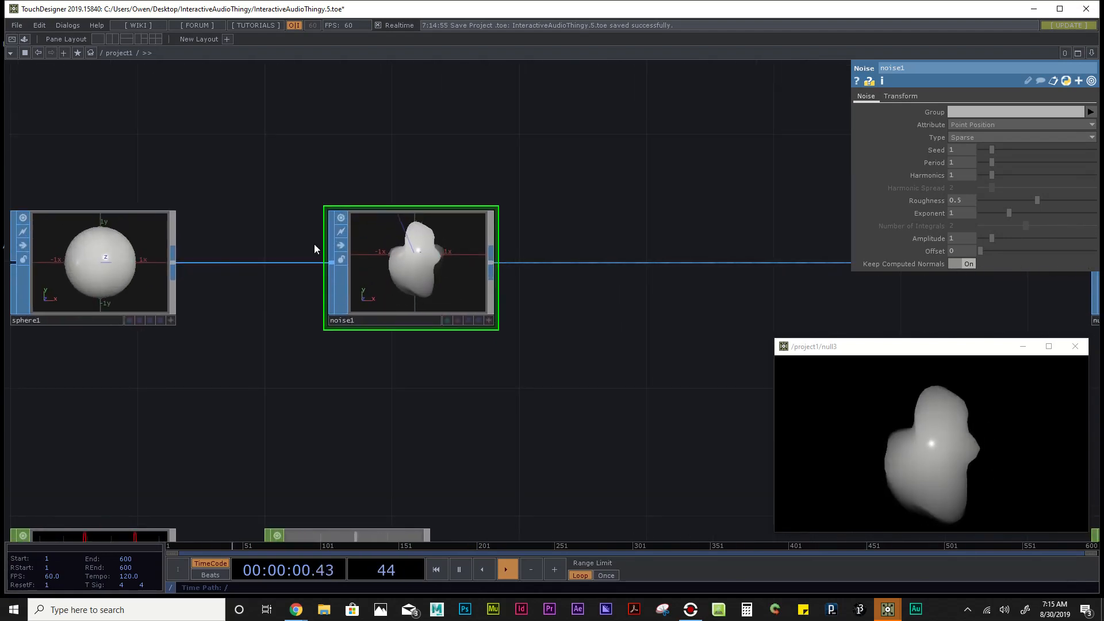
scroll(314, 244, down, 3)
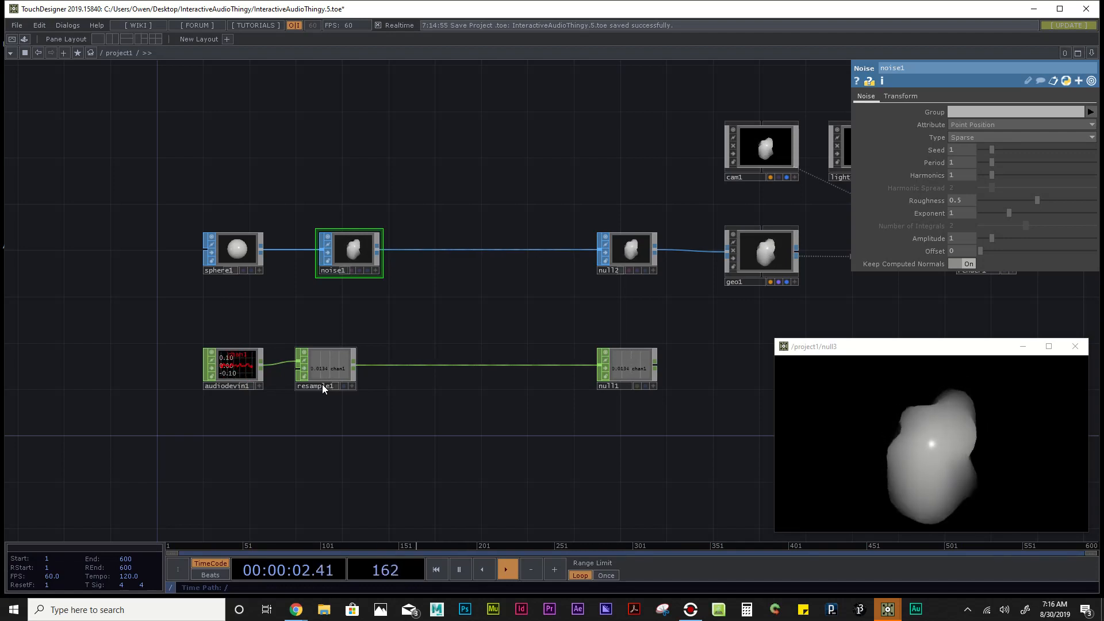
drag(395, 322, 441, 348)
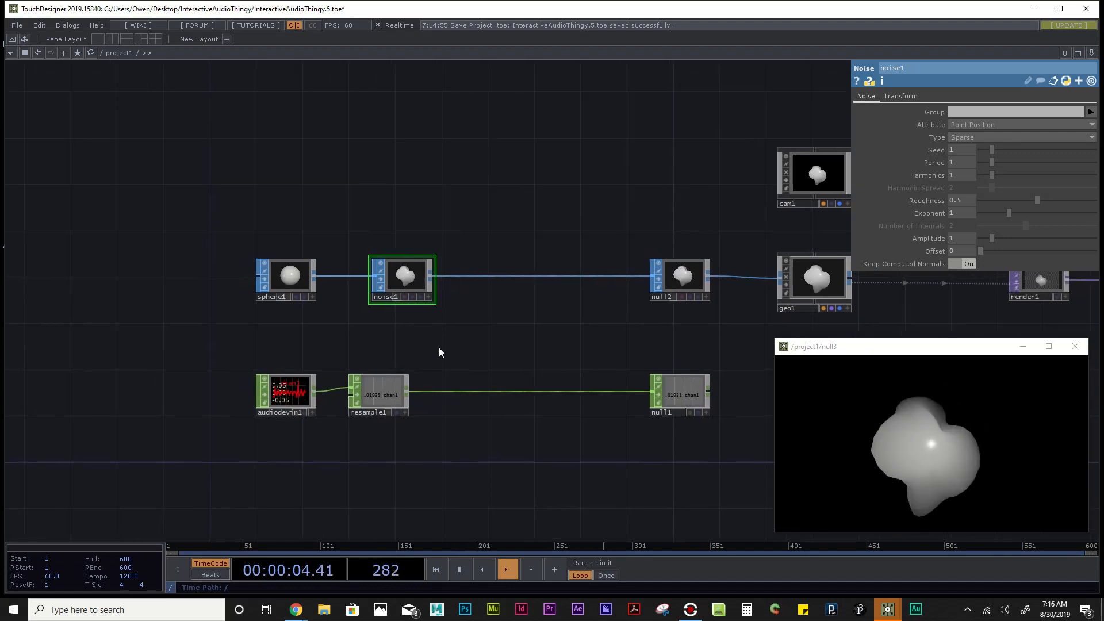
scroll(402, 327, up, 2)
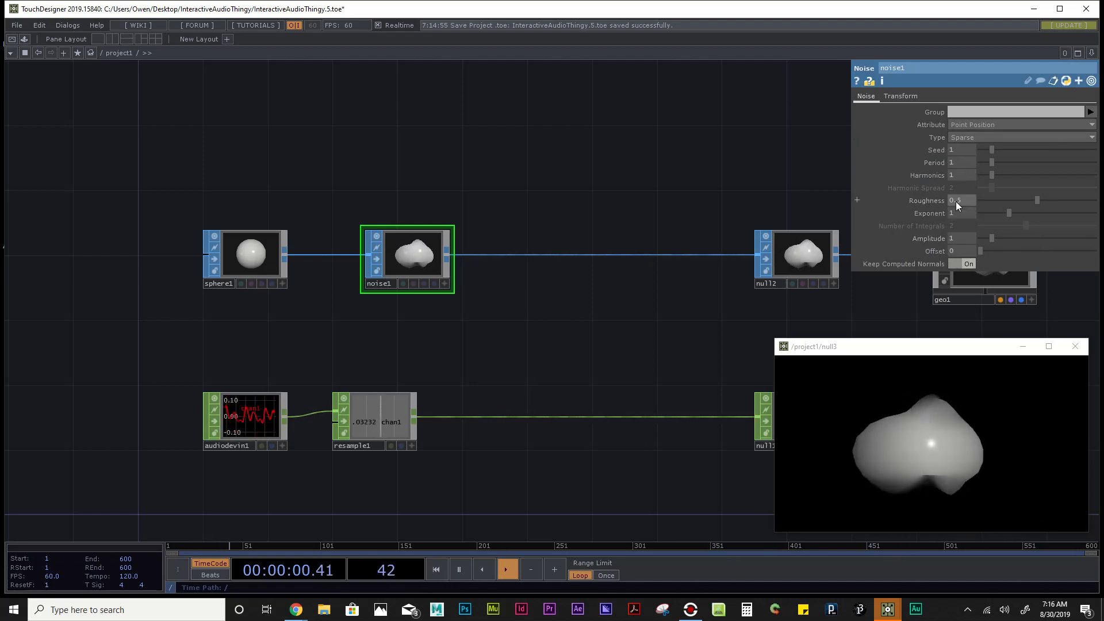
drag(1035, 202, 1068, 217)
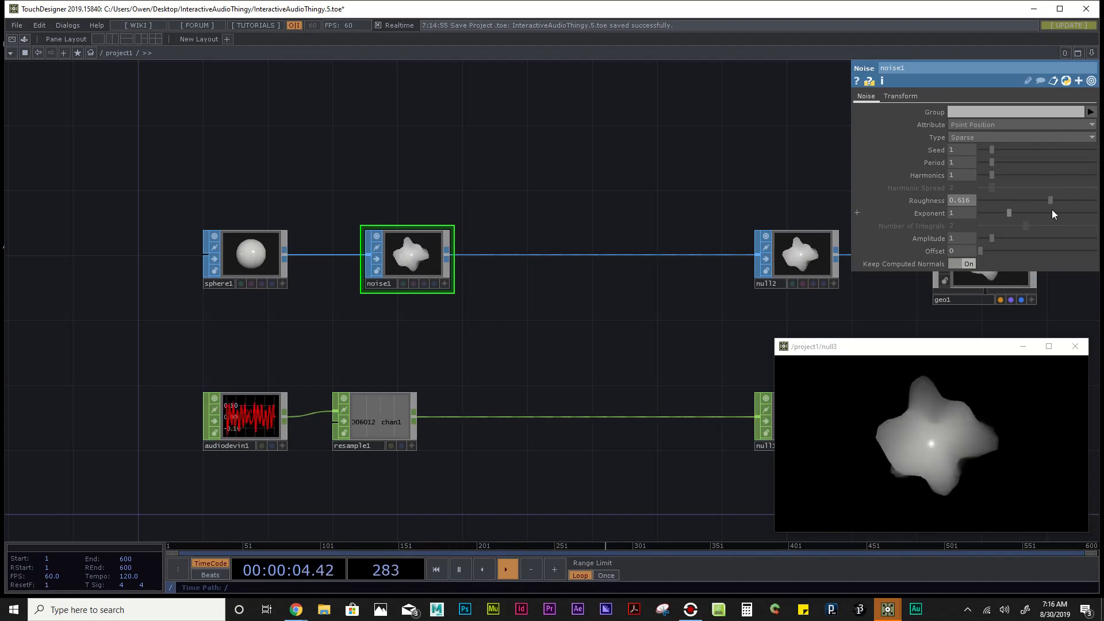
key(ctrl+z)
drag(1001, 213, 1094, 212)
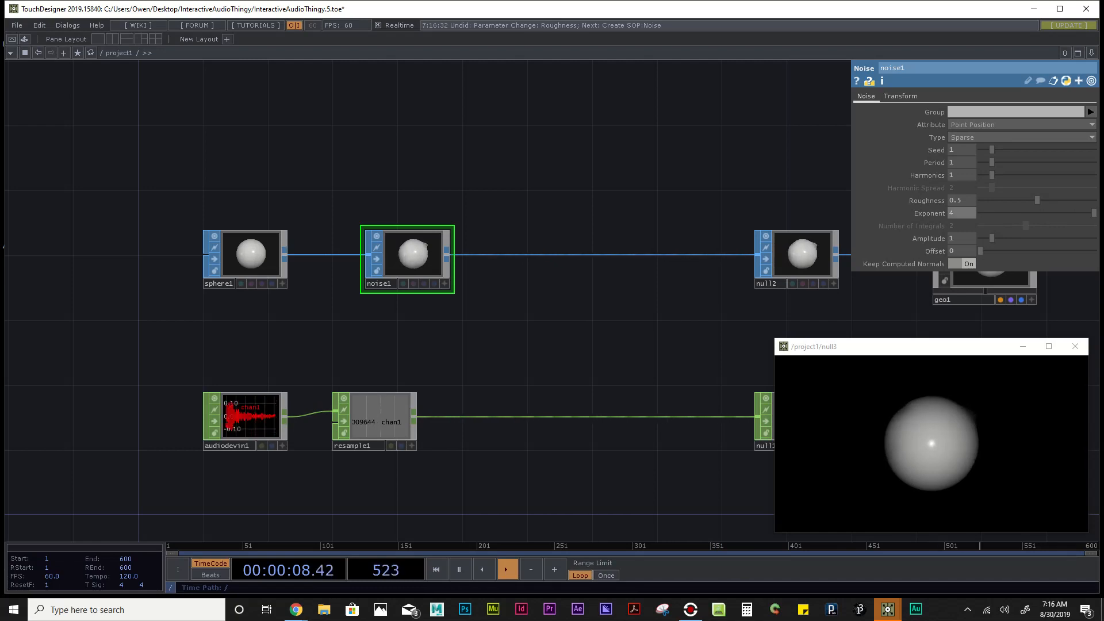
key(ctrl+z)
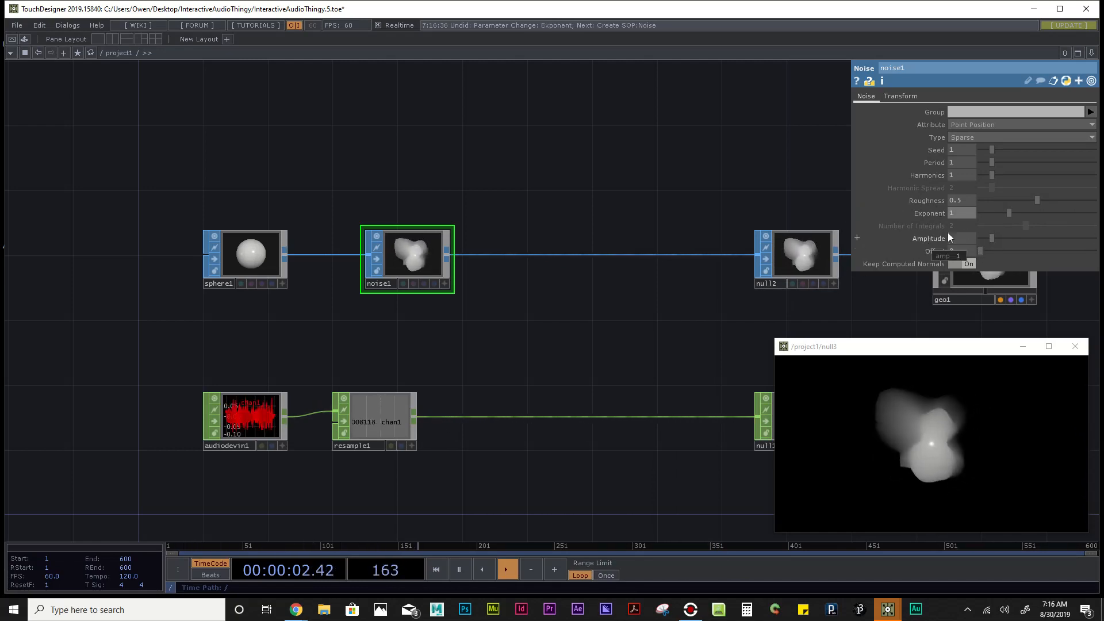
Step: Set the Noise SOP's Amplitude to 3.69 and expand that parameter to show its expression modes
drag(991, 239, 1023, 240)
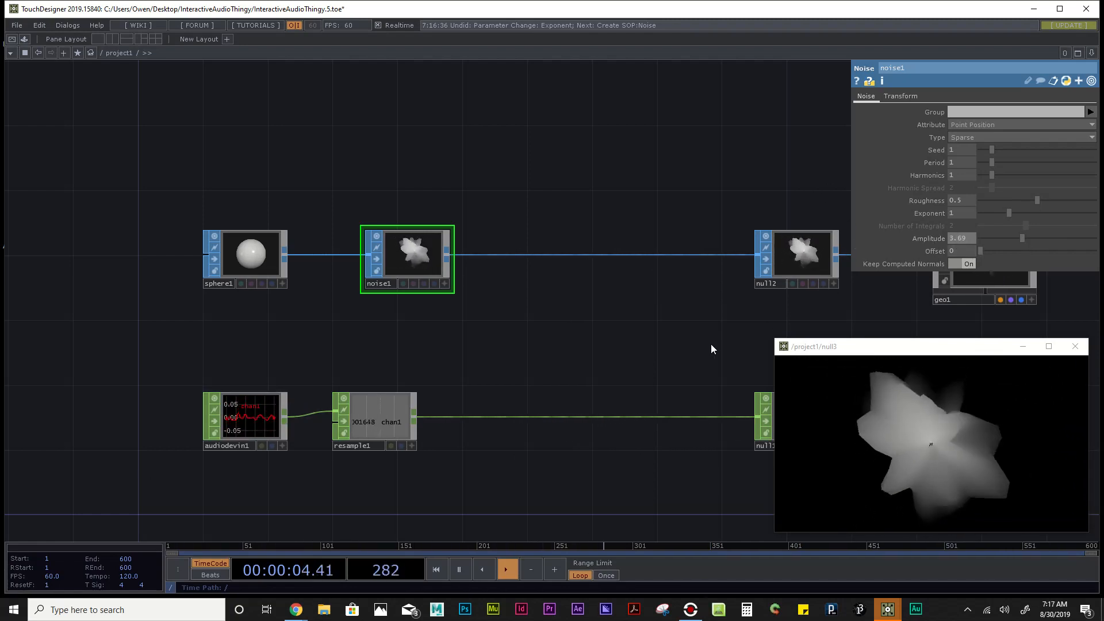
drag(695, 343, 570, 212)
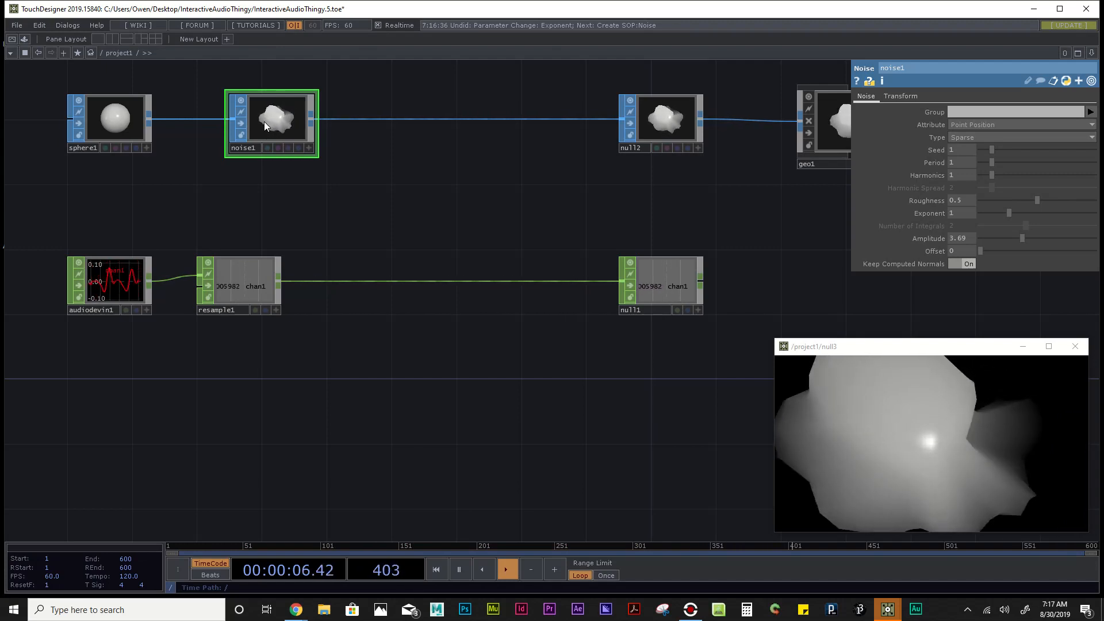
click(932, 238)
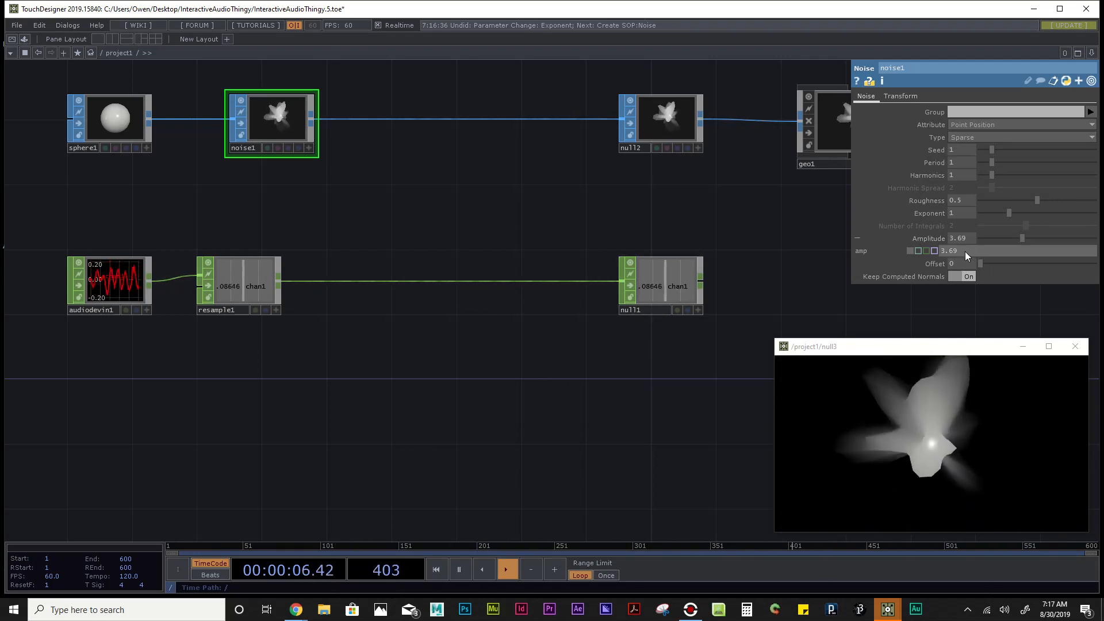
Step: Activate the audio chain's null1 viewer and link its chan1 to the Noise SOP's Amplitude as a CHOP Reference
scroll(727, 289, up, 5)
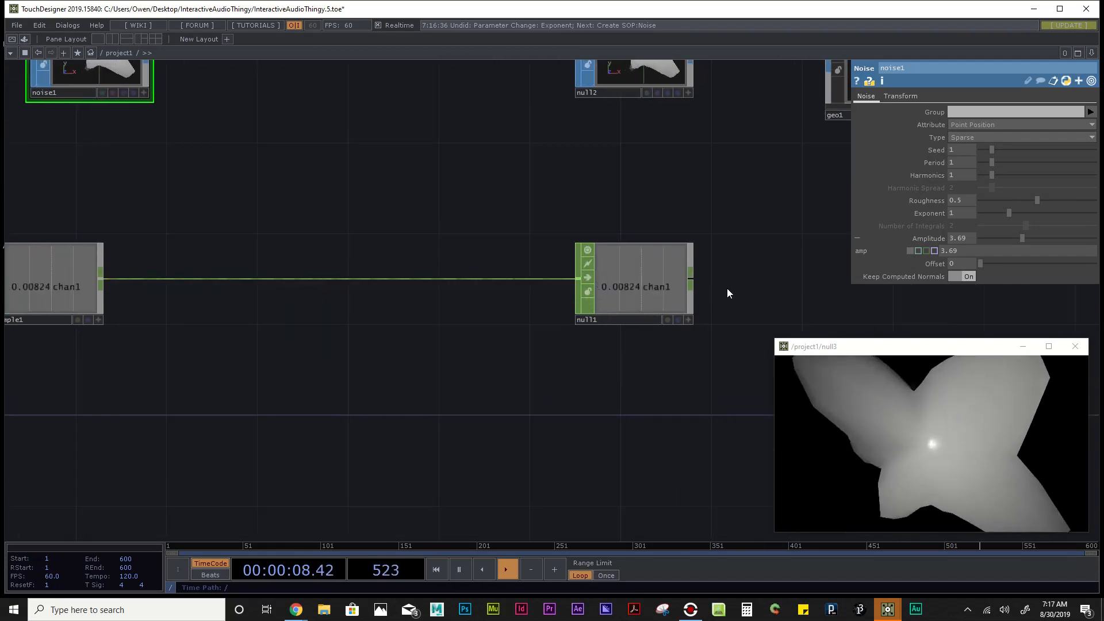
drag(695, 296, 634, 285)
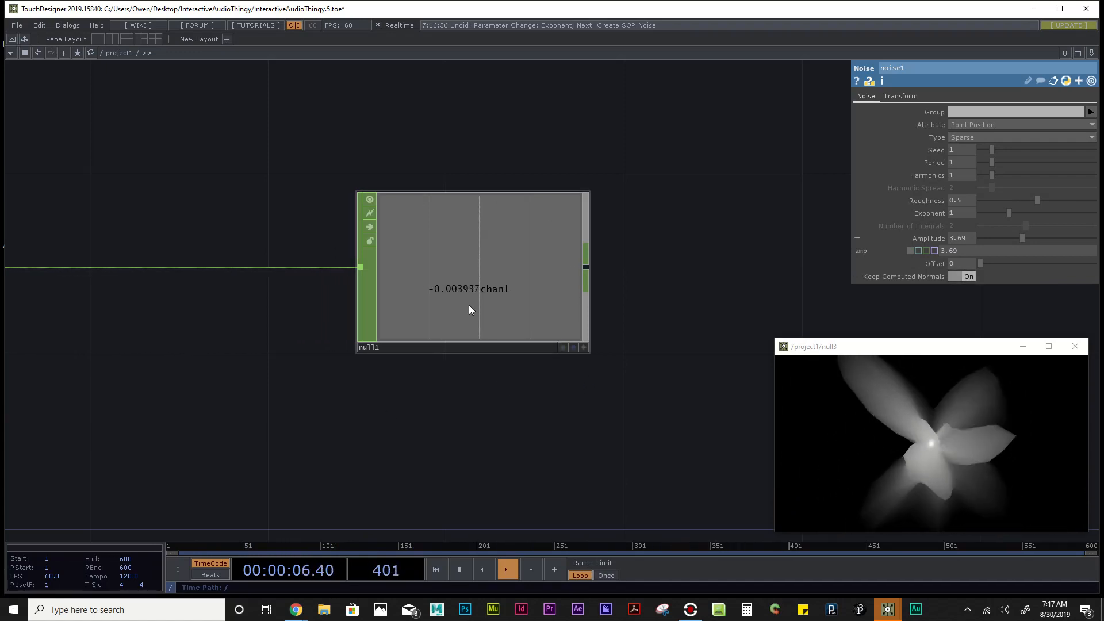
drag(475, 299, 440, 299)
drag(382, 320, 430, 319)
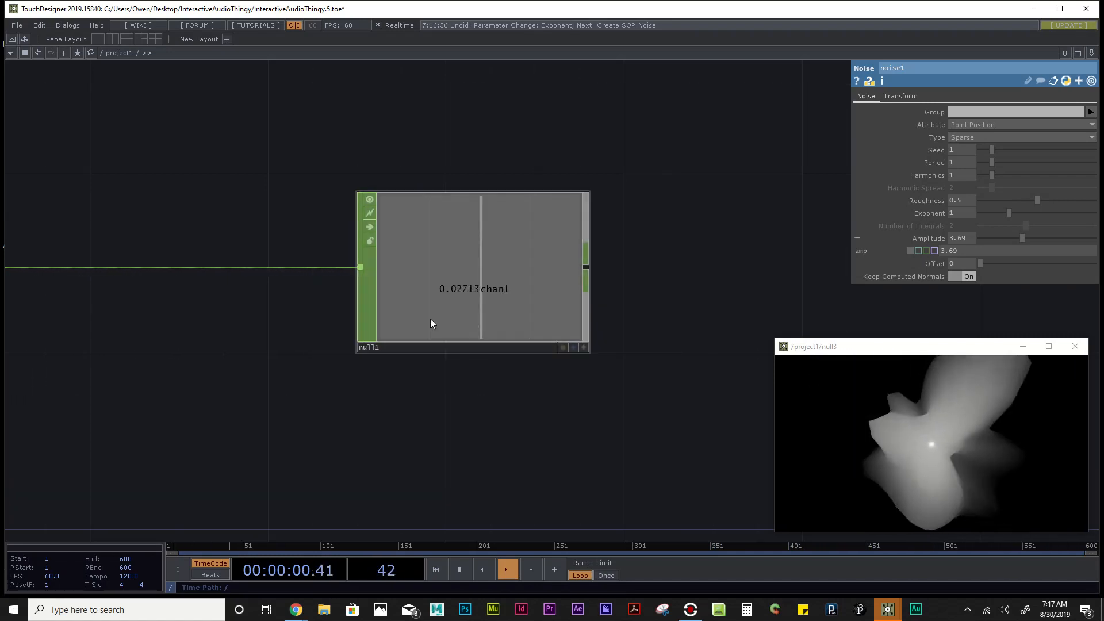
scroll(600, 344, up, 2)
scroll(581, 353, up, 1)
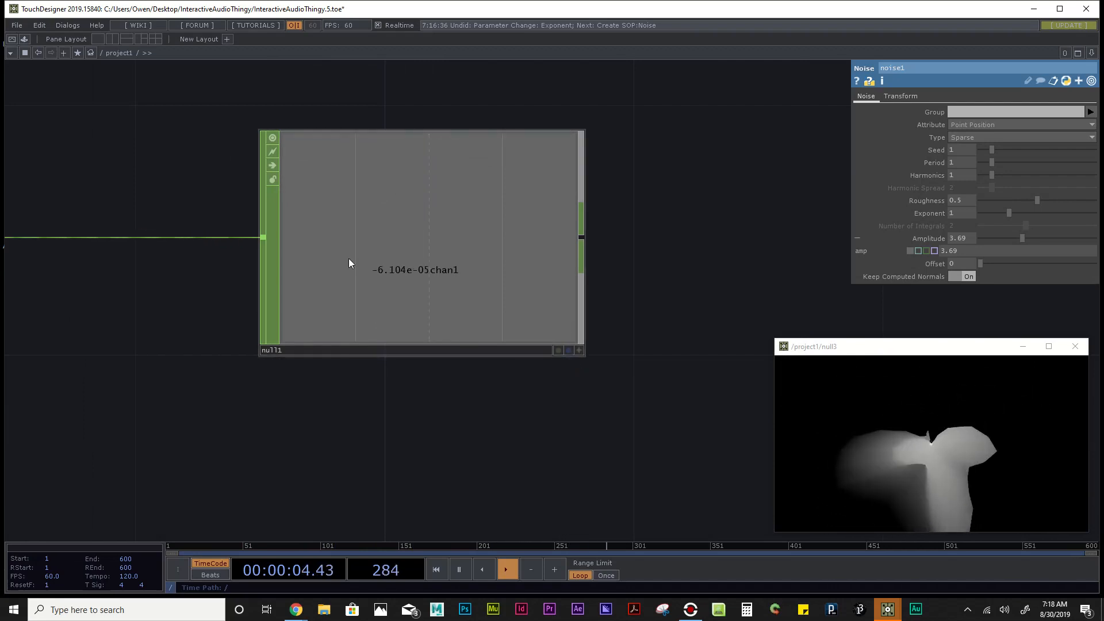
click(580, 350)
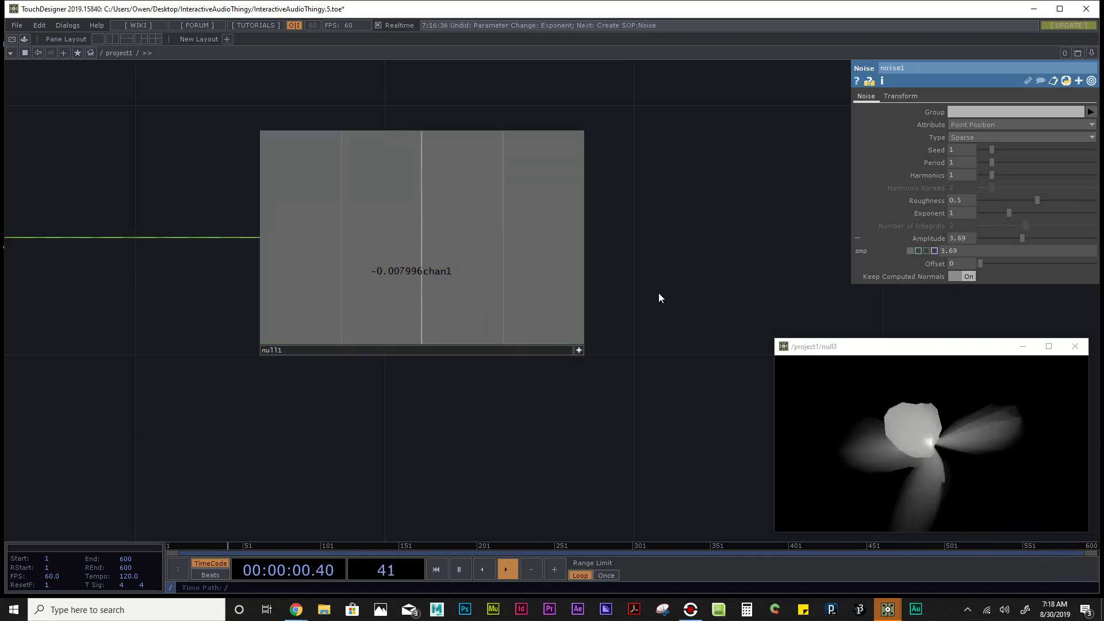
drag(387, 246, 835, 238)
mouse_move(975, 264)
mouse_down()
mouse_move(988, 253)
mouse_move(968, 237)
mouse_move(968, 251)
mouse_move(978, 249)
mouse_up()
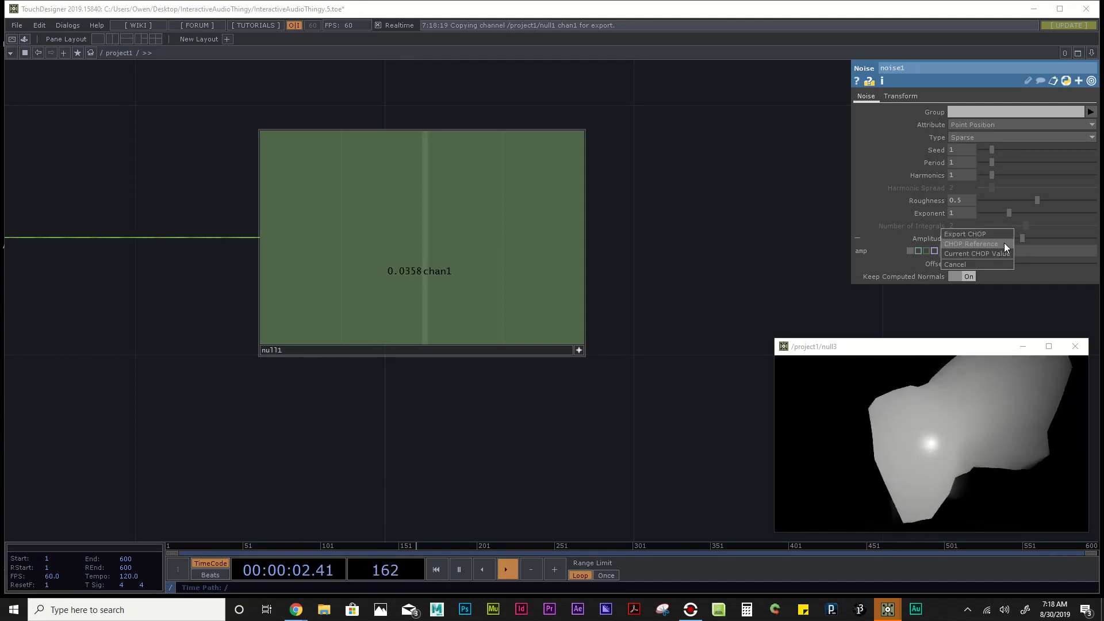
click(1003, 243)
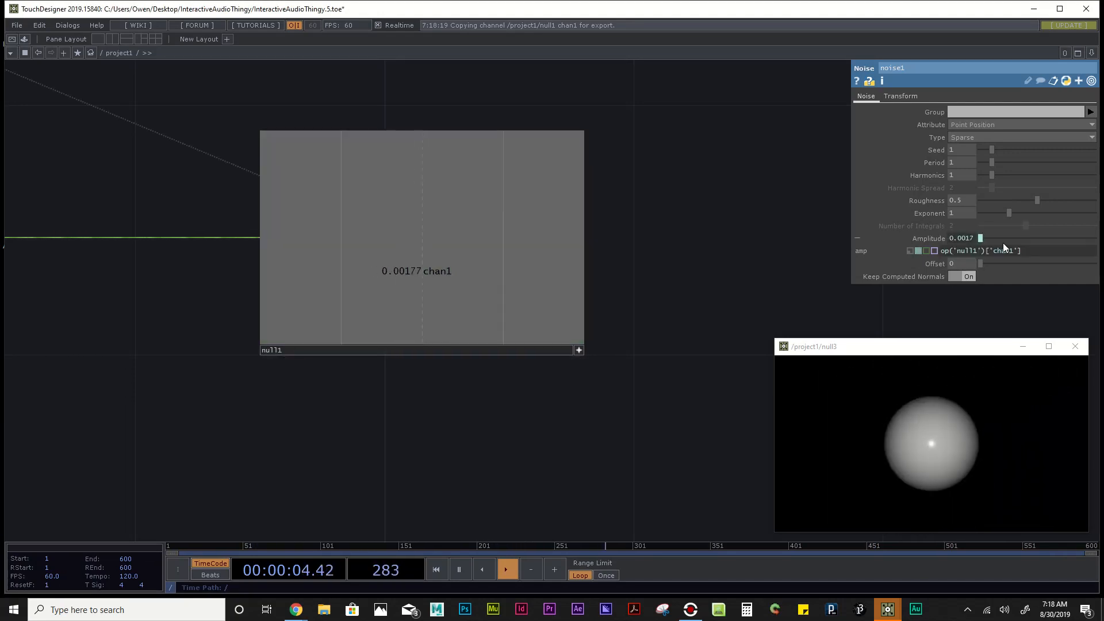
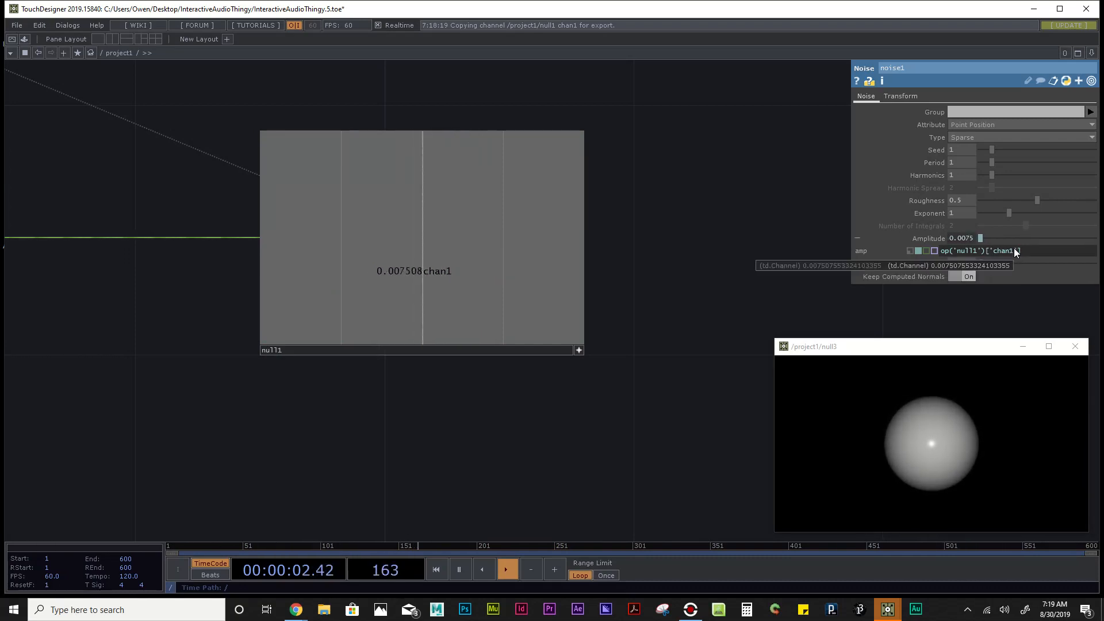
Step: Try replacing 'chan1' with index 0 in the Amplitude expression, undo it, and switch Amplitude back to its constant mode
drag(1017, 251, 992, 257)
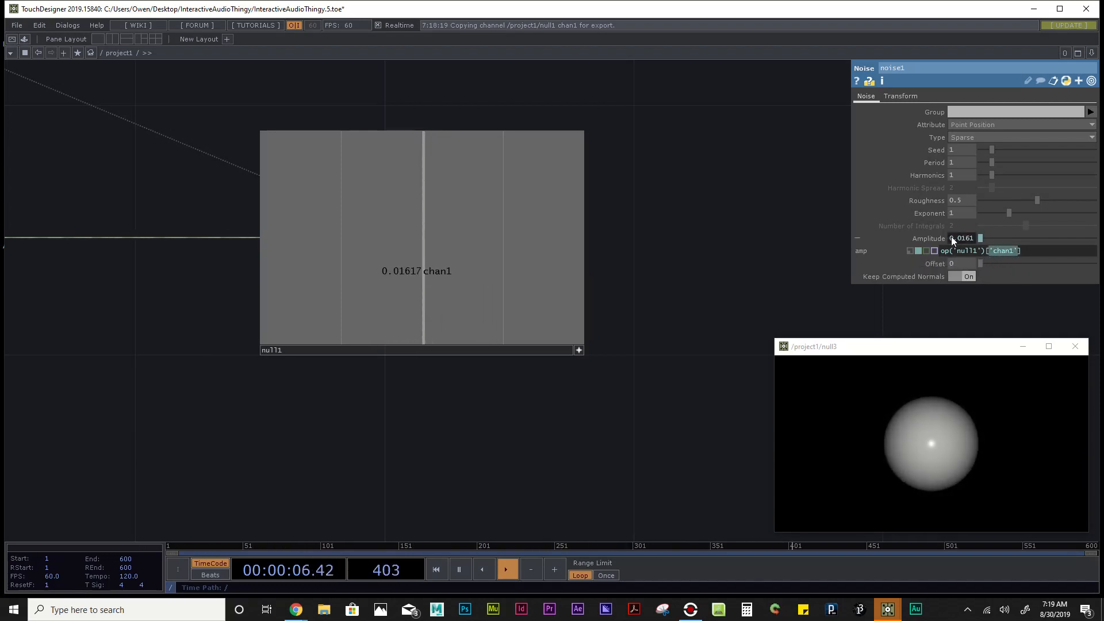
click(989, 253)
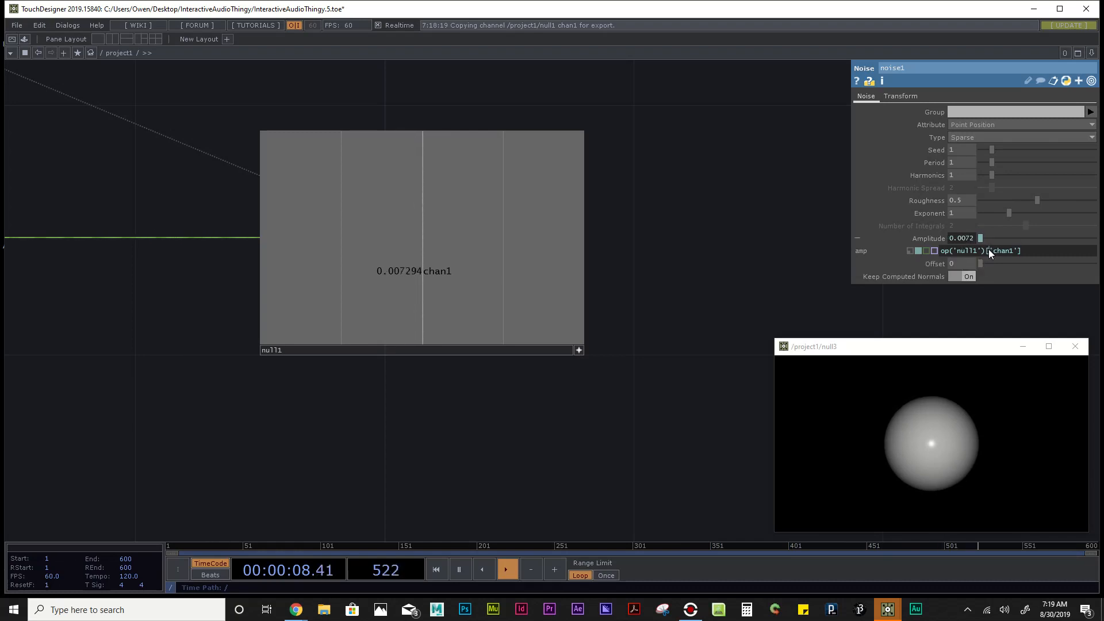
drag(989, 250, 1016, 250)
text(0)
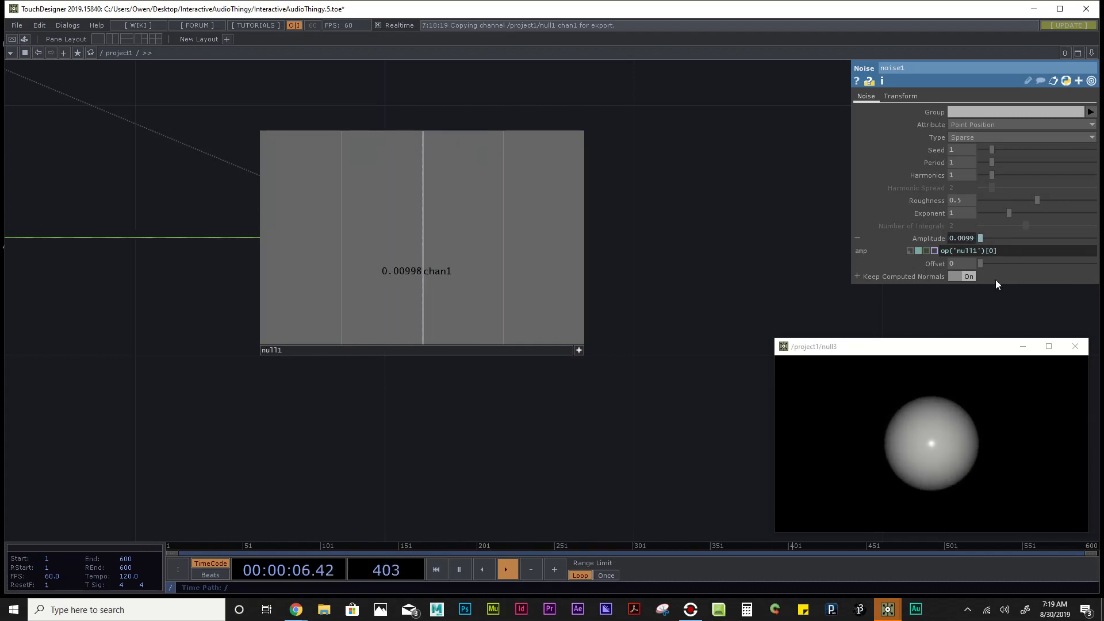
key(ctrl+z)
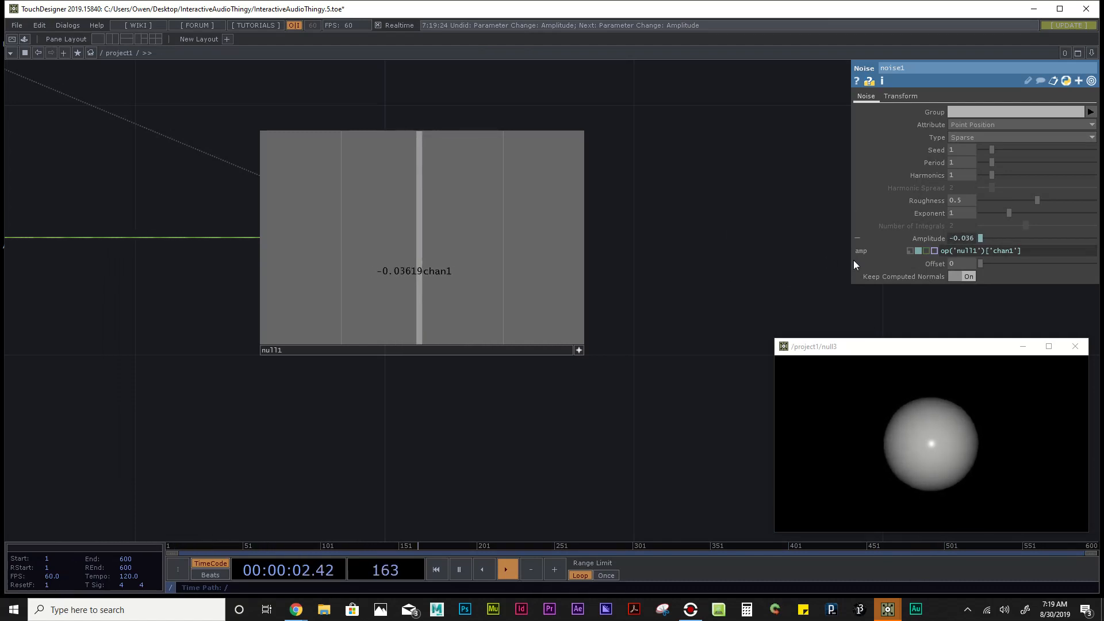
click(910, 251)
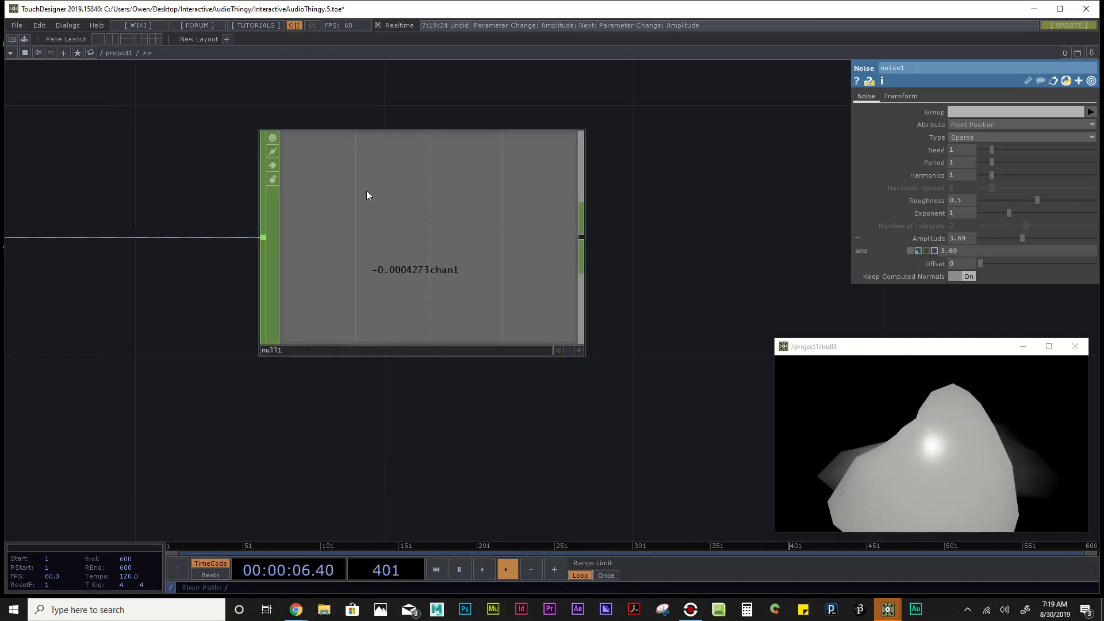
Step: Select the Noise SOP noise1 to show its parameters and make the audio chain's null1 viewer active
click(387, 257)
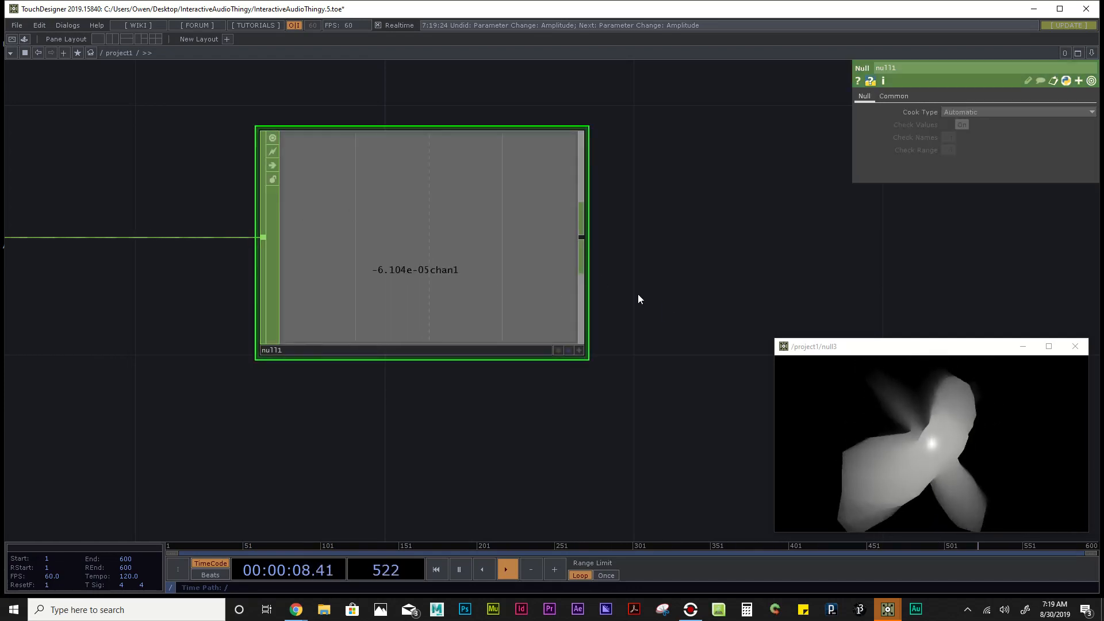
scroll(650, 302, down, 5)
drag(530, 122, 658, 299)
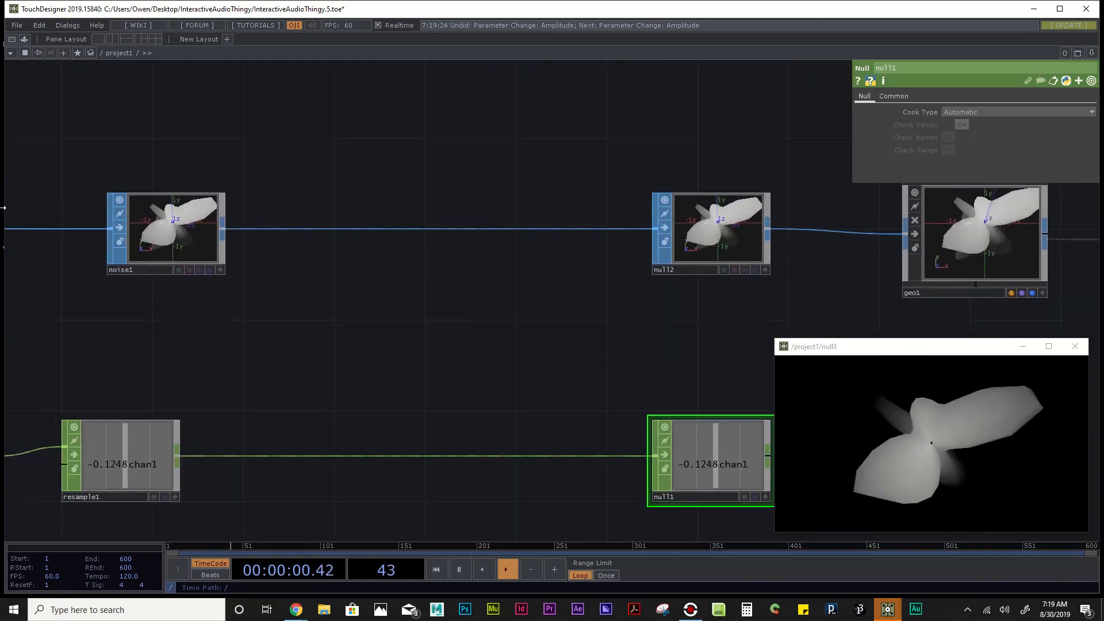
scroll(154, 296, down, 3)
click(164, 248)
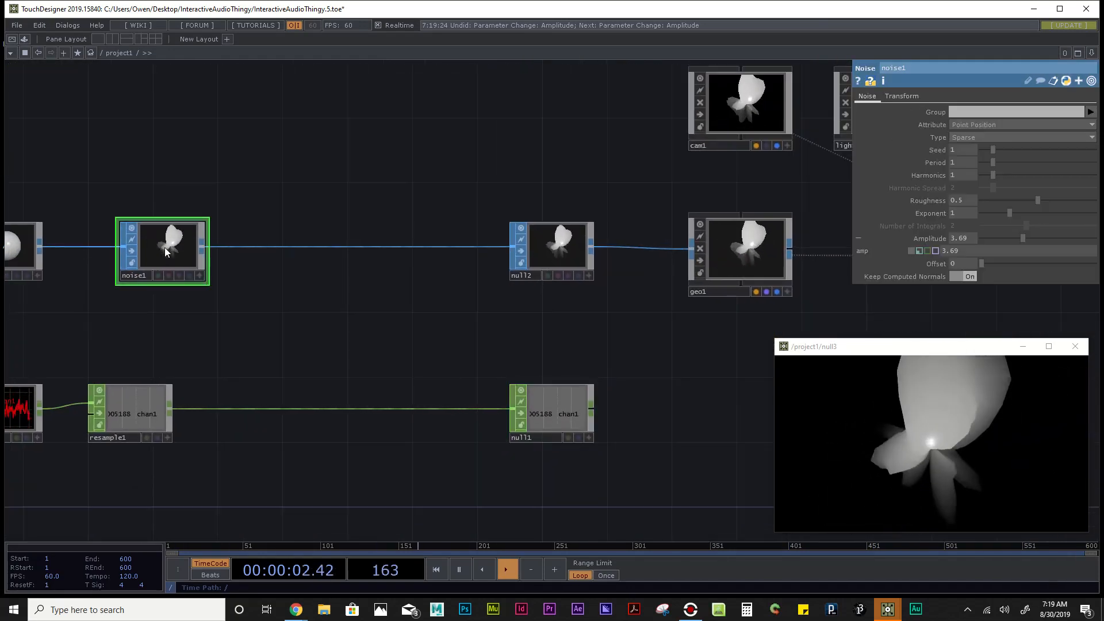
scroll(590, 425, up, 6)
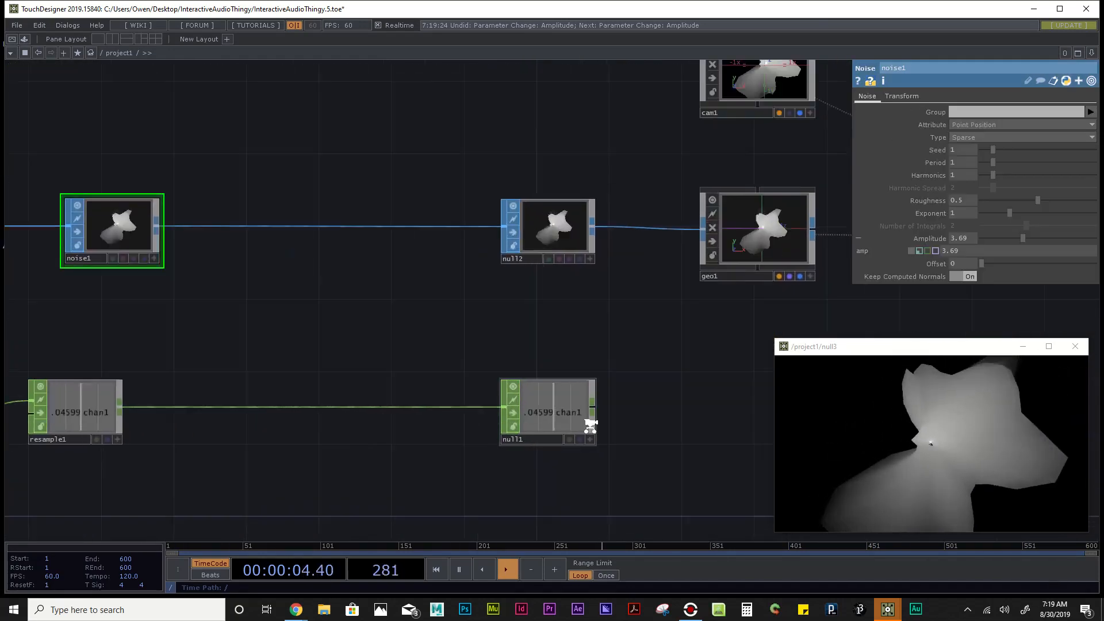
scroll(582, 494, up, 4)
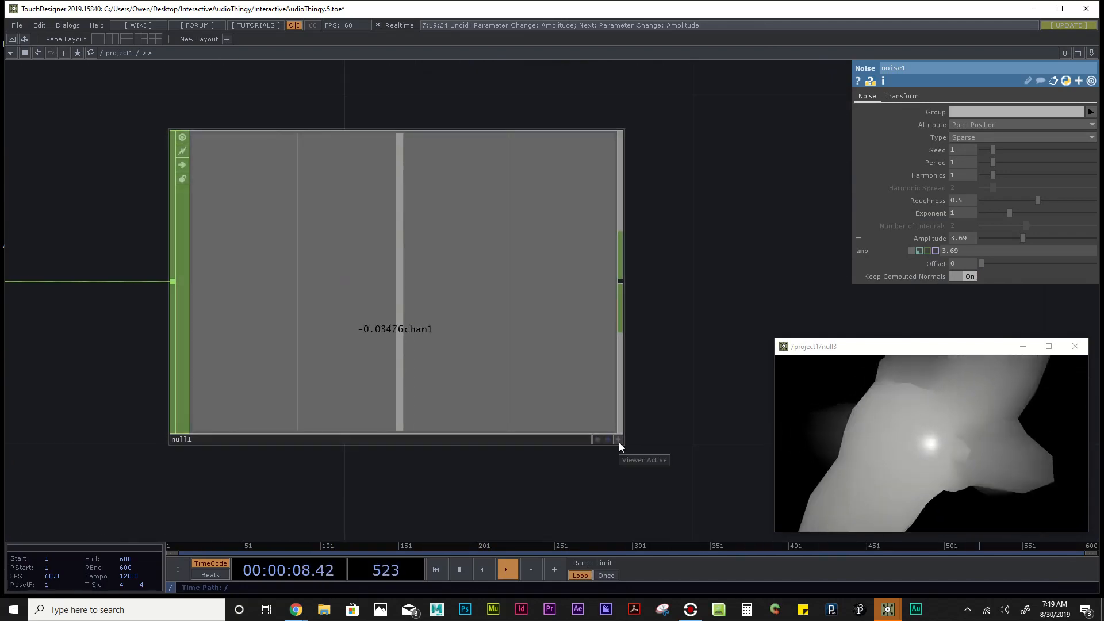
scroll(619, 441, up, 4)
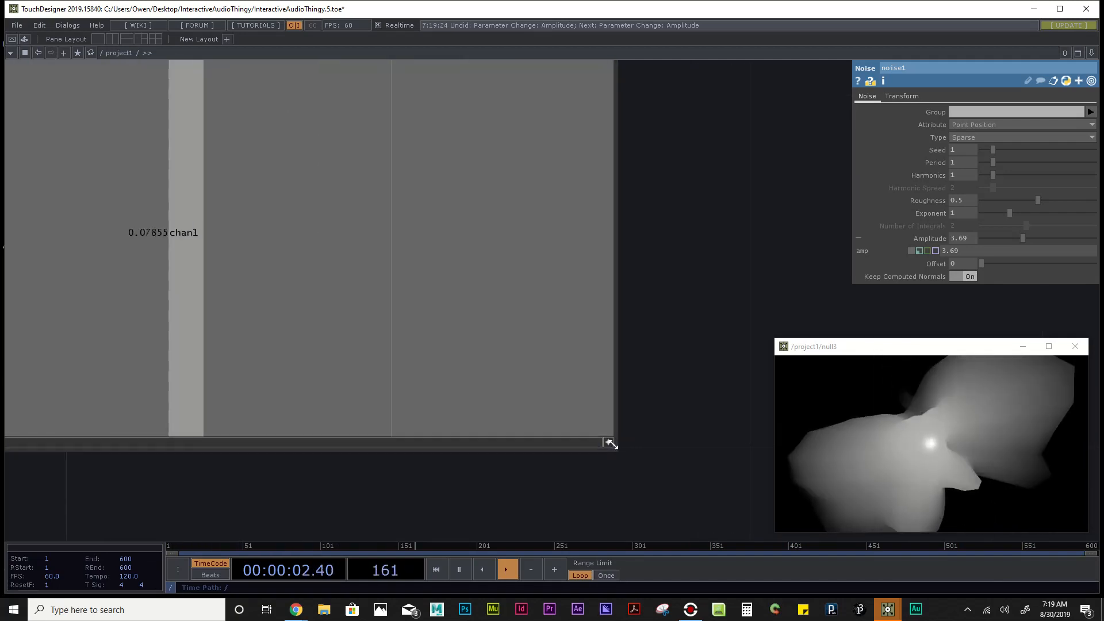
scroll(632, 440, down, 4)
scroll(755, 489, down, 4)
scroll(254, 206, down, 6)
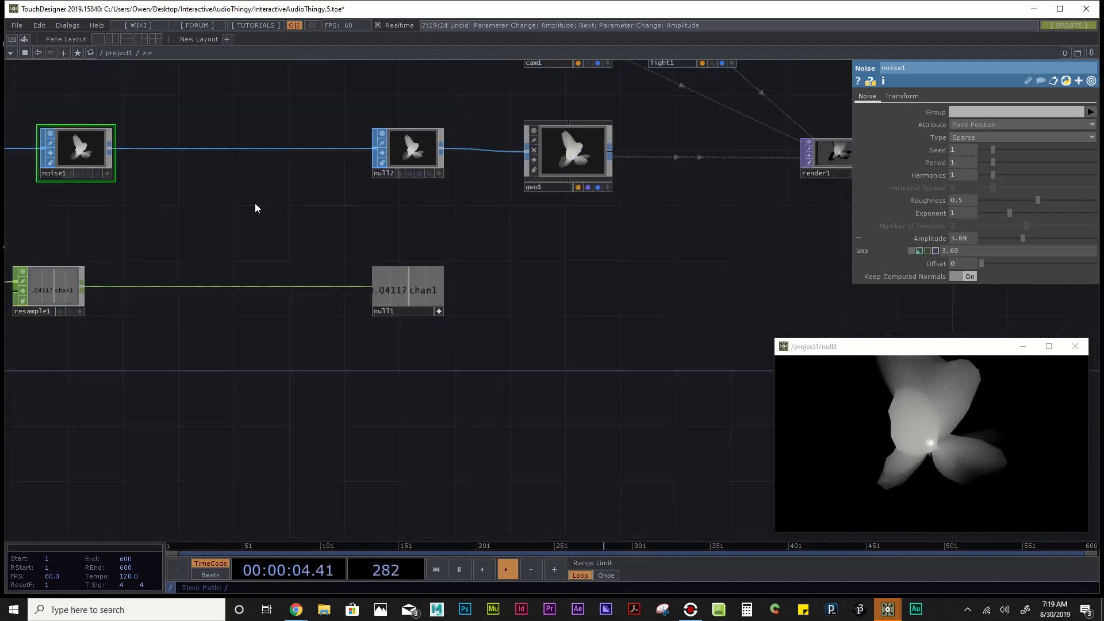
Step: Link null1's chan1 to the Noise SOP's Amplitude as a CHOP Reference
drag(189, 204, 253, 251)
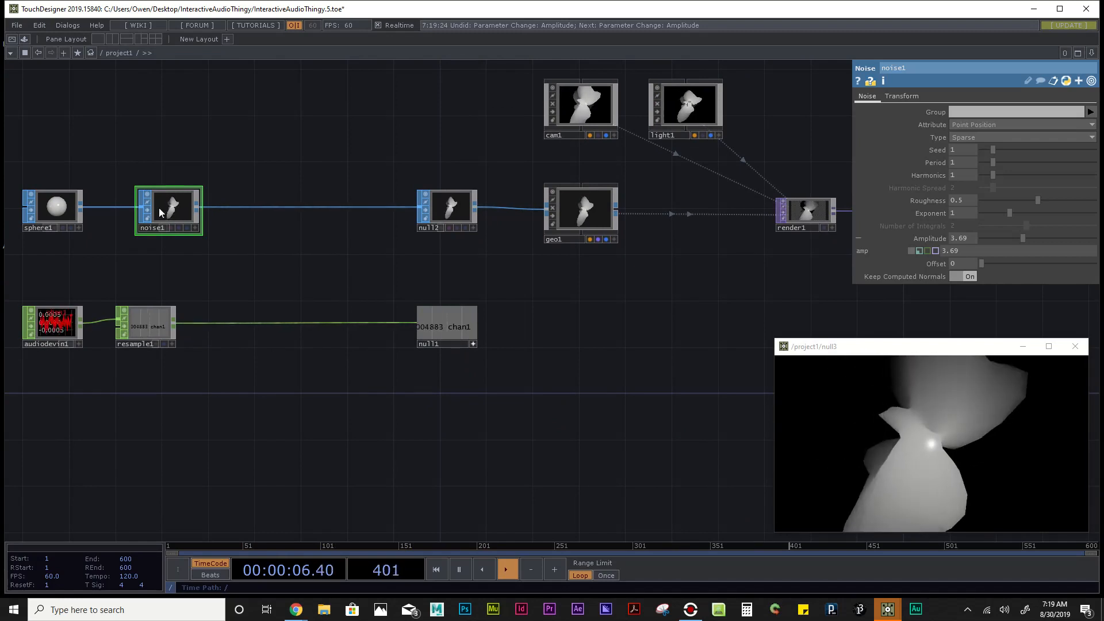
scroll(420, 354, up, 5)
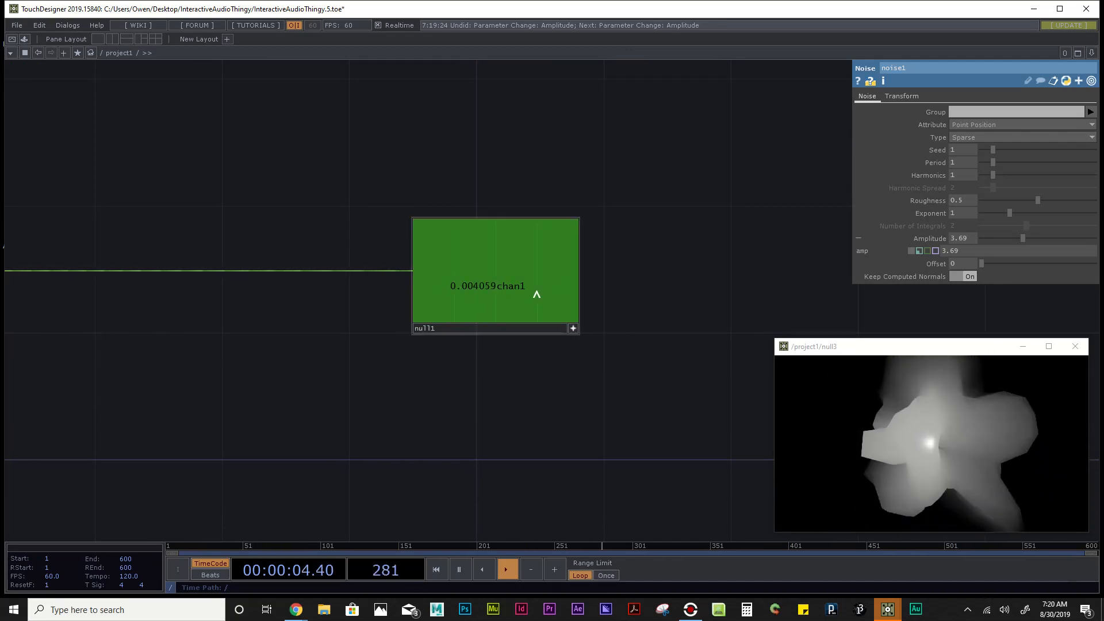
drag(534, 291, 974, 237)
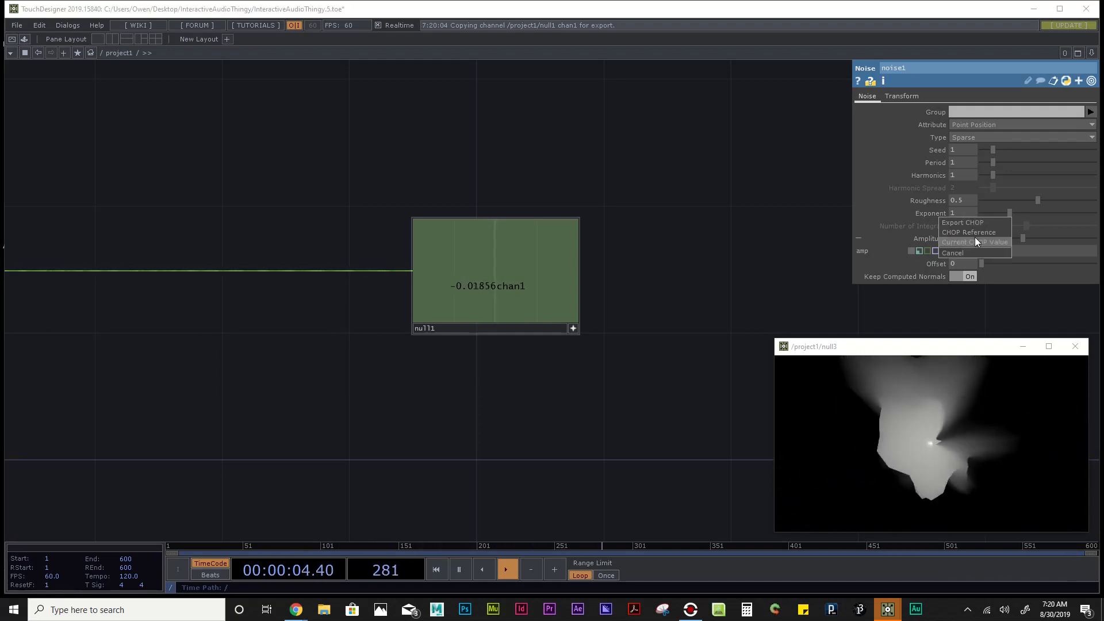
click(980, 231)
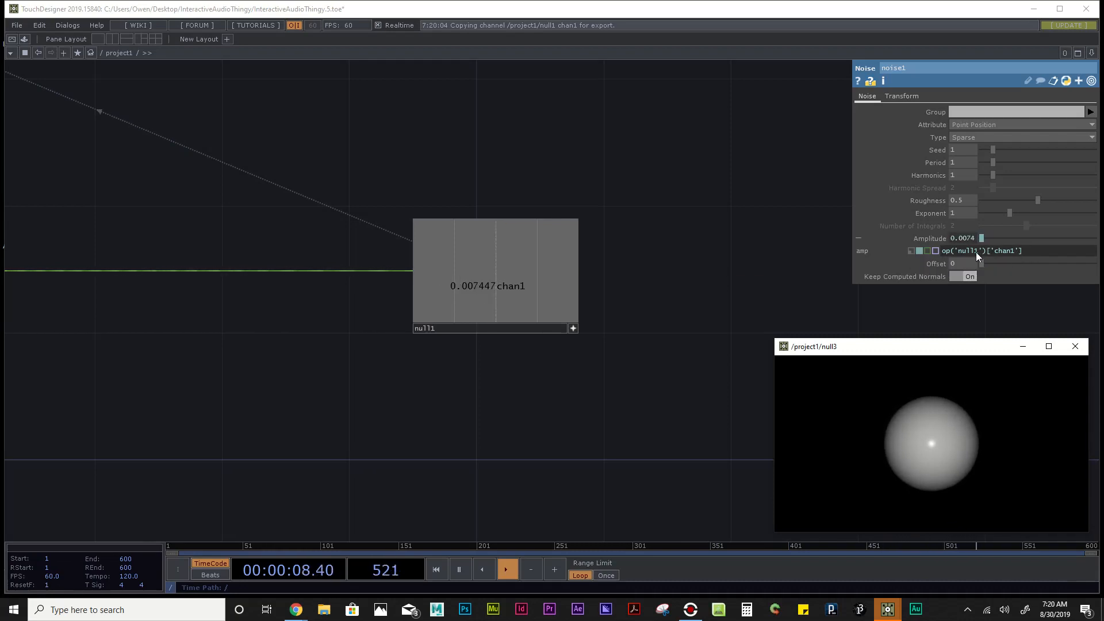
Step: Try multiplying the Amplitude expression op('null1')['chan1'] by 10, and remove the factor again
click(1048, 250)
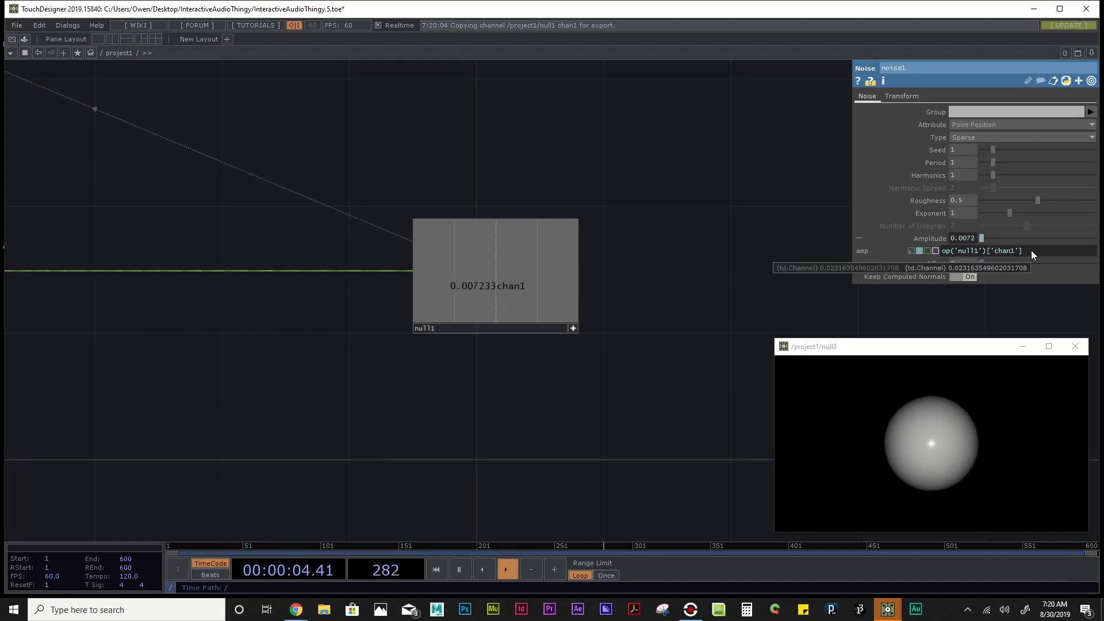
text(*)
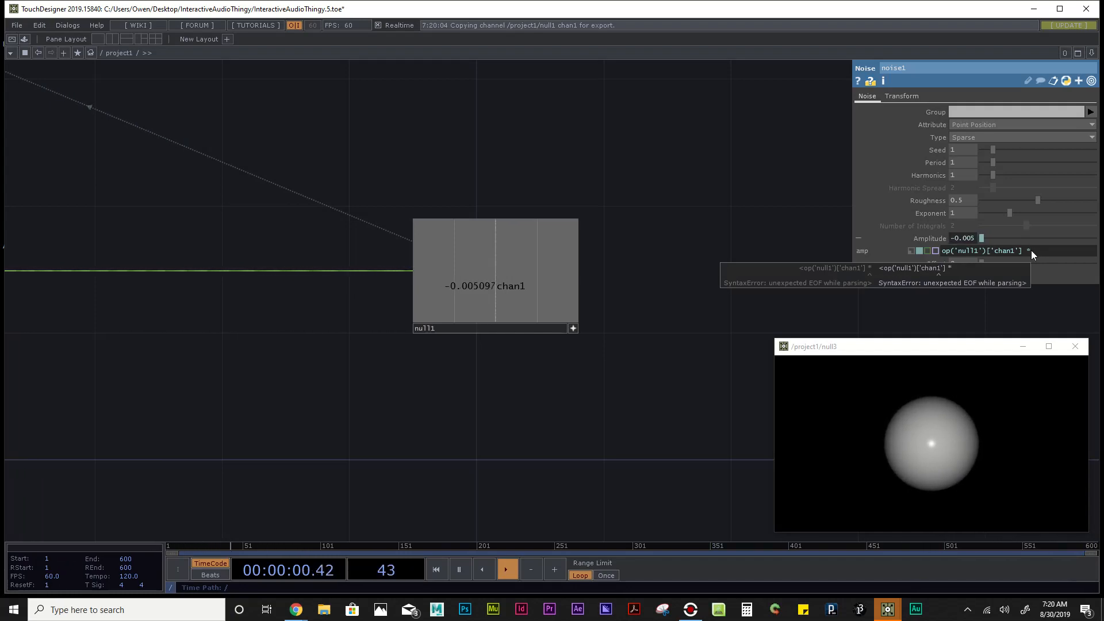
text( 10)
key(Return)
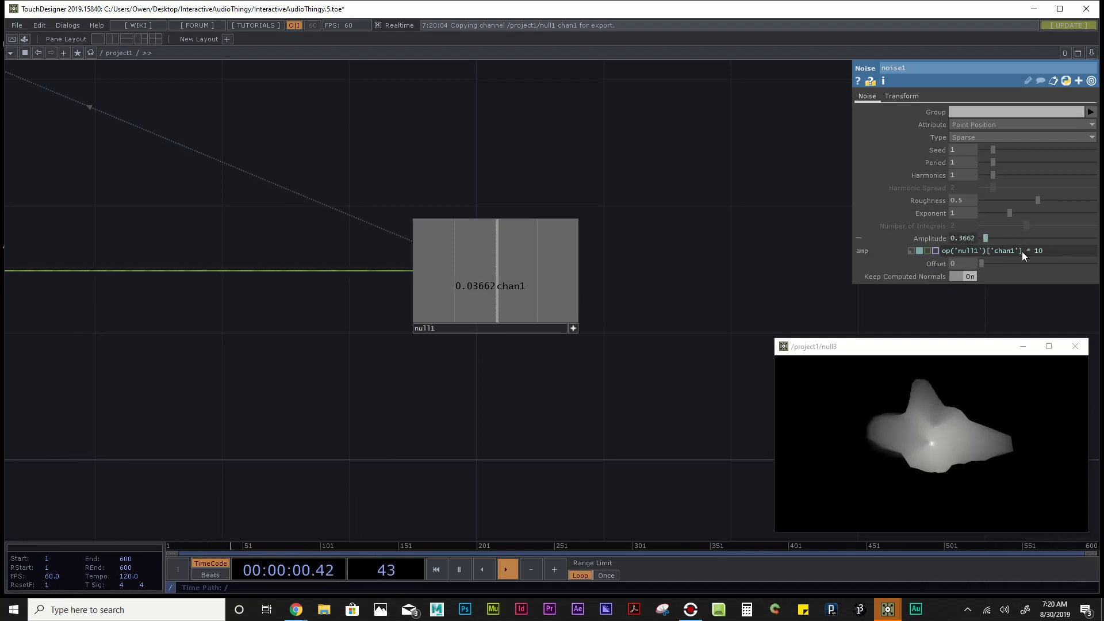
drag(1027, 251, 1067, 249)
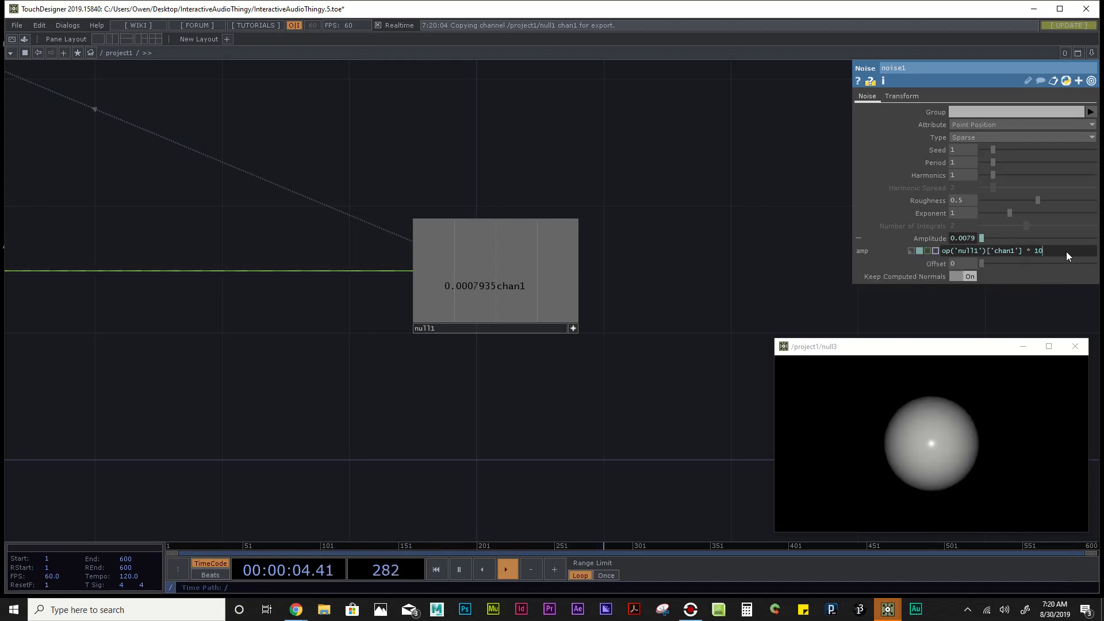
click(1066, 250)
drag(1026, 251, 1042, 252)
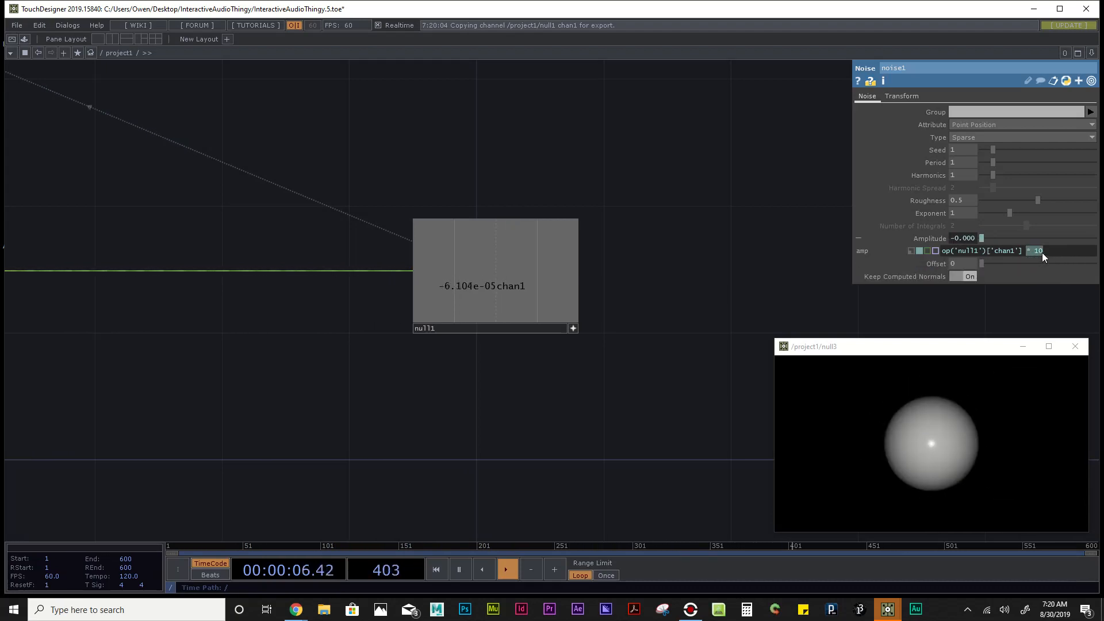
key(BackSpace)
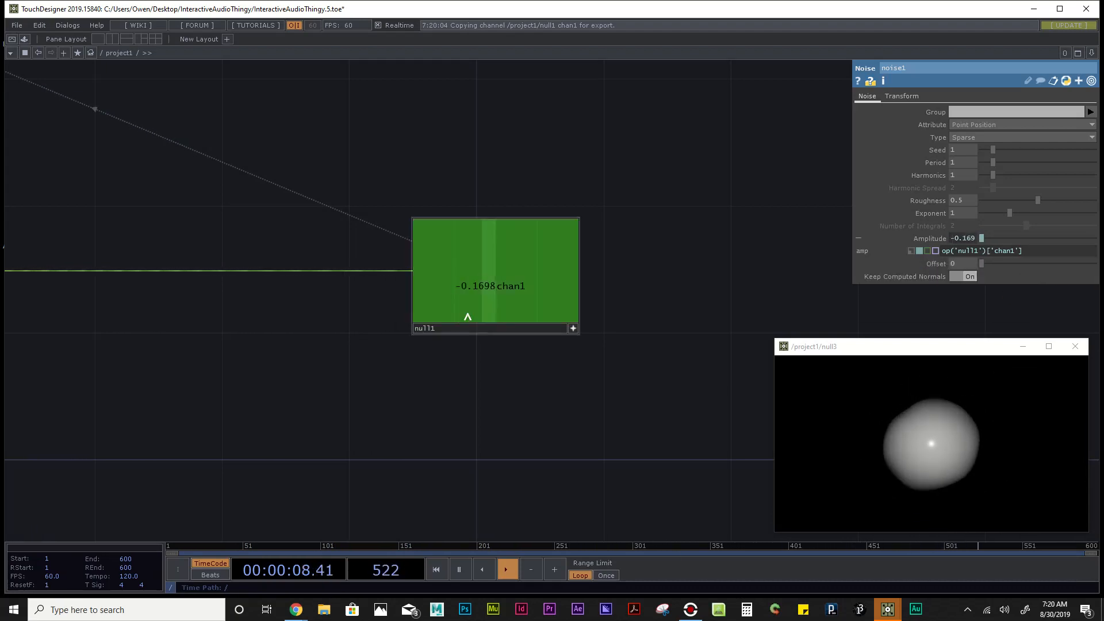
Step: Collapse the Noise SOP's Amplitude expression row and deactivate the null1 viewer
scroll(586, 387, down, 3)
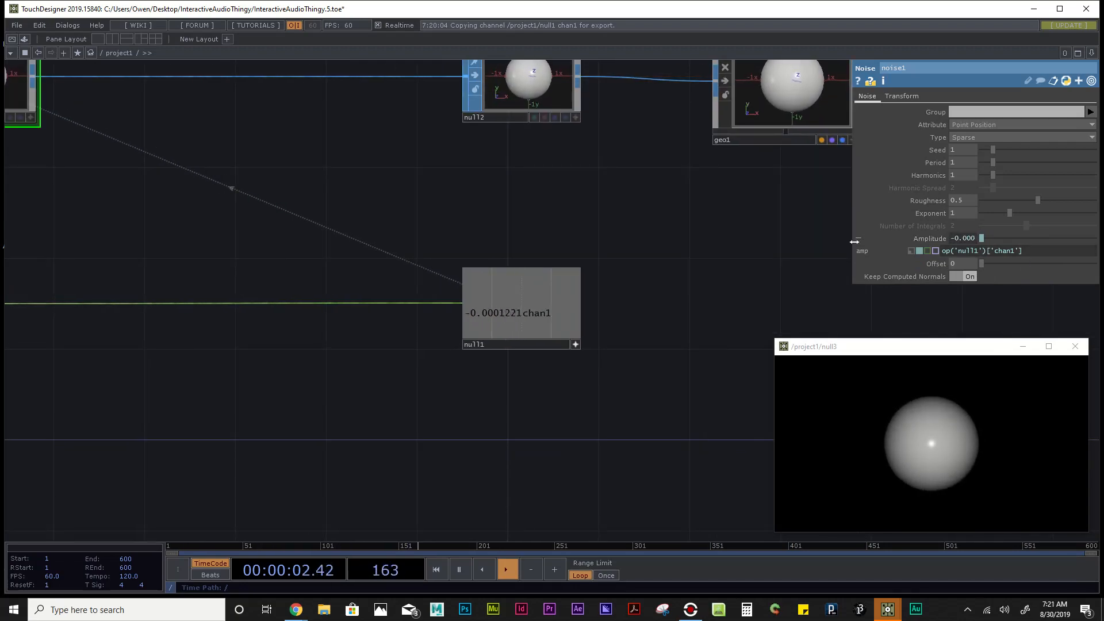
scroll(707, 291, down, 5)
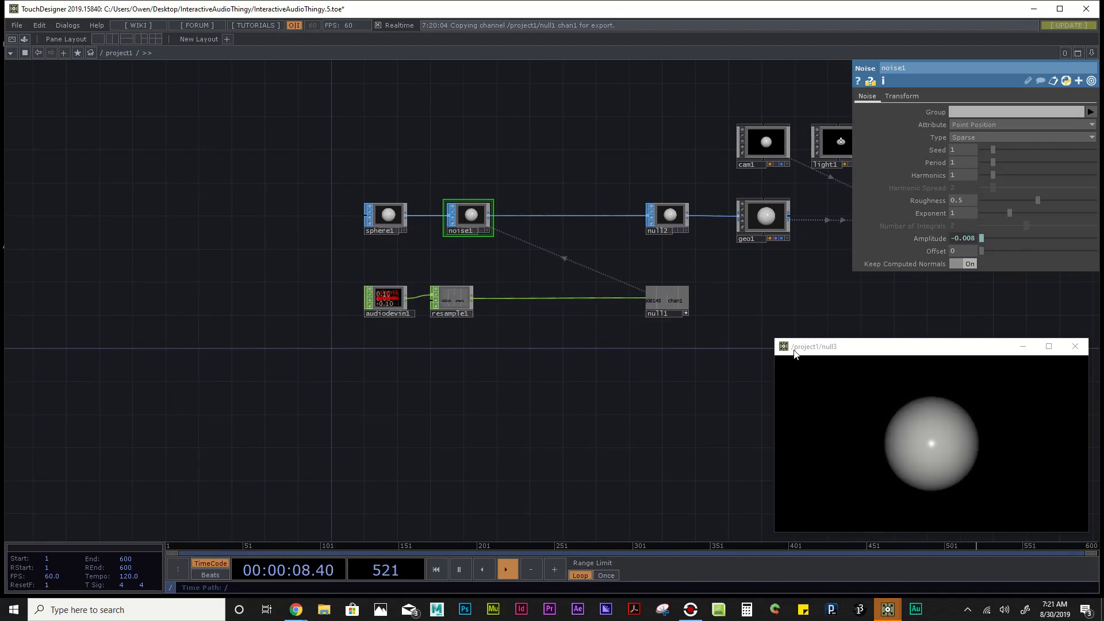
scroll(716, 318, up, 5)
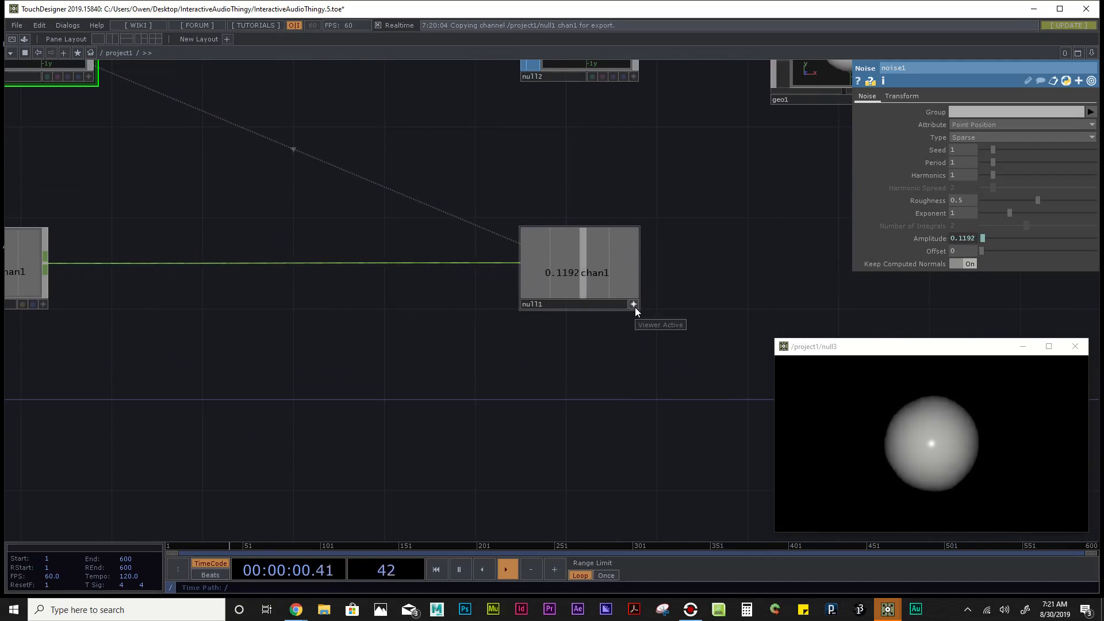
scroll(635, 308, down, 5)
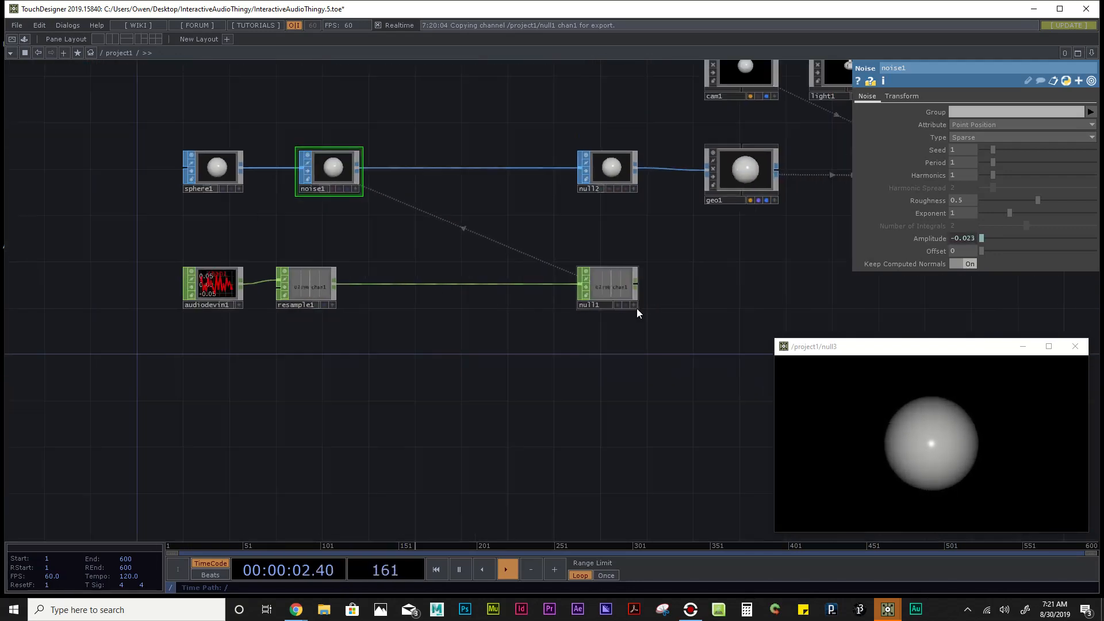
Step: Examine the live channel value in resample1 alongside the incoming audiodevin1 signal
drag(370, 326, 430, 322)
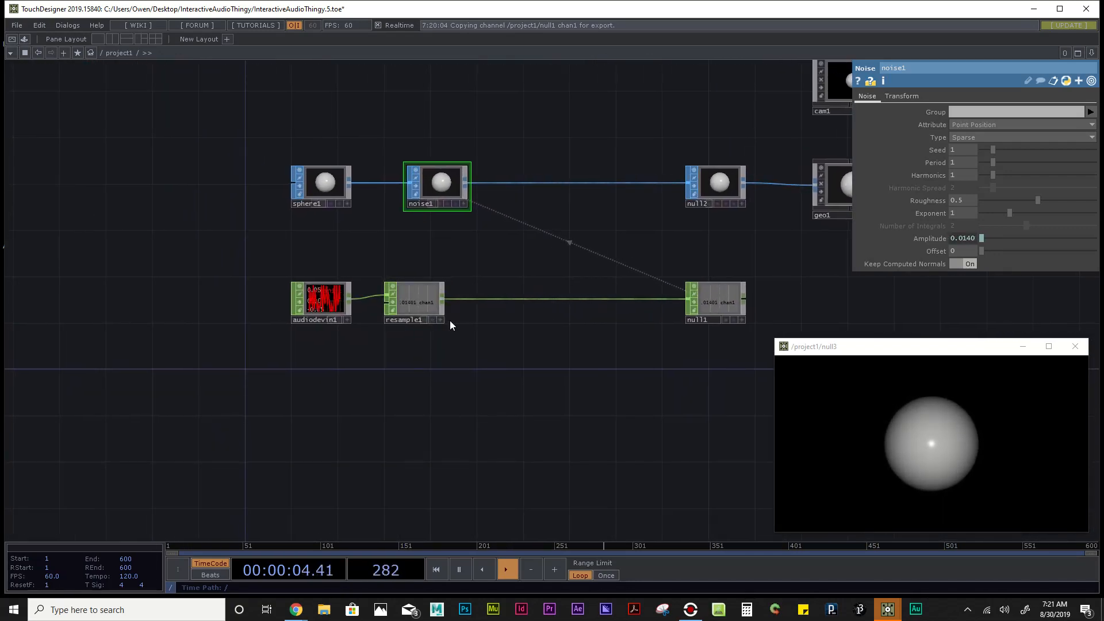
scroll(407, 298, up, 4)
scroll(407, 298, up, 2)
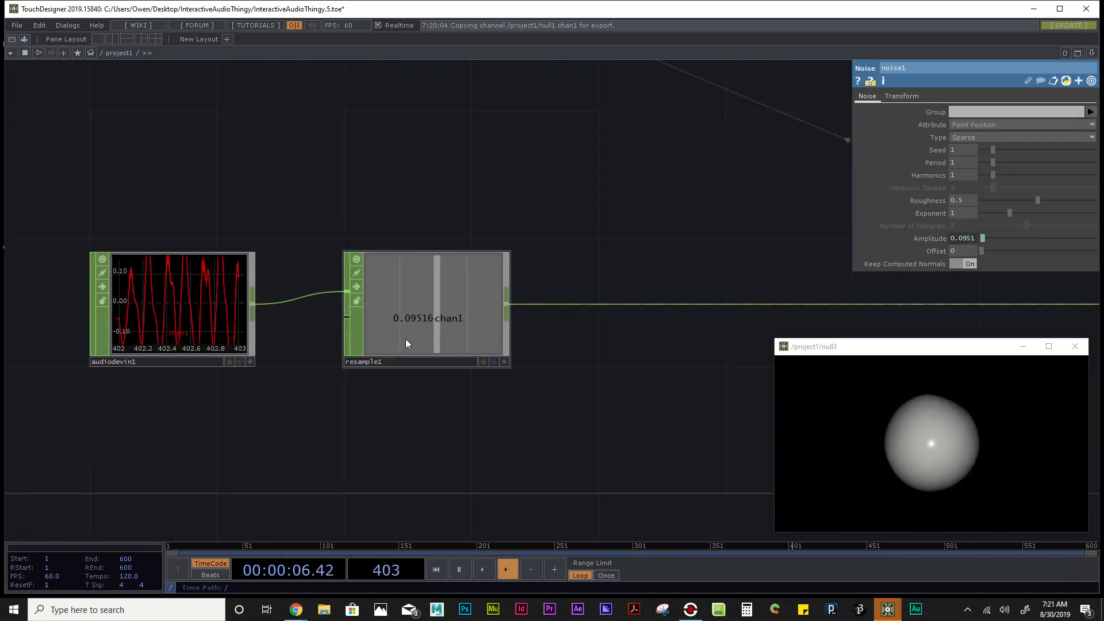
scroll(410, 340, down, 3)
scroll(409, 340, down, 2)
scroll(409, 338, up, 5)
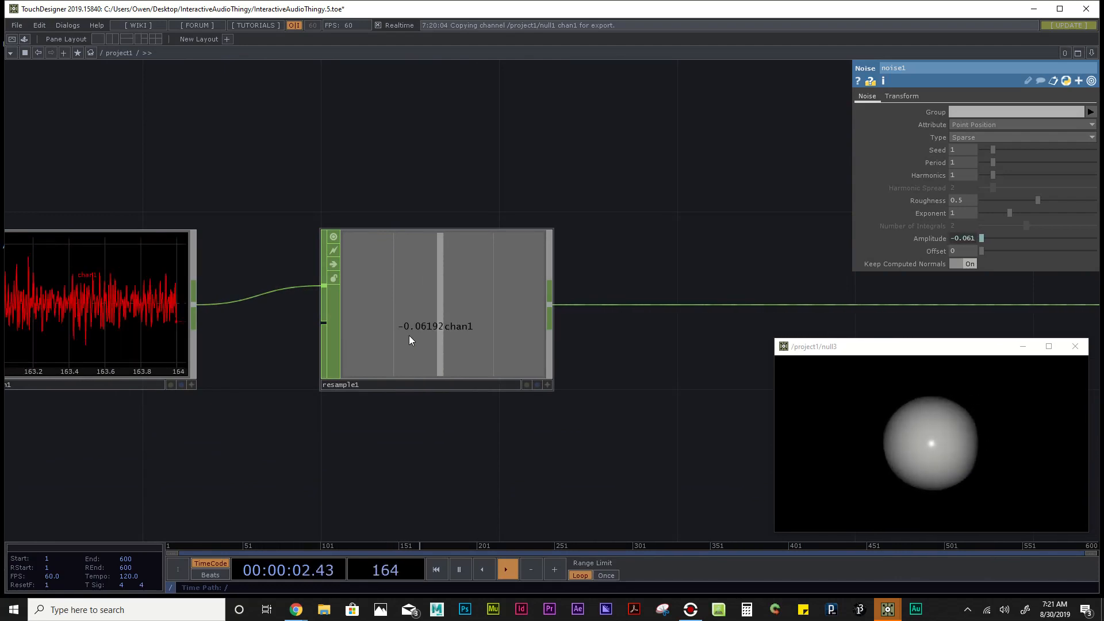
scroll(409, 335, down, 2)
scroll(409, 336, down, 2)
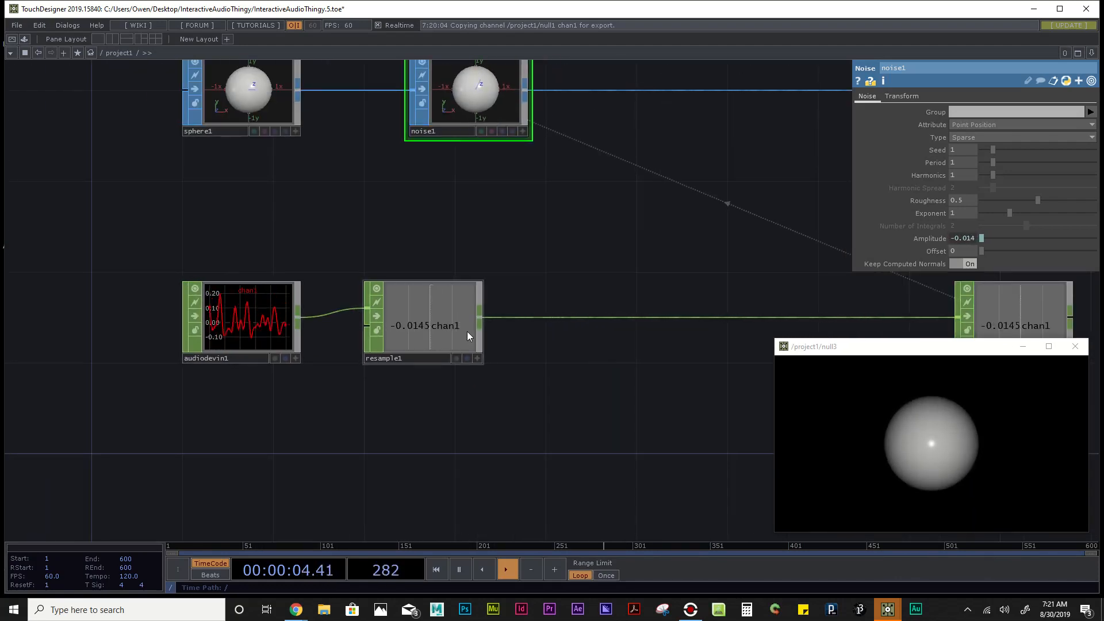
Step: Insert a Math CHOP on the wire between resample1 and null1, placed just after resample1
drag(588, 353, 448, 371)
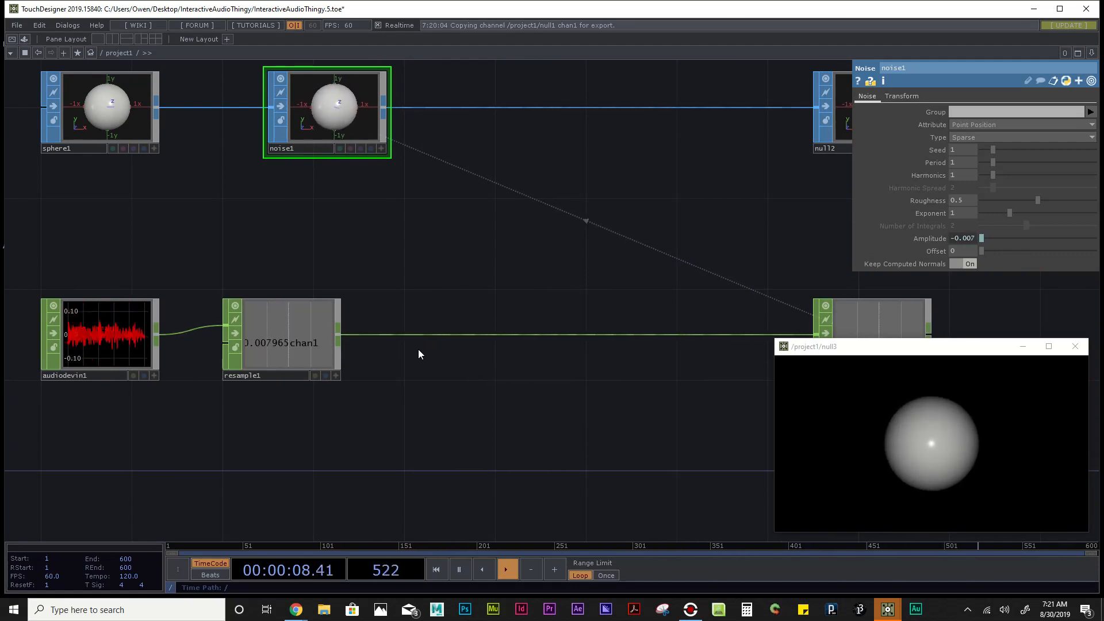
drag(376, 346, 332, 321)
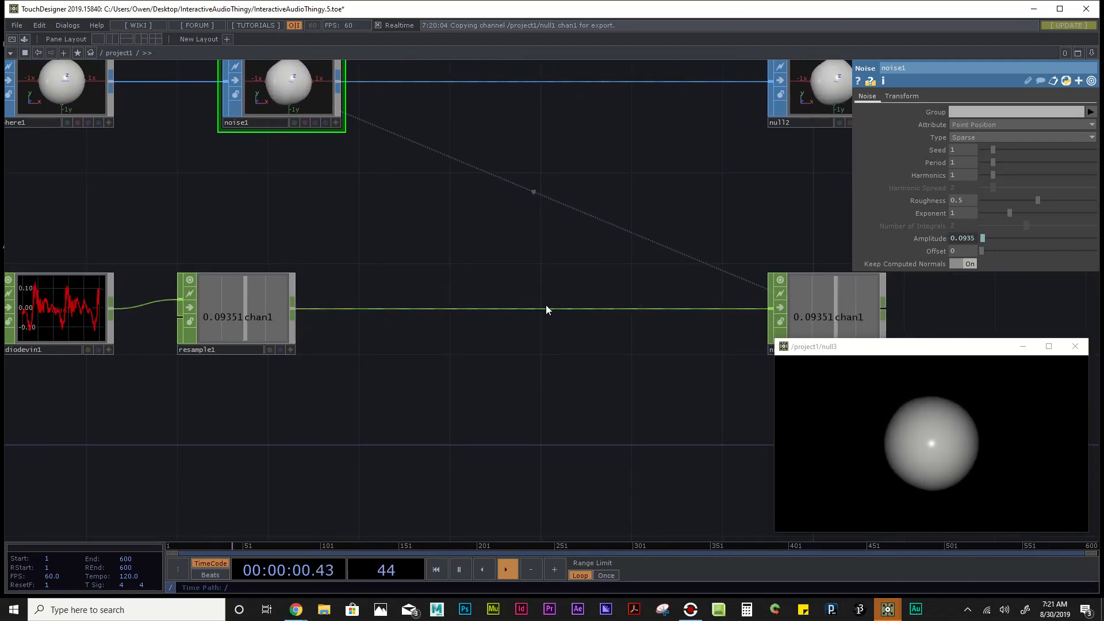
drag(572, 375, 516, 325)
scroll(516, 325, down, 3)
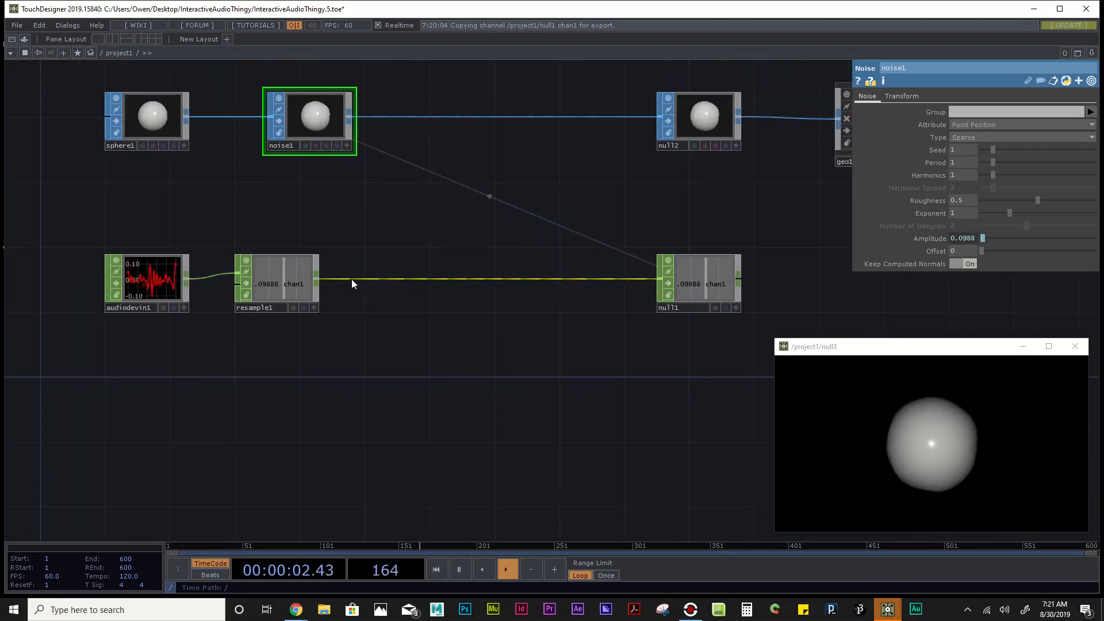
right_click(384, 278)
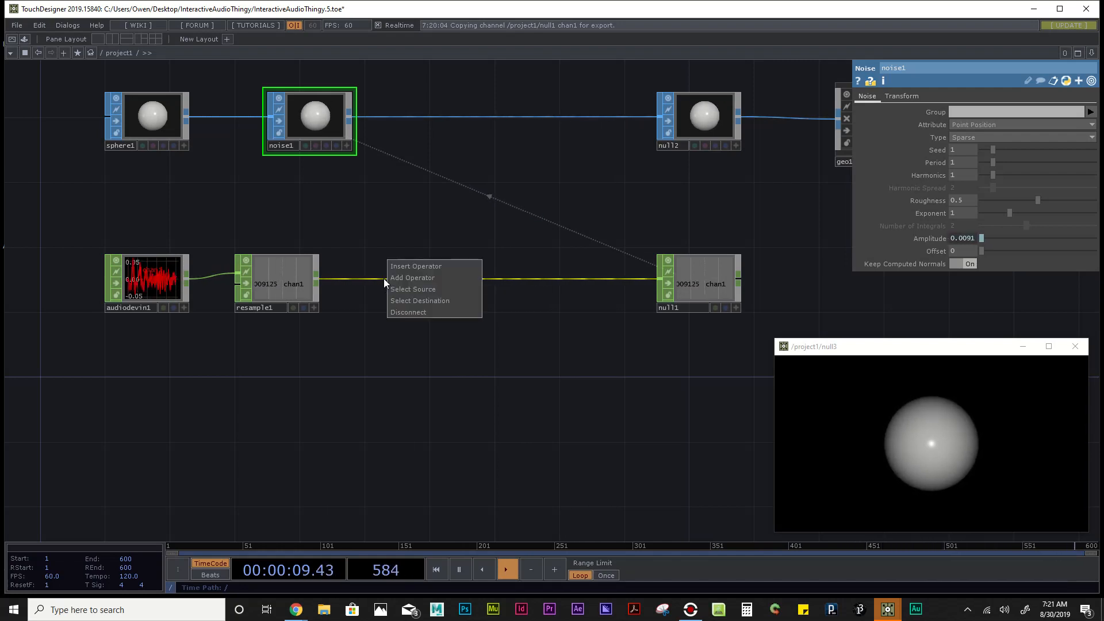
click(420, 268)
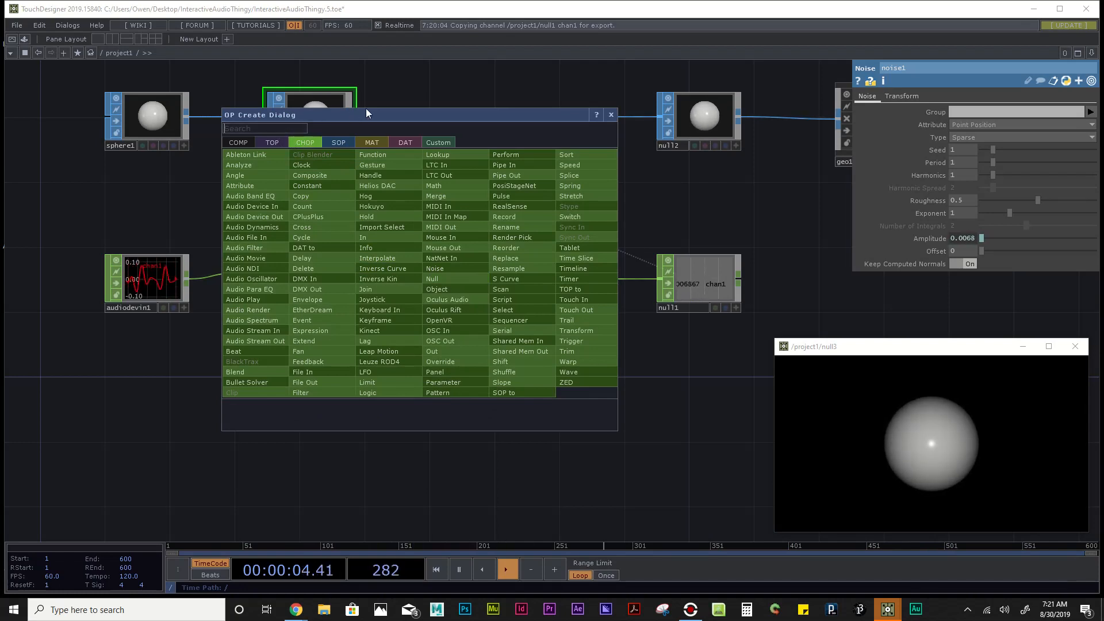
text(math)
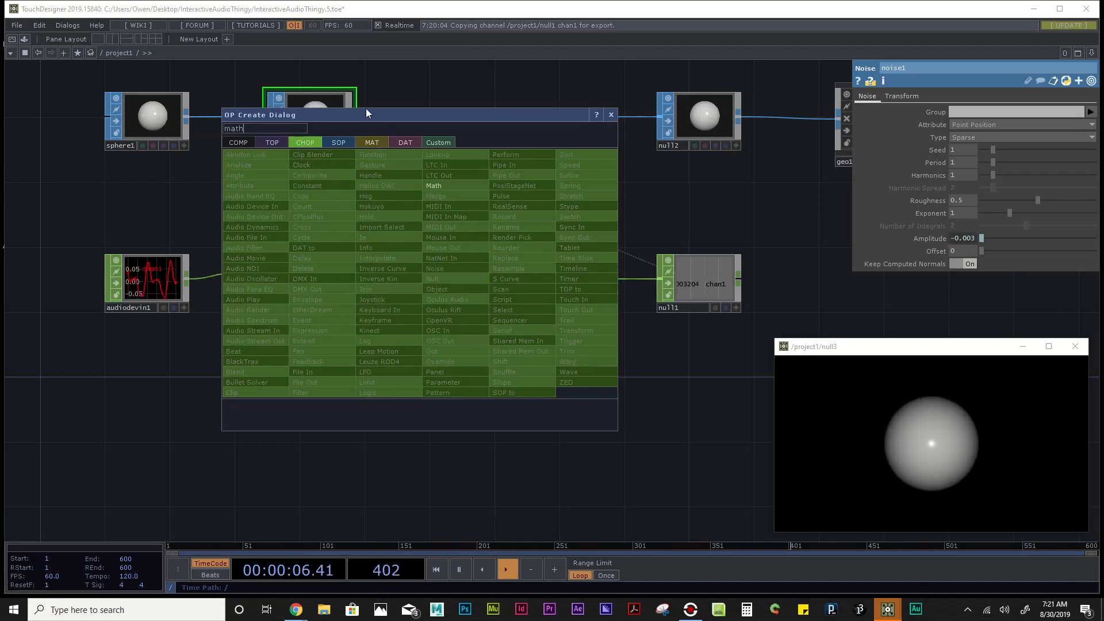
click(447, 187)
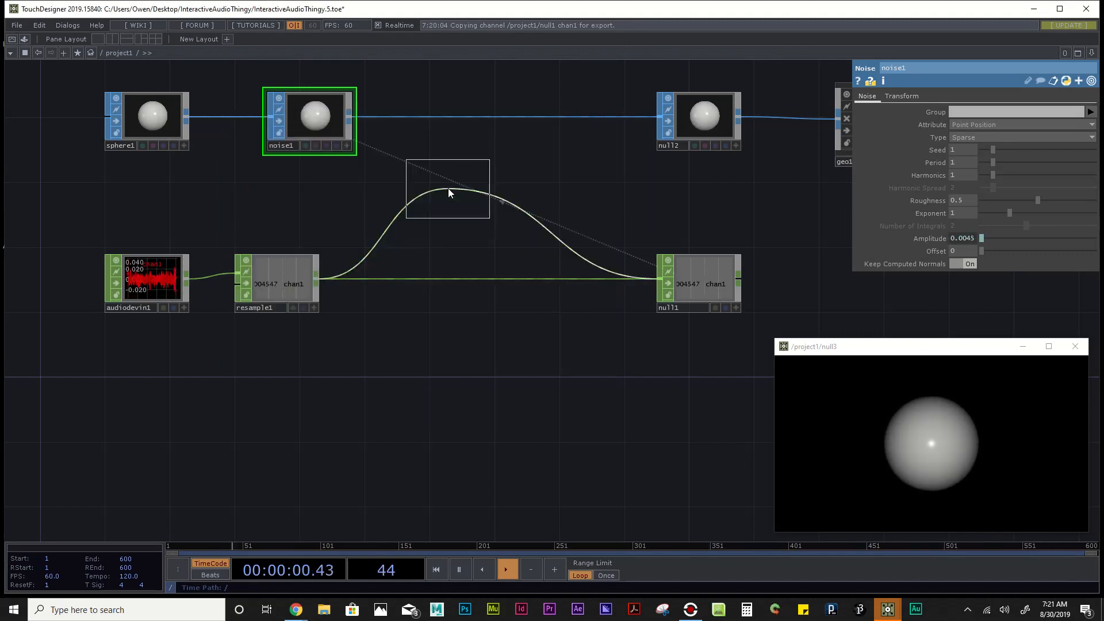
click(407, 281)
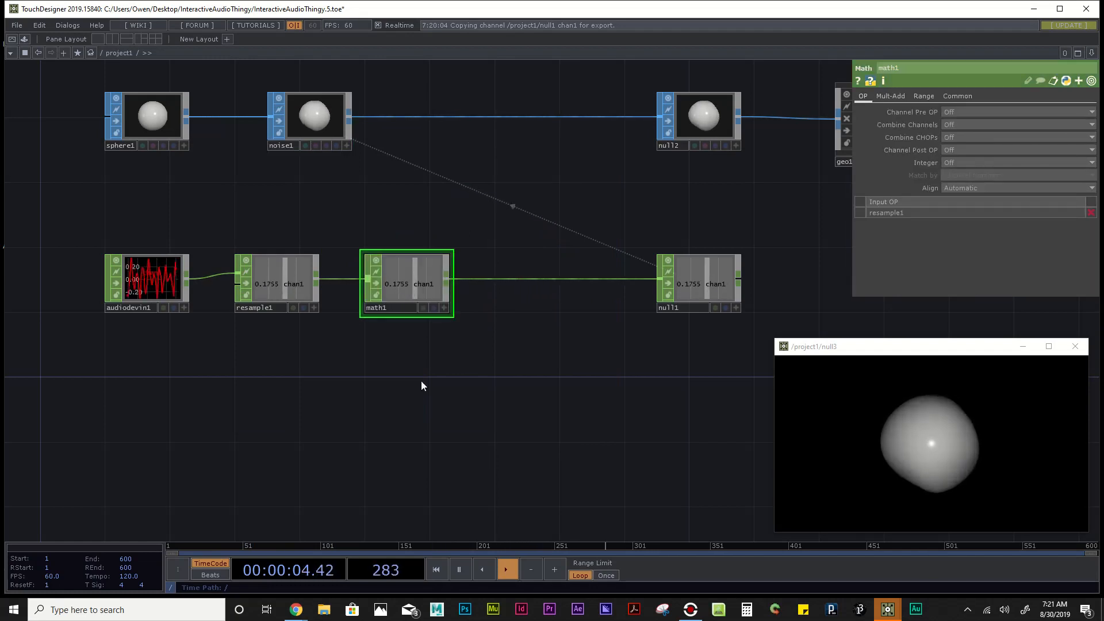
mouse_move(398, 265)
mouse_down()
mouse_move(398, 249)
mouse_move(436, 218)
mouse_move(406, 268)
mouse_up()
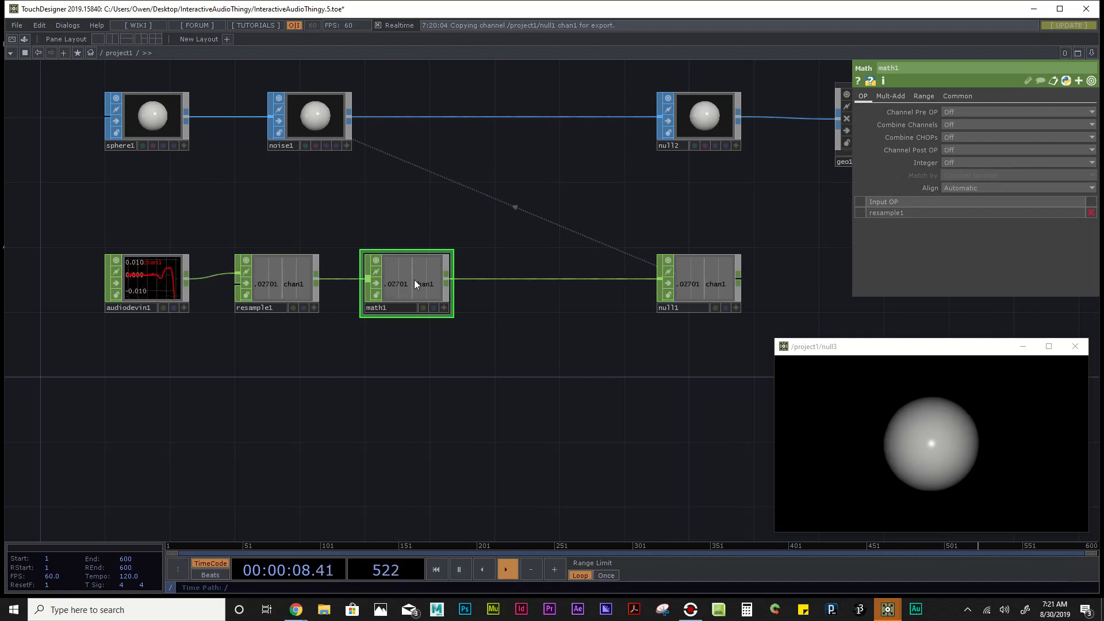
scroll(402, 277, up, 3)
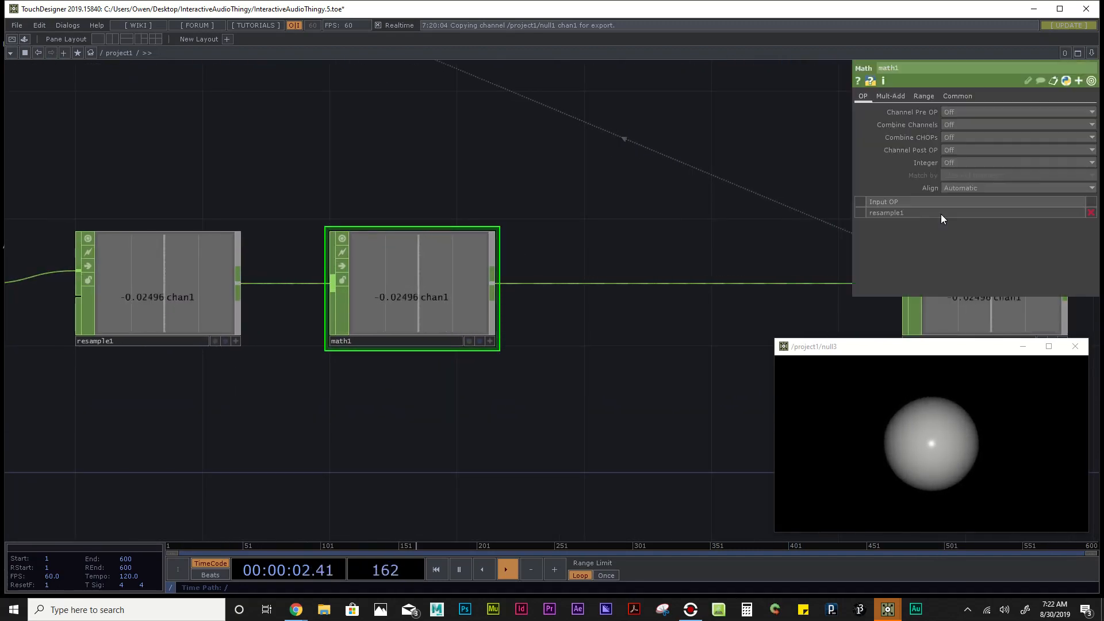
Step: Set the Channel Pre OP of math1 to Positive
key(p)
key(p)
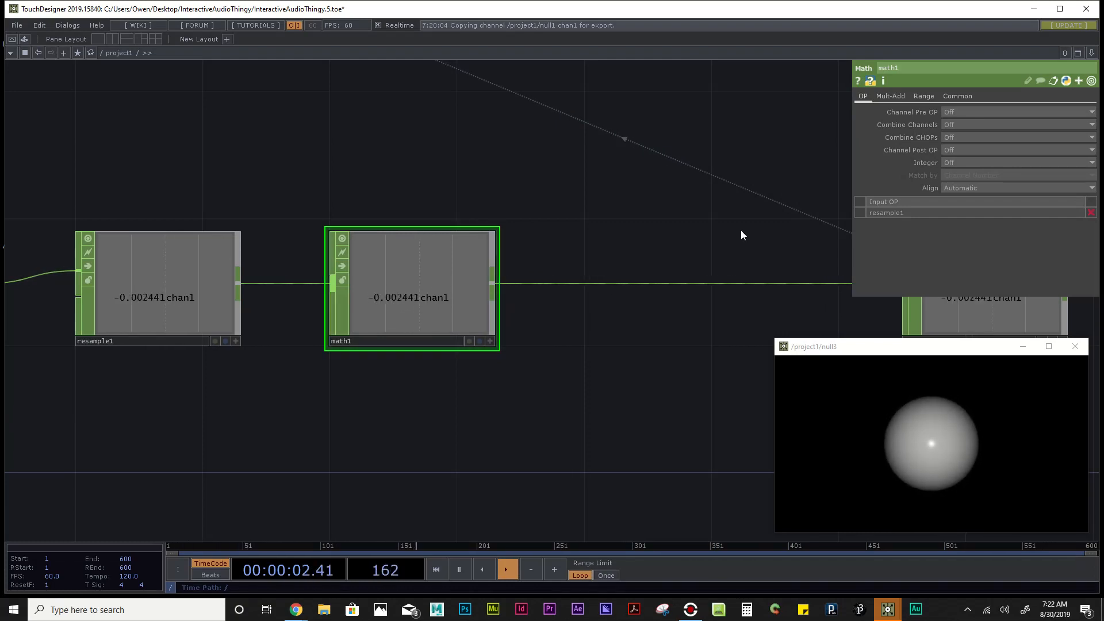
click(883, 94)
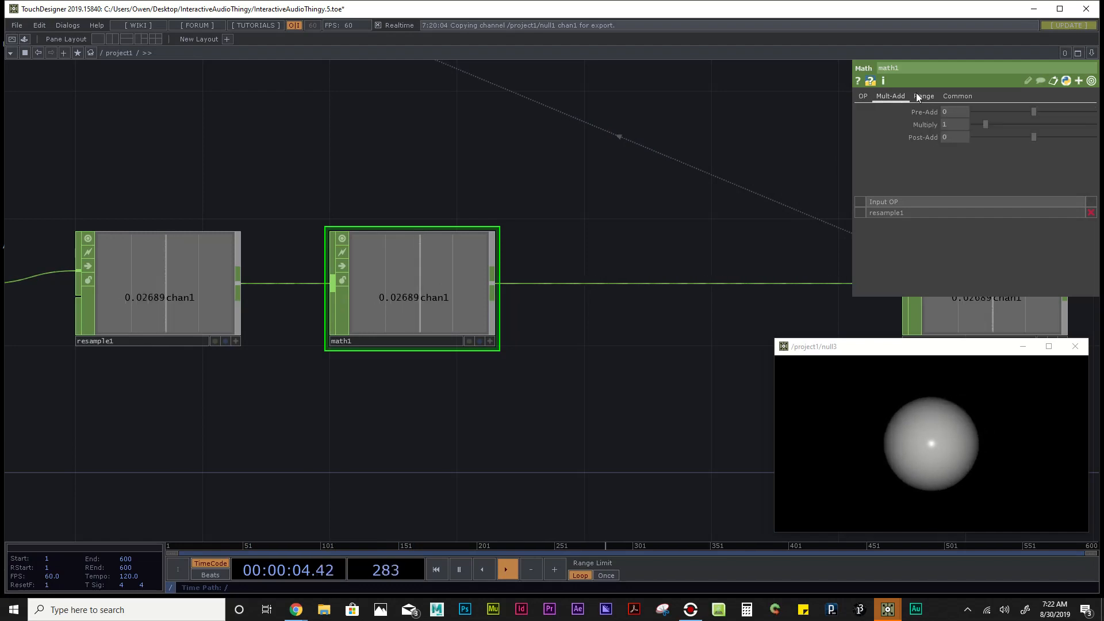
click(916, 95)
click(890, 94)
click(858, 94)
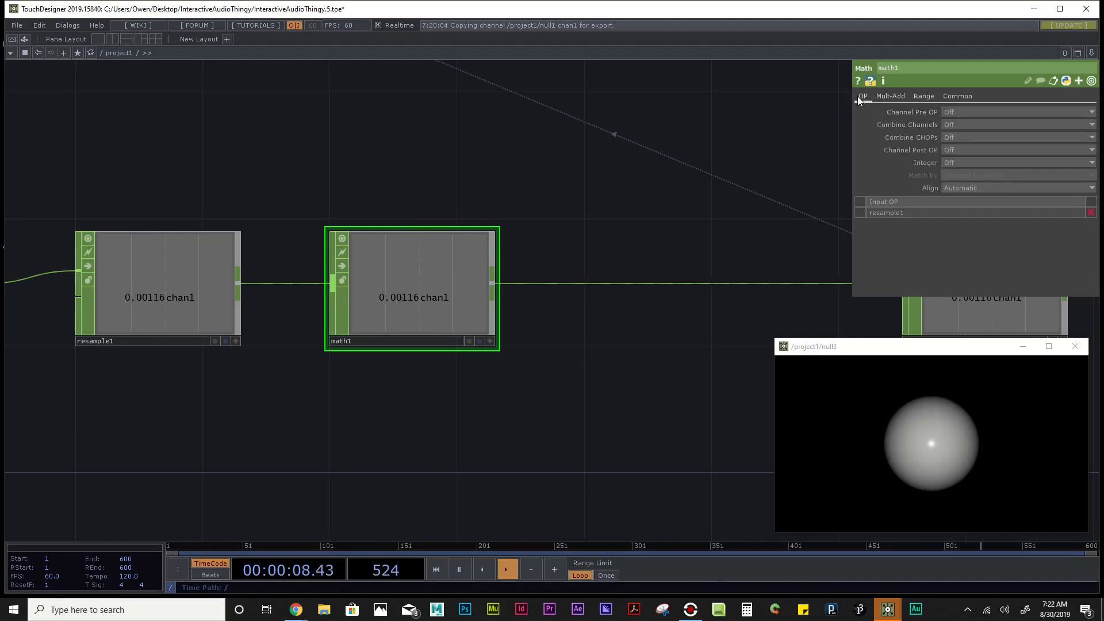
click(964, 109)
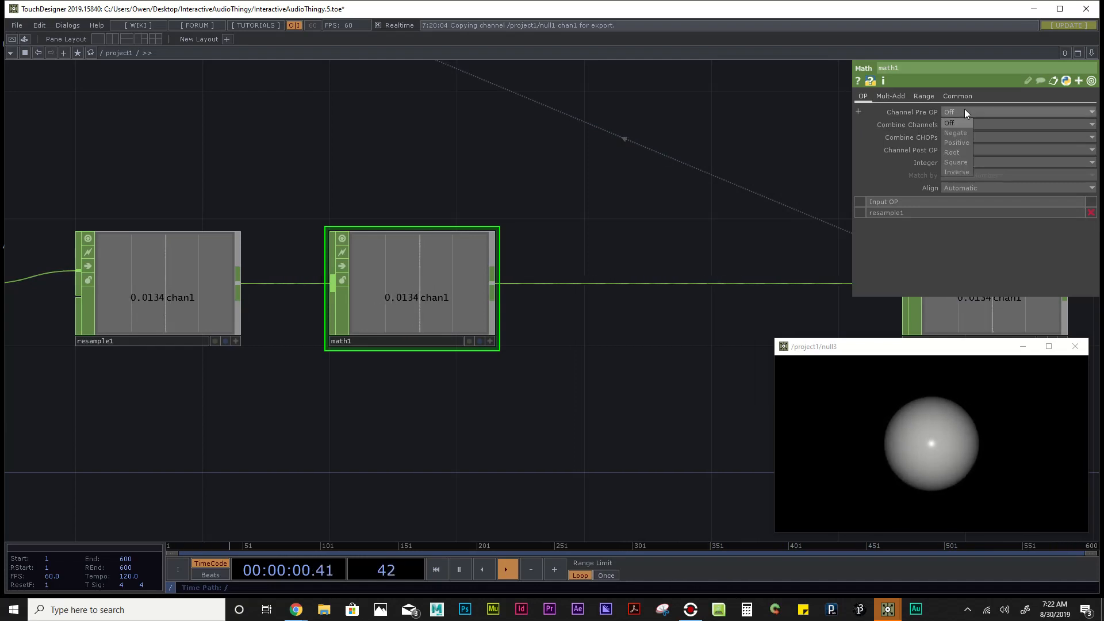
click(965, 141)
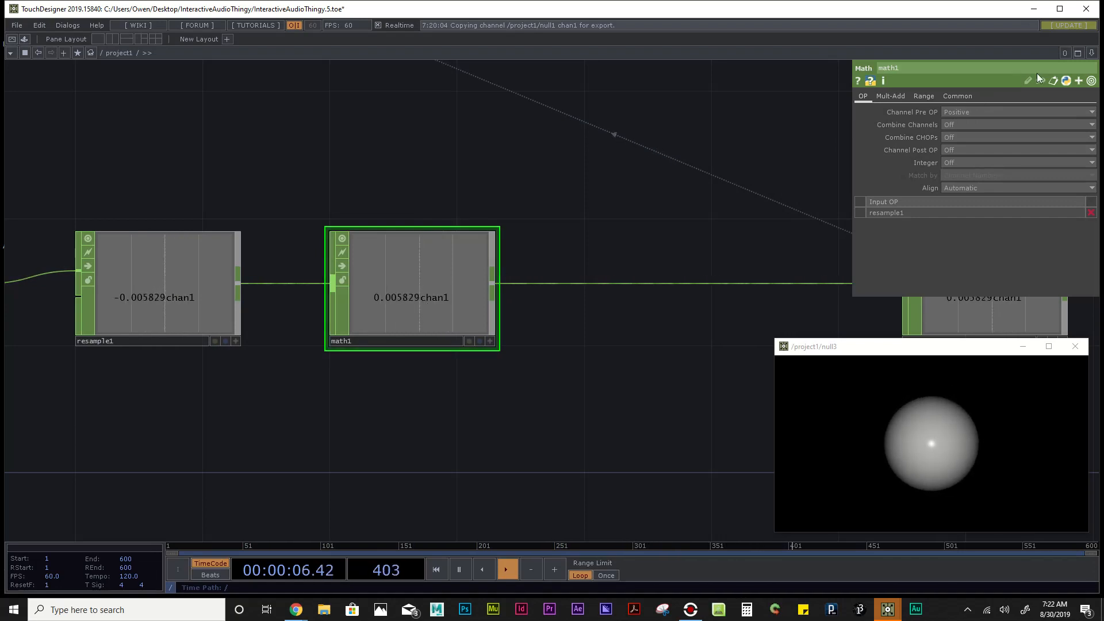
Step: Try a Pre-Add of 2.67 on math1, and undo it
click(891, 97)
click(861, 96)
click(890, 96)
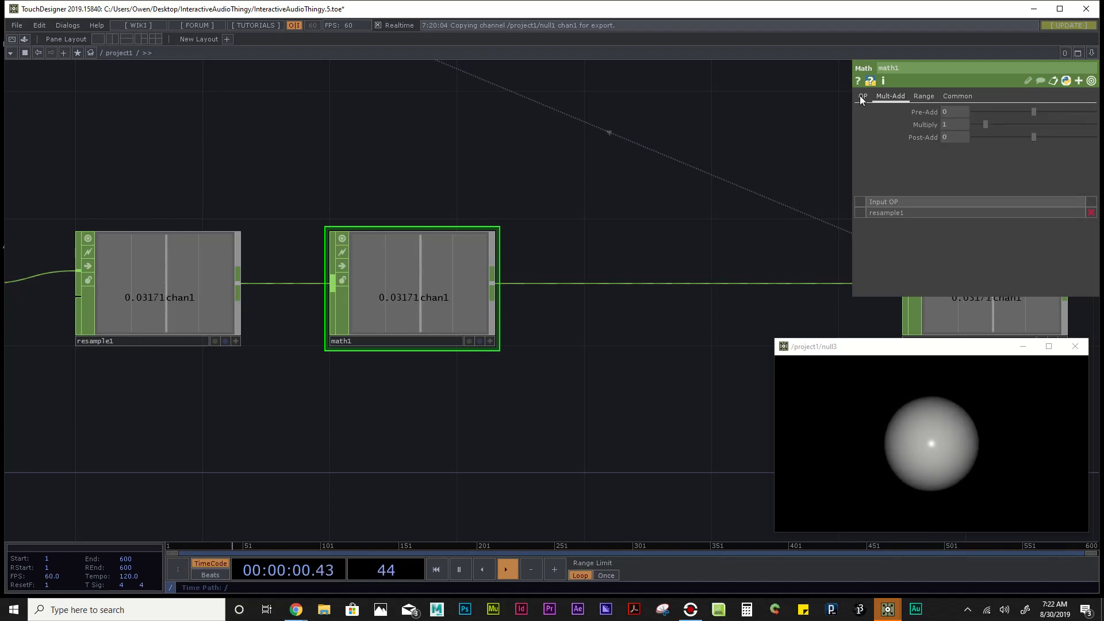
click(861, 96)
click(885, 95)
click(864, 96)
click(884, 96)
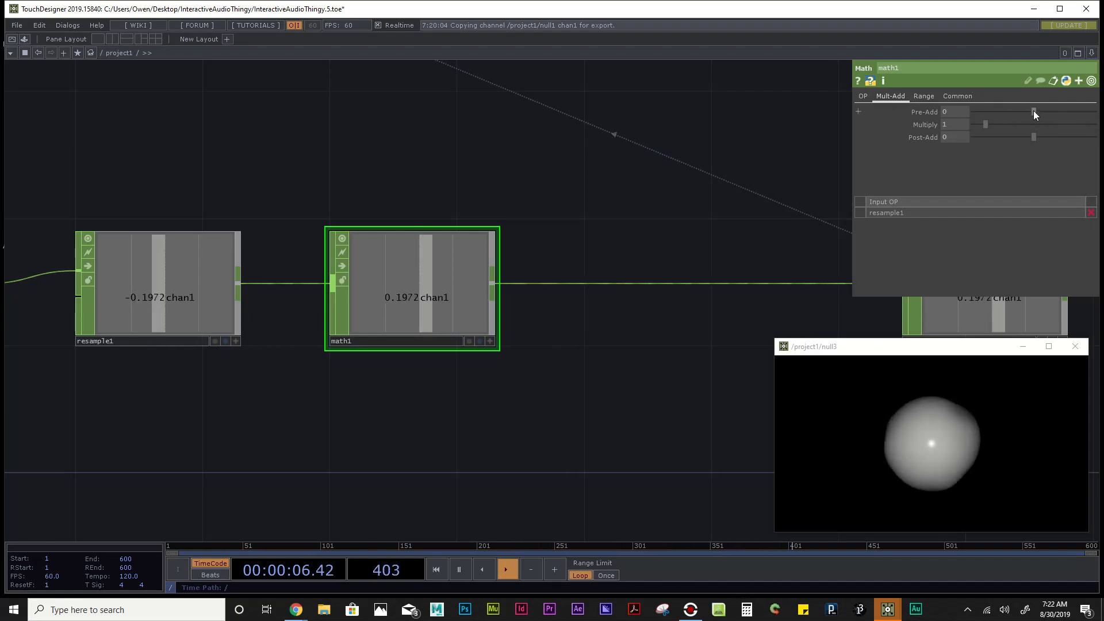
drag(1033, 110, 1050, 107)
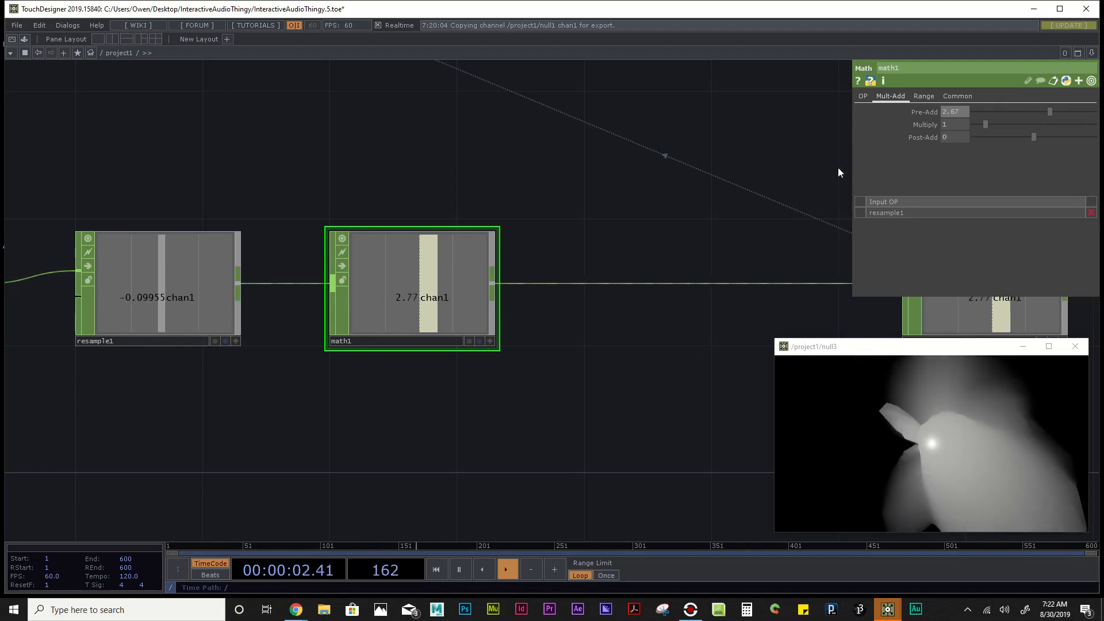
key(ctrl+z)
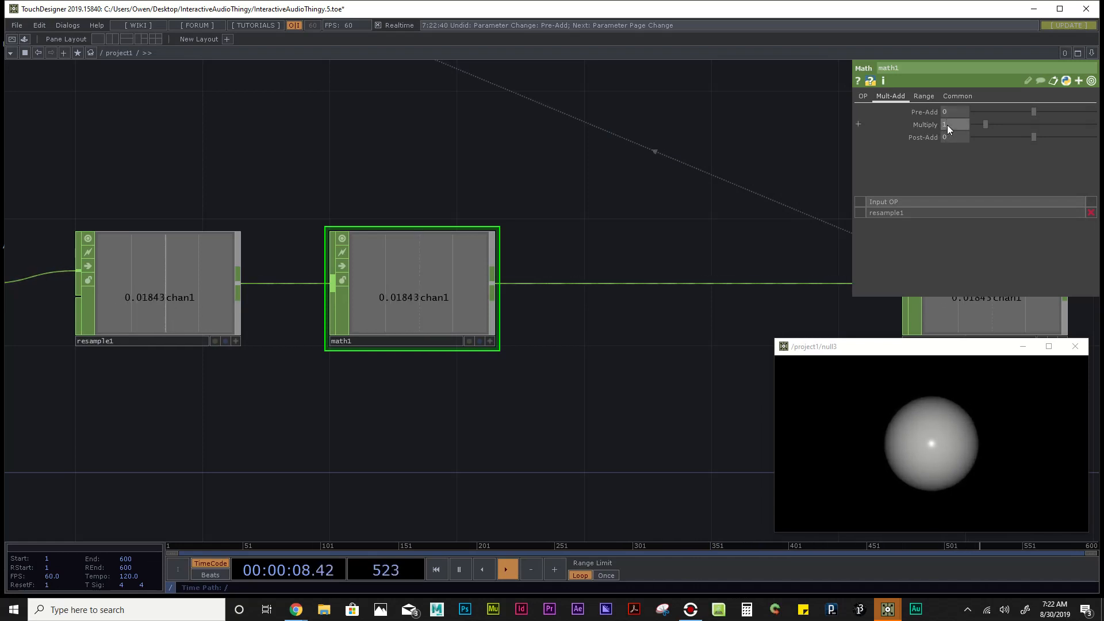
Step: Set math1's Multiply value to 10, and raise it to 20
text(0)
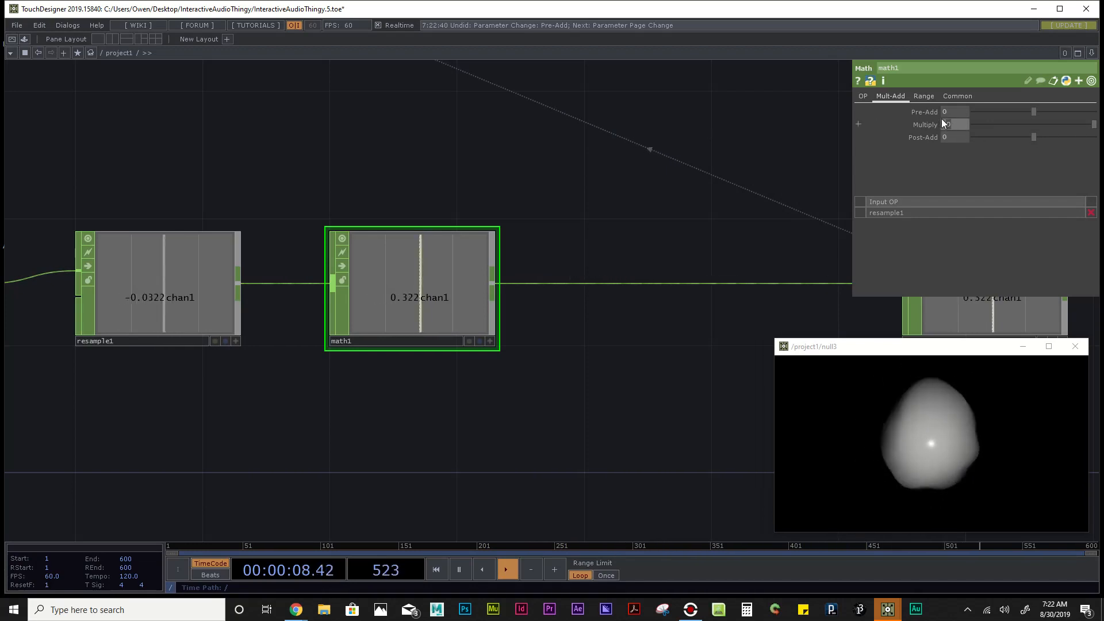
text(2)
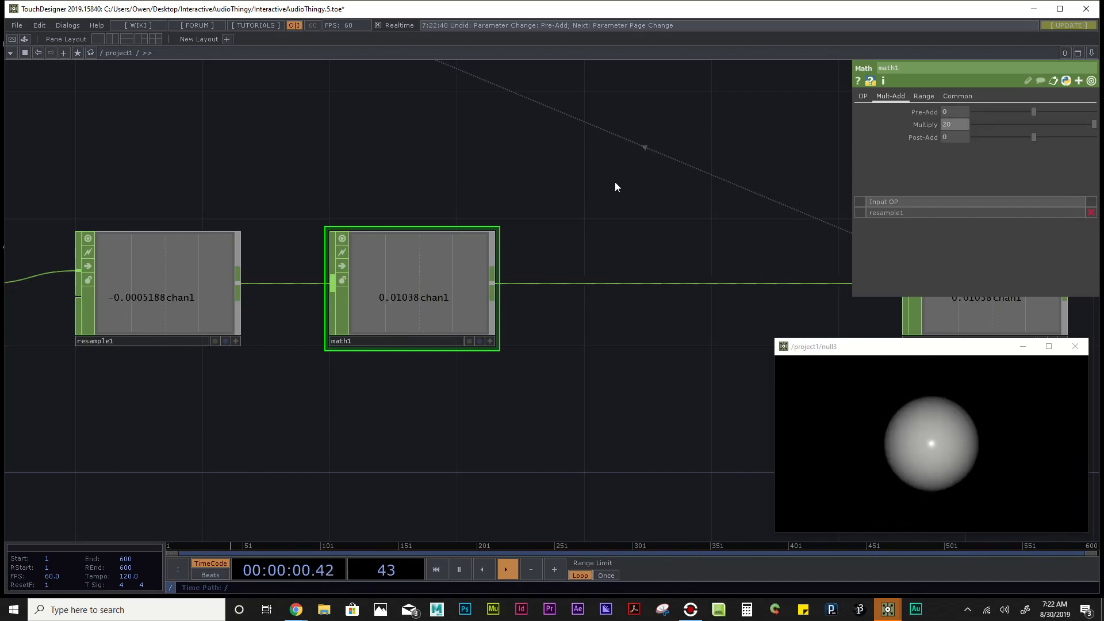
scroll(509, 184, down, 4)
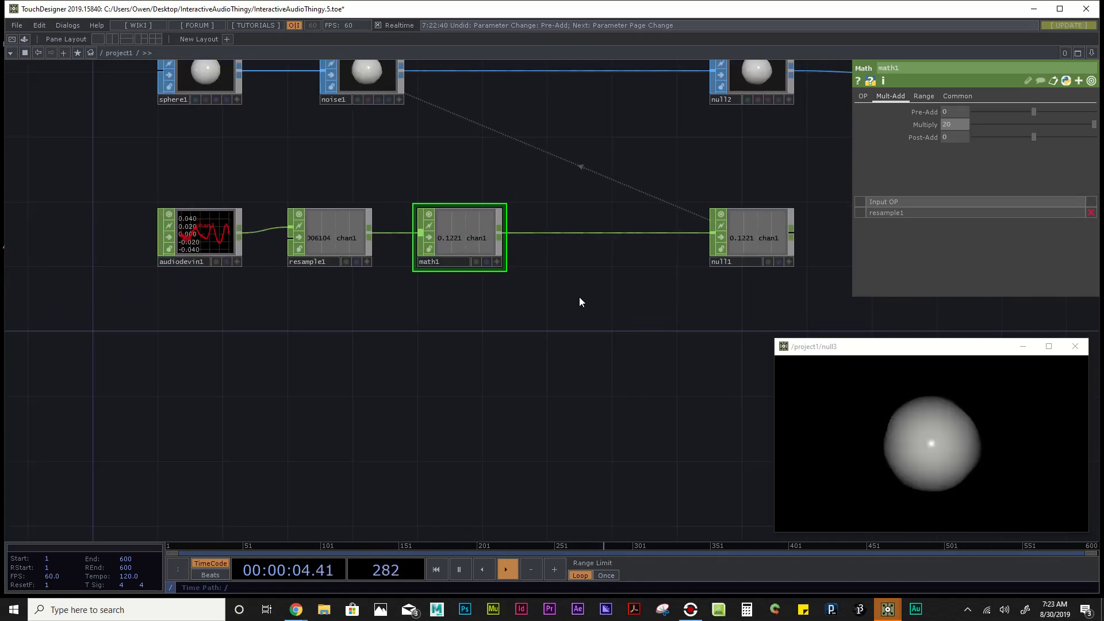
drag(598, 218, 590, 296)
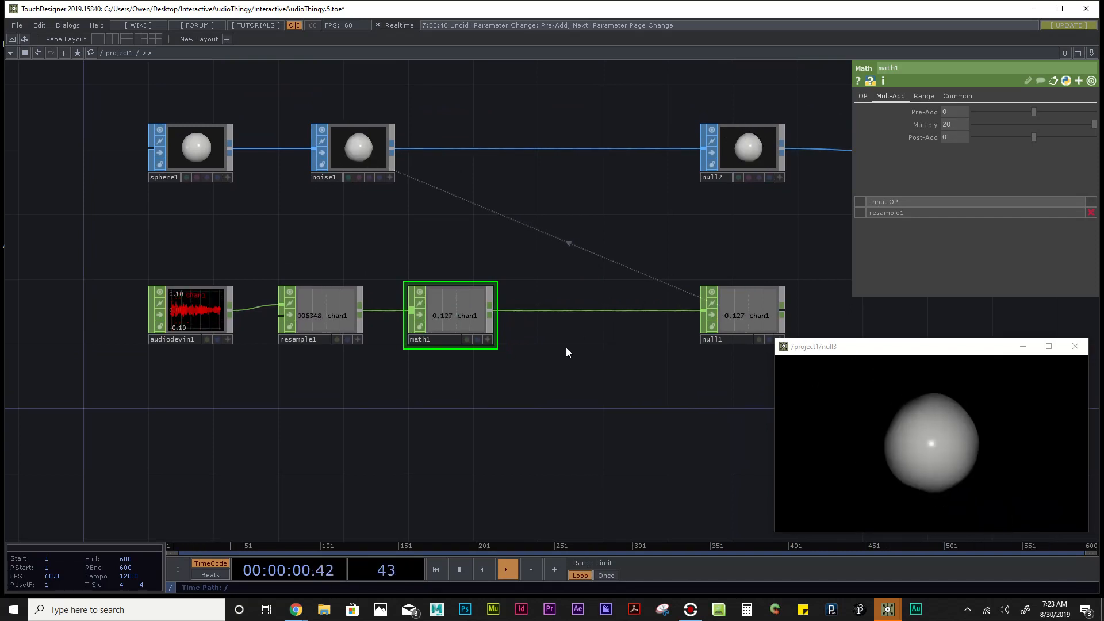
drag(574, 355, 540, 323)
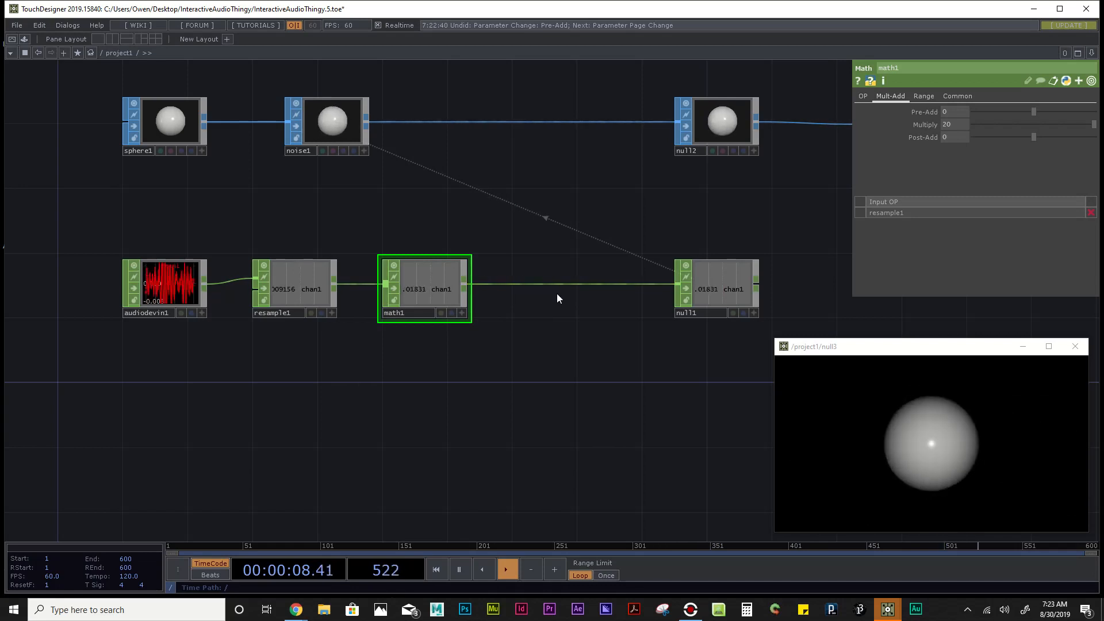
Step: Insert a Lag CHOP on the wire between math1 and null1, placed midway between them
scroll(561, 285, up, 3)
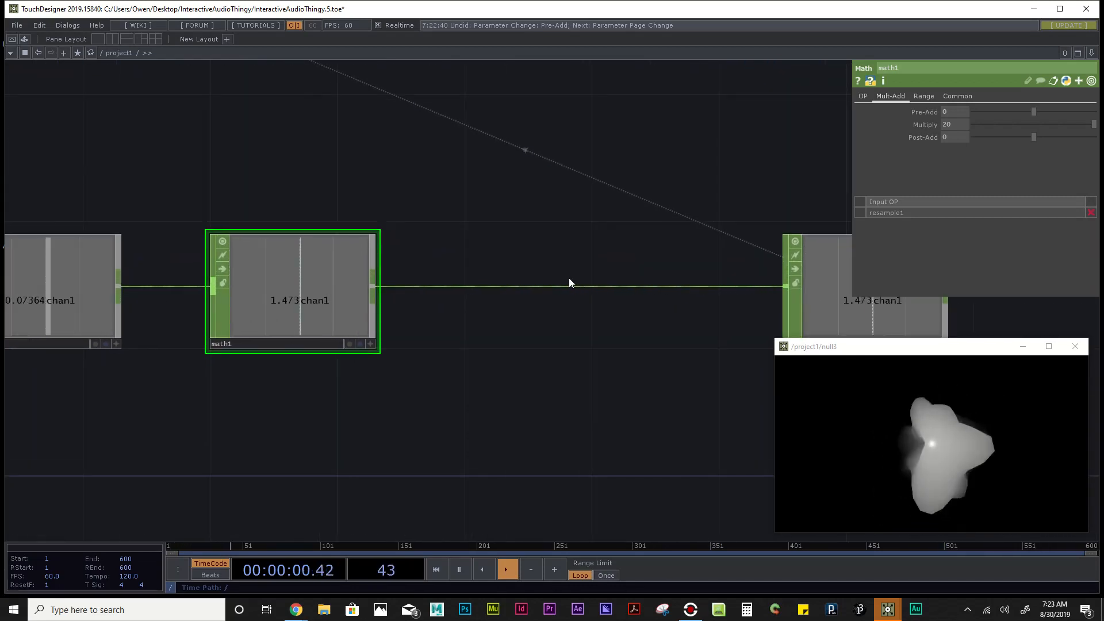
right_click(562, 286)
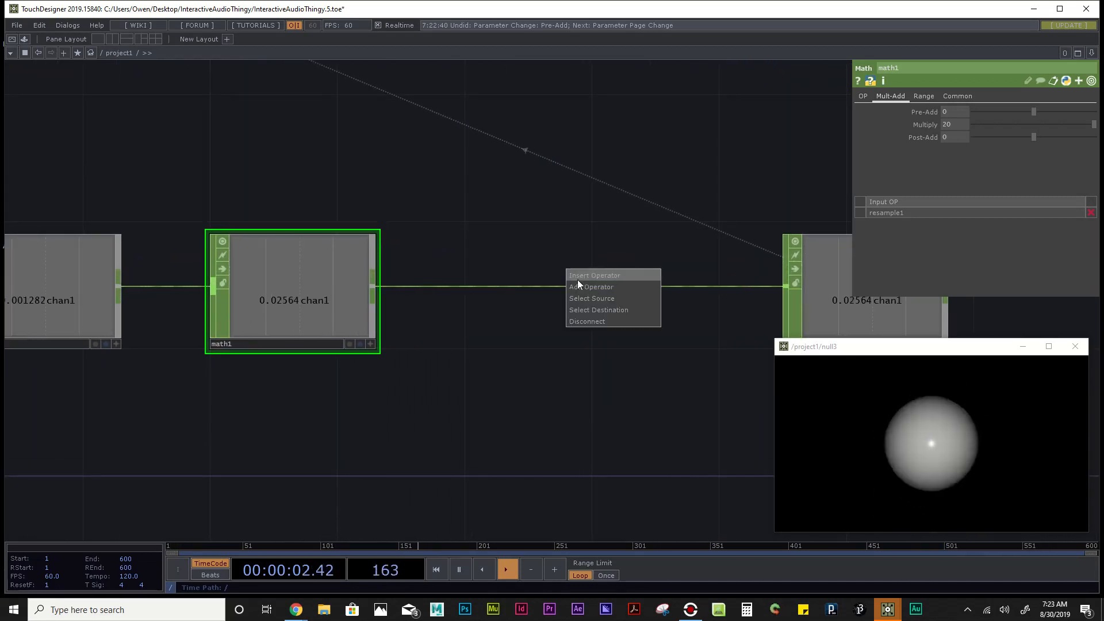
click(582, 277)
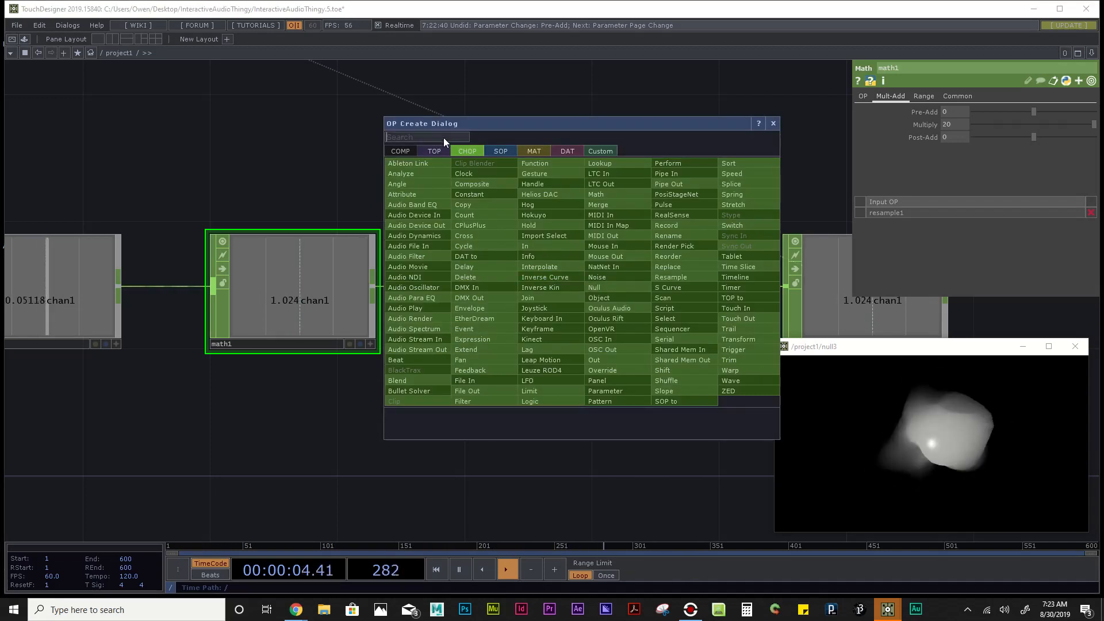
text(lag)
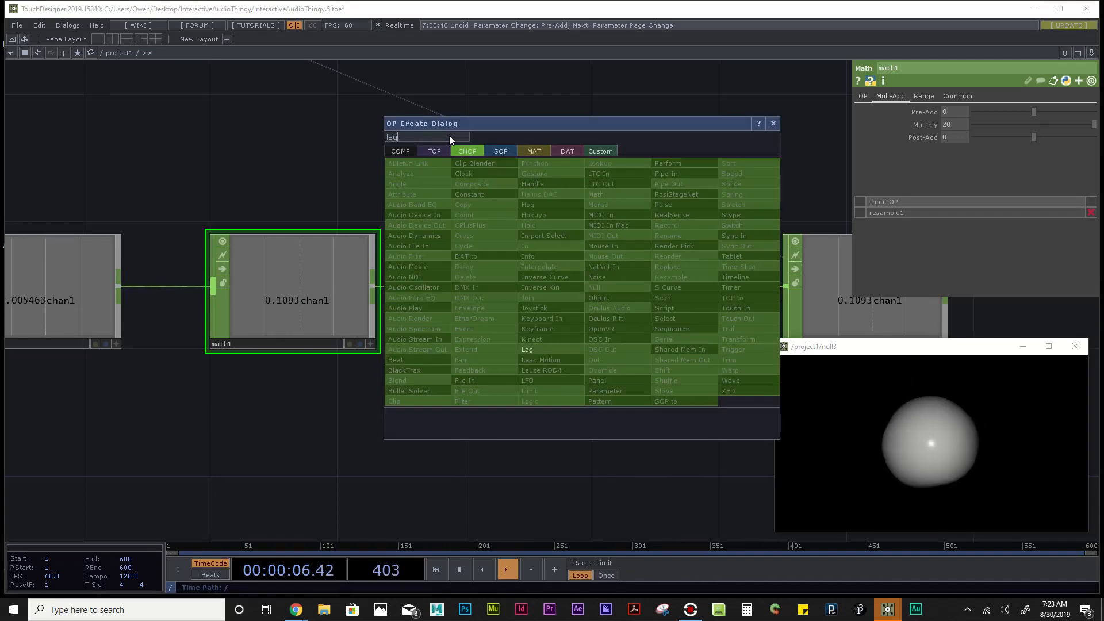
click(532, 352)
click(574, 285)
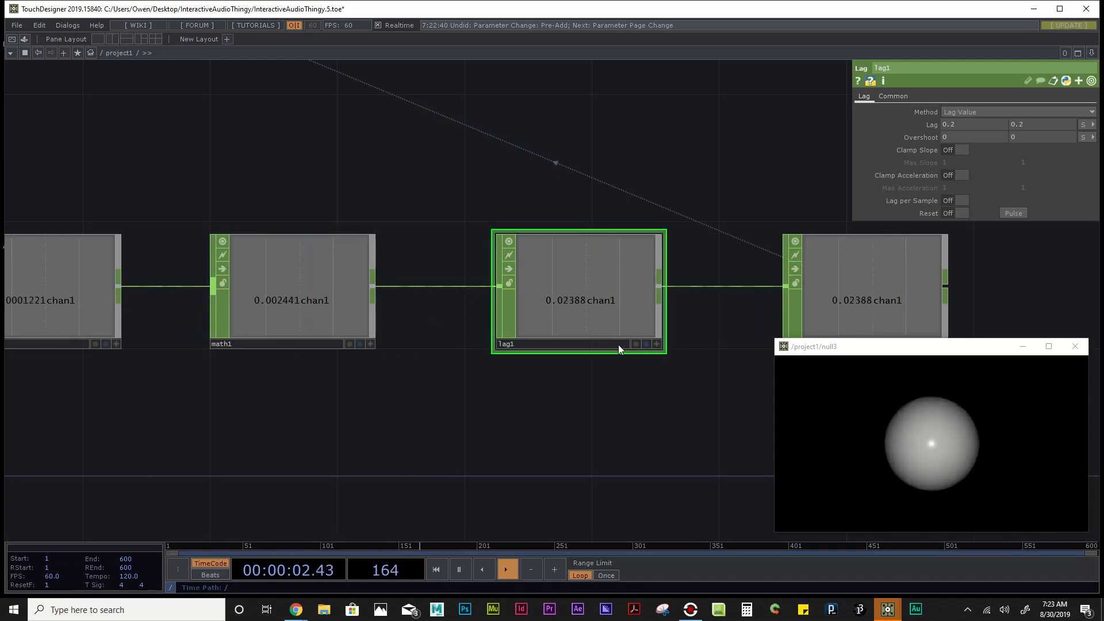
Step: Set both Lag values of the Lag CHOP to 1
drag(598, 381, 545, 363)
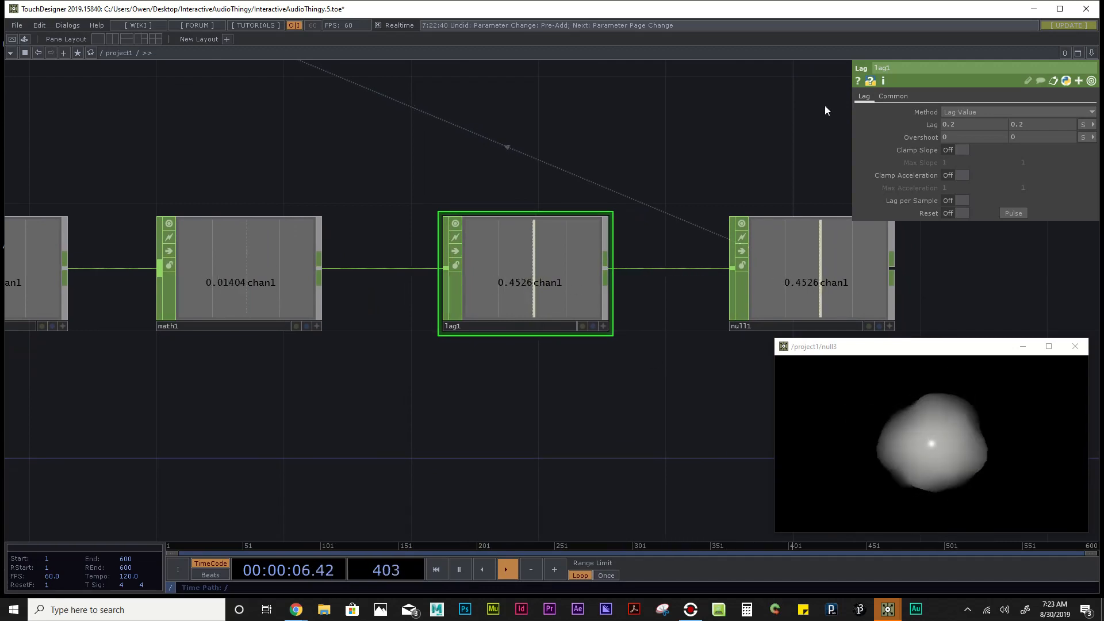
click(1084, 124)
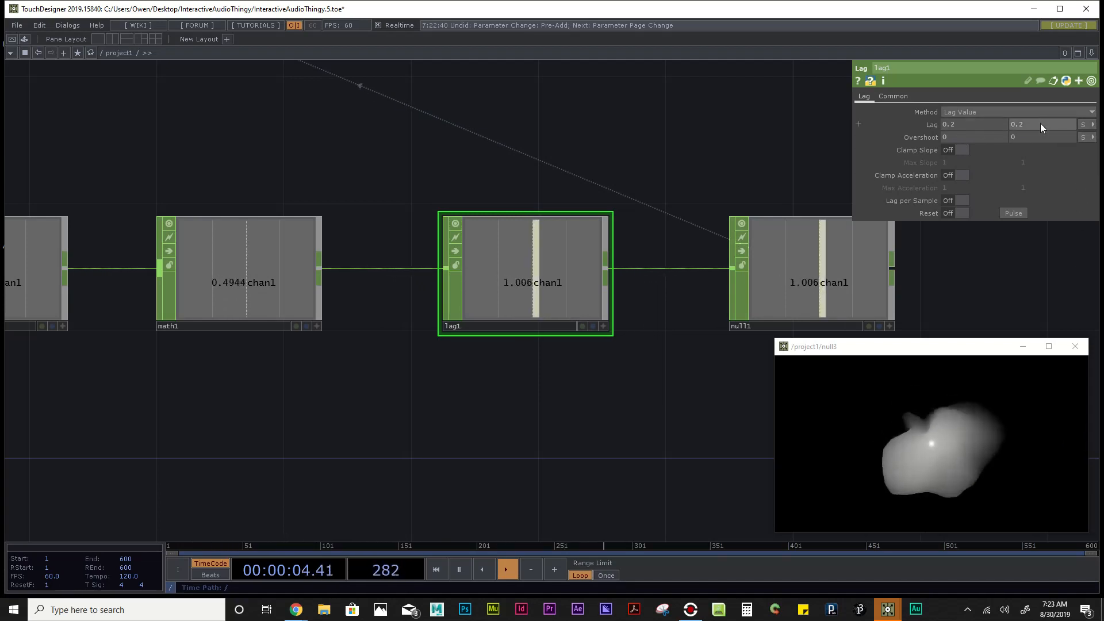
click(957, 125)
text(1)
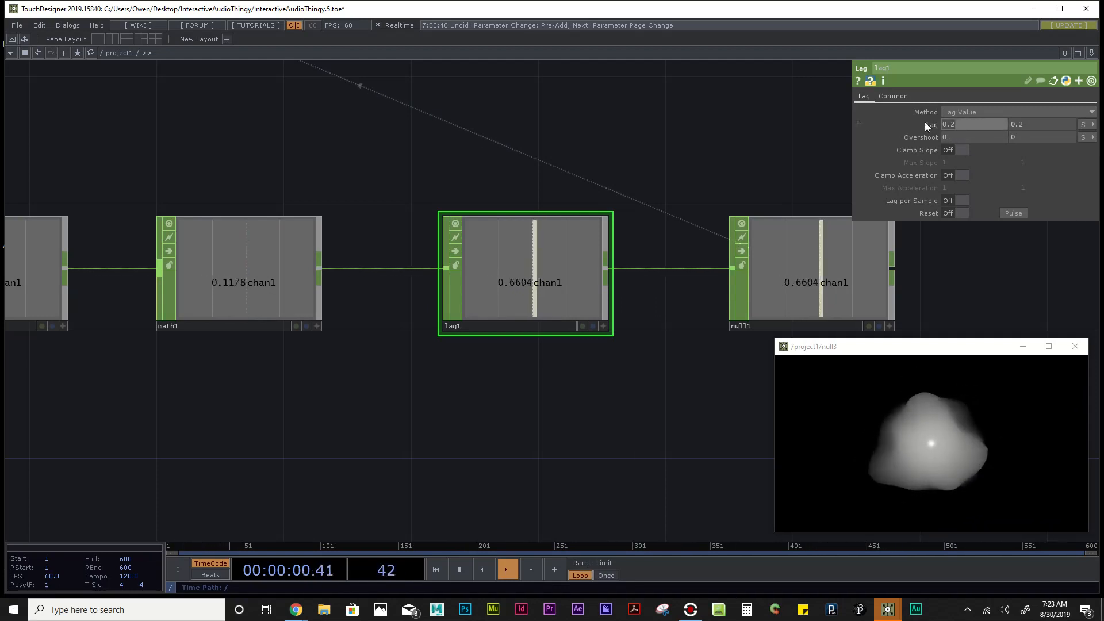
click(1034, 126)
text(1)
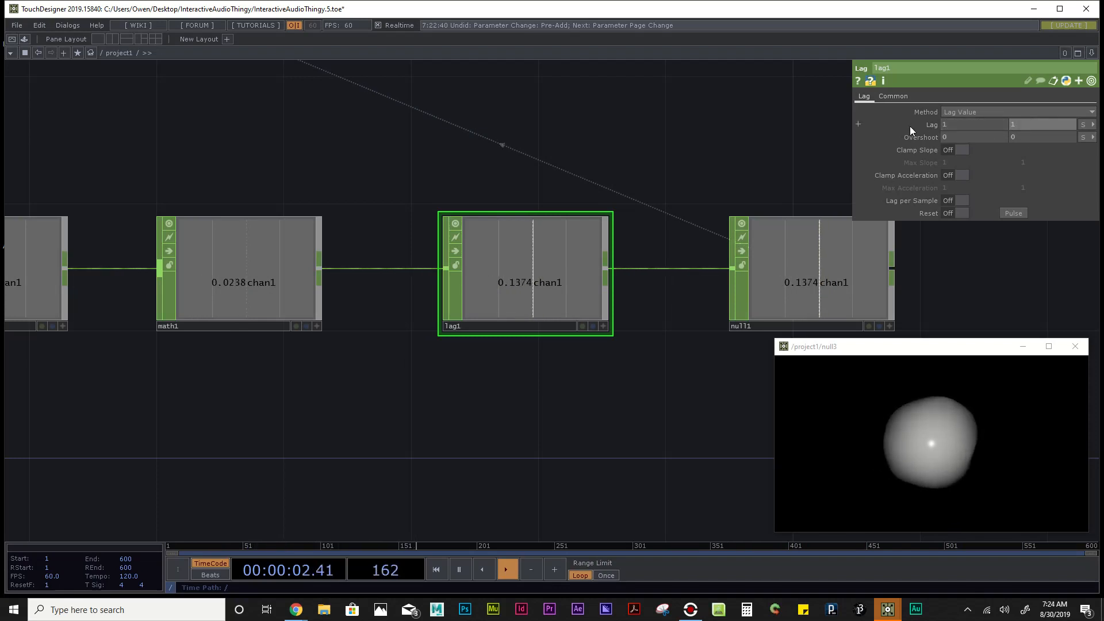
click(910, 127)
click(858, 123)
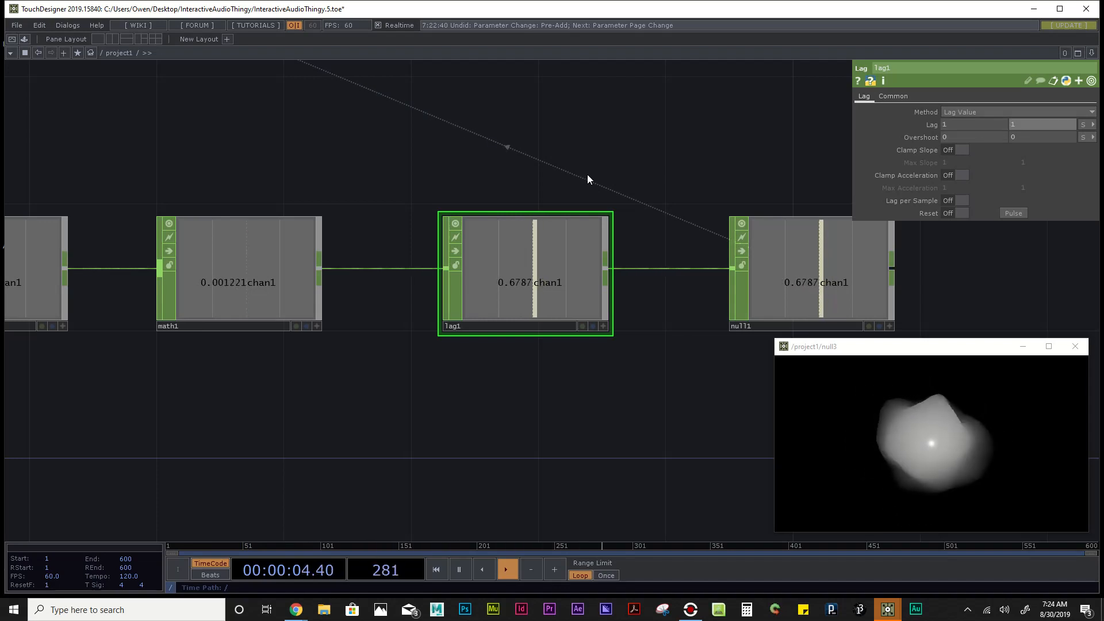
Step: Save the project with the lagged audio chain in place
scroll(597, 205, down, 3)
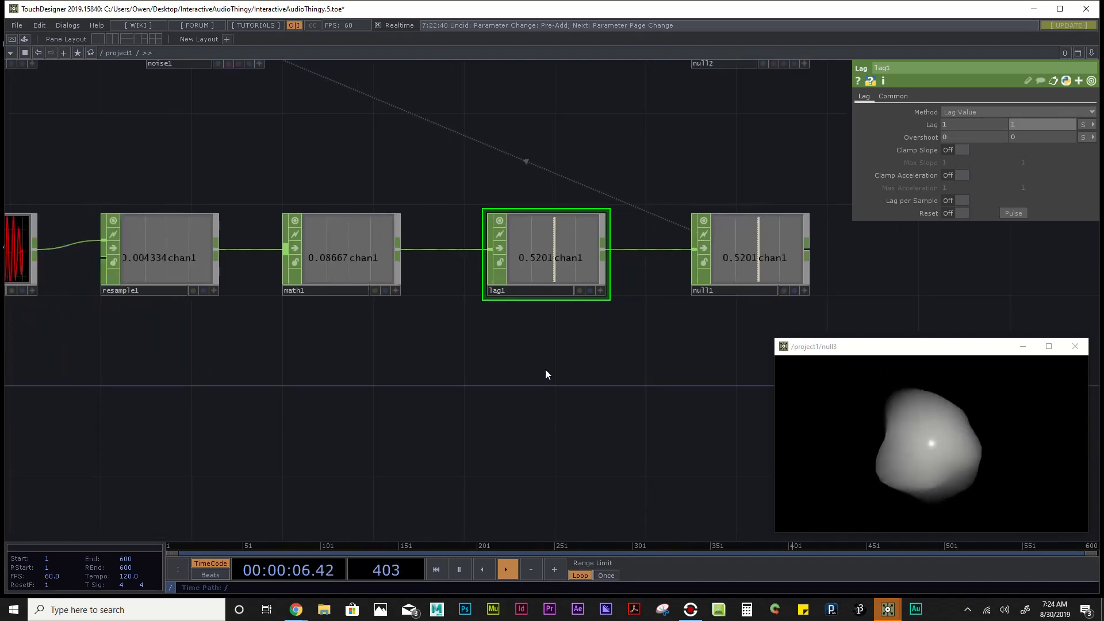
scroll(685, 305, down, 4)
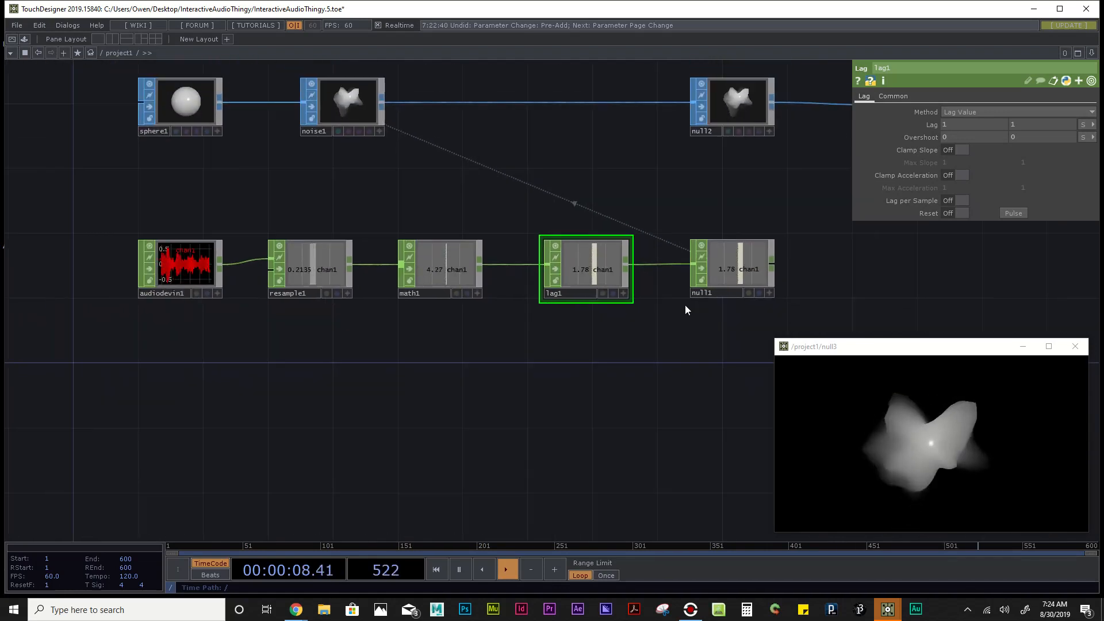
drag(581, 162, 565, 198)
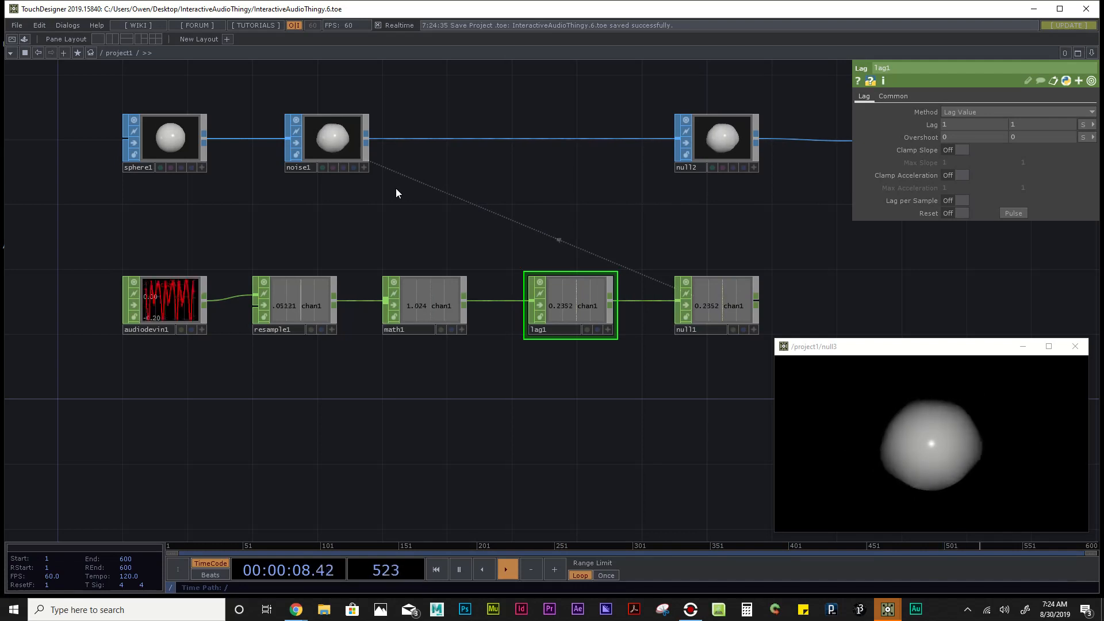
key(ctrl+s)
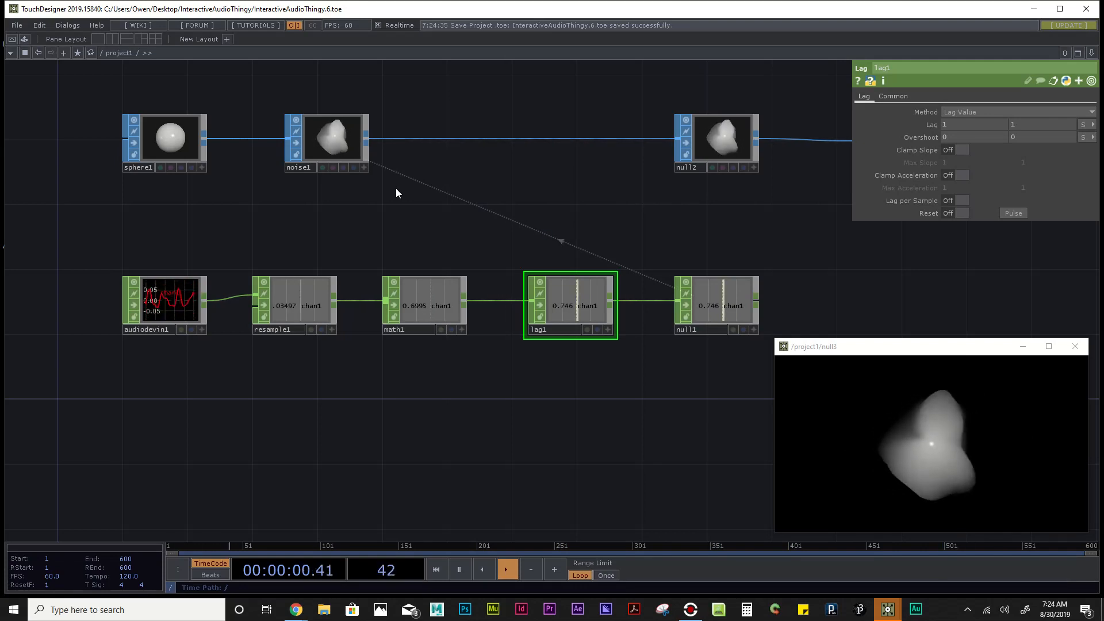
Step: Move the noise1 node slightly closer to sphere1, leaving more room before null2
drag(461, 196, 464, 241)
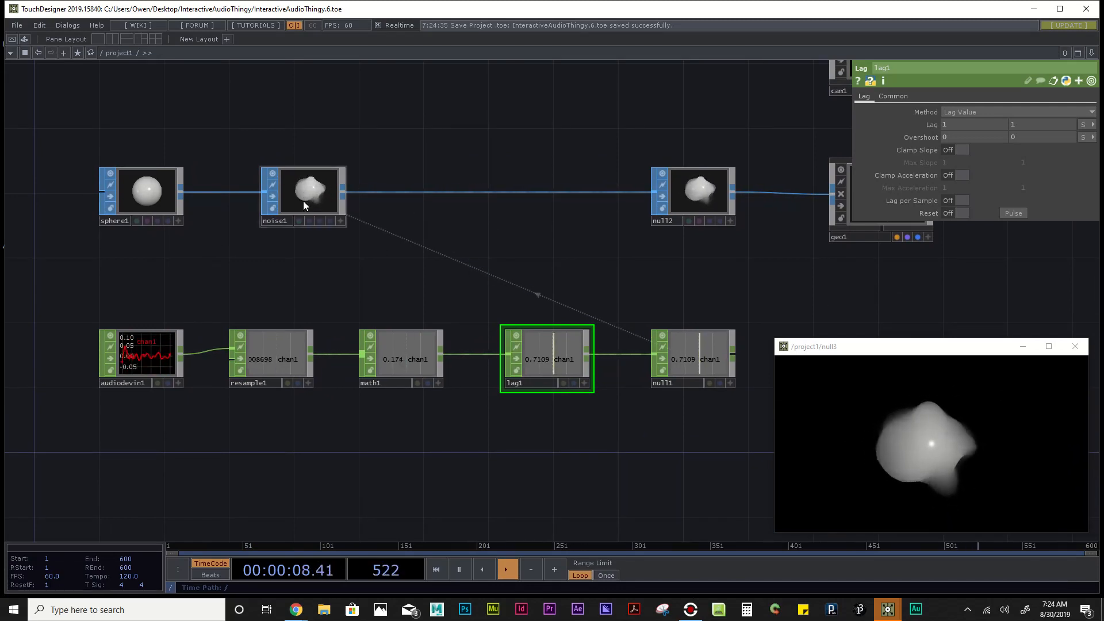
scroll(333, 192, up, 5)
drag(475, 254, 412, 251)
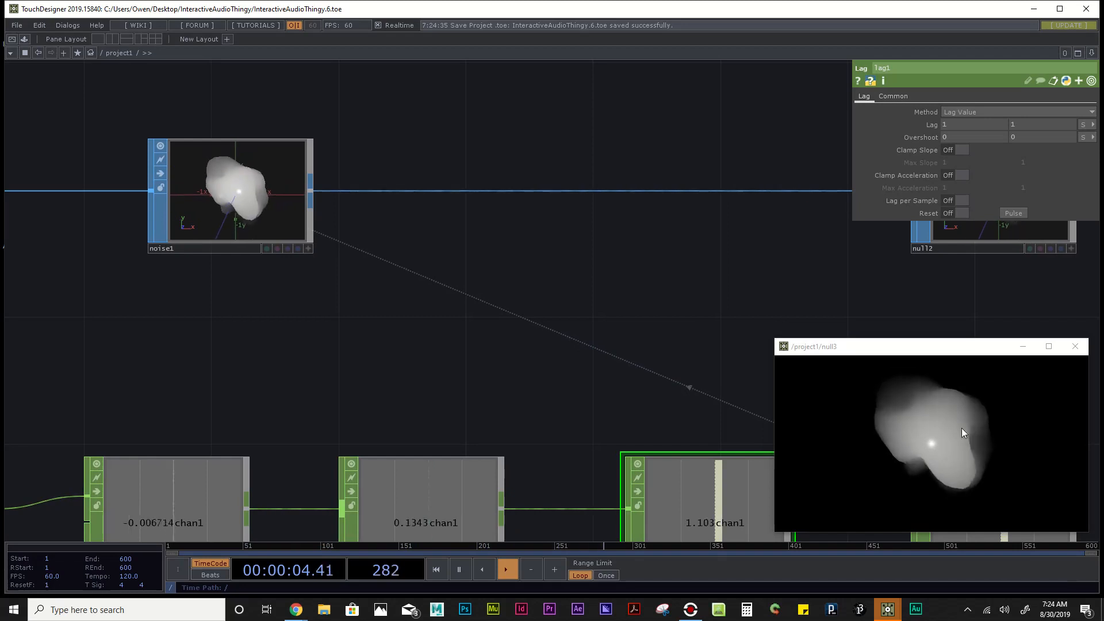
scroll(347, 234, down, 3)
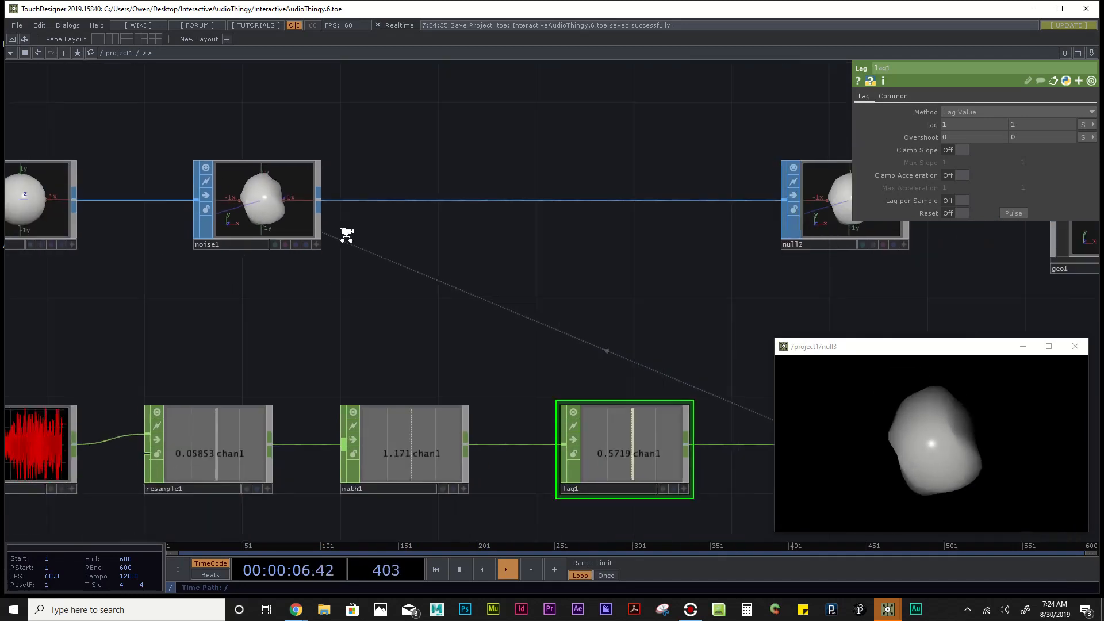
drag(200, 246, 308, 374)
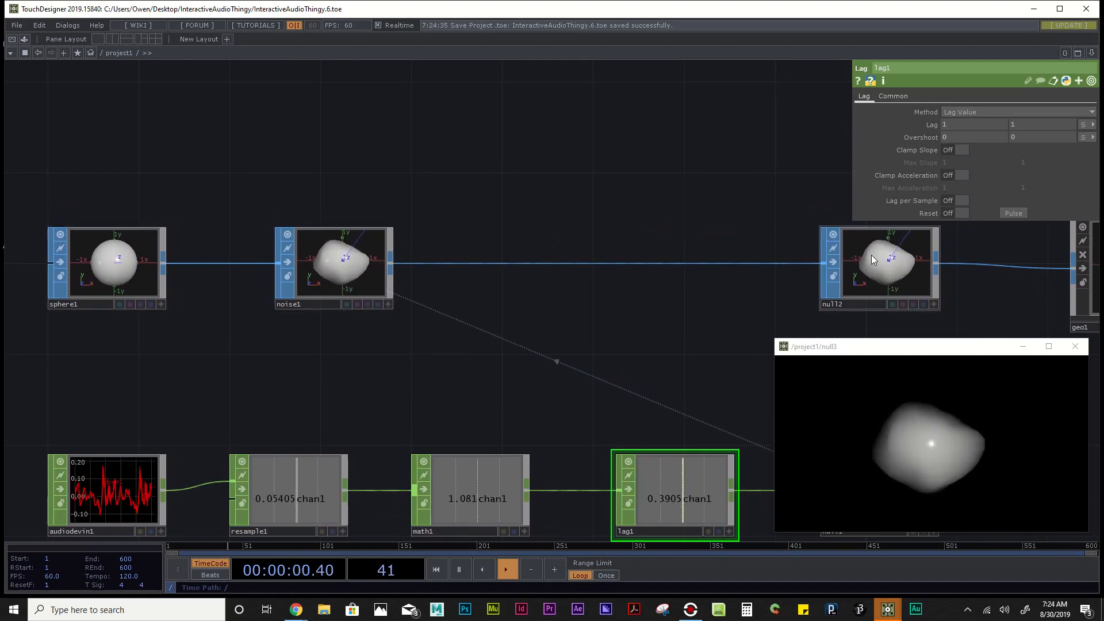
drag(353, 279, 329, 279)
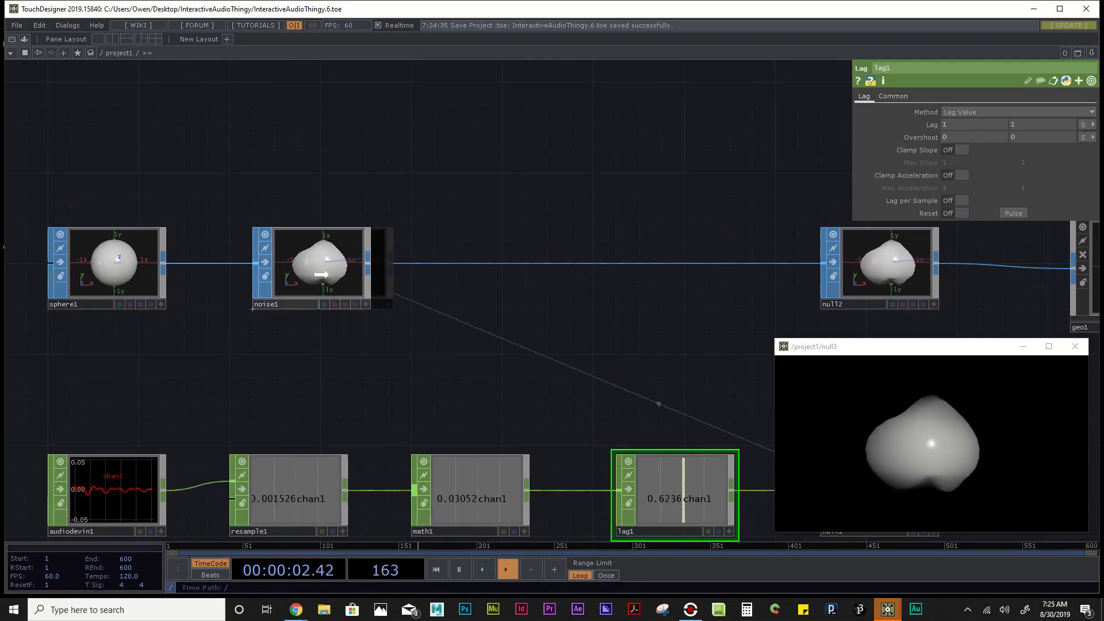
Step: Insert an Attribute Create SOP on the wire between noise1 and null2, placed just after noise1
right_click(462, 264)
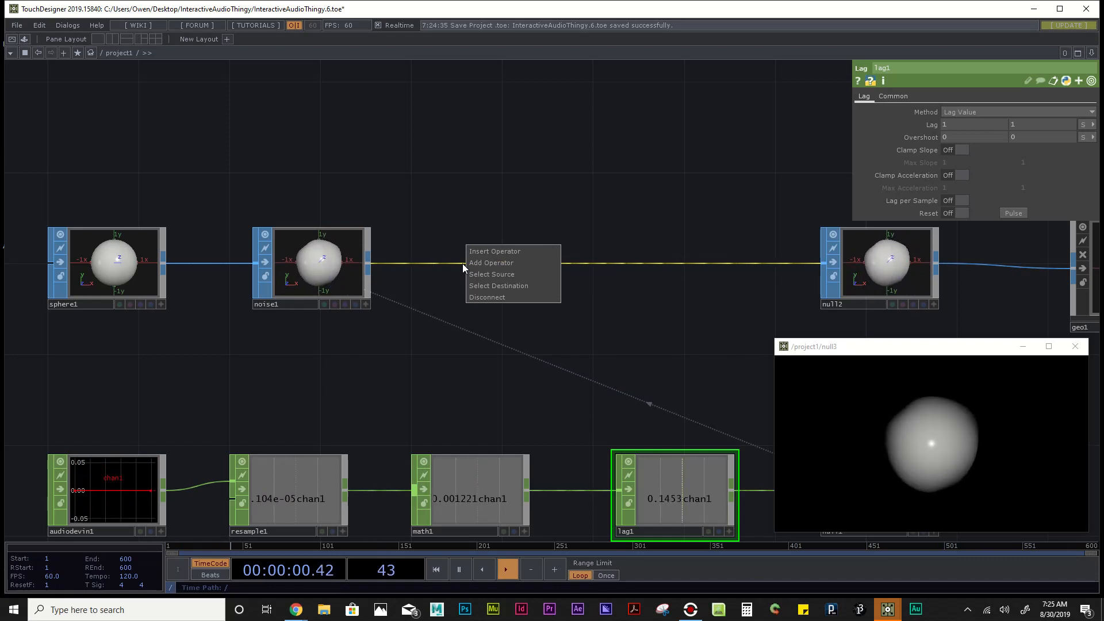
click(476, 250)
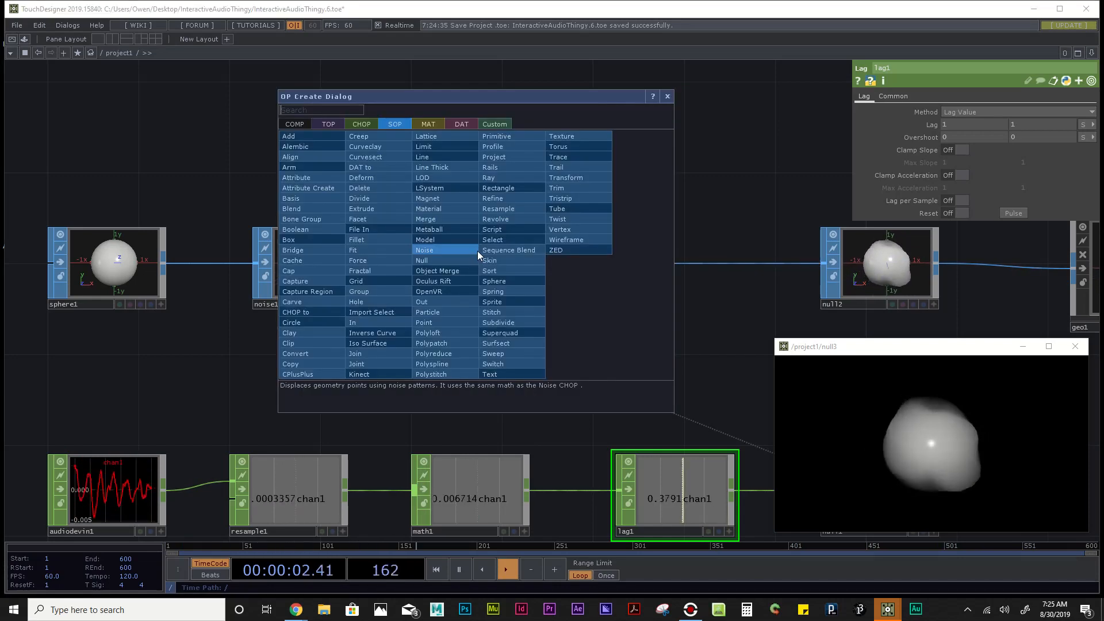
text(attribute)
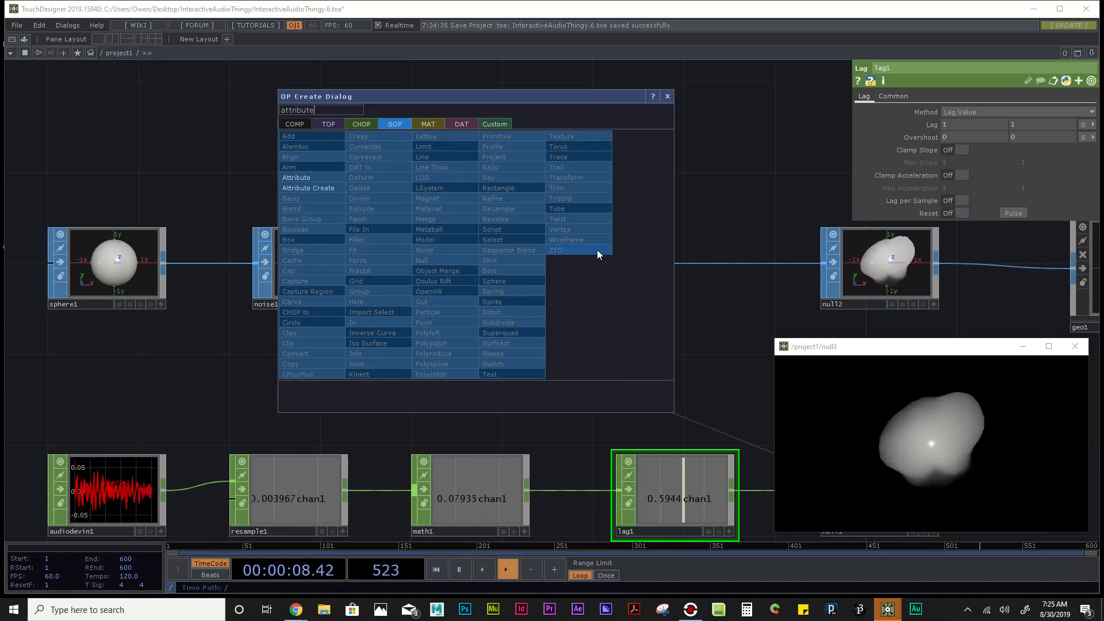
click(312, 187)
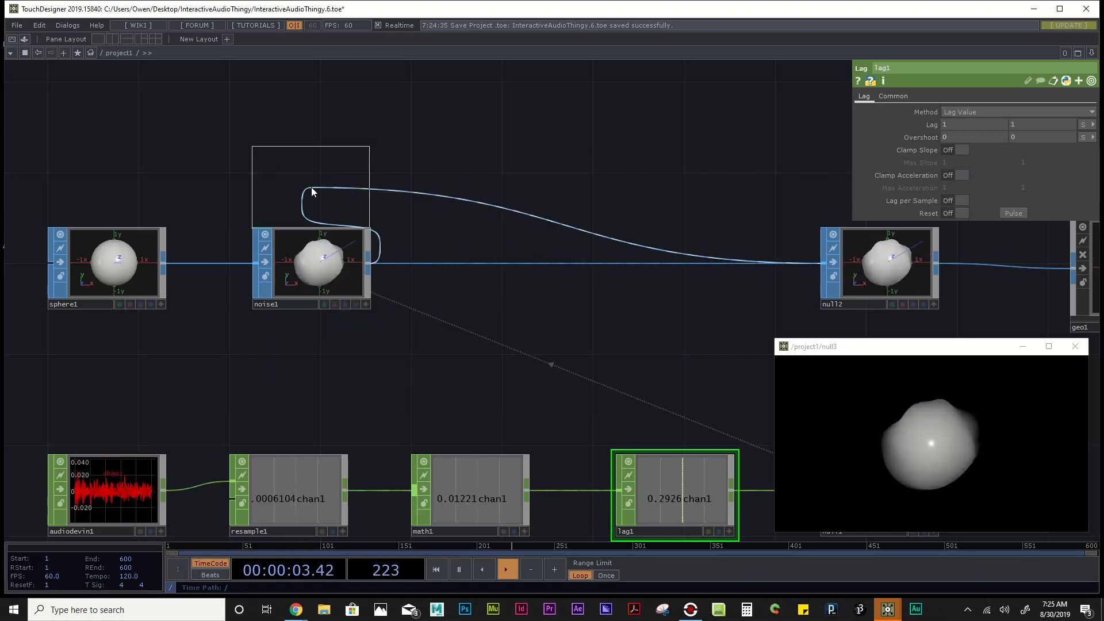
click(504, 264)
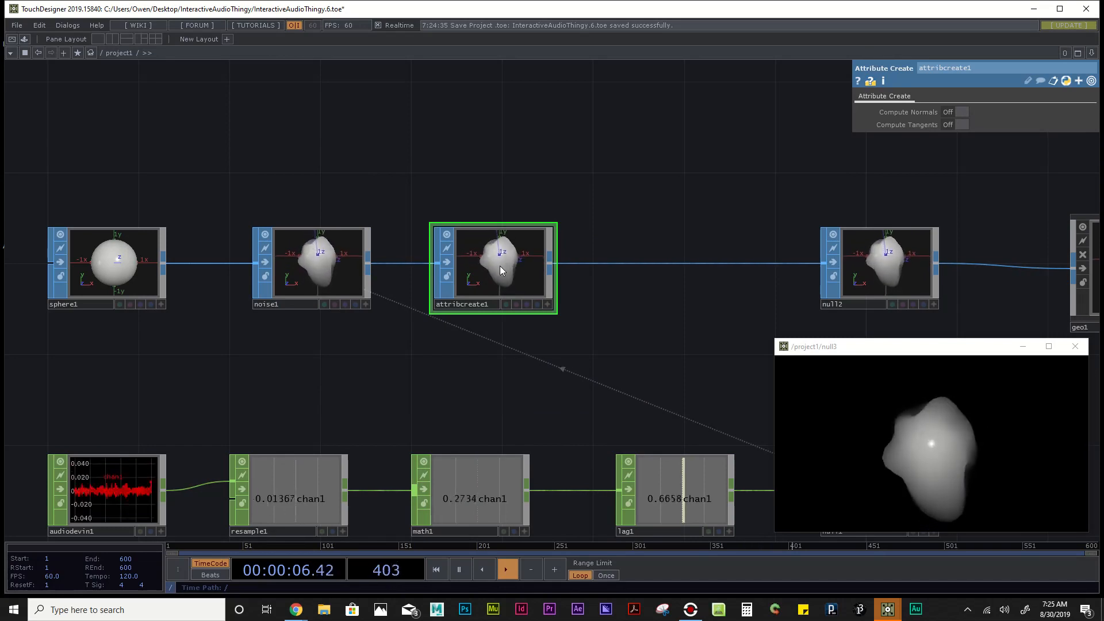
Step: Turn on Compute Normals for the Attribute Create SOP and save the project
click(961, 110)
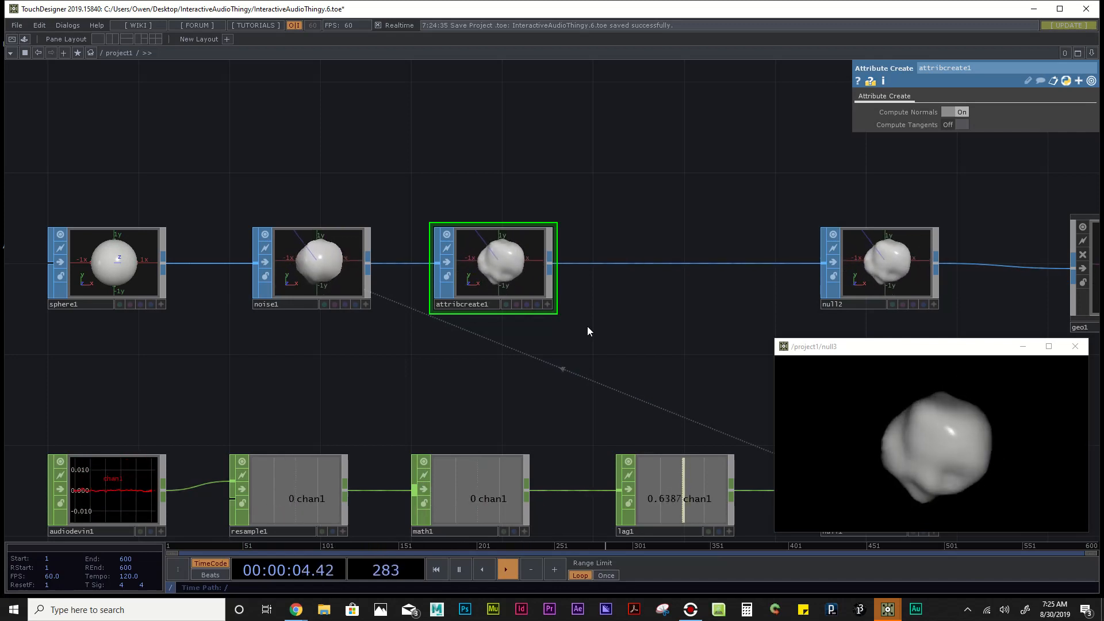
scroll(588, 326, down, 3)
drag(604, 311, 529, 304)
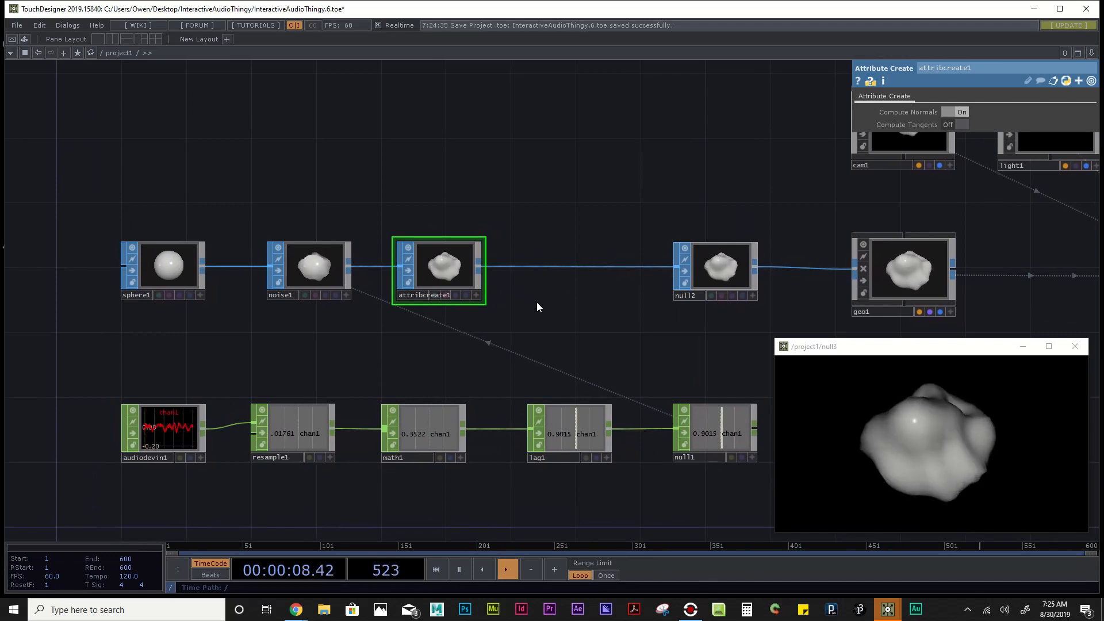
key(ctrl+s)
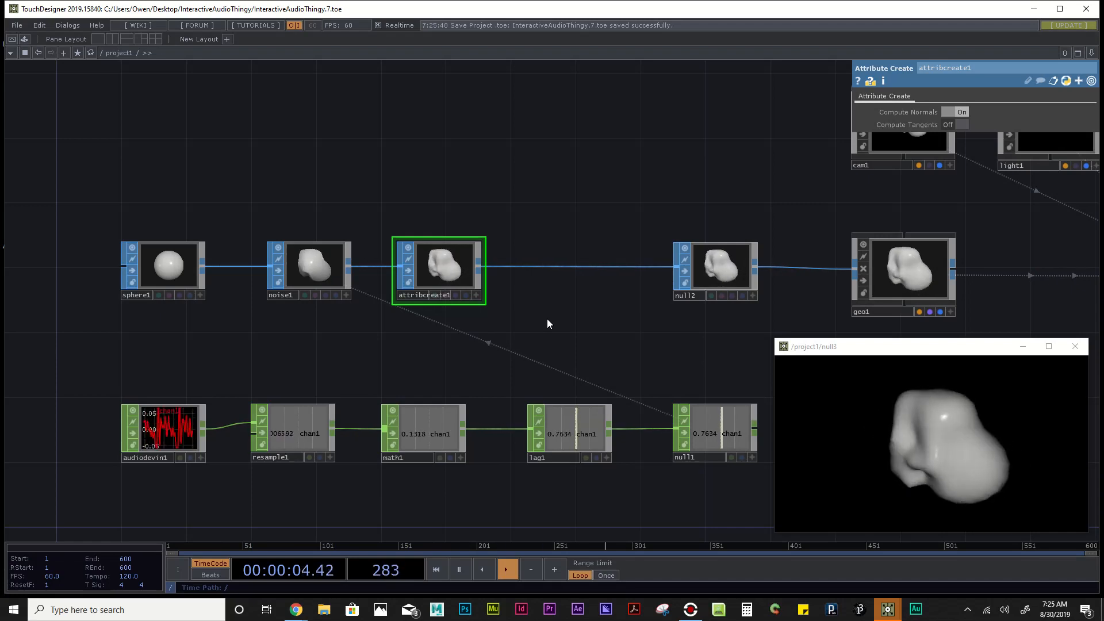
Step: Insert a Material SOP on the wire between attribcreate1 and null2, placed midway between them
drag(546, 323, 506, 333)
scroll(519, 313, up, 3)
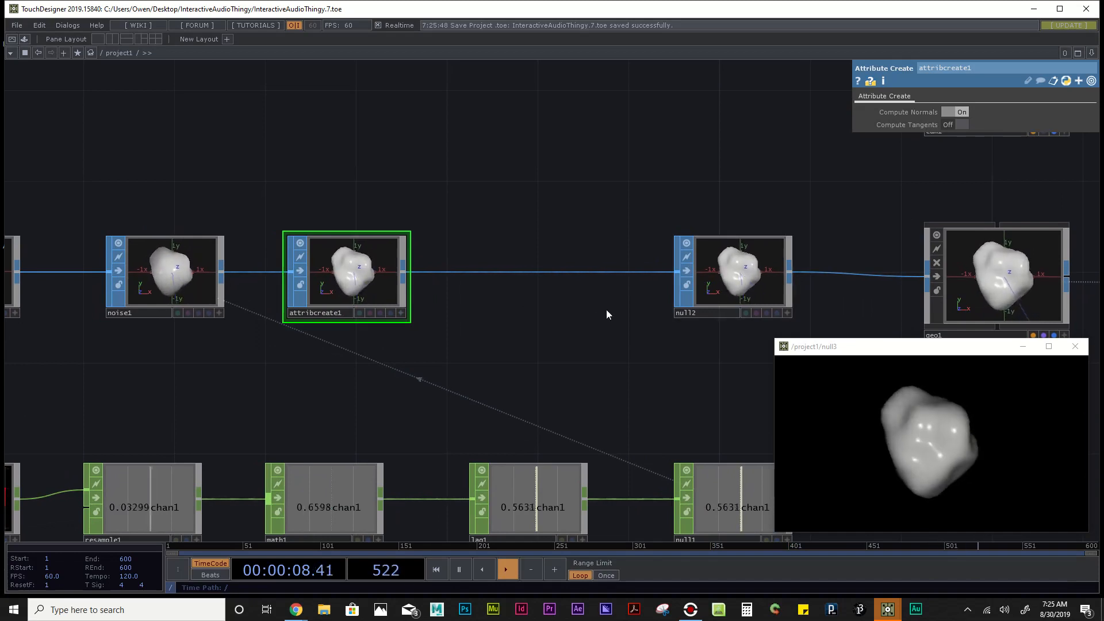
right_click(548, 273)
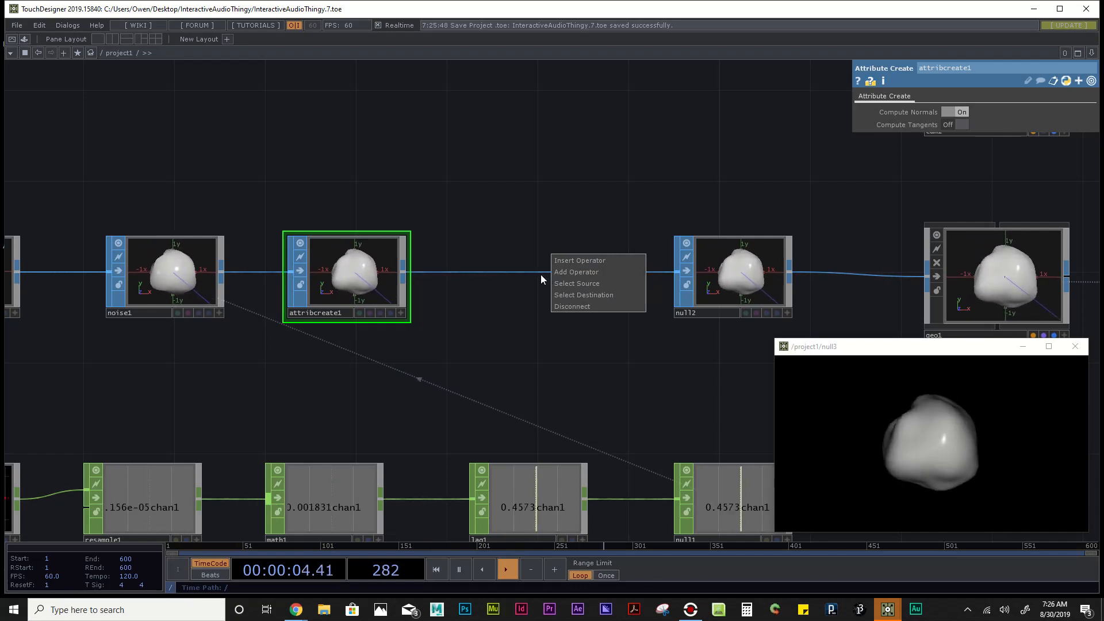
click(584, 260)
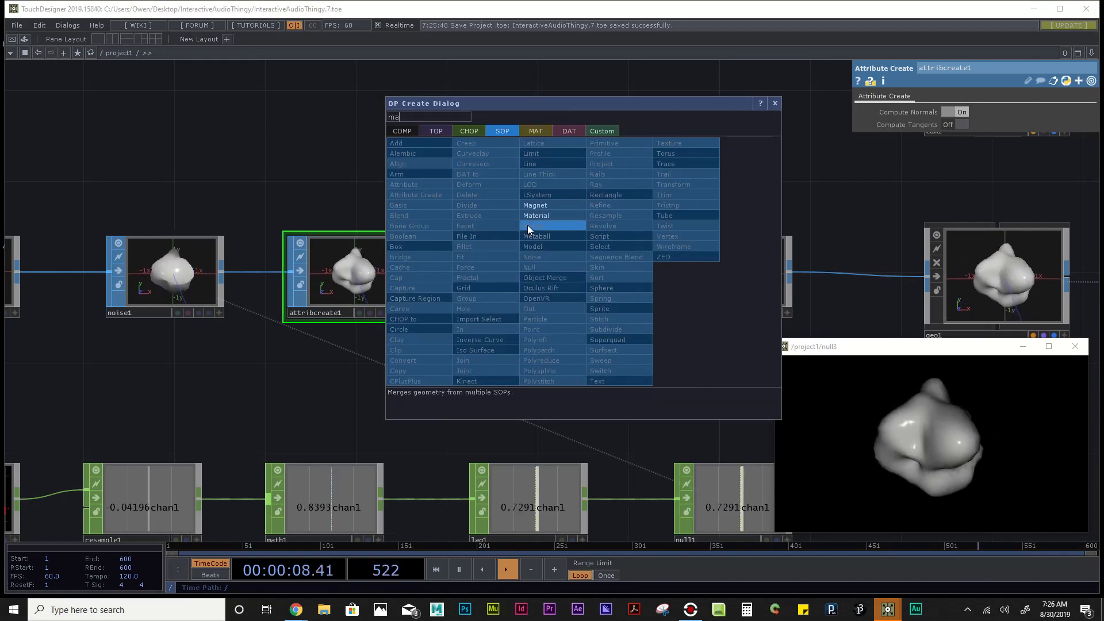
text(mat)
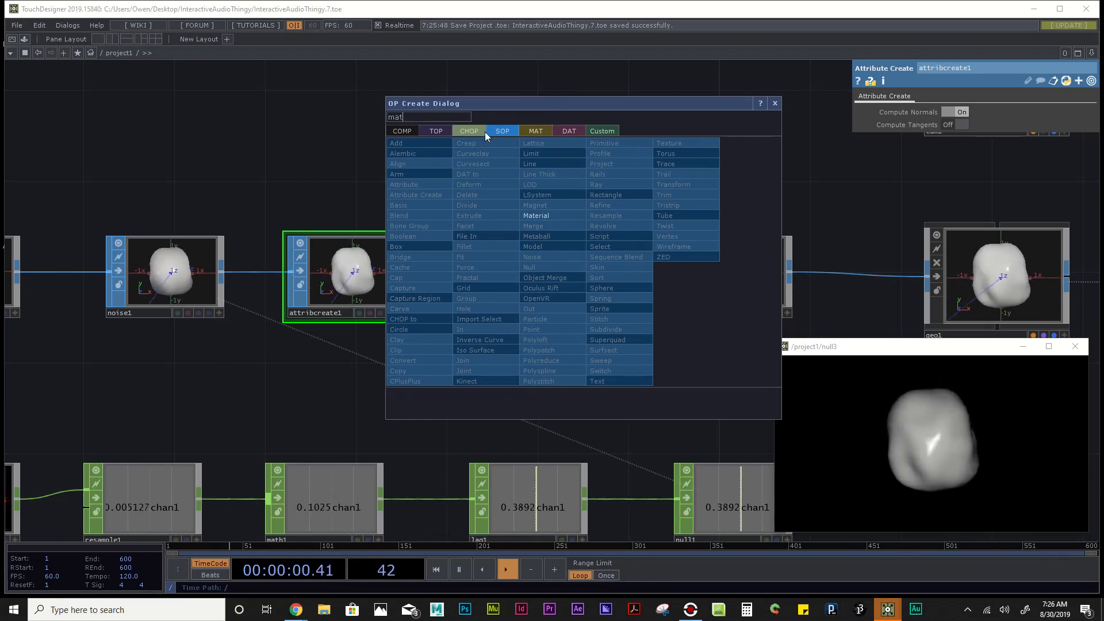
click(557, 214)
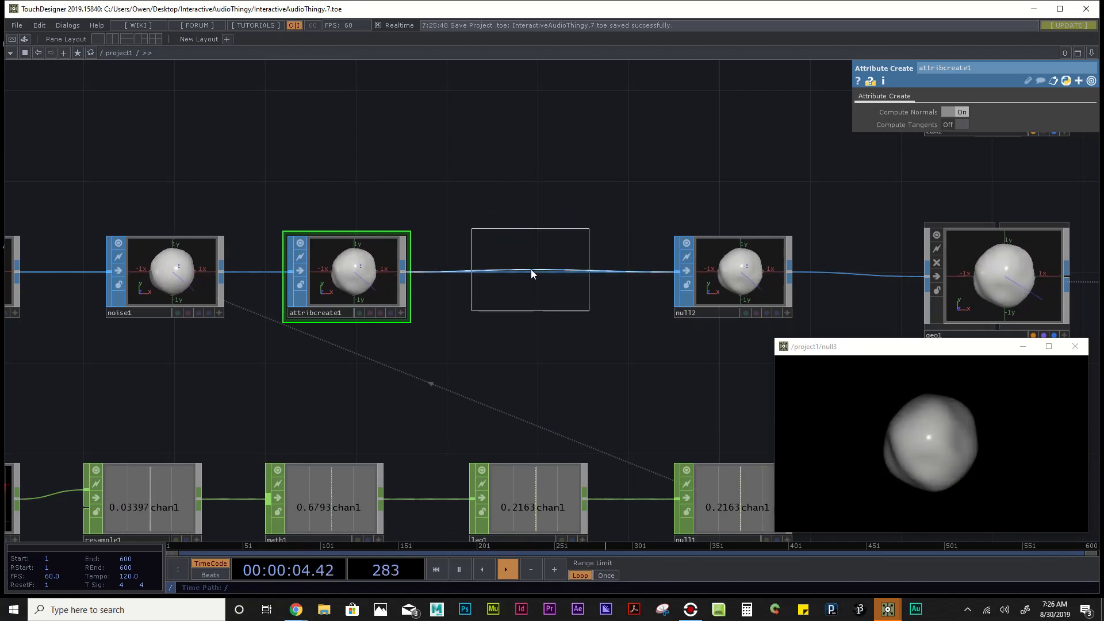
click(530, 270)
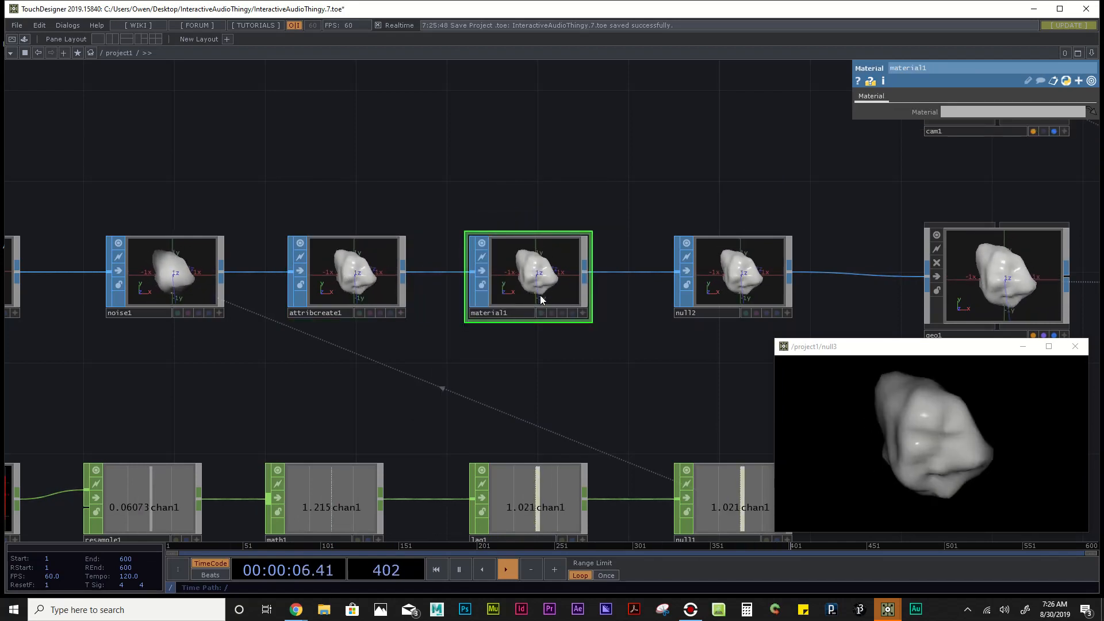
click(968, 111)
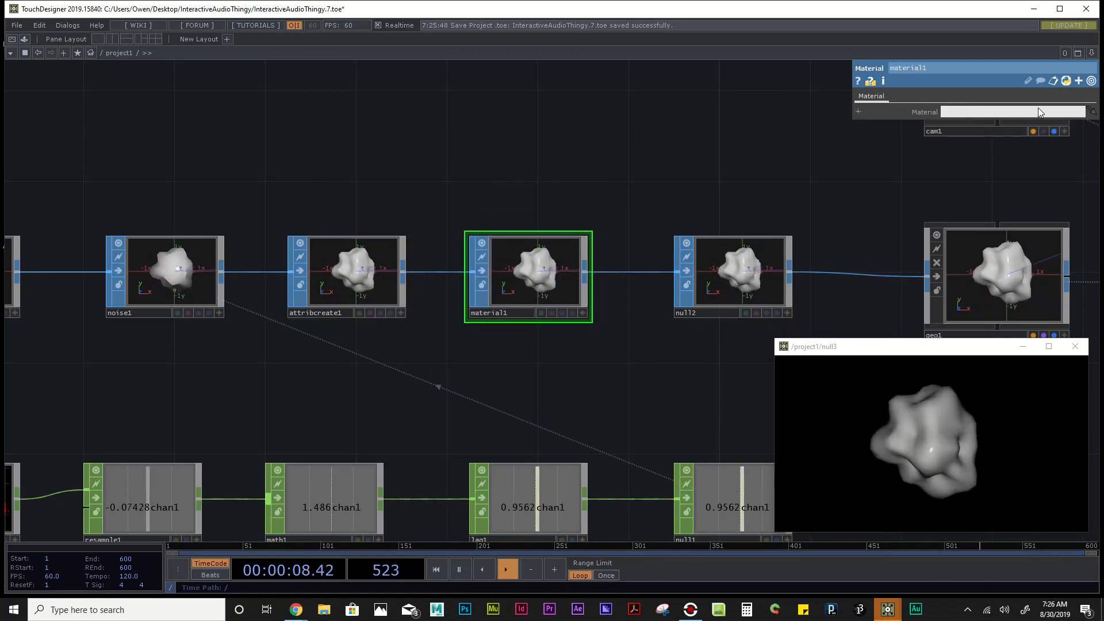
click(534, 260)
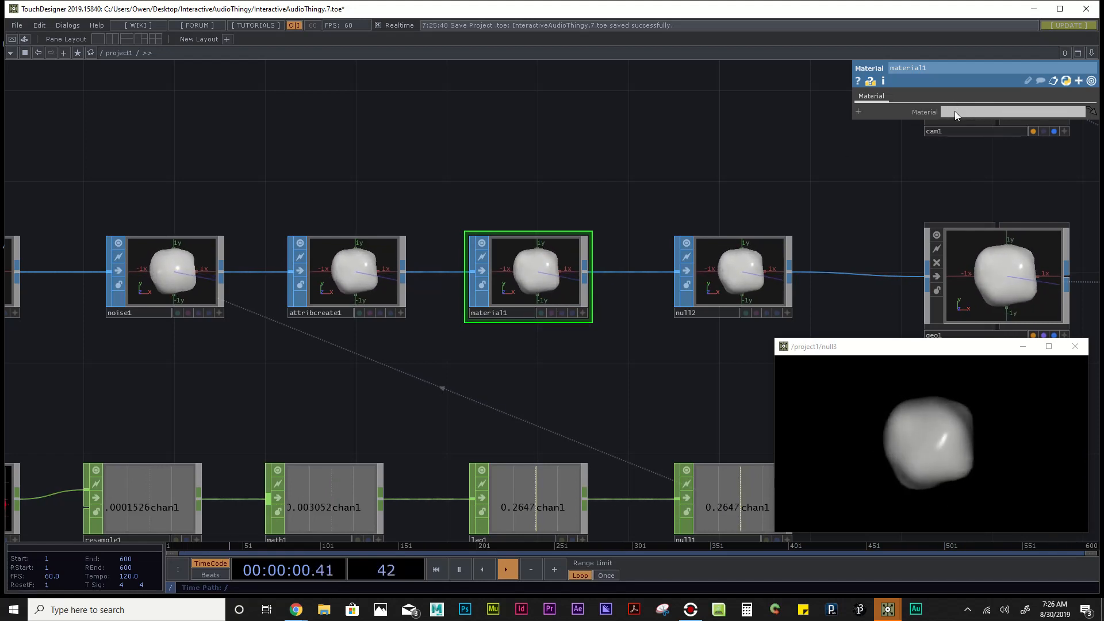
click(966, 112)
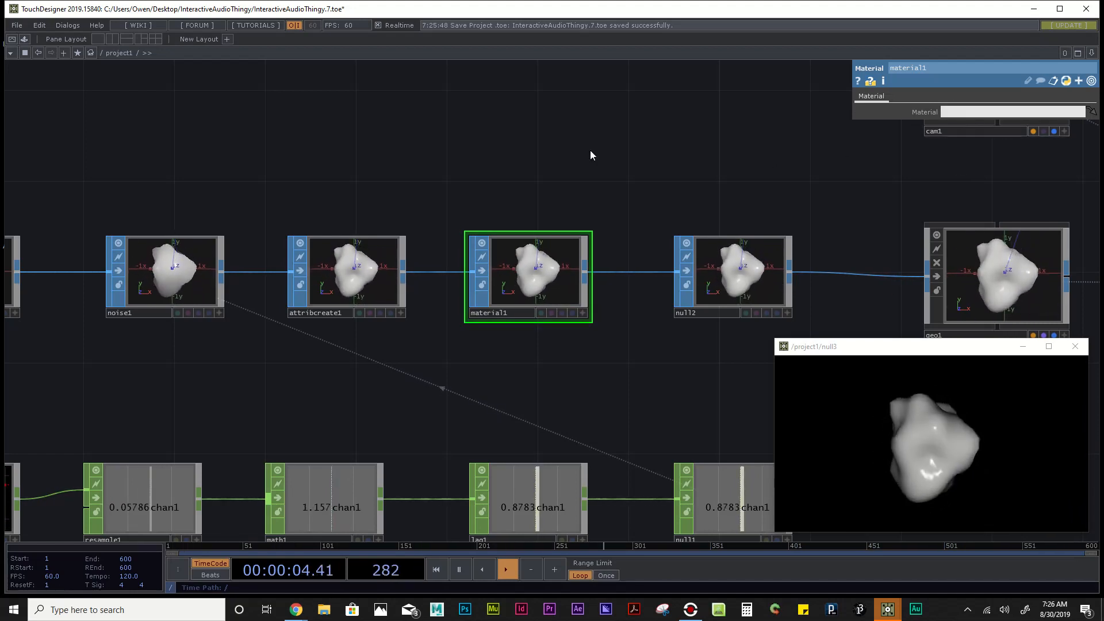
Step: Add a Phong MAT to the network and place it directly above the material1 node
drag(497, 165, 546, 166)
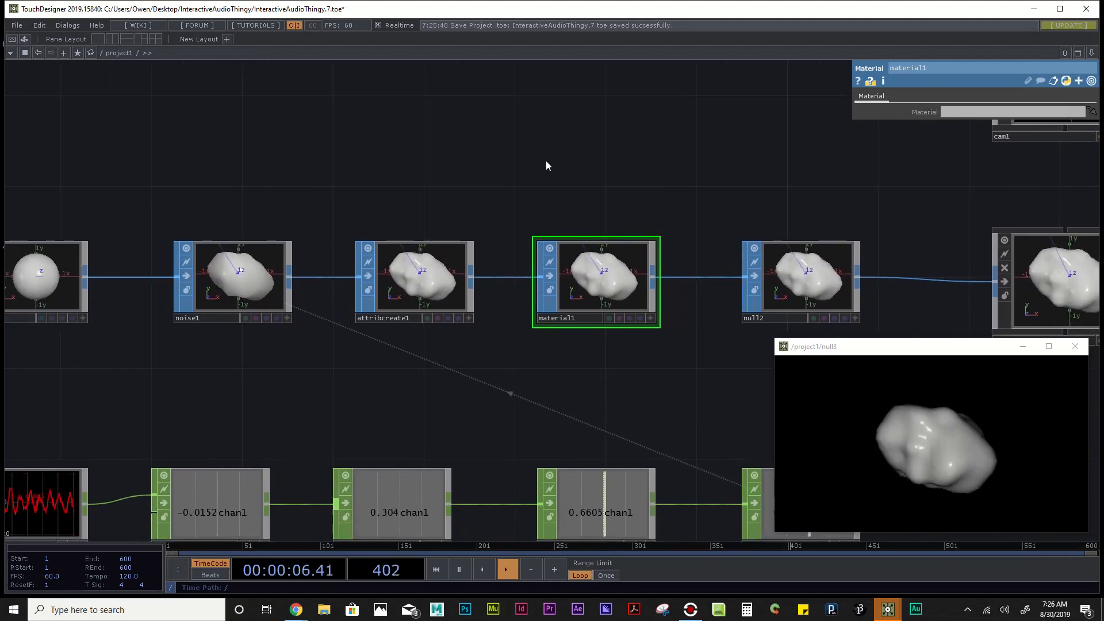
scroll(546, 165, down, 5)
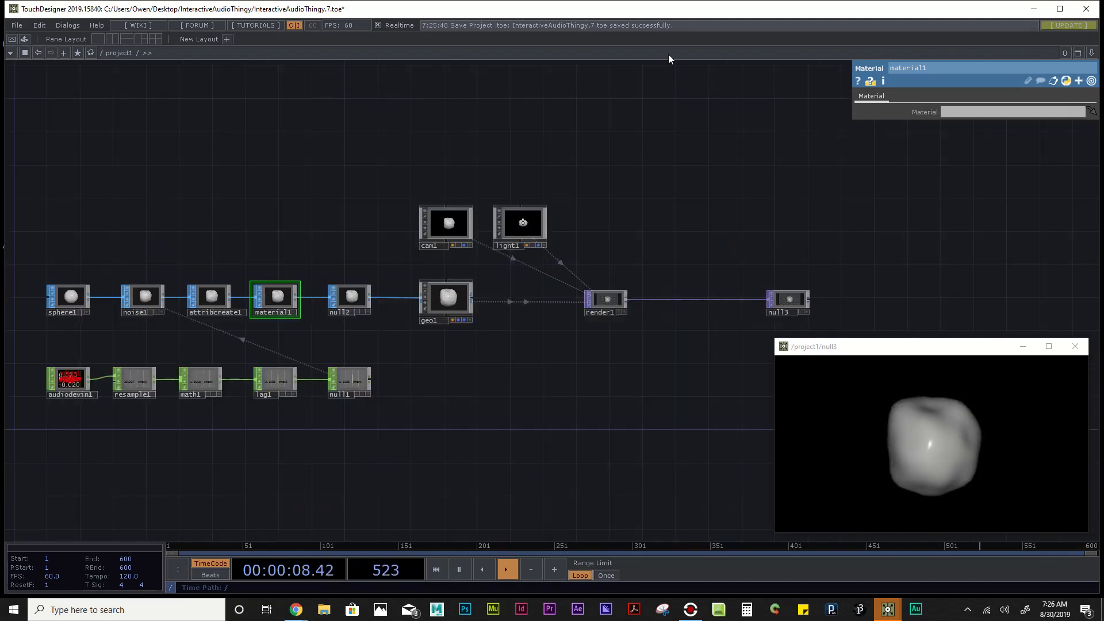
scroll(82, 241, up, 2)
scroll(82, 241, up, 2)
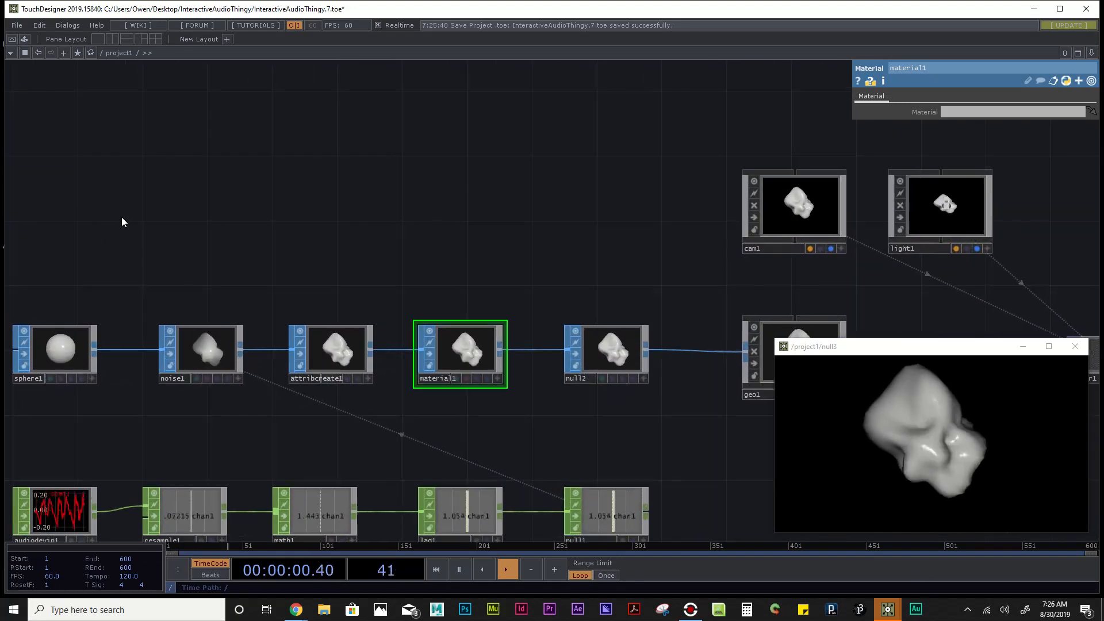
drag(123, 222, 200, 136)
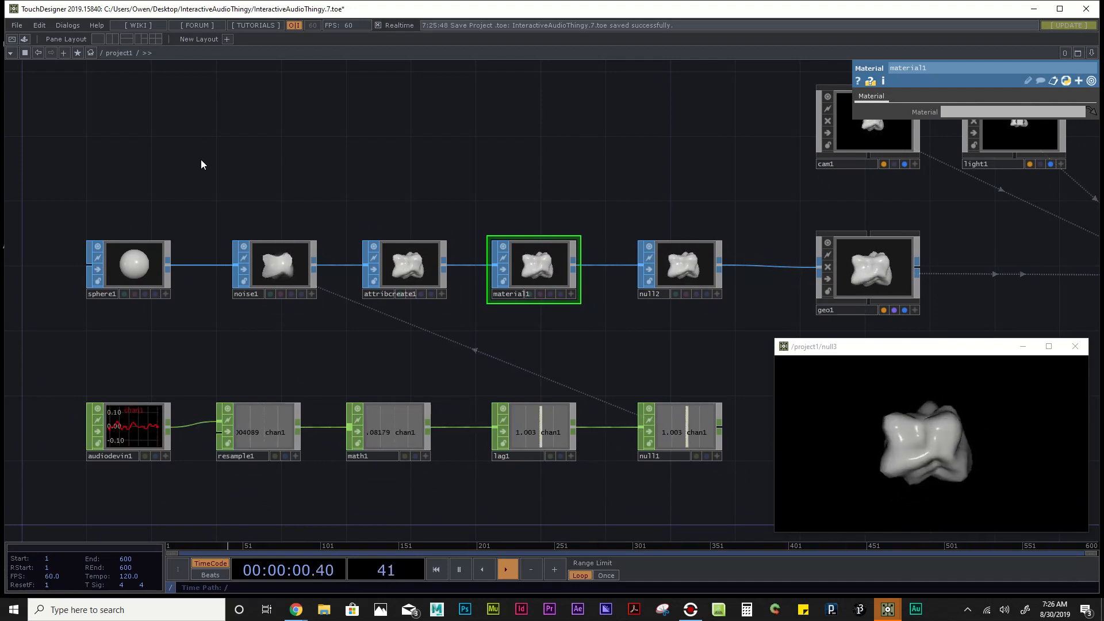
key(Tab)
drag(206, 5, 383, 90)
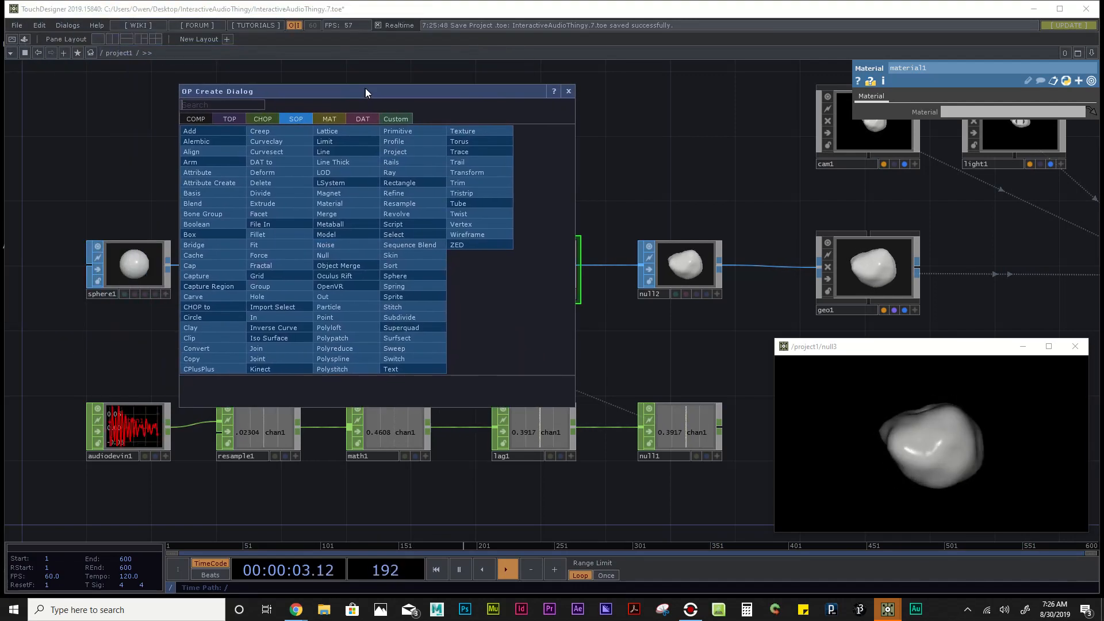
click(333, 120)
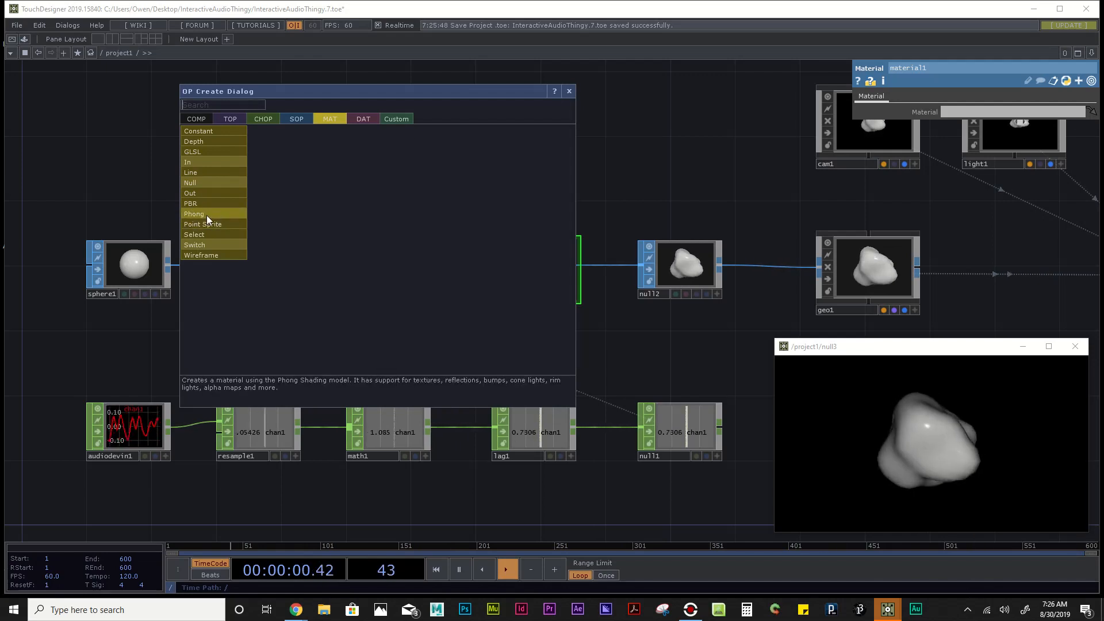
text(phong)
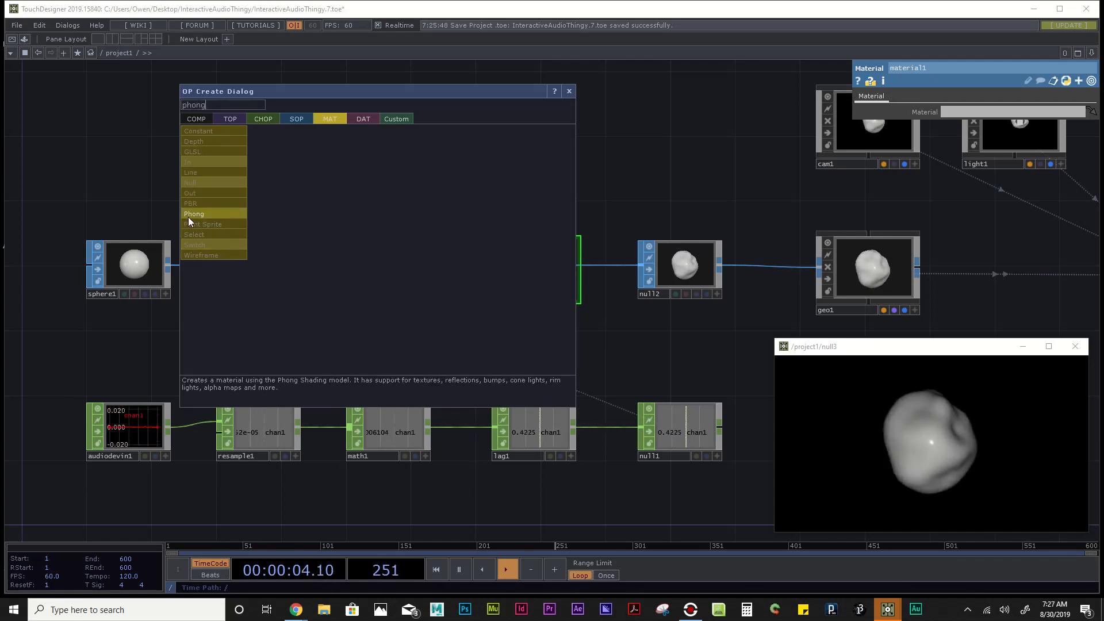
click(190, 214)
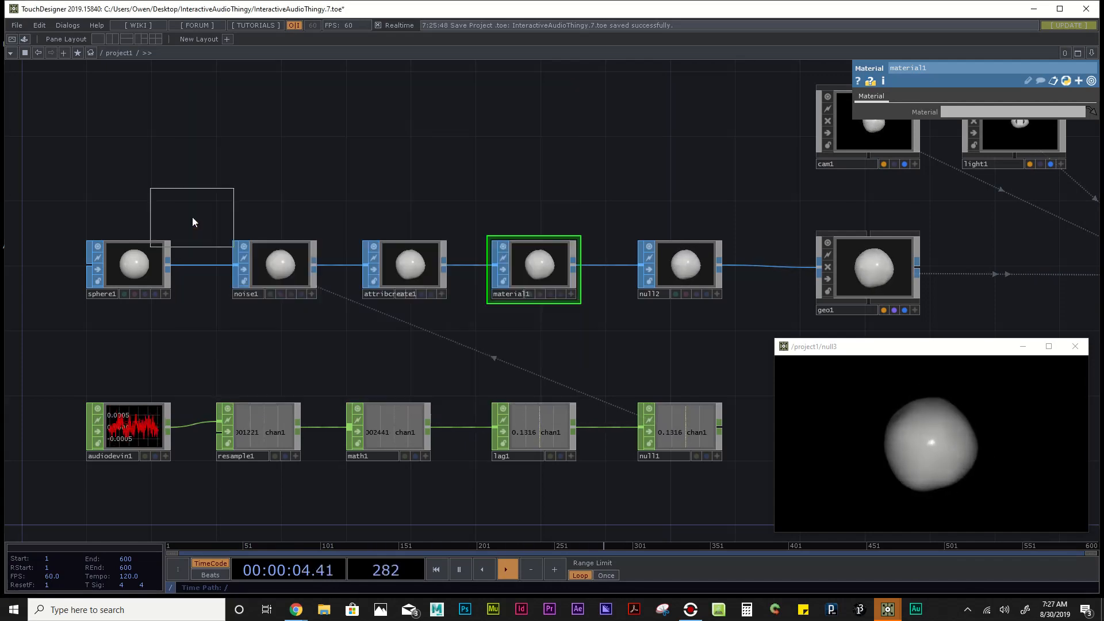
click(460, 147)
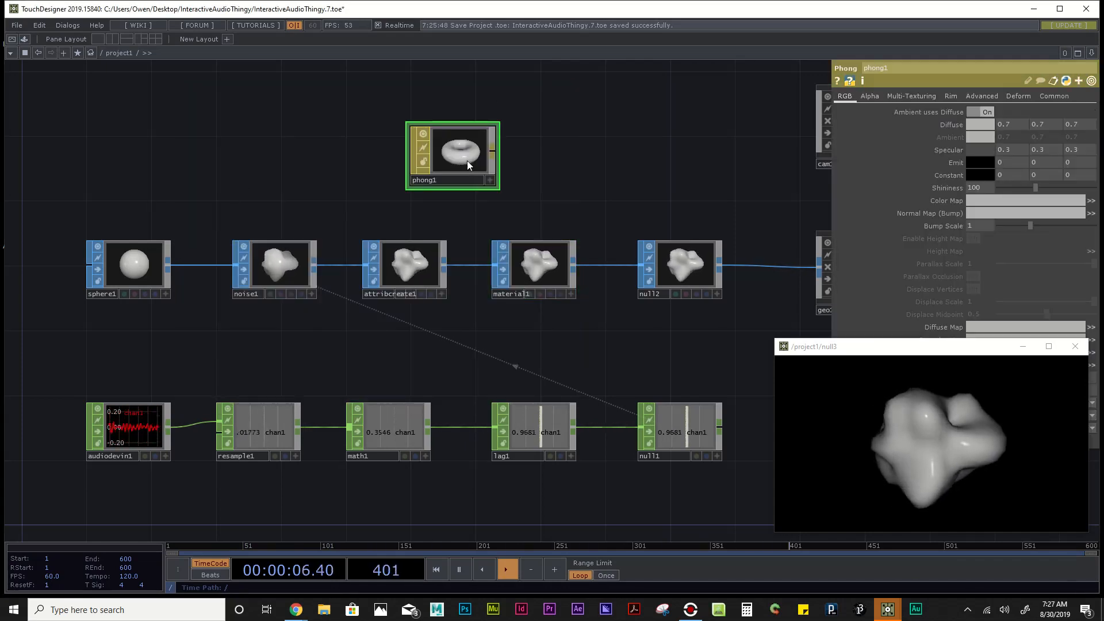
drag(467, 161, 548, 146)
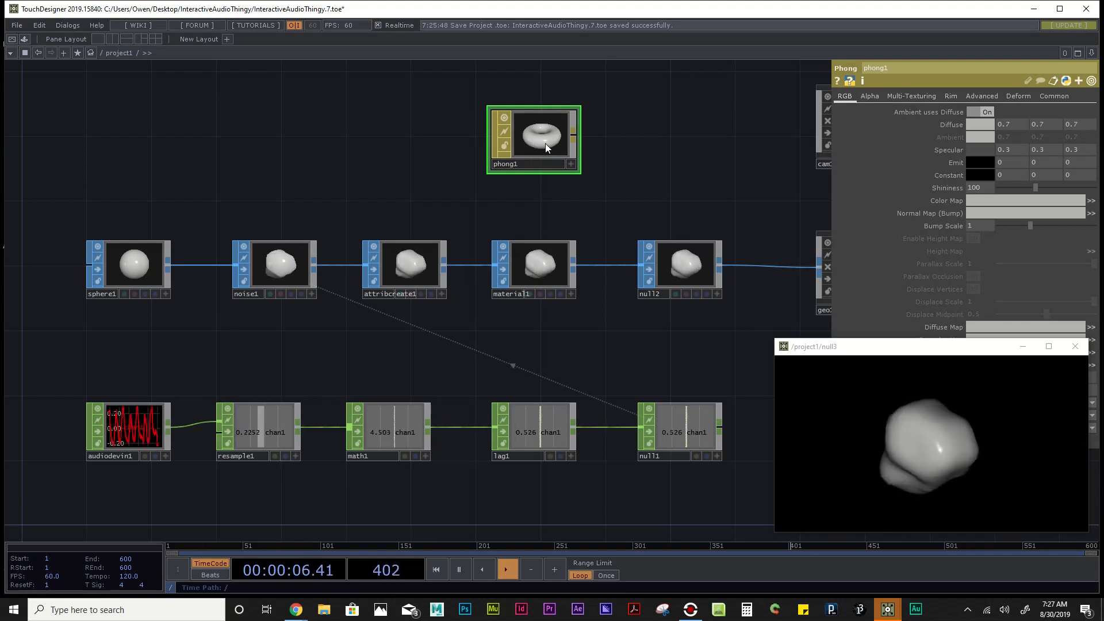
Step: Shrink the floating null3 viewer window and move it above sphere1, clear of the Phong parameters
scroll(545, 143, up, 3)
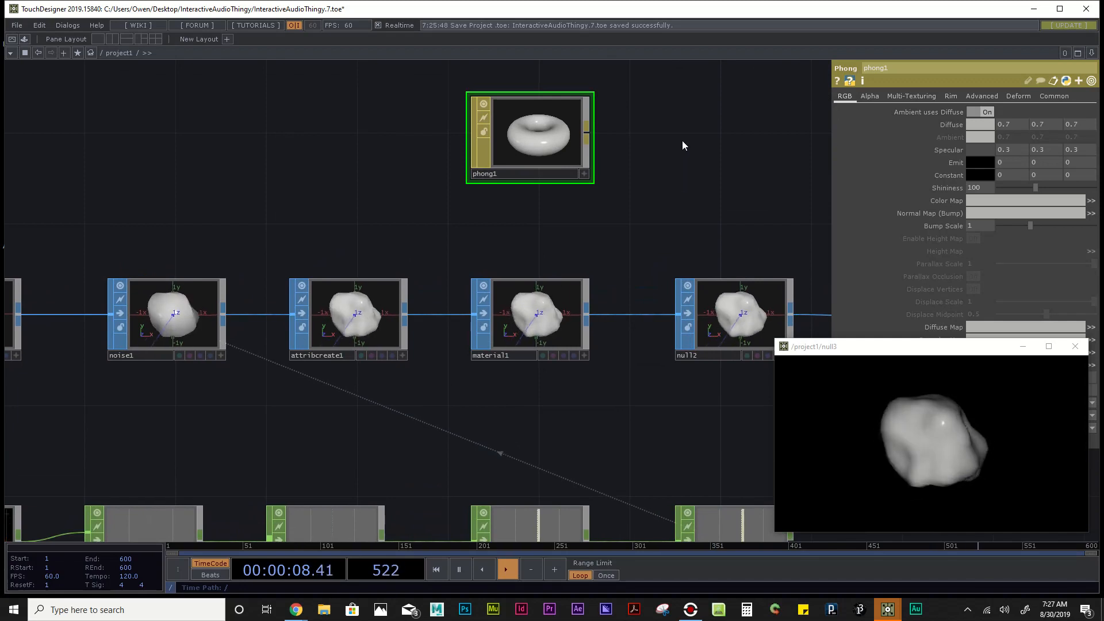
scroll(684, 144, down, 2)
drag(775, 340, 774, 370)
drag(888, 381, 80, 88)
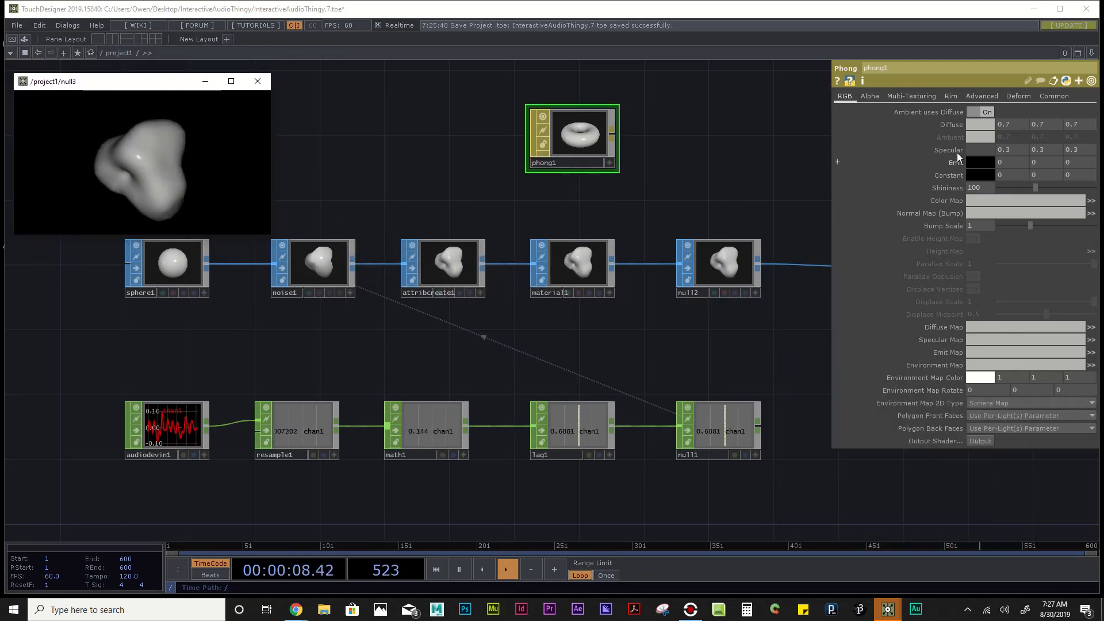
Step: Set the Phong material's diffuse color to yellow, with red 0.913, green 1 and blue 0
scroll(534, 129, up, 5)
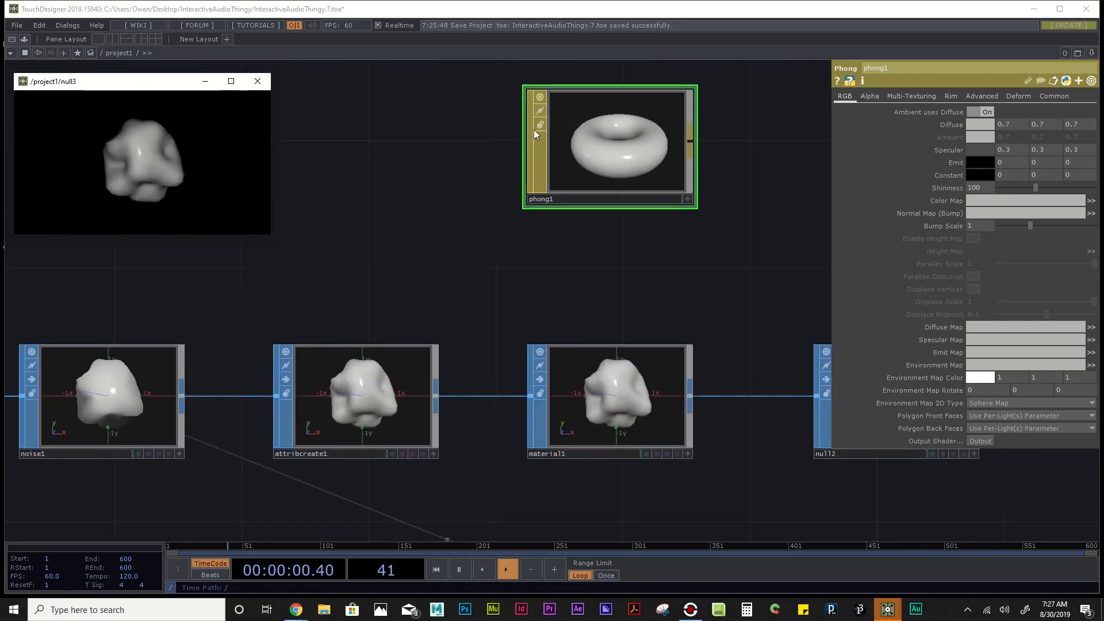
scroll(534, 129, up, 3)
scroll(800, 215, down, 5)
drag(801, 215, 684, 236)
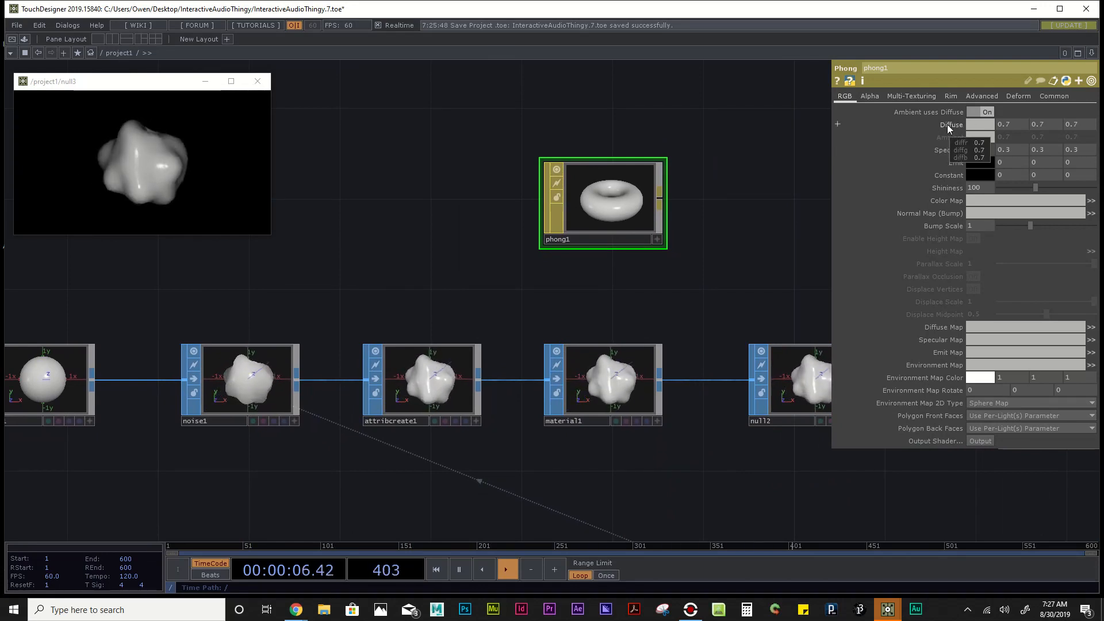
click(983, 123)
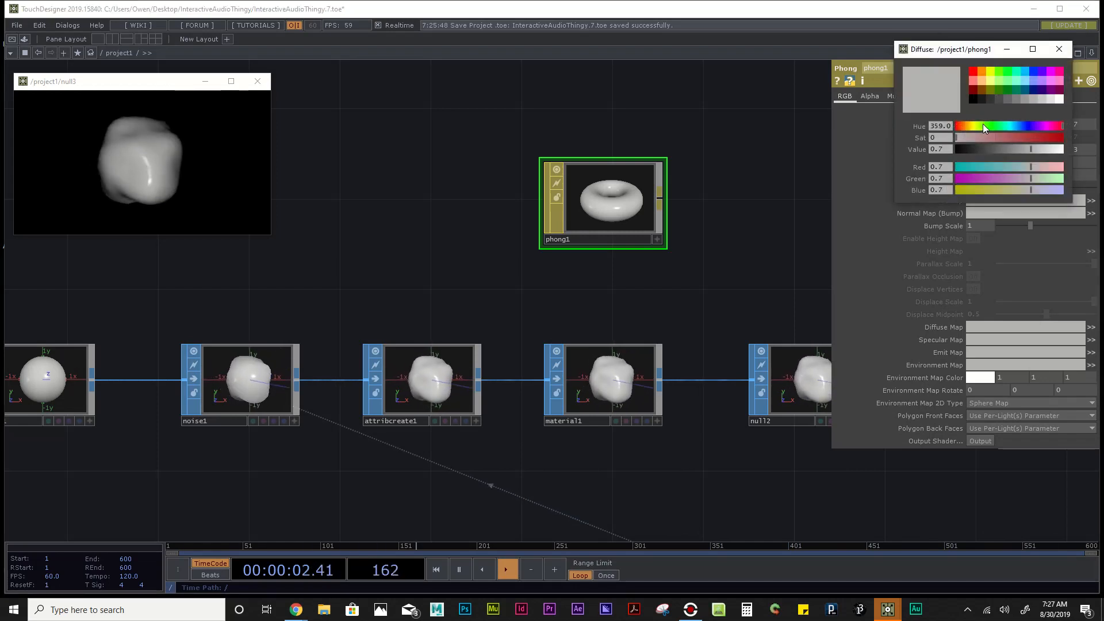
click(1061, 50)
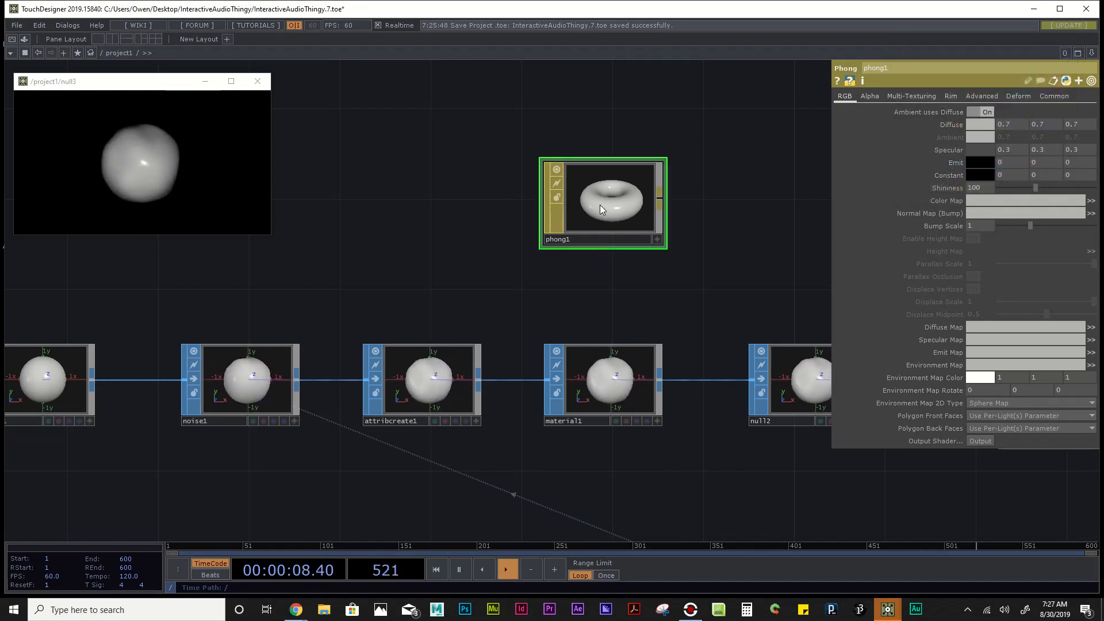
click(975, 125)
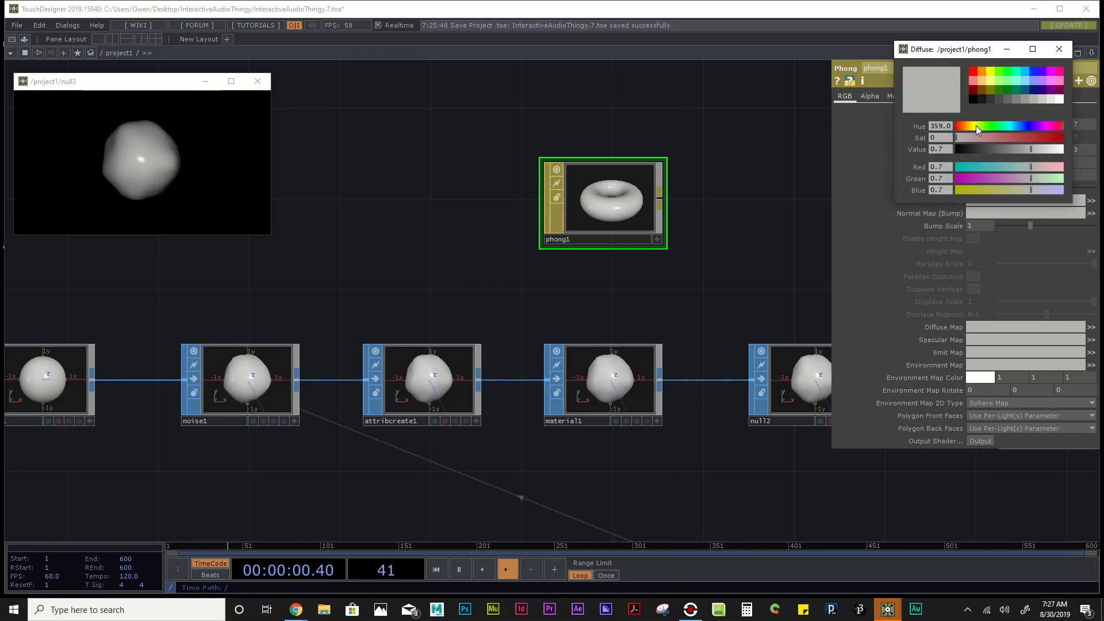
click(993, 74)
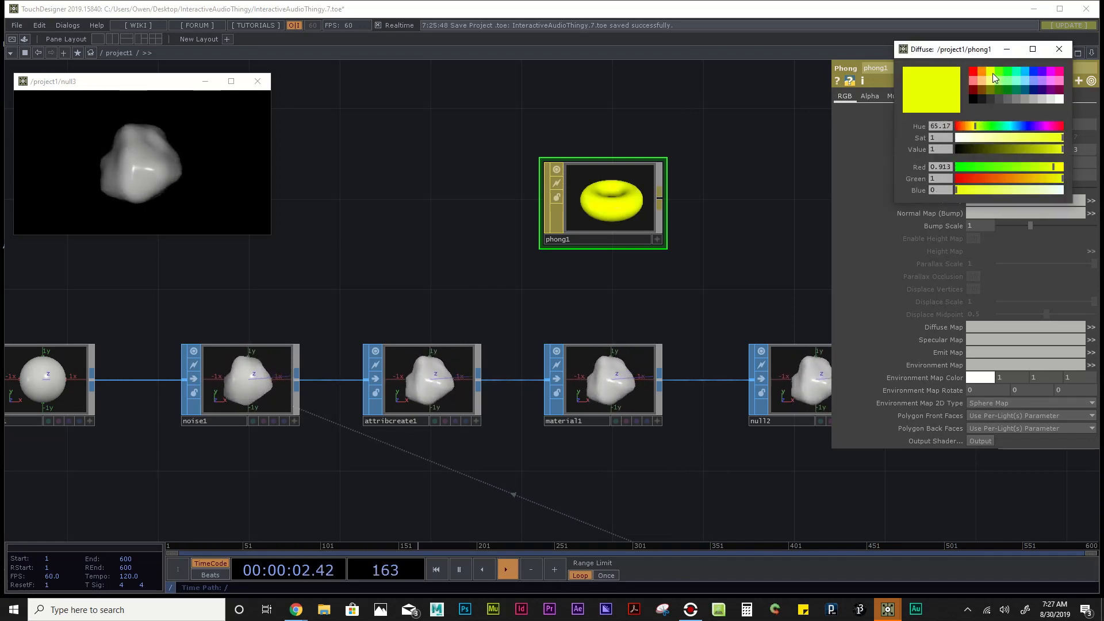
Step: Change the Phong material's diffuse color to light blue with hue 196, saturation about 0.714 and value 1, and close the color picker
click(1020, 74)
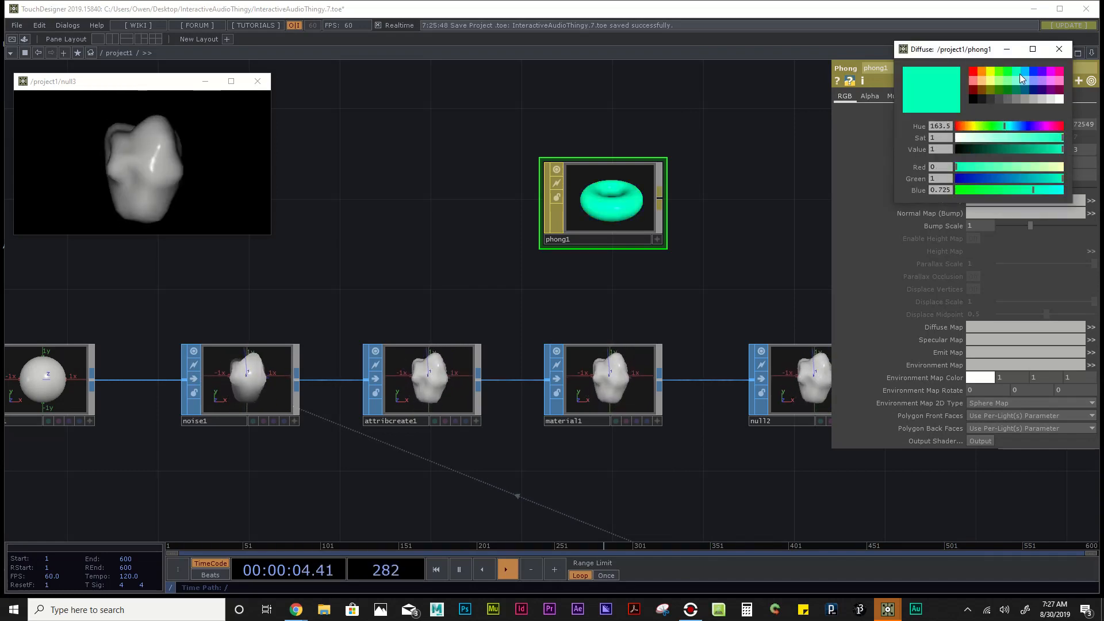
click(1021, 85)
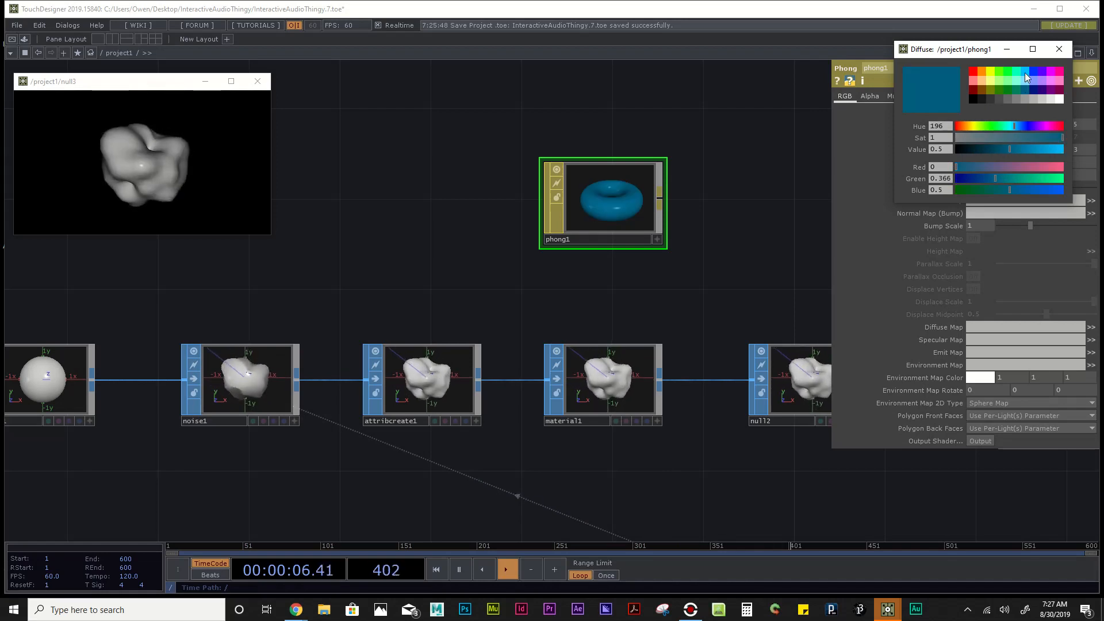
click(1025, 73)
click(1025, 82)
click(1026, 73)
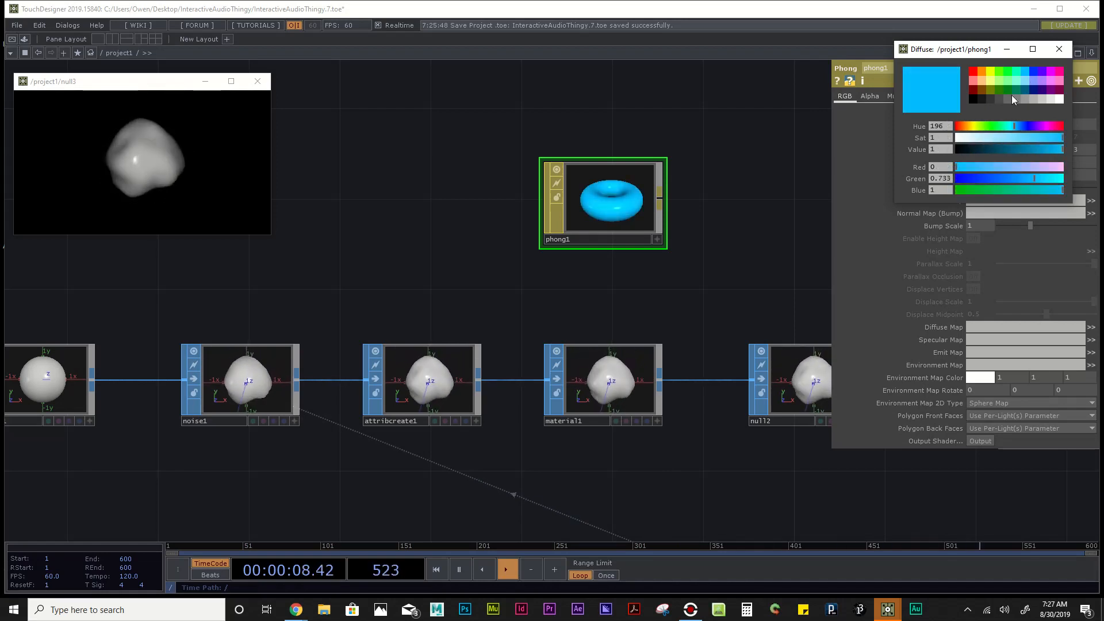
click(1047, 138)
drag(1048, 139, 1034, 145)
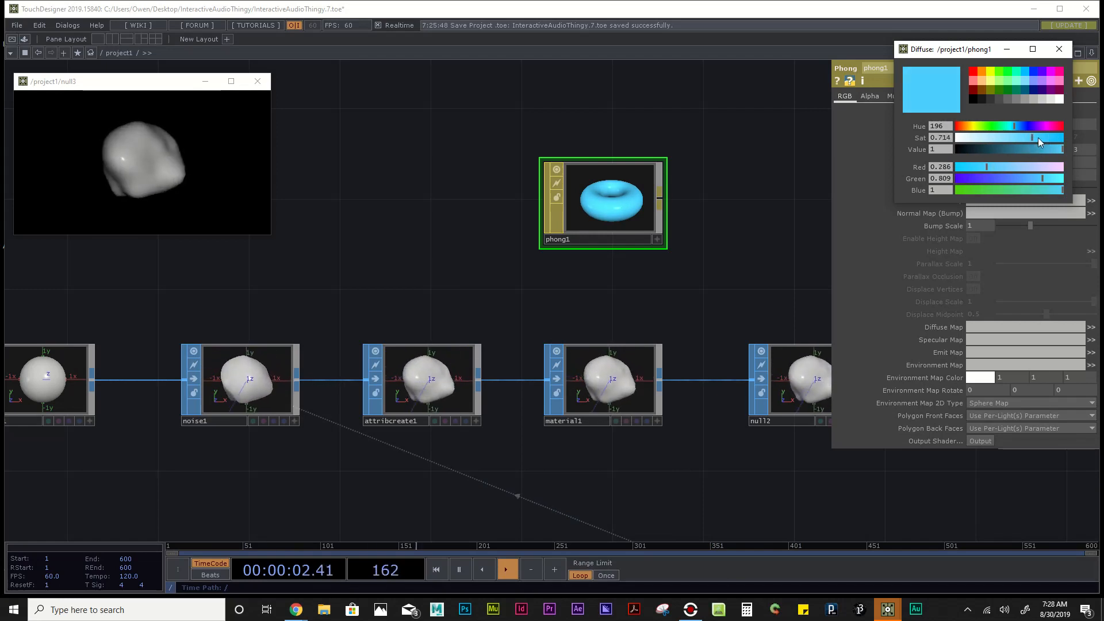
click(1062, 53)
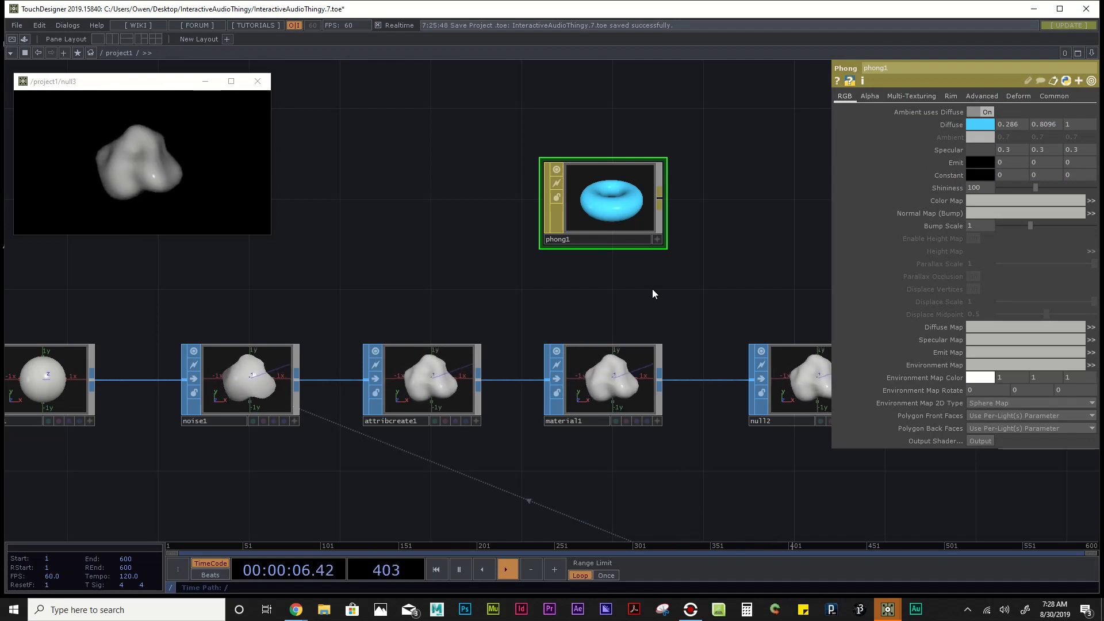
Step: Assign the phong1 material to the material1 node as its Material reference
drag(649, 301, 565, 290)
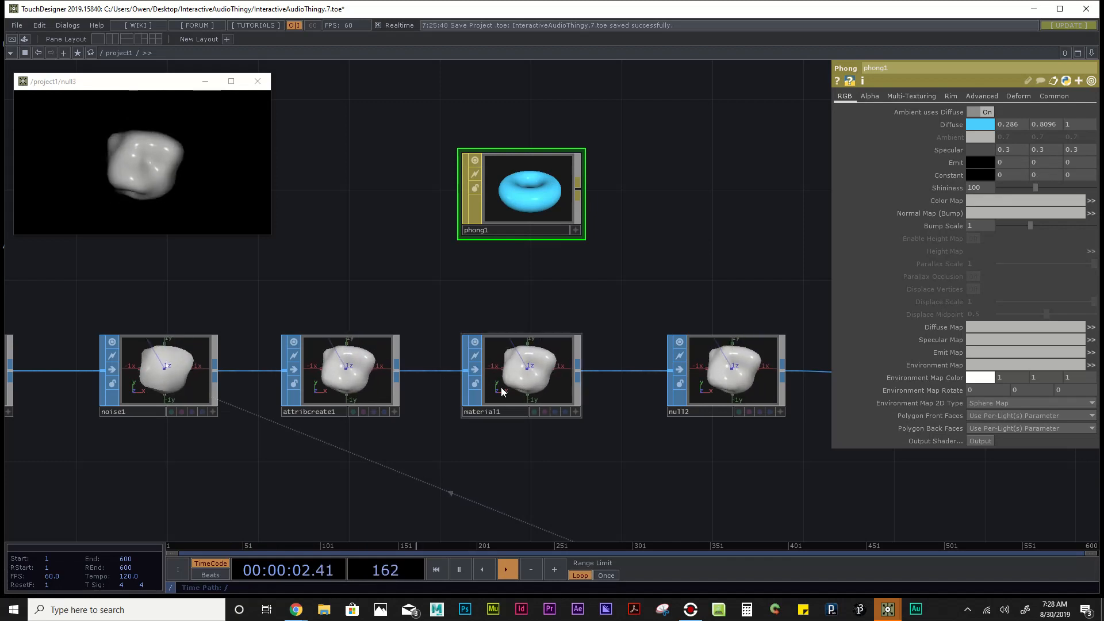
drag(480, 459, 522, 458)
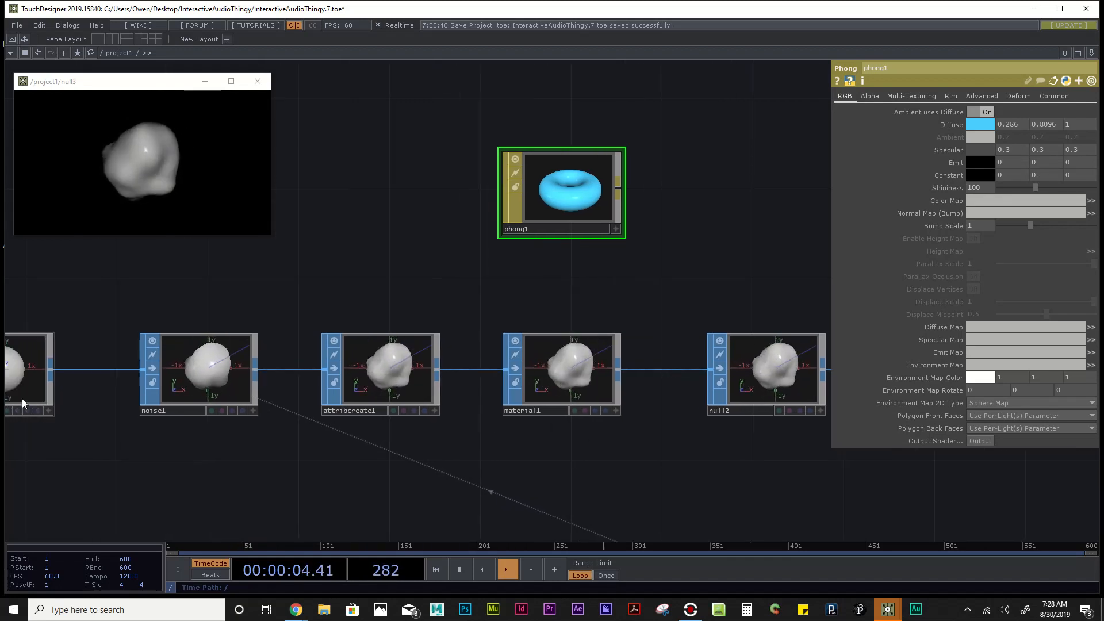
scroll(28, 408, down, 3)
drag(49, 420, 110, 433)
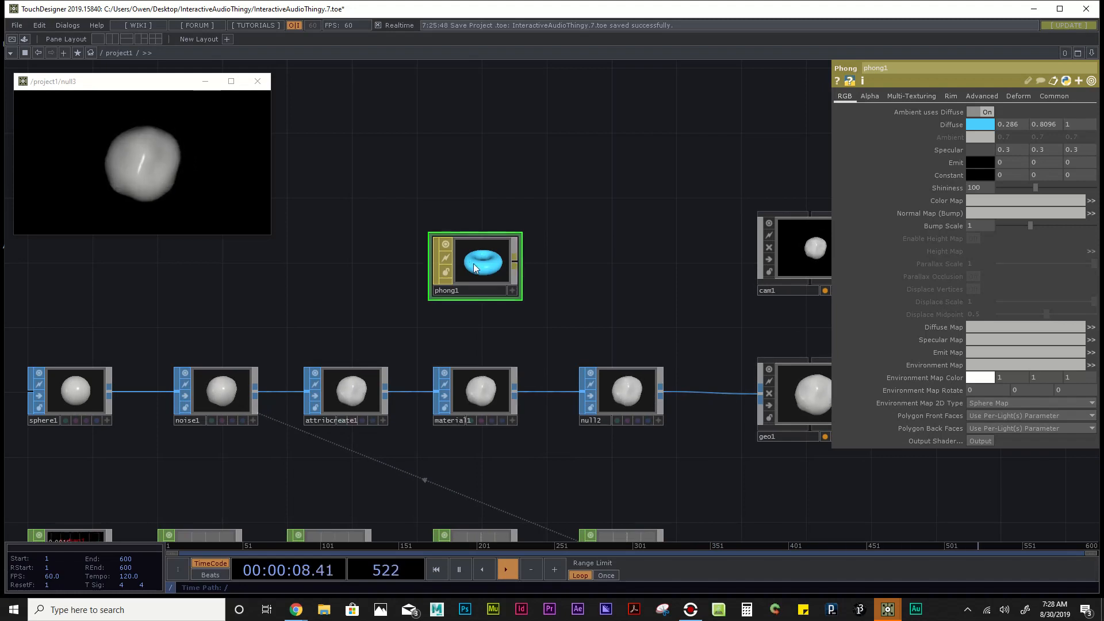
click(477, 399)
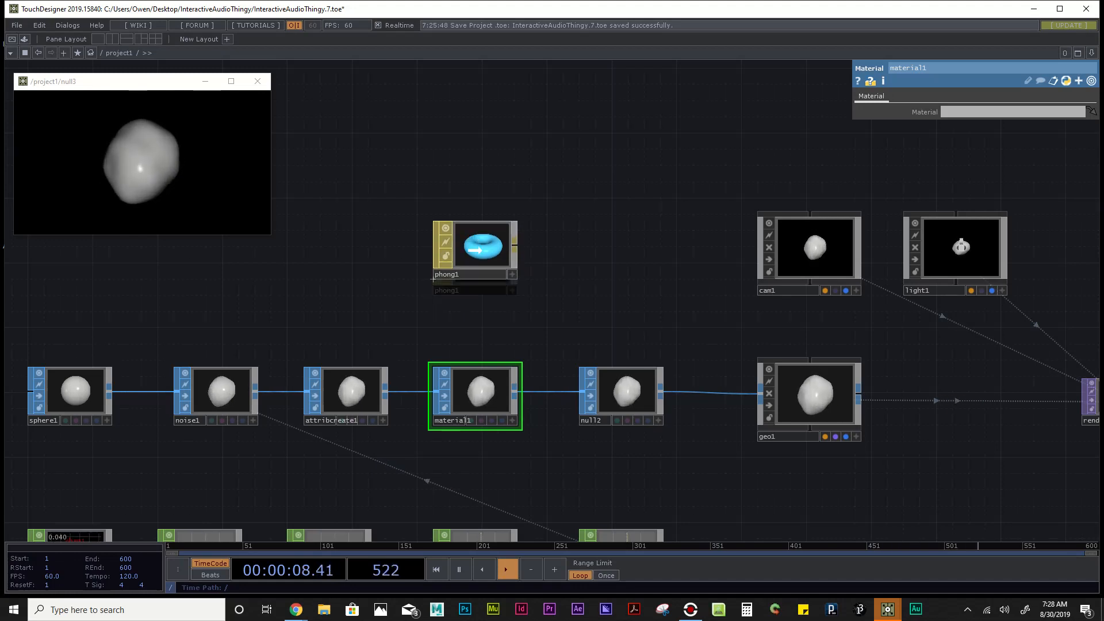
drag(474, 262, 481, 394)
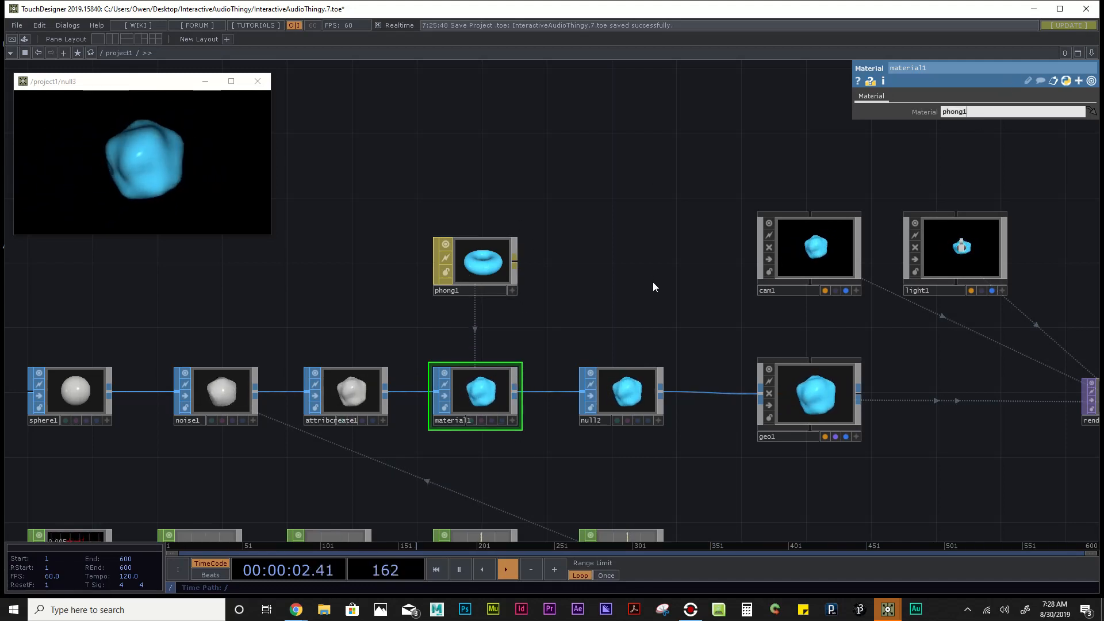
drag(654, 284, 803, 267)
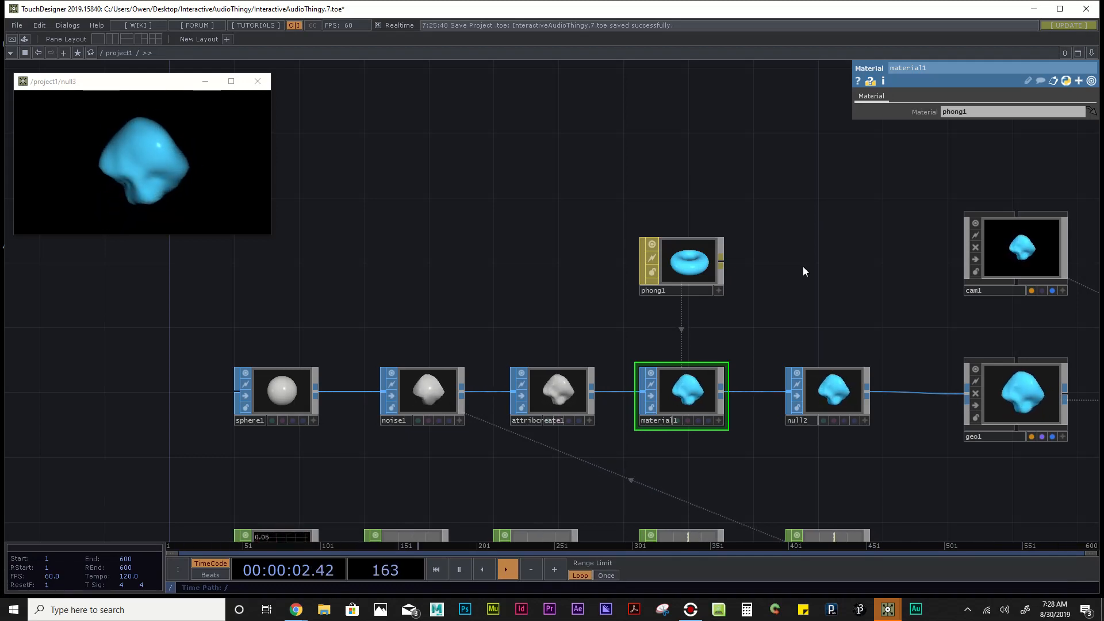
Step: Add a Noise TOP to the network in the empty area above and left of phong1
key(Tab)
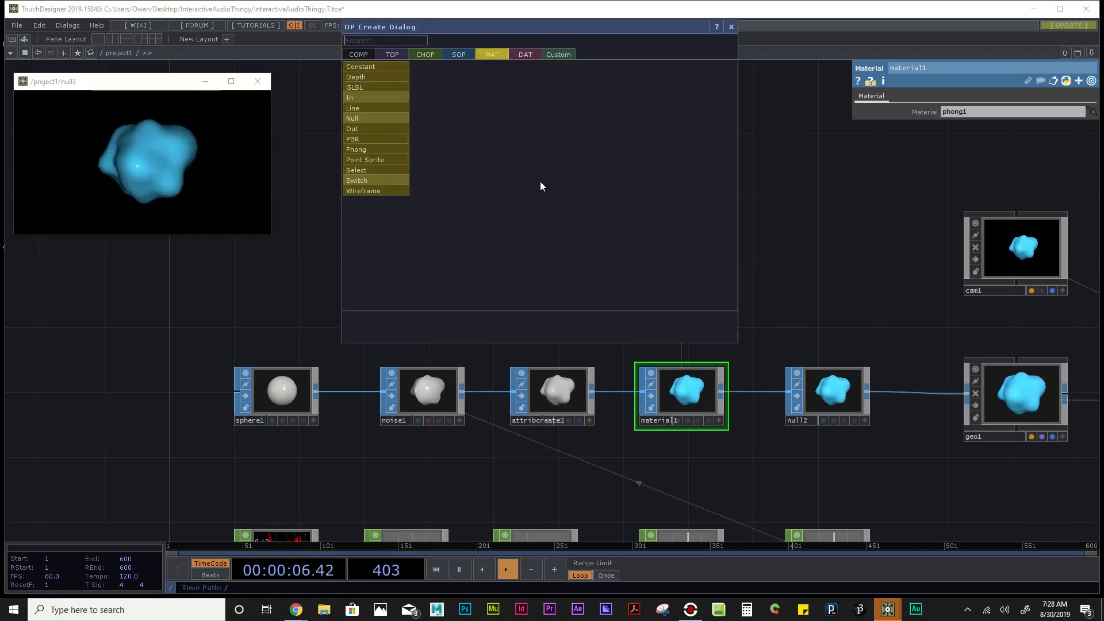
click(394, 53)
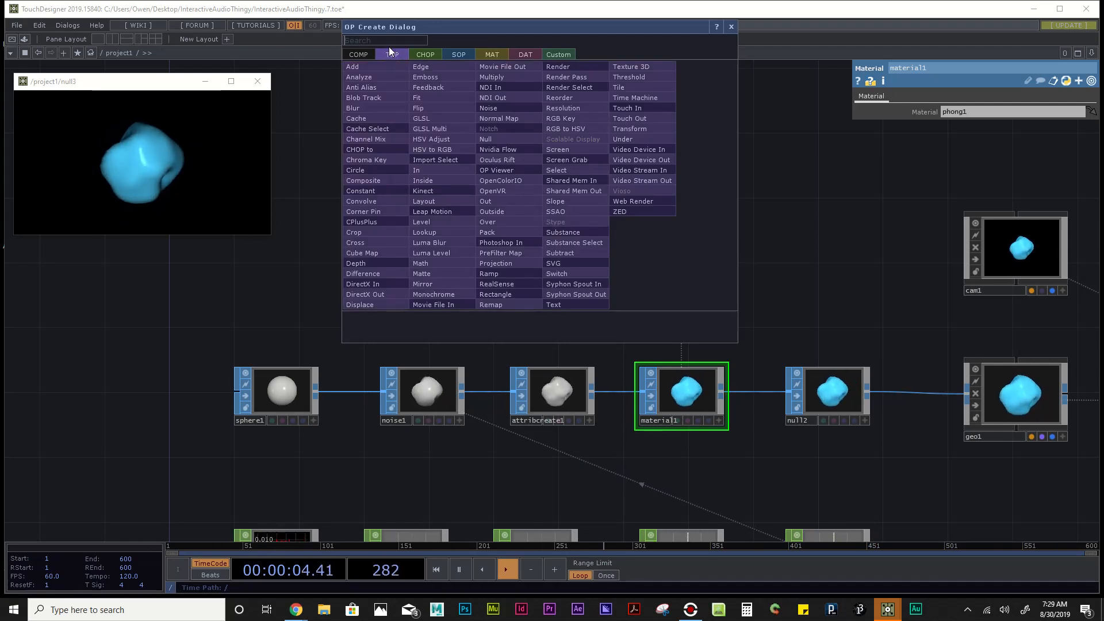
text(noise)
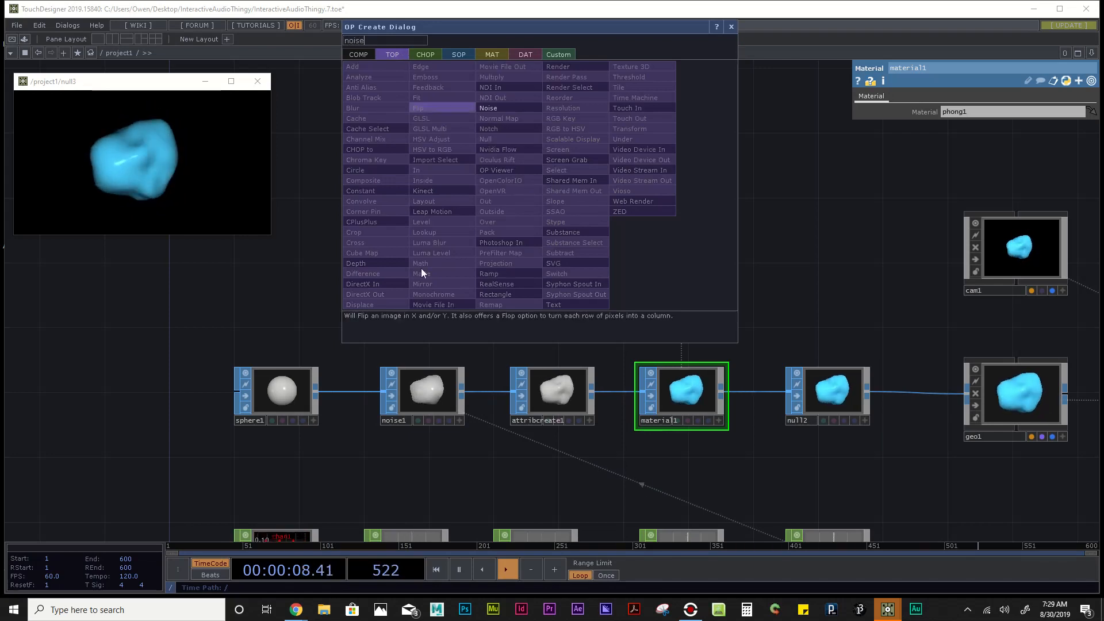
click(516, 108)
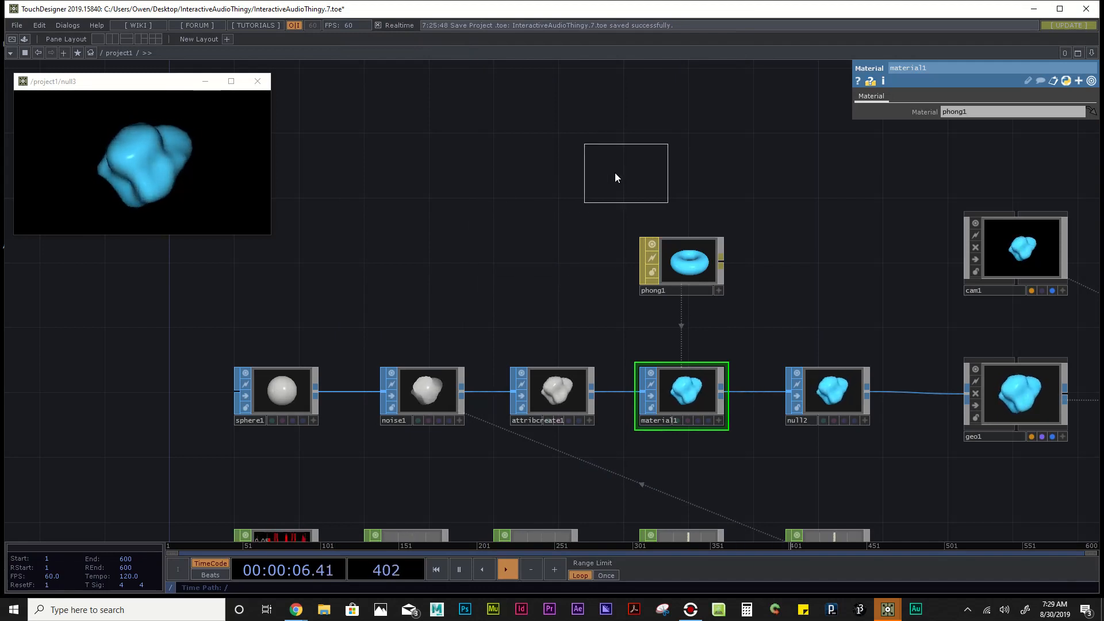
click(506, 168)
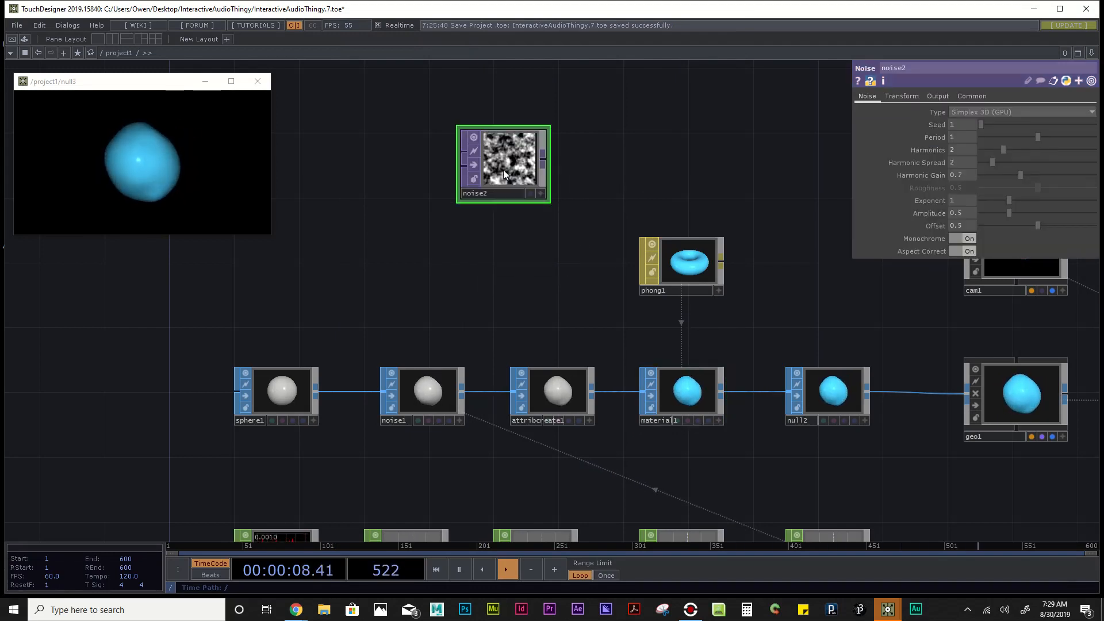
Step: Append a Null TOP to noise2's output directly above phong1, and move noise2 farther away from it
scroll(519, 166, up, 2)
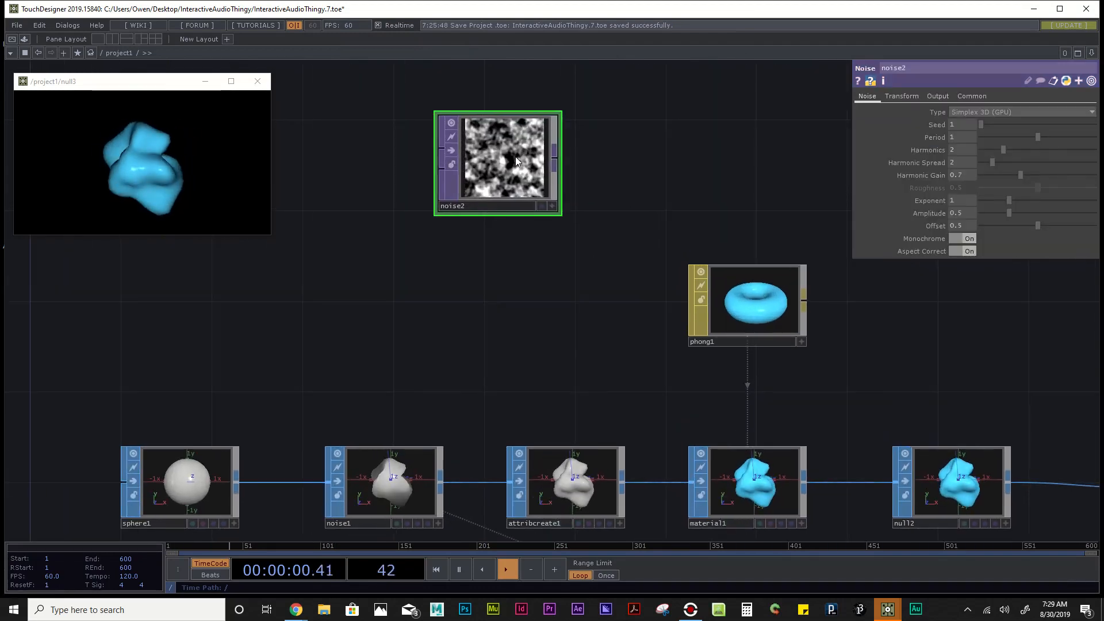
scroll(510, 167, down, 2)
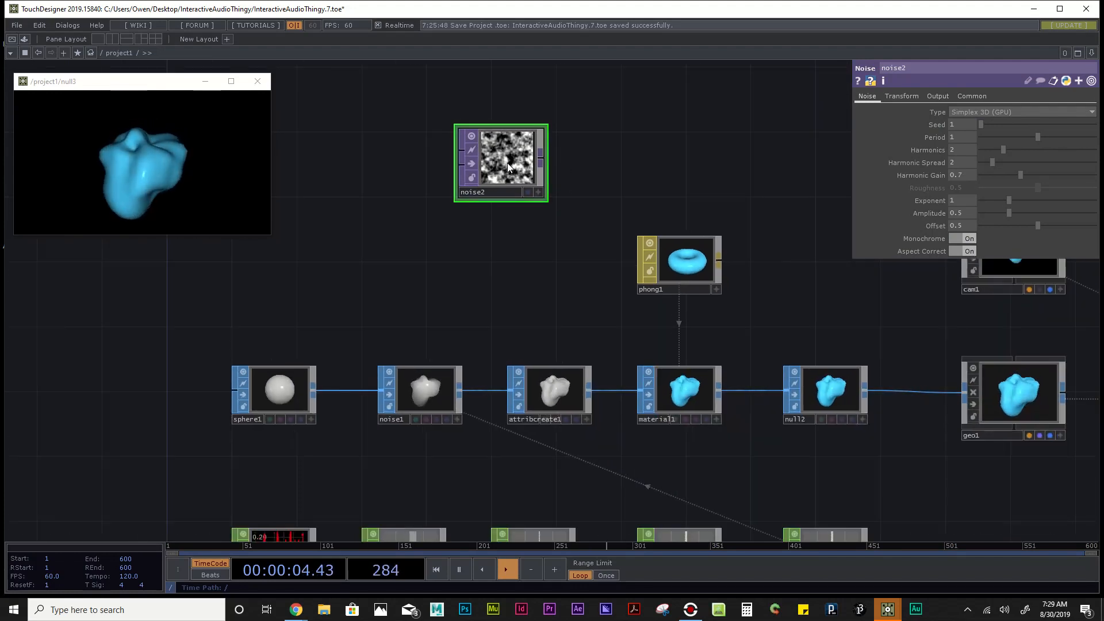
scroll(542, 159, up, 3)
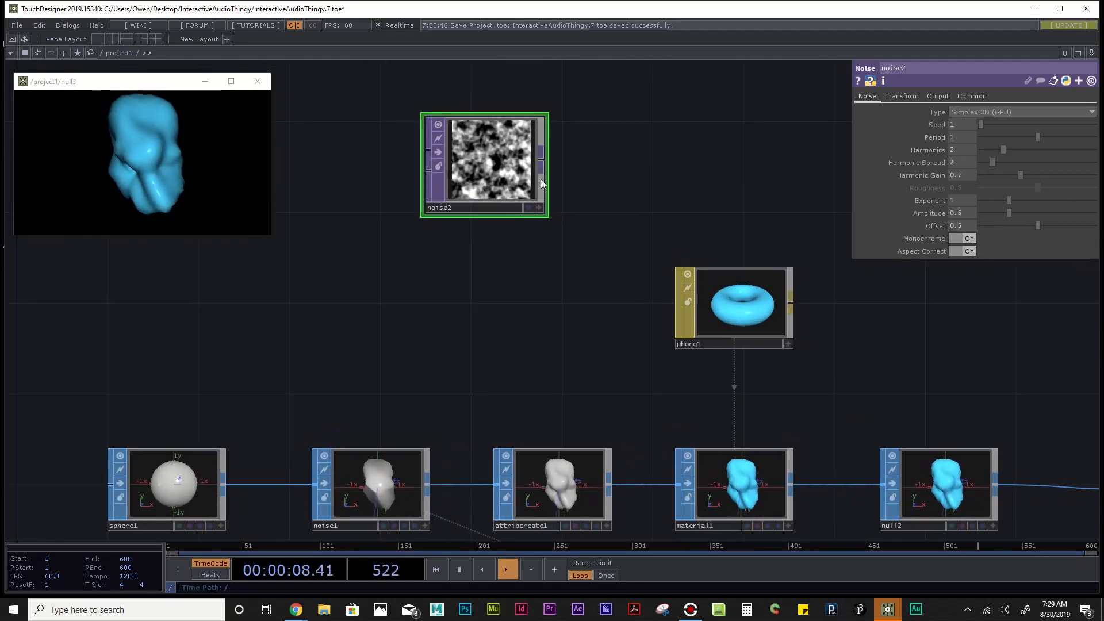
right_click(541, 168)
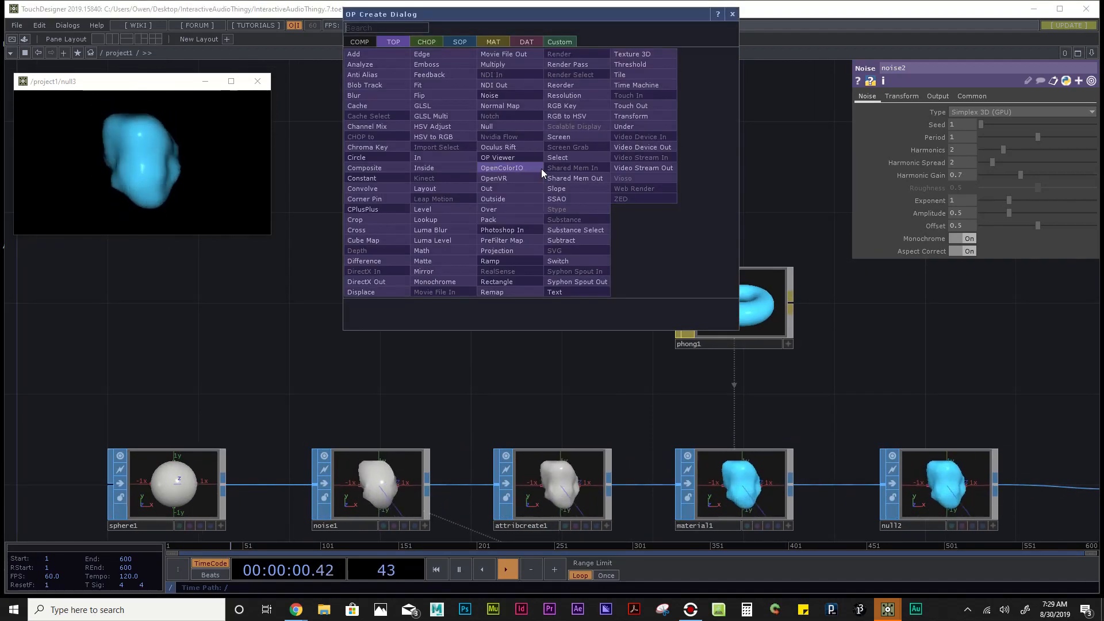
text(nu)
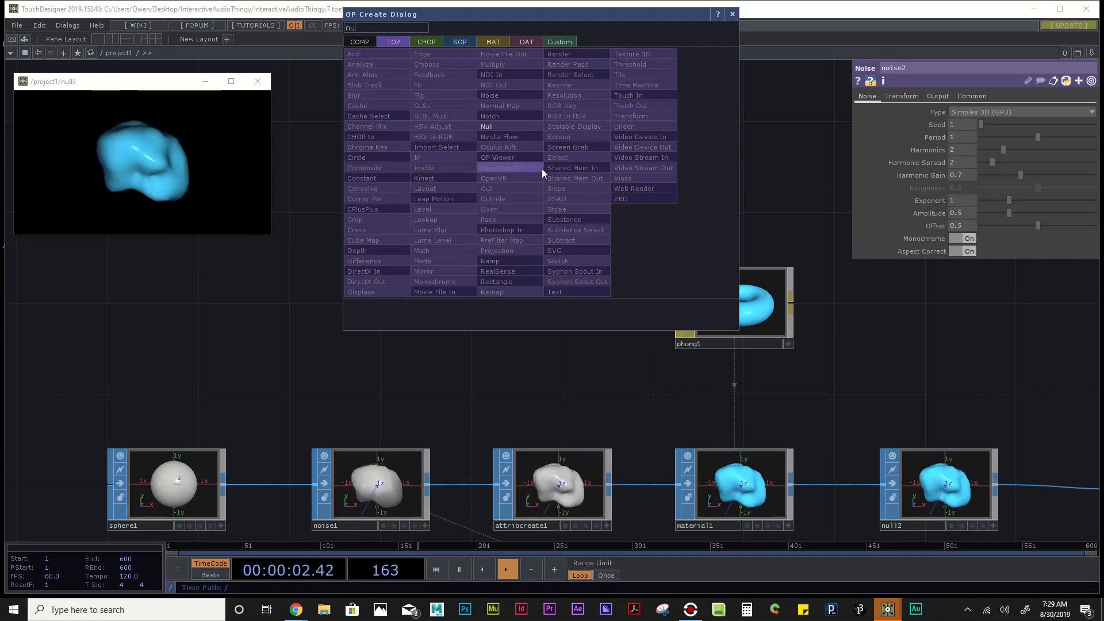
text(ll)
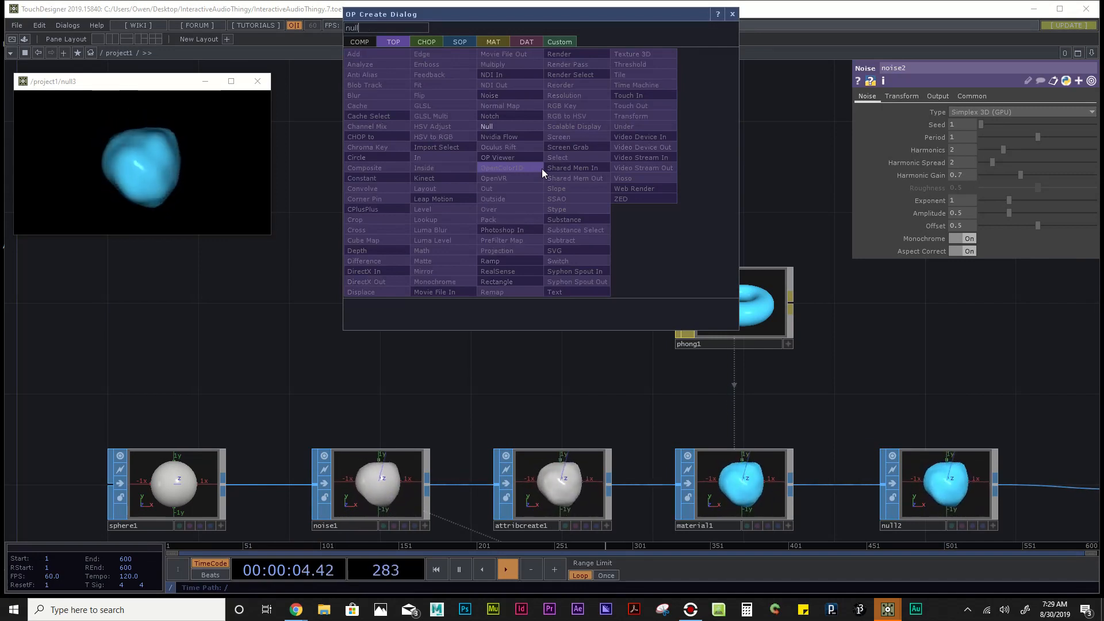
click(537, 128)
click(731, 172)
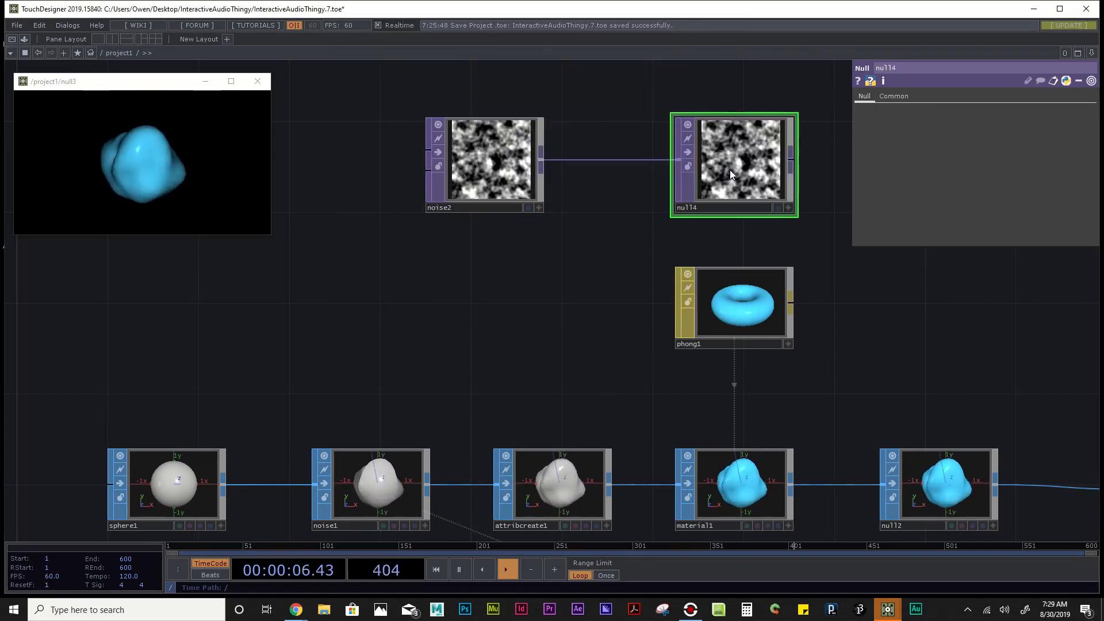
scroll(584, 211, down, 3)
drag(527, 197, 429, 197)
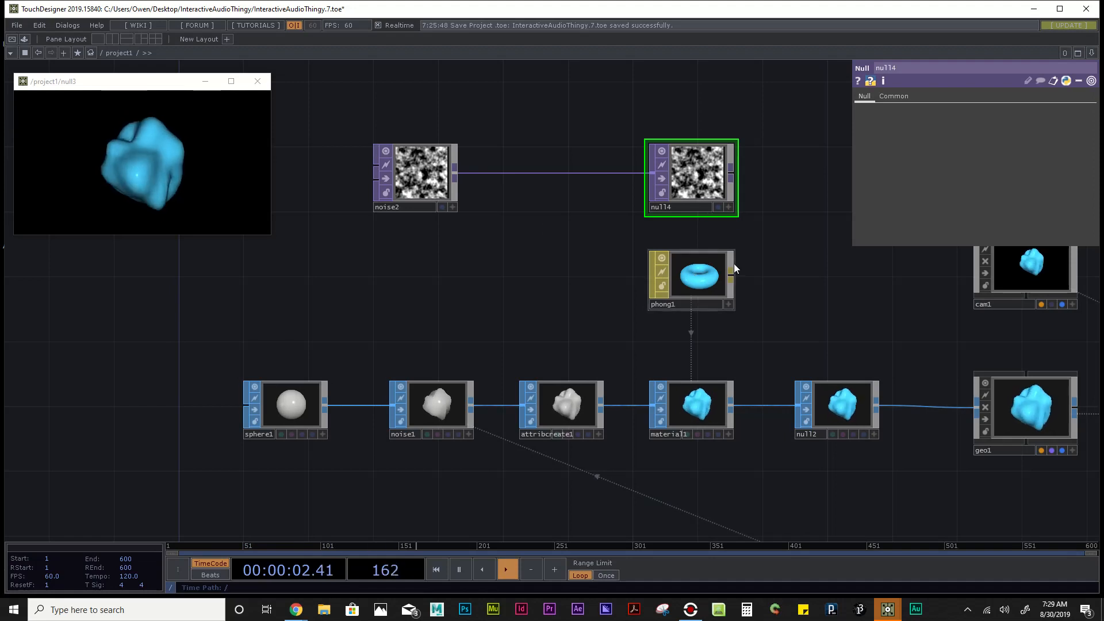
Step: Assign null4 as the Color Map in phong1's parameters
drag(715, 258, 630, 268)
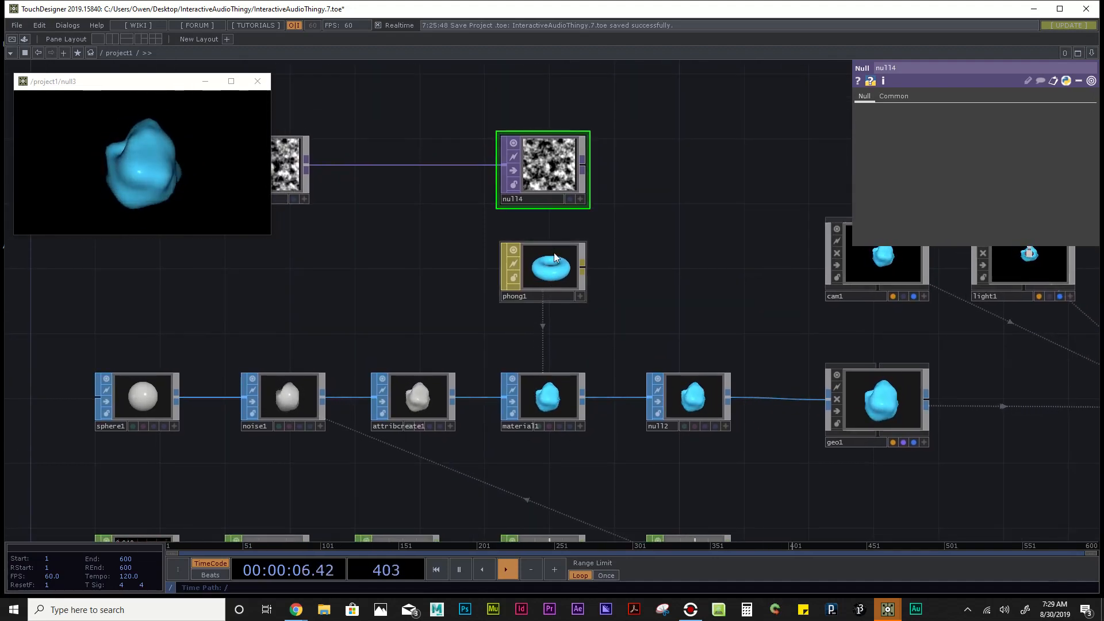
click(551, 270)
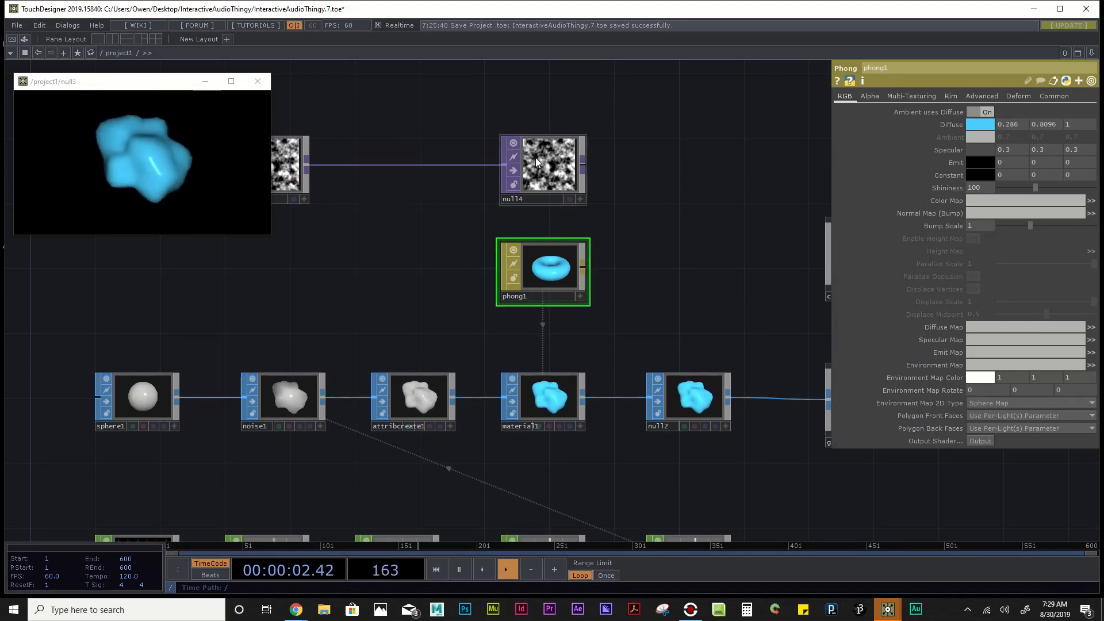
drag(535, 164, 991, 199)
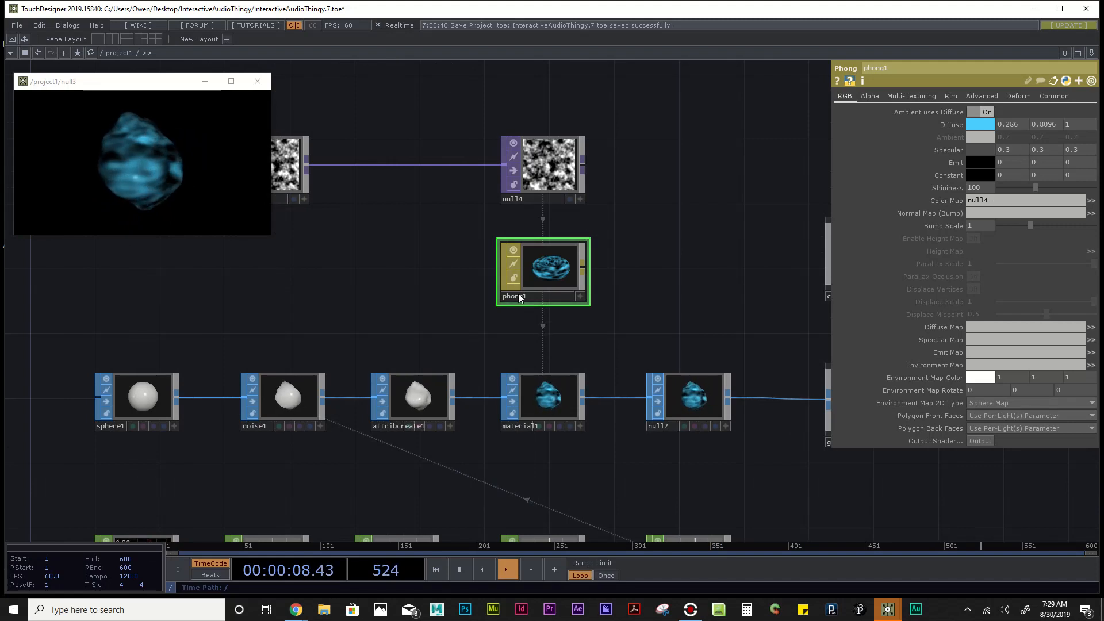
Step: Undo the Color Map assignment on phong1
scroll(538, 282, up, 3)
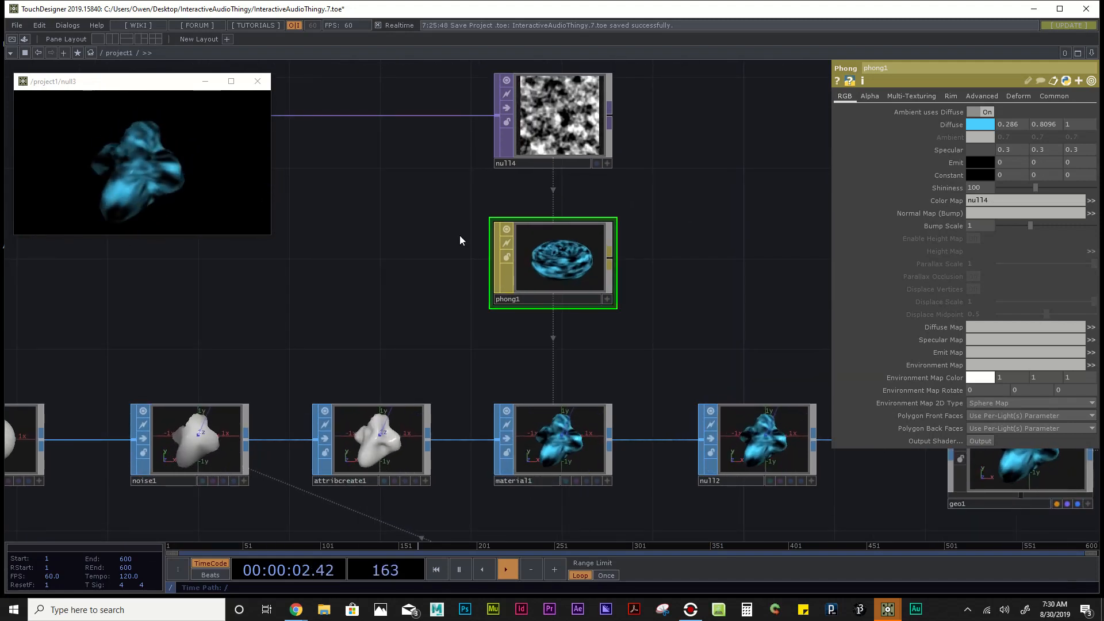
key(ctrl+z)
key(ctrl+z)
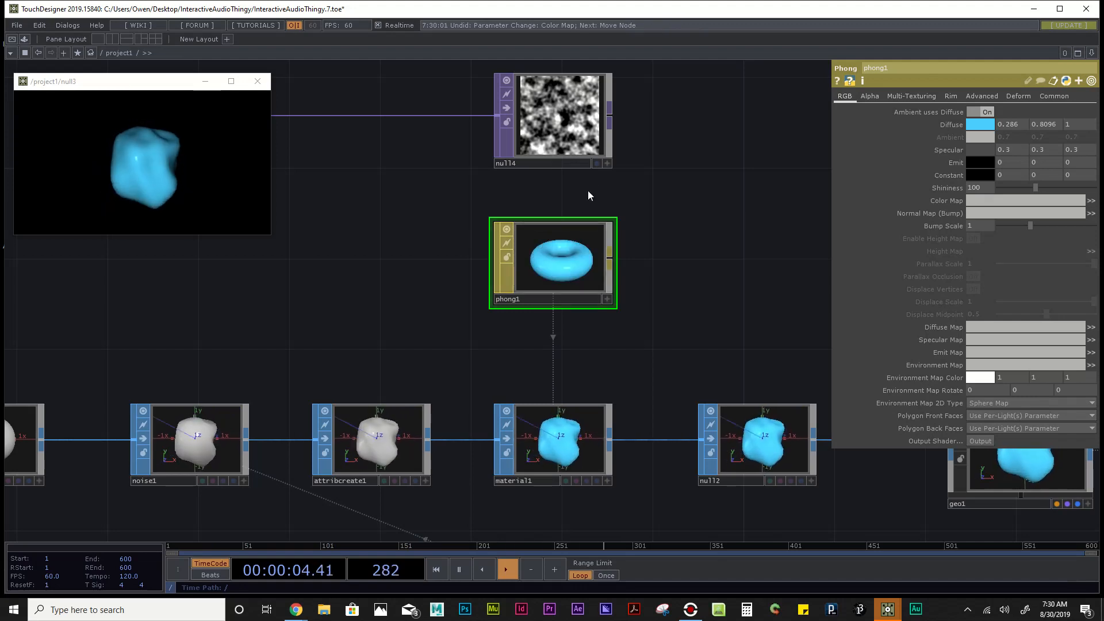
Step: Link the null4 node directly onto the phong1 node, choosing Color Map as the target parameter
drag(562, 119, 546, 246)
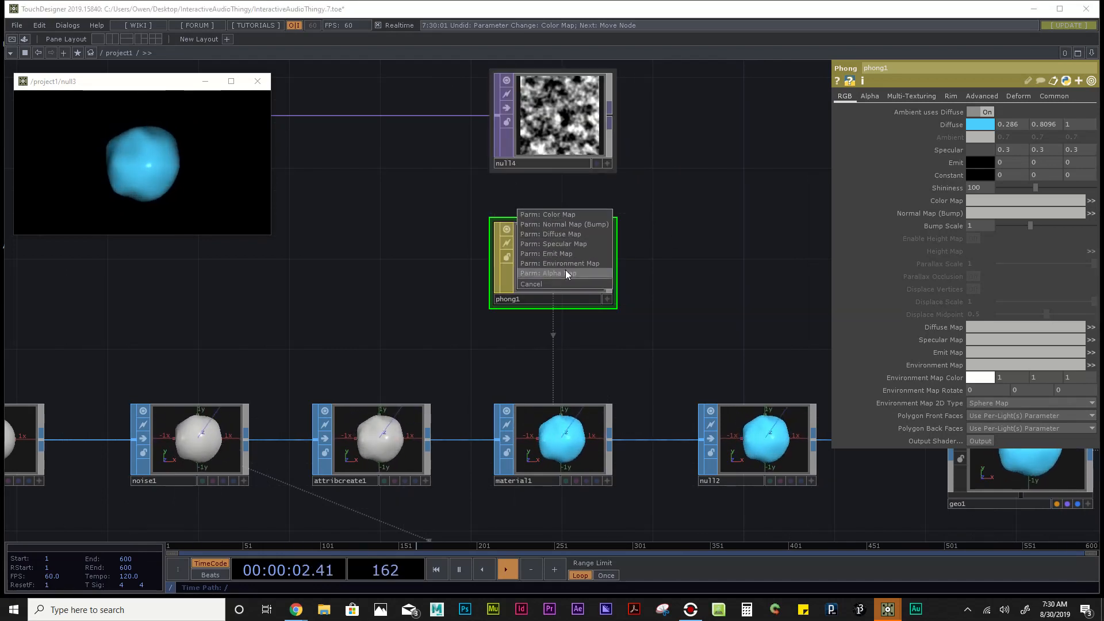
click(576, 215)
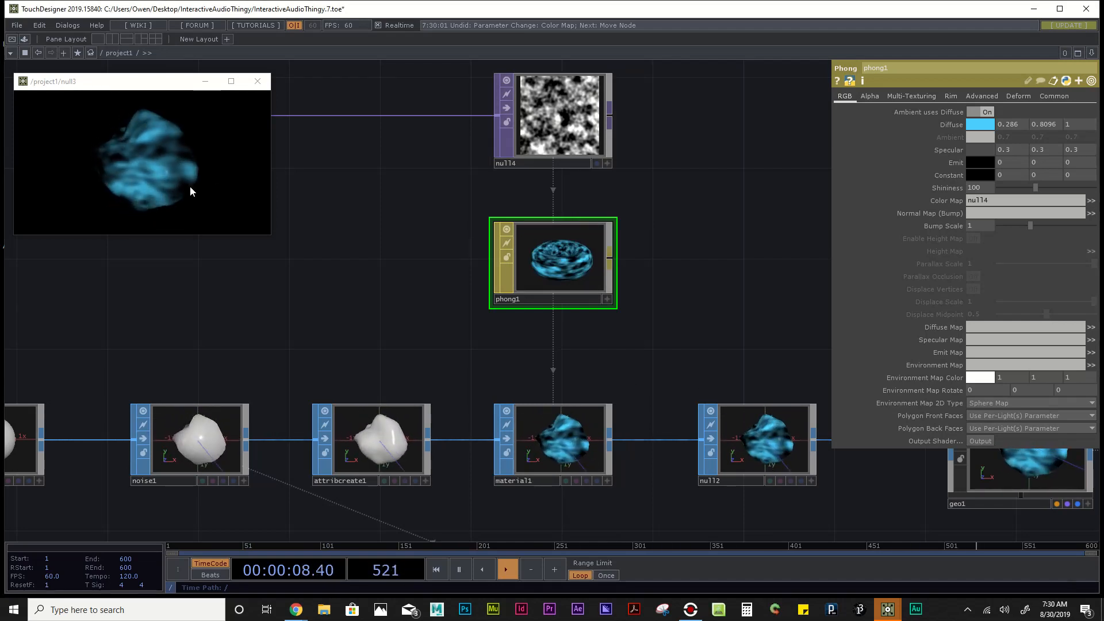
Step: Set noise2's Amplitude to about 0.576 and its Offset to about 0.427
drag(439, 207, 631, 285)
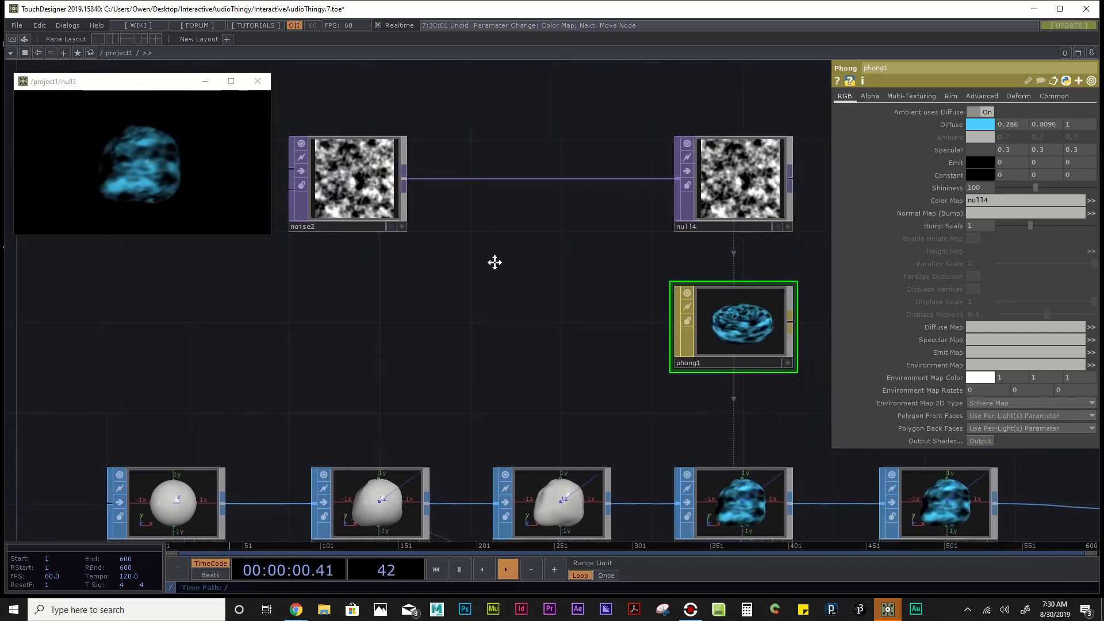
drag(496, 261, 560, 237)
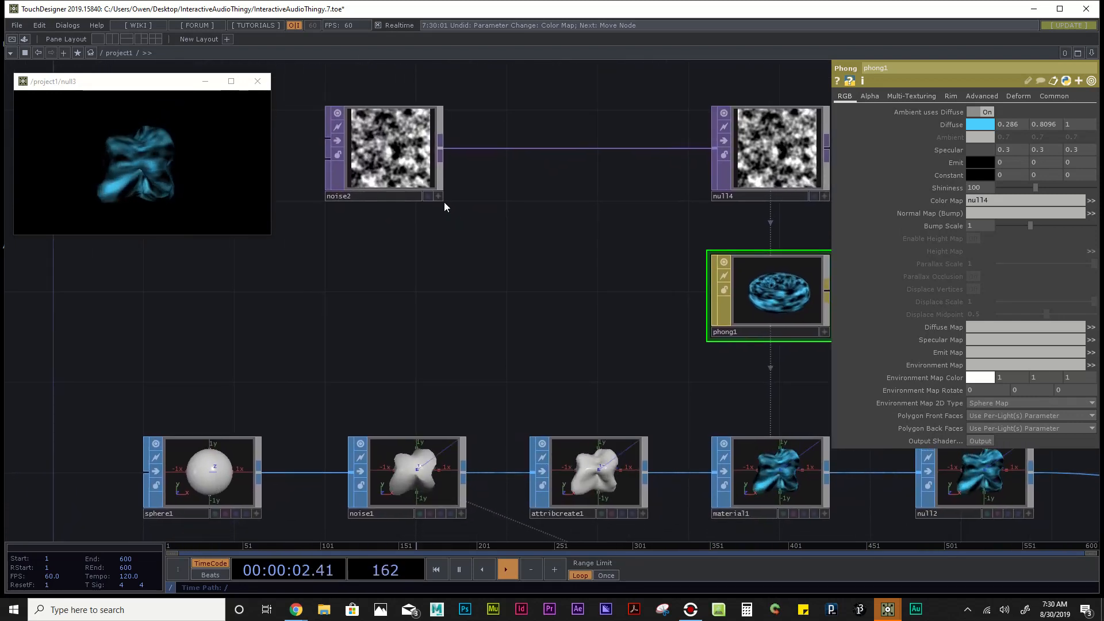
click(374, 135)
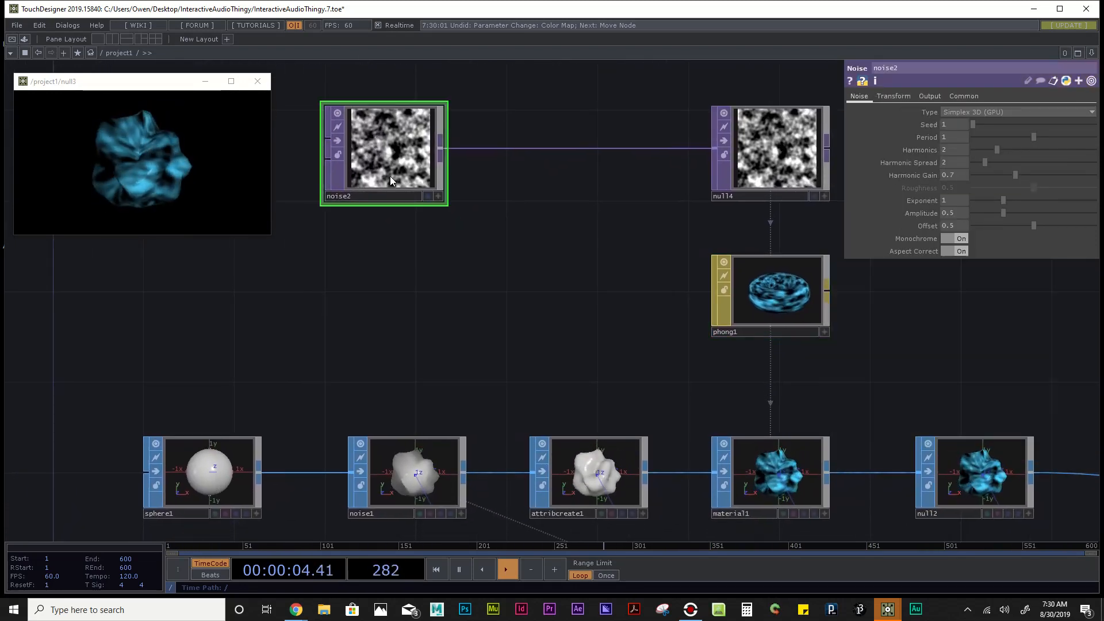
scroll(390, 176, up, 2)
drag(659, 279, 780, 377)
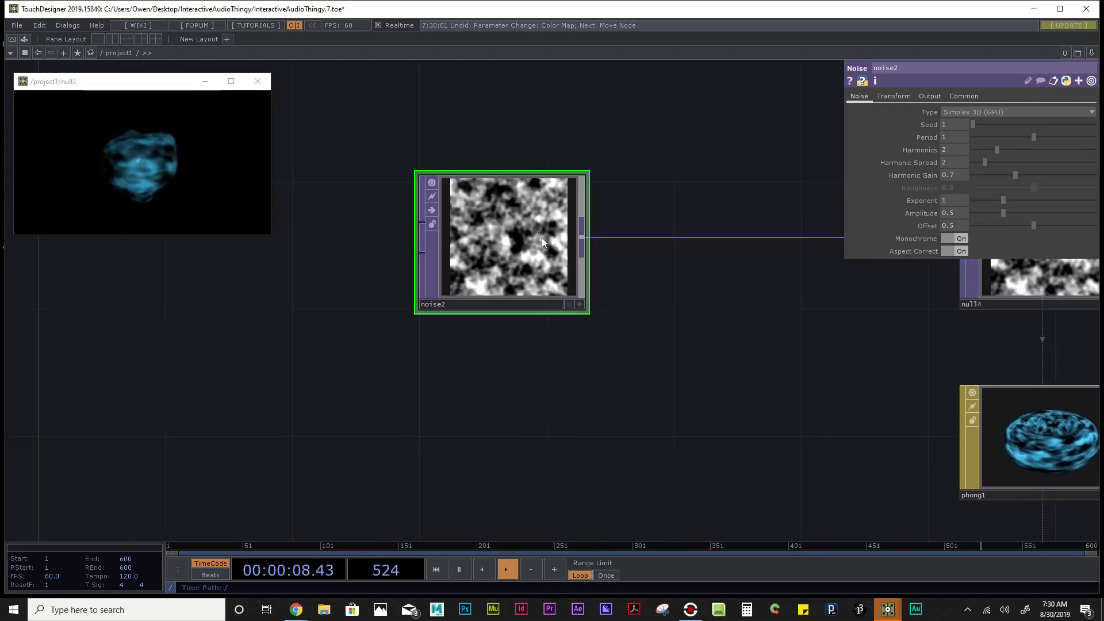
scroll(542, 237, up, 1)
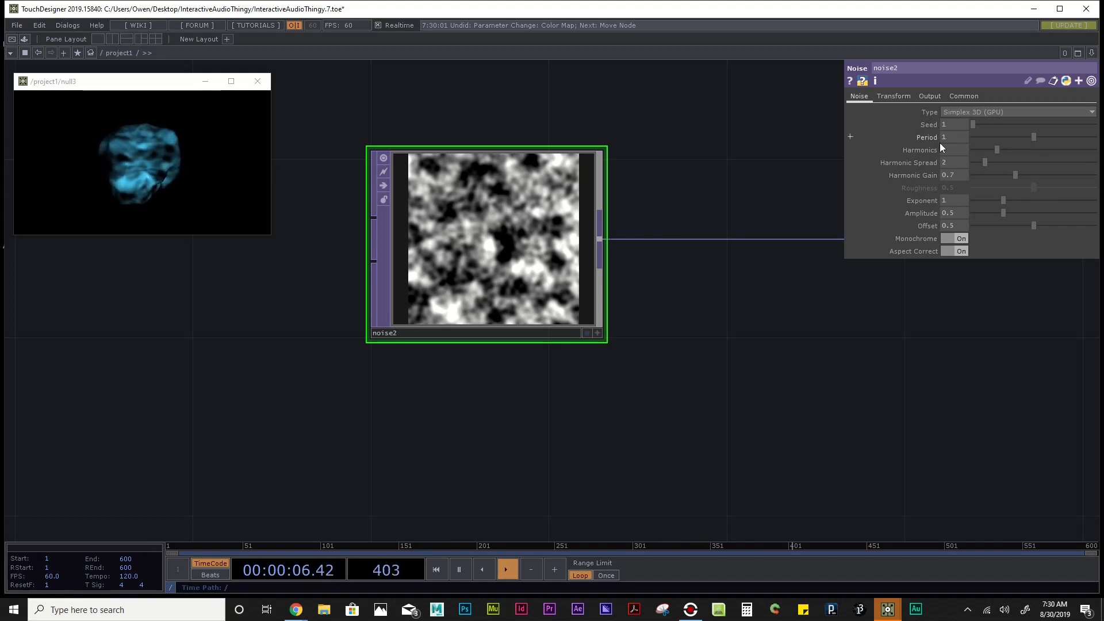
drag(1002, 199, 1027, 232)
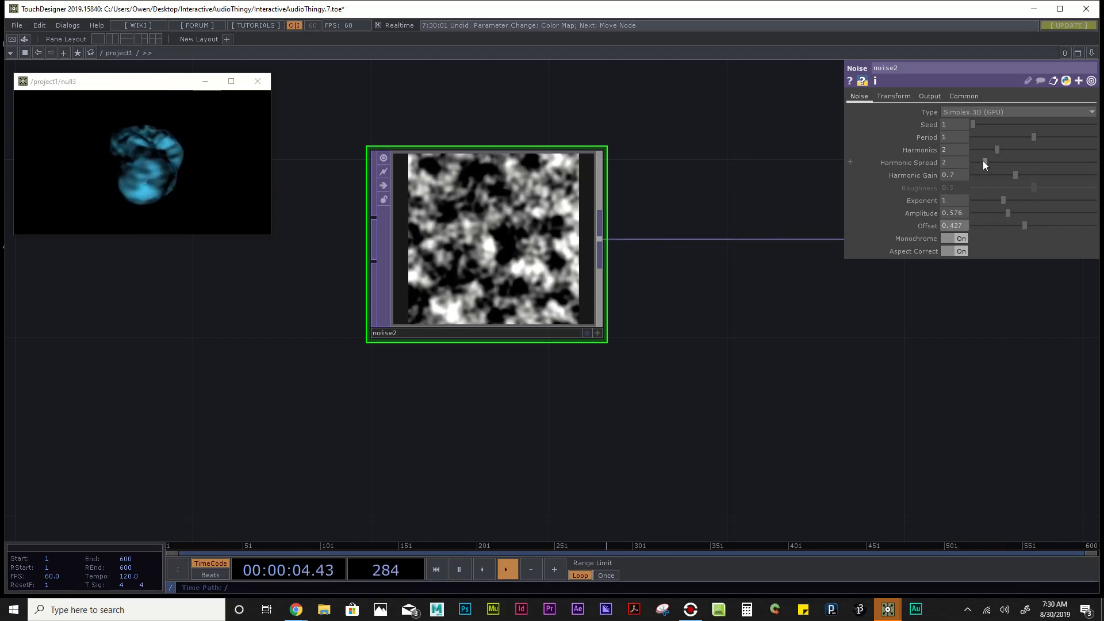
Step: Set noise2's Harmonics to 3, Harmonic Spread to about 3.14 and Harmonic Gain to about 0.586, and save the project
mouse_move(985, 164)
mouse_down()
mouse_move(1012, 146)
mouse_move(1001, 147)
mouse_move(1023, 174)
mouse_move(992, 162)
mouse_up()
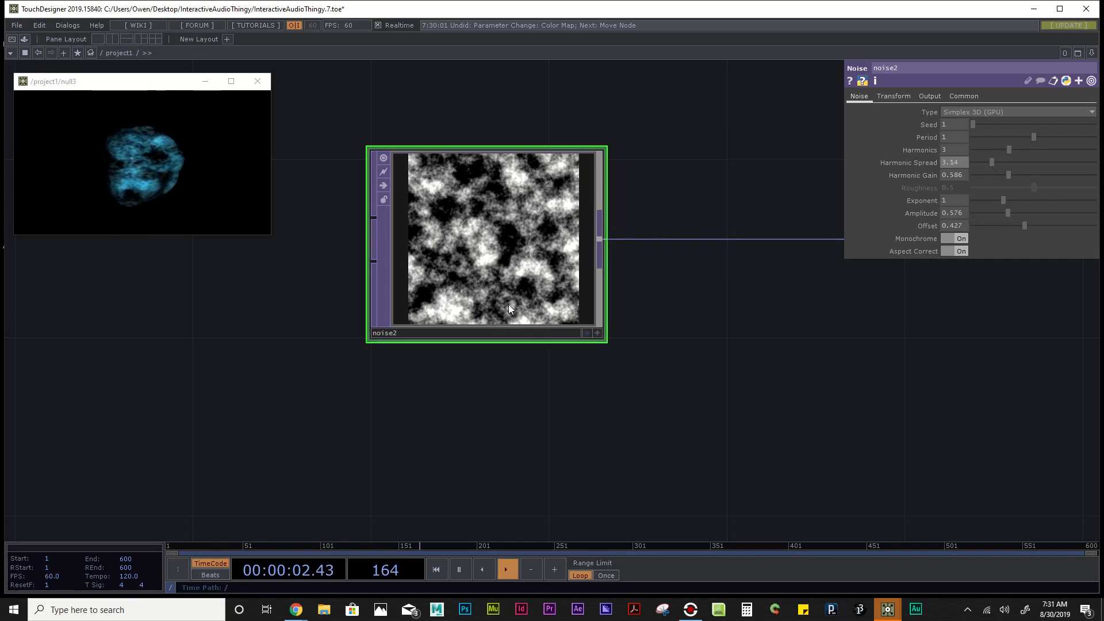
scroll(512, 288, down, 3)
scroll(513, 288, up, 3)
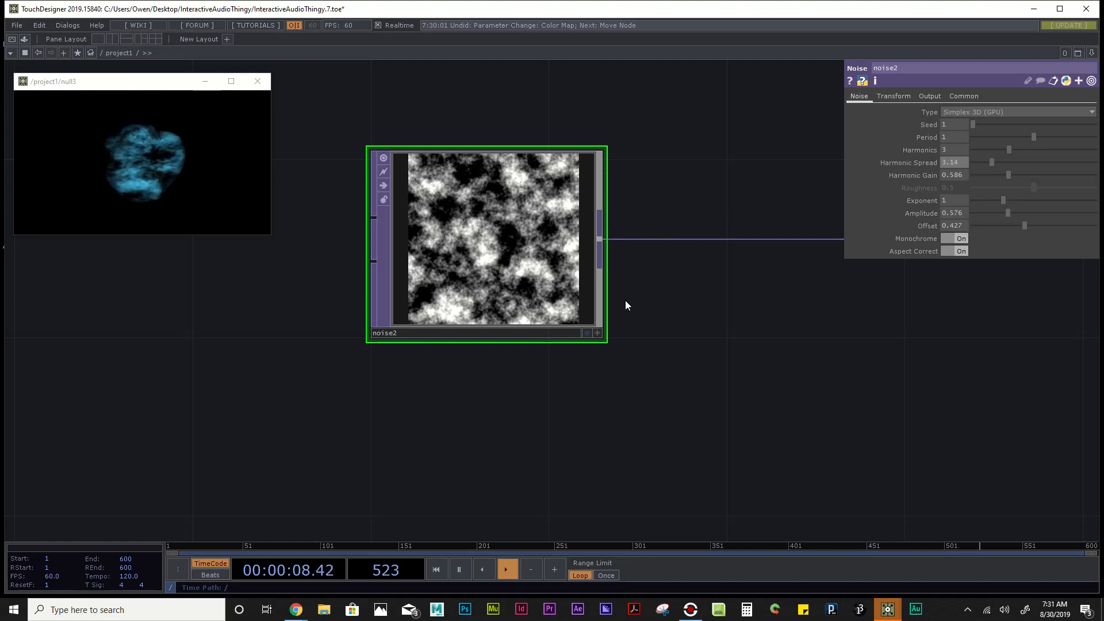
key(ctrl+s)
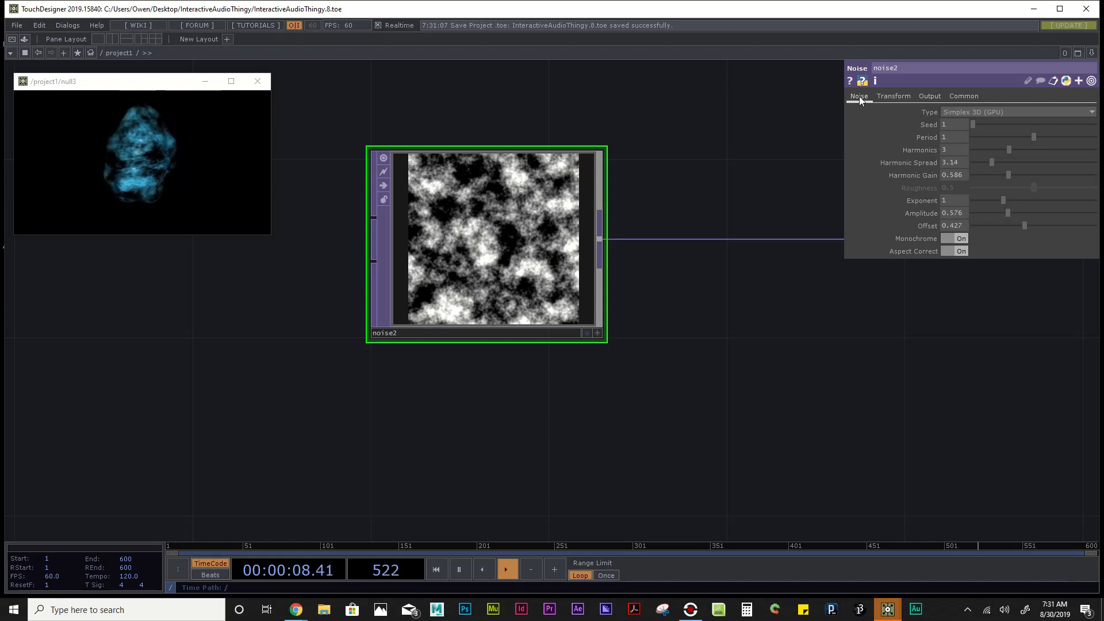
Step: Try out shifting the noise2 pattern with its Translate X and Z values
click(900, 97)
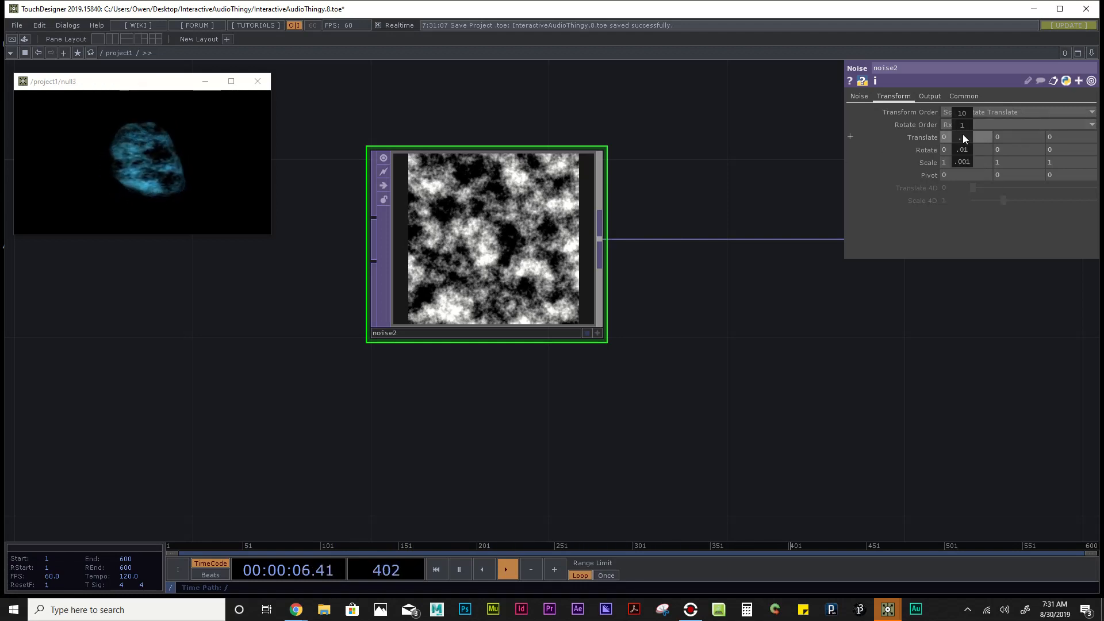
mouse_move(963, 135)
middle_down()
mouse_move(991, 135)
mouse_move(946, 135)
mouse_move(964, 135)
middle_up()
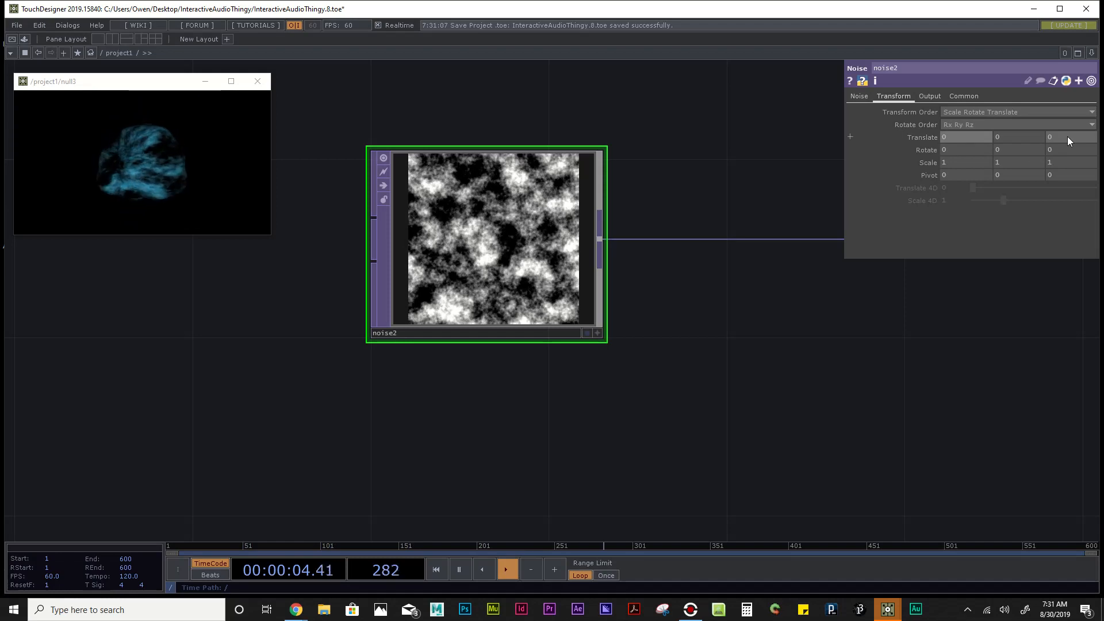
mouse_move(1068, 137)
middle_down()
mouse_move(1068, 115)
mouse_move(1067, 137)
middle_up()
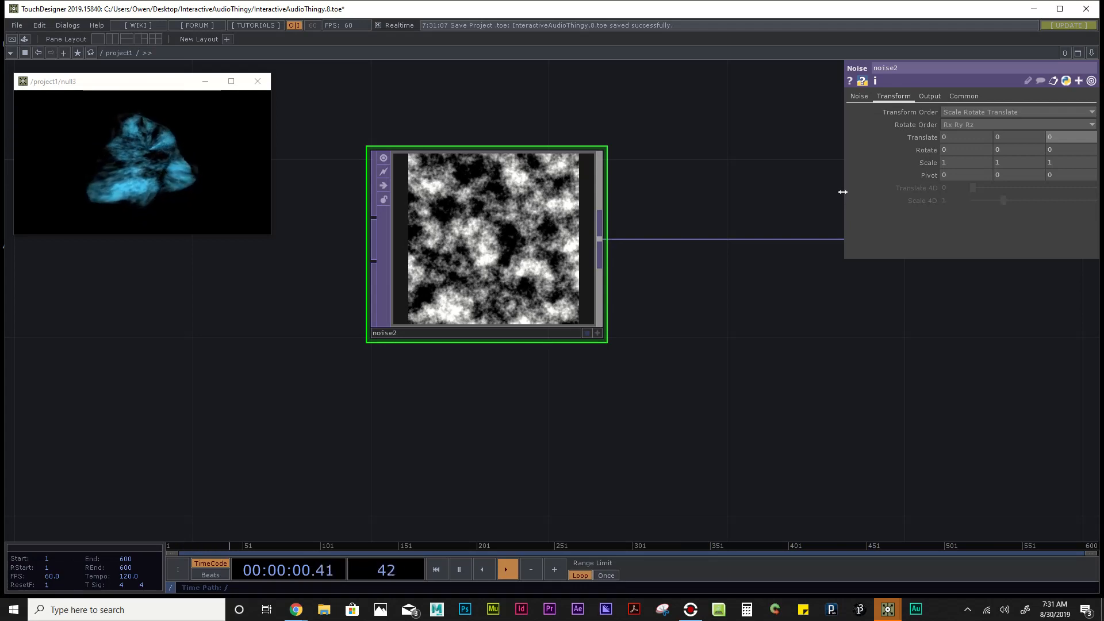
Step: Widen noise2's parameter area and expand Translate into its separate tx, ty and tz components
drag(843, 192, 640, 202)
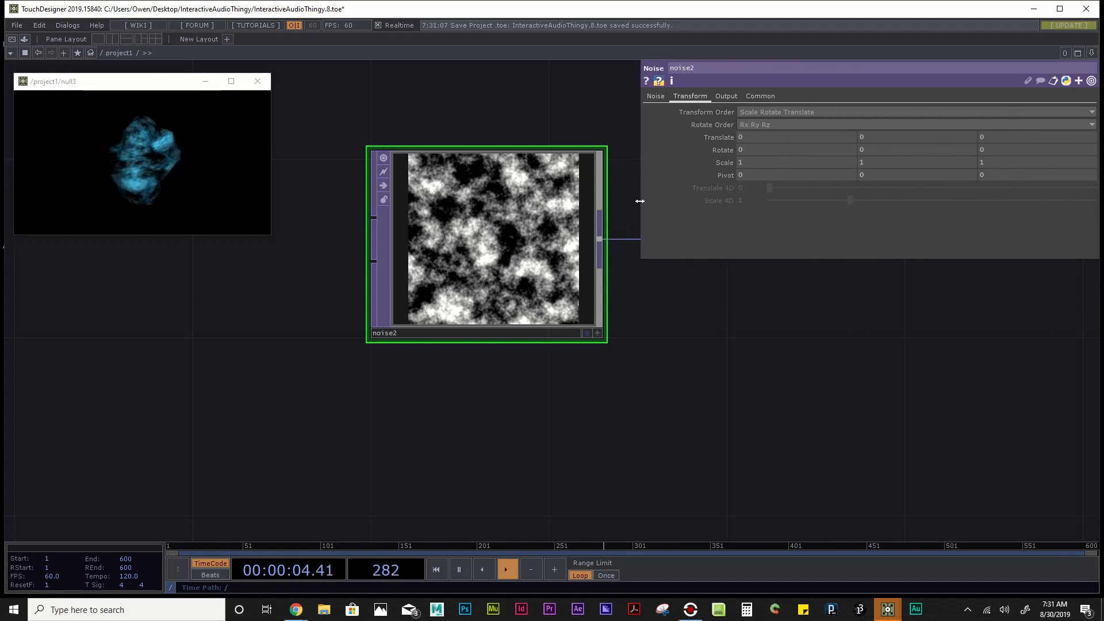
click(722, 139)
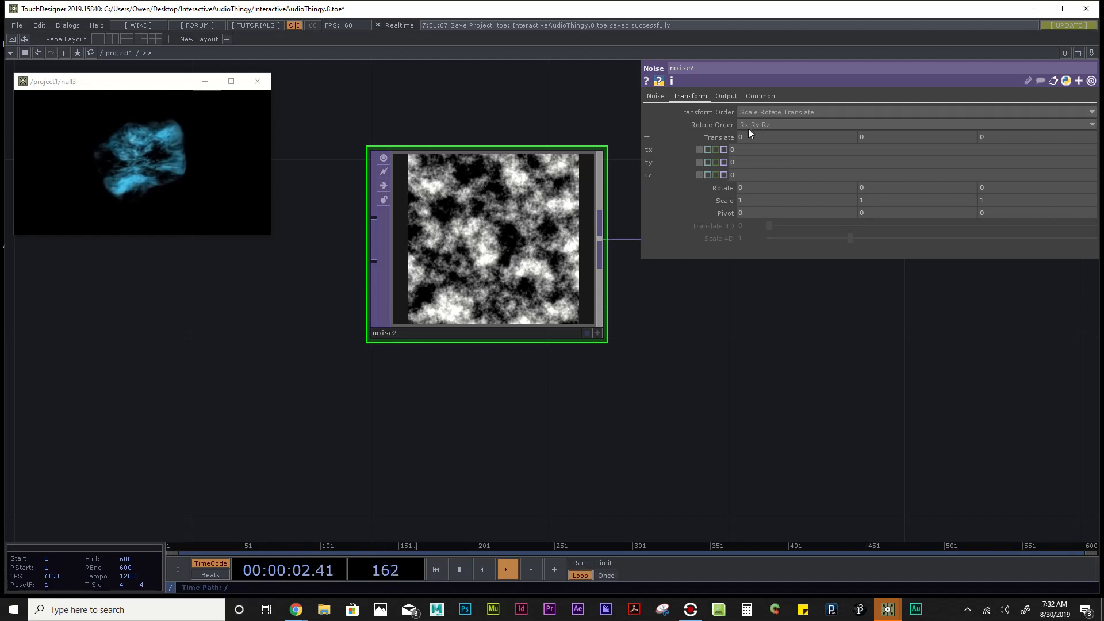
click(711, 137)
click(713, 138)
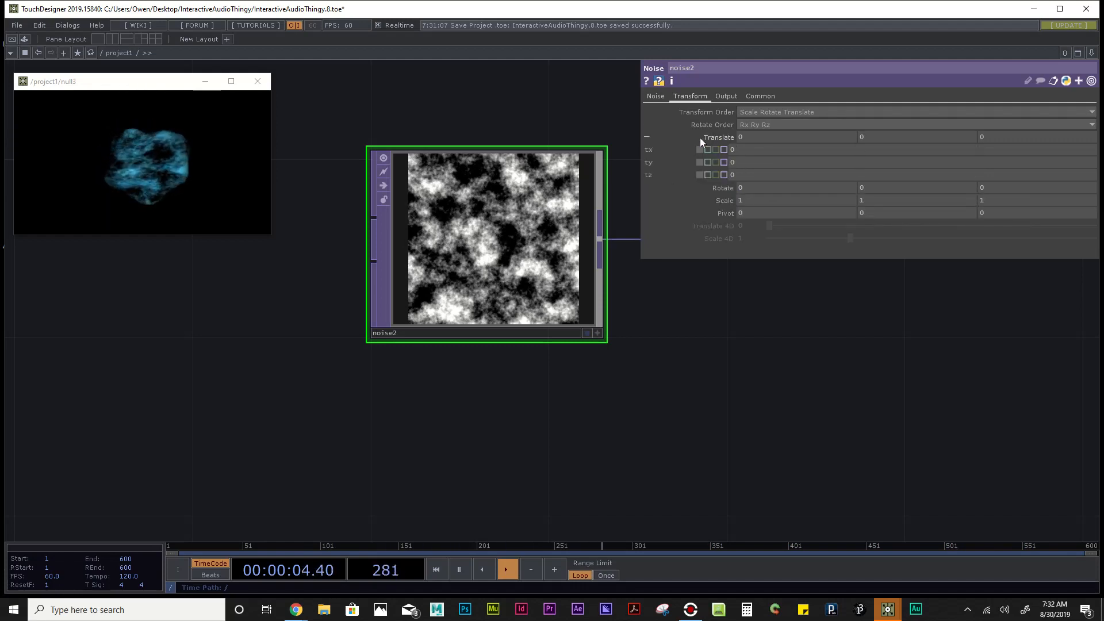
Step: Drive noise2's tz translation with the expression absTime.seconds
click(736, 176)
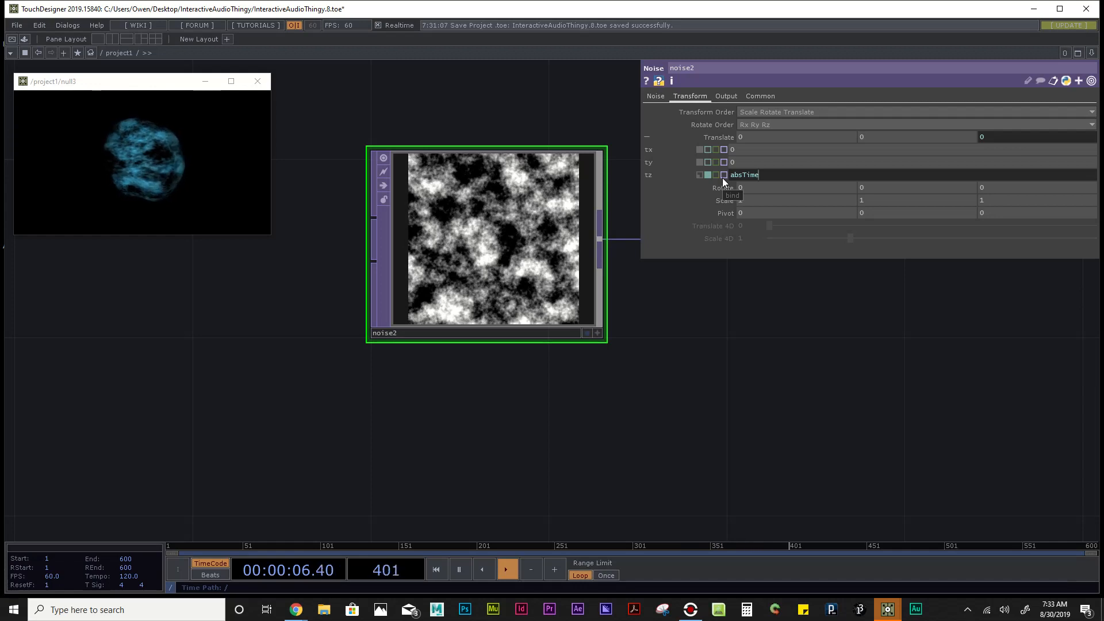
text(.)
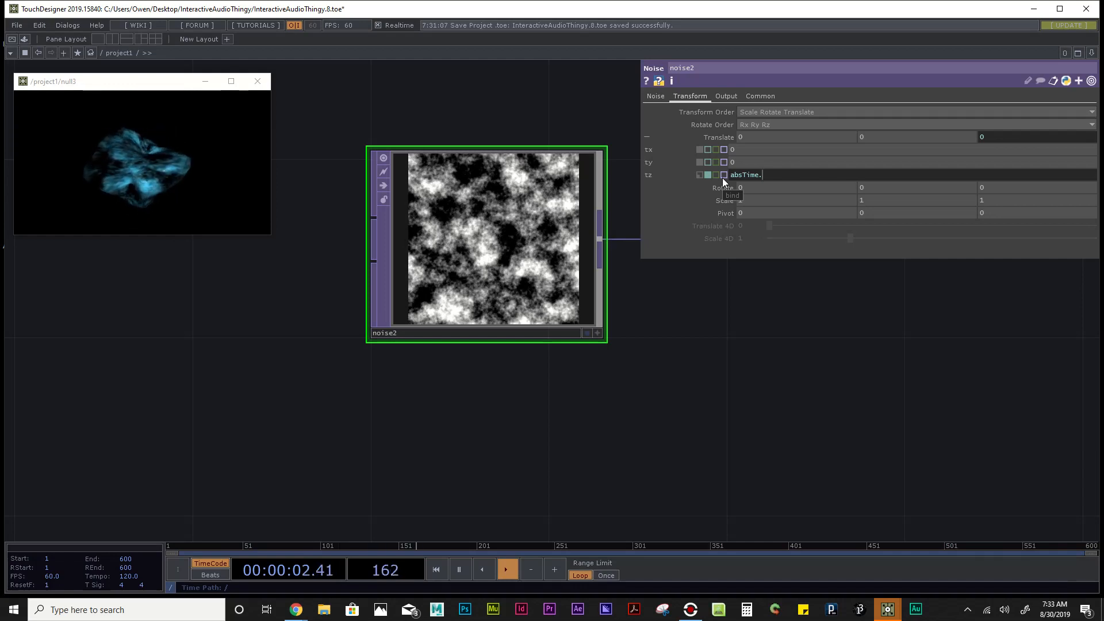
text(seconds)
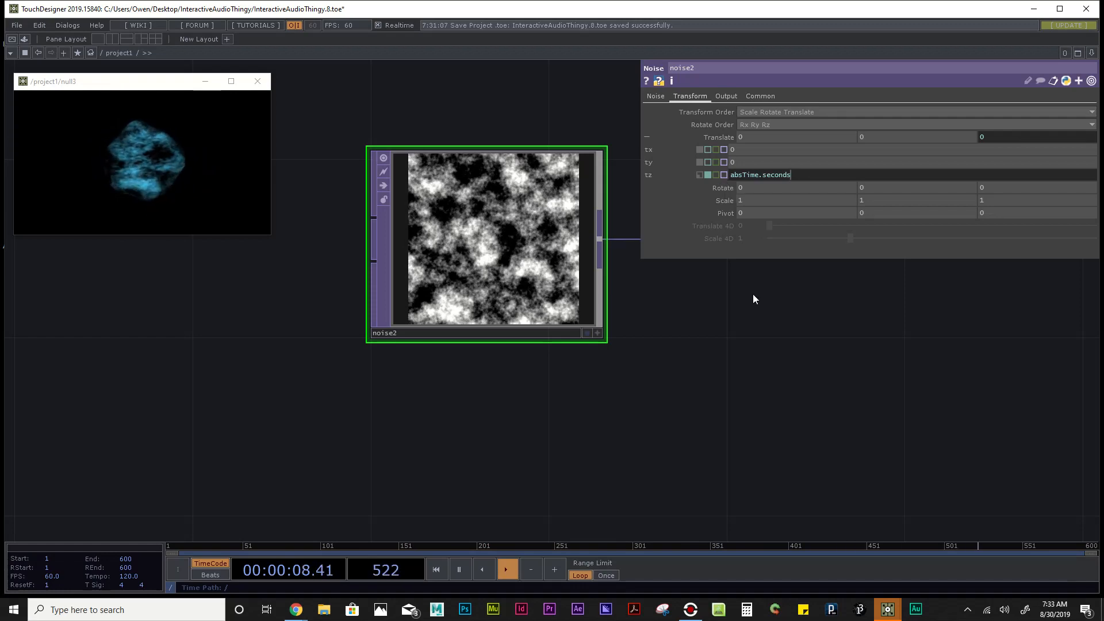
key(Return)
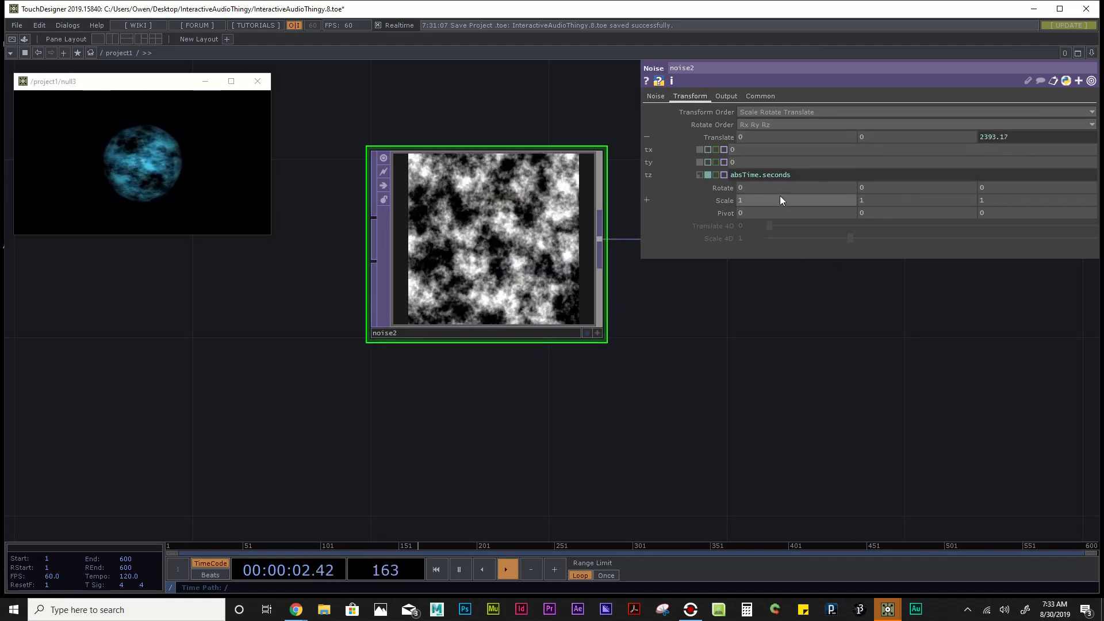
Step: Try absTime.frame as noise2's tz expression and undo the change
drag(763, 174, 797, 174)
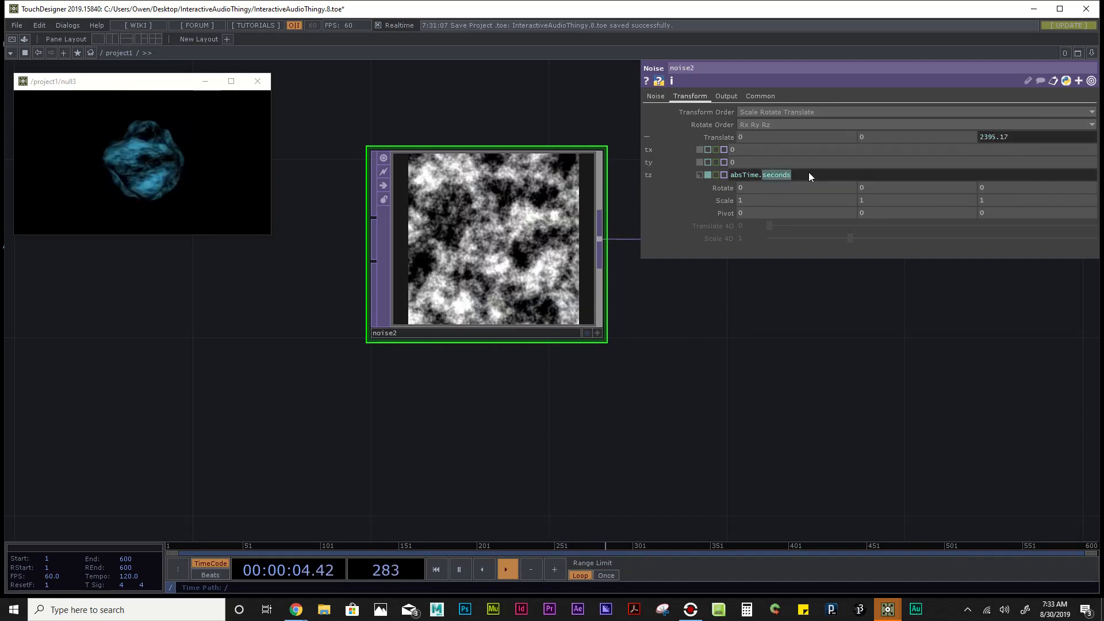
text(frame)
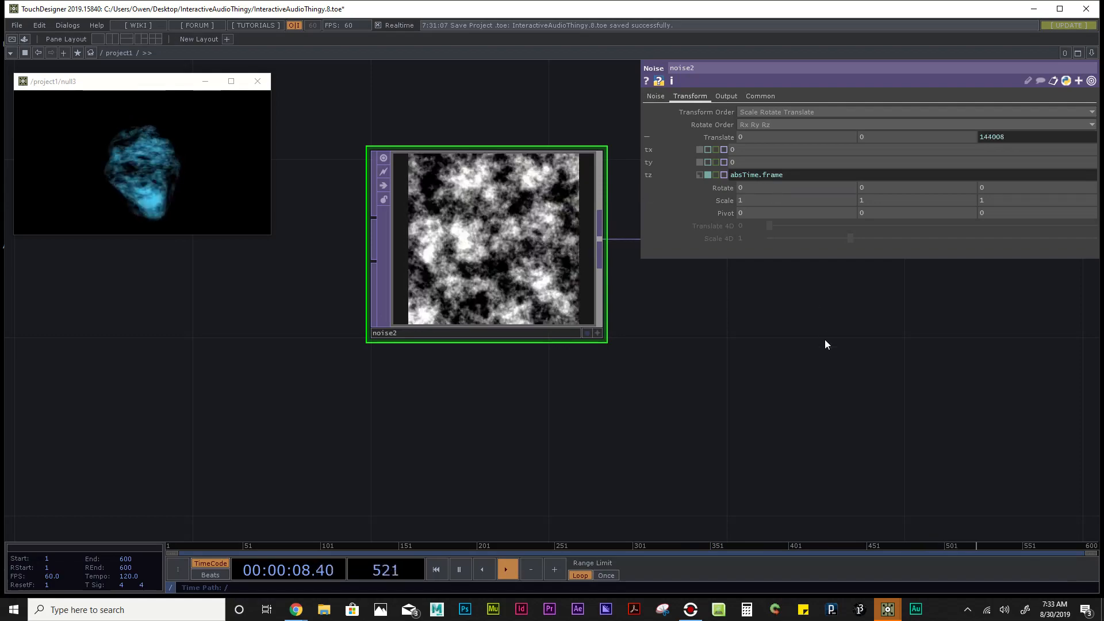
key(ctrl+z)
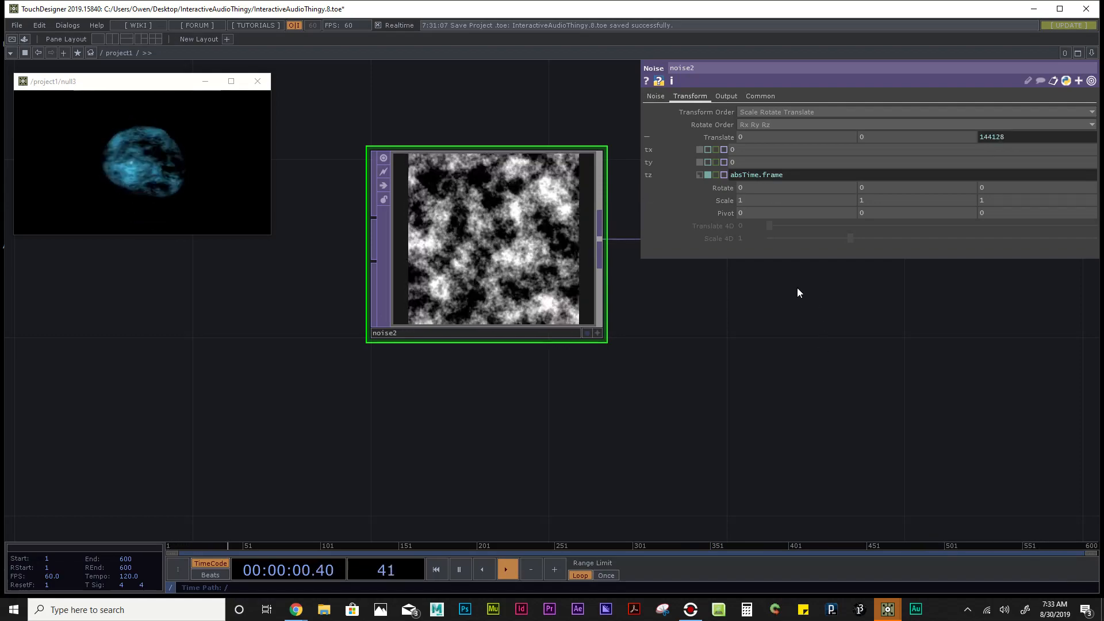
Step: Slow the noise2 animation by making its tz expression absTime.seconds * .1
click(806, 176)
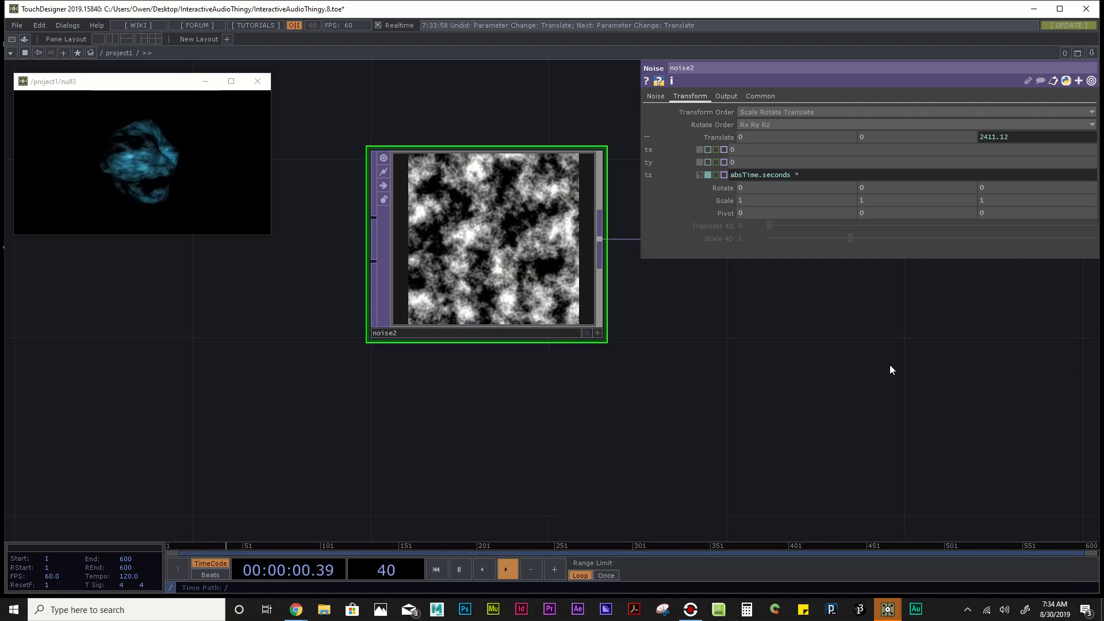
text(*)
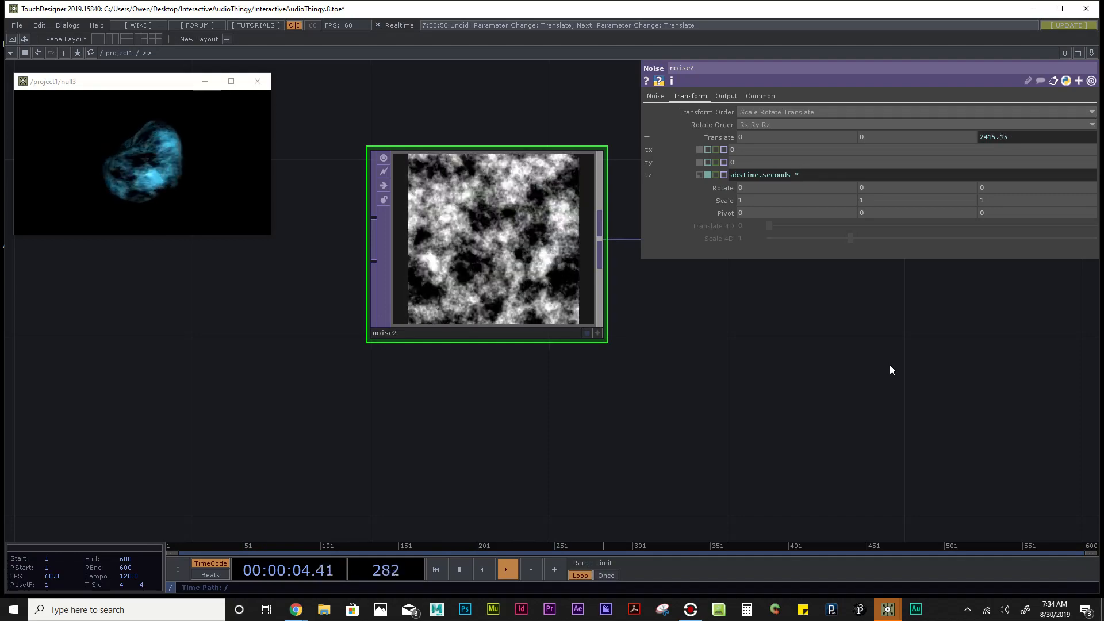
text( .1)
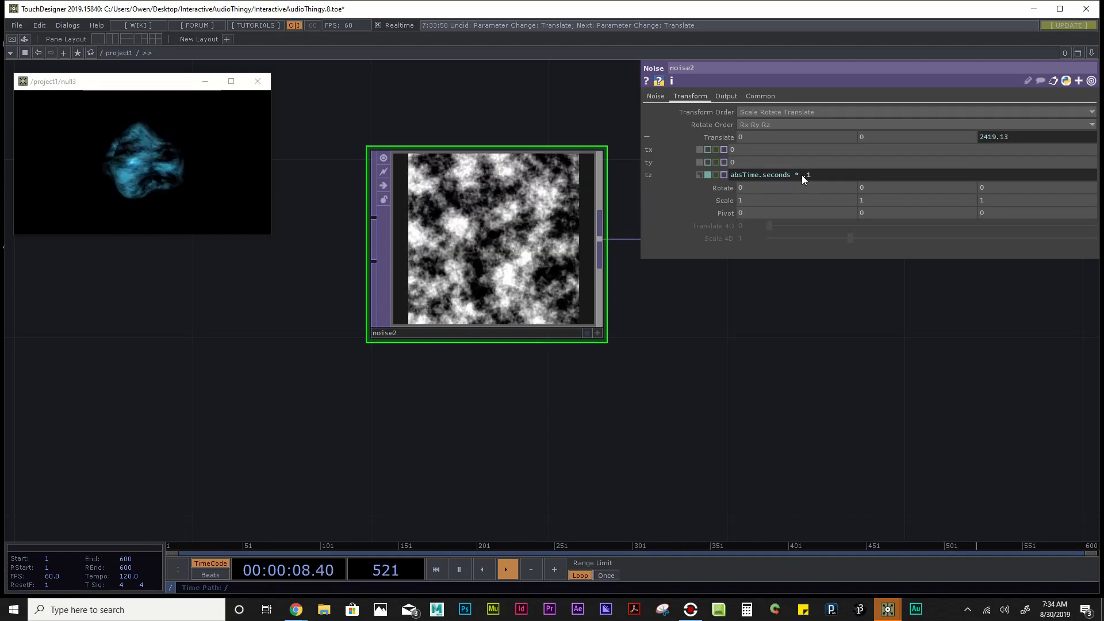
mouse_move(812, 179)
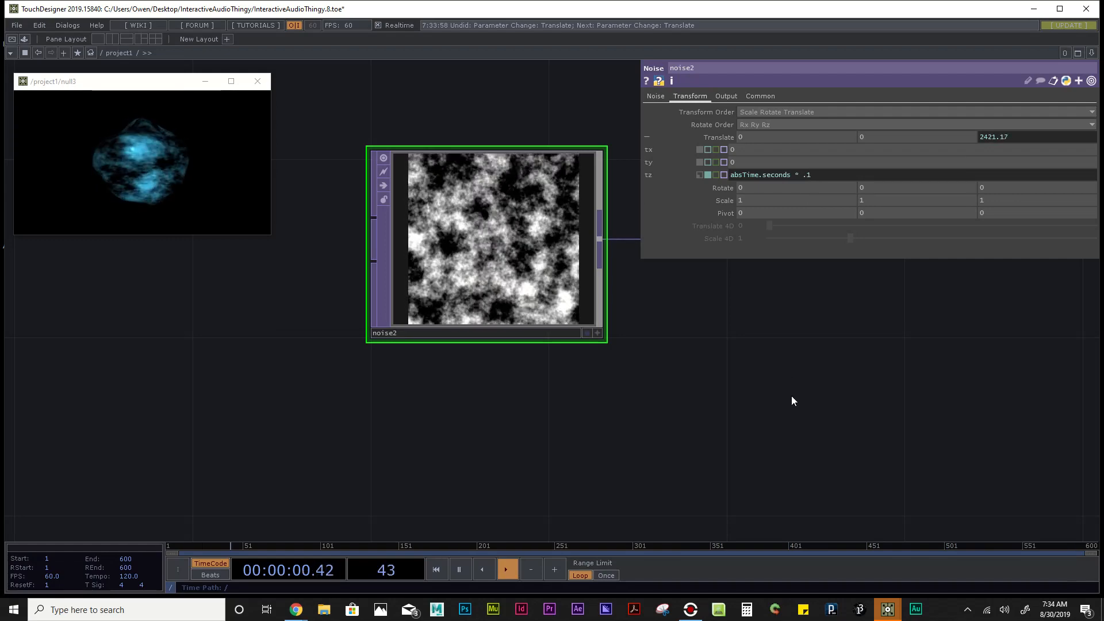
key(Return)
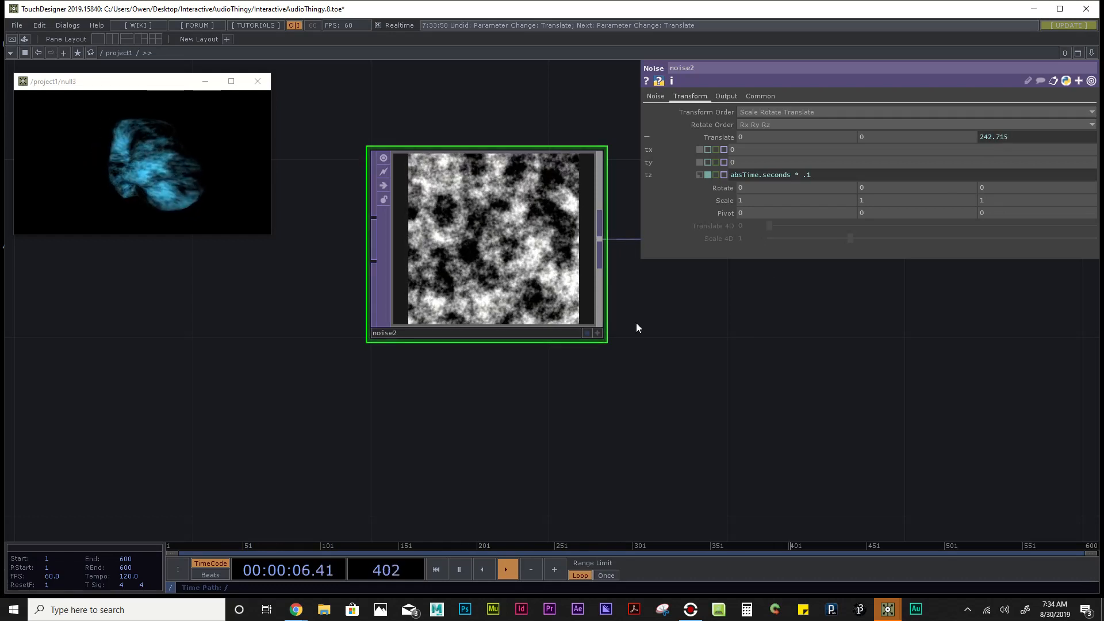
Step: Change the multiplier in noise2's tz expression to .15
click(823, 174)
text(5)
key(Return)
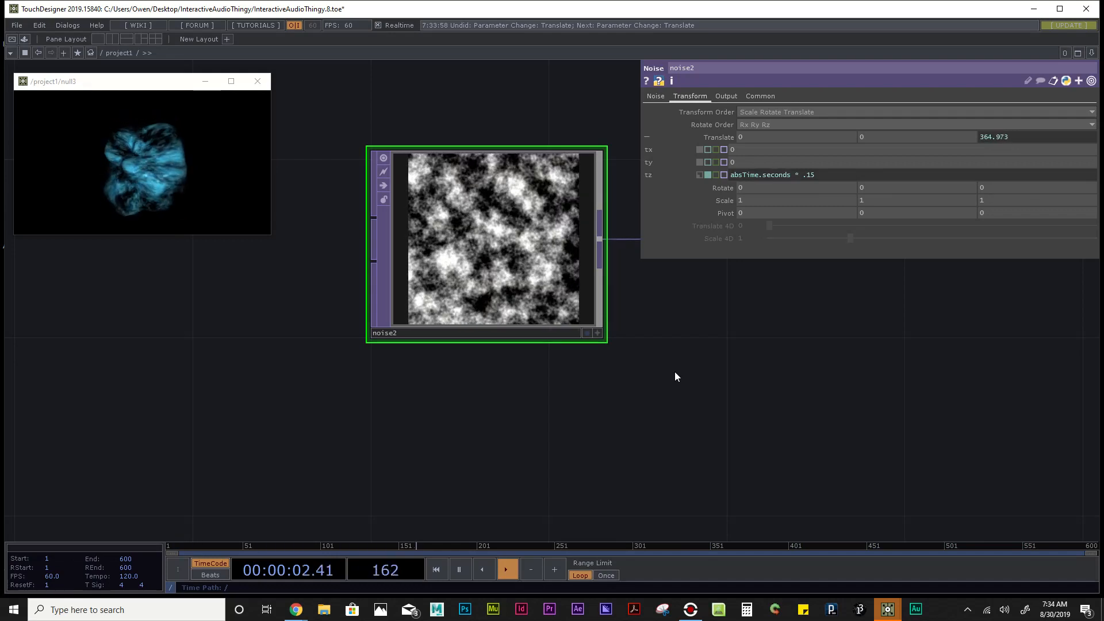
Step: Move the floating null3 viewer away from the noise2 node so that the texture and geometry chains are uncovered
scroll(675, 372, down, 2)
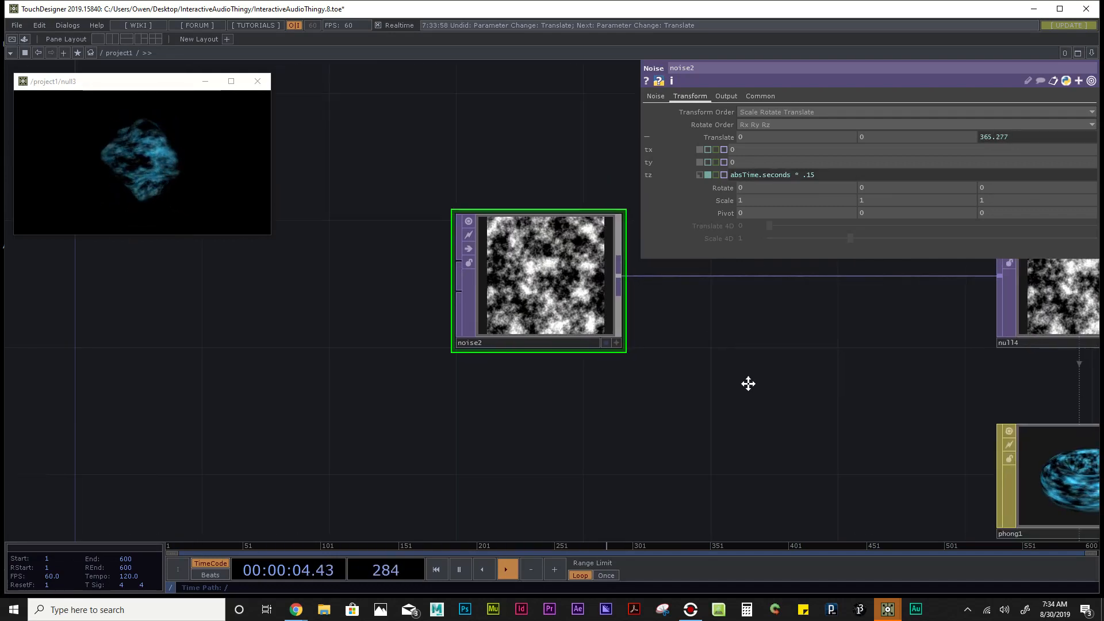
drag(747, 382, 603, 385)
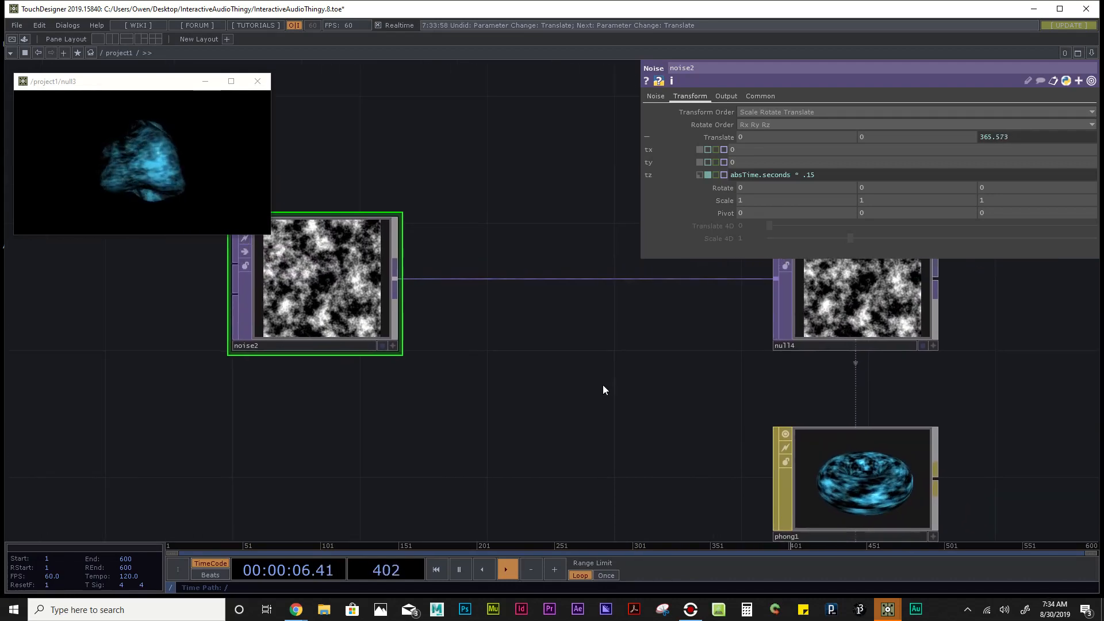
drag(483, 361, 453, 364)
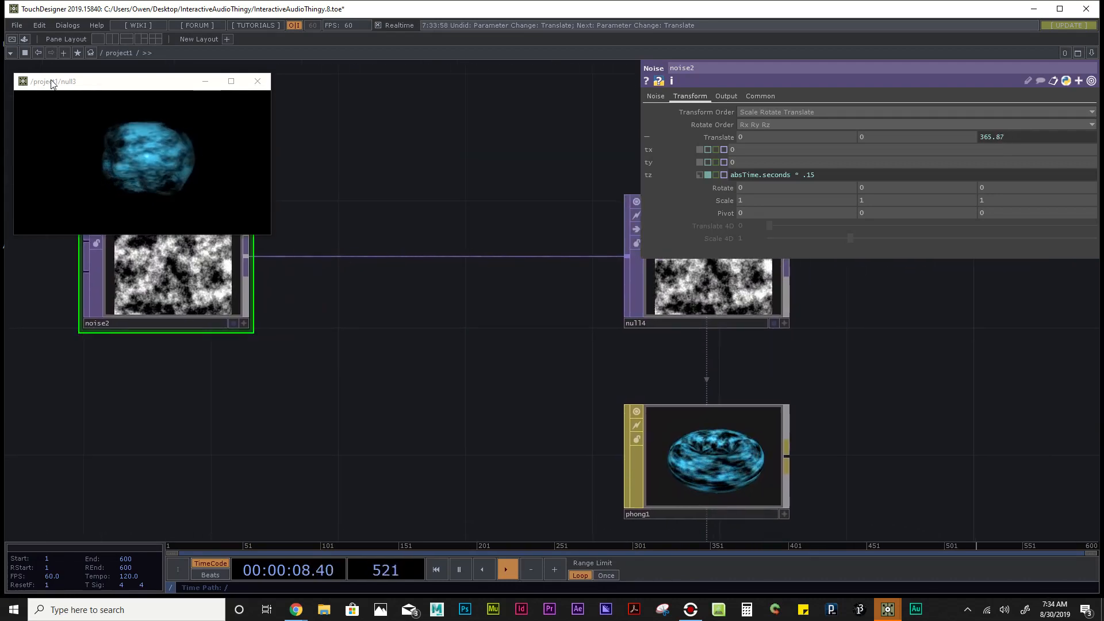
drag(52, 82, 876, 382)
scroll(310, 306, down, 4)
mouse_move(283, 306)
mouse_down()
mouse_move(195, 234)
mouse_move(288, 306)
mouse_up()
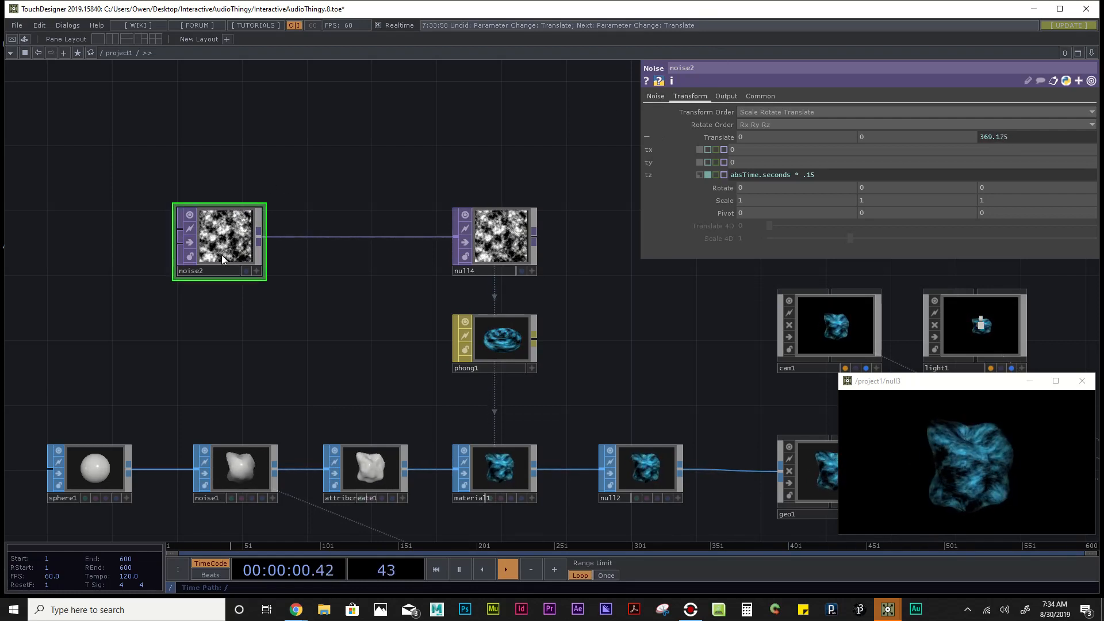
Step: Try noise2 with Monochrome off and on to compare coloured and greyscale noise on the sphere
click(658, 97)
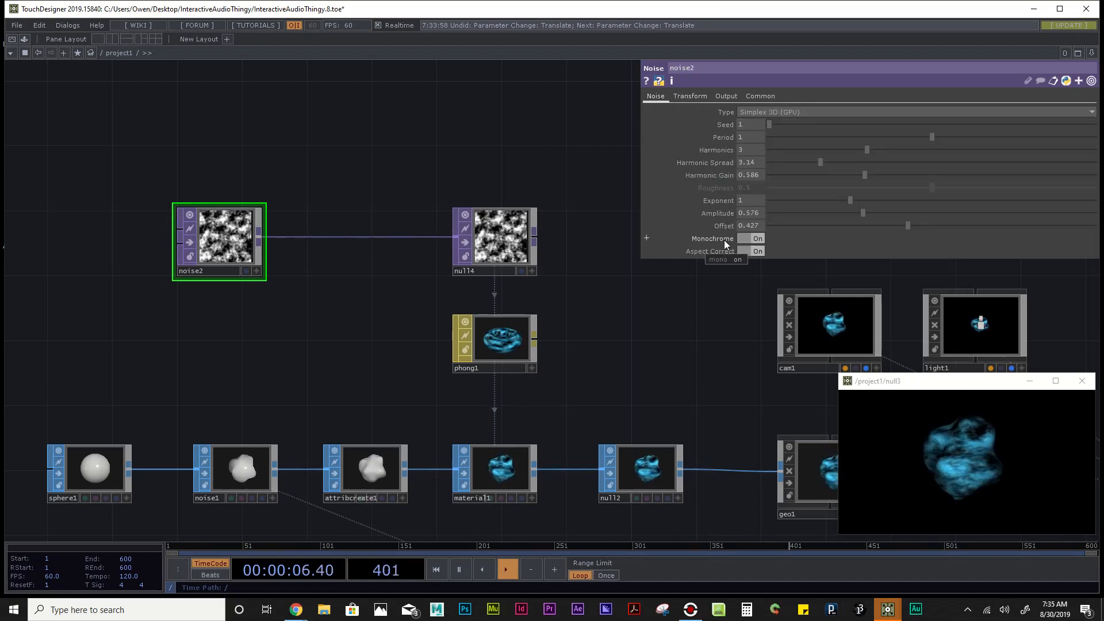
click(756, 238)
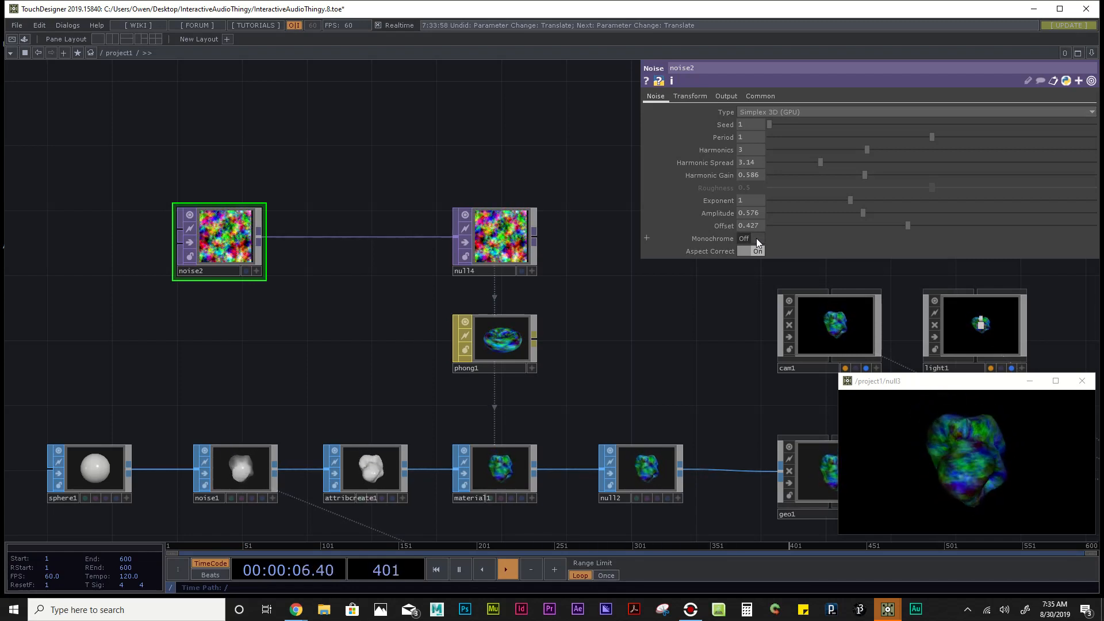
click(757, 238)
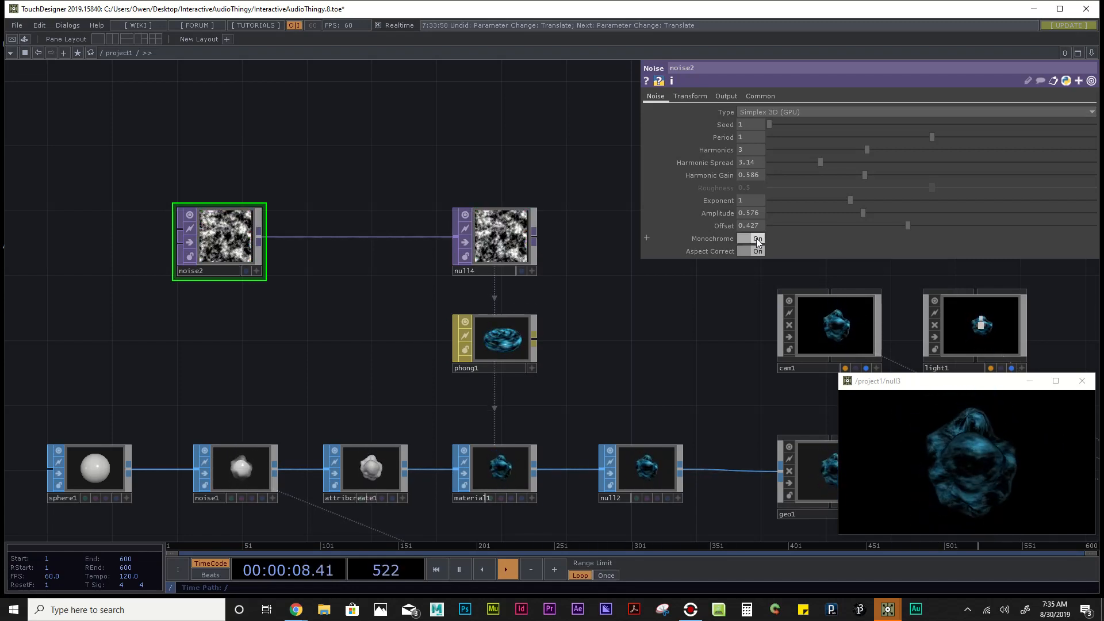
click(757, 238)
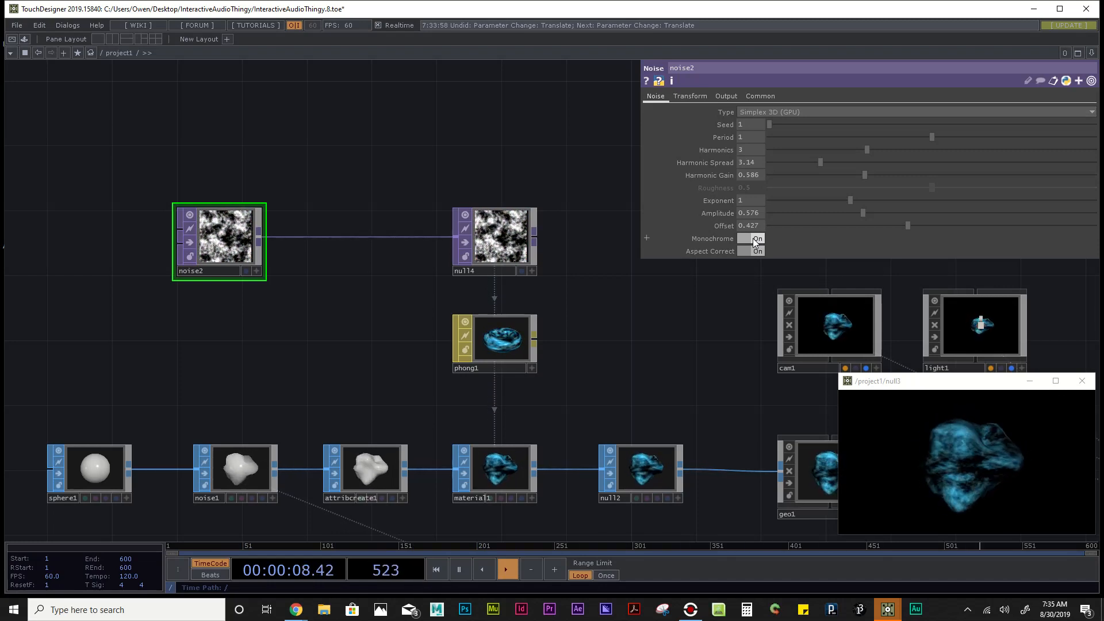
Step: Expand noise2's Monochrome parameter to show its mono value and set Monochrome to Off
click(713, 237)
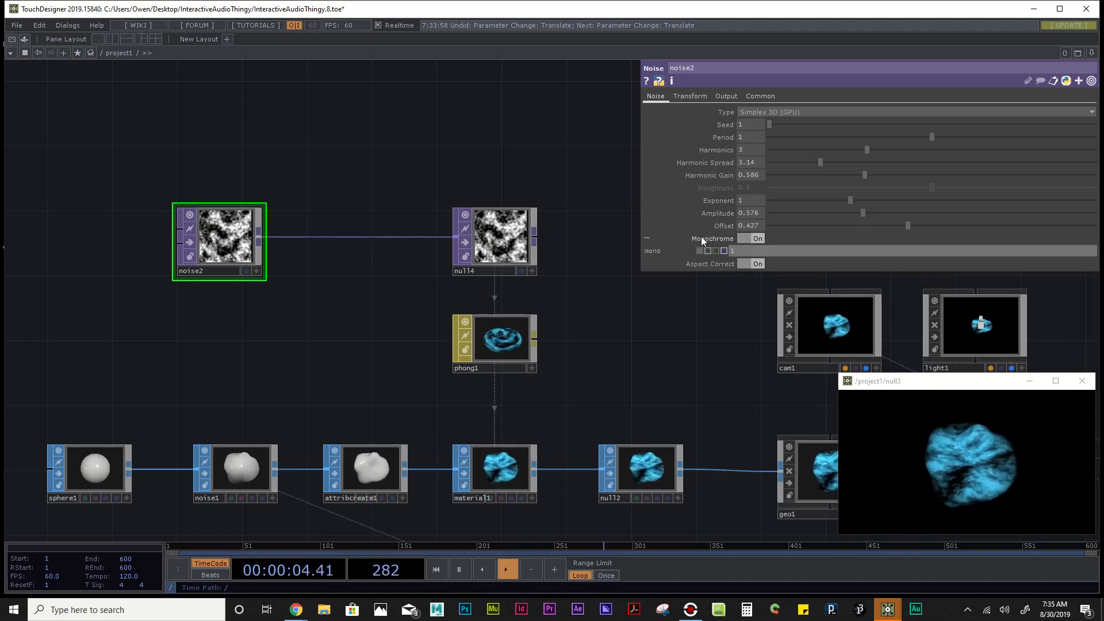
click(761, 238)
click(762, 238)
click(762, 237)
click(762, 237)
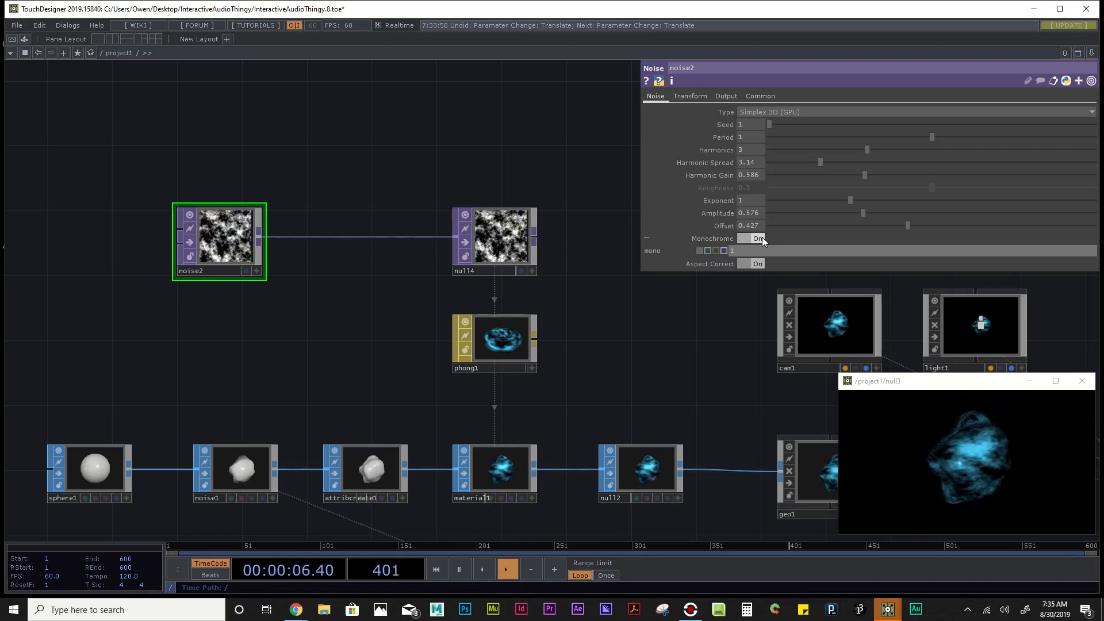
click(762, 238)
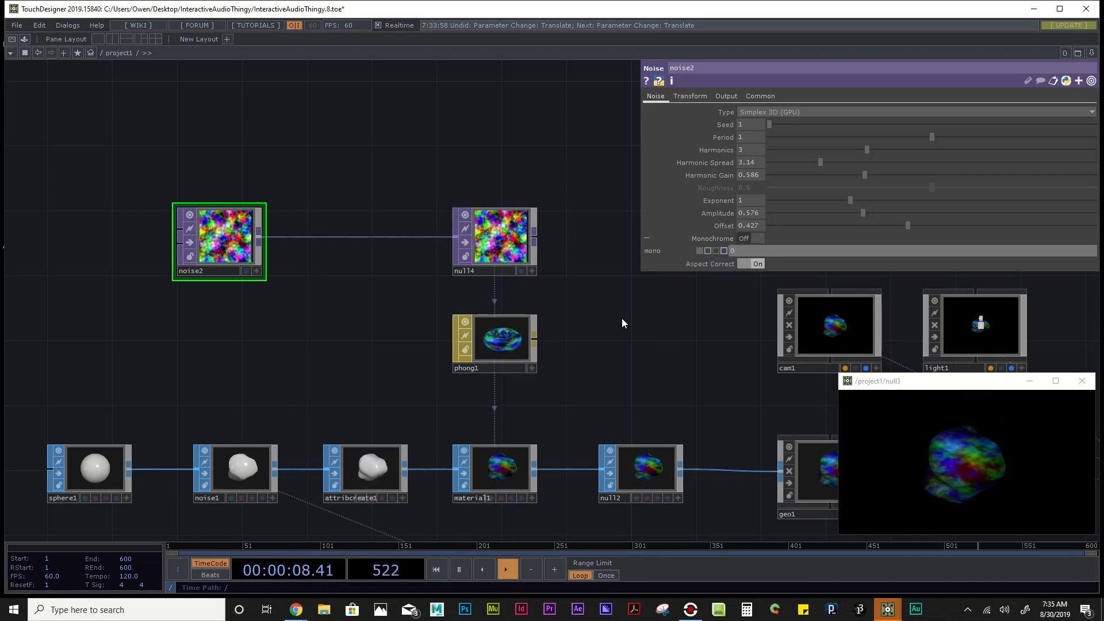
Step: Add a Constant CHOP above null4 and try out its chan1 value
scroll(622, 319, down, 4)
drag(622, 319, 543, 316)
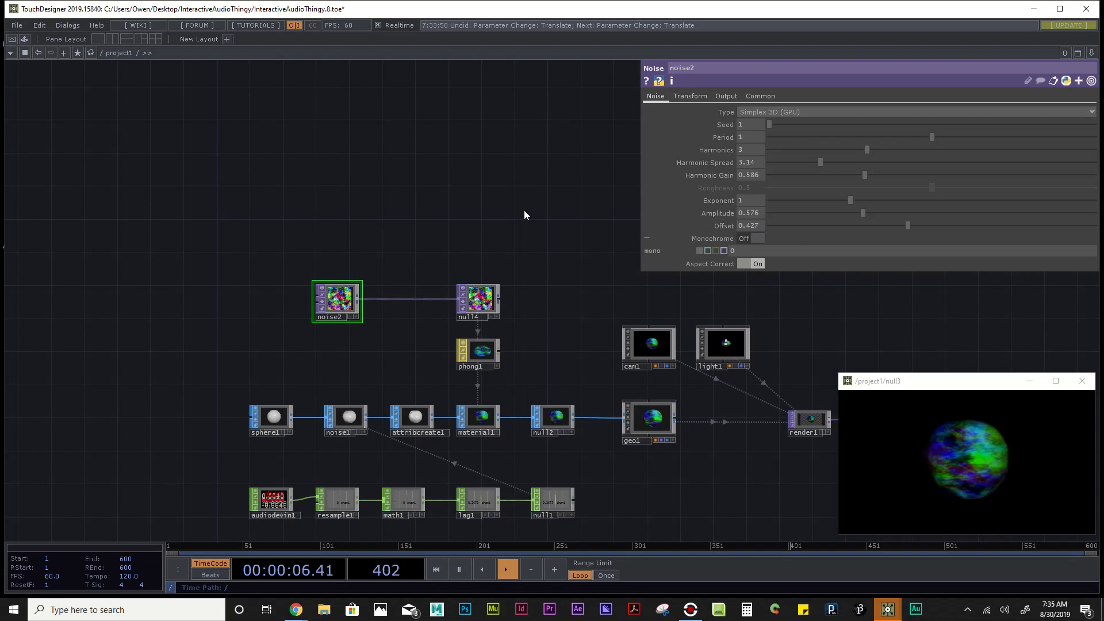
key(Tab)
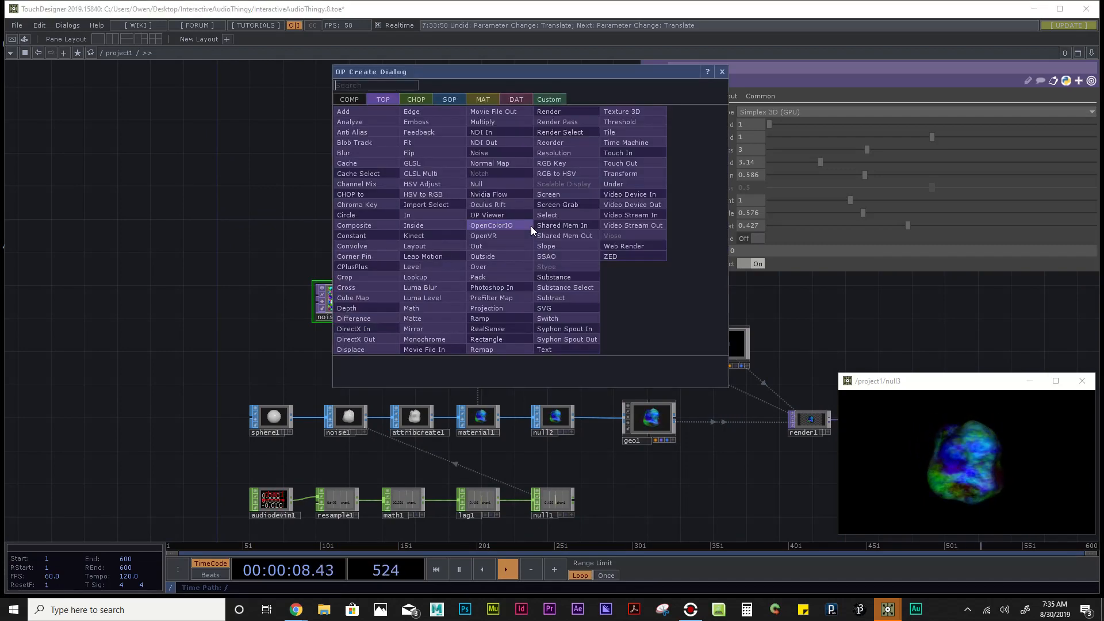
click(416, 99)
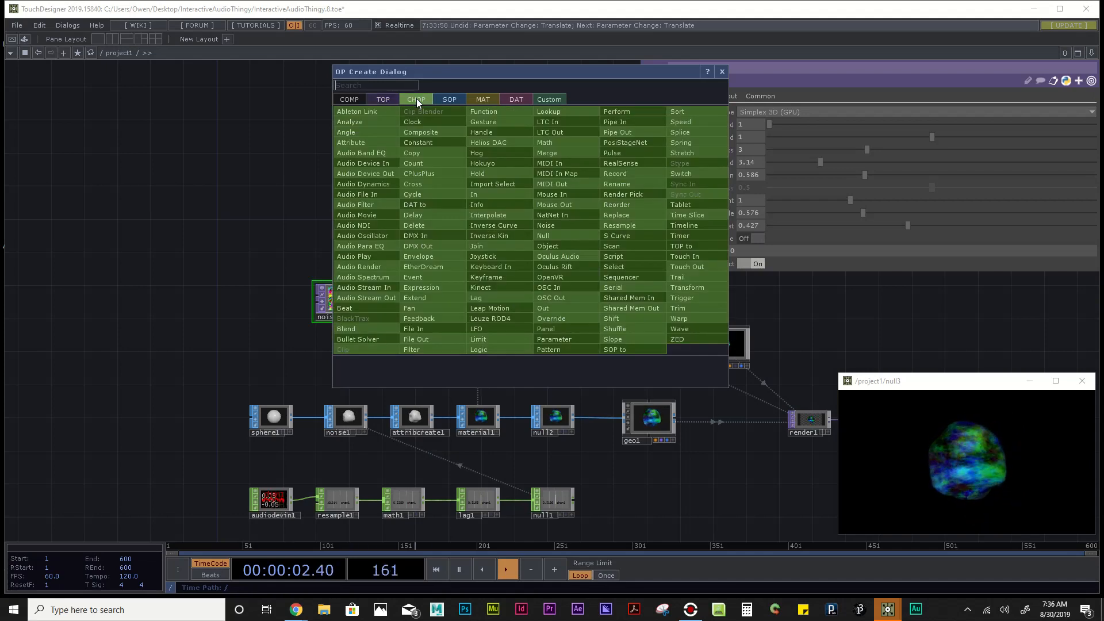
text(constant)
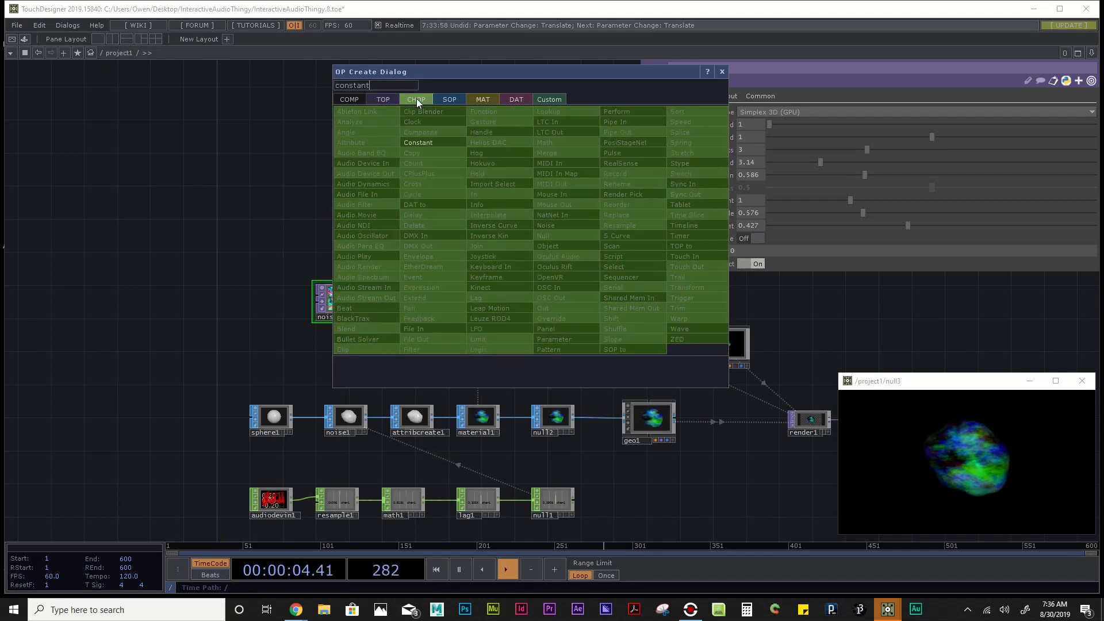
click(438, 143)
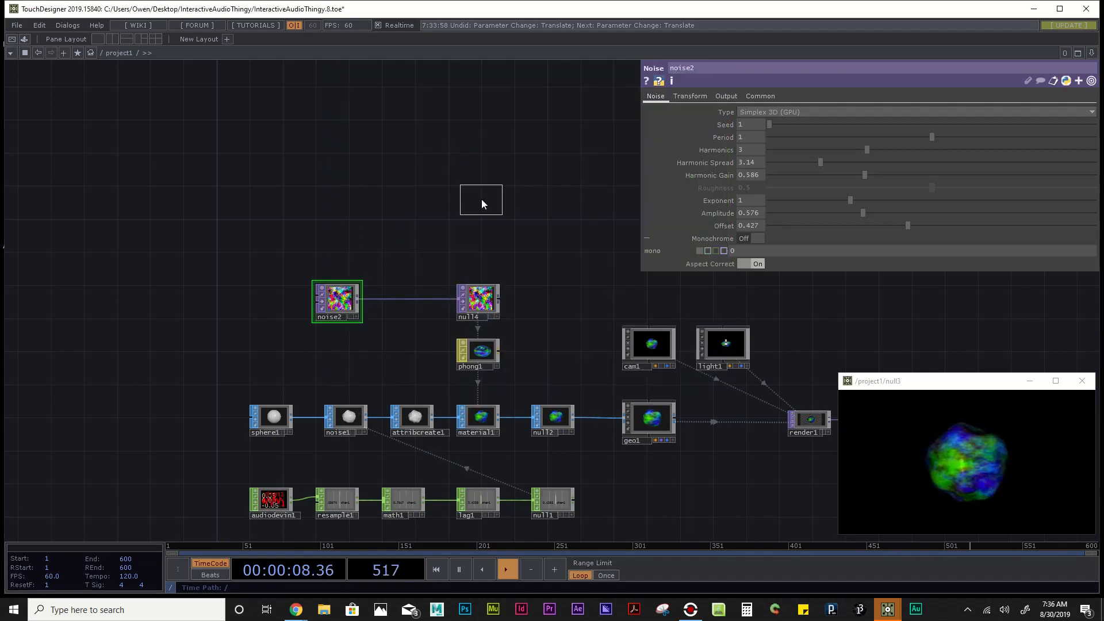
click(481, 199)
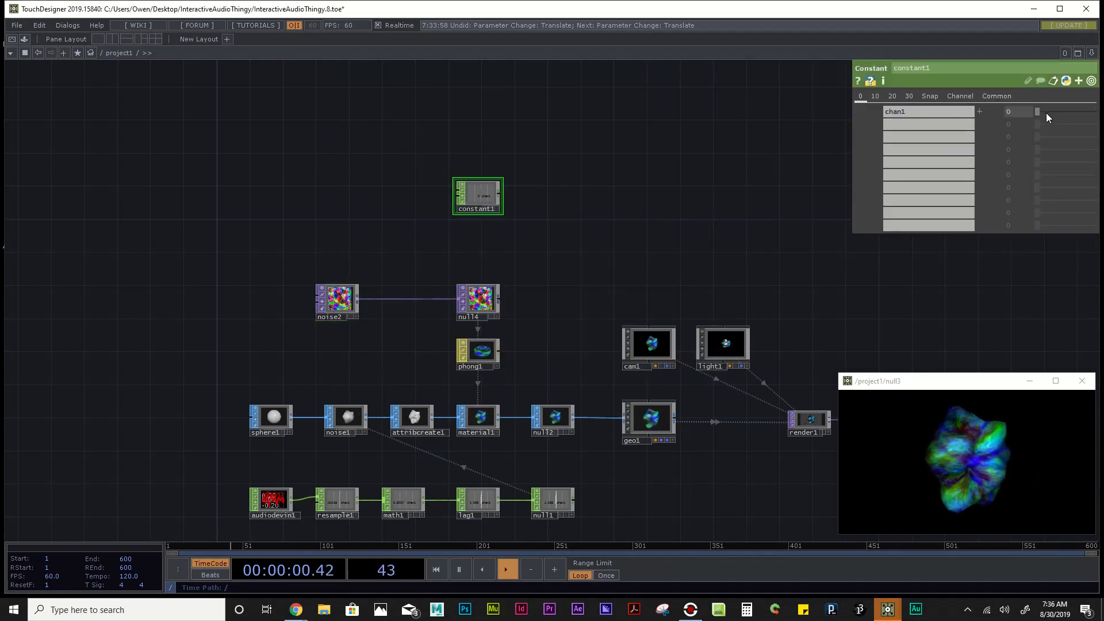
drag(1067, 110, 989, 115)
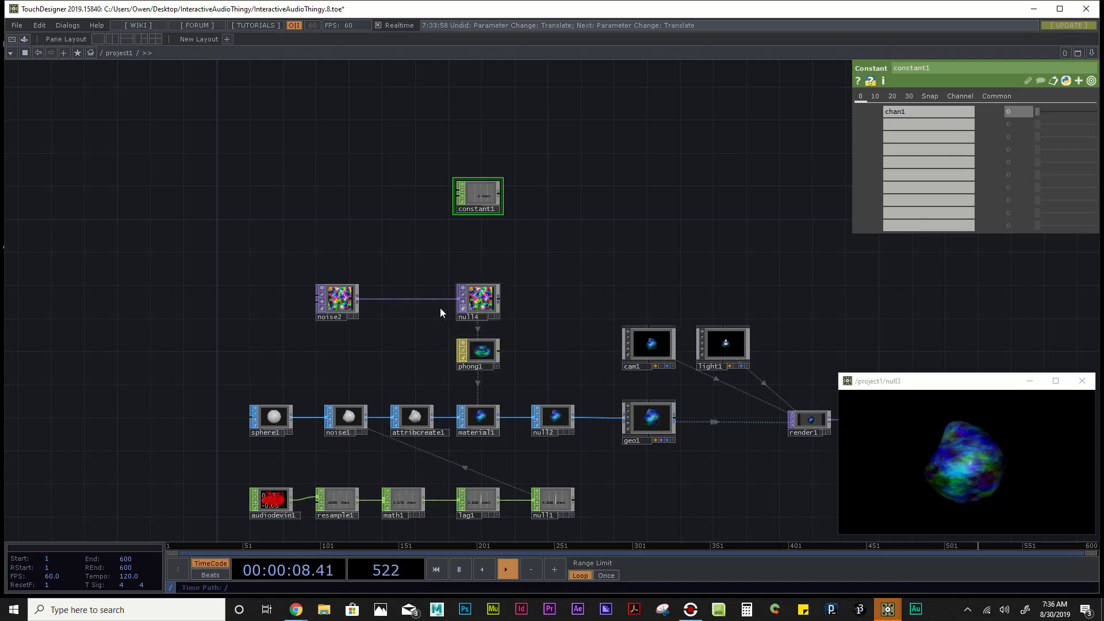
Step: Expand constant1's chan1 entry to show its name0 and value0 fields and switch value0 to expression mode
click(337, 304)
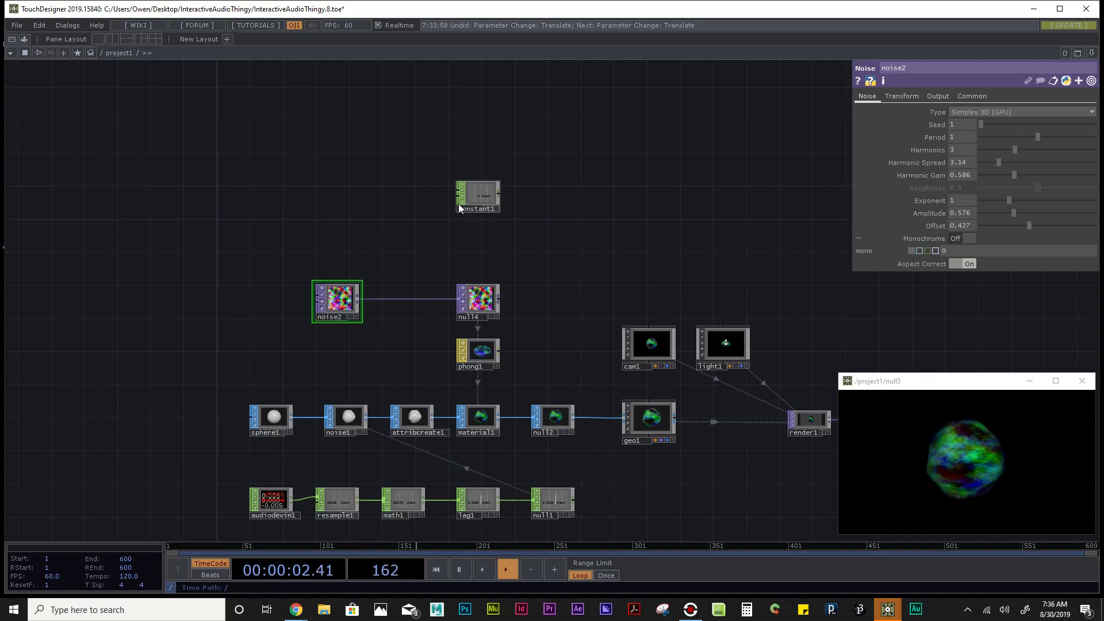
scroll(458, 204, up, 4)
click(475, 198)
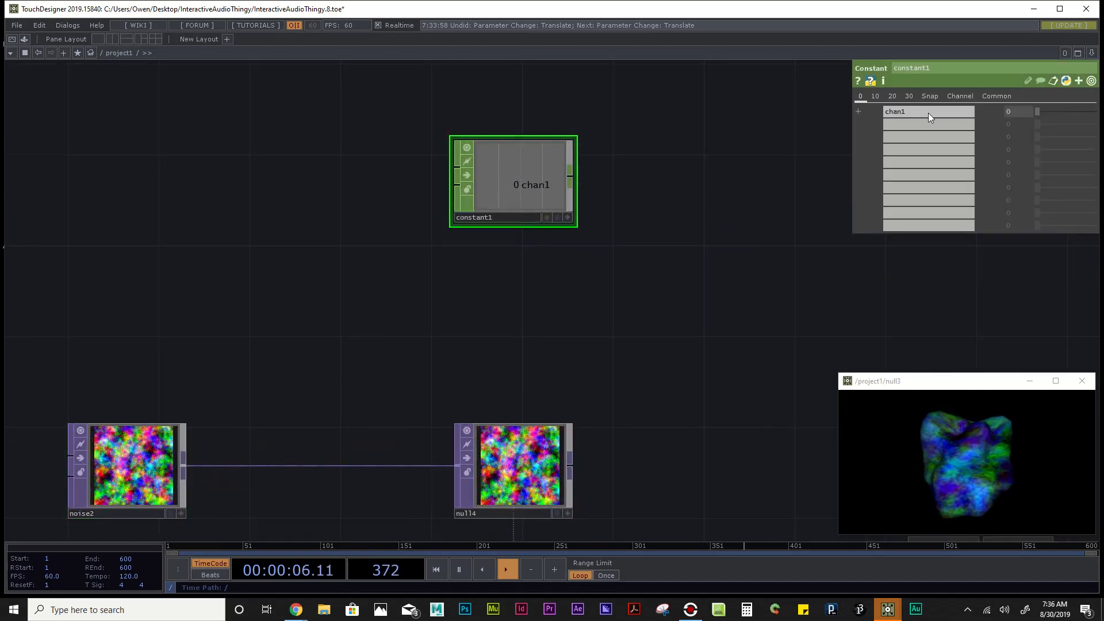
click(860, 111)
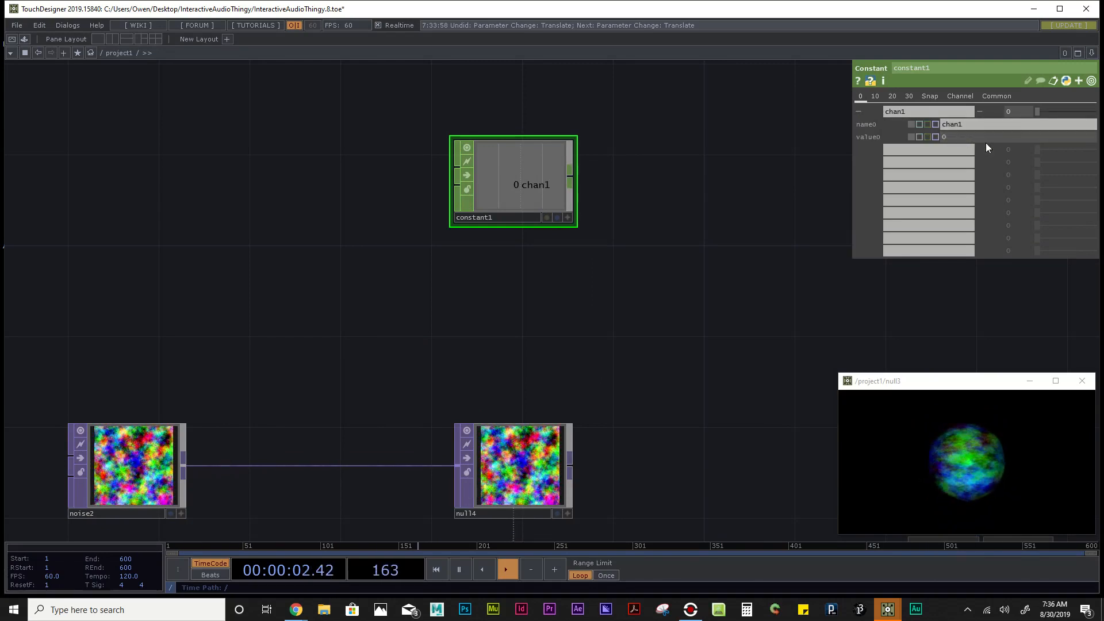
click(920, 137)
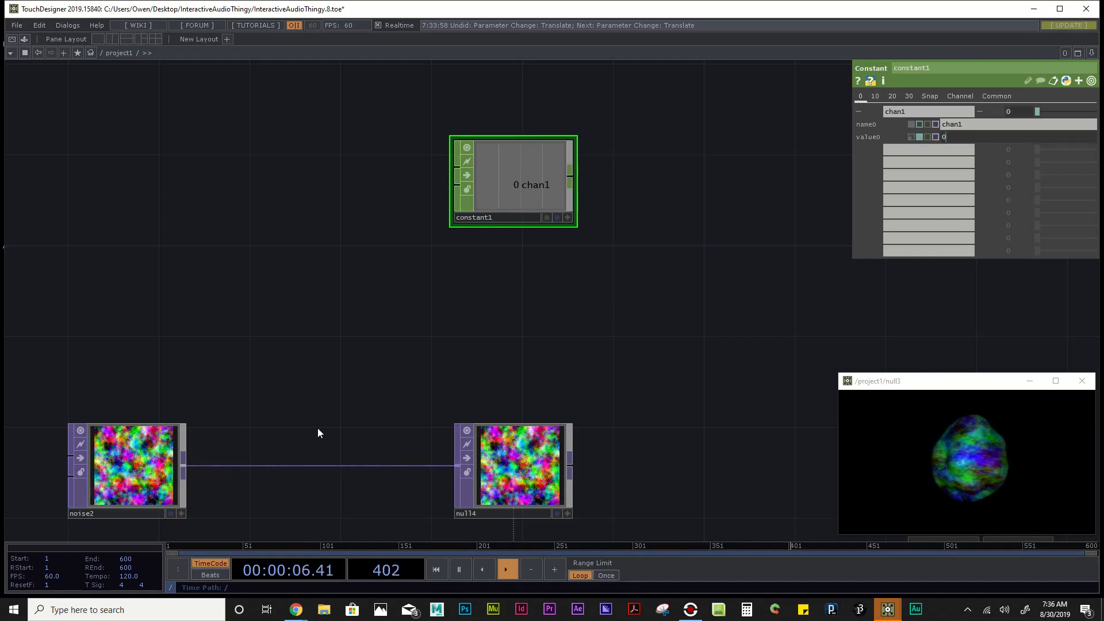
scroll(322, 421, down, 3)
drag(327, 414, 463, 296)
click(858, 110)
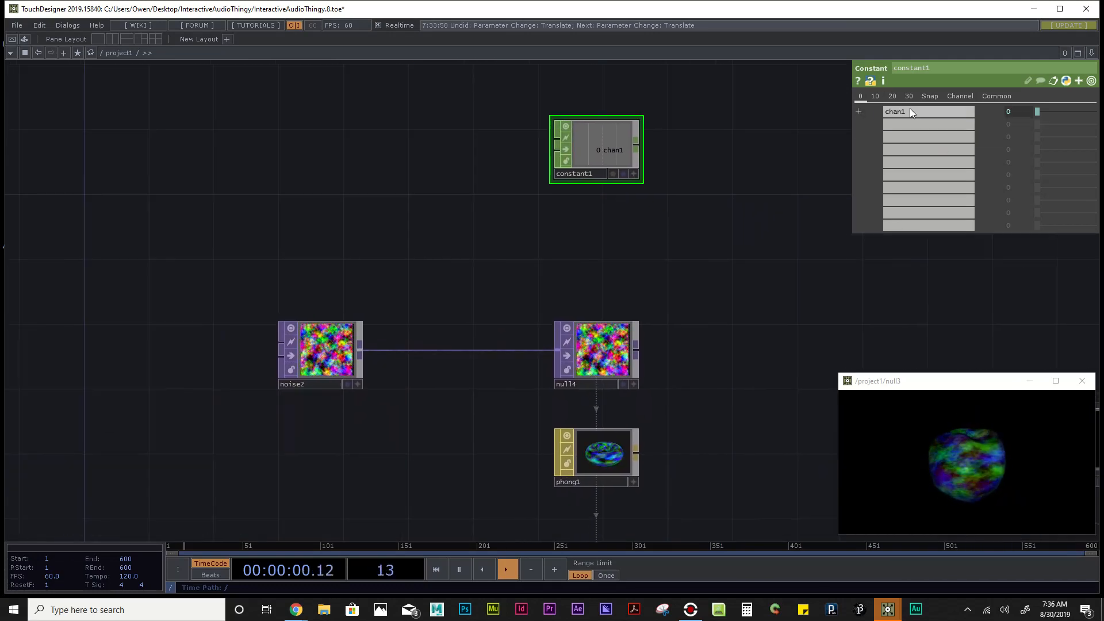
click(867, 113)
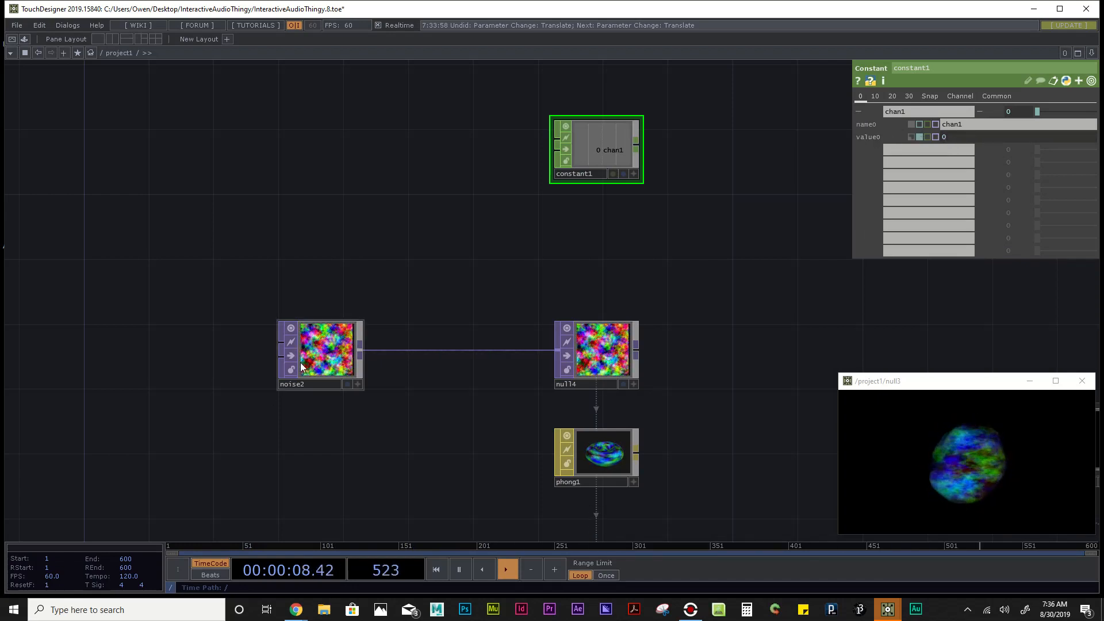
Step: Expand noise2's Monochrome parameter and toggle it repeatedly to compare its mono value between states, finishing at Off
click(312, 350)
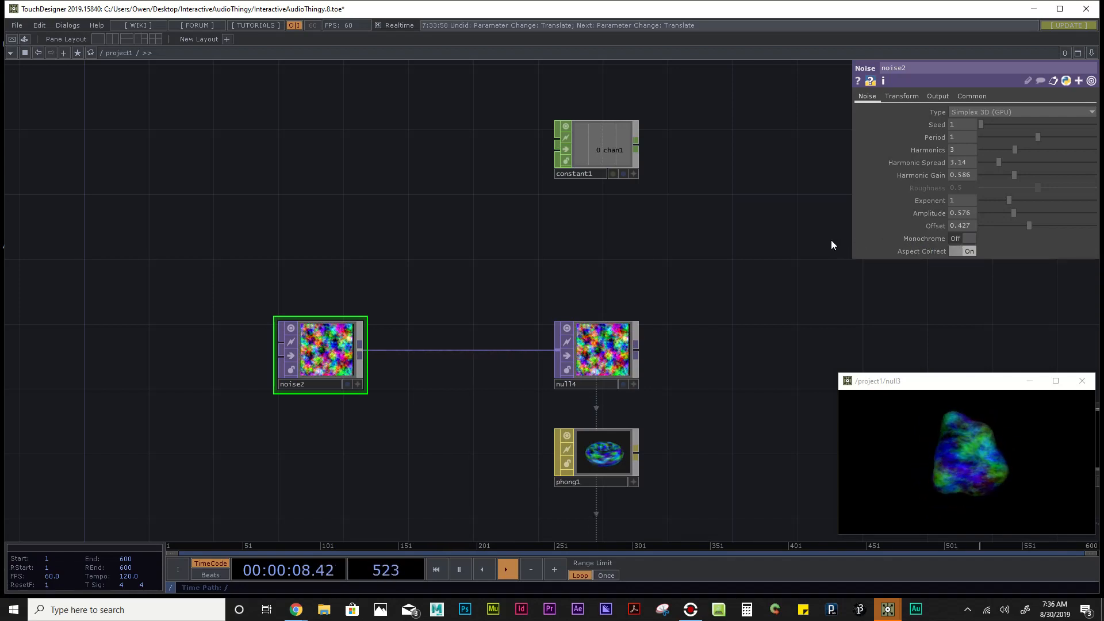
click(921, 241)
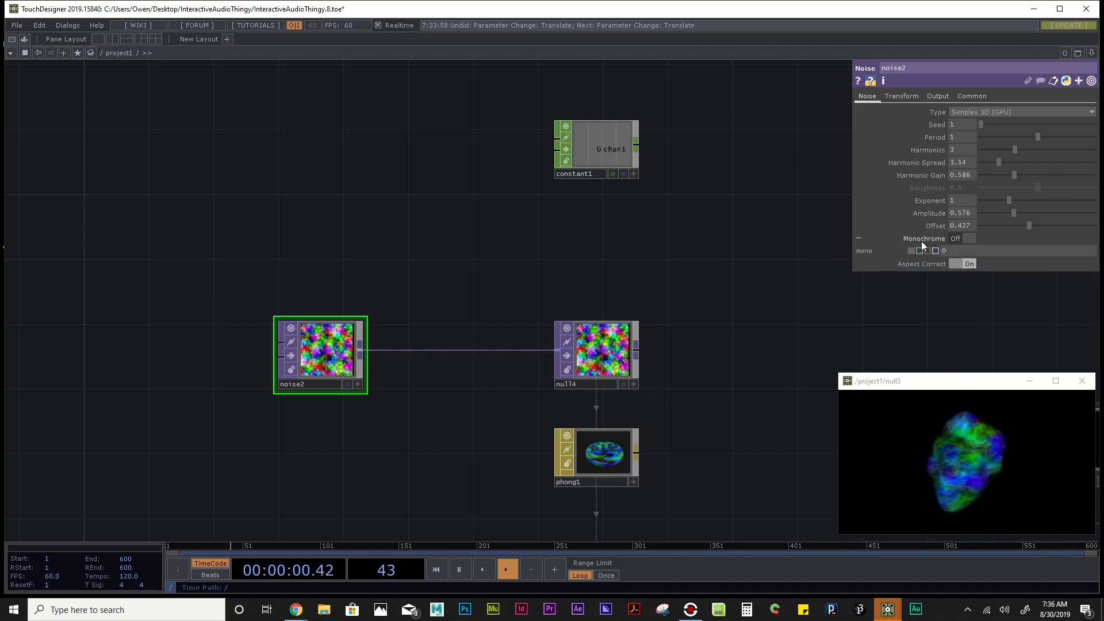
click(970, 238)
click(970, 238)
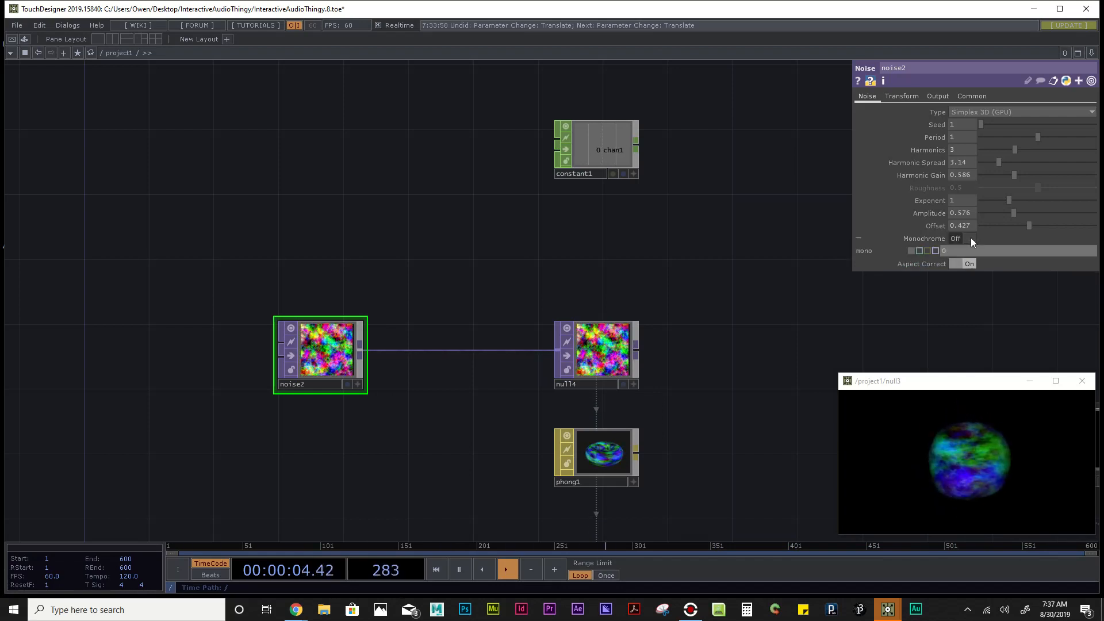
click(971, 237)
click(970, 237)
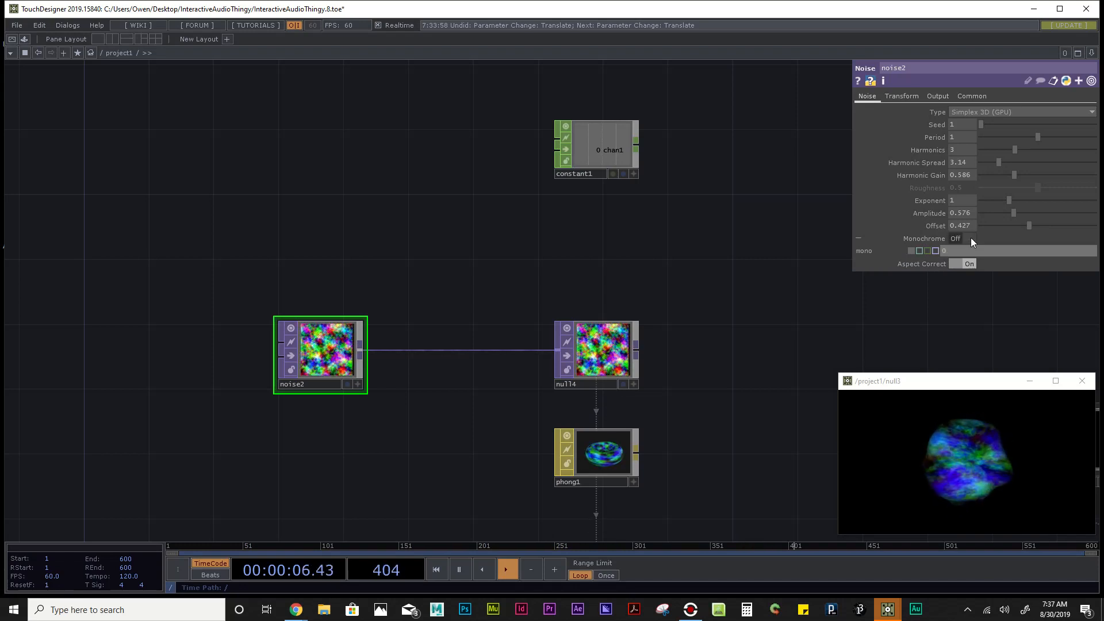
click(971, 237)
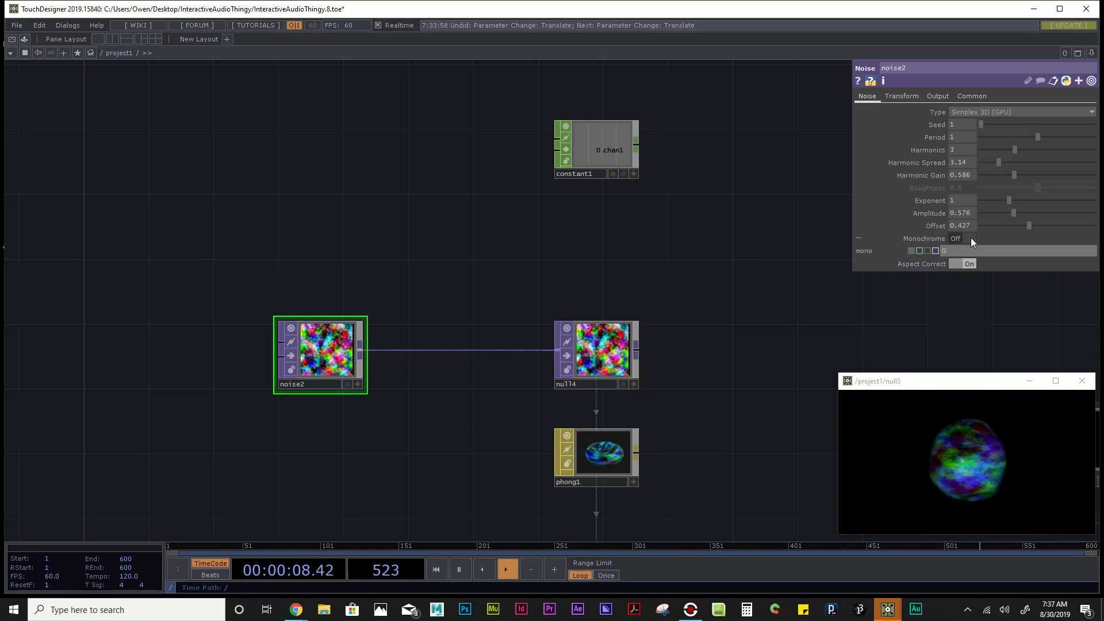
click(970, 237)
click(971, 237)
click(970, 237)
click(971, 237)
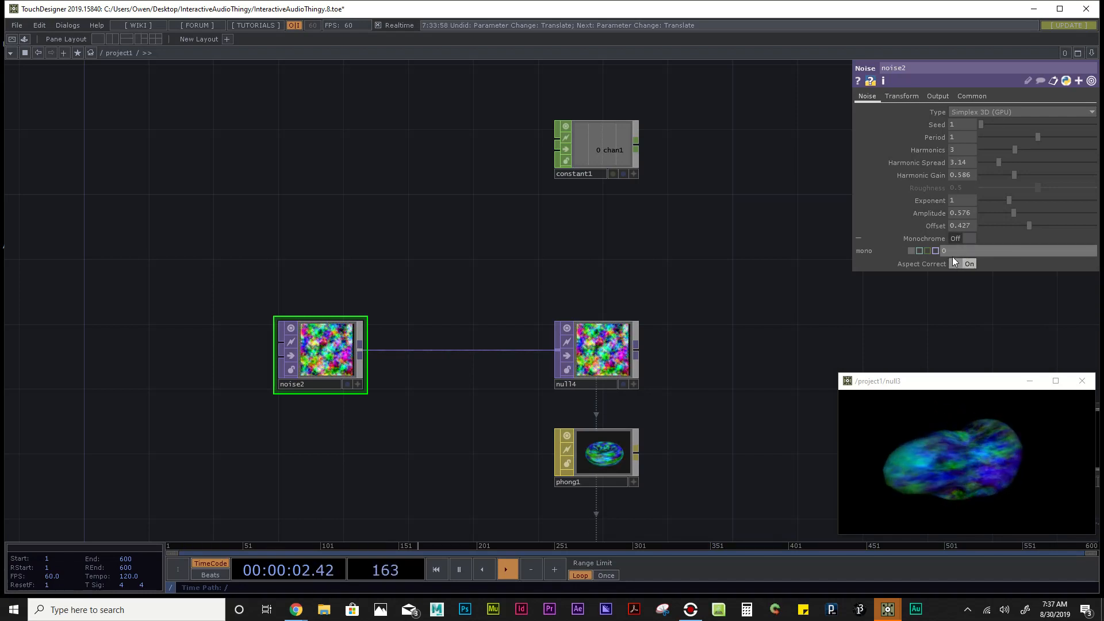
Step: Copy noise2's Monochrome parameter and paste it as a reference into constant1's value0, giving op('noise2').par.mono
right_click(919, 238)
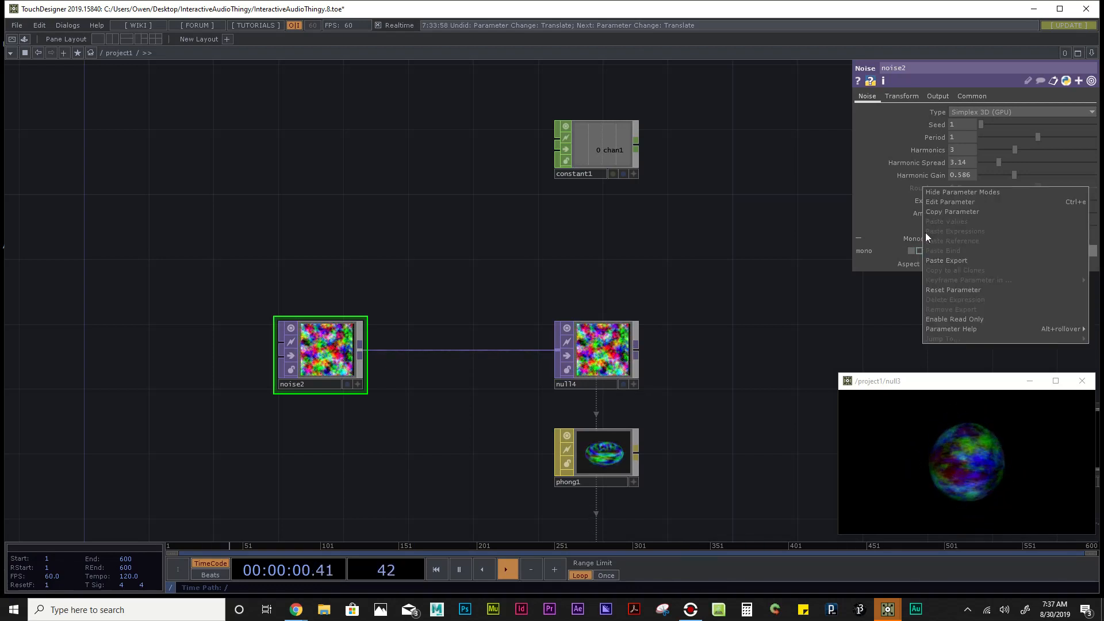
click(976, 212)
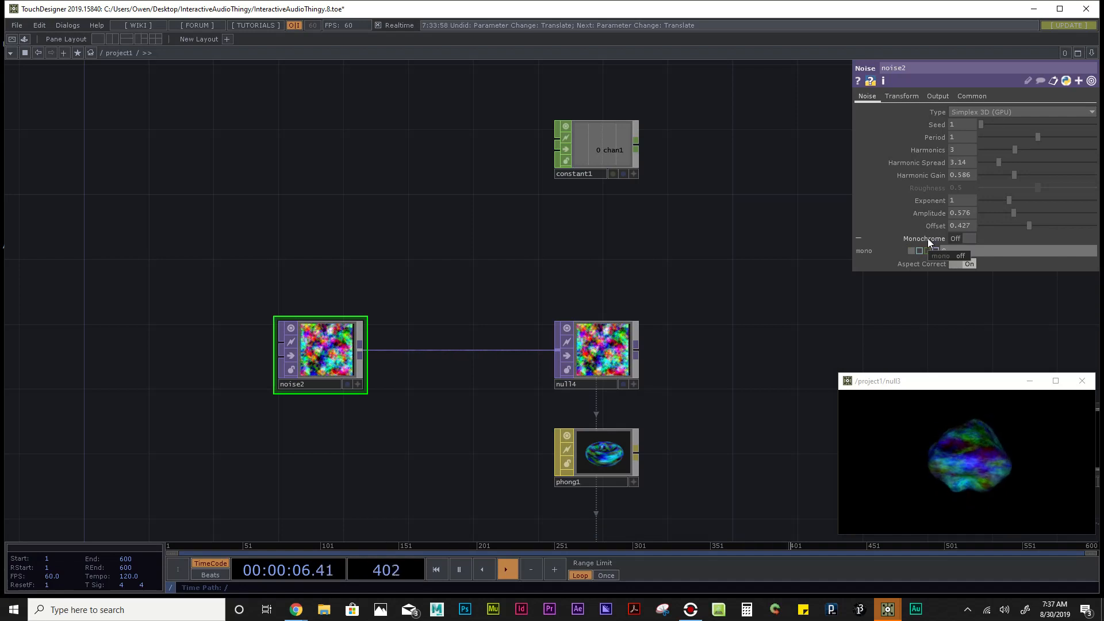
click(607, 138)
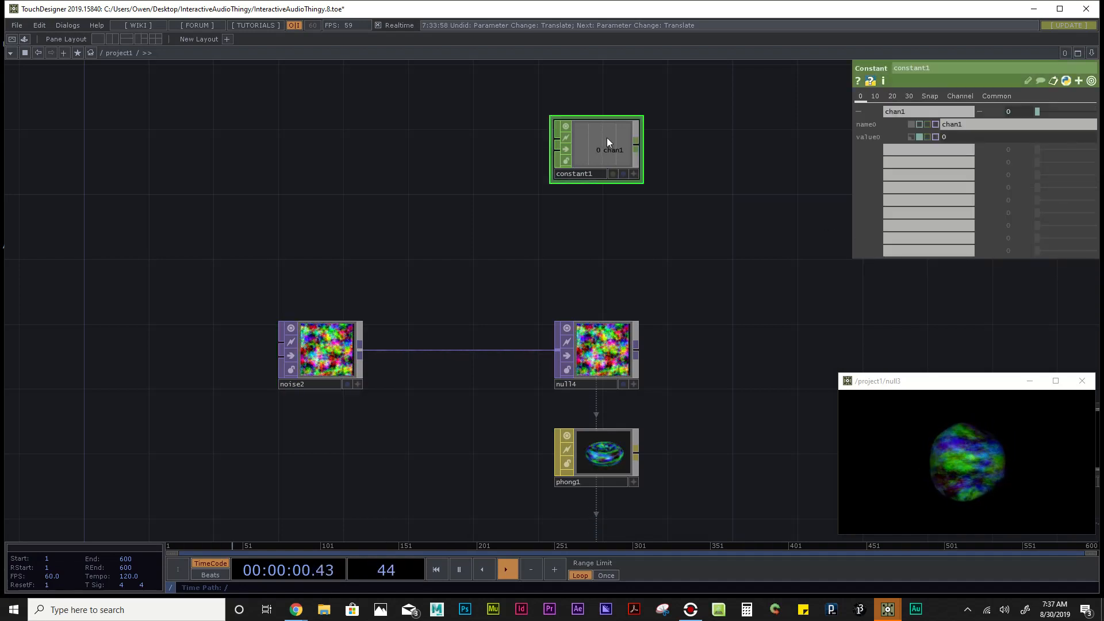
right_click(961, 138)
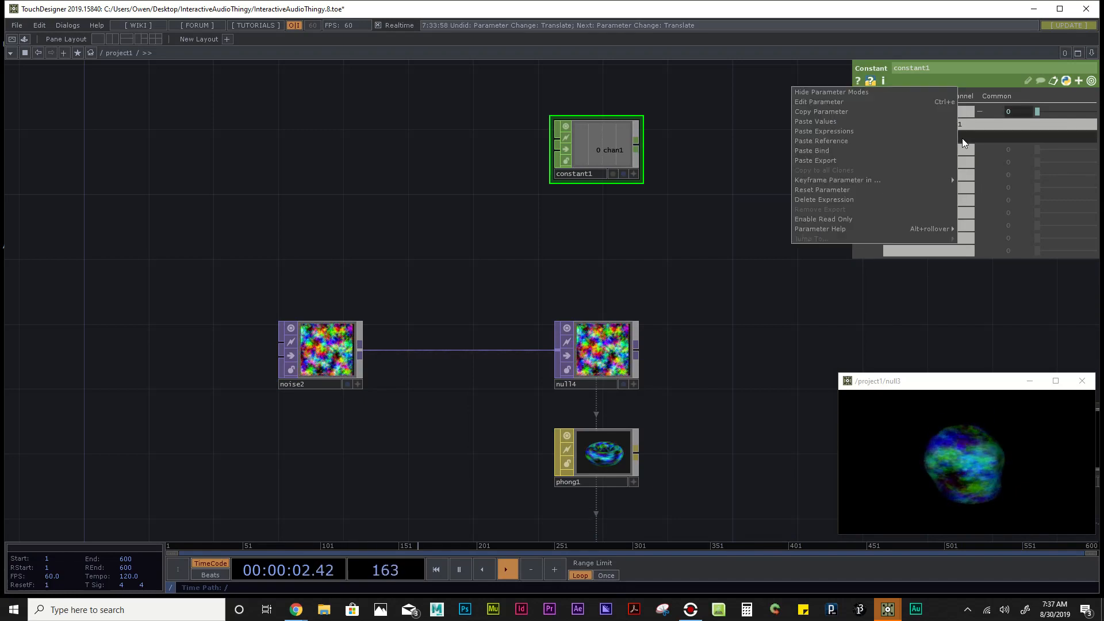
click(962, 138)
right_click(951, 137)
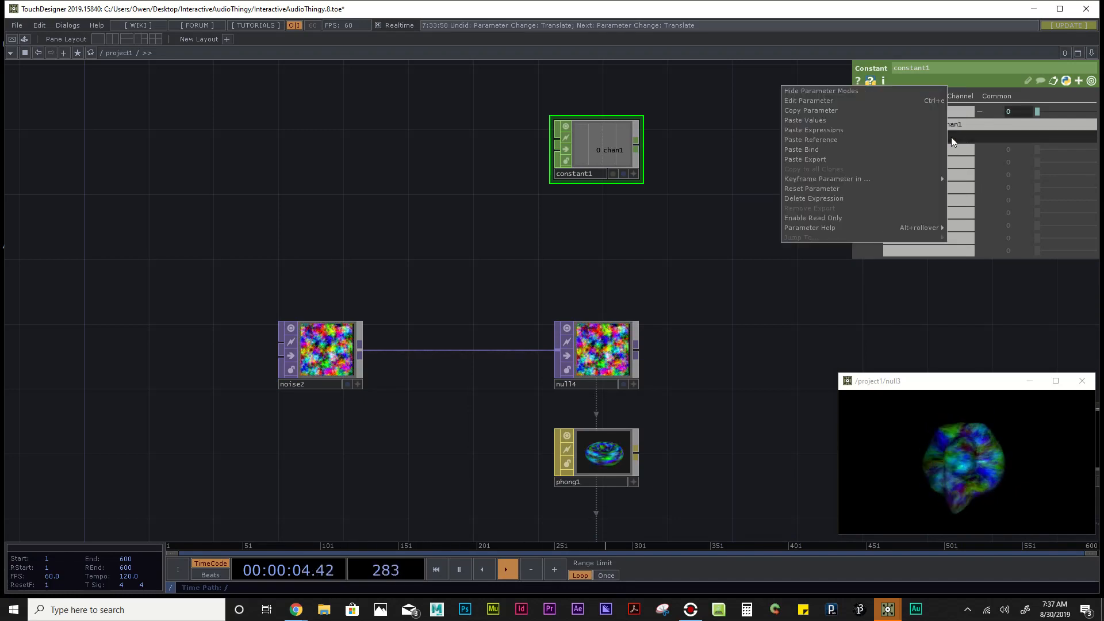
click(900, 139)
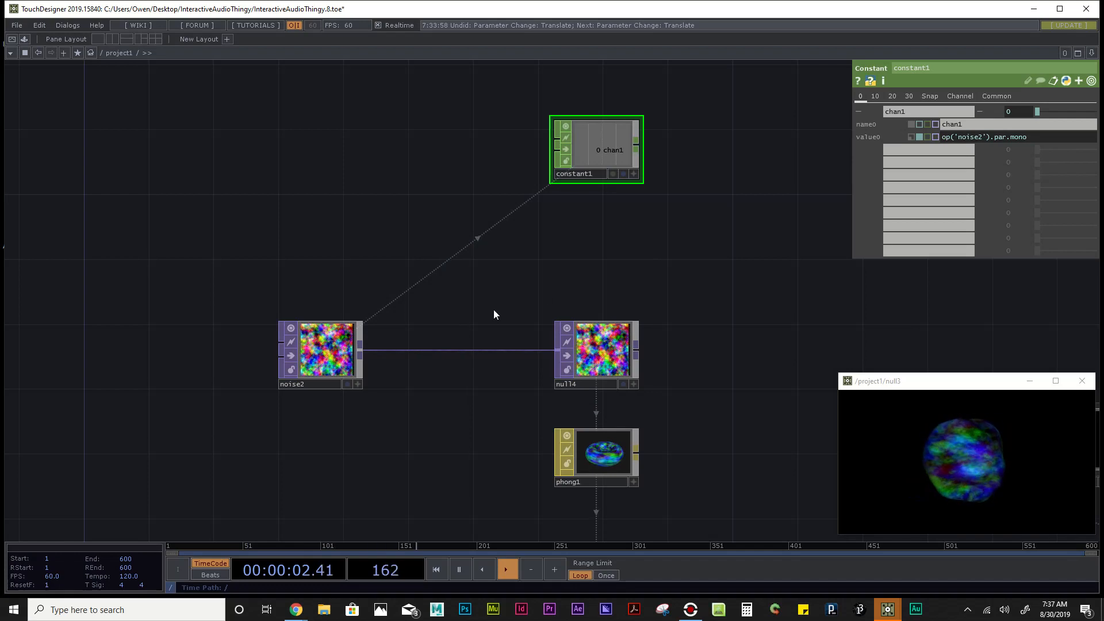
Step: Test the reference to constant1 by toggling noise2's Monochrome parameter several times, leaving it On
mouse_move(996, 137)
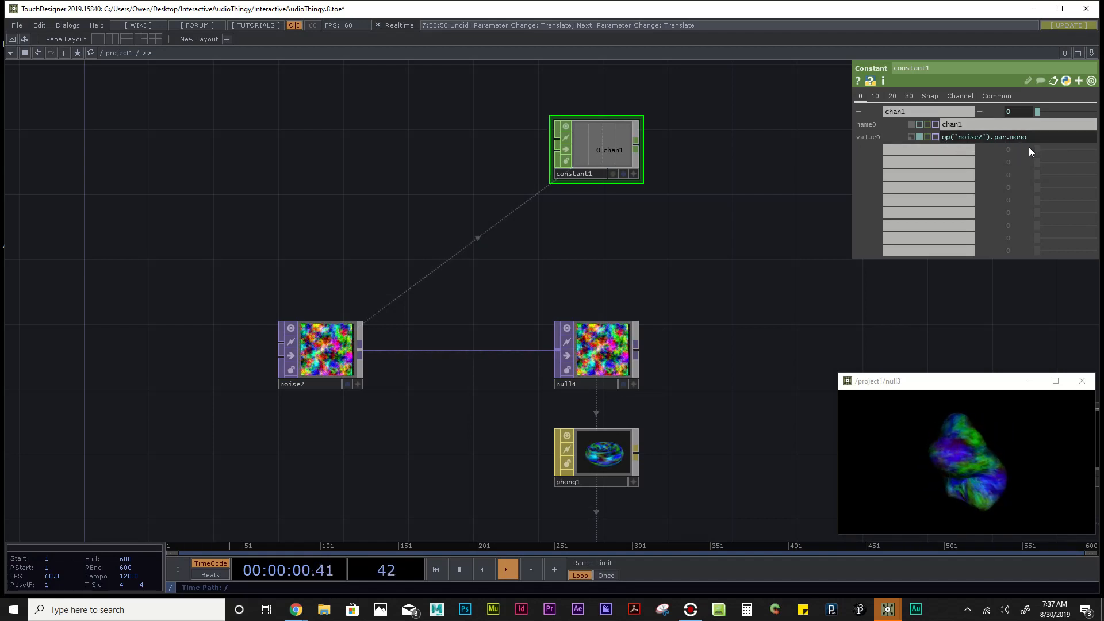
mouse_move(1038, 138)
click(322, 351)
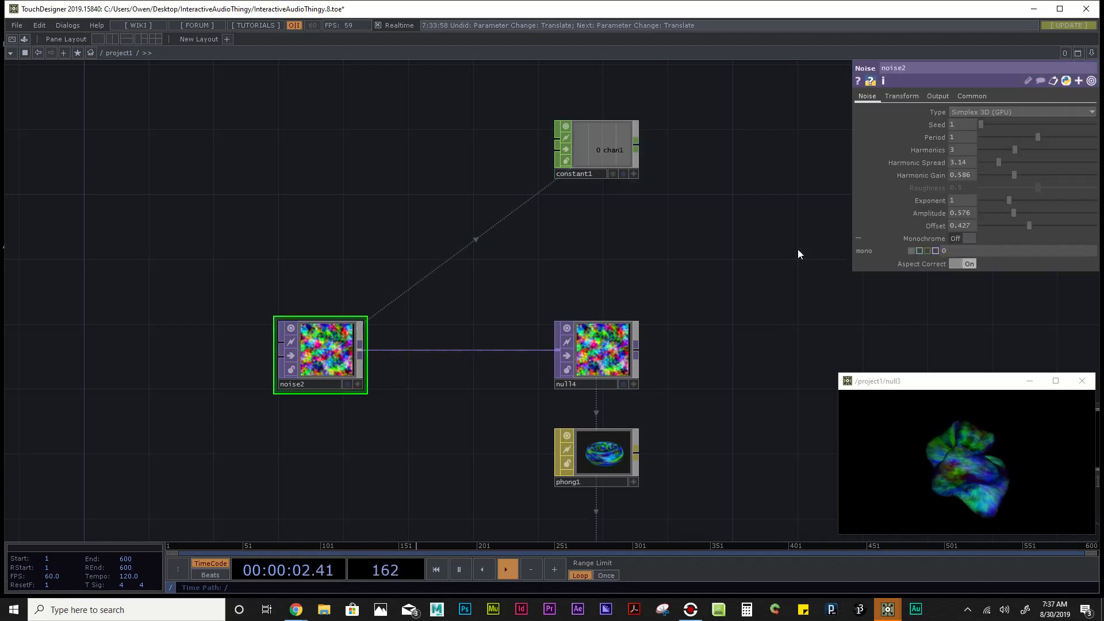
click(965, 240)
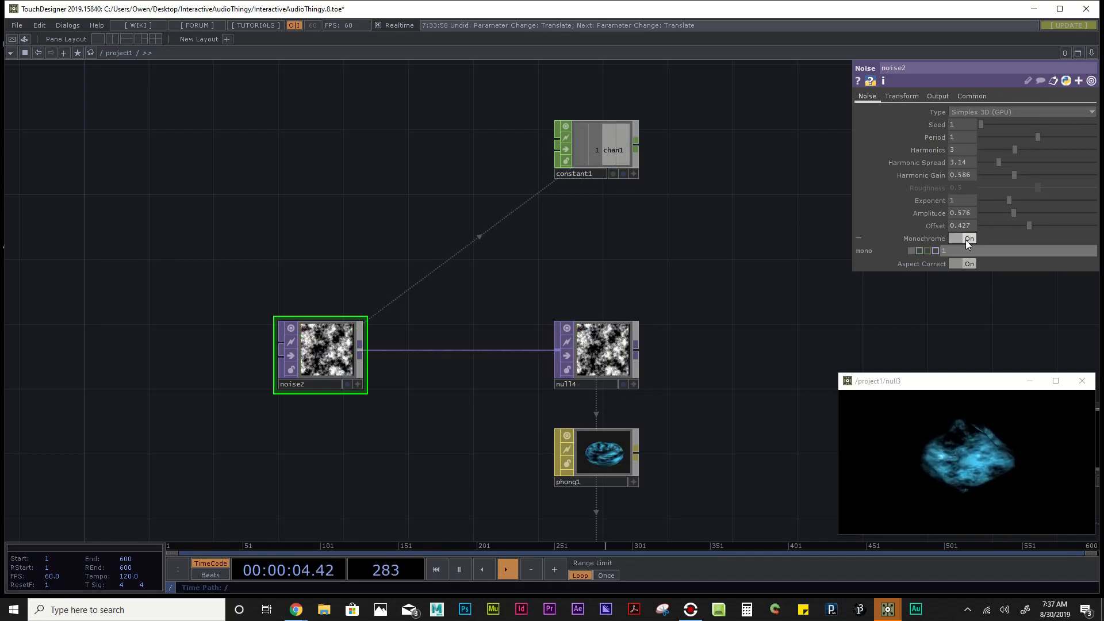
click(969, 240)
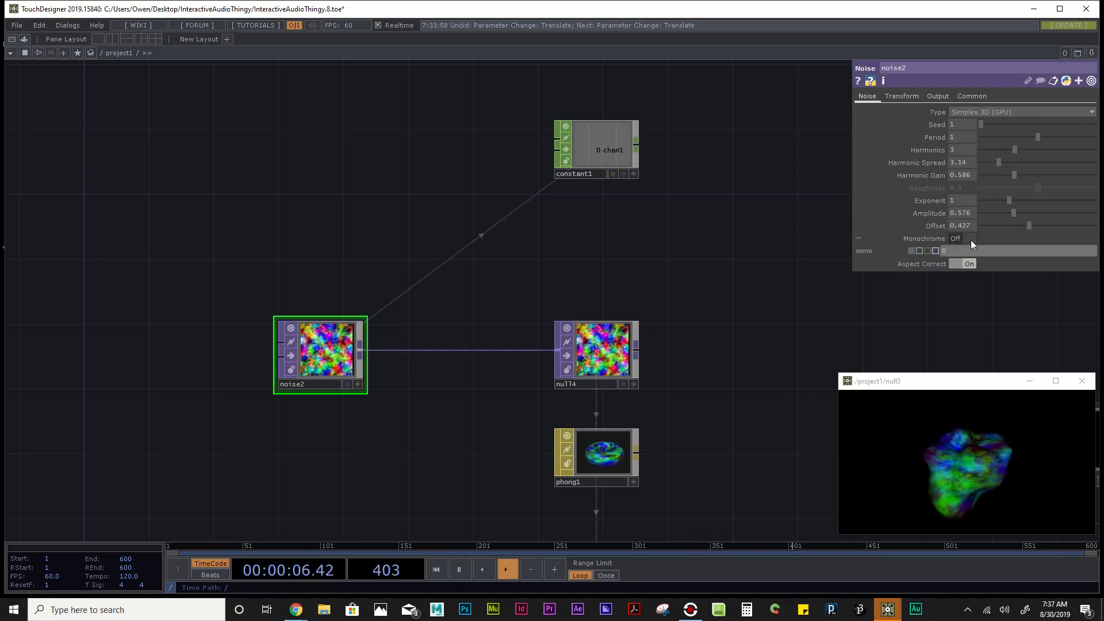
click(970, 240)
click(971, 239)
click(971, 240)
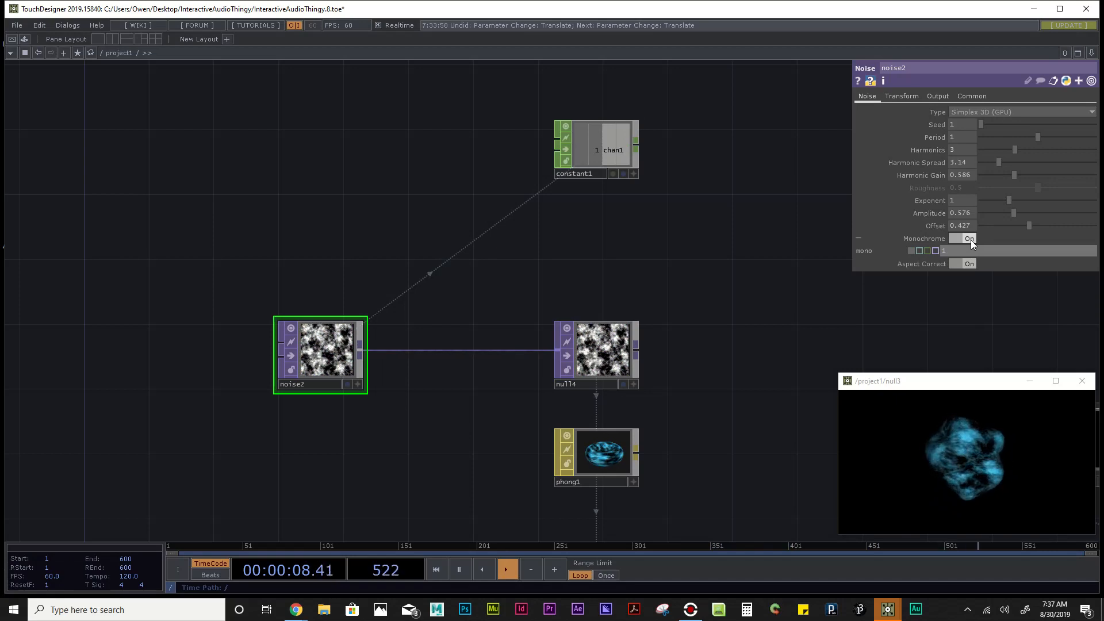
Step: Save the project with the noise2 and constant1 nodes in view
drag(343, 152, 448, 167)
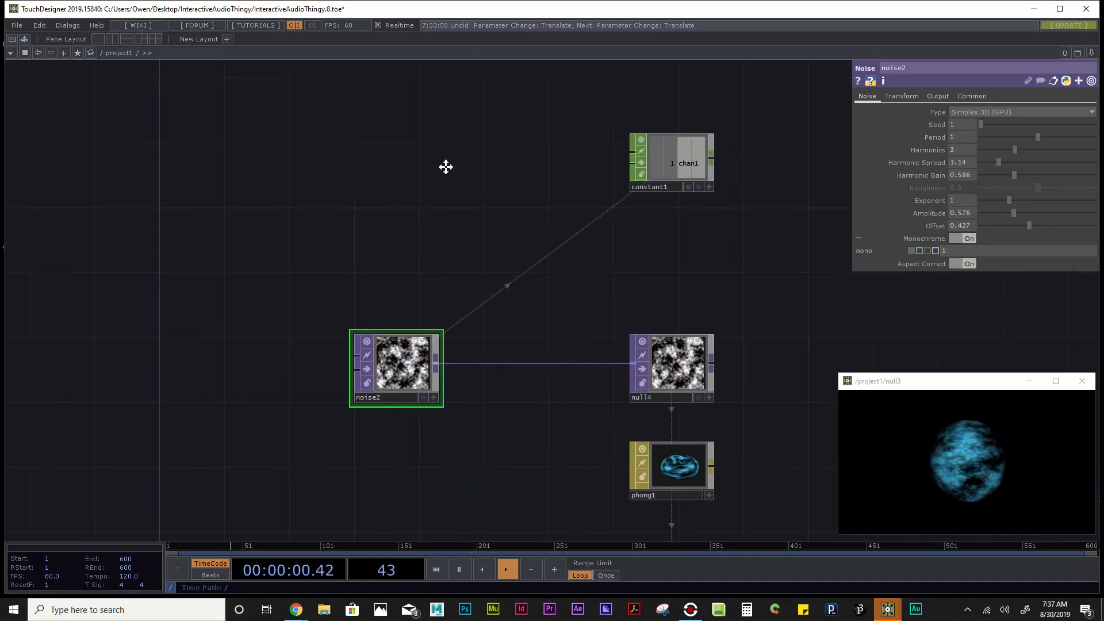
drag(431, 284, 391, 245)
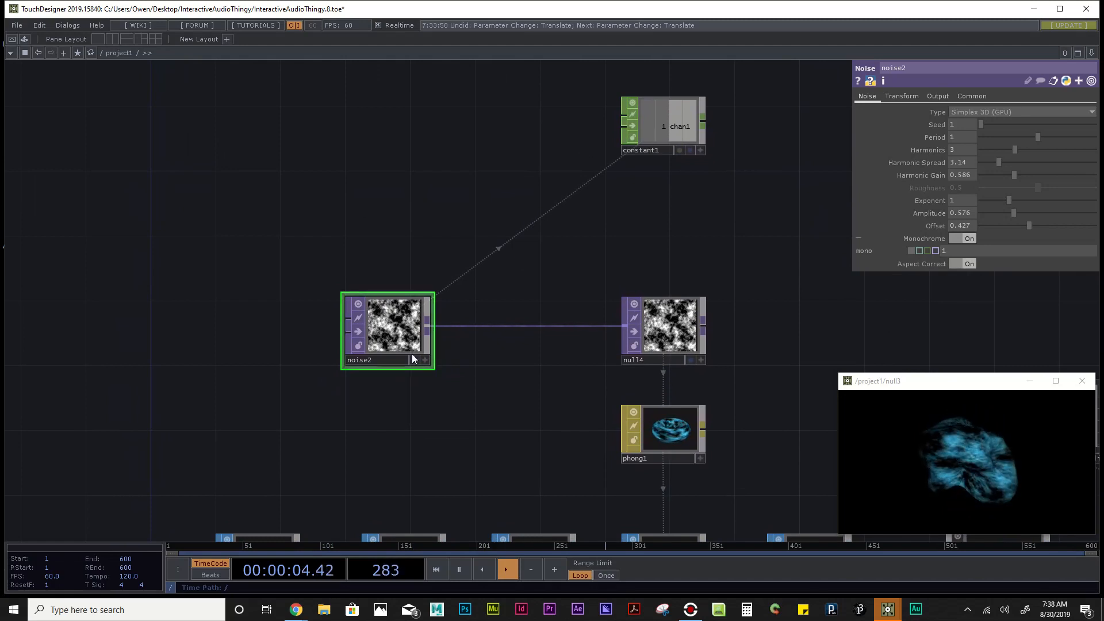
drag(405, 196, 422, 228)
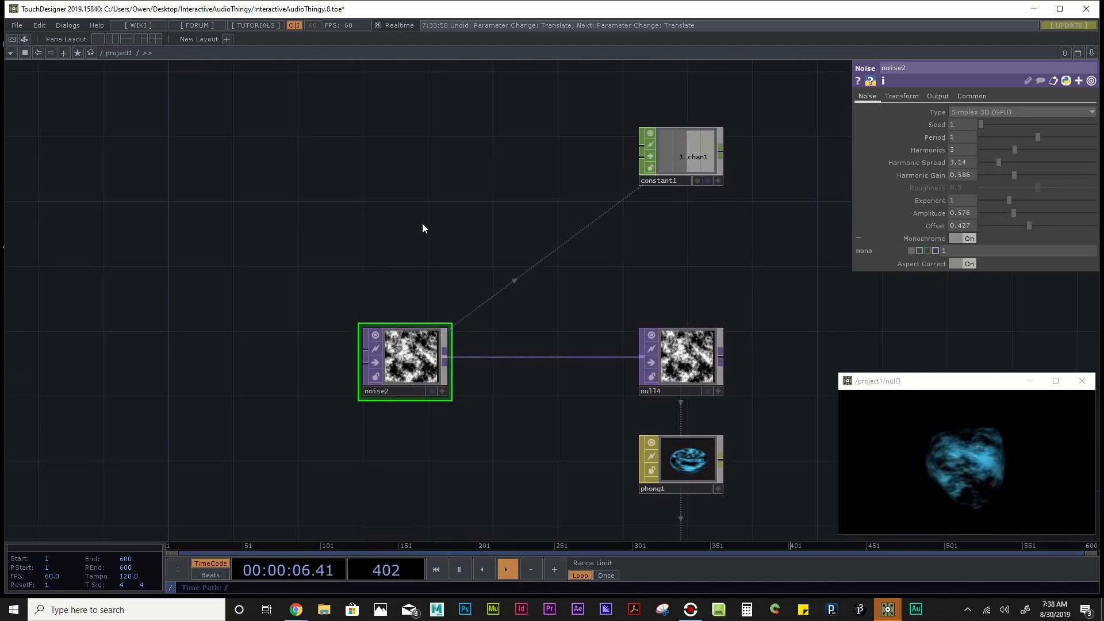
key(ctrl+s)
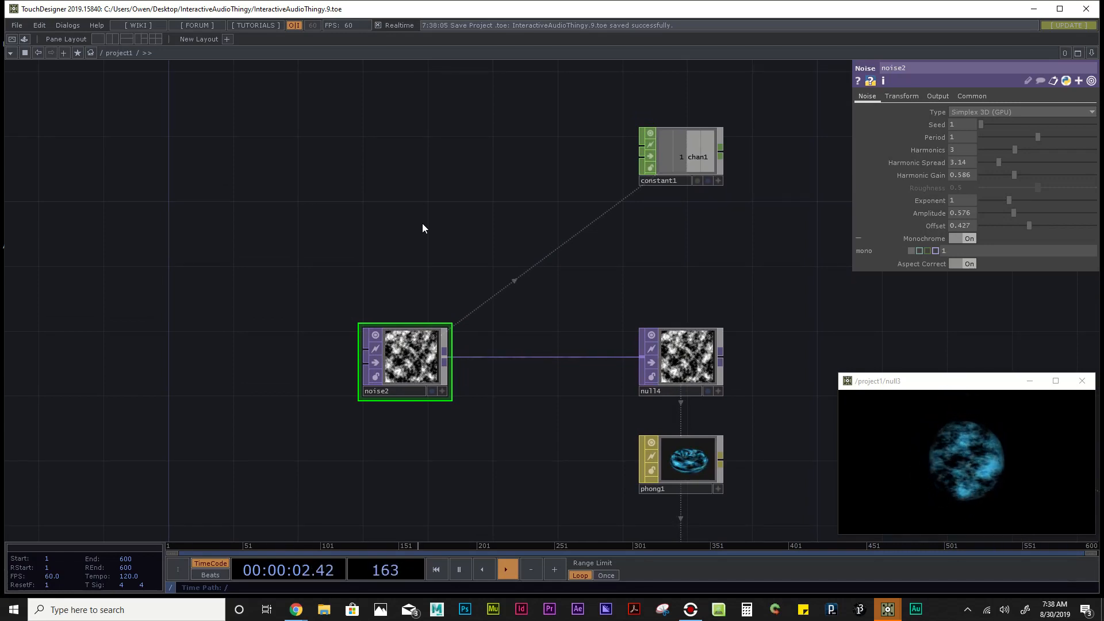
Step: Add a Text DAT above noise2, beside constant1, and enlarge its node to make room for reading the text
key(Tab)
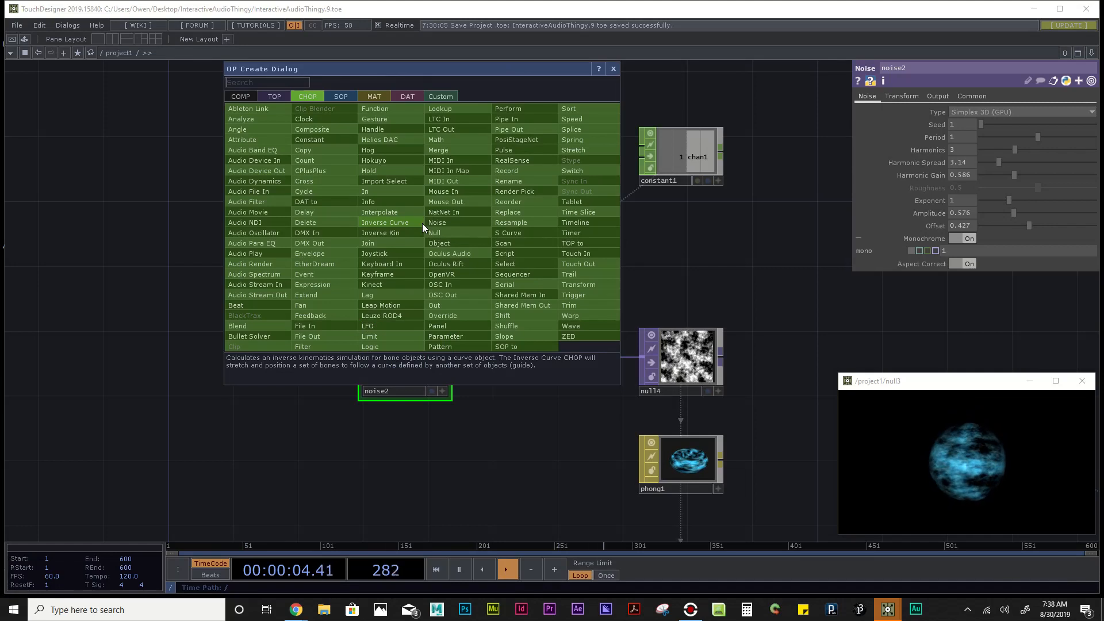
click(416, 98)
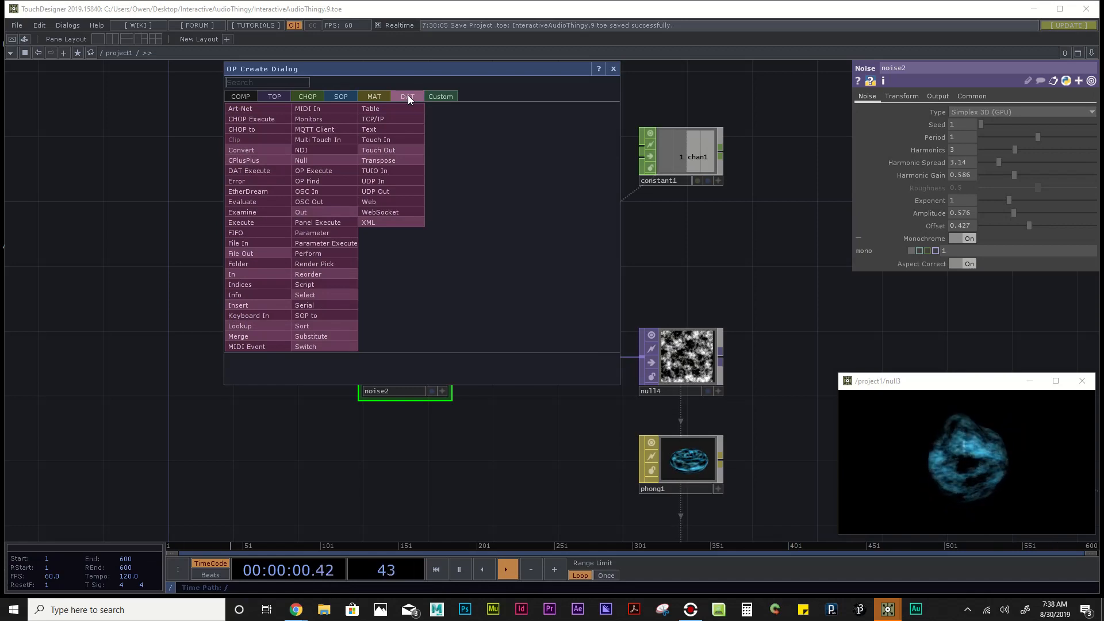
text(text)
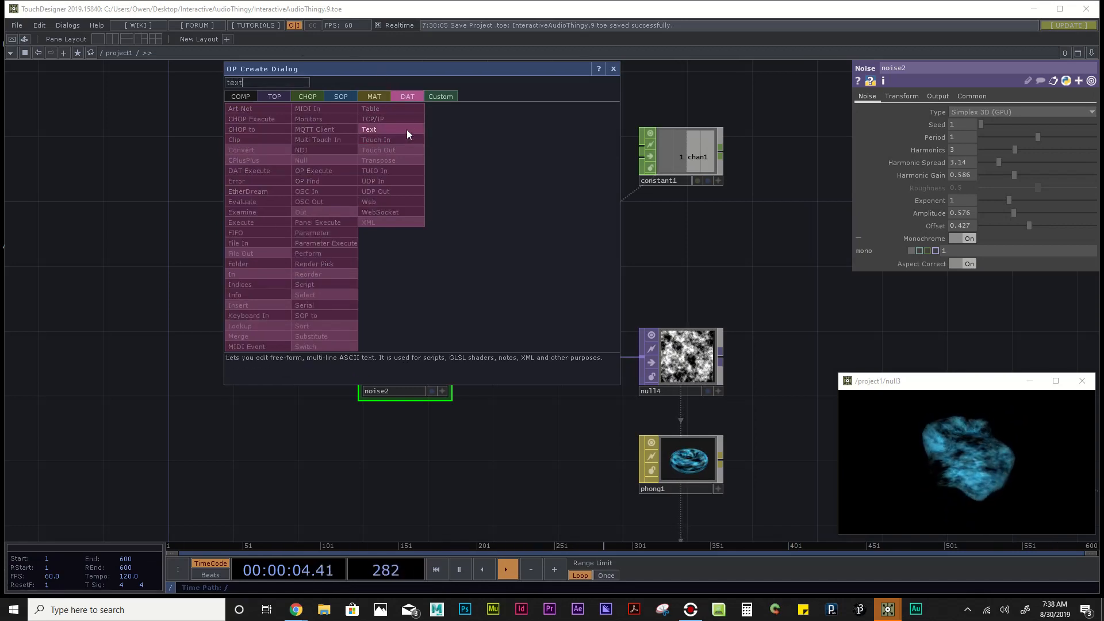
click(372, 127)
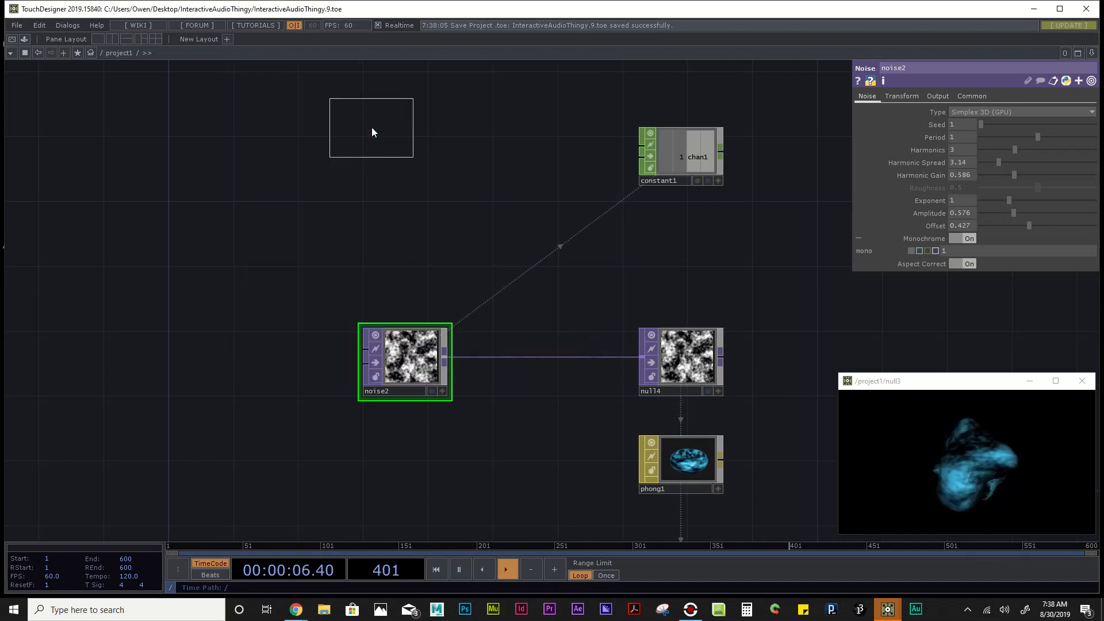
click(403, 147)
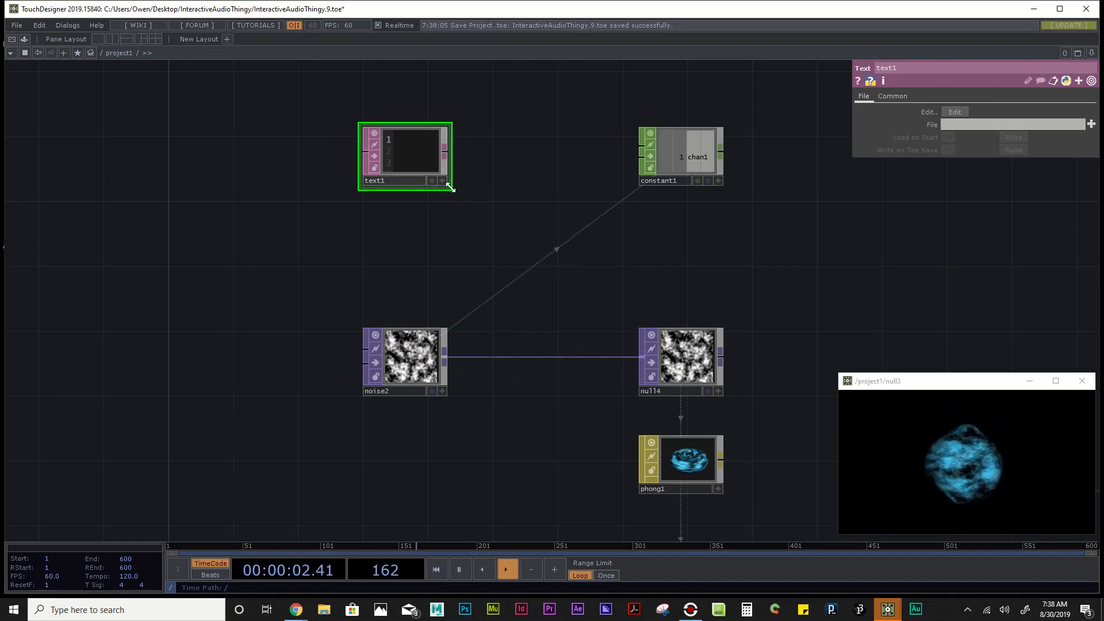
drag(448, 190, 606, 221)
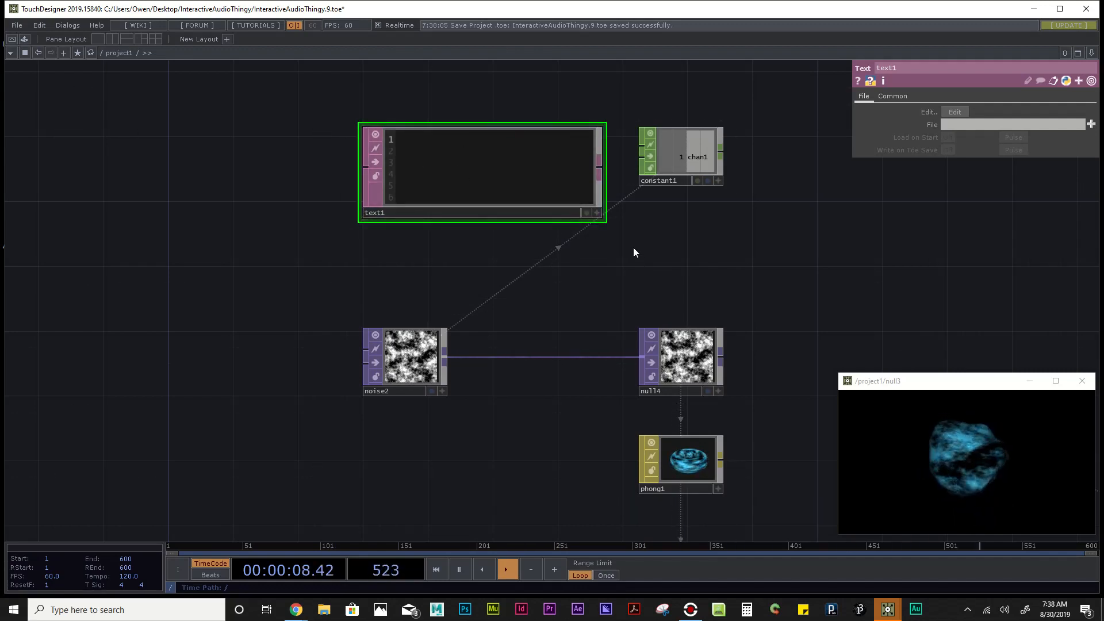
scroll(633, 247, up, 2)
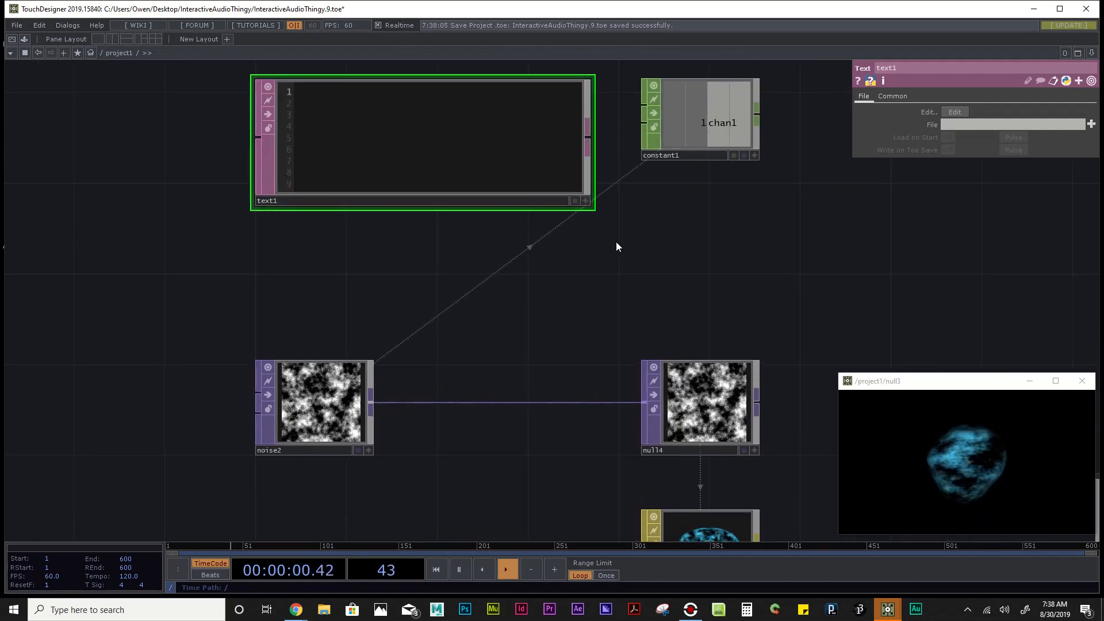
scroll(589, 206, up, 3)
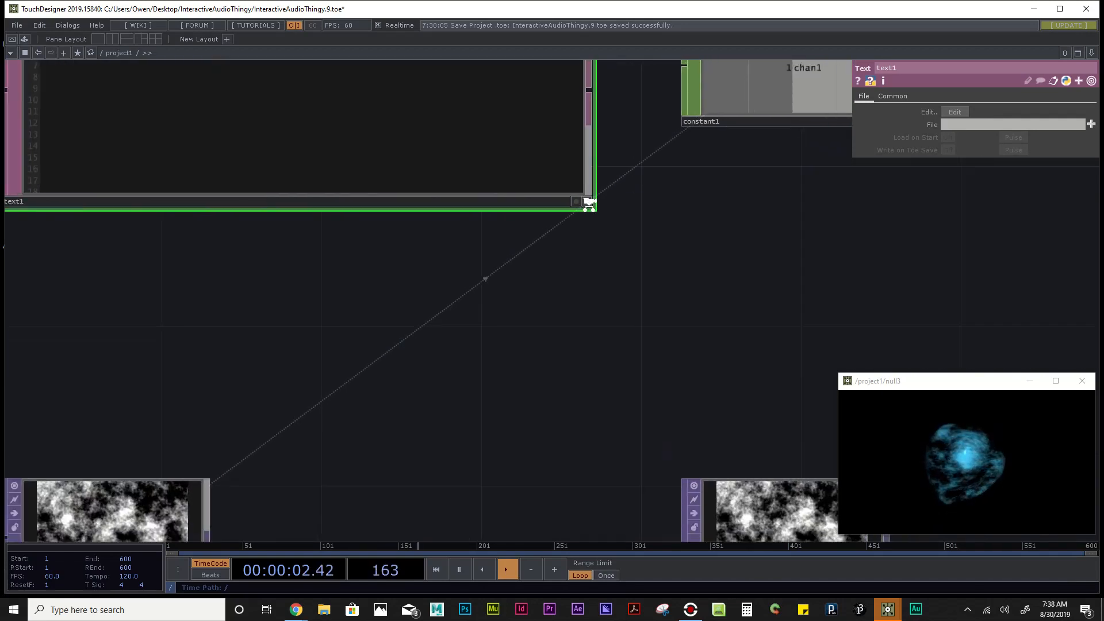
Step: Activate the viewer of text1 so its contents can be edited directly in the node, keeping noise2 and constant1 in view
scroll(590, 207, down, 2)
drag(627, 203, 647, 320)
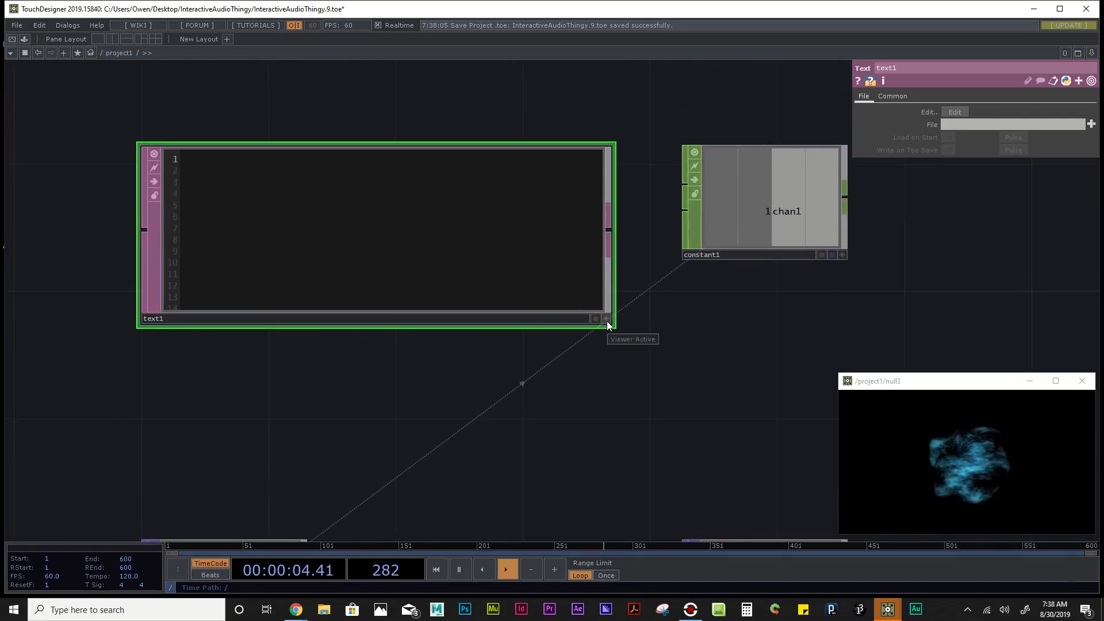
click(606, 319)
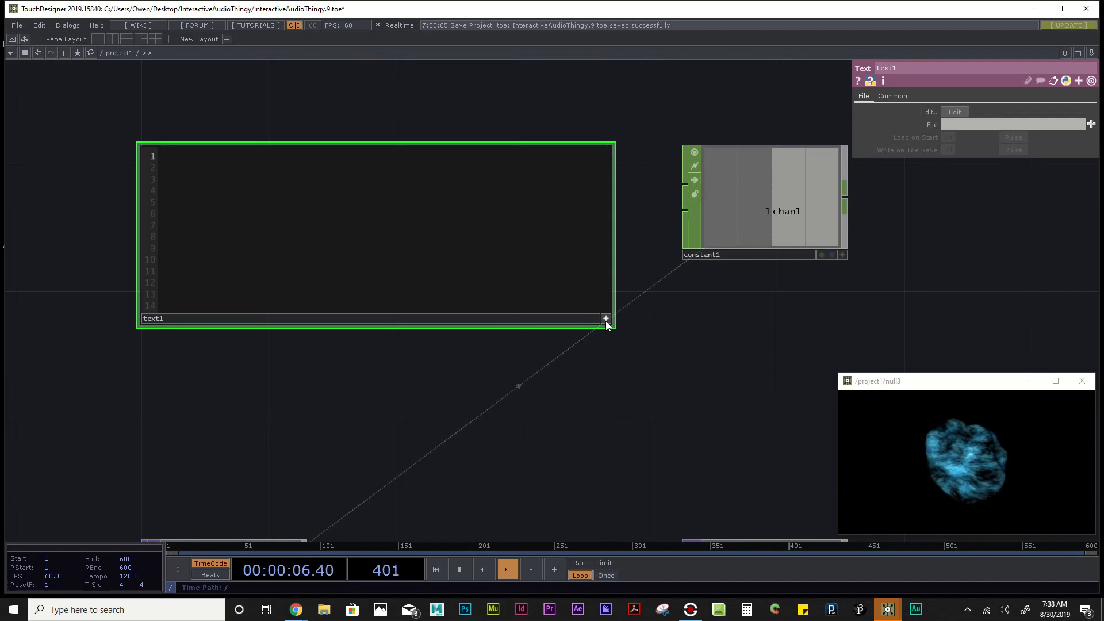
scroll(688, 341, down, 3)
drag(627, 294, 578, 246)
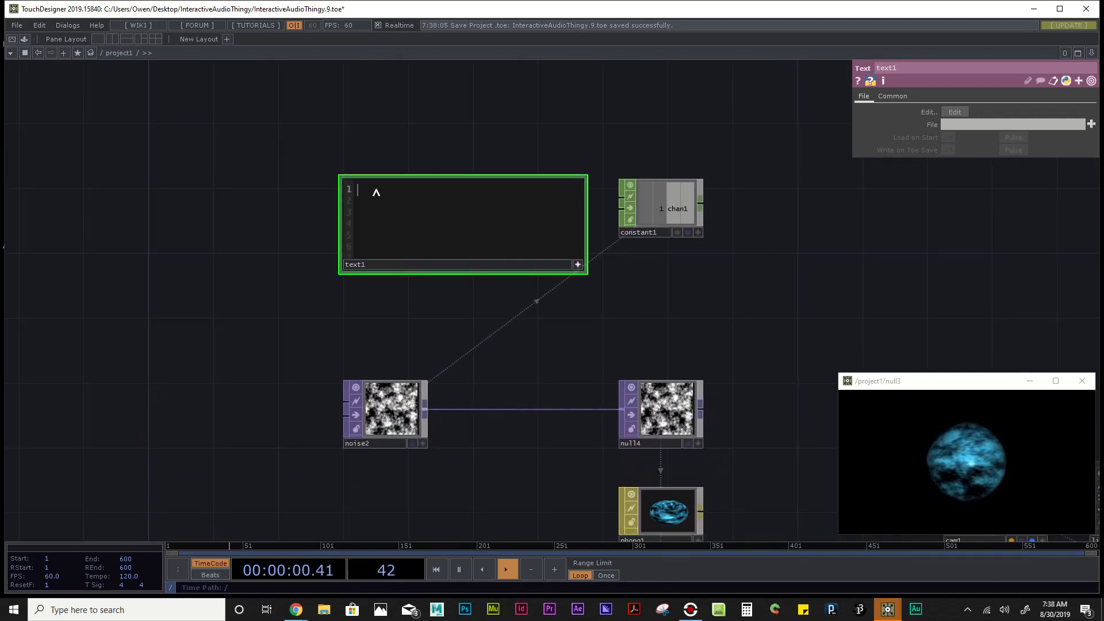
Step: Enter a short test phrase in text1 and erase it again
text(owen rules)
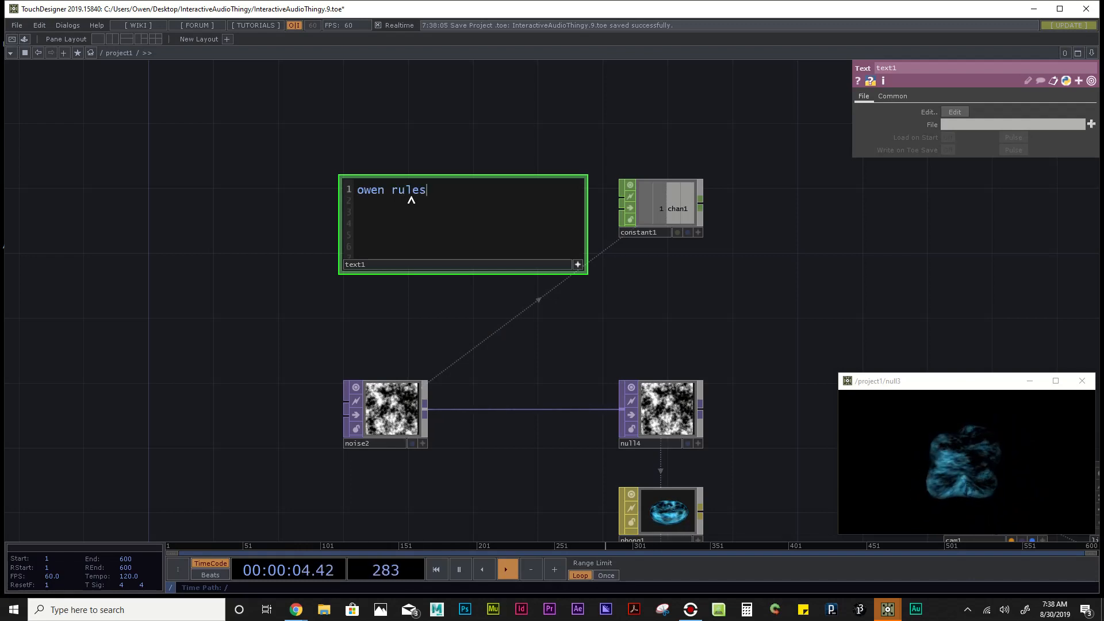
key(BackSpace)
key(BackSpace)
key(BackSpace)
key(BackSpace)
key(BackSpace)
key(BackSpace)
key(BackSpace)
key(BackSpace)
key(BackSpace)
key(BackSpace)
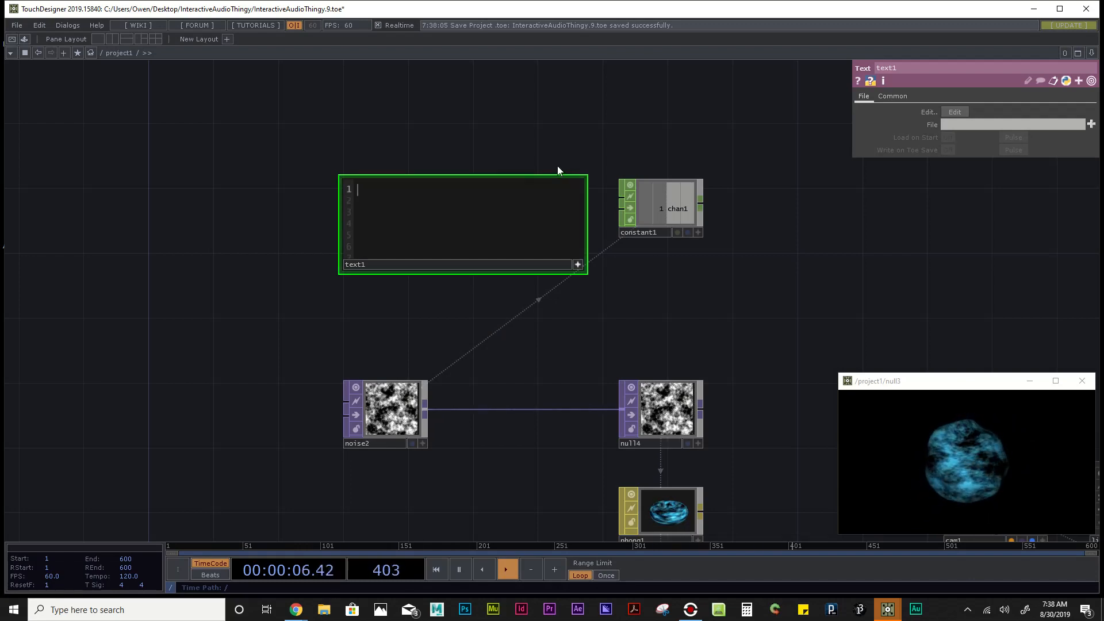
Step: Copy constant1's value0 expression into text1, complete the line as op('noise2').par.mono = 0, and leave the node's edit mode
click(674, 214)
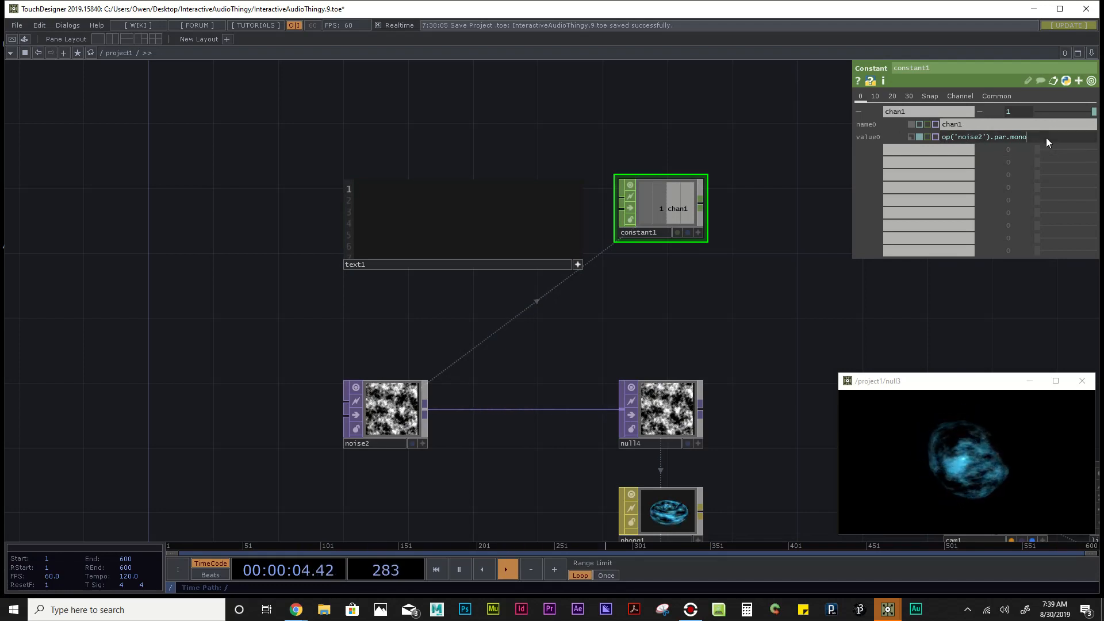
drag(1043, 140, 922, 143)
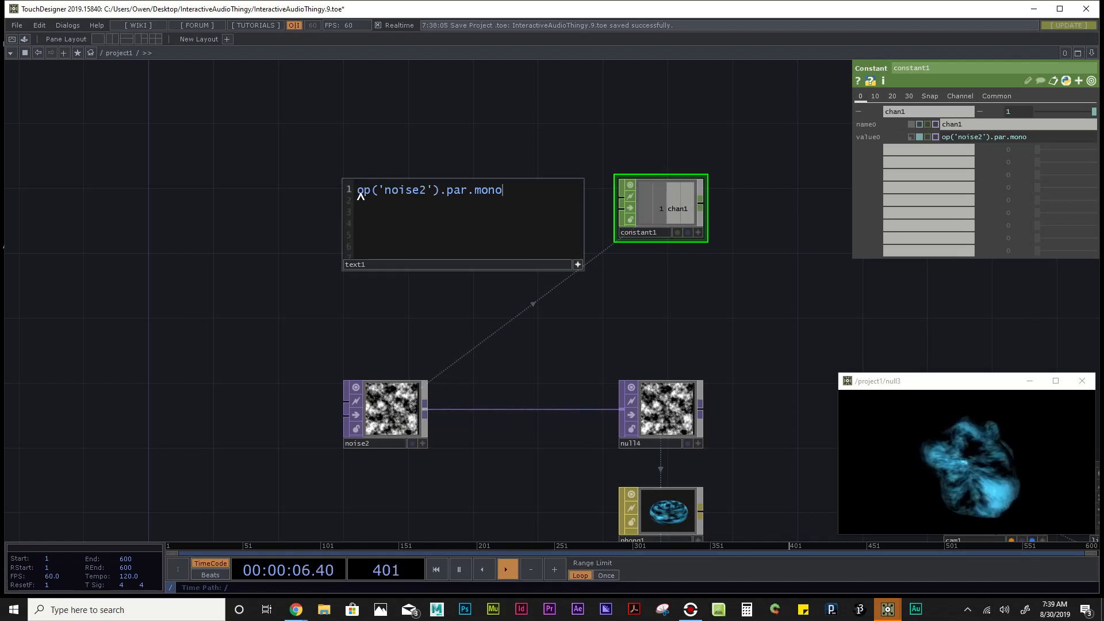
click(390, 426)
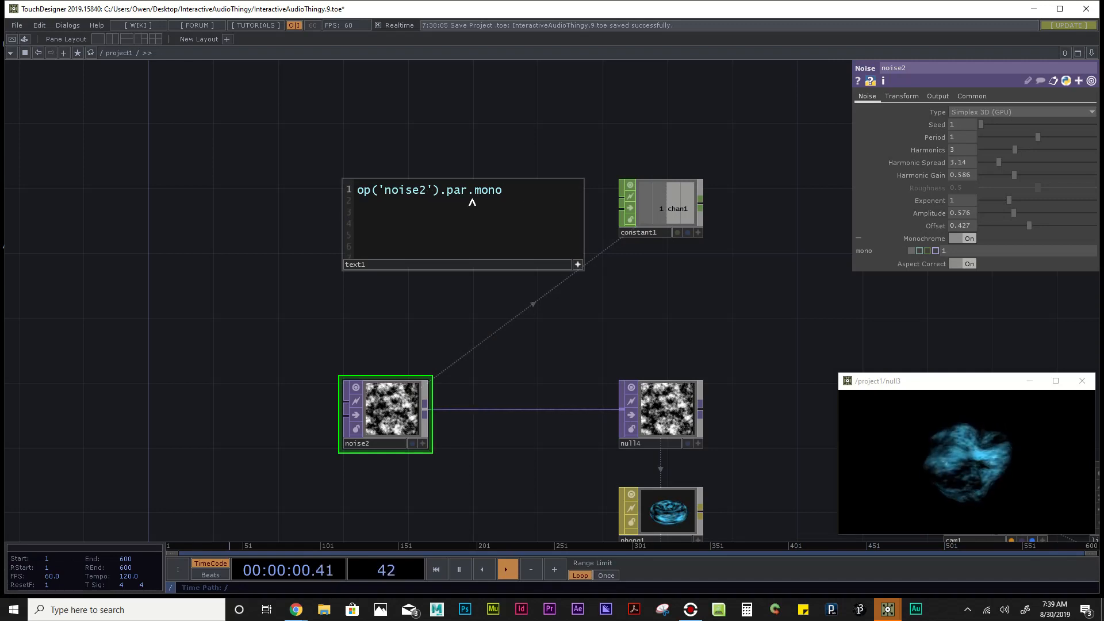
text(=)
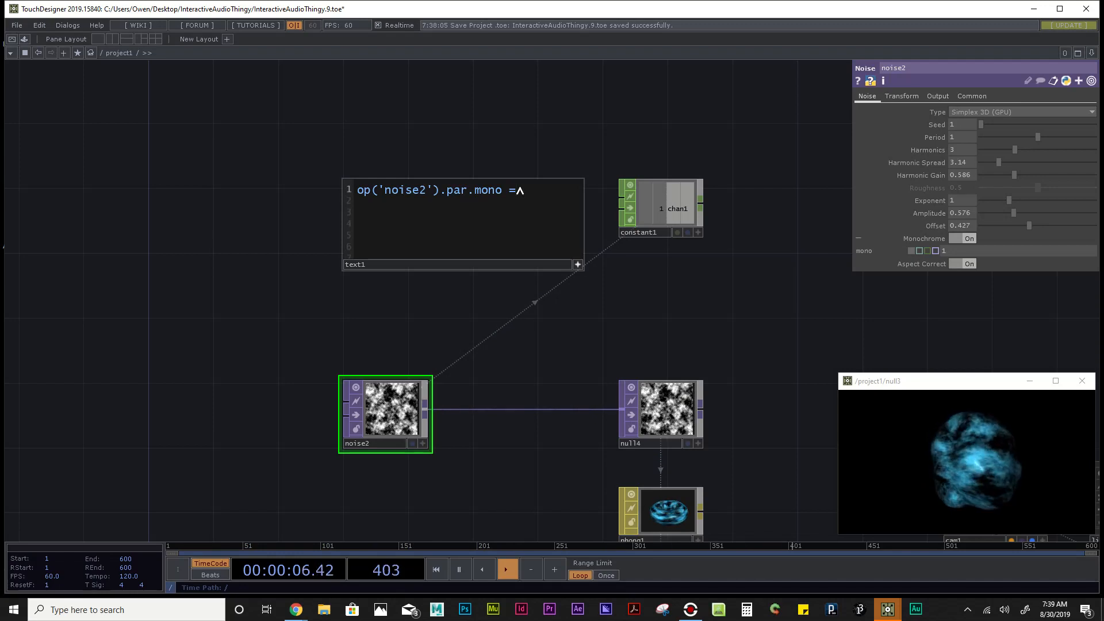
text( 0)
click(491, 295)
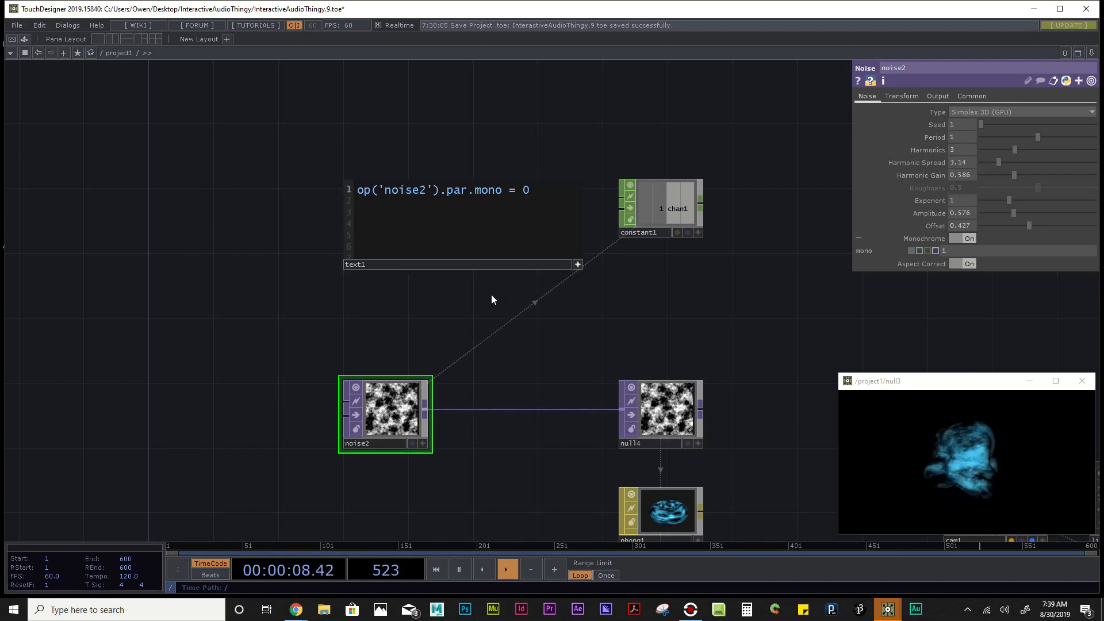
click(578, 264)
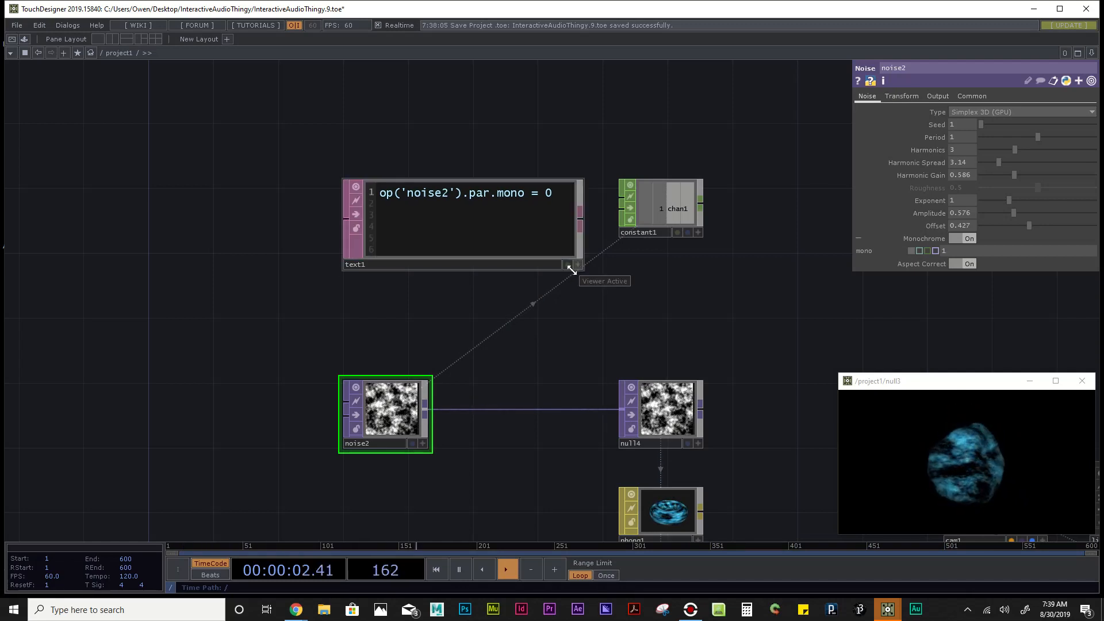
click(580, 267)
click(581, 267)
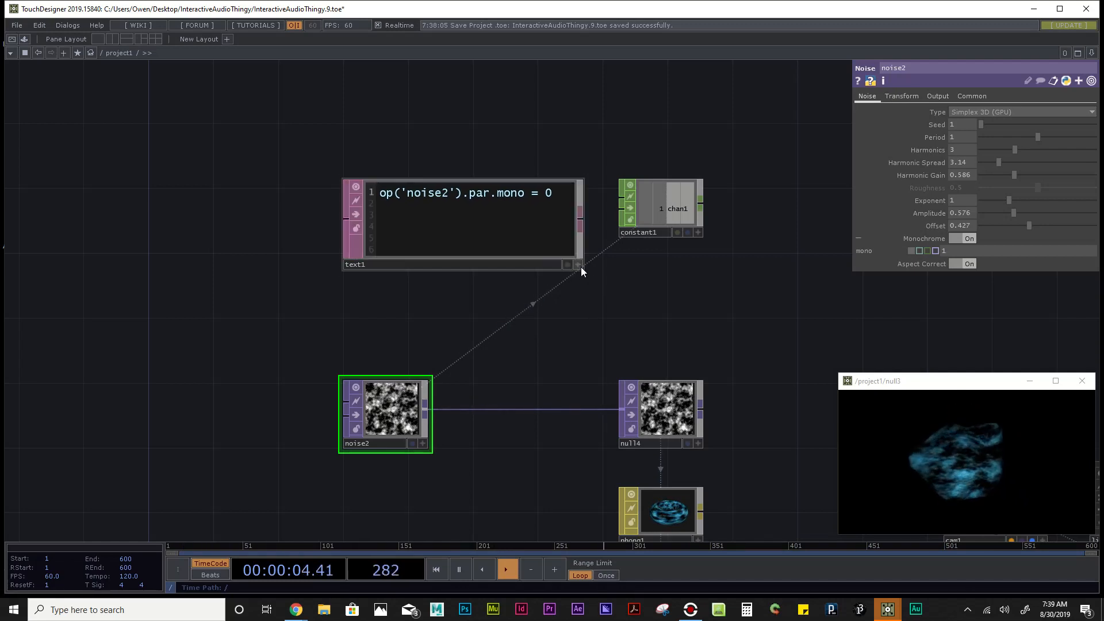
Step: Run the script in text1 twice to set noise2's Monochrome parameter to 0
right_click(450, 222)
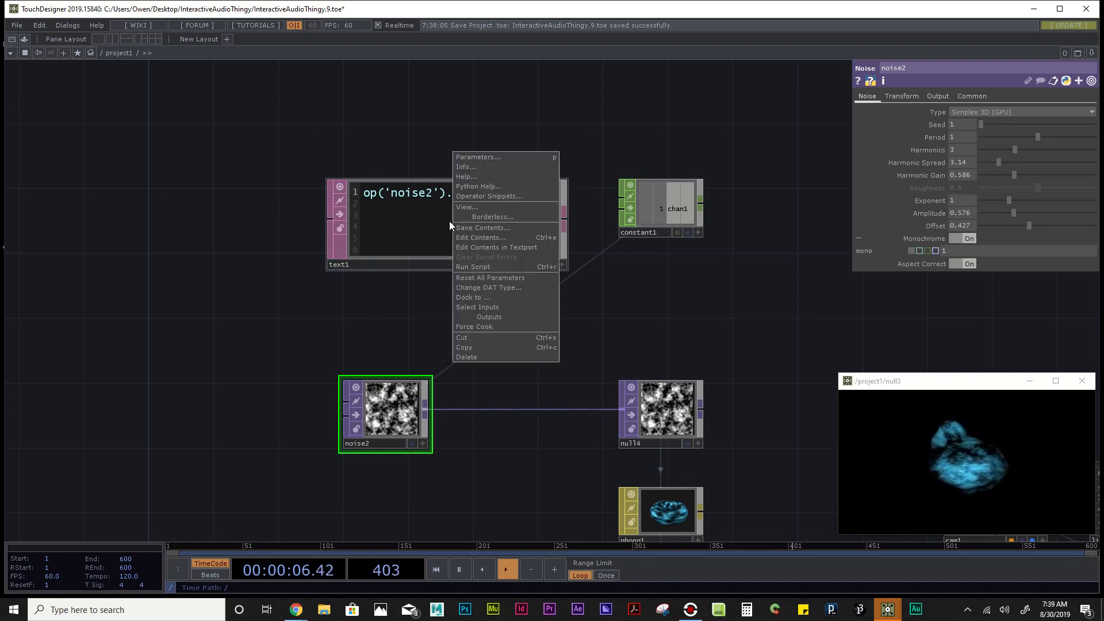
click(516, 268)
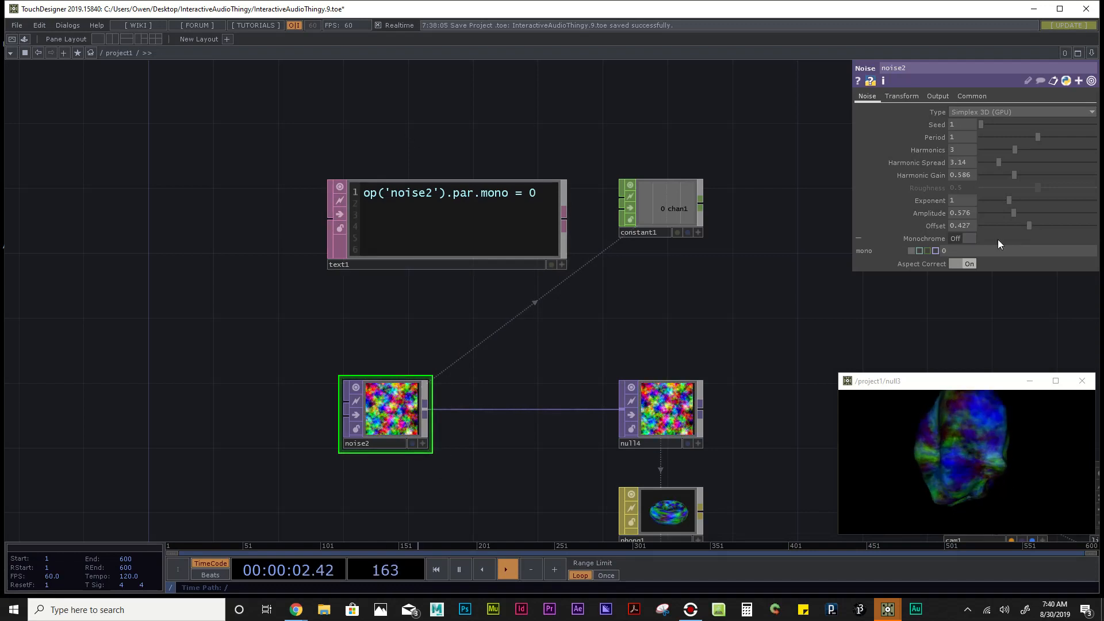
right_click(487, 225)
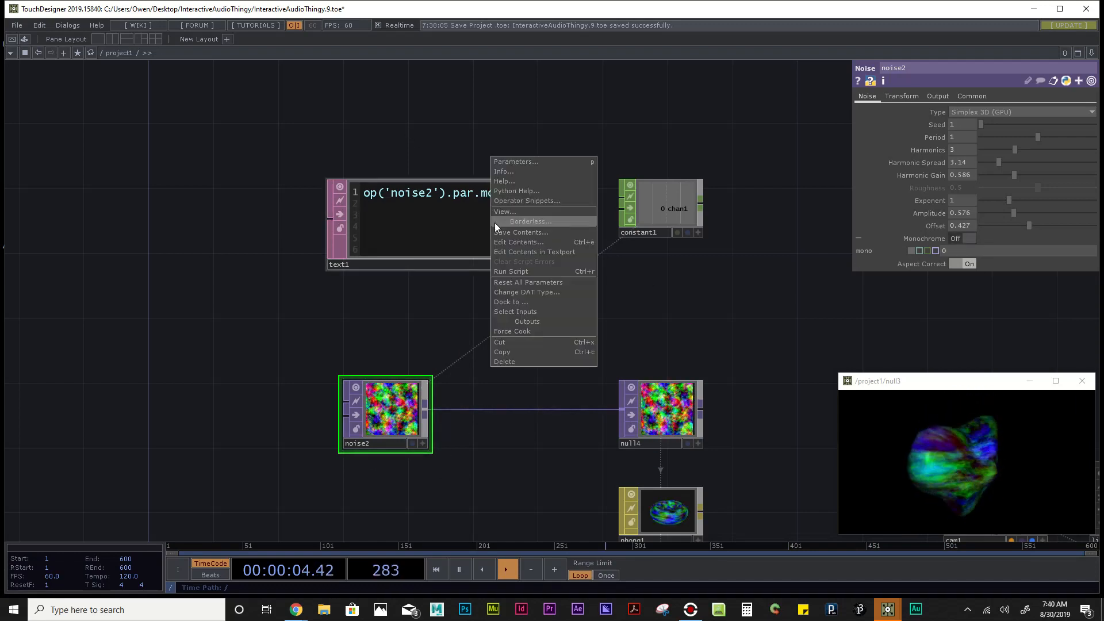
click(534, 270)
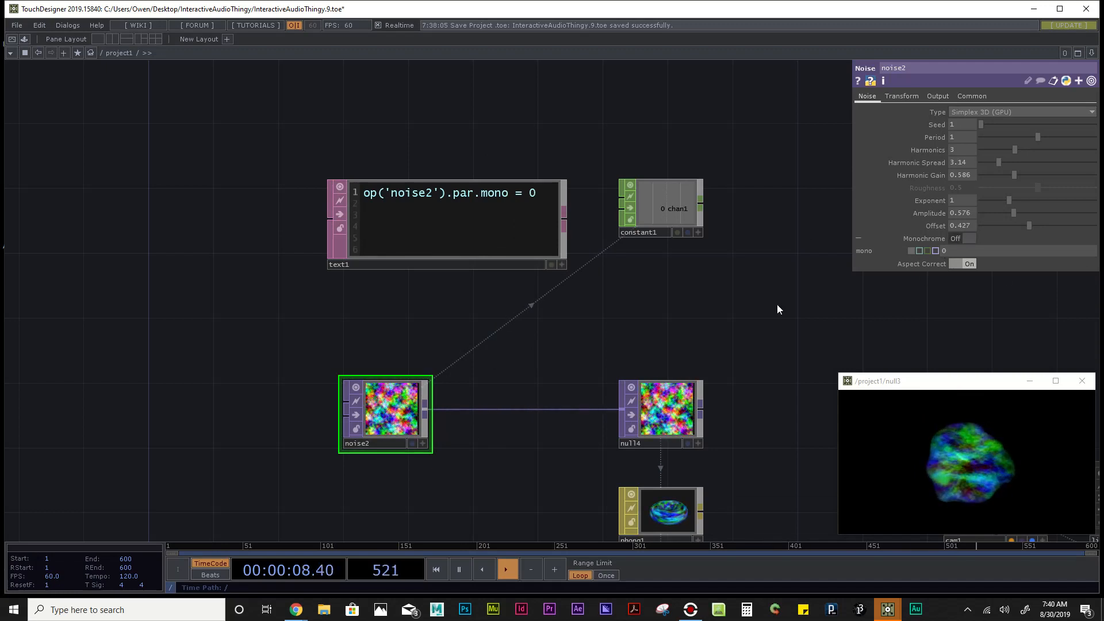
Step: Change the script in text1 to op('noise2').par.mono = 1 and run it
click(562, 265)
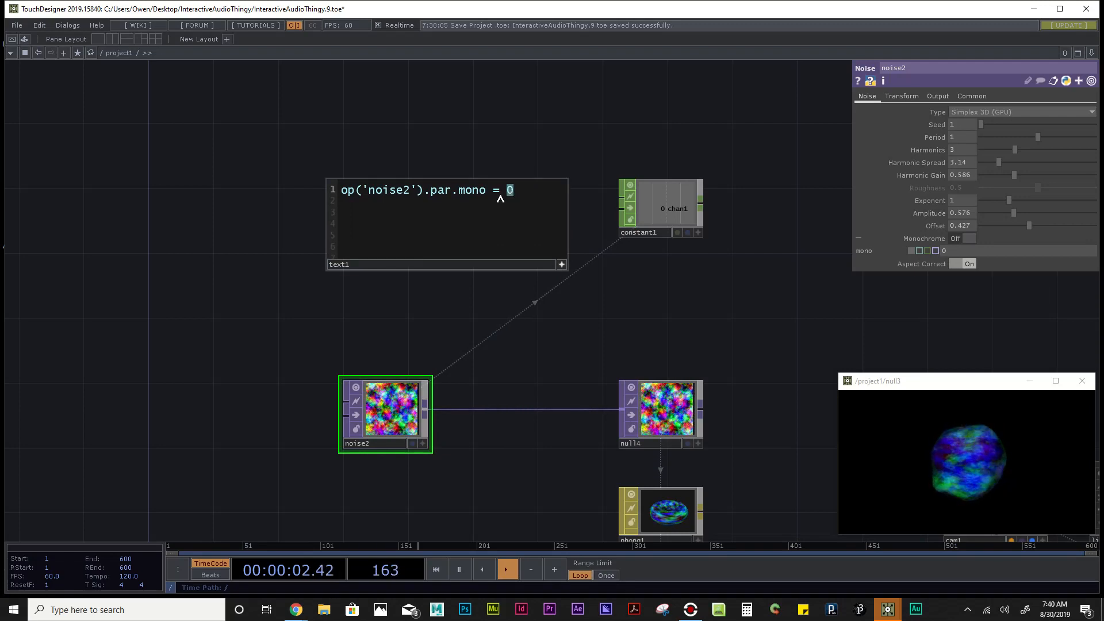
text(1)
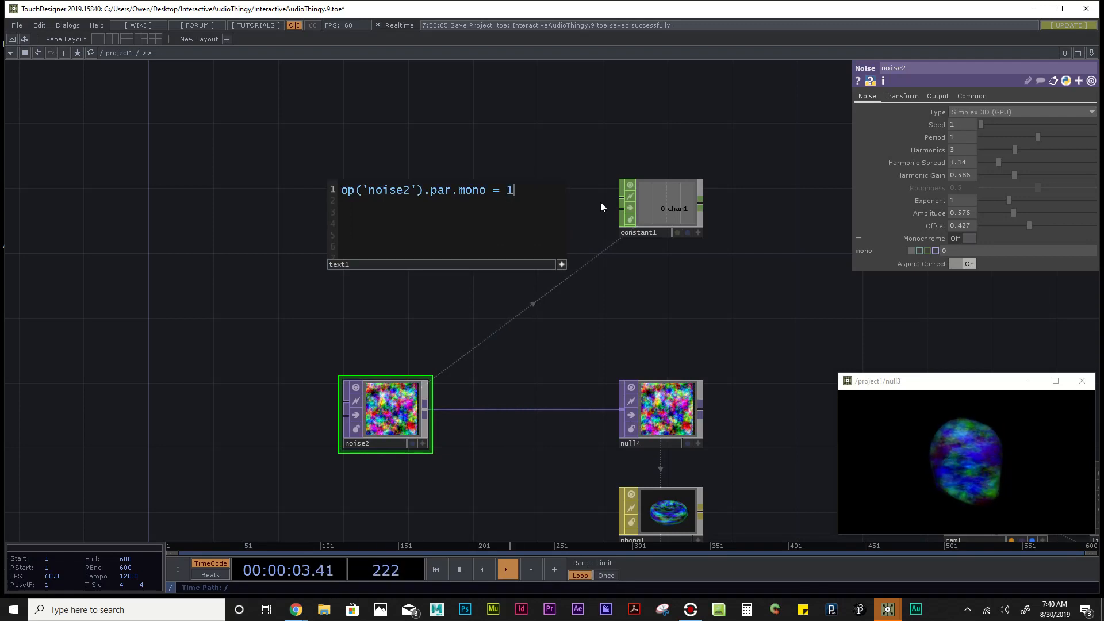
click(562, 264)
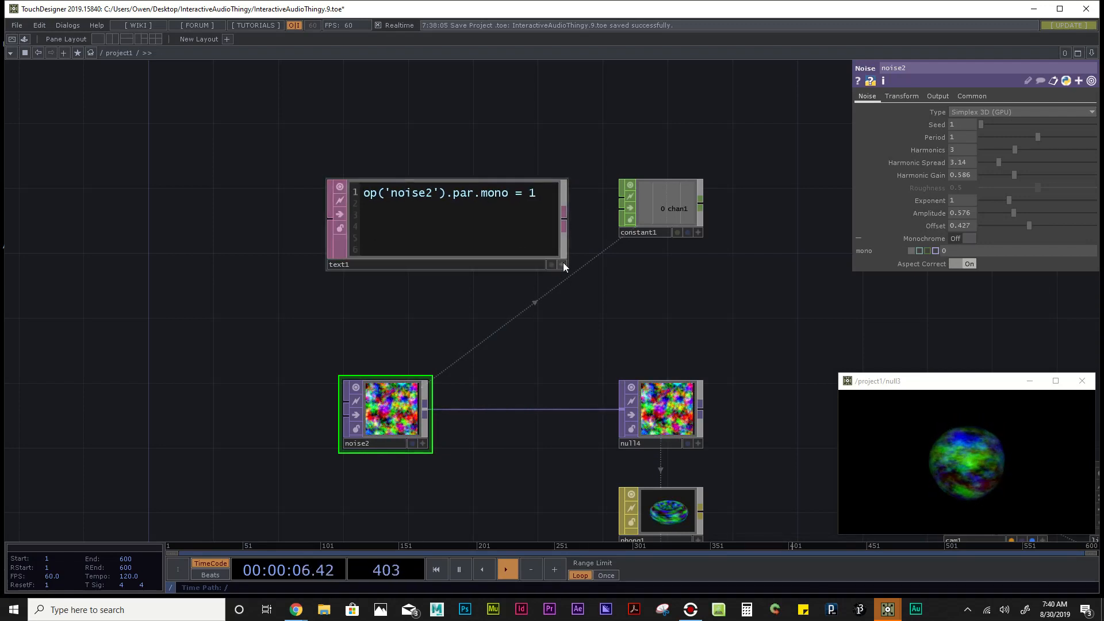
right_click(448, 218)
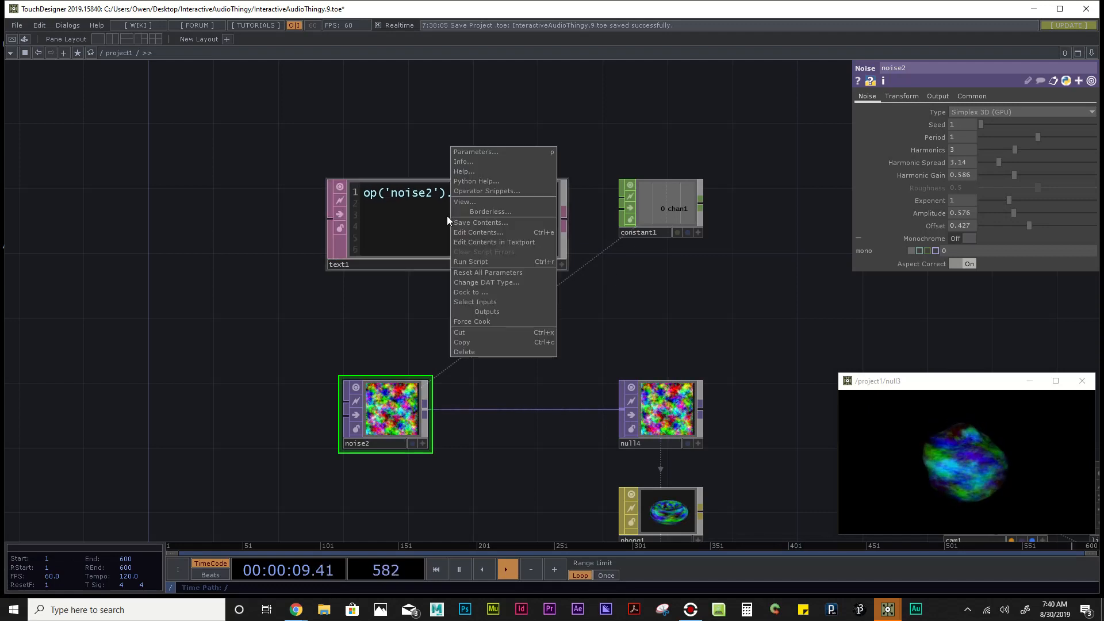
click(486, 262)
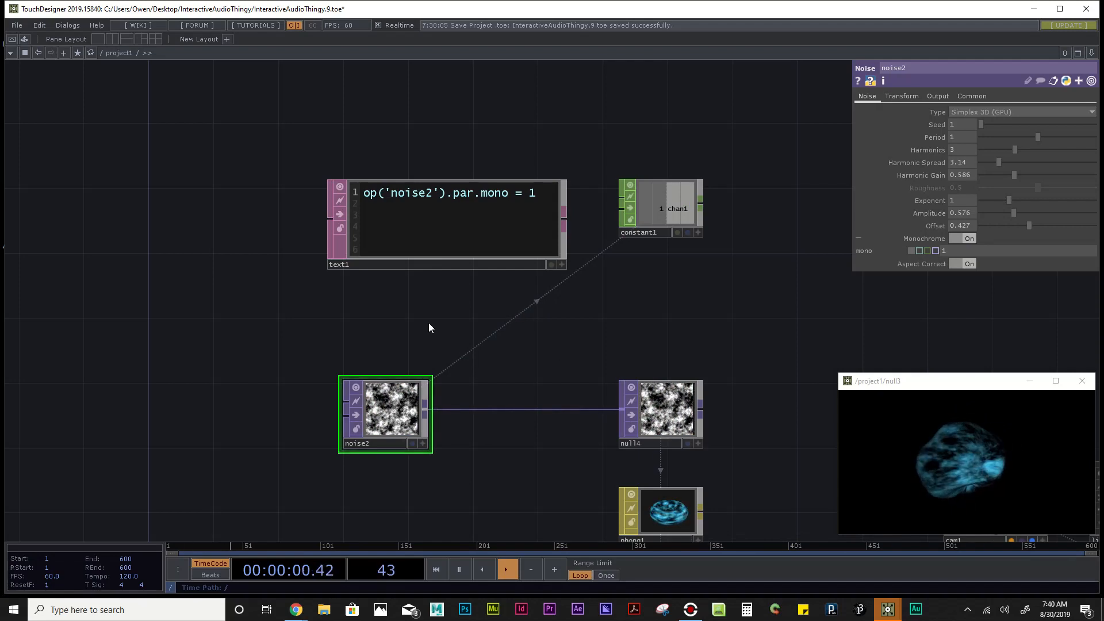
Step: Delete constant1 and move text1 into the free space beside null1, below geo1
scroll(429, 326, down, 3)
click(612, 239)
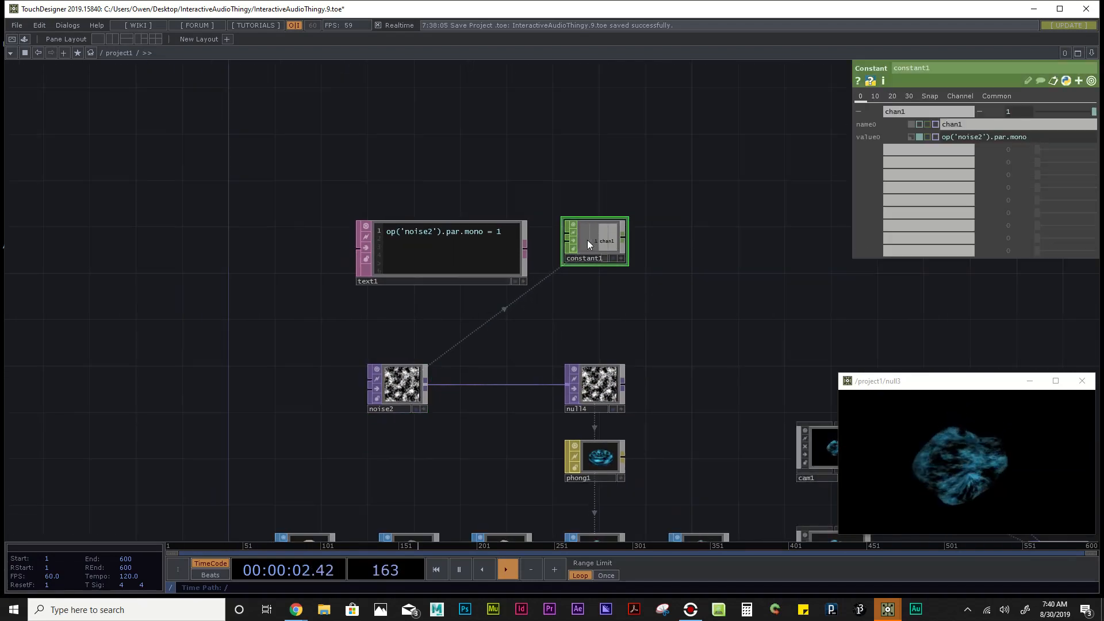
key(Delete)
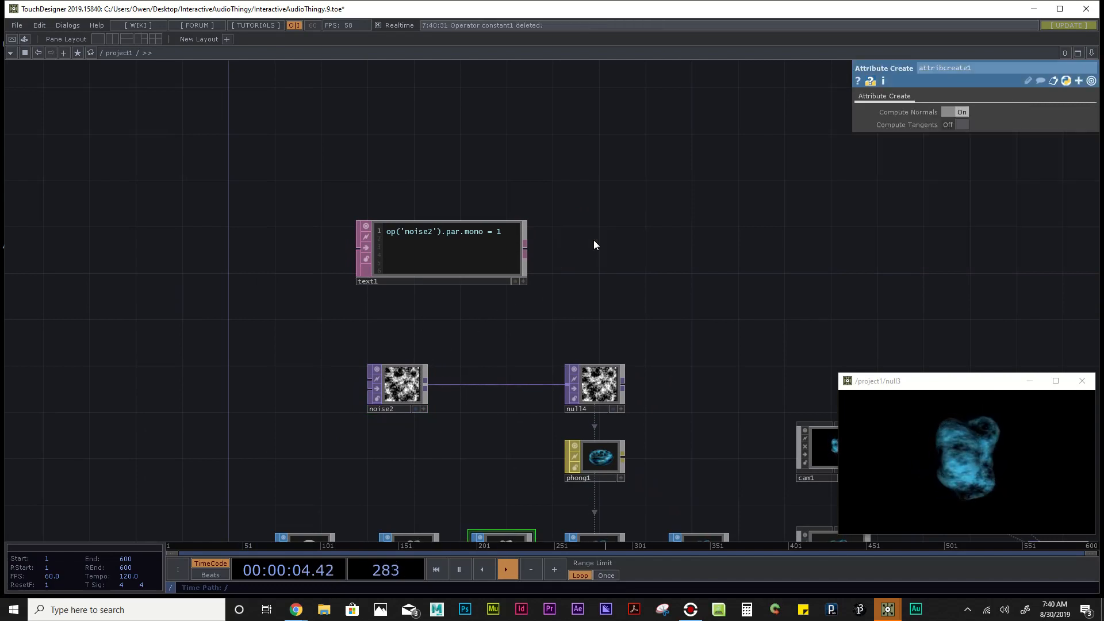
key(h)
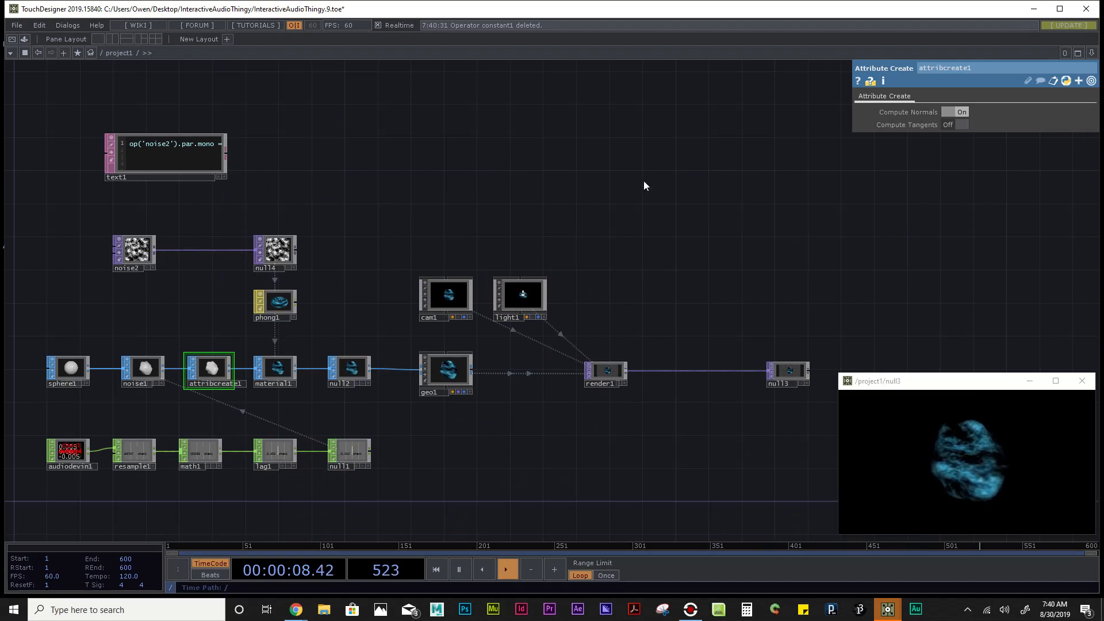
drag(162, 159, 472, 427)
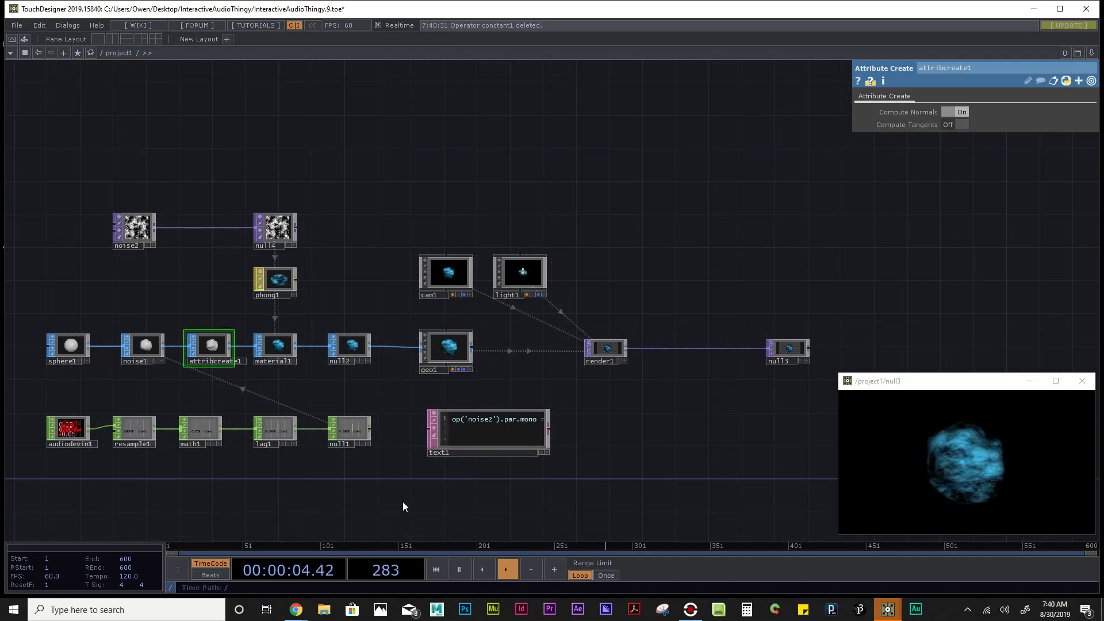
Step: Branch a Null CHOP off the wire between math1 and lag1 and place it in the free space below them
drag(256, 477, 472, 355)
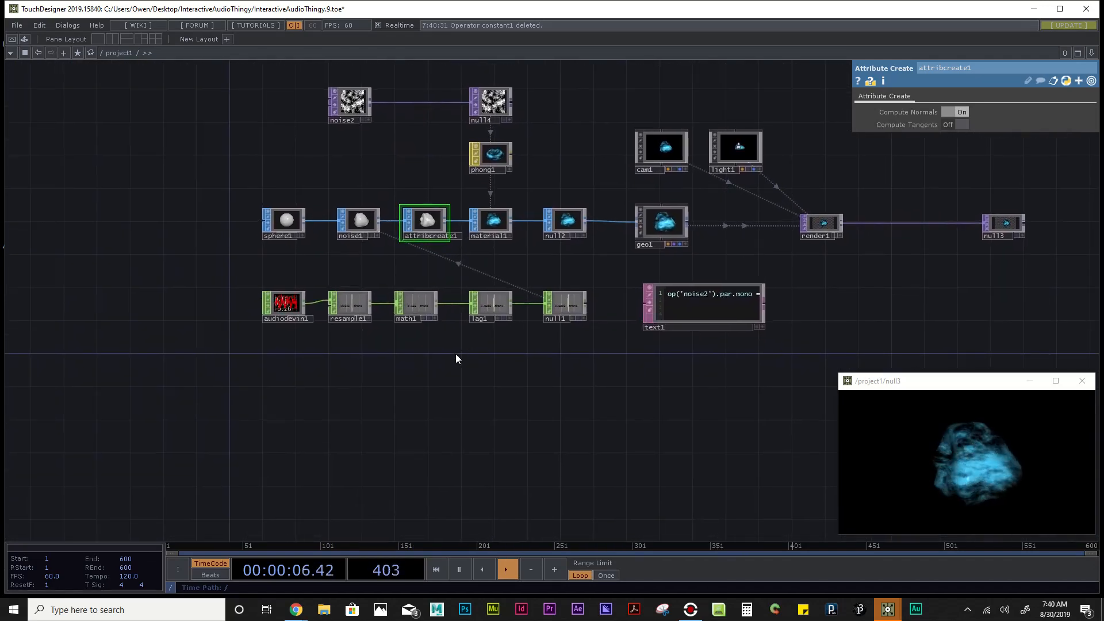
middle_drag(366, 339, 365, 330)
scroll(365, 328, up, 5)
drag(570, 345, 375, 339)
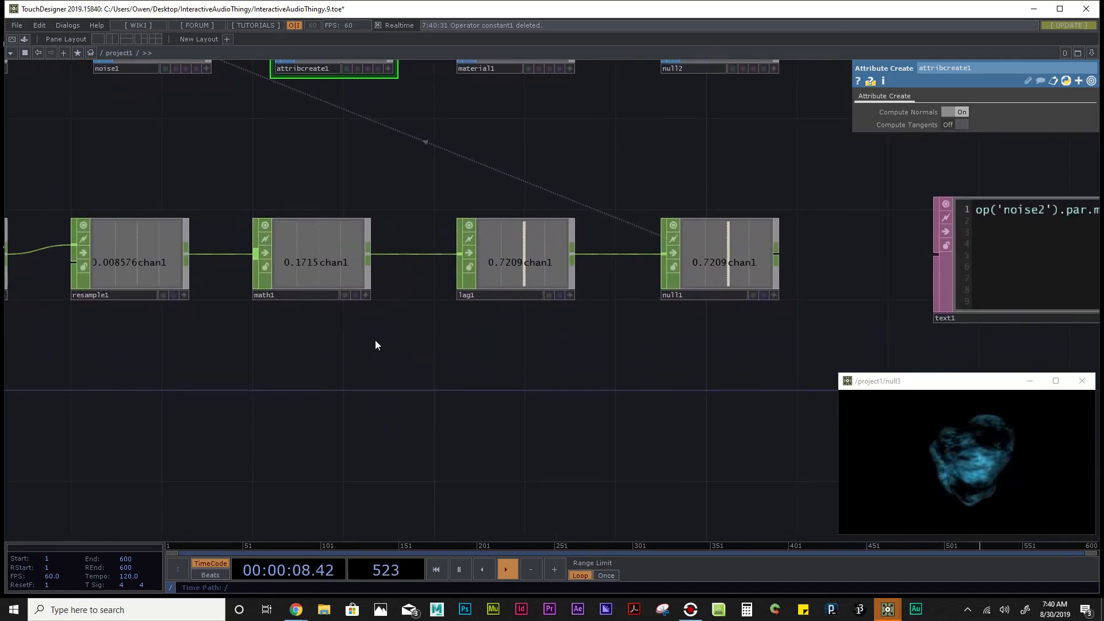
scroll(374, 339, down, 1)
scroll(375, 340, down, 1)
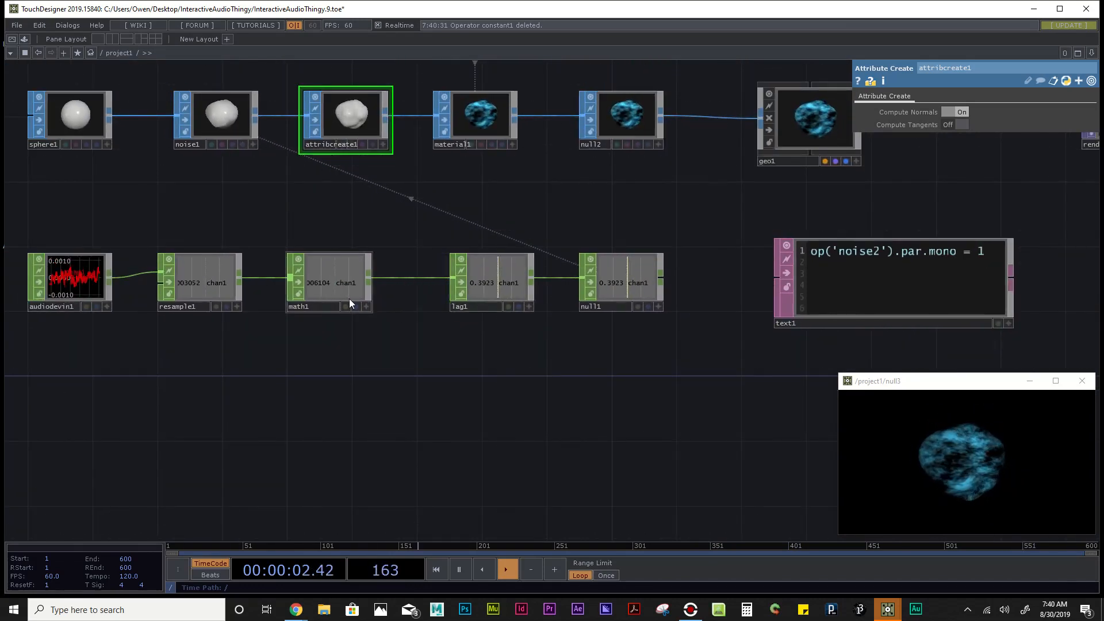
scroll(330, 285, up, 1)
scroll(330, 285, down, 1)
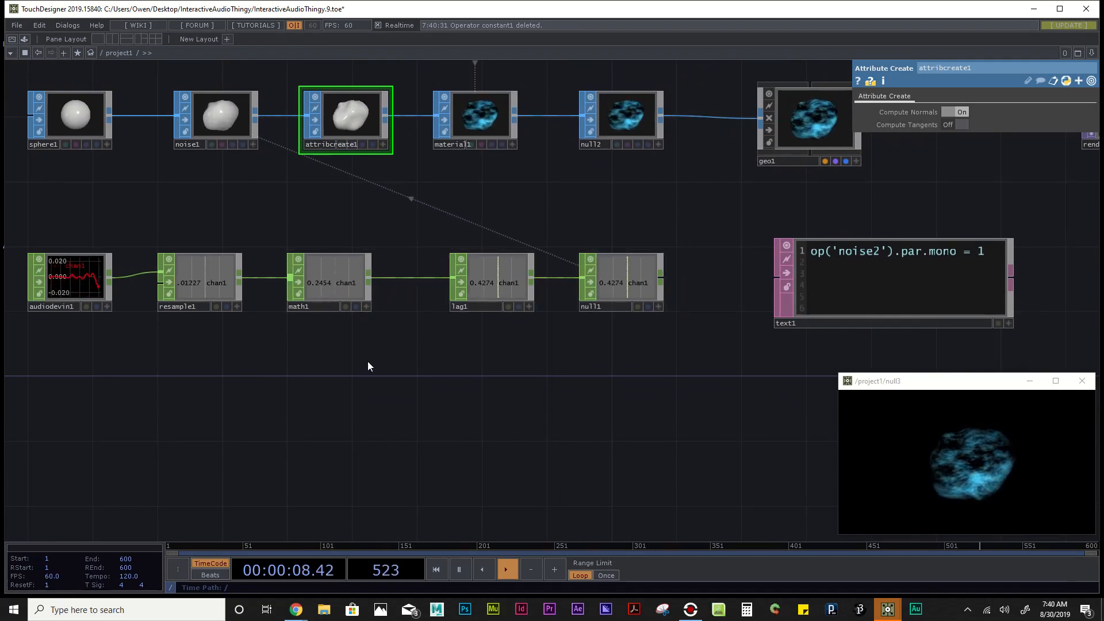
scroll(389, 284, up, 2)
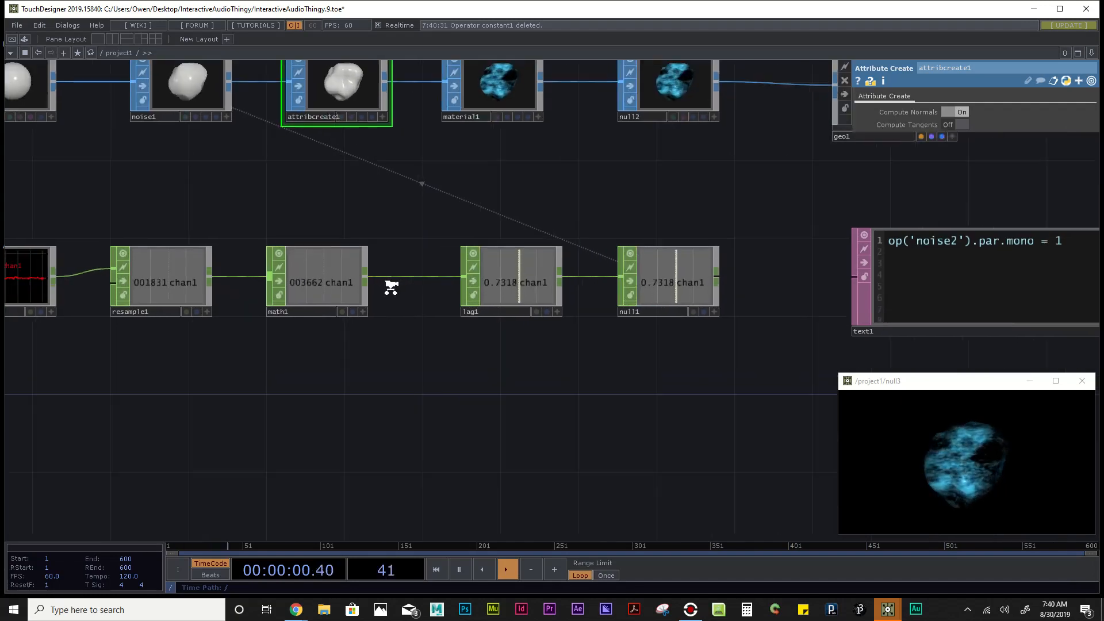
right_click(421, 280)
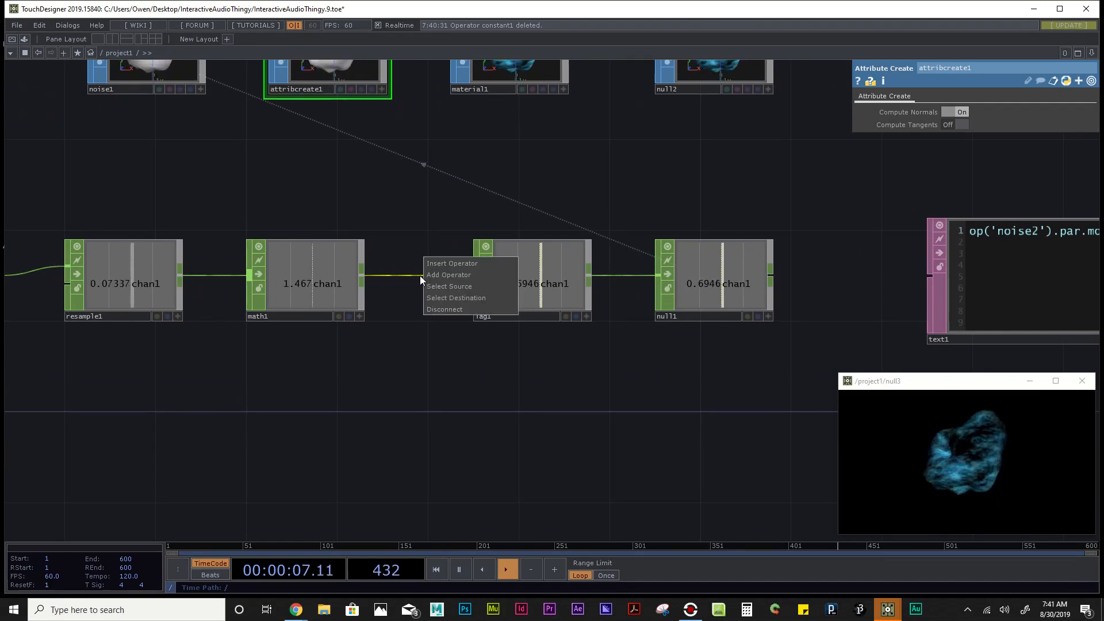
click(472, 275)
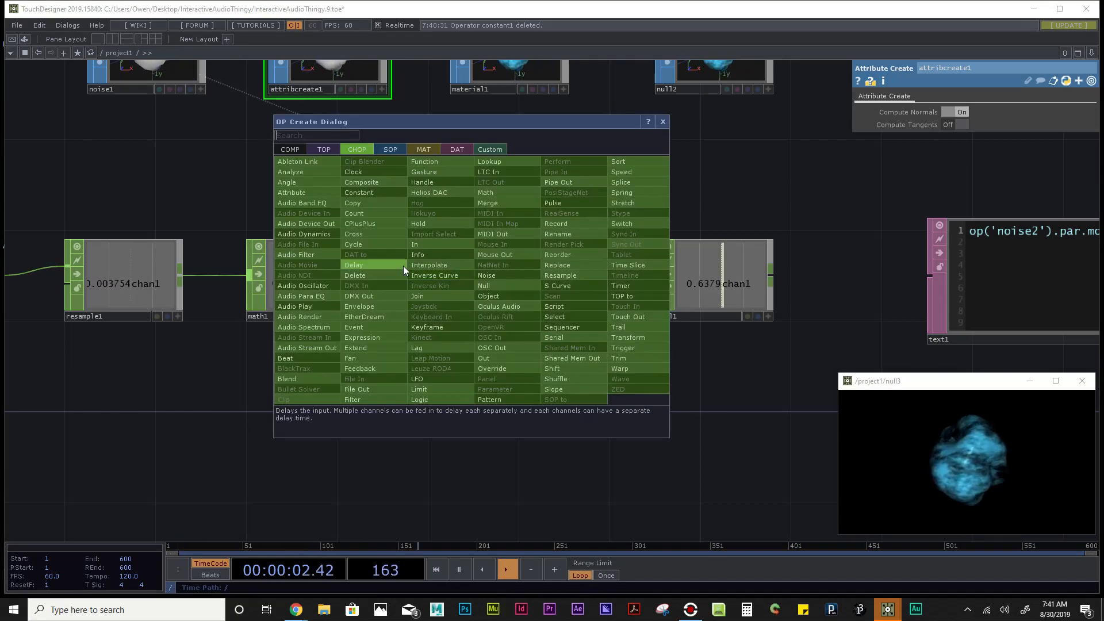
text(nu)
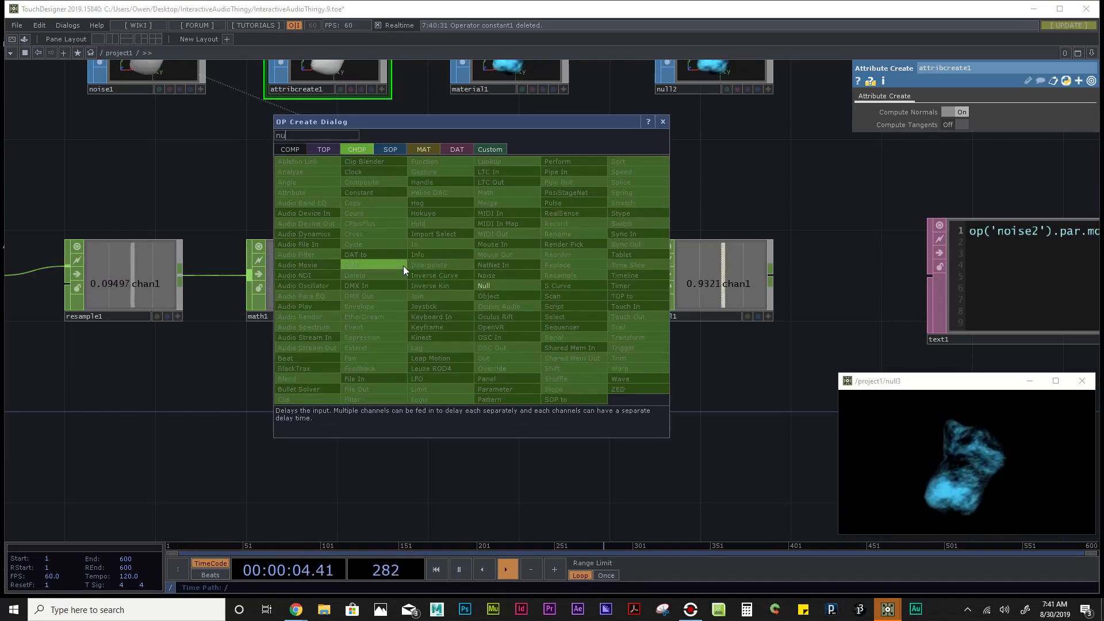
text(ll)
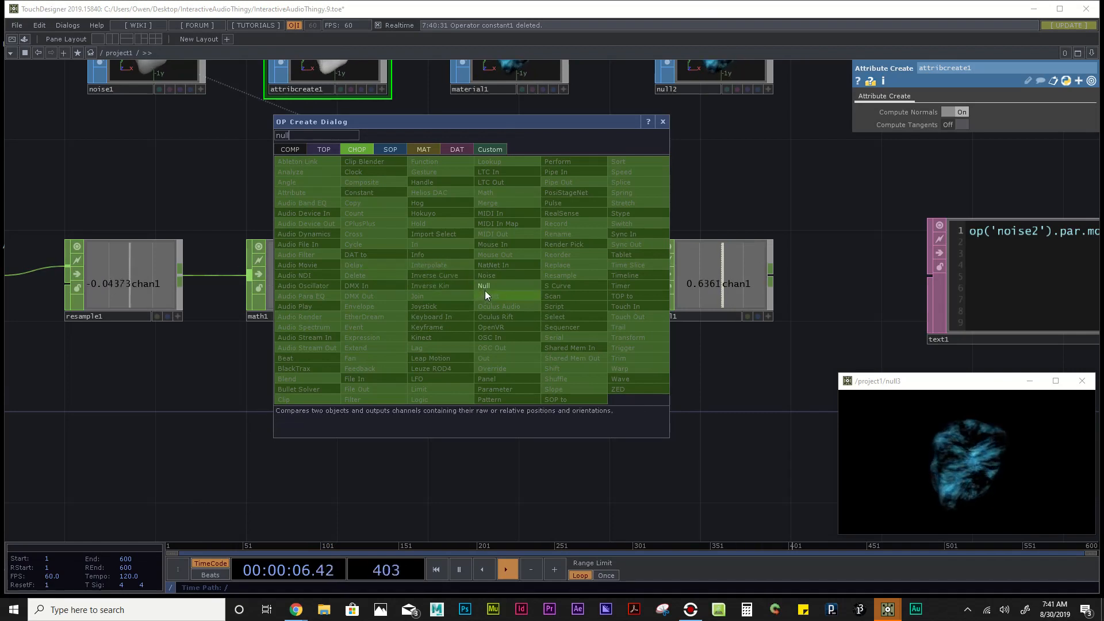
click(494, 285)
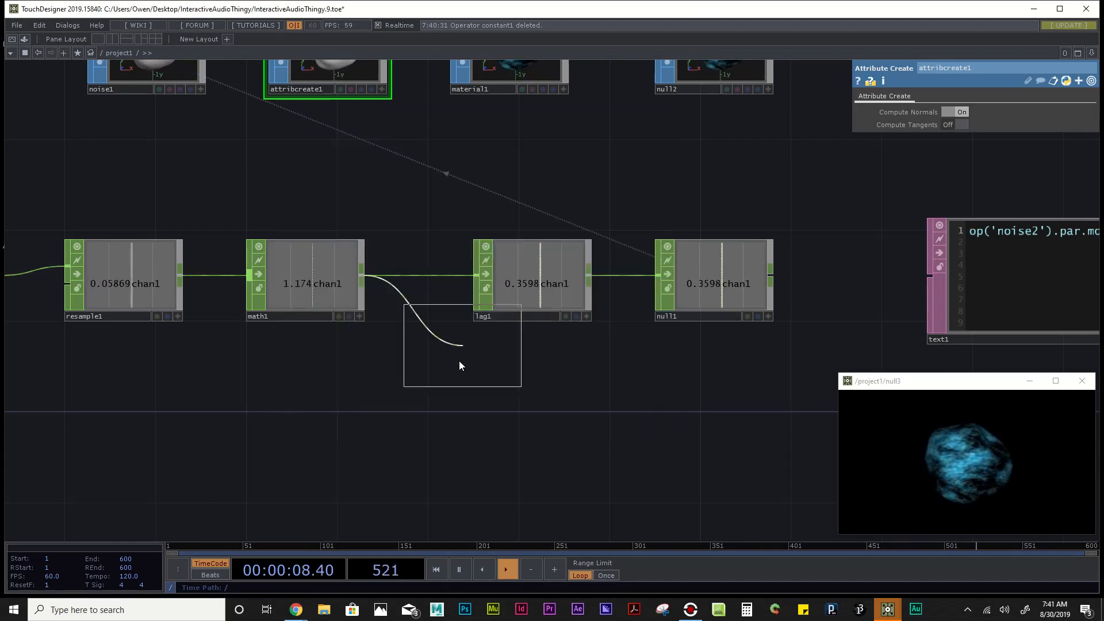
click(416, 451)
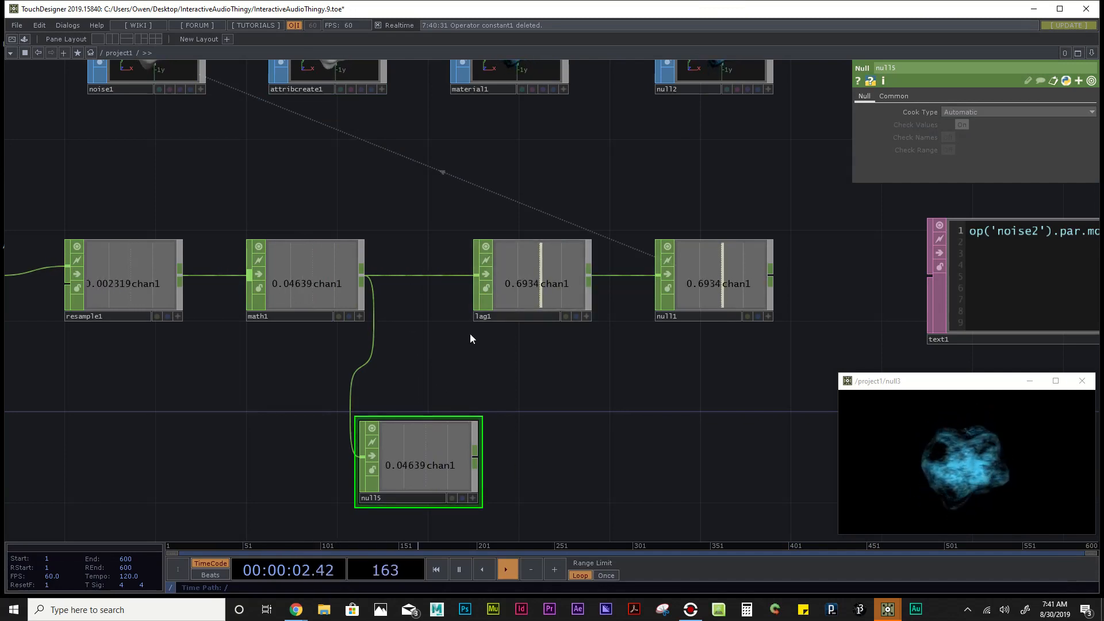
Step: Insert a second Null CHOP into the wire between math1 and lag1 and move it below lag1
right_click(423, 276)
click(437, 265)
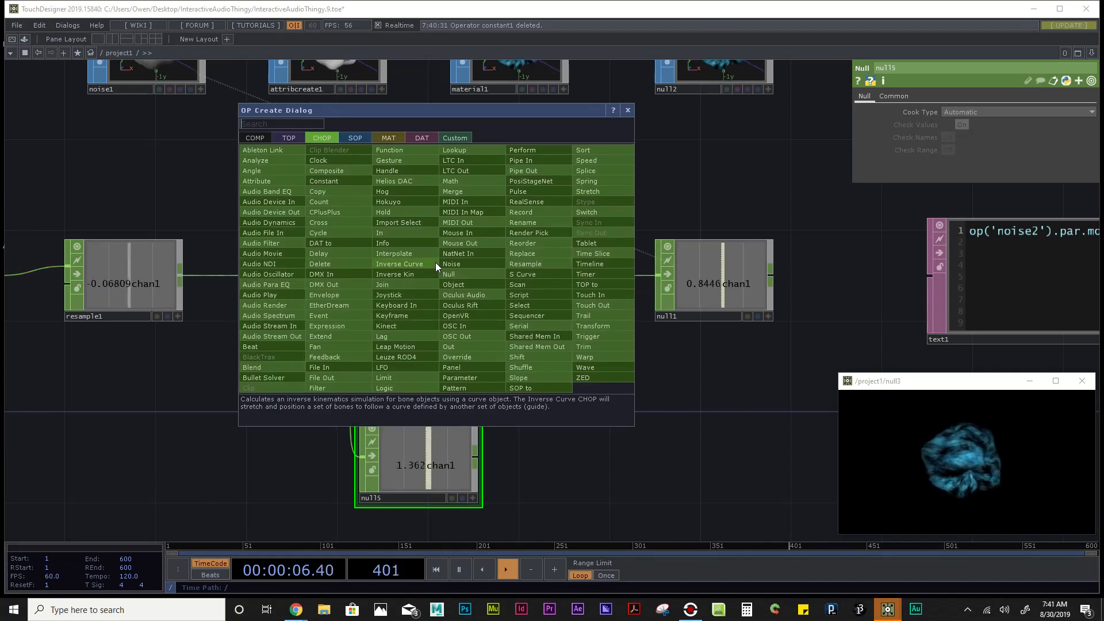
text(null)
key(Return)
click(436, 262)
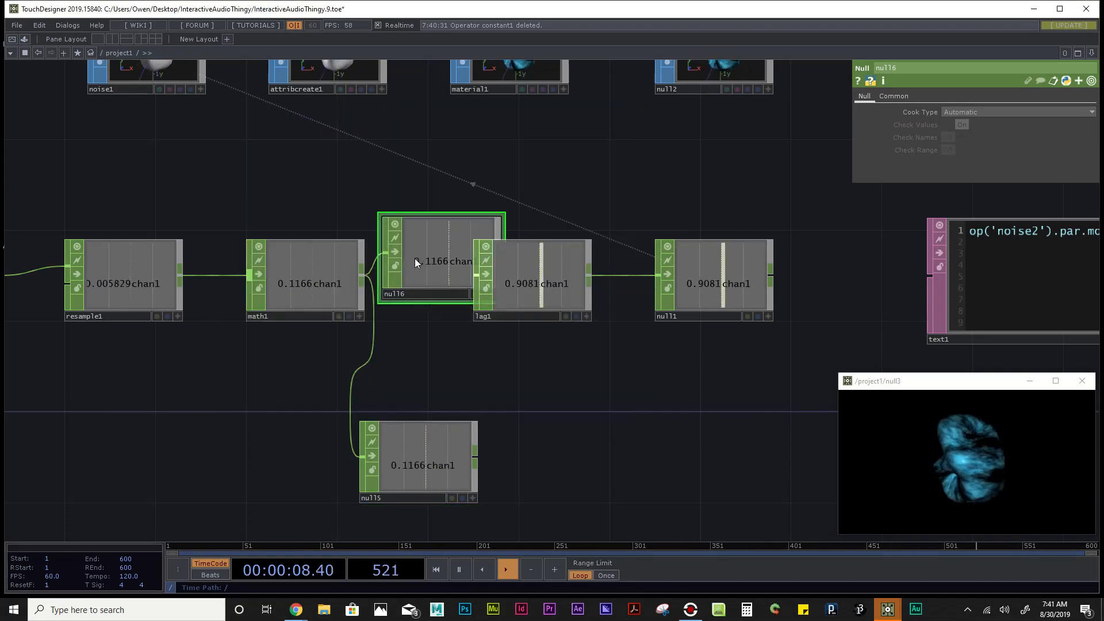
drag(415, 258, 582, 431)
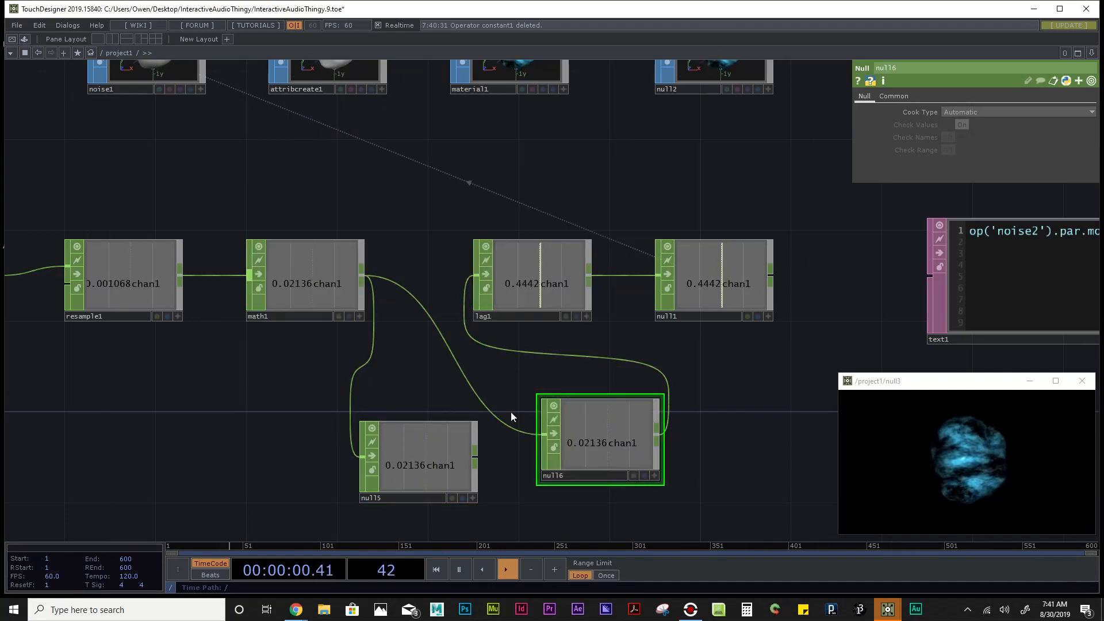
Step: Delete the inserted Null CHOP and the branched Null CHOP below the audio chain
key(Delete)
click(412, 452)
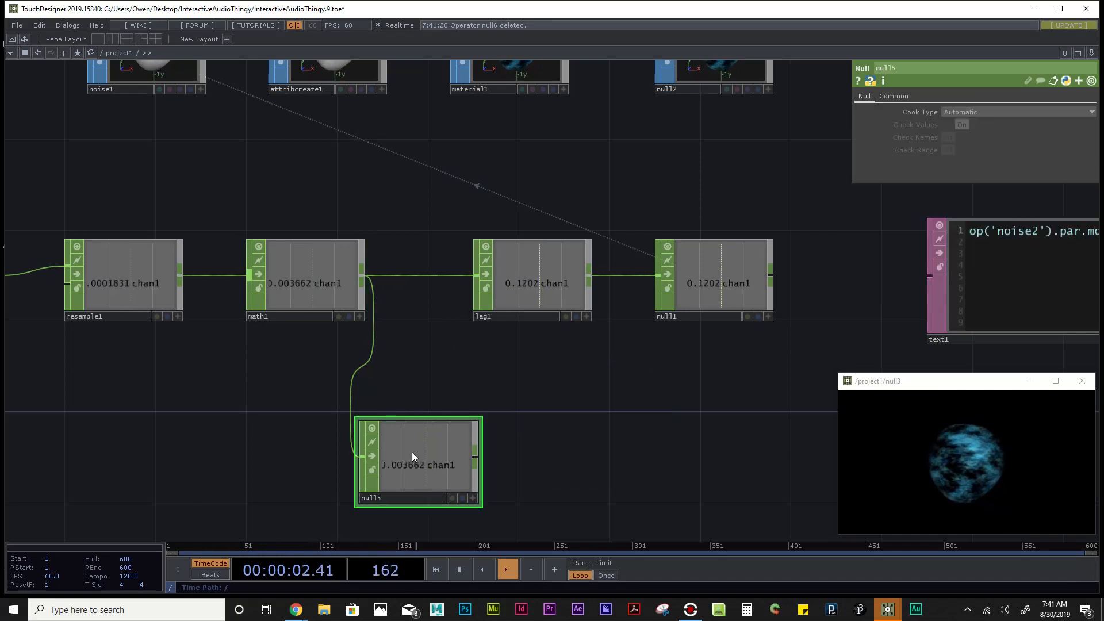
key(Delete)
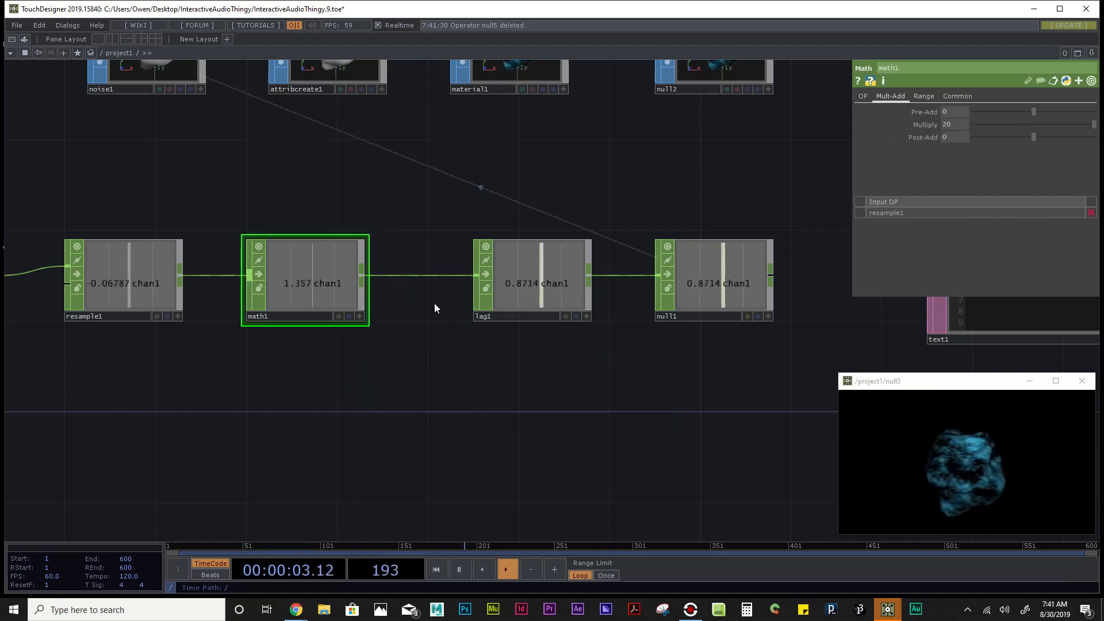
Step: Add a Null CHOP as a branch of math1's output and place it below the audio chain
right_click(420, 276)
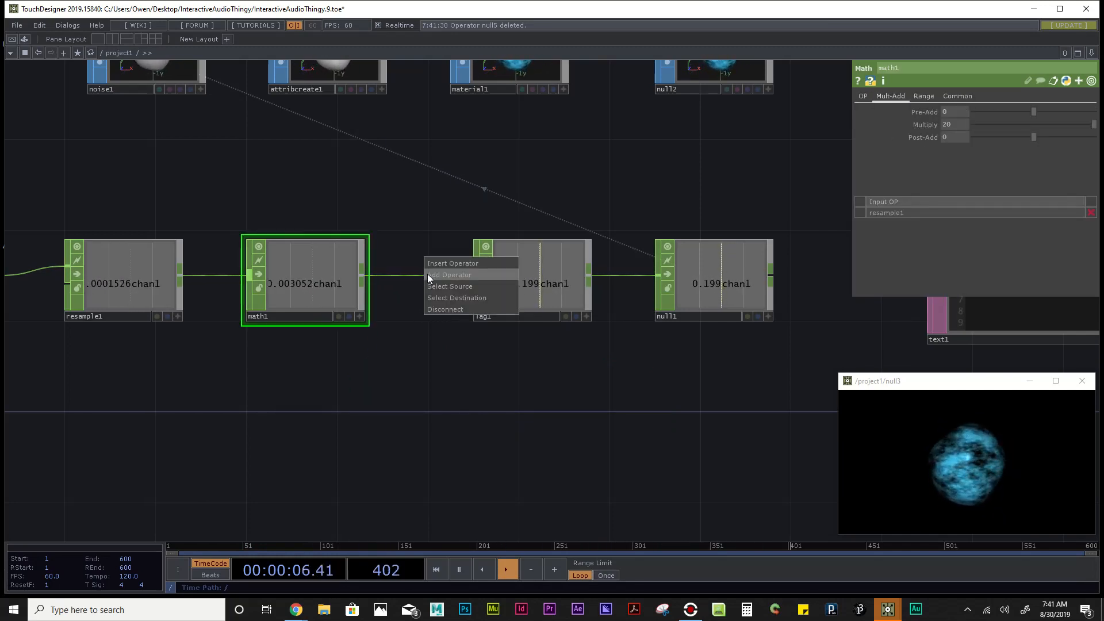
click(464, 275)
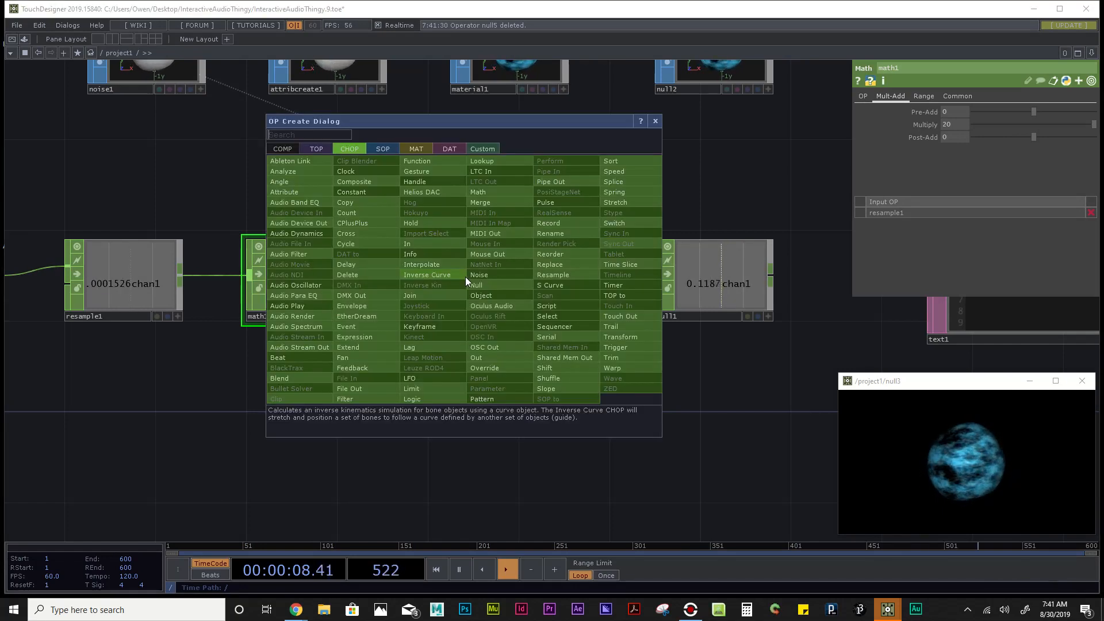
click(485, 285)
click(423, 442)
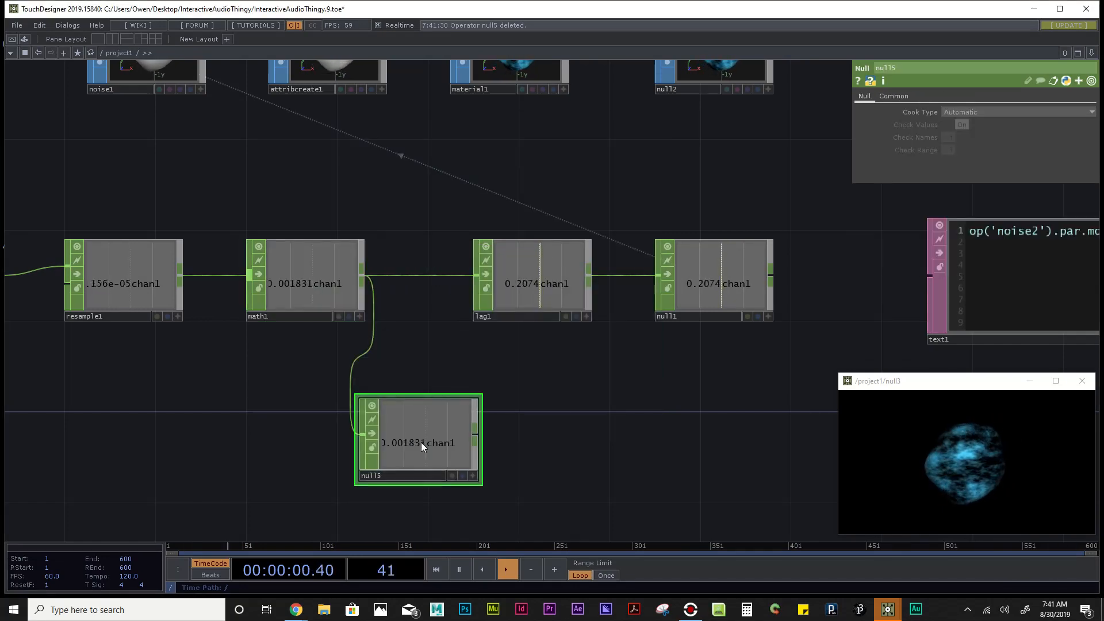
Step: Add a Count CHOP to null5's output and place it beside null5, below the audio chain
scroll(437, 431, down, 3)
drag(520, 414, 466, 365)
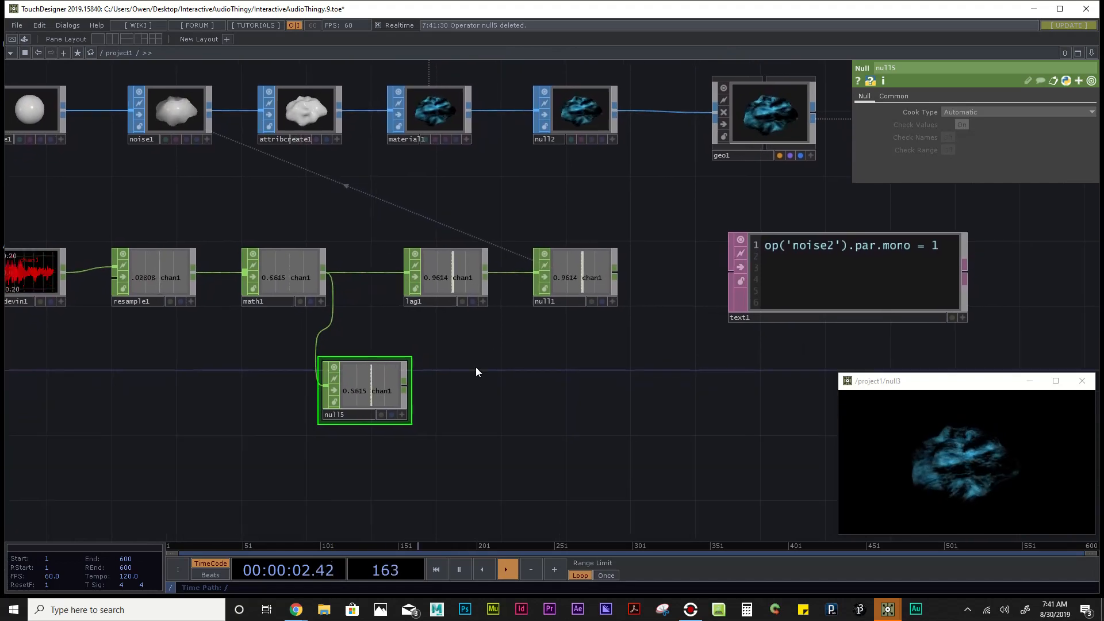
scroll(374, 391, up, 3)
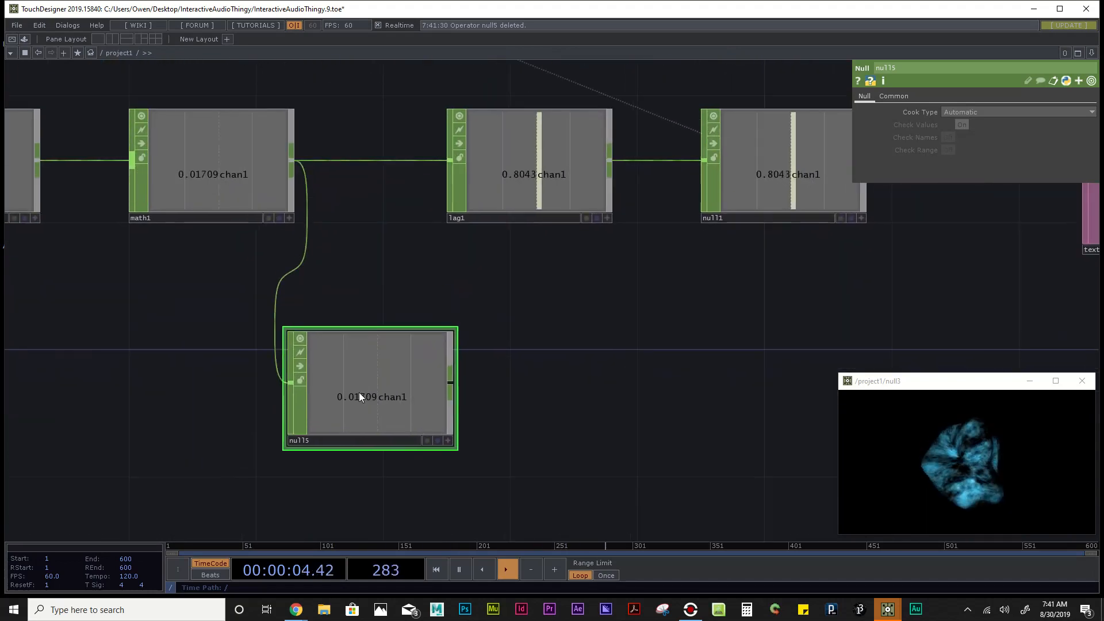
scroll(392, 398, down, 3)
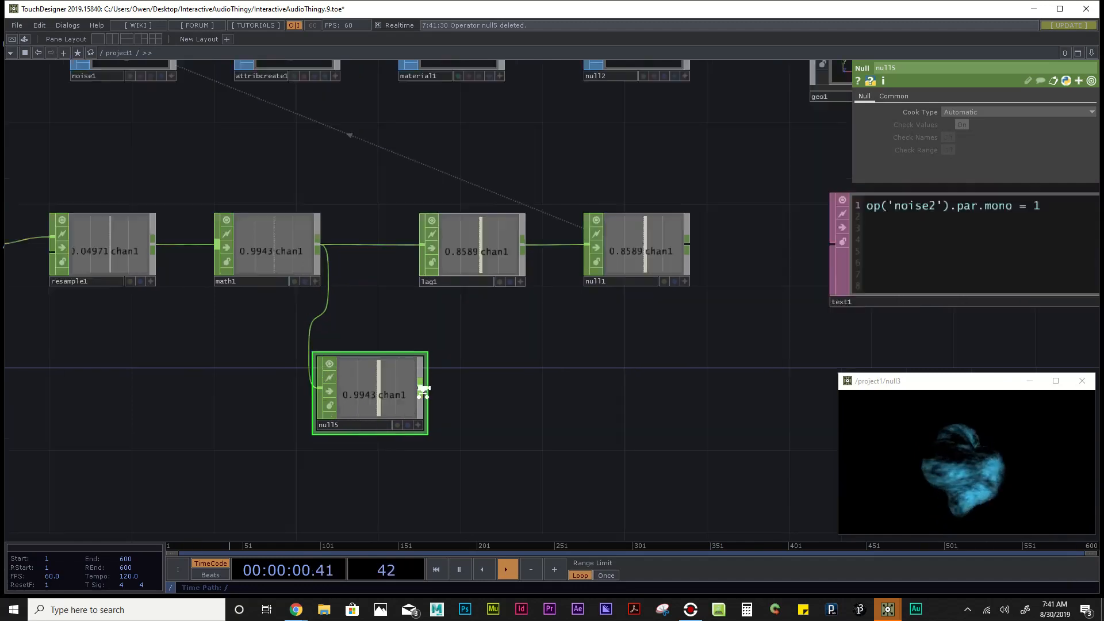
scroll(420, 387, up, 4)
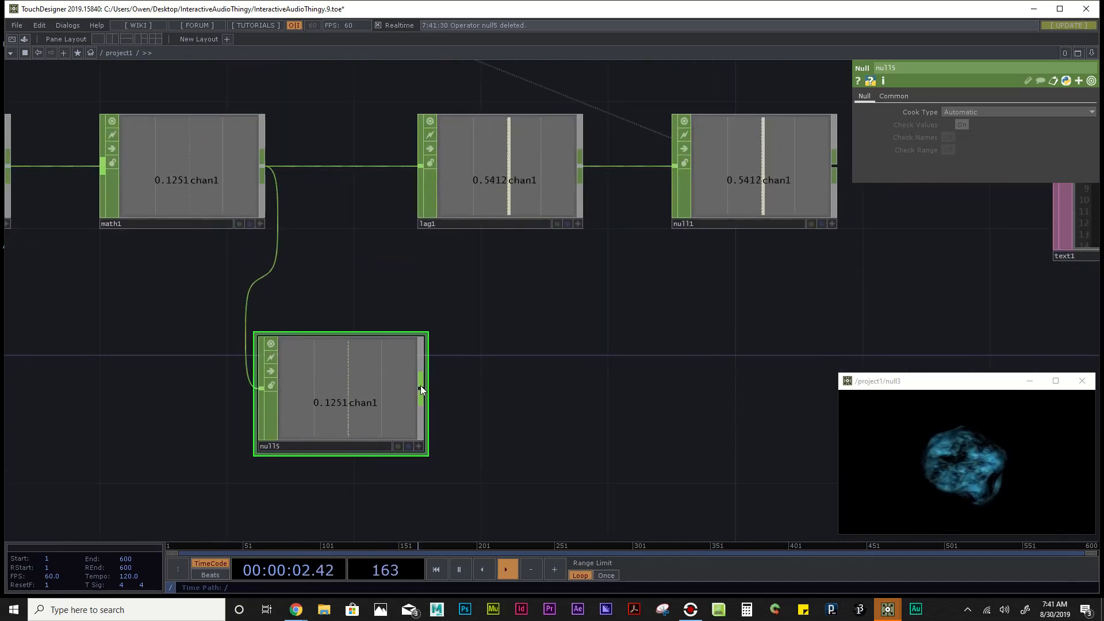
right_click(420, 391)
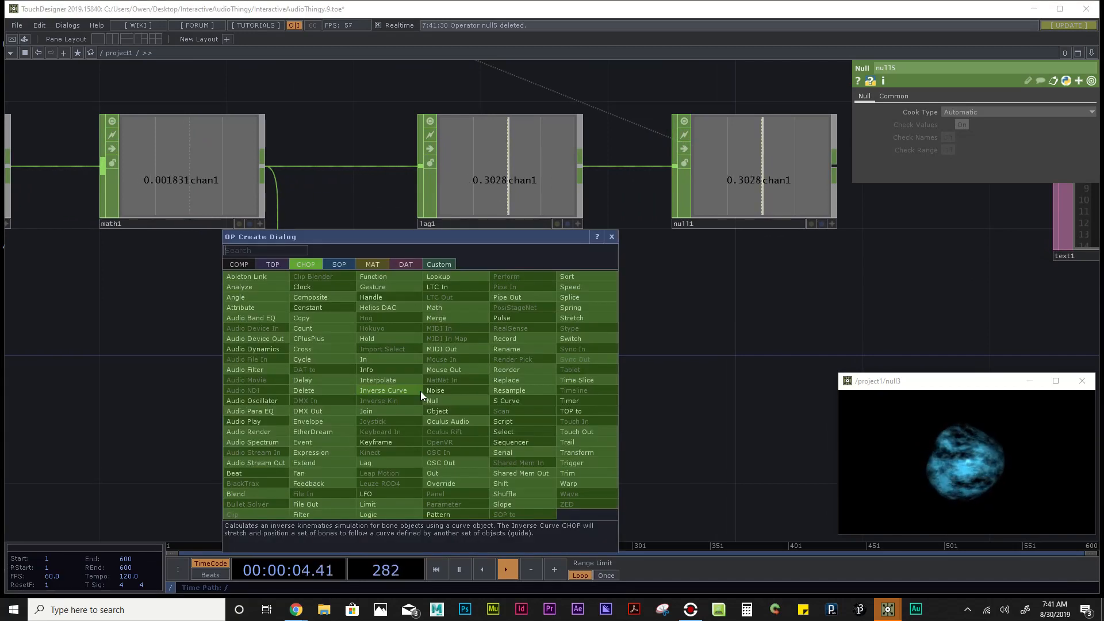
text(count)
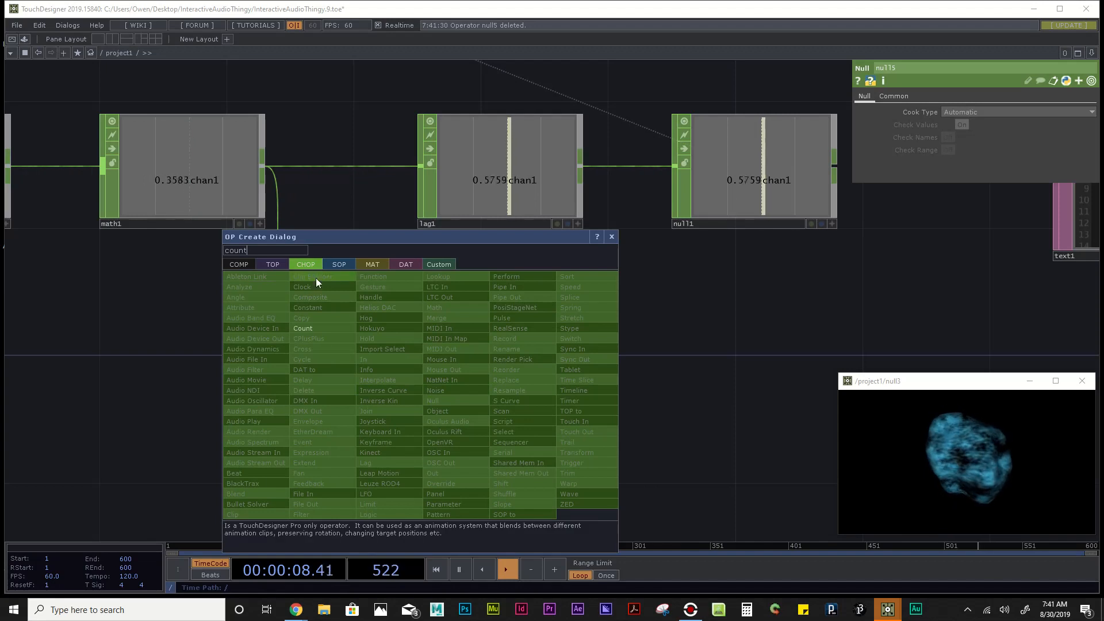
click(315, 328)
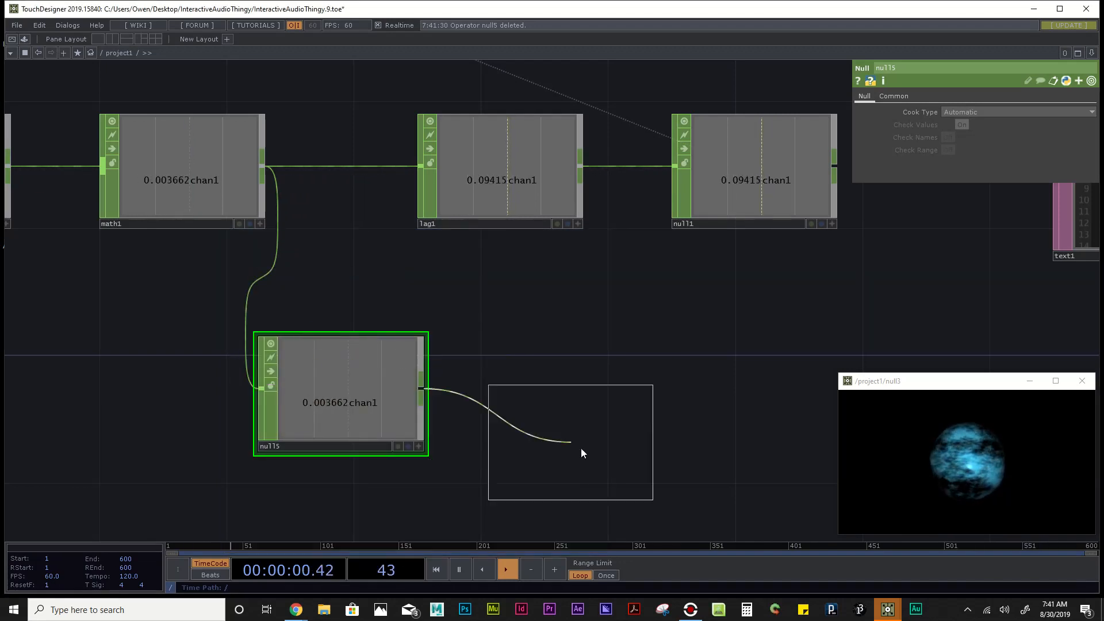
click(591, 393)
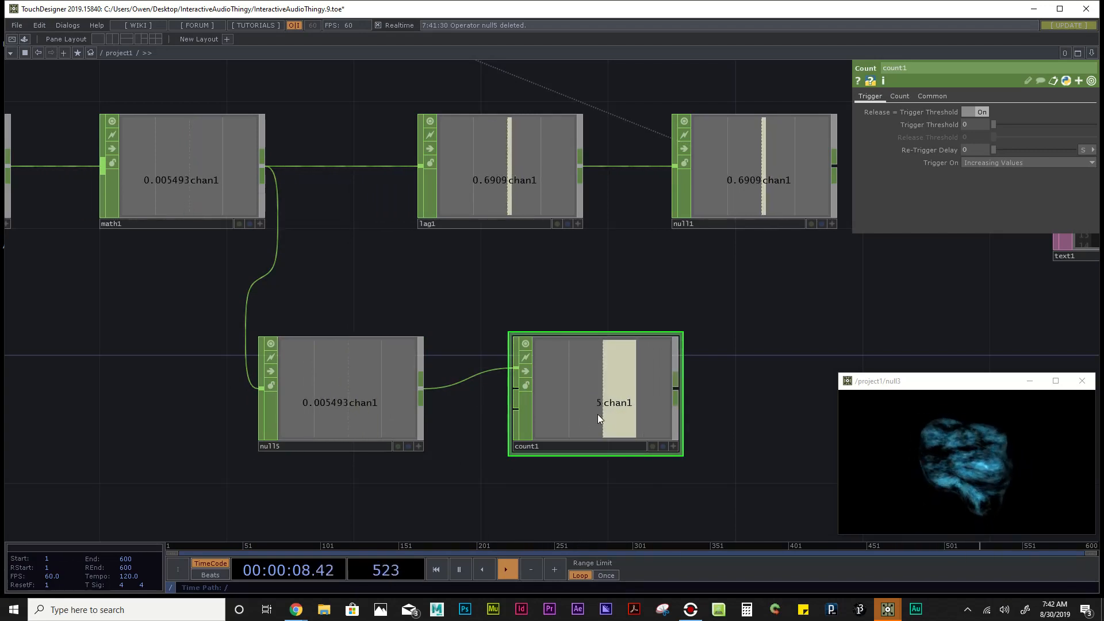
Step: Look up the Trigger Threshold parameter's scripting name on count1 and set the threshold to 3
drag(757, 315, 670, 316)
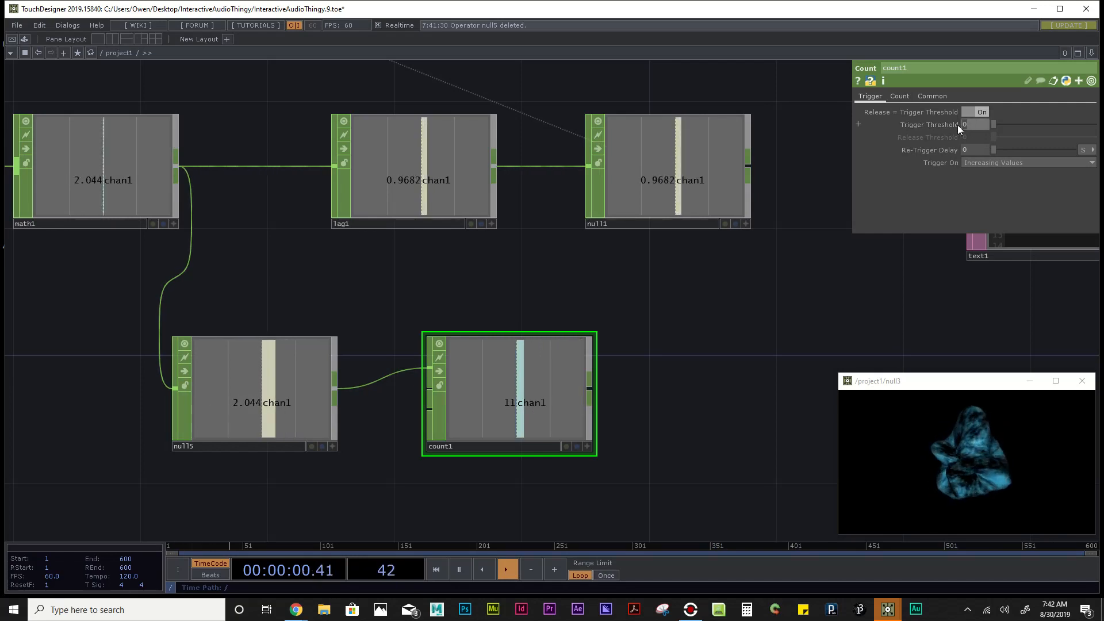
click(925, 127)
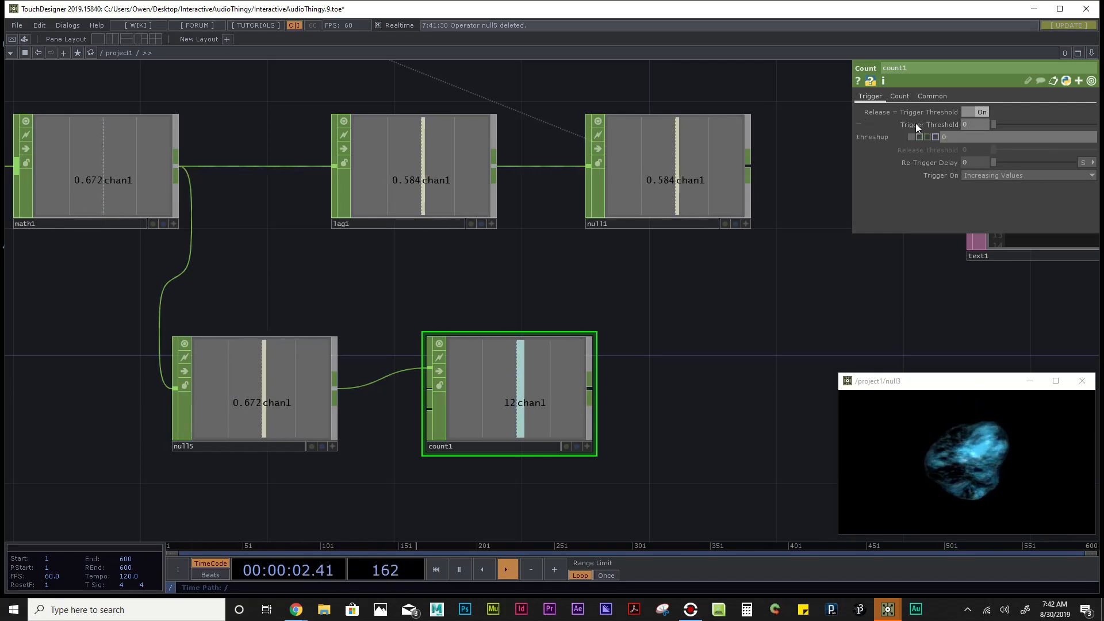
click(917, 125)
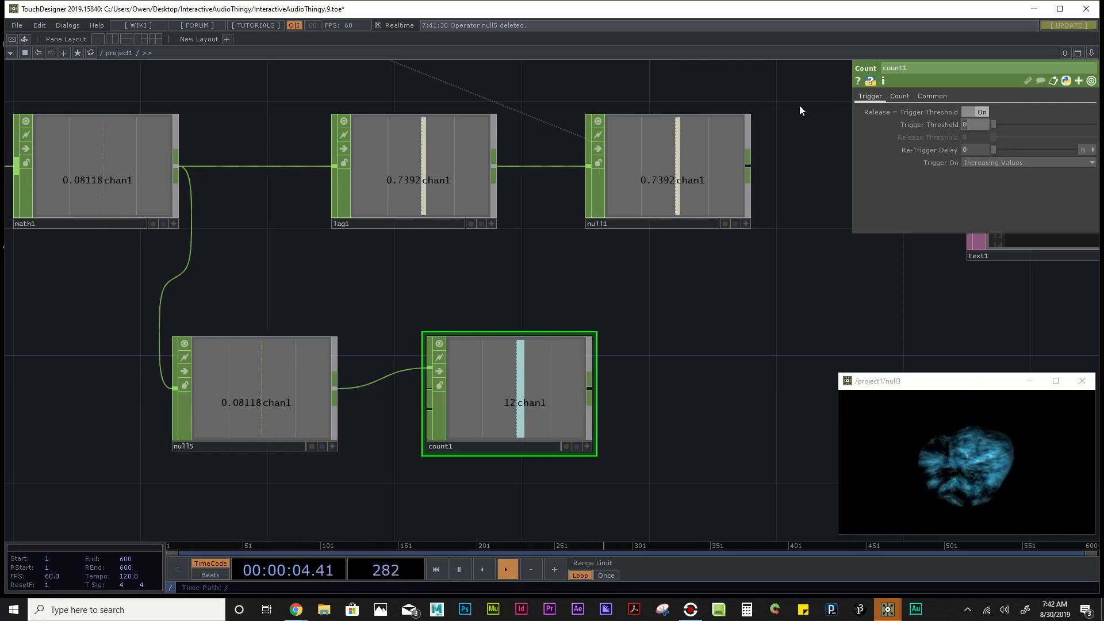
text(3)
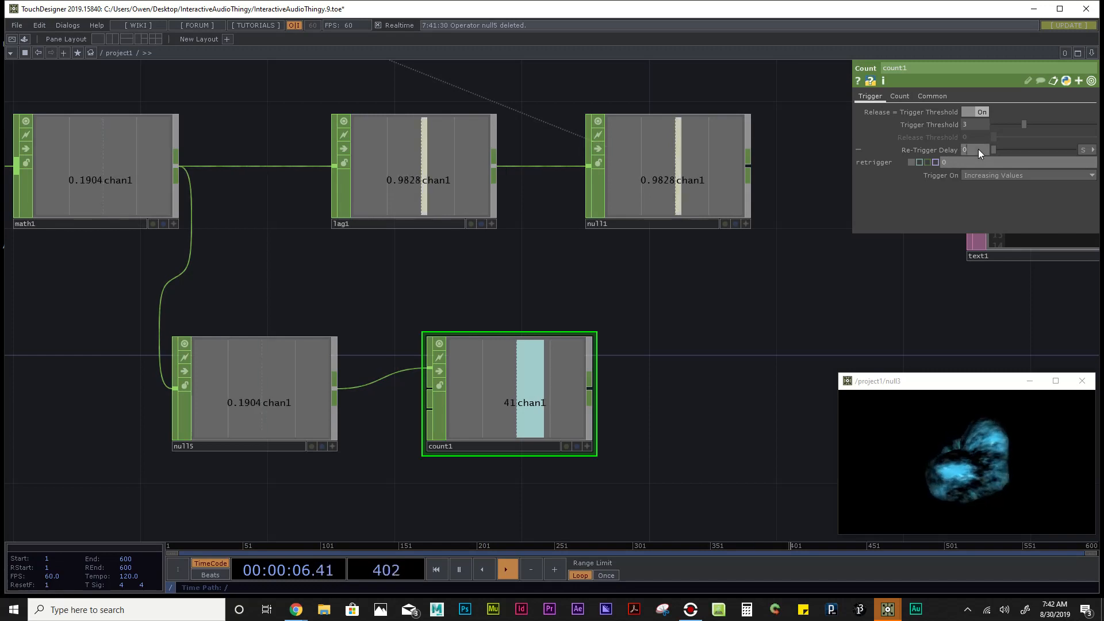
Step: Set count1's Re-Trigger Delay to 2 seconds
click(937, 149)
click(965, 150)
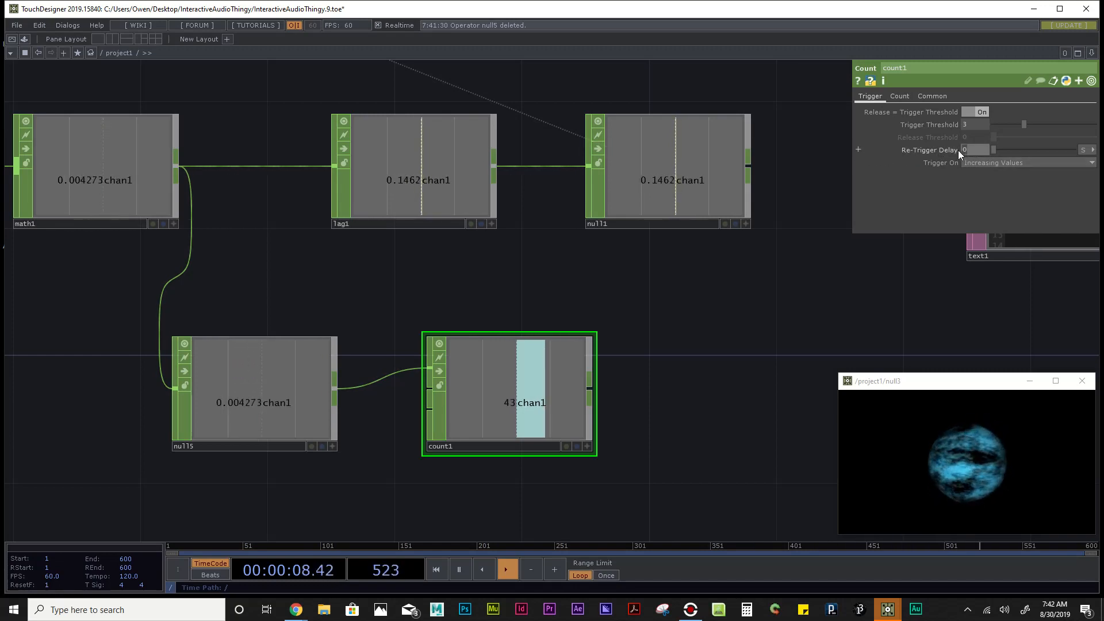
text(2)
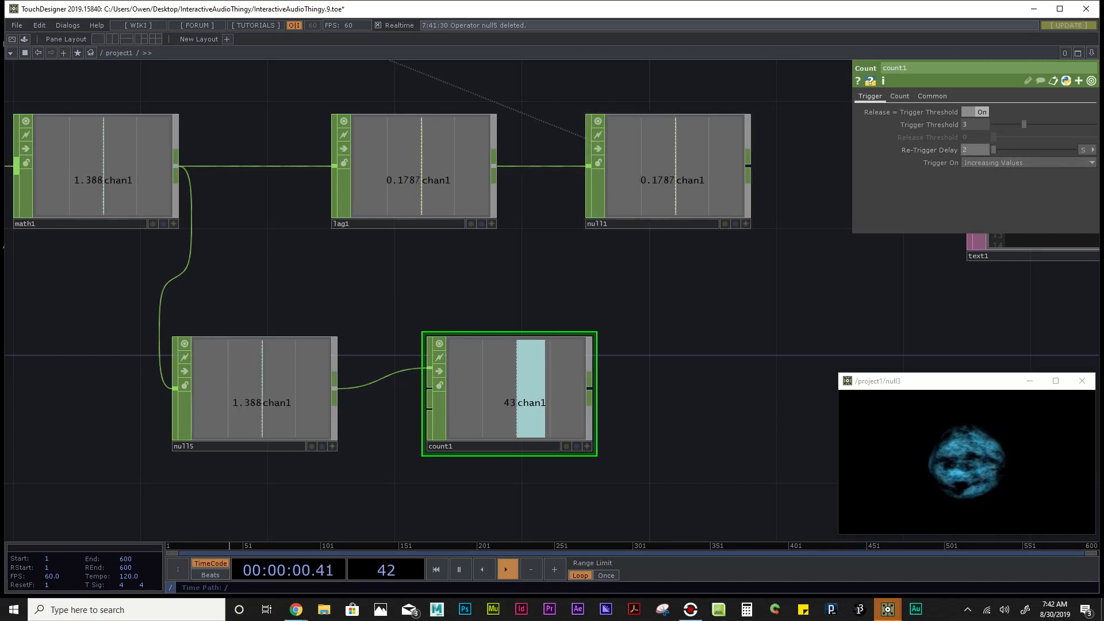
click(1082, 150)
click(1081, 181)
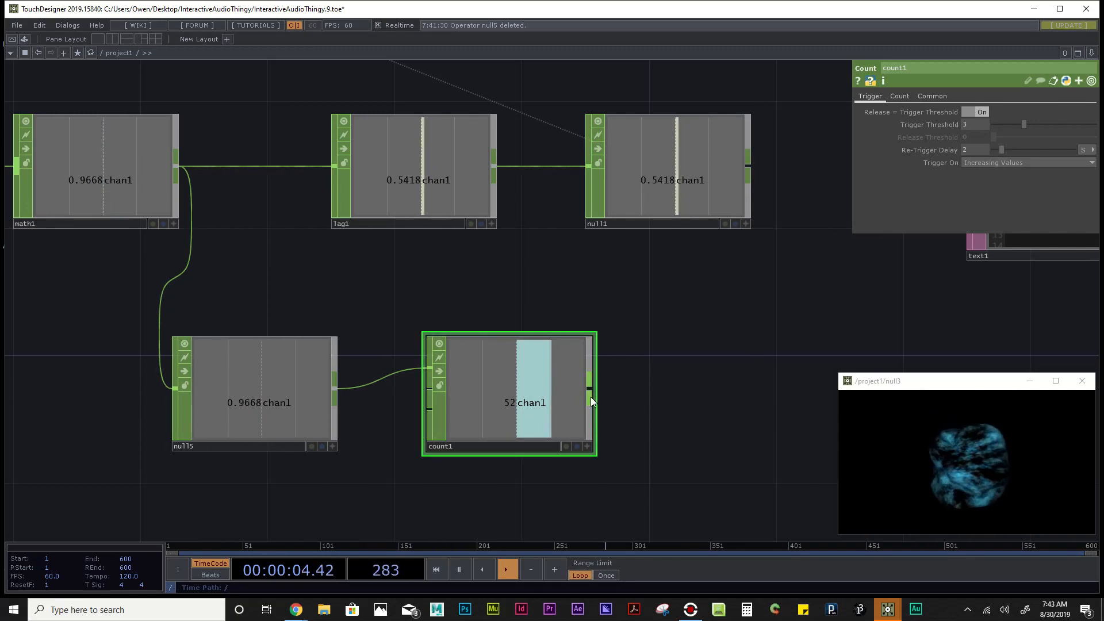
Step: Toggle noise2's Monochrome parameter off and back on to compare the looks, and expand it to check its scripting name
click(901, 96)
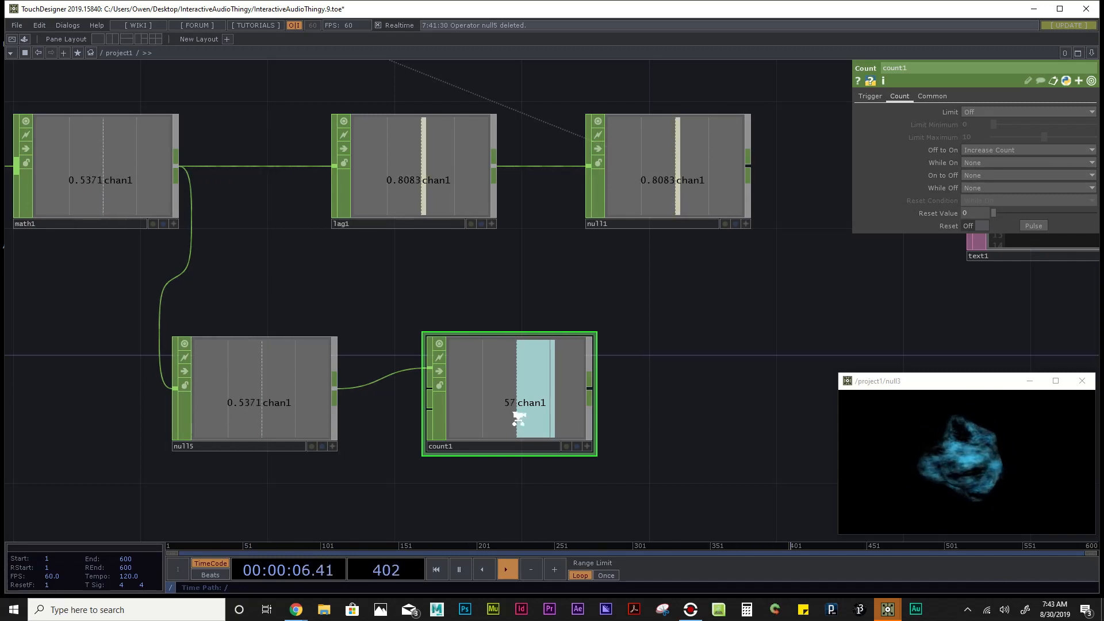
middle_drag(518, 418, 508, 305)
drag(406, 302, 540, 431)
drag(409, 351, 489, 533)
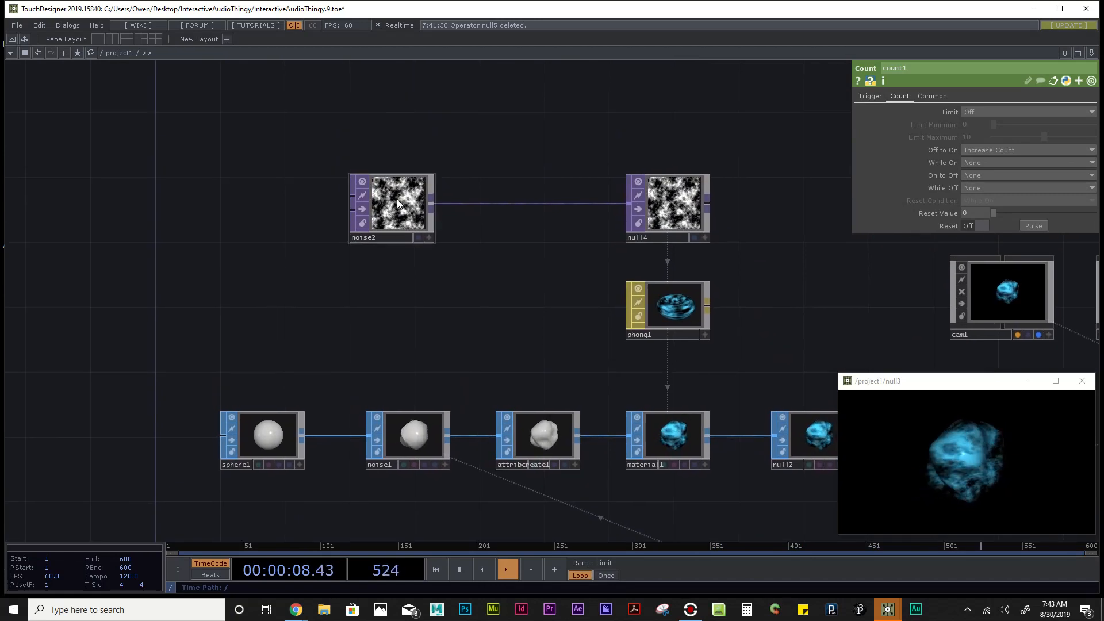
click(398, 202)
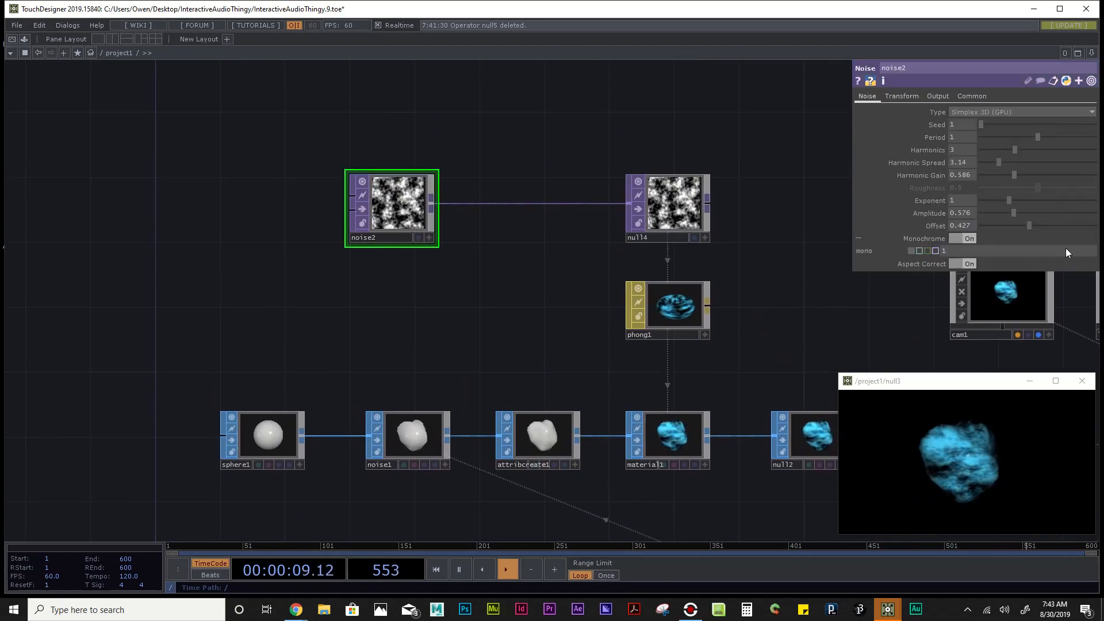
click(968, 241)
click(970, 241)
click(970, 241)
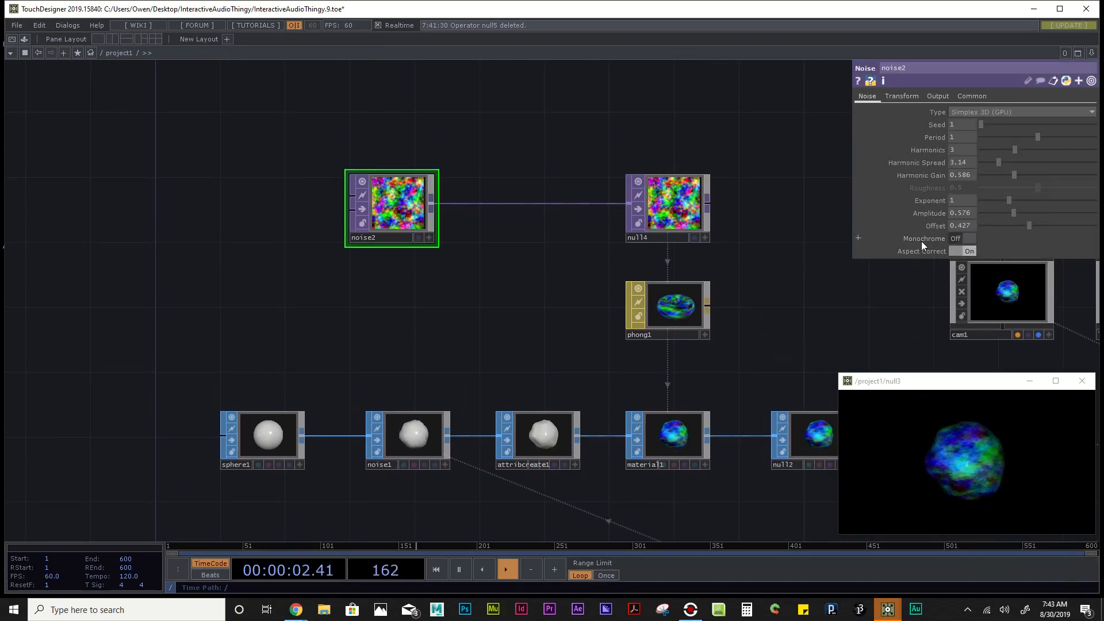
click(921, 240)
click(971, 239)
click(967, 241)
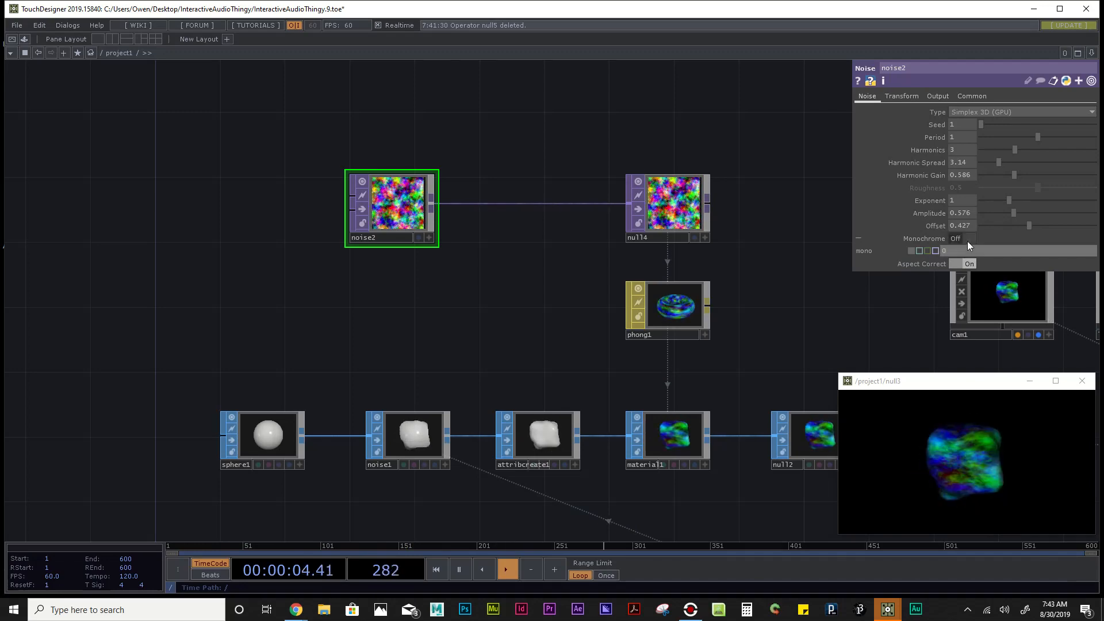
click(967, 240)
Step: Set count1's Limit to Loop Min/Max with a Limit Maximum of 1
scroll(748, 357, down, 5)
scroll(660, 437, up, 2)
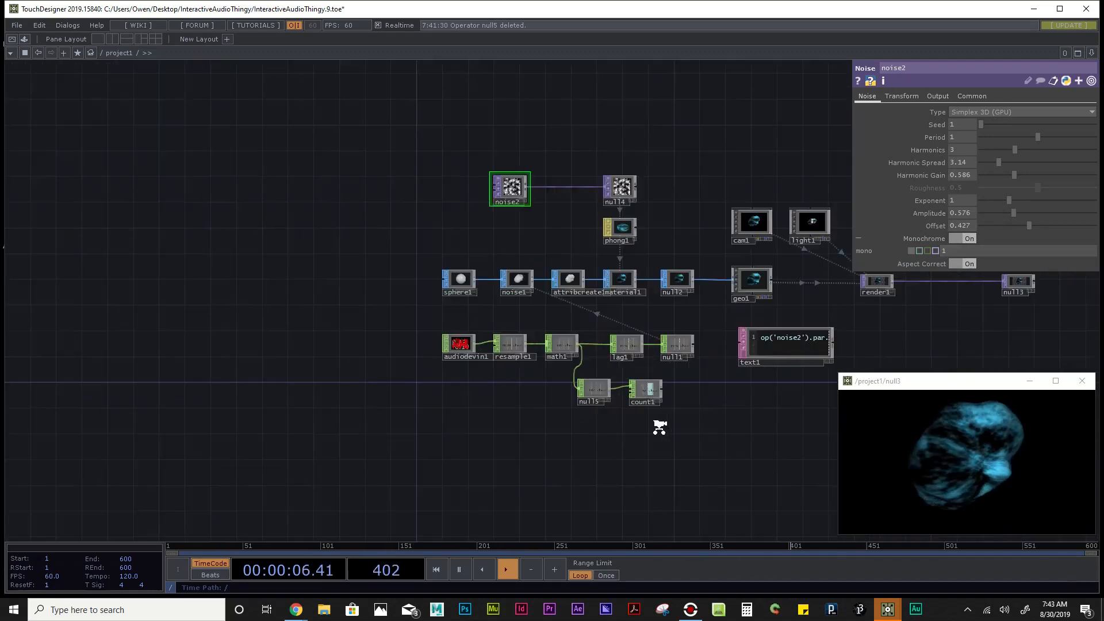
scroll(660, 428, up, 5)
drag(722, 303, 528, 375)
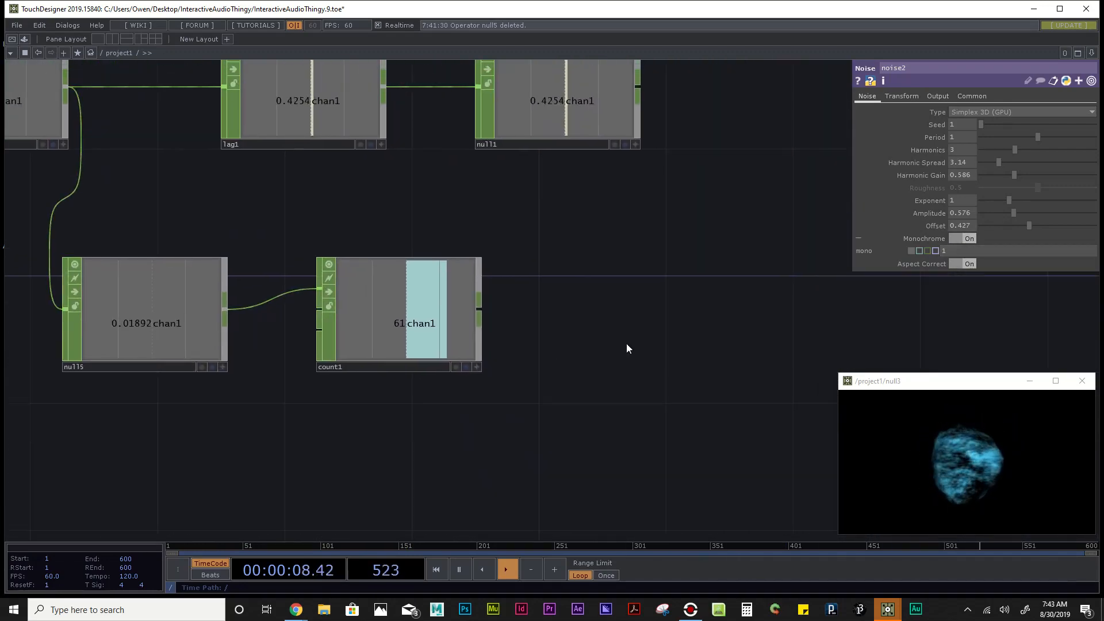
scroll(663, 345, down, 2)
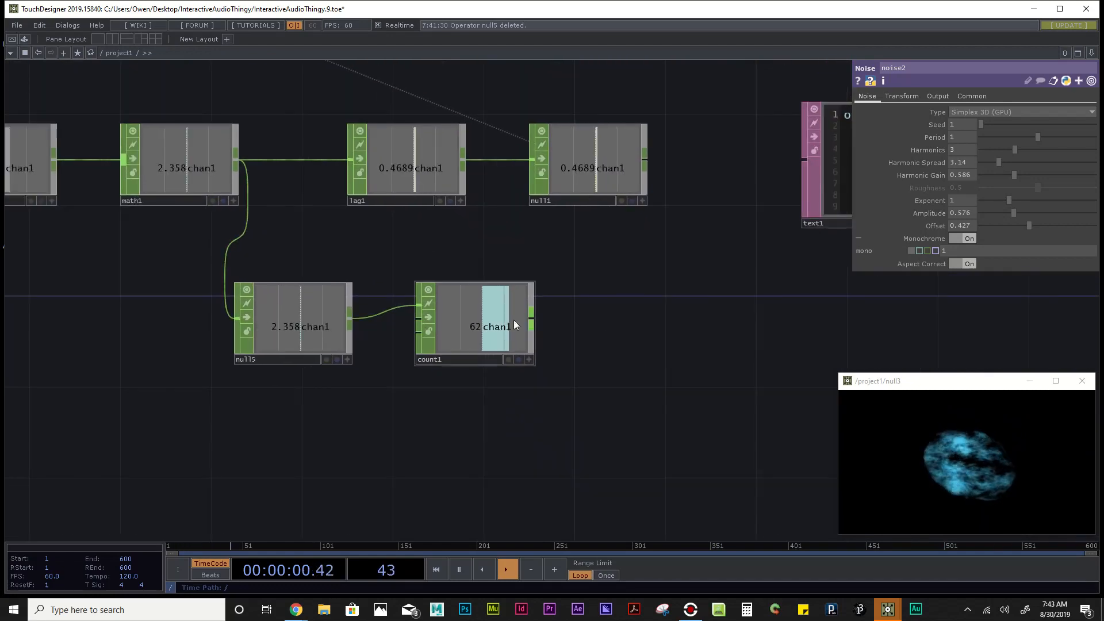
click(487, 326)
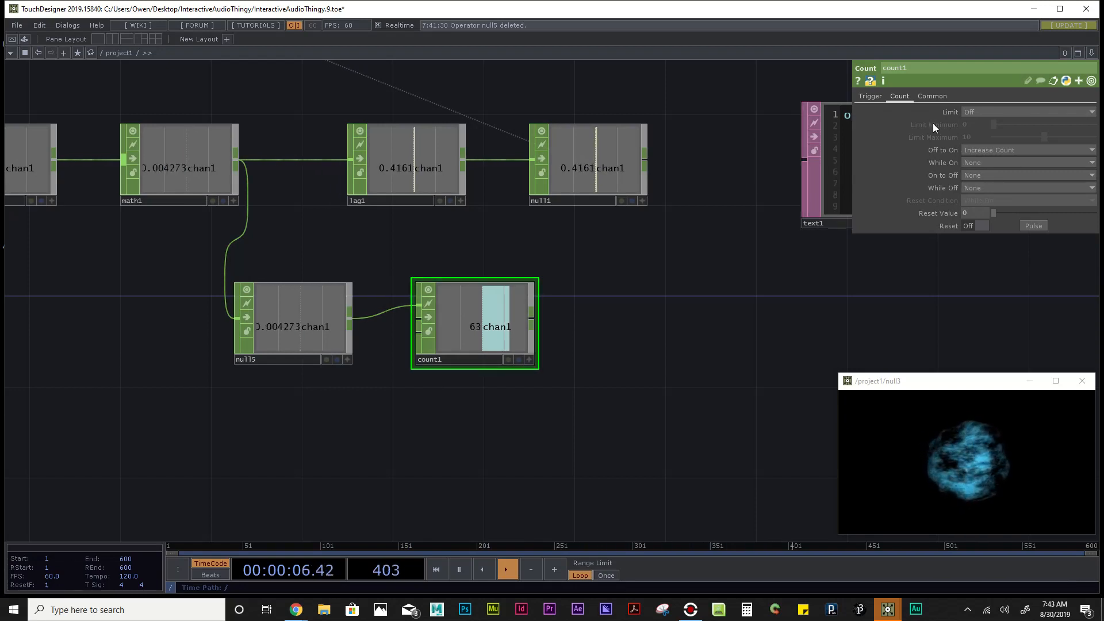
click(865, 96)
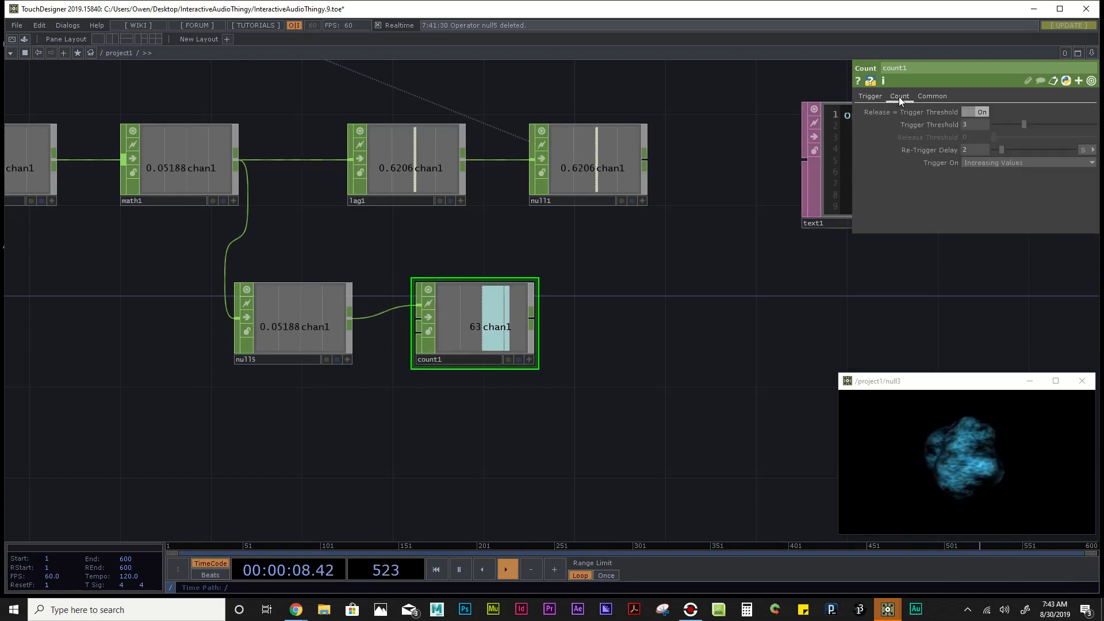
click(899, 97)
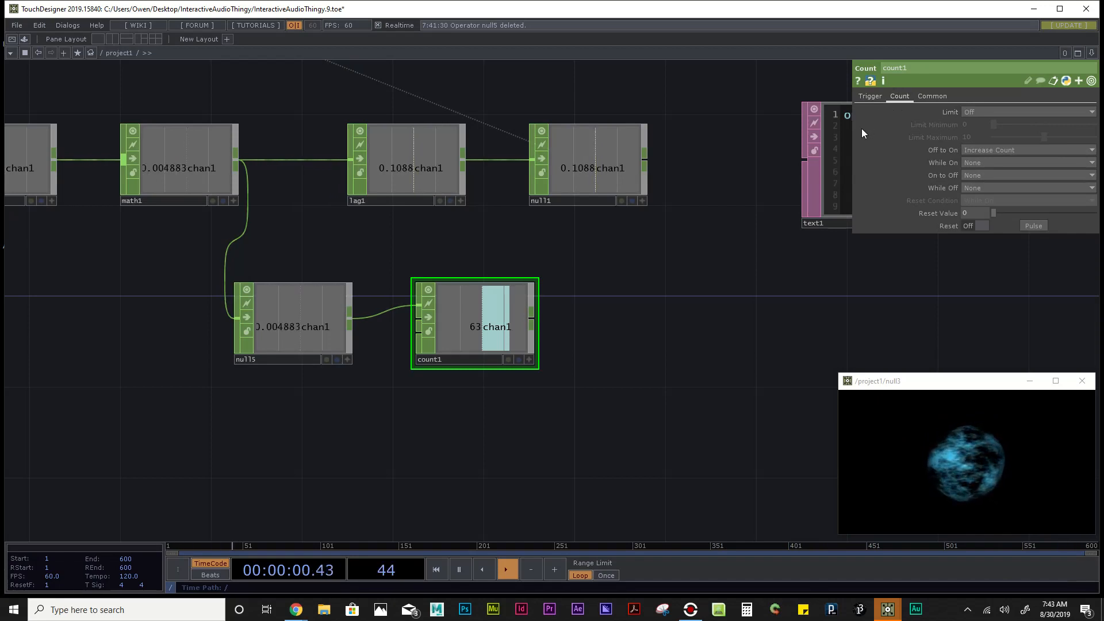
click(987, 111)
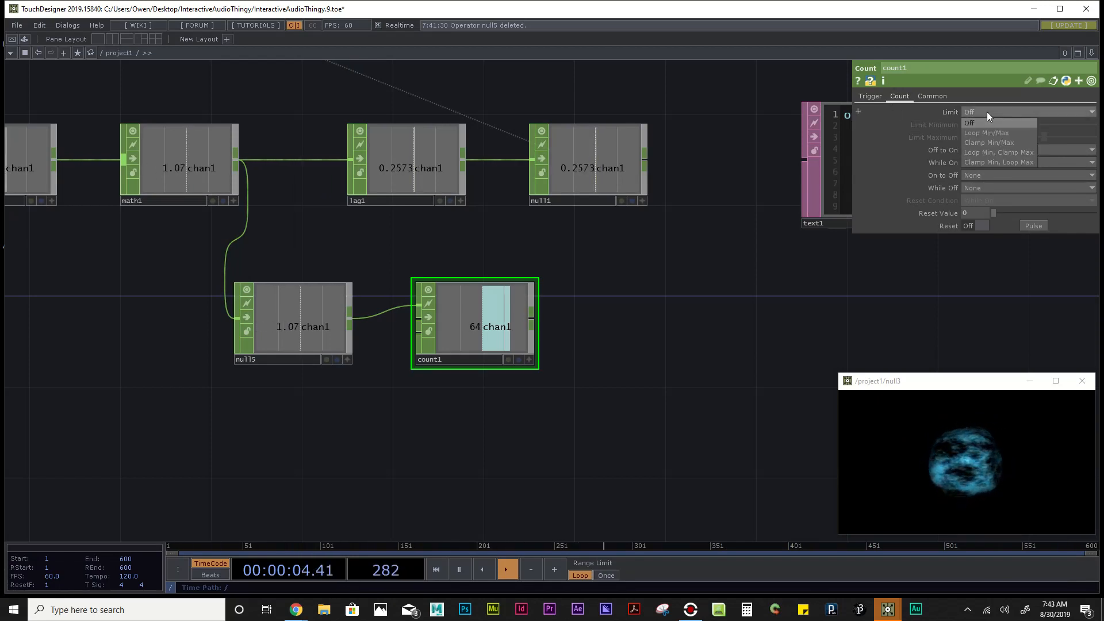
click(1020, 136)
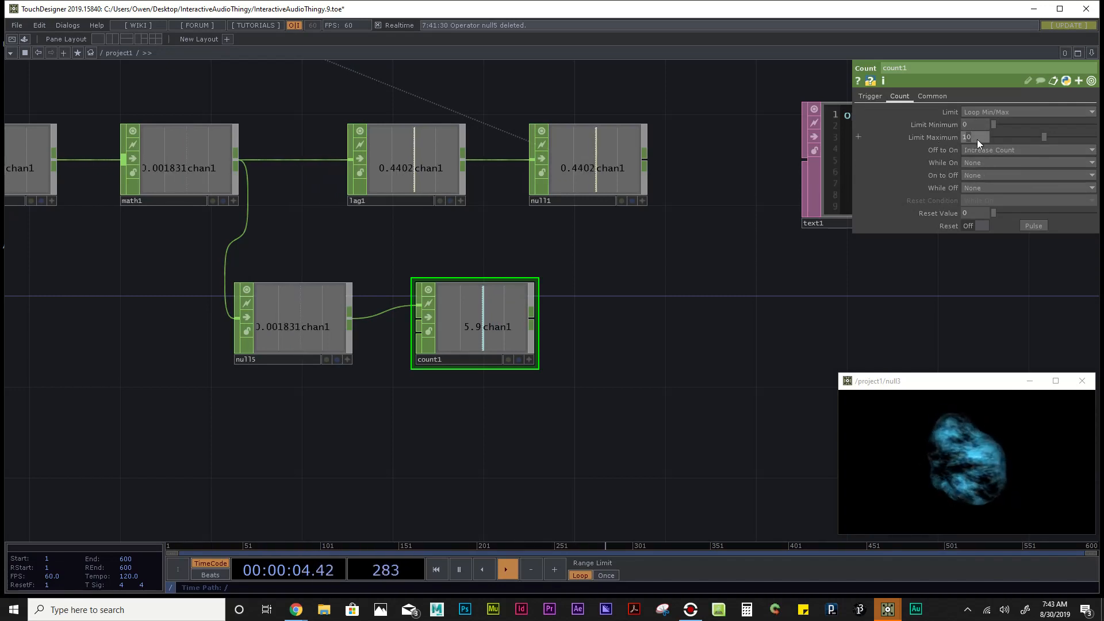
key(BackSpace)
click(913, 185)
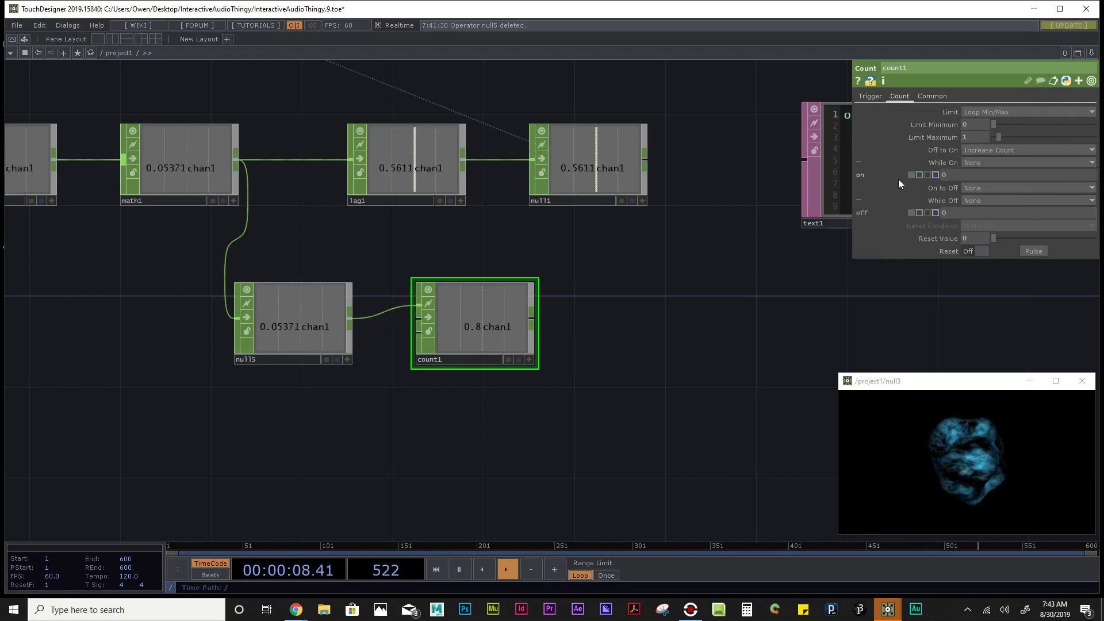
click(893, 191)
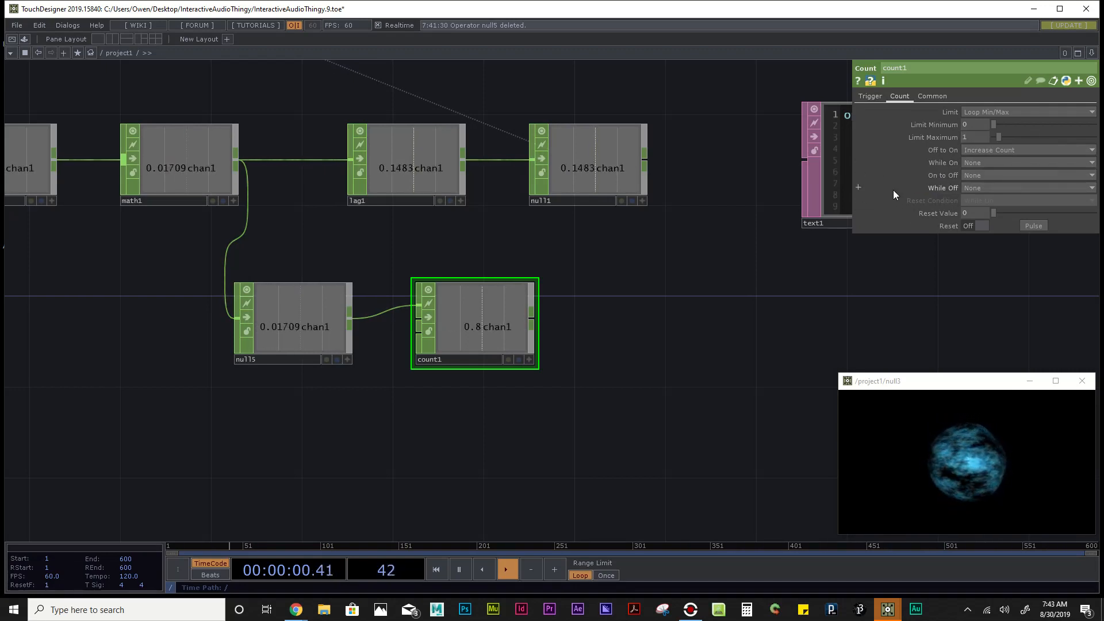
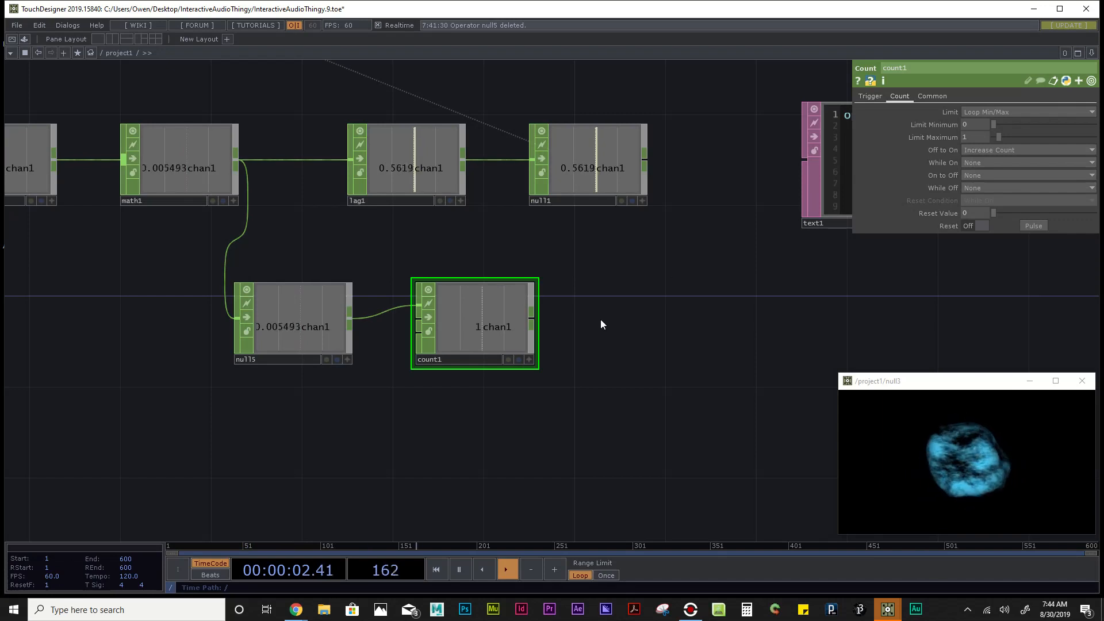
Step: Save the project and move the text1 DAT slightly closer to null1
scroll(601, 320, down, 5)
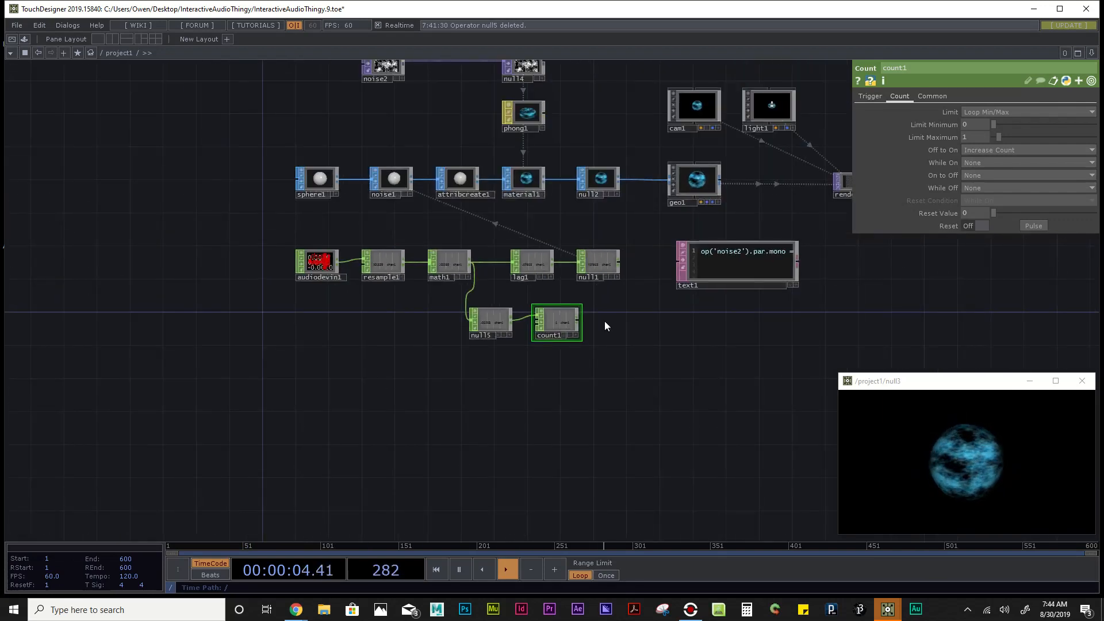
scroll(605, 321, up, 3)
drag(609, 322, 539, 345)
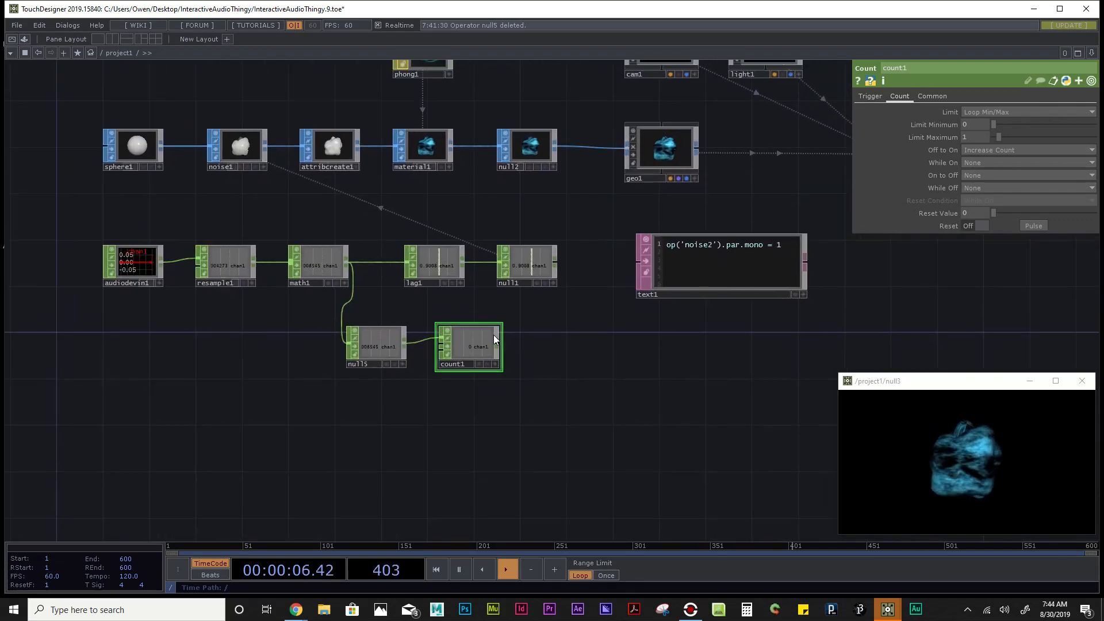
key(ctrl+s)
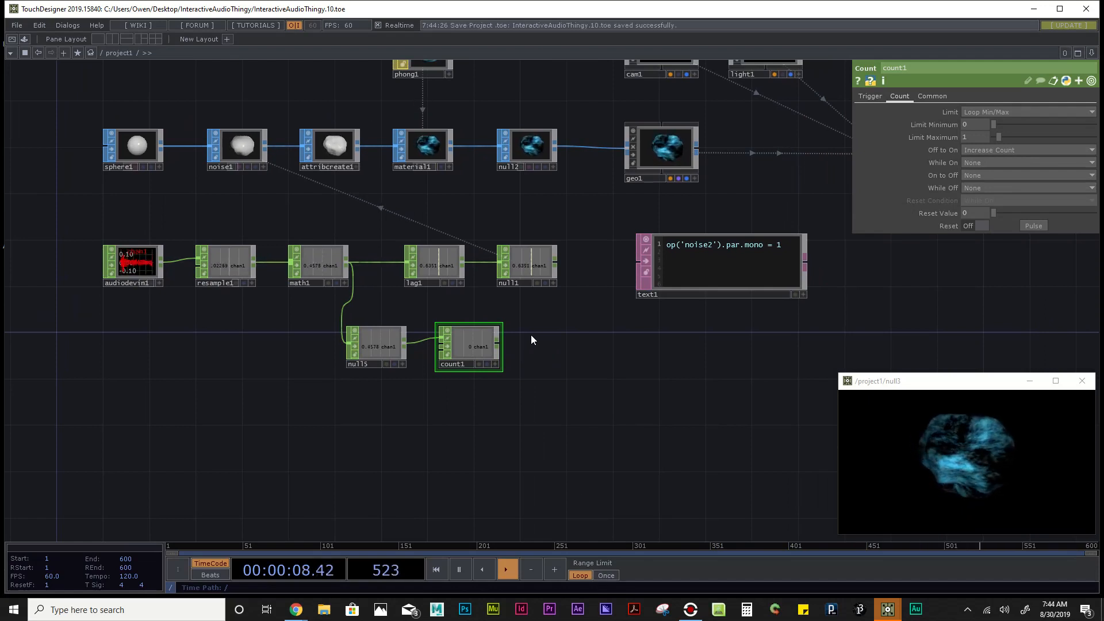
drag(732, 263, 720, 266)
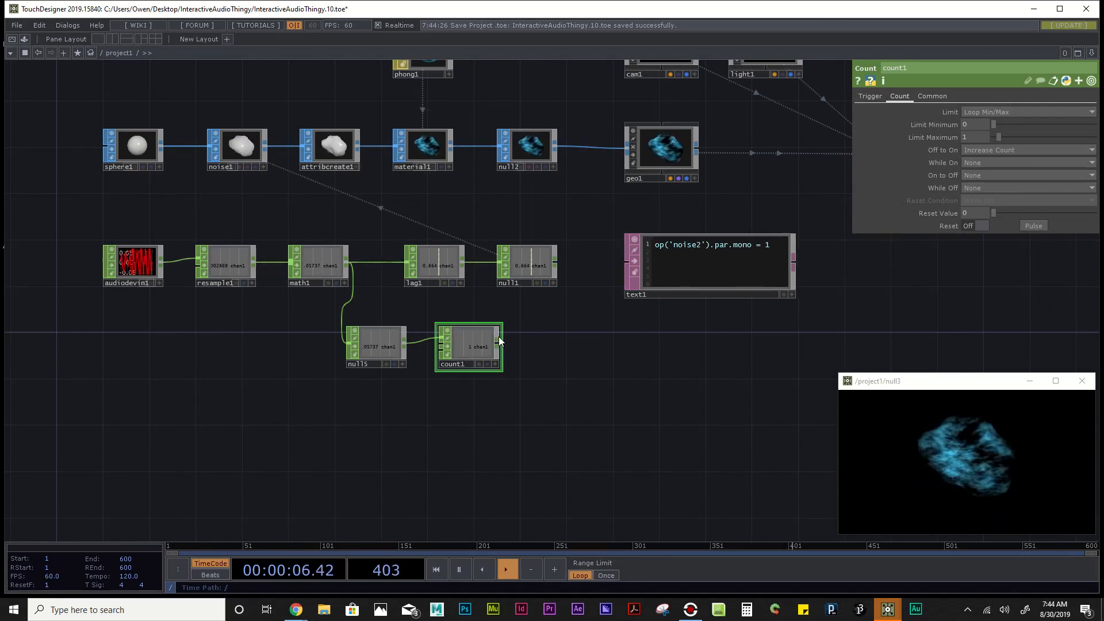
Step: Add a Null CHOP to count1's output and place it beside count1, in line with the counting branch
scroll(499, 345, up, 4)
scroll(517, 362, down, 5)
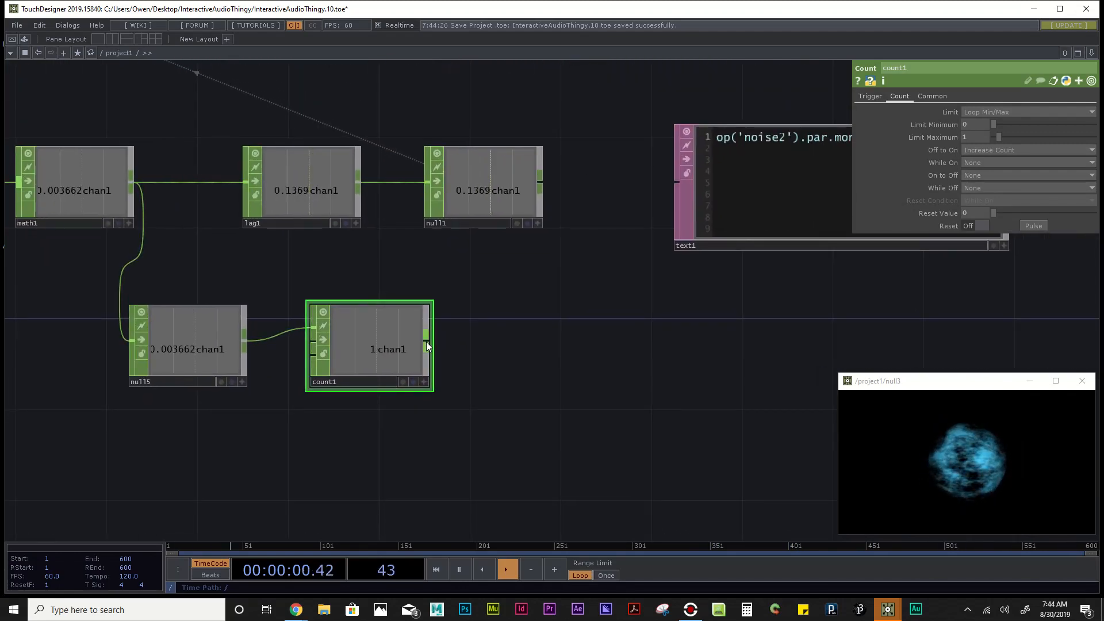
right_click(426, 342)
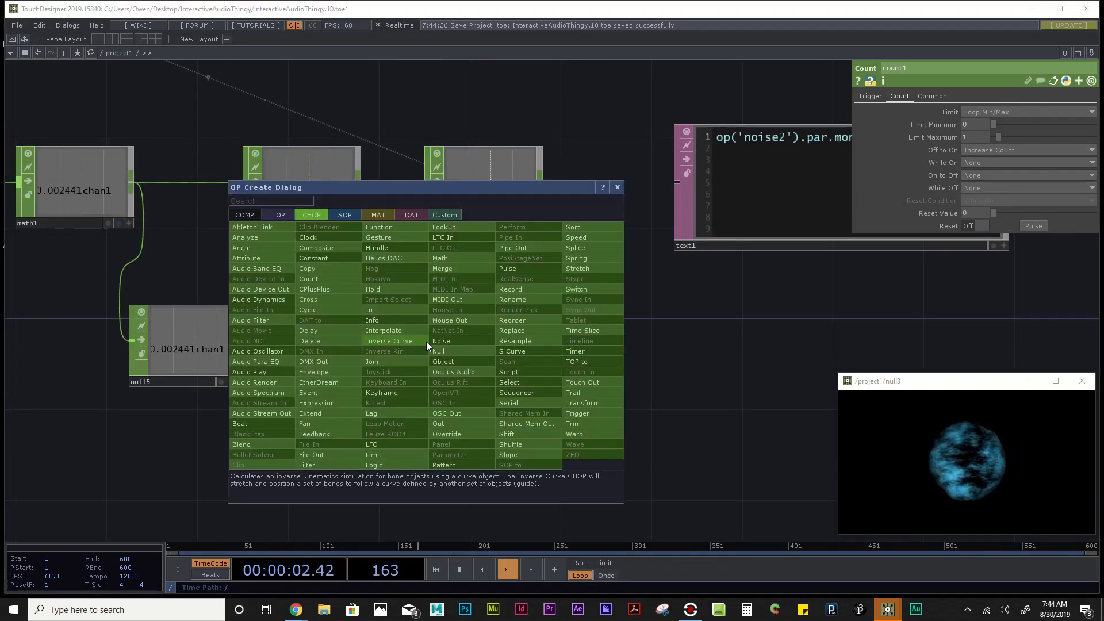
click(464, 351)
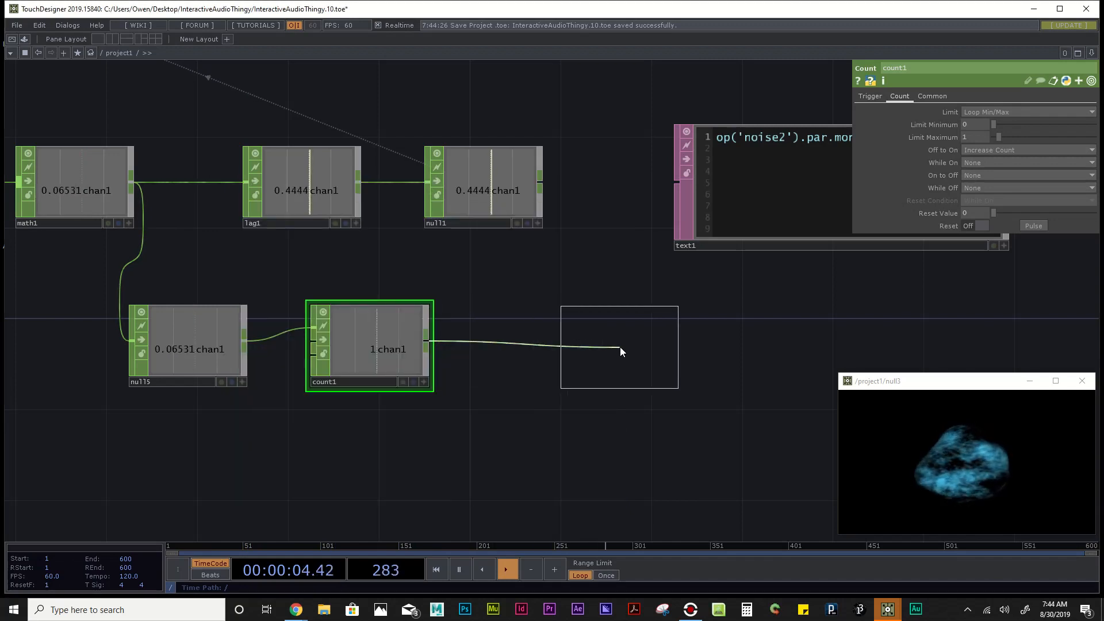
click(575, 347)
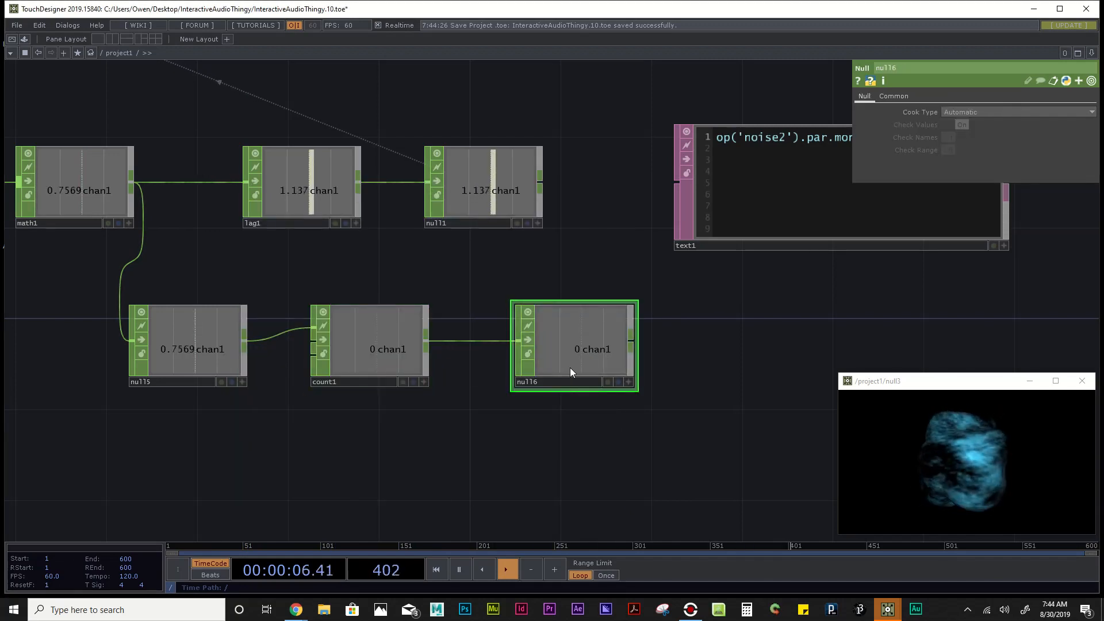
Step: Edit the text1 script to read op('noise2').par.mono = op('null6')['chan1'], replacing the fixed value
scroll(584, 357, down, 2)
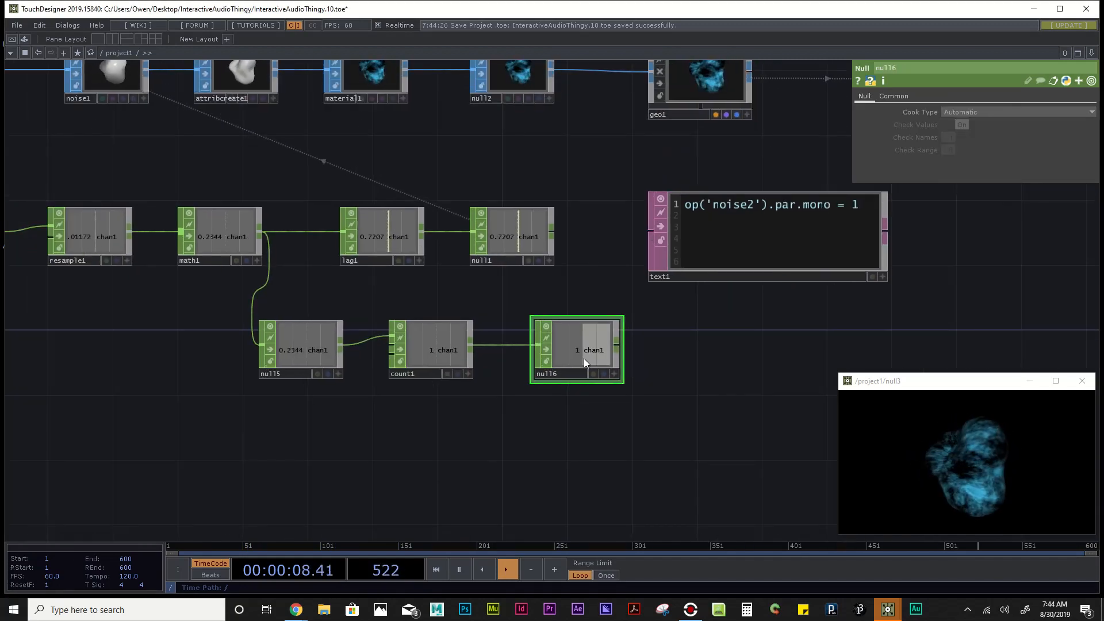
drag(706, 342, 495, 332)
drag(523, 249, 542, 251)
scroll(715, 323, up, 2)
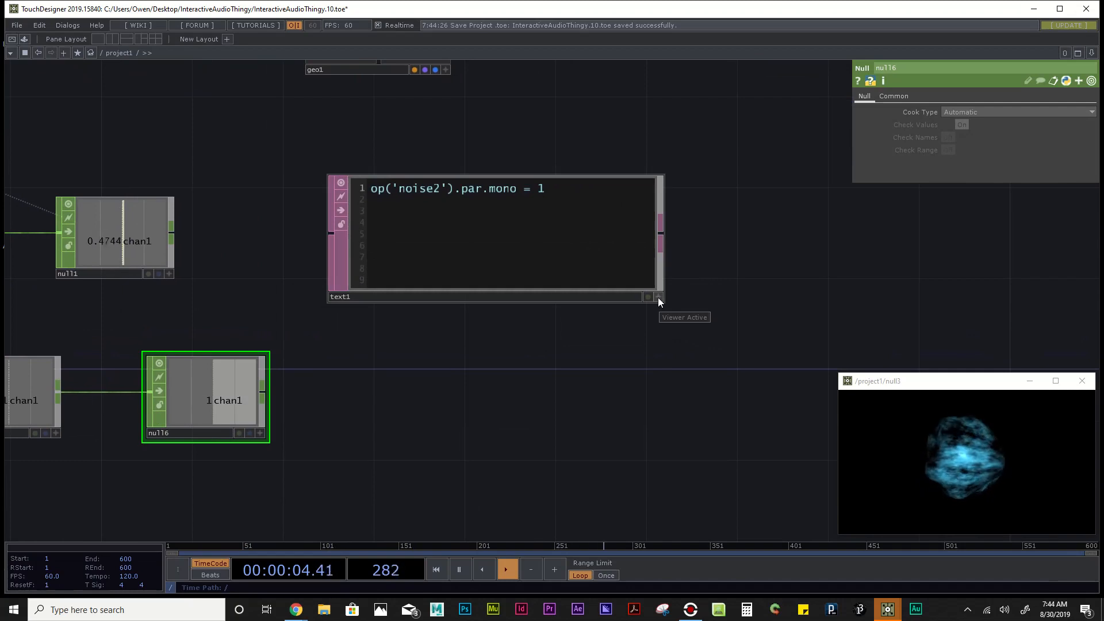
click(657, 298)
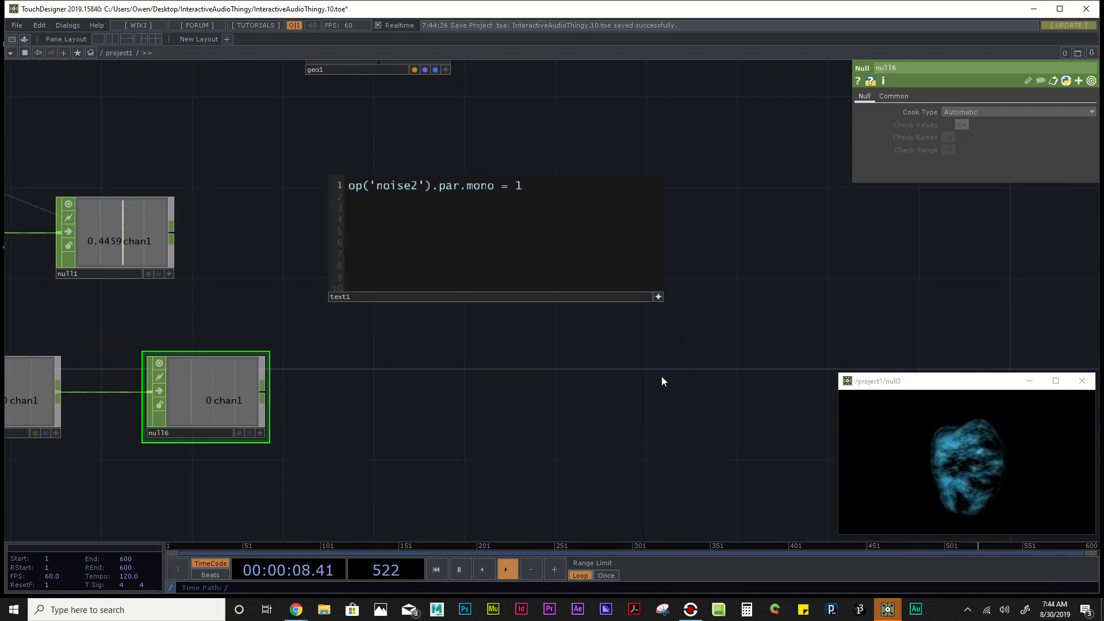
scroll(662, 377, down, 2)
drag(587, 378, 594, 375)
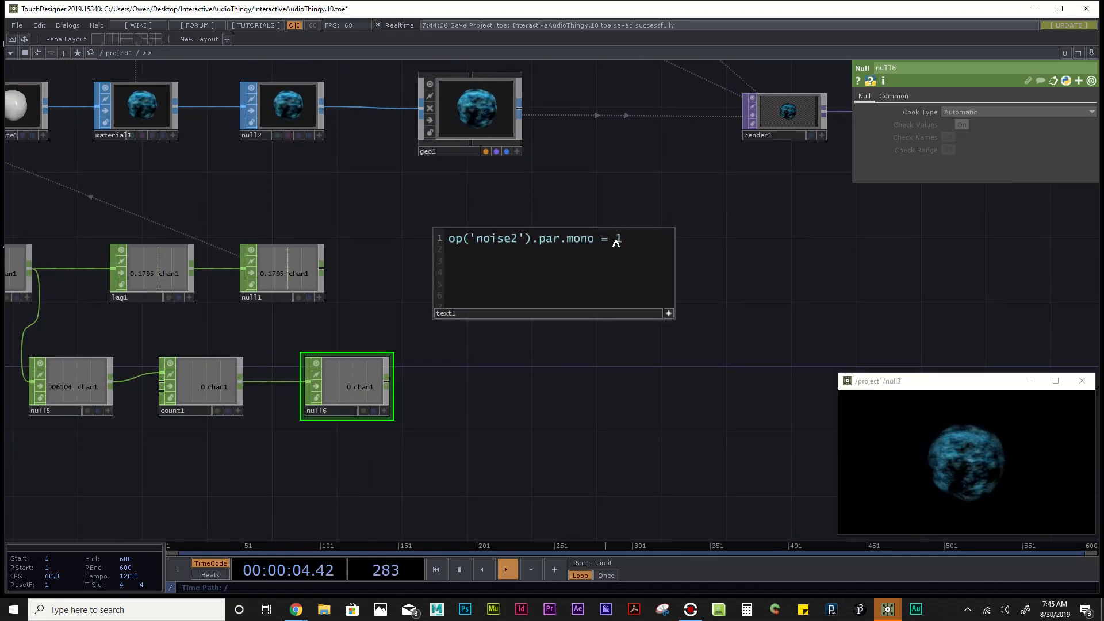
drag(616, 241, 625, 242)
key(BackSpace)
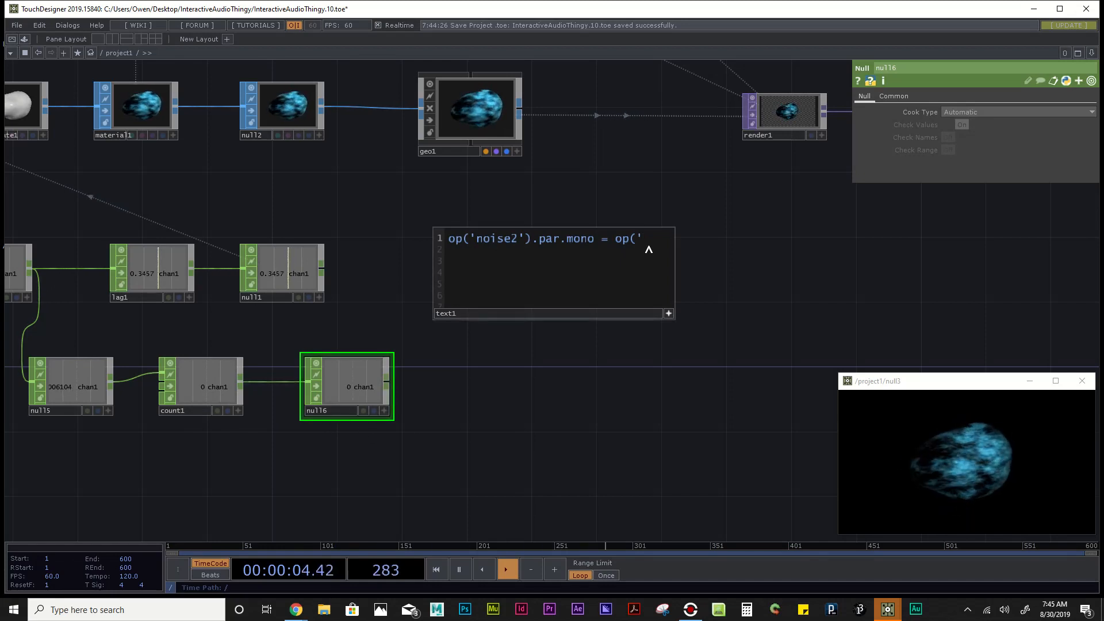
text(null)
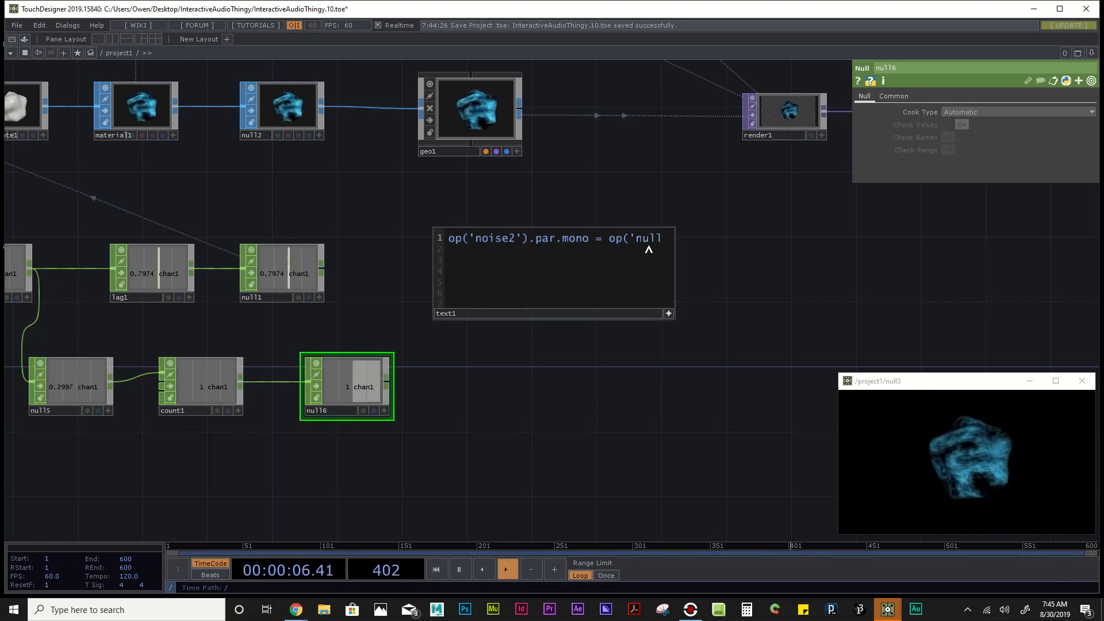
text(6')
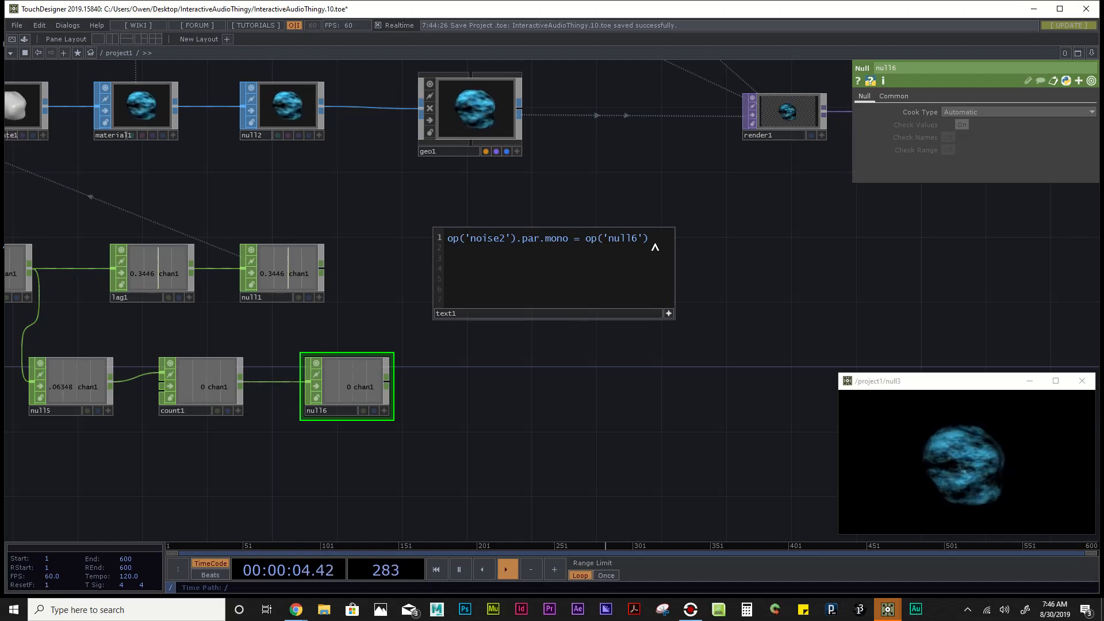
text([)
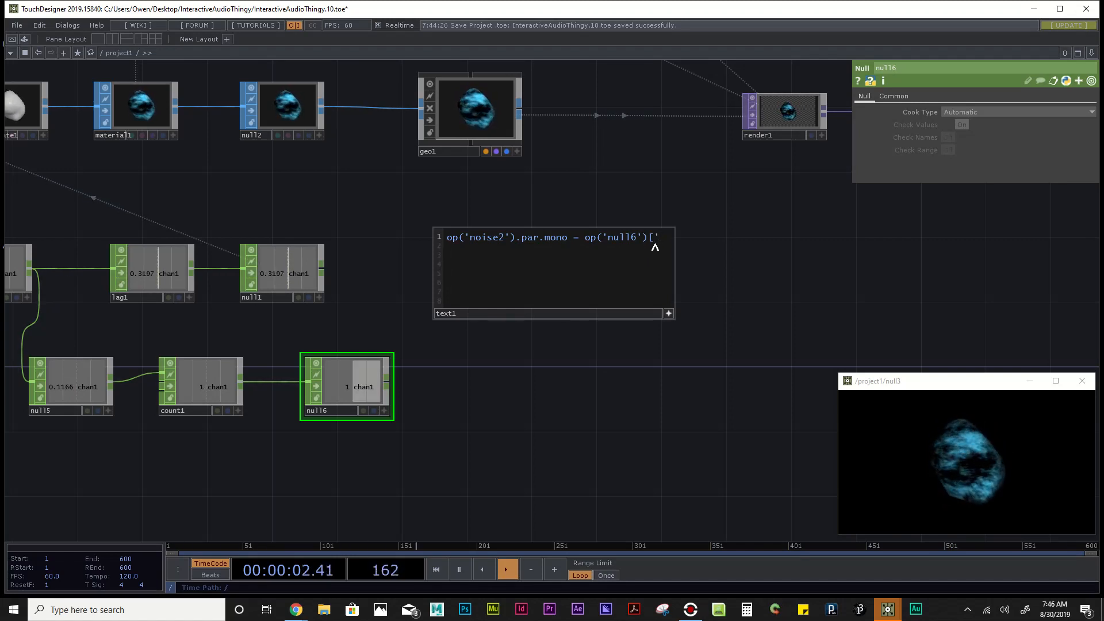
text(han)
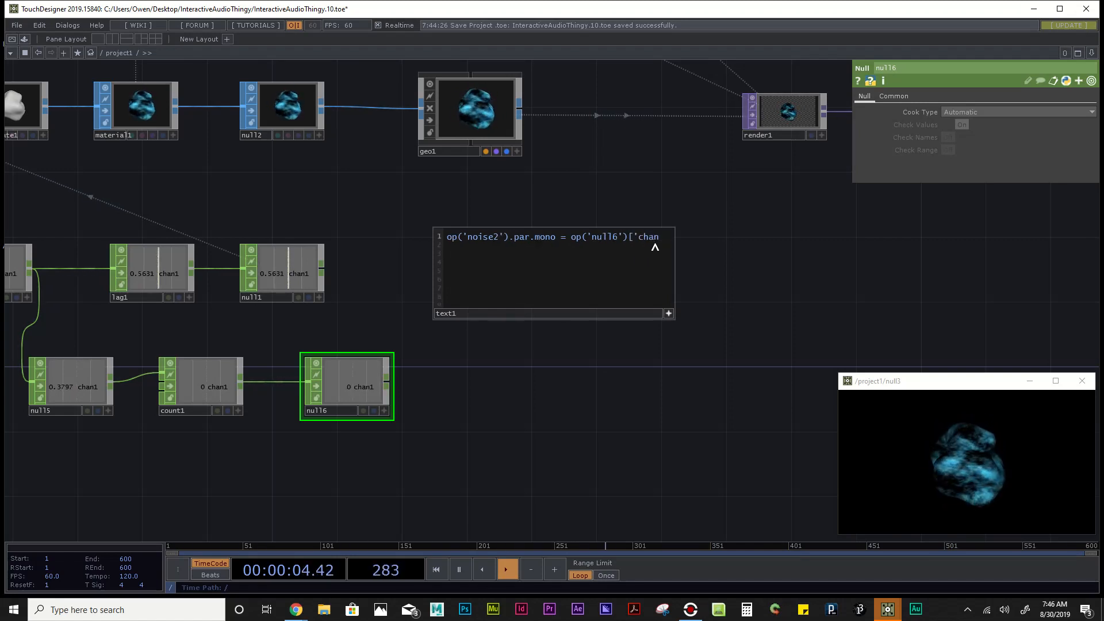
text(1)
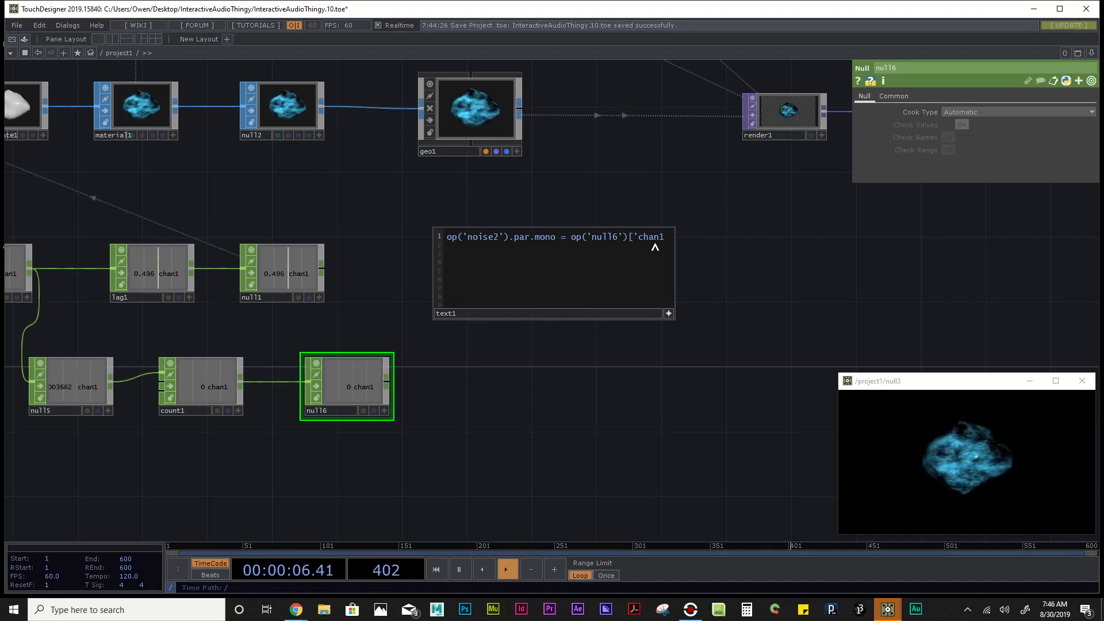
text(')
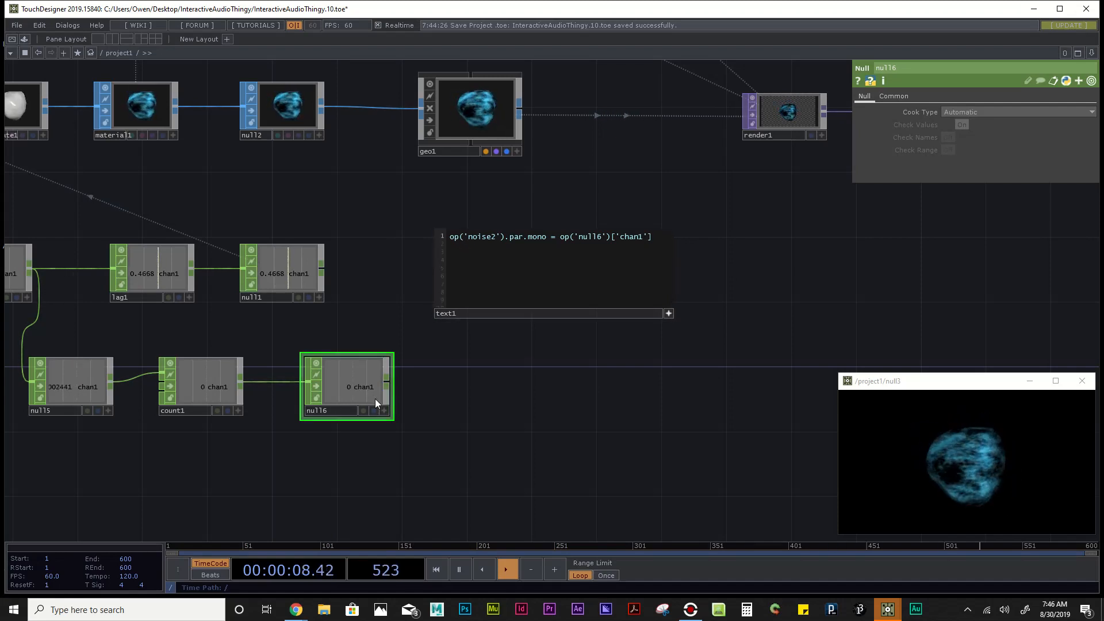
Step: Leave text1's editing mode and run its script repeatedly to test how null6's channel toggles noise2's Monochrome parameter
click(668, 313)
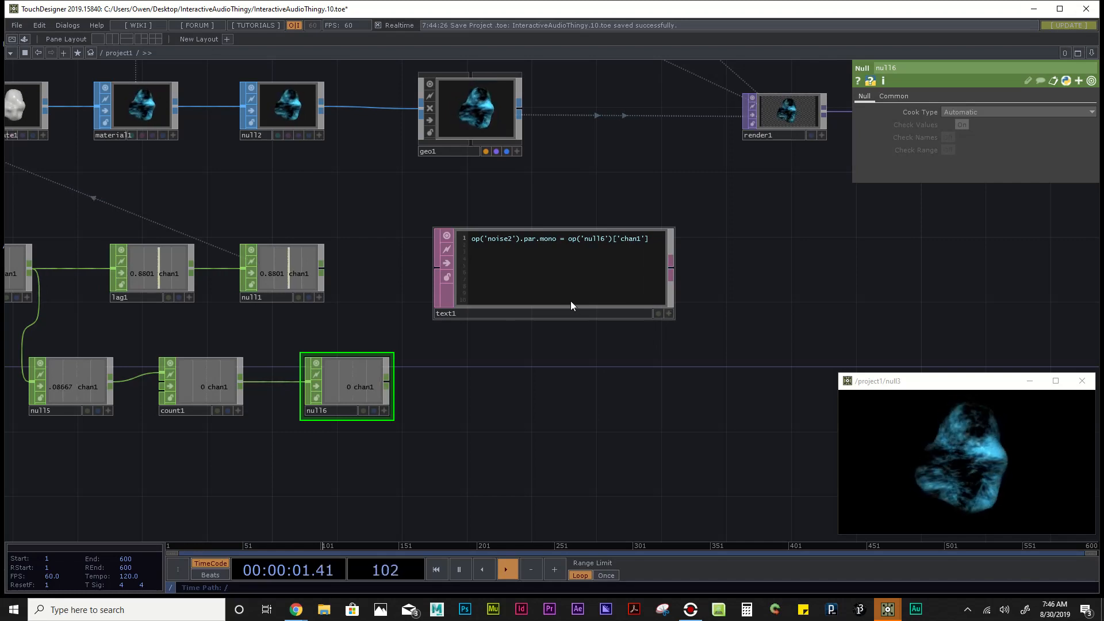
click(667, 315)
click(670, 315)
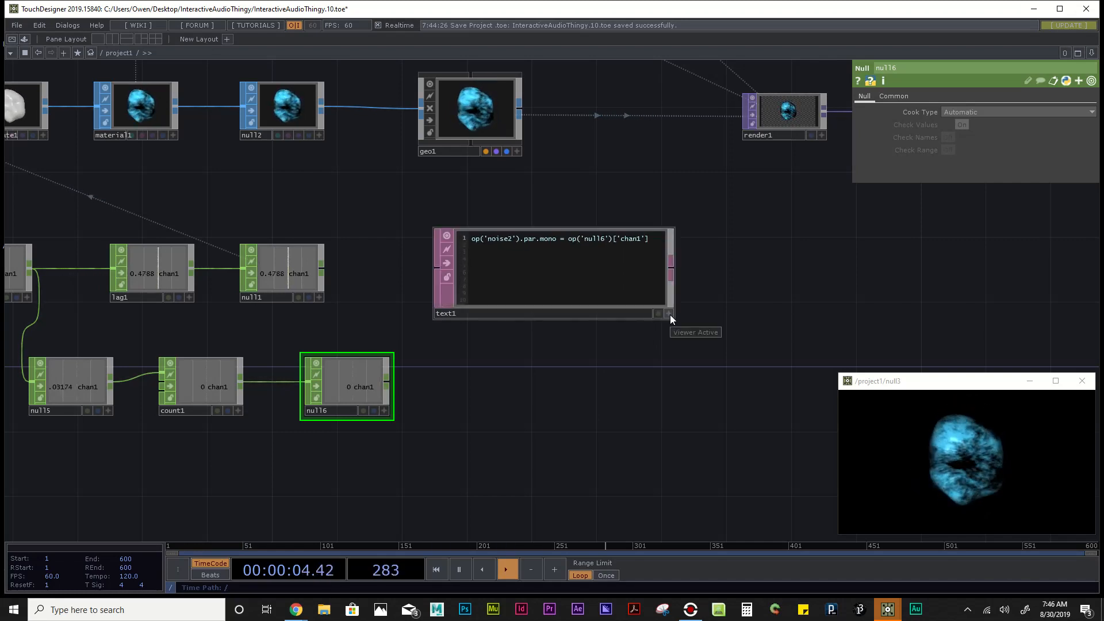
right_click(598, 268)
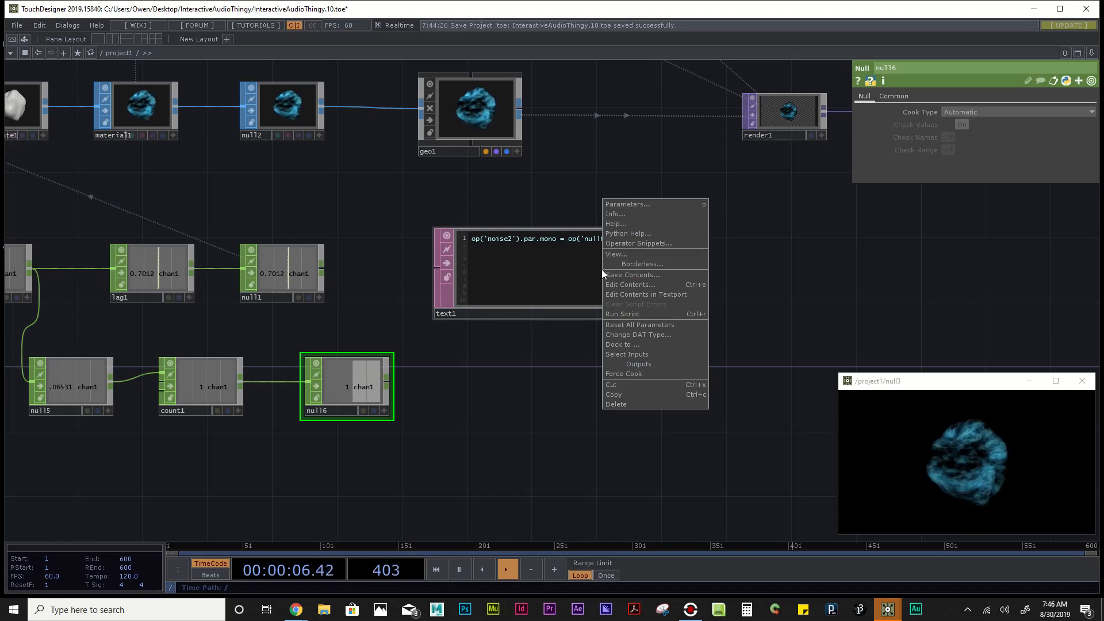
click(634, 315)
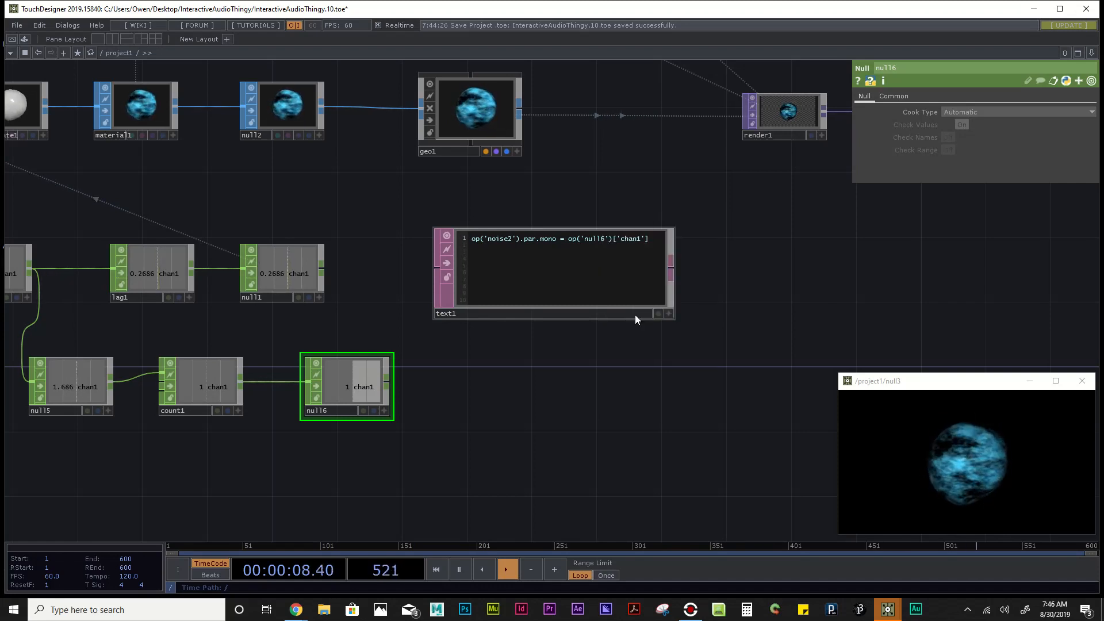
right_click(580, 268)
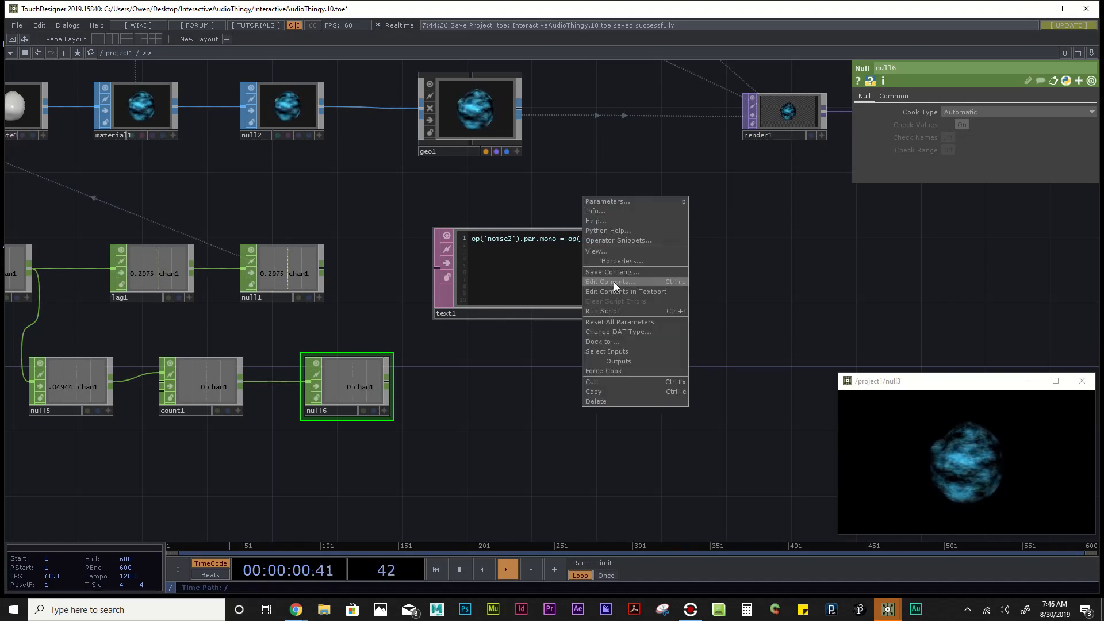
click(624, 310)
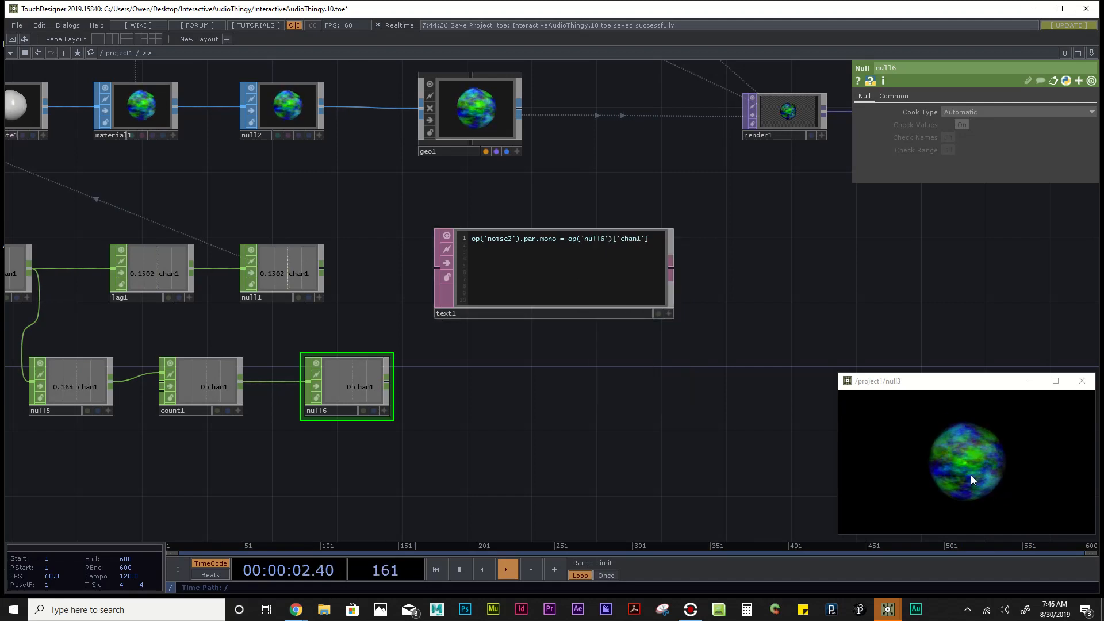
right_click(533, 263)
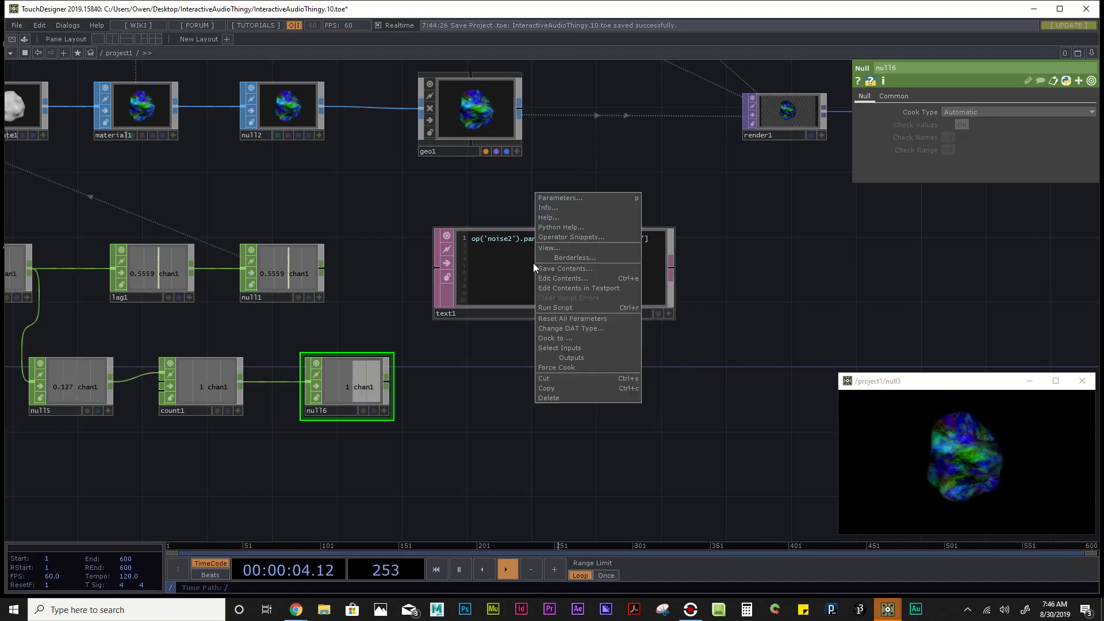
click(582, 309)
right_click(577, 295)
click(600, 340)
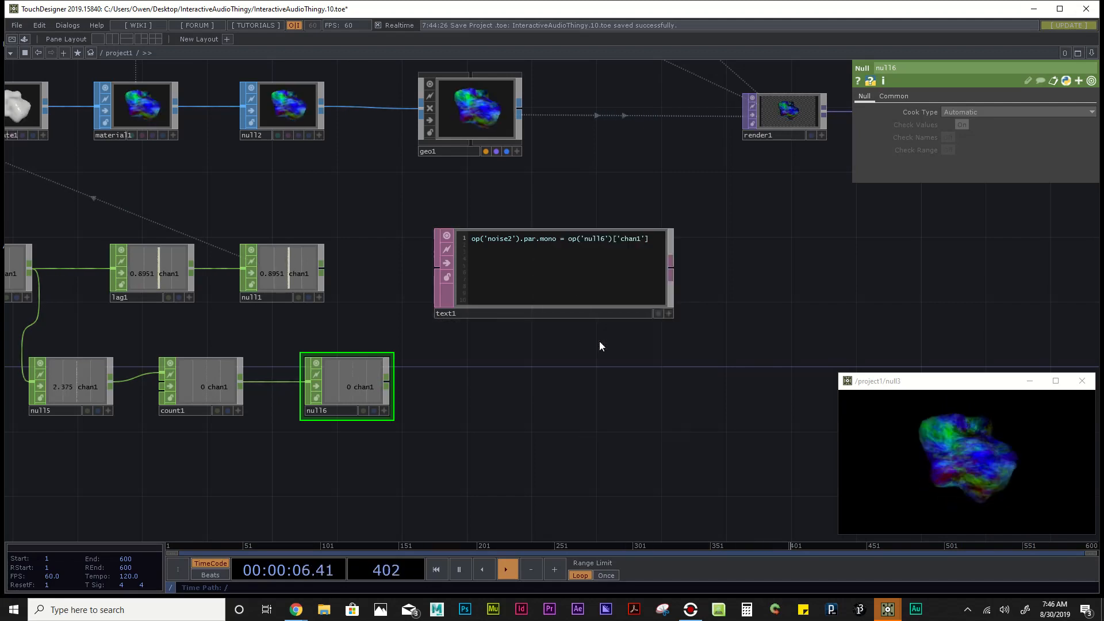
right_click(575, 286)
click(605, 335)
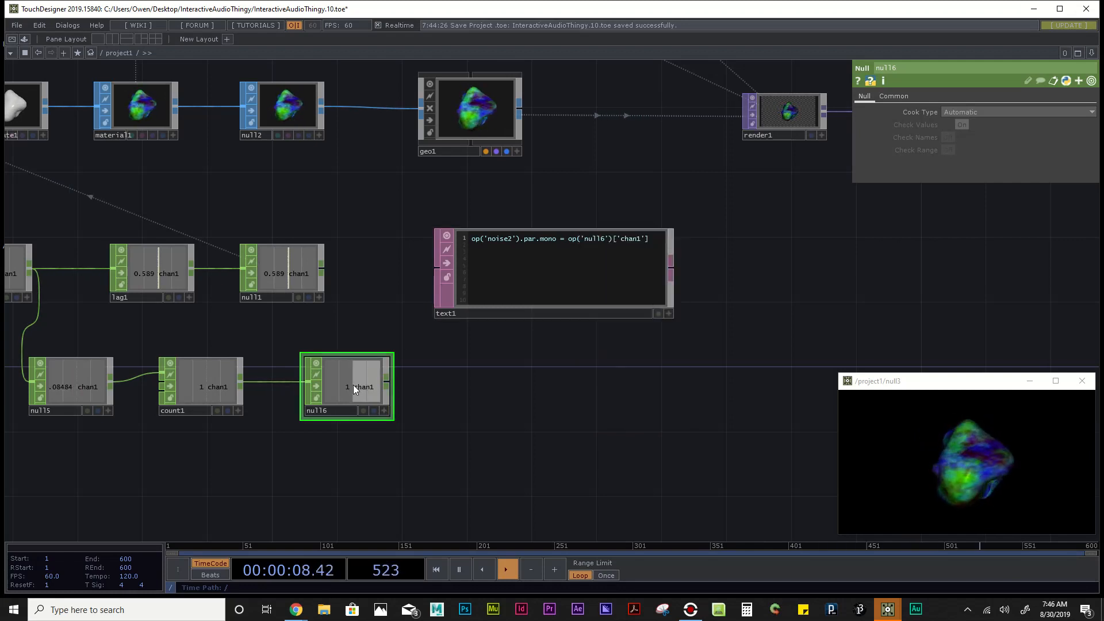
right_click(529, 288)
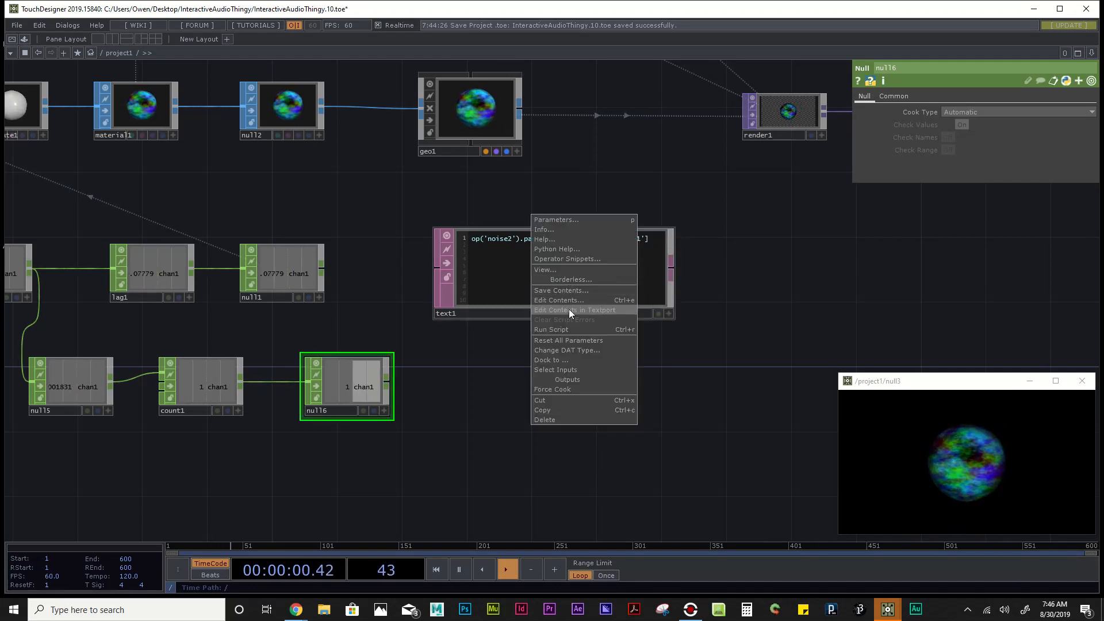
click(571, 327)
Step: Move the text1 DAT slightly farther away from null1 and save the project
scroll(572, 328, up, 2)
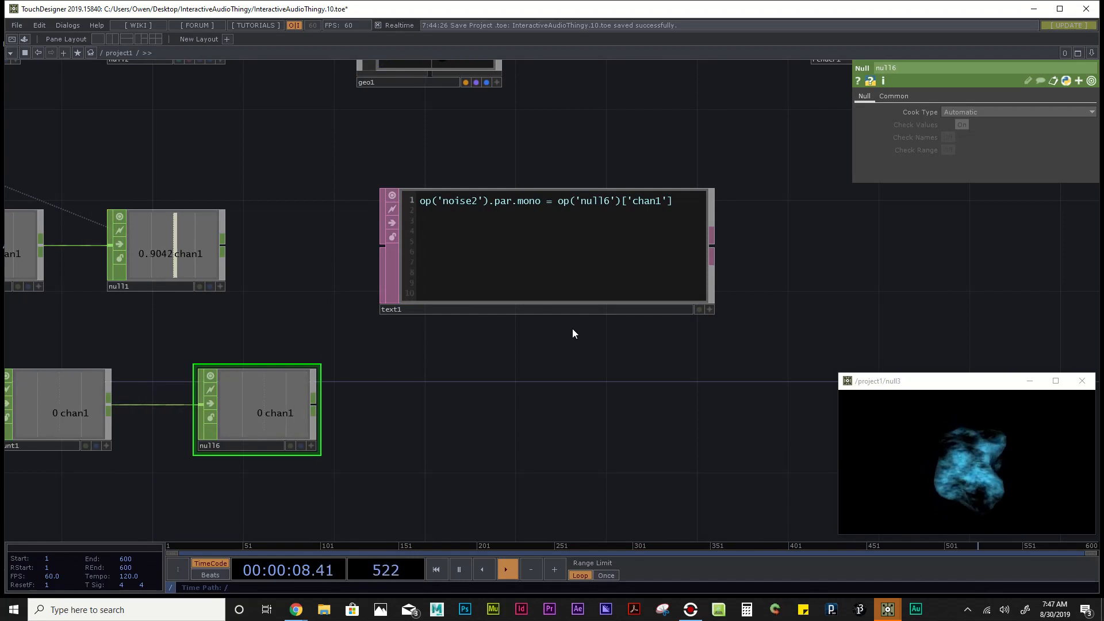
scroll(571, 329, down, 5)
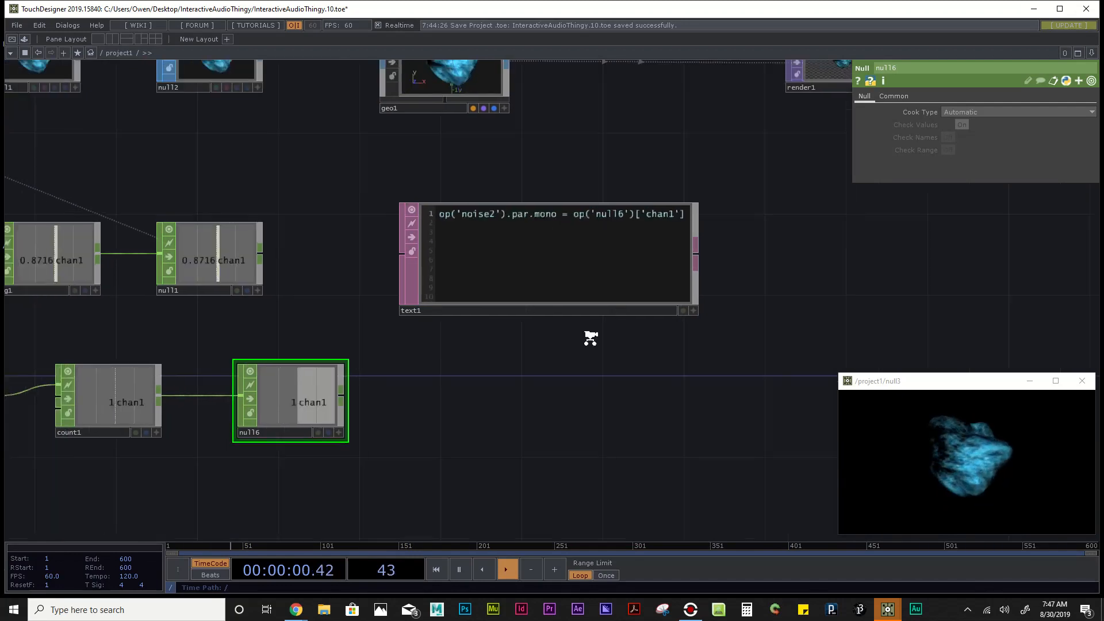
drag(557, 282, 580, 282)
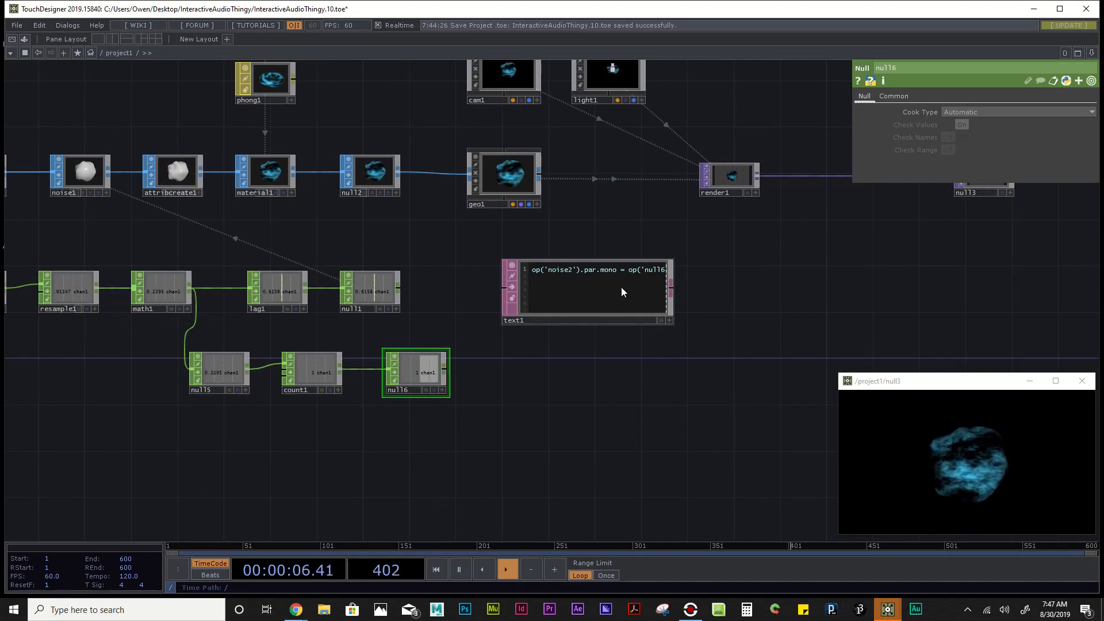
scroll(426, 369, up, 3)
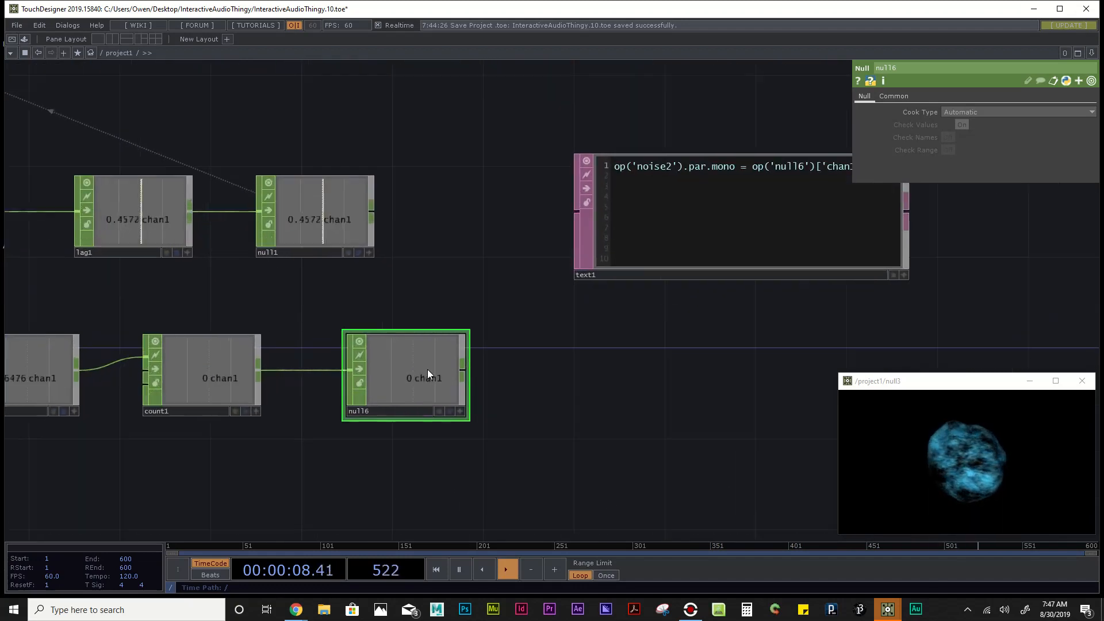
scroll(426, 372, down, 1)
drag(681, 446, 599, 396)
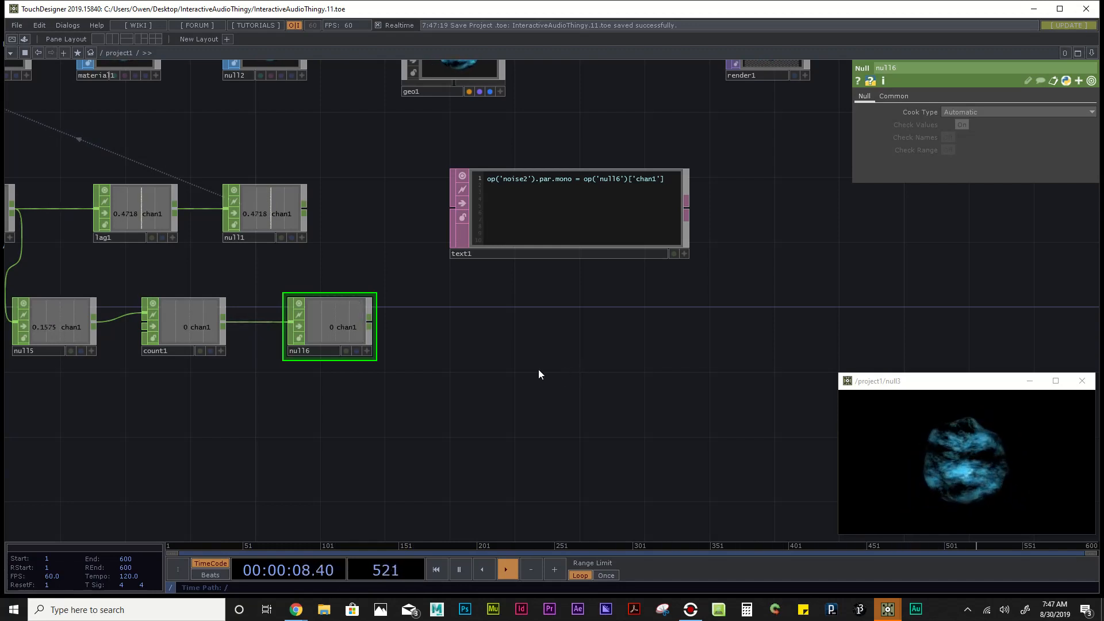
Step: Add a CHOP Execute DAT below text1 and place it beside null6
key(Tab)
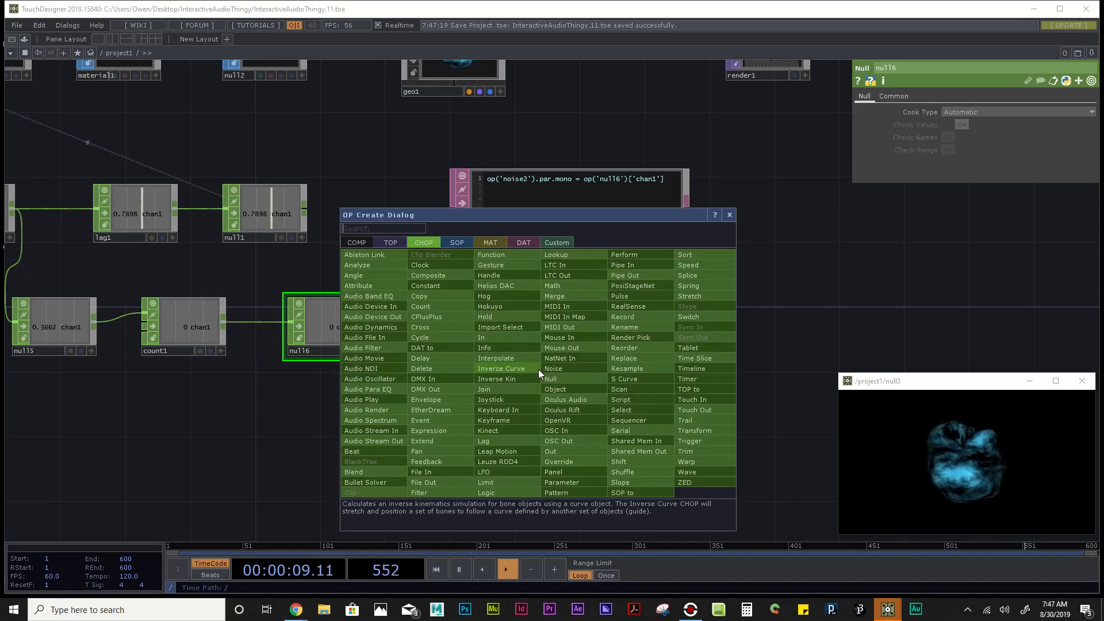
click(525, 243)
drag(550, 214, 640, 195)
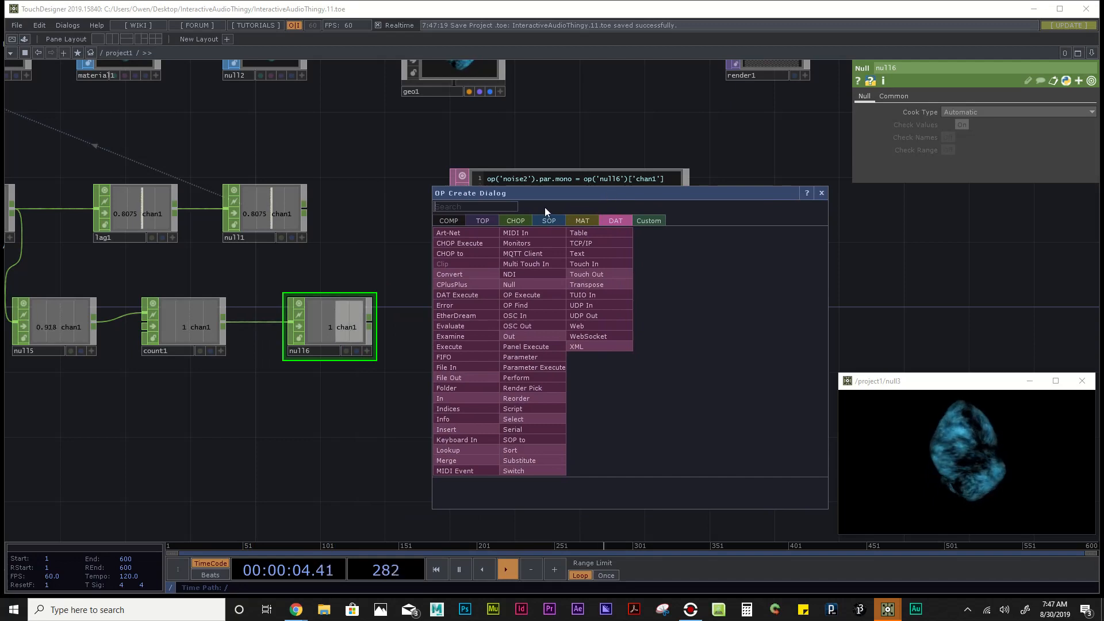
click(488, 206)
text(chop)
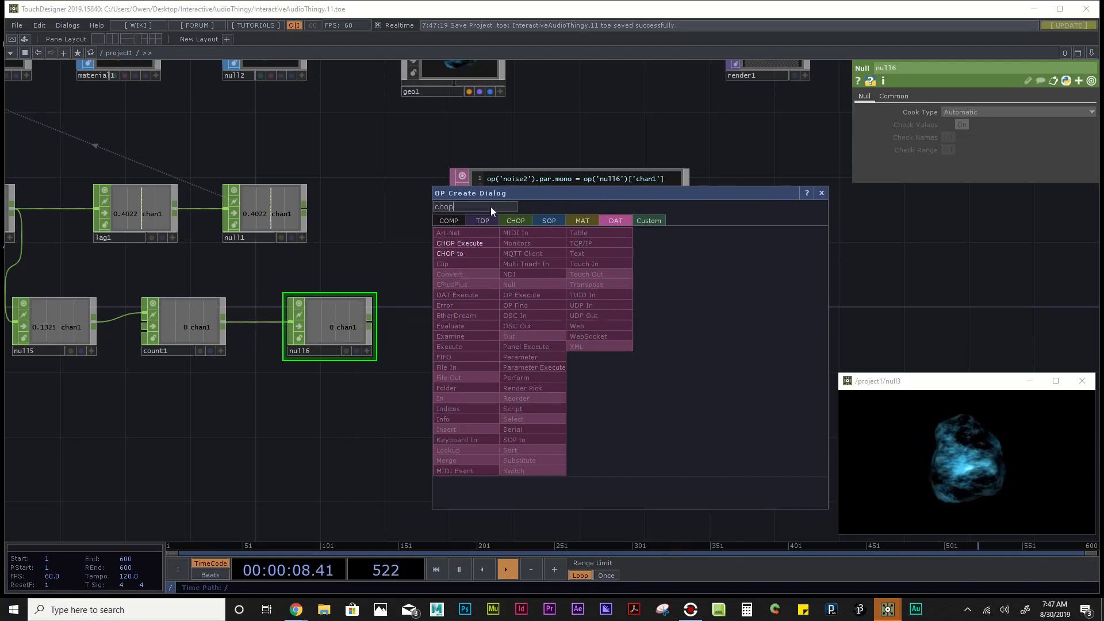
click(464, 244)
click(519, 404)
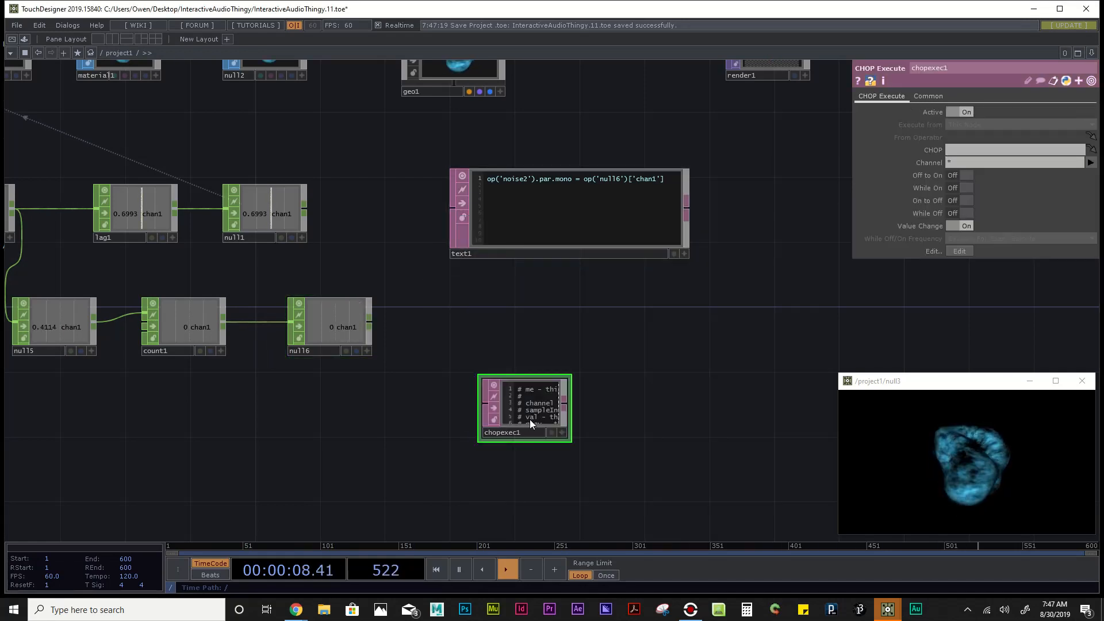
scroll(529, 419, up, 2)
scroll(534, 419, down, 2)
drag(536, 420, 520, 354)
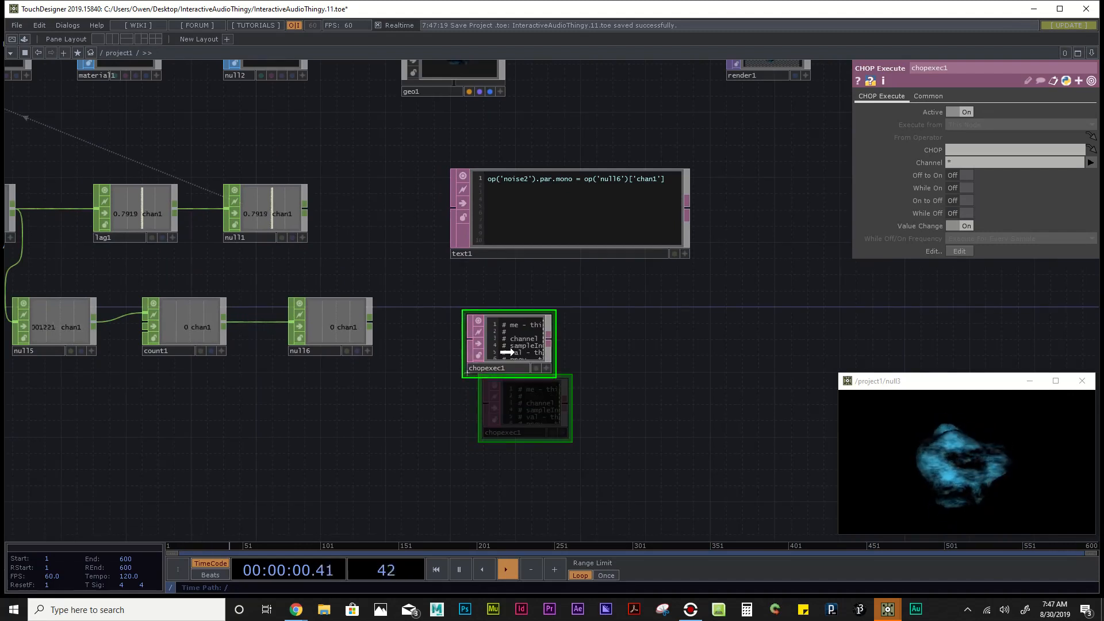
Step: Reference null6 as the CHOP that the chopexec1 DAT monitors
click(322, 324)
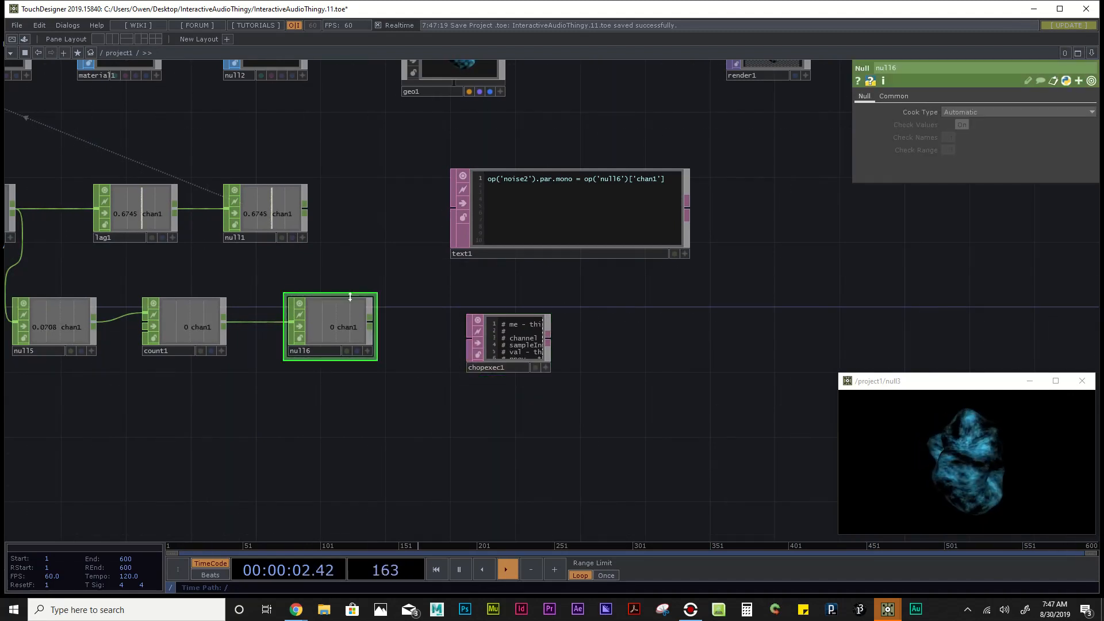
click(529, 347)
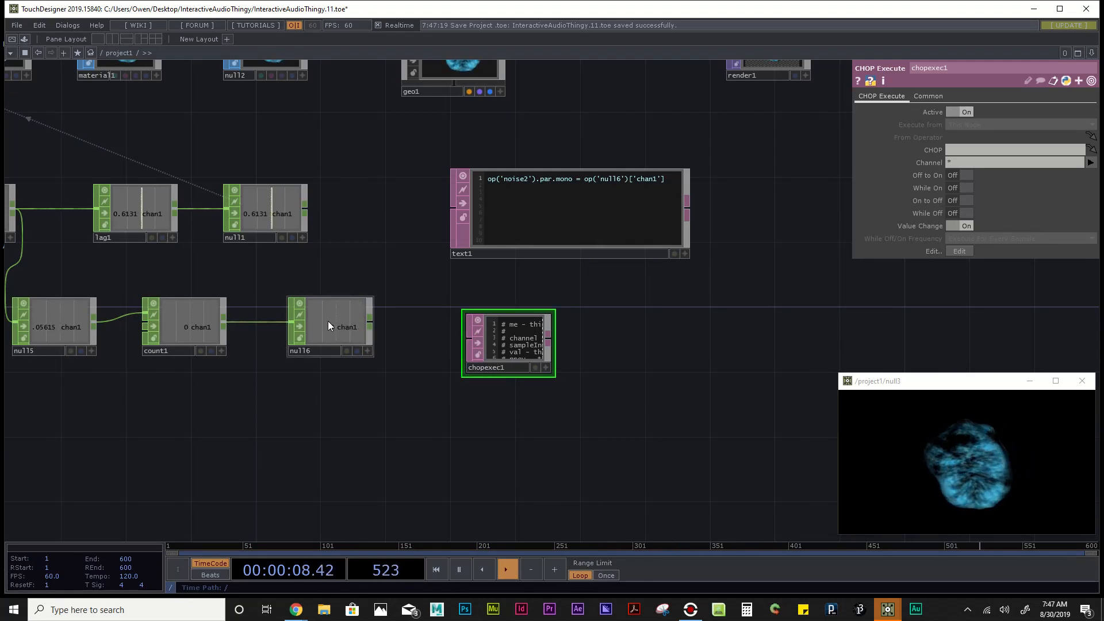
drag(329, 321, 509, 334)
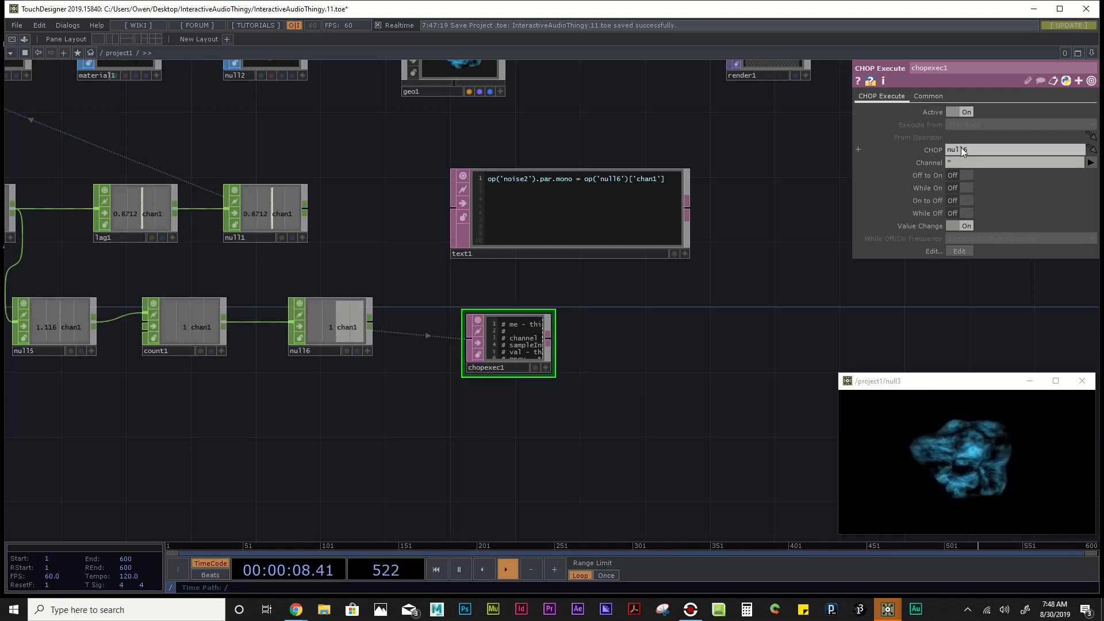
key(ctrl+z)
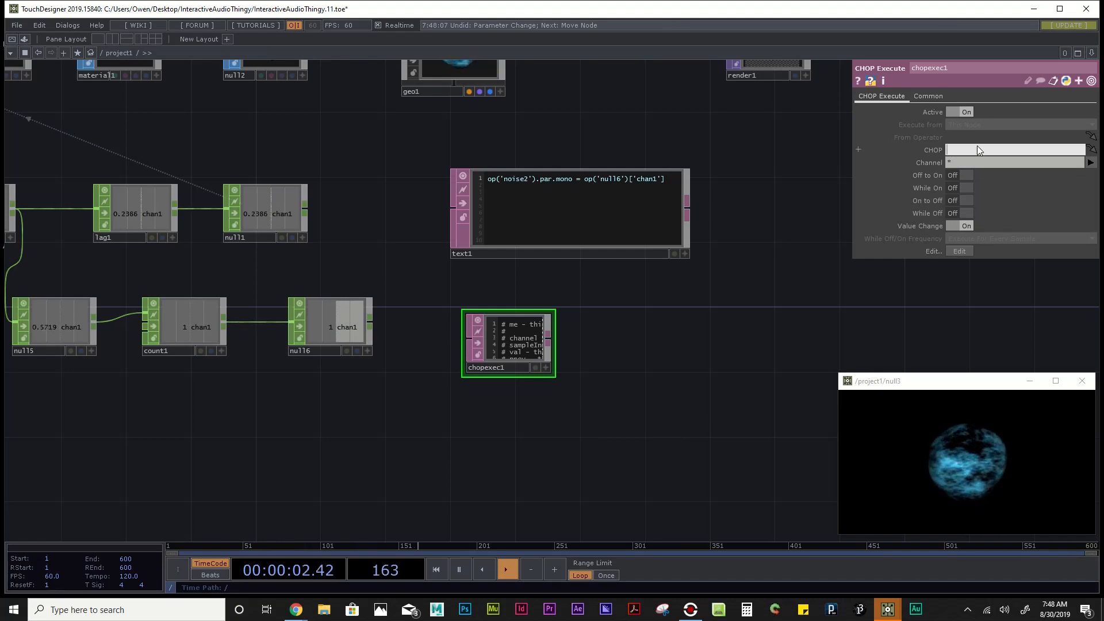
drag(335, 321, 511, 344)
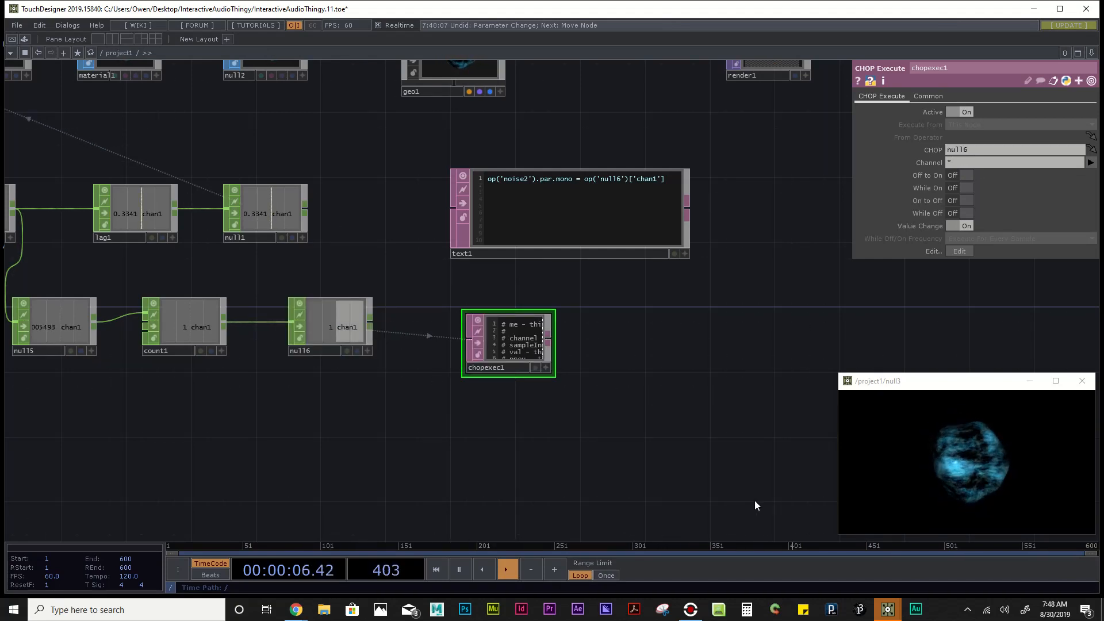
drag(326, 333, 984, 153)
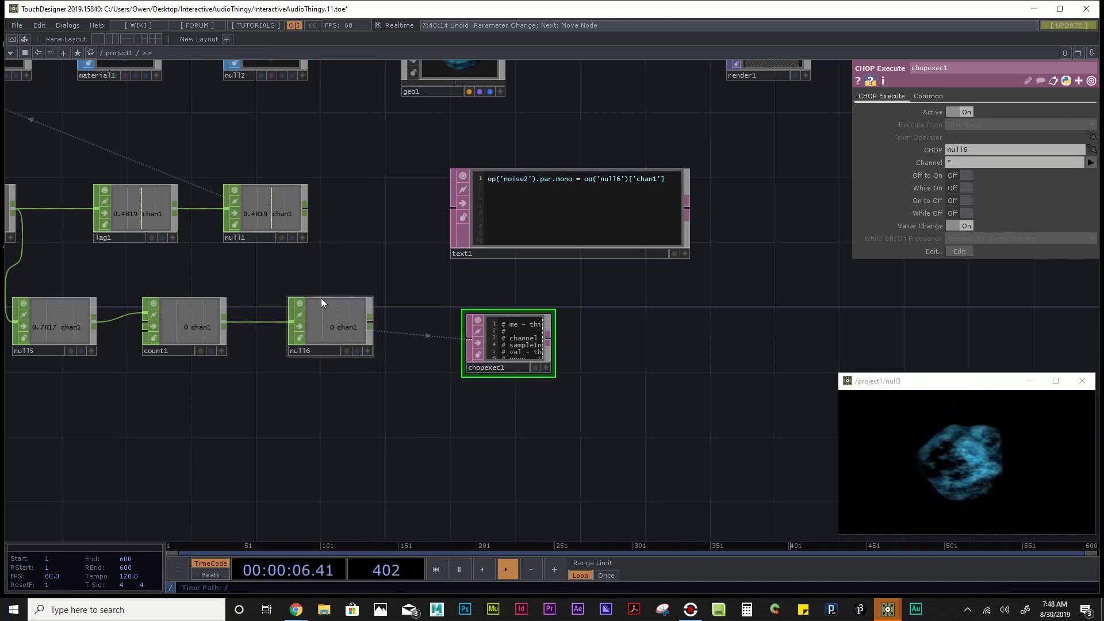
Step: Move the chopexec1 DAT closer to null6 and line it up with the counting branch
scroll(344, 333, up, 5)
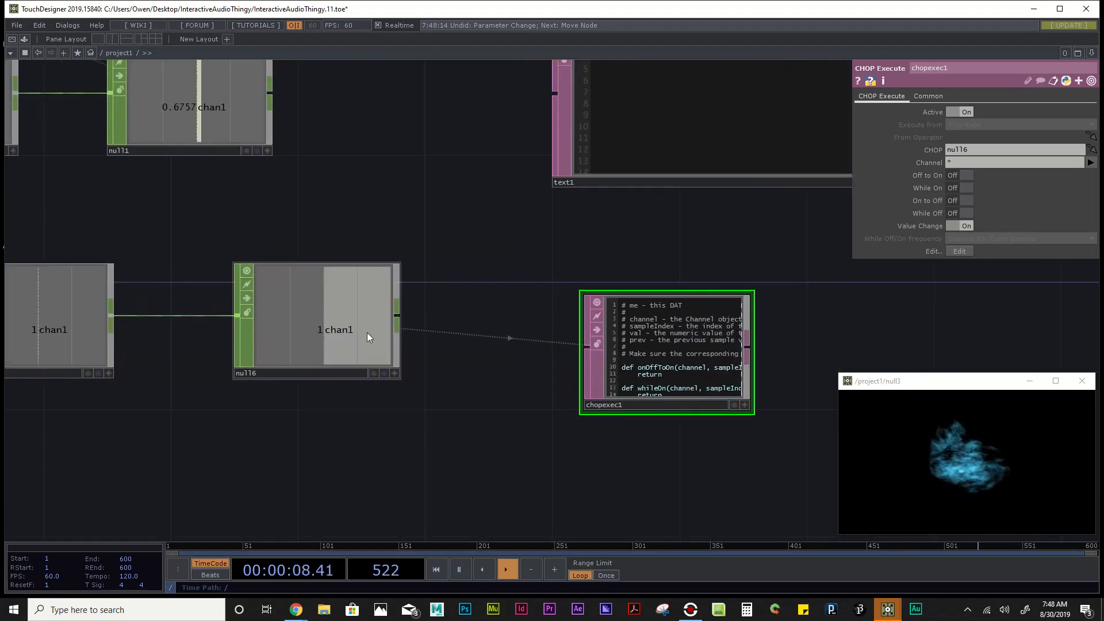
drag(669, 396, 583, 358)
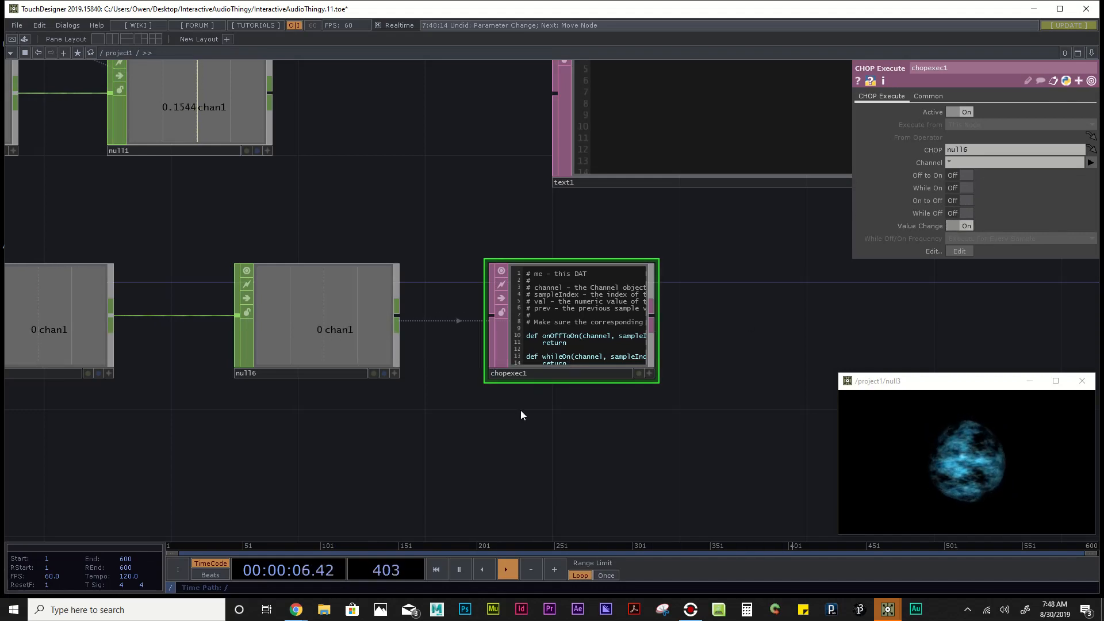
scroll(521, 411, down, 2)
scroll(670, 340, up, 1)
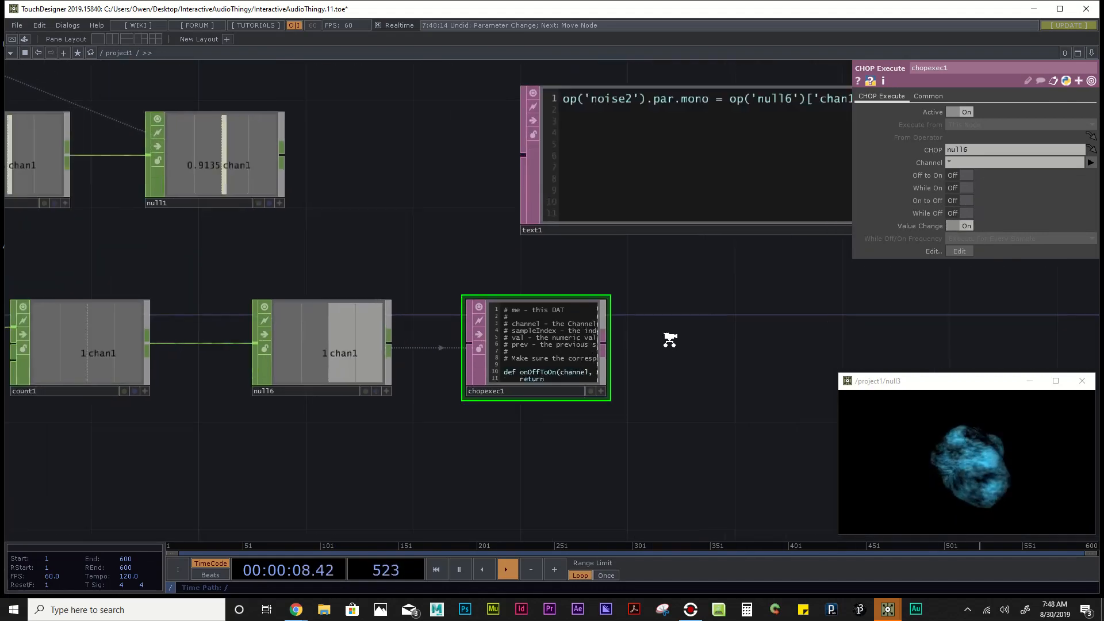
Step: Delete the header comments and all callbacks above onValueChange in the chopexec1 script
scroll(669, 340, up, 4)
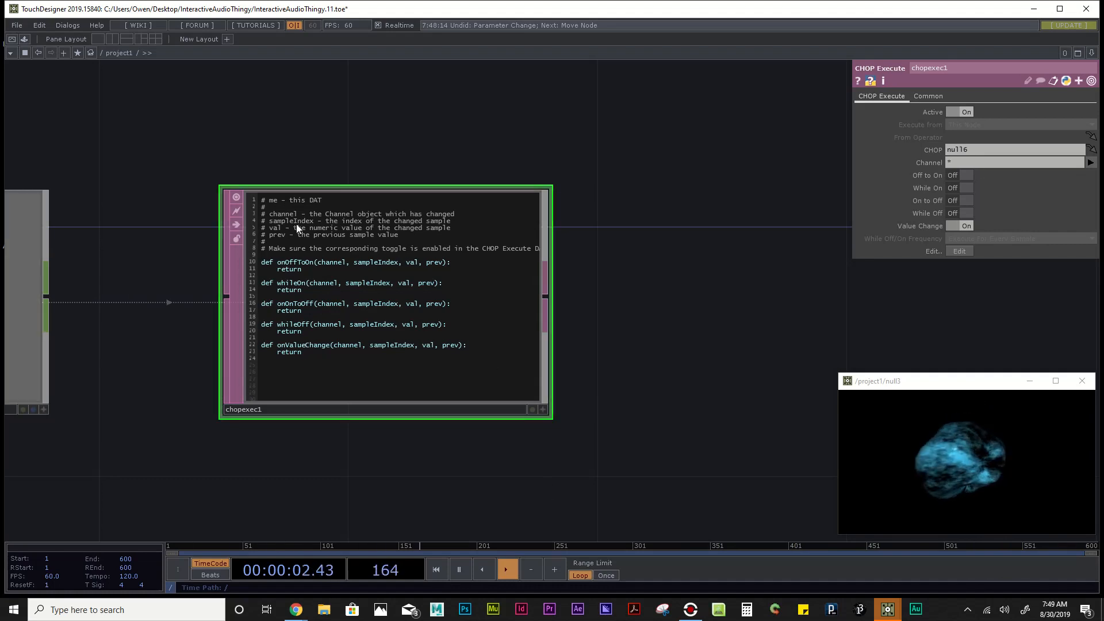
scroll(549, 423, up, 3)
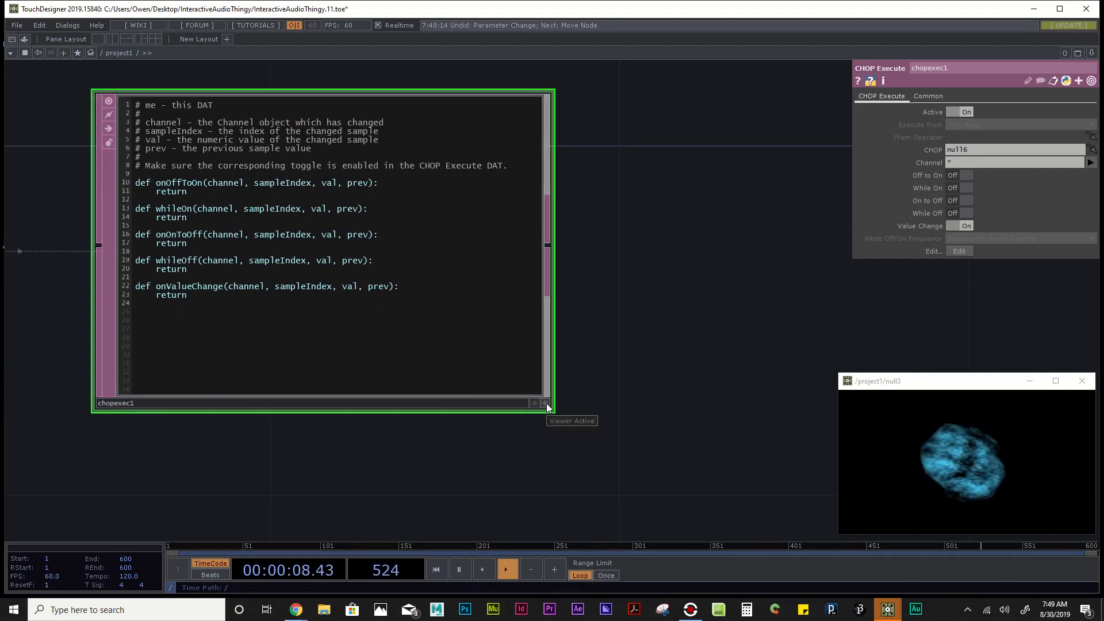
click(546, 403)
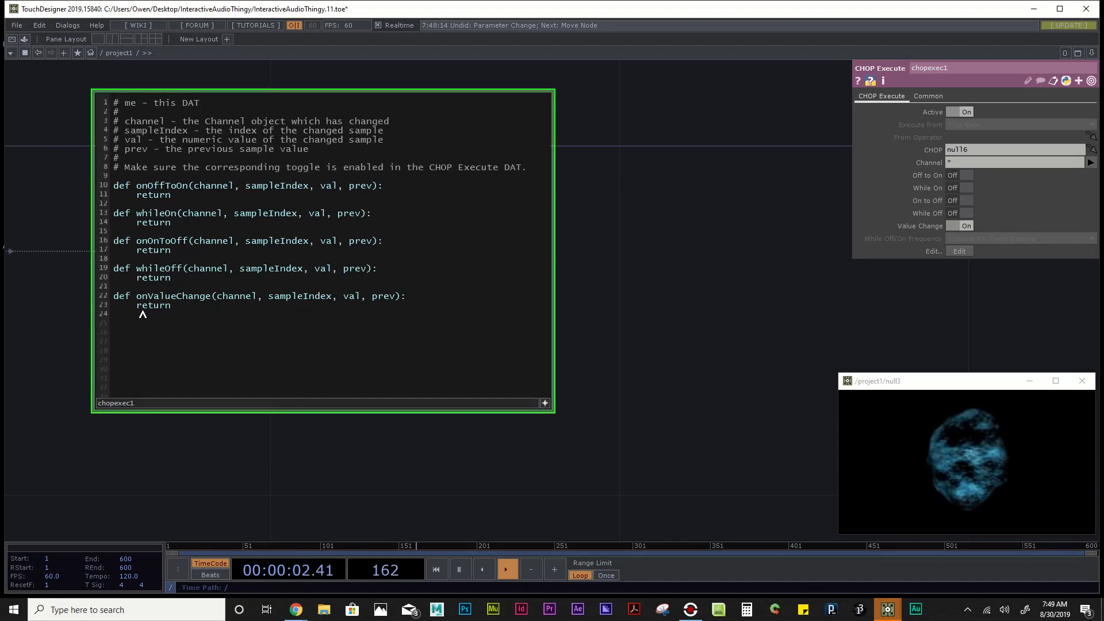
drag(172, 278, 113, 240)
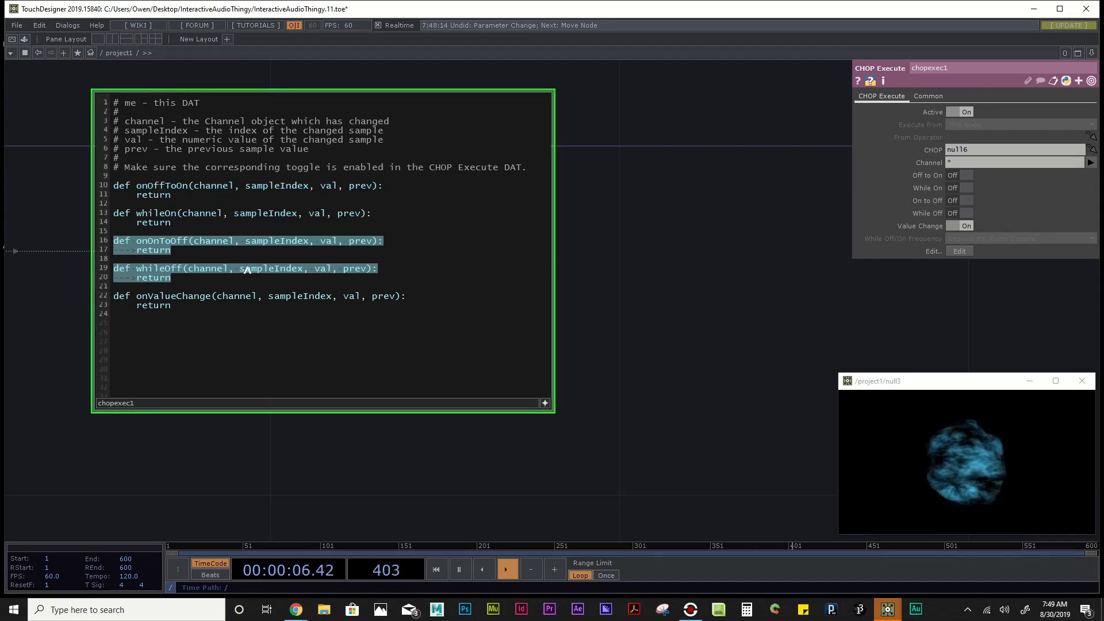
drag(172, 279, 65, 67)
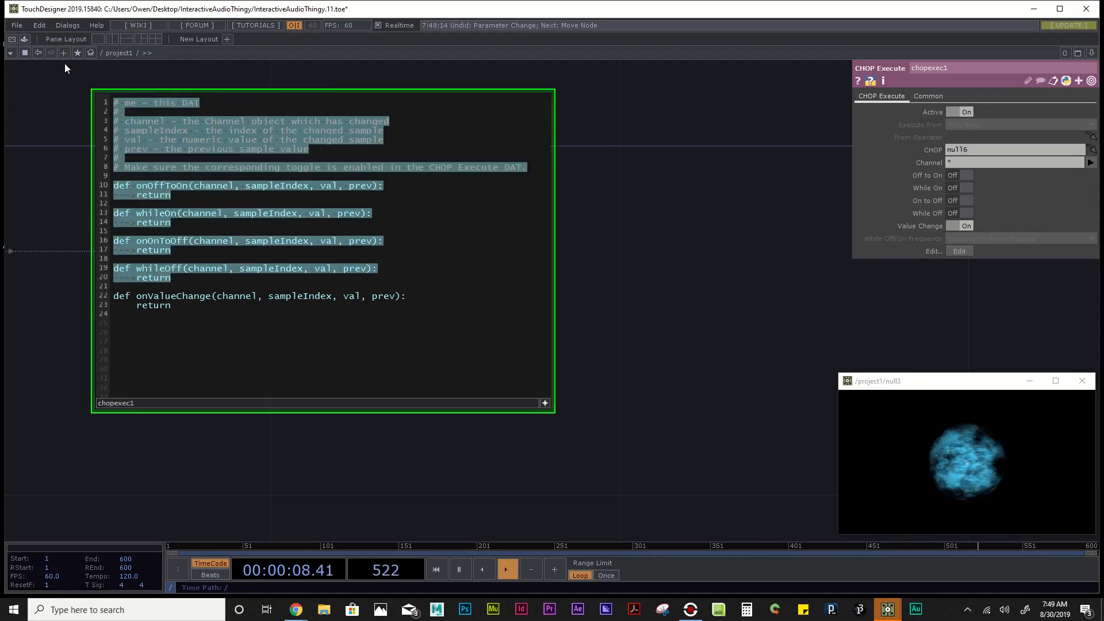
key(BackSpace)
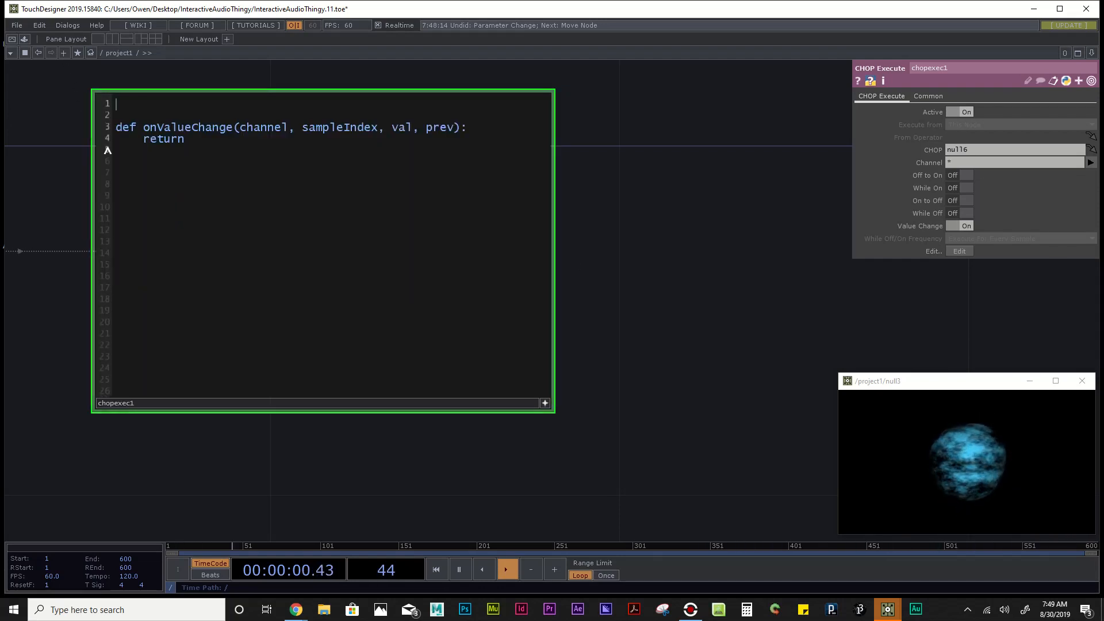
Step: Copy the line op('noise2').par.mono = op('null6')['chan1'] from the text1 DAT
ctrl+scroll(295, 111, up, 2)
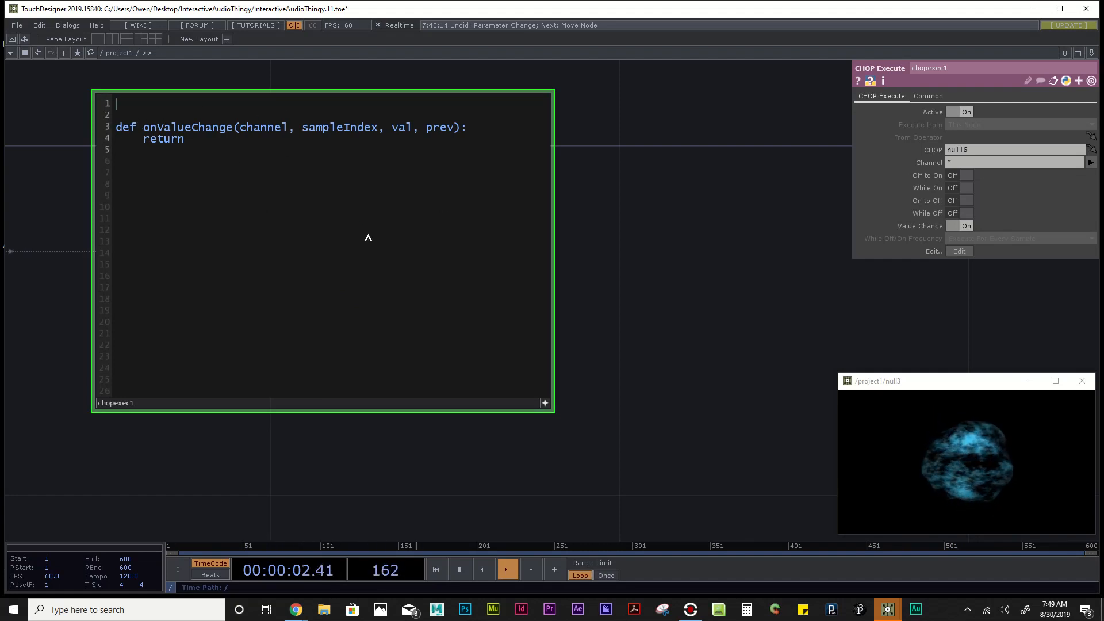
scroll(610, 285, down, 2)
scroll(609, 285, down, 3)
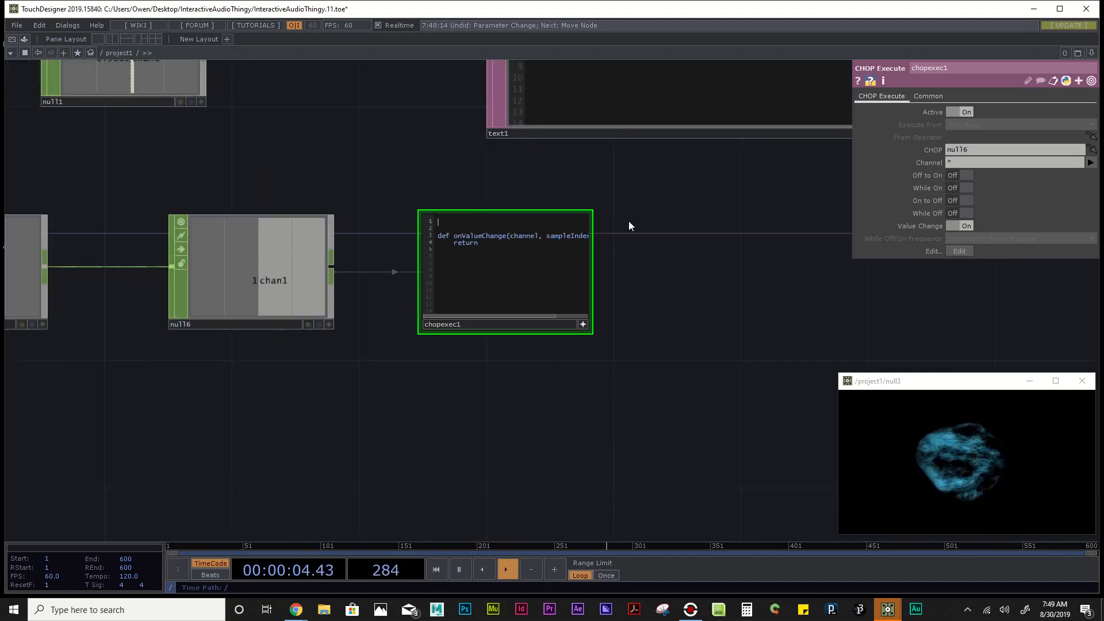
drag(601, 249, 535, 345)
scroll(549, 378, up, 3)
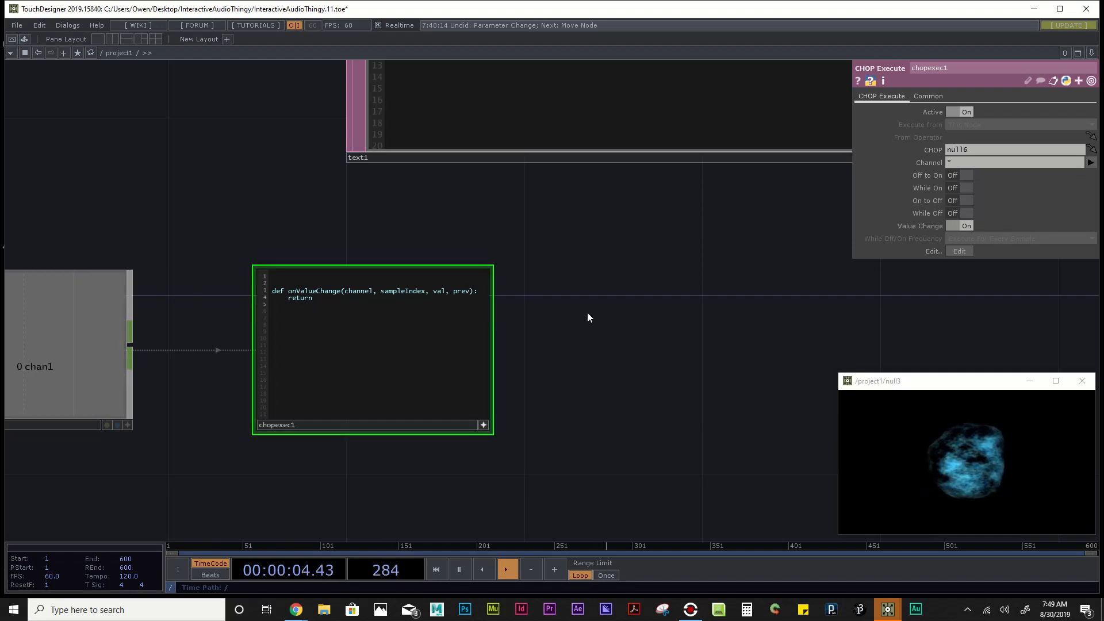
scroll(588, 312, down, 5)
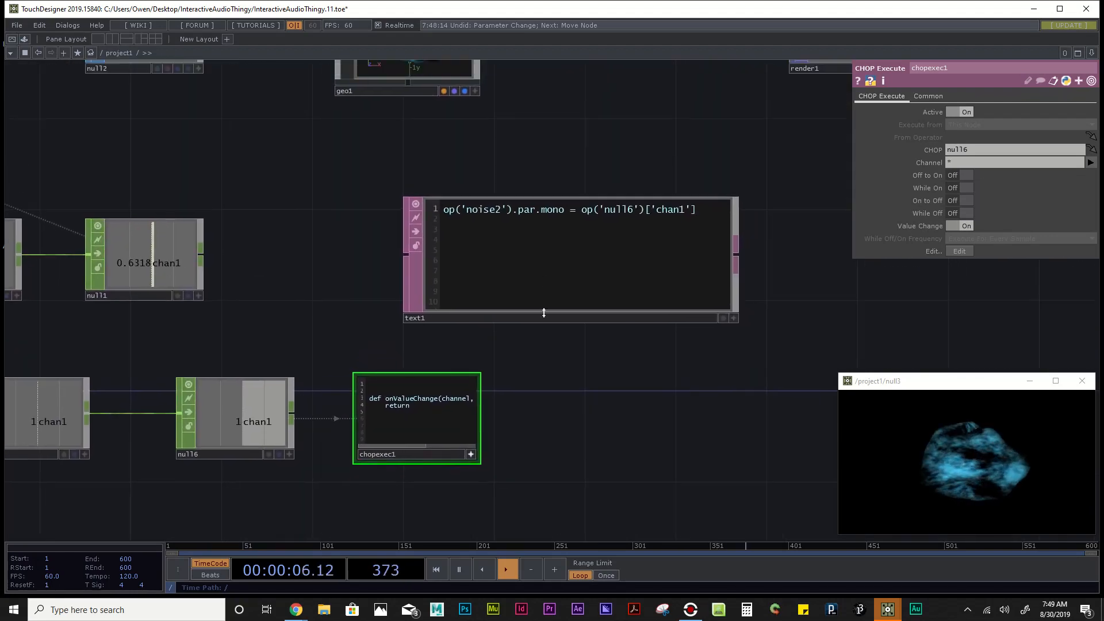
click(542, 226)
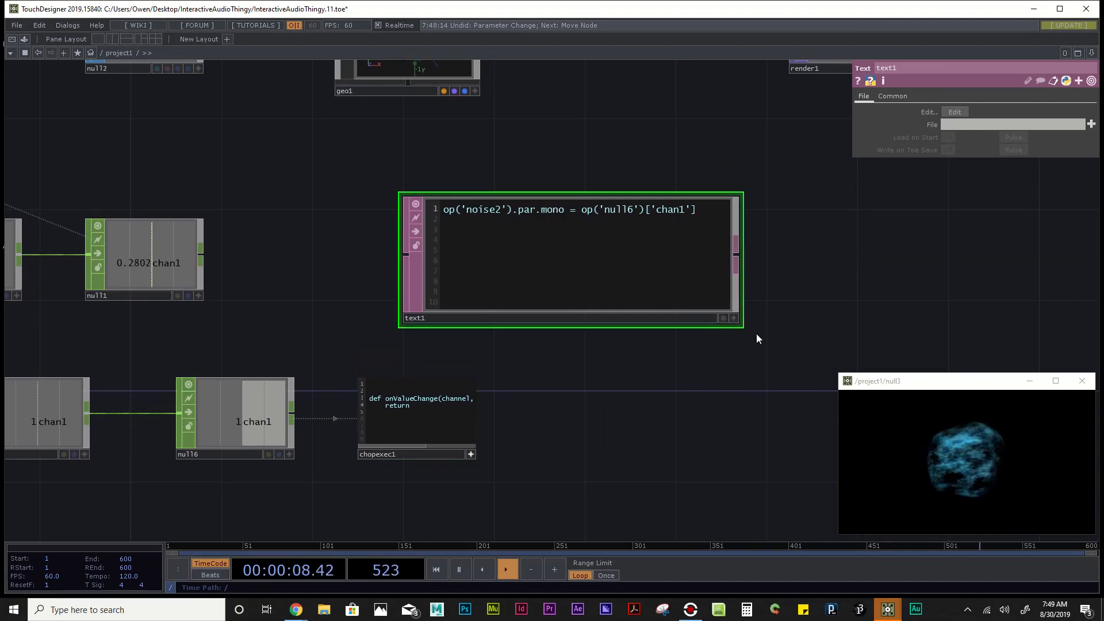
click(736, 318)
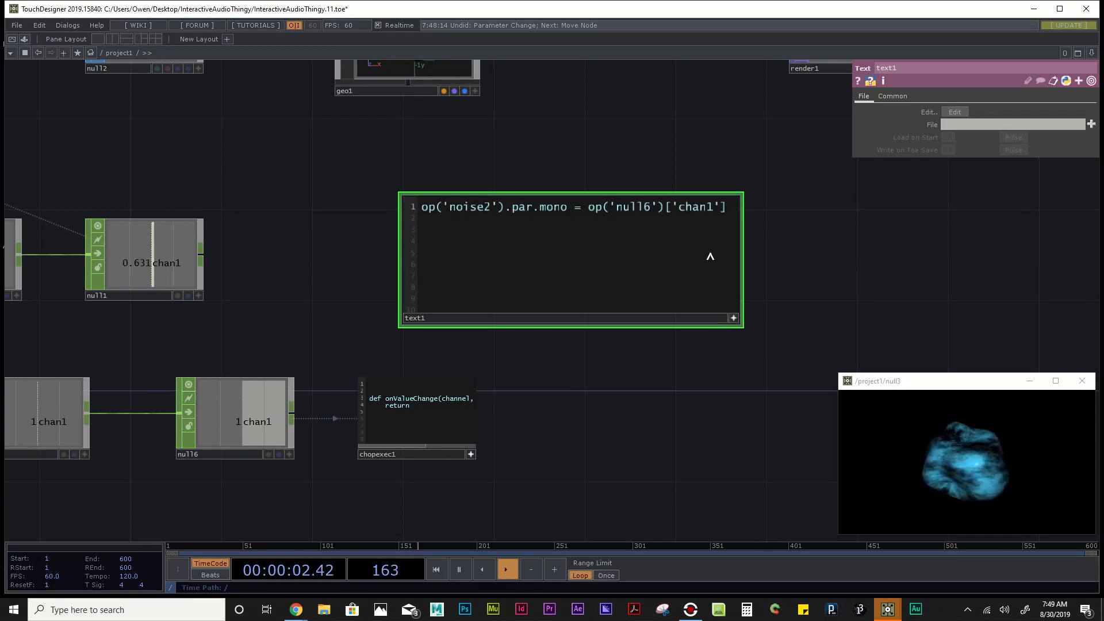
drag(734, 213, 396, 207)
key(ctrl+c)
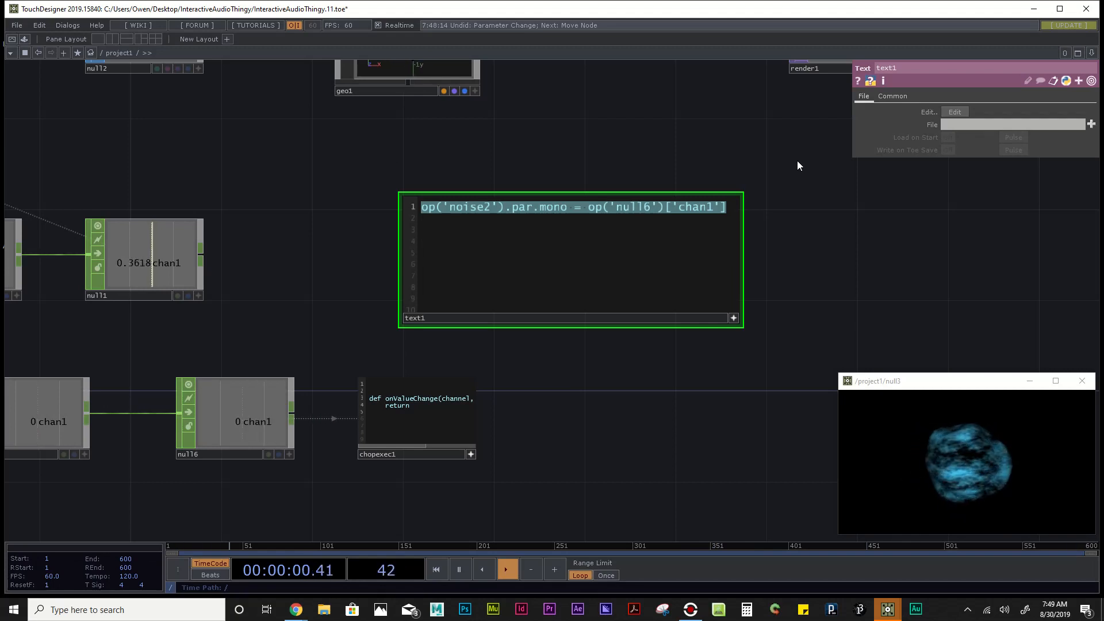
Step: Paste the copied noise2 line into chopexec1's onValueChange callback, on its own line above return
drag(636, 382, 708, 328)
scroll(566, 377, up, 5)
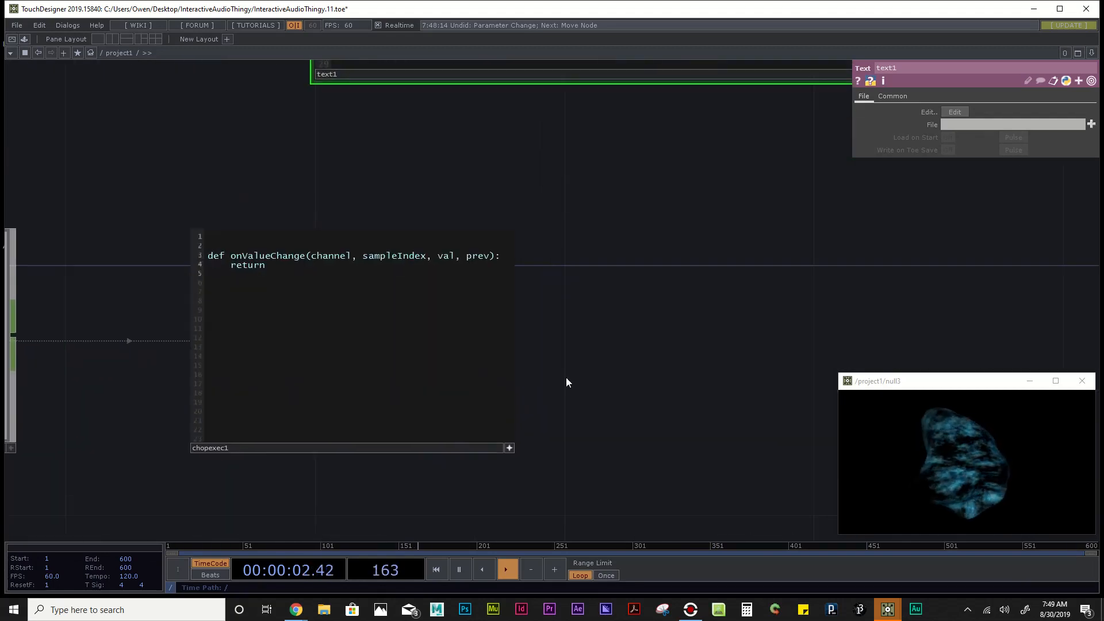
drag(567, 377, 712, 301)
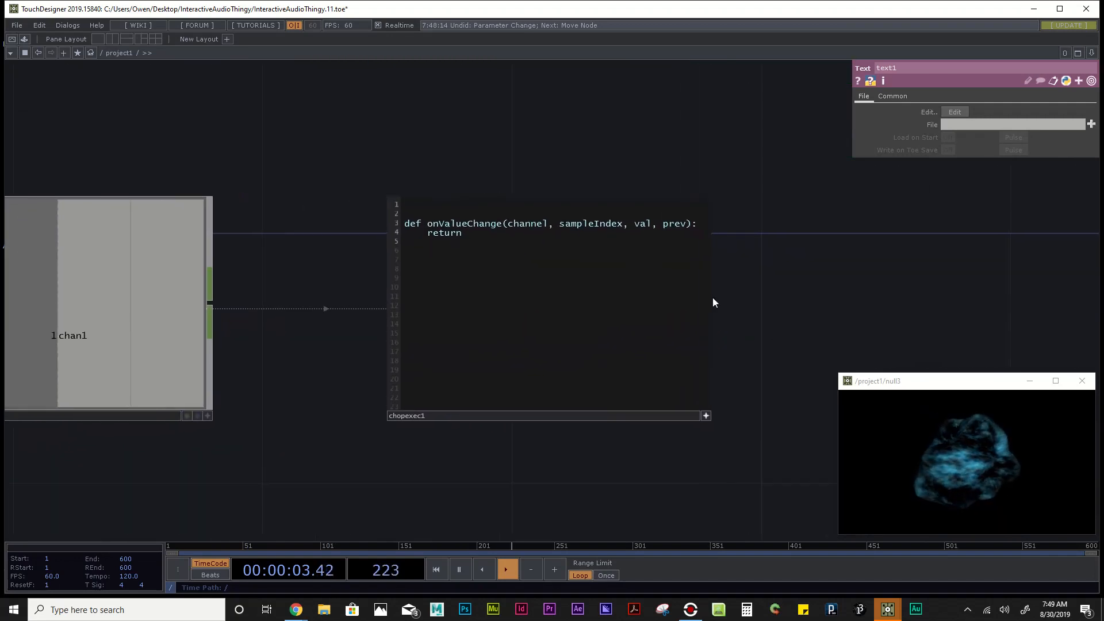
click(429, 233)
key(Return)
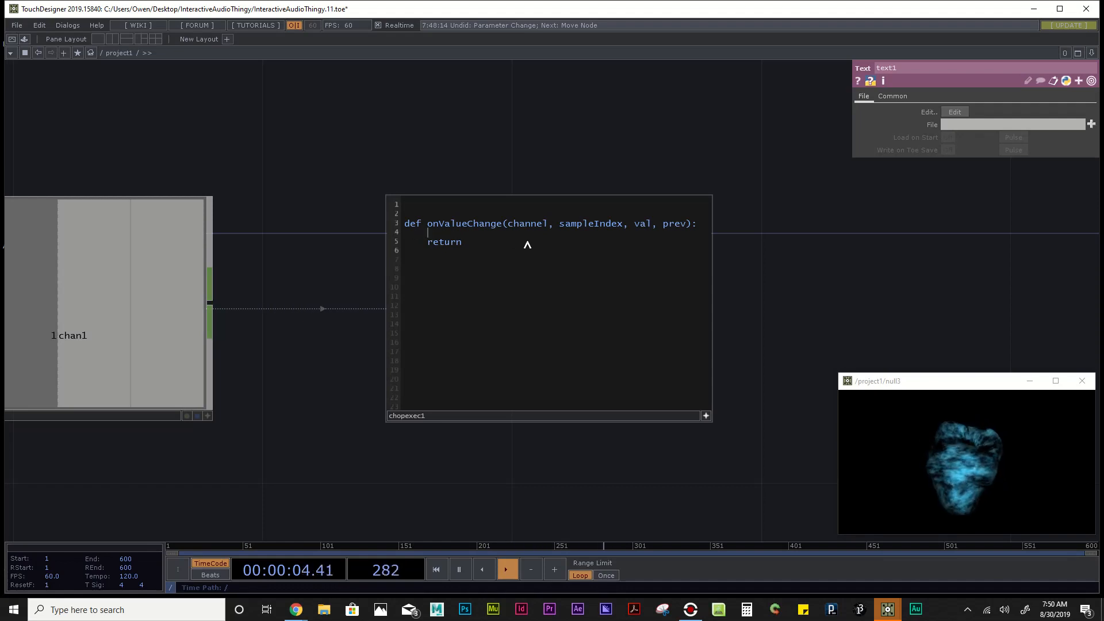
key(ctrl+v)
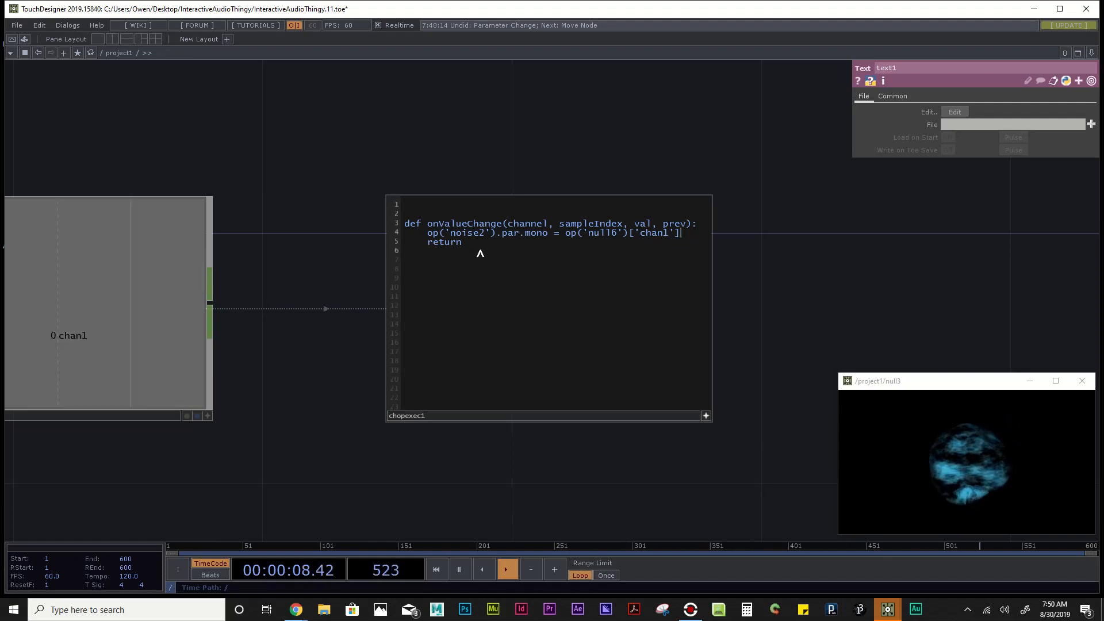
Step: Remove the indentation of the pasted noise2 line and indent it again with a tab, level with return
key(BackSpace)
key(BackSpace)
key(BackSpace)
key(BackSpace)
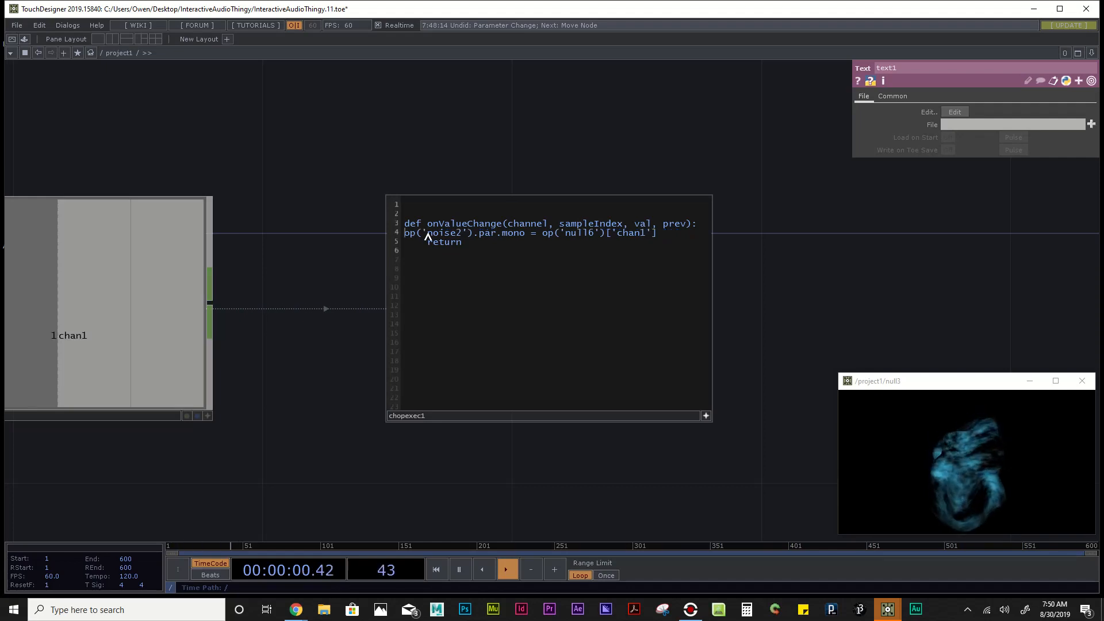
key(Tab)
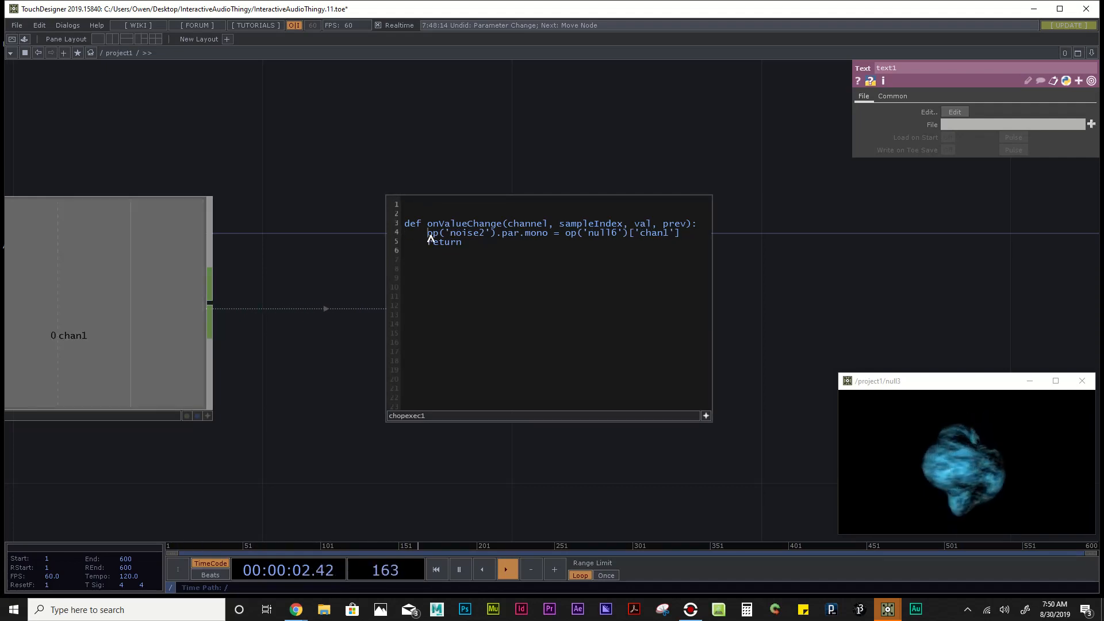
scroll(434, 246, down, 3)
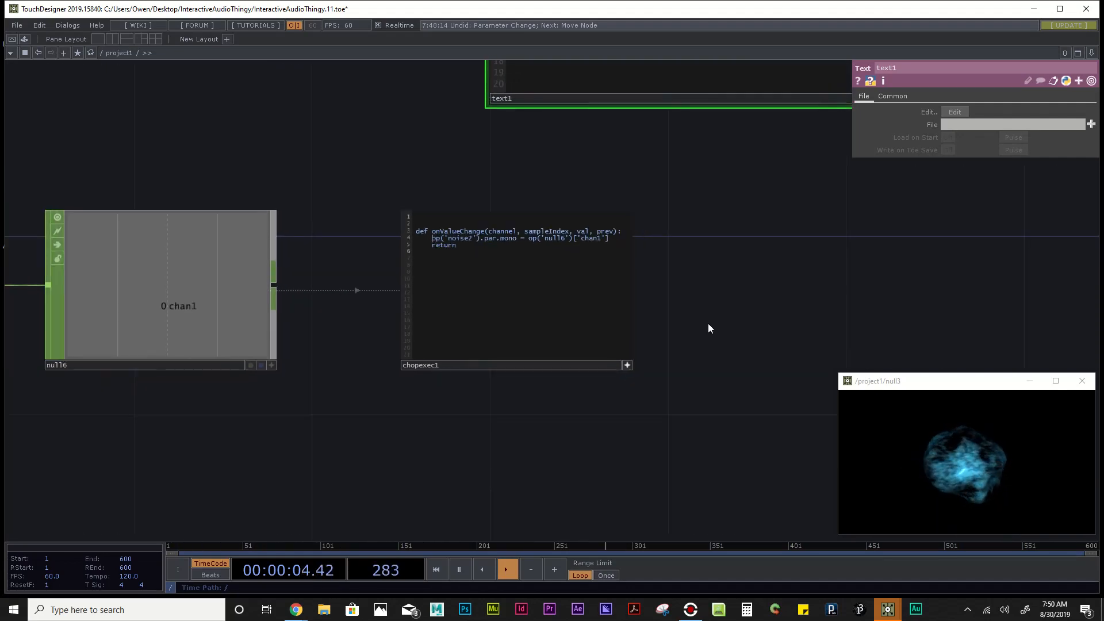
Step: Stop editing the chopexec1 script and enlarge the floating null3 output window
drag(567, 365, 627, 366)
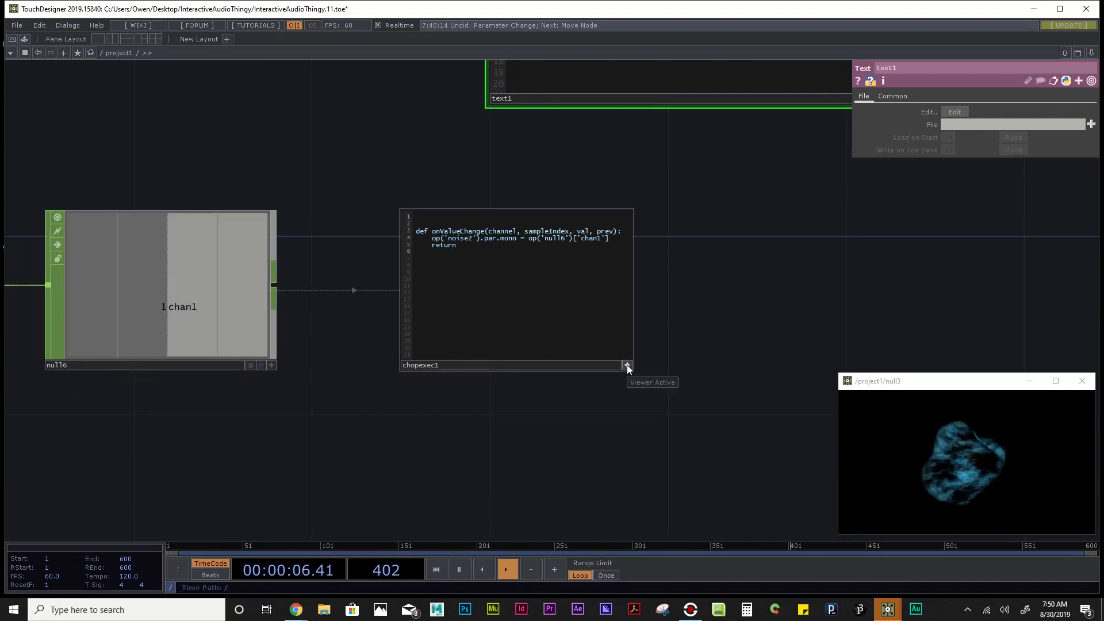
click(626, 365)
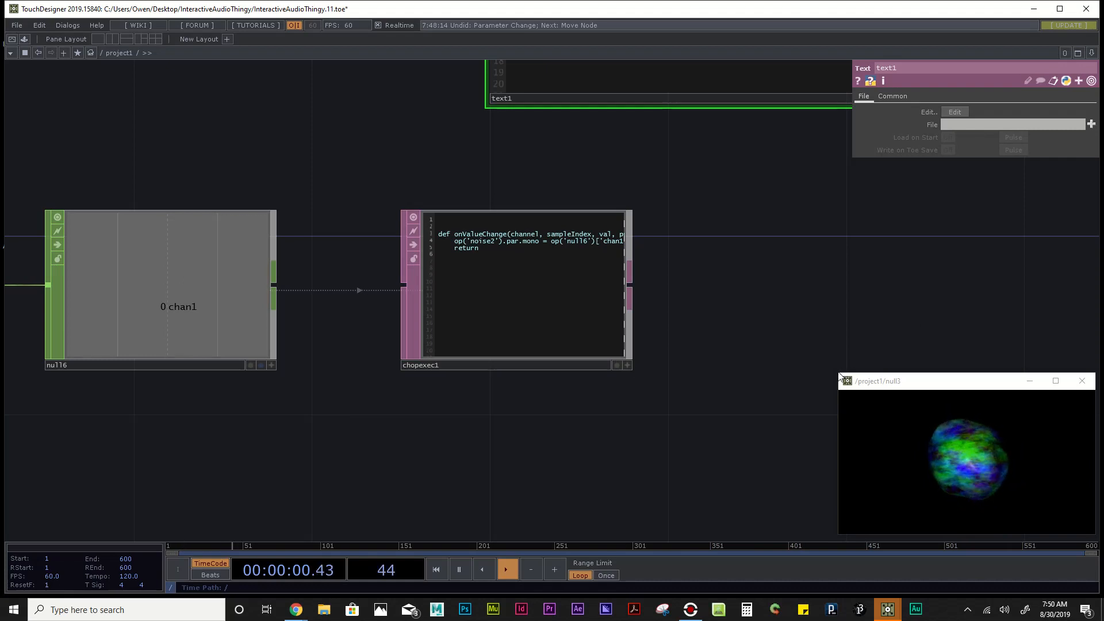
drag(839, 375, 645, 265)
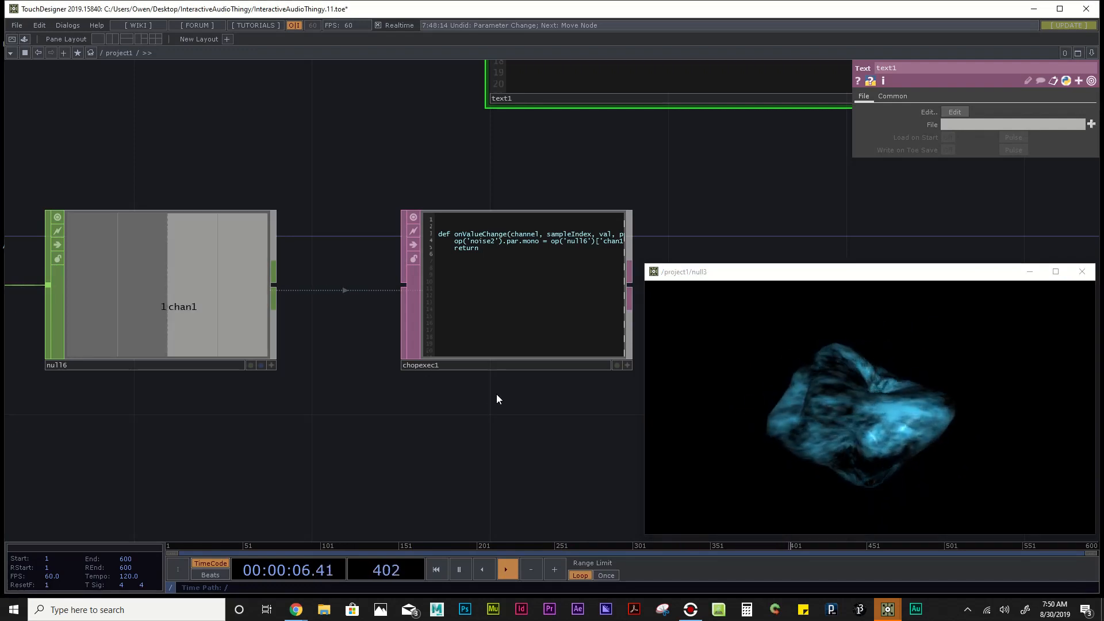
Step: Delete the closing quote after null6 in the chopexec1 script and leave its editor to demonstrate a syntax error
drag(497, 398, 434, 364)
scroll(594, 270, up, 2)
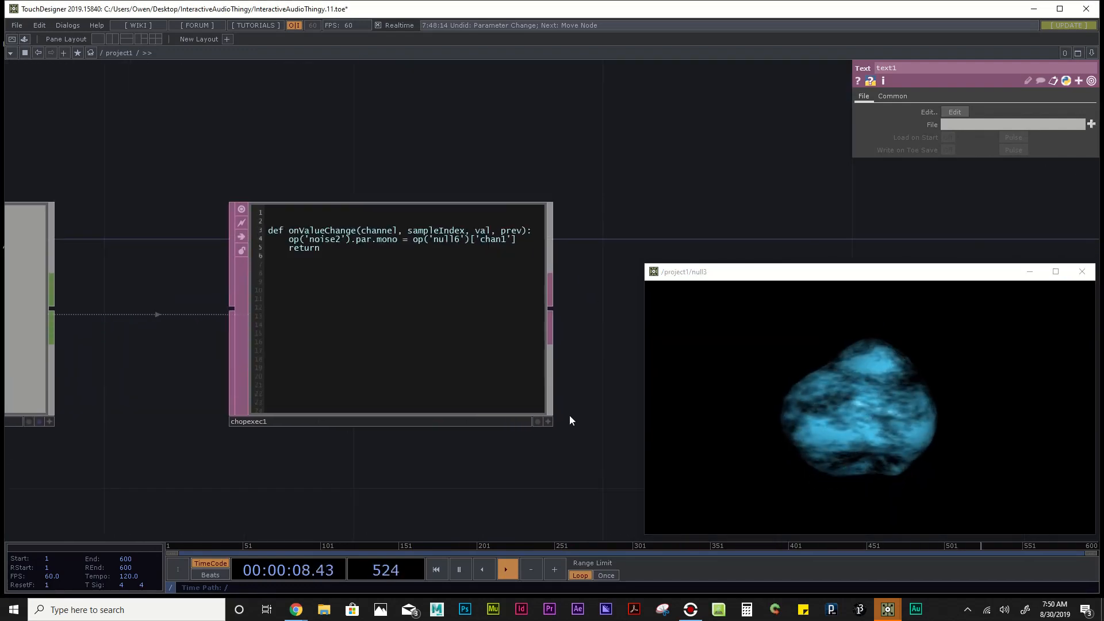
click(548, 421)
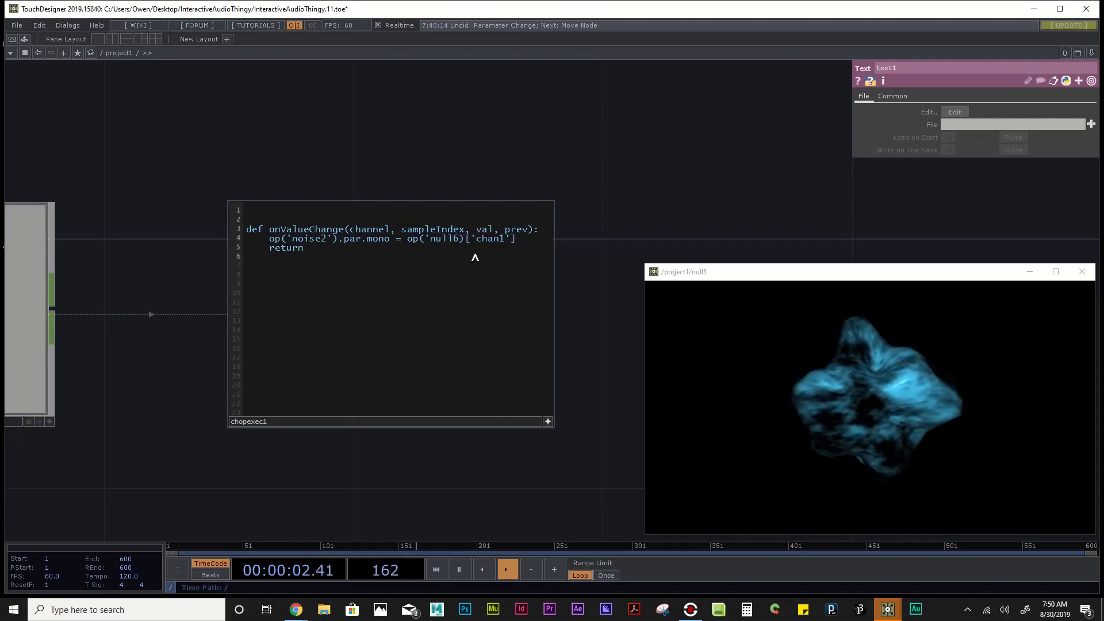
click(547, 421)
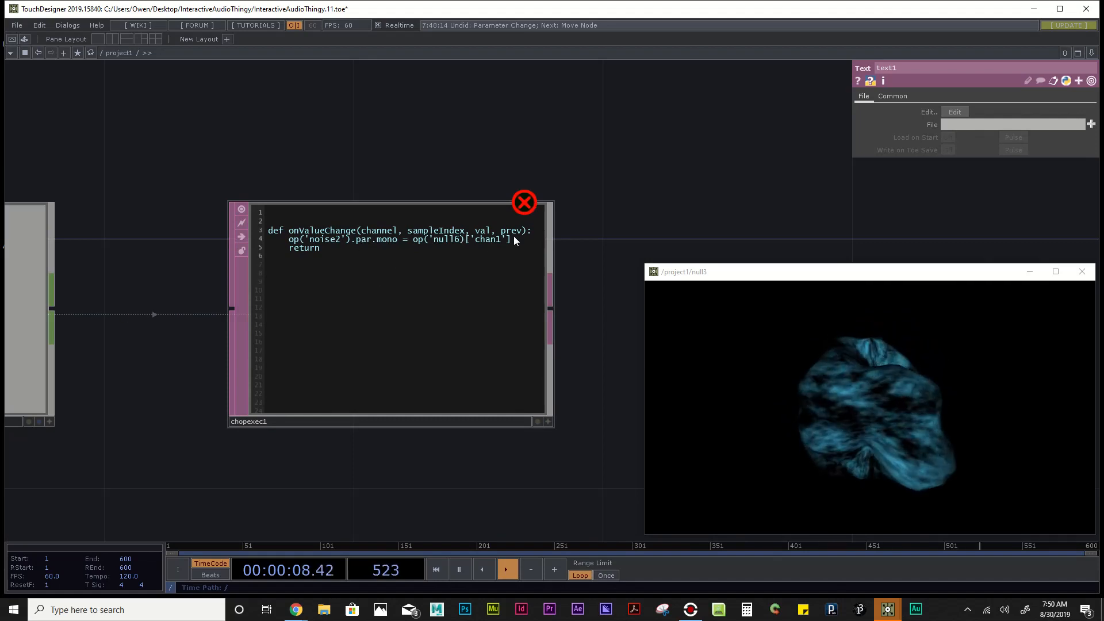
Step: Restore the closing quote after null6 in the chopexec1 script and leave its editor
scroll(526, 441, up, 2)
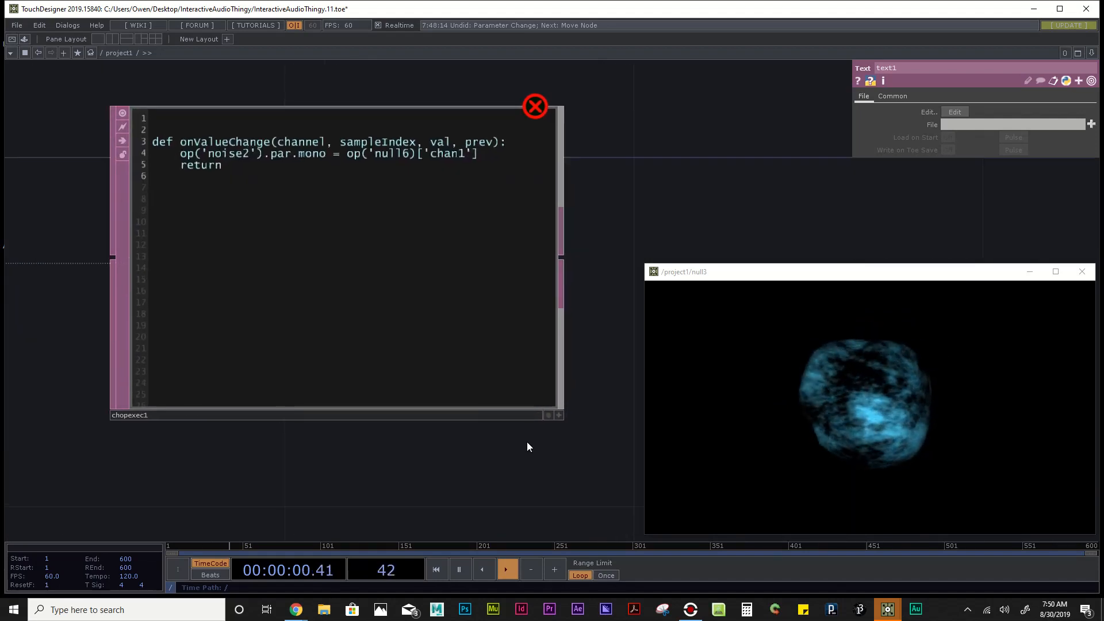
click(558, 414)
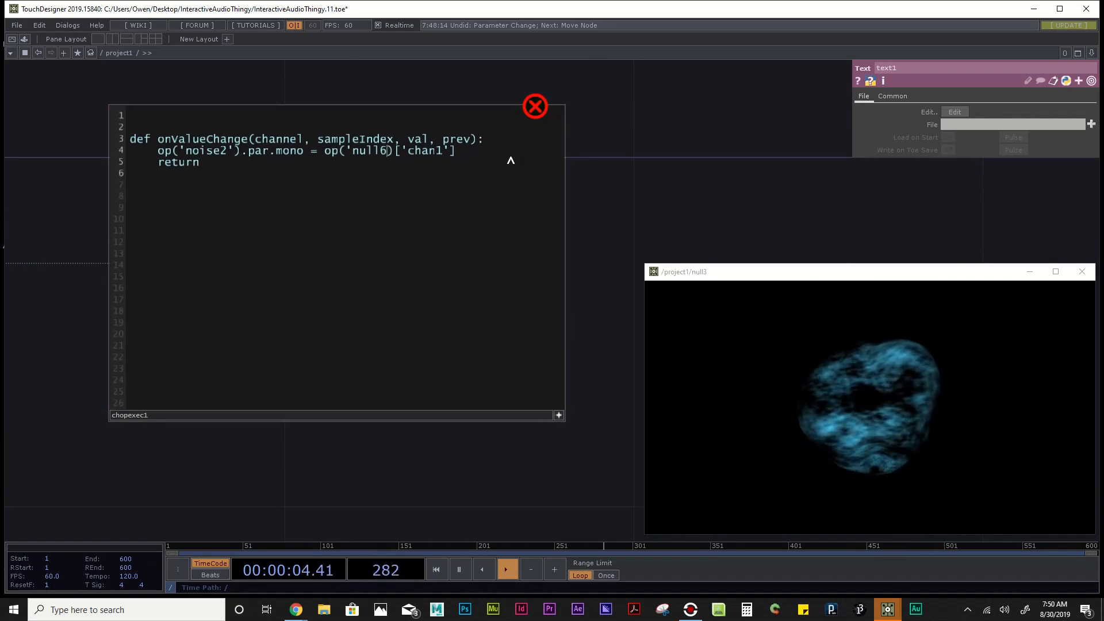
scroll(480, 379, down, 3)
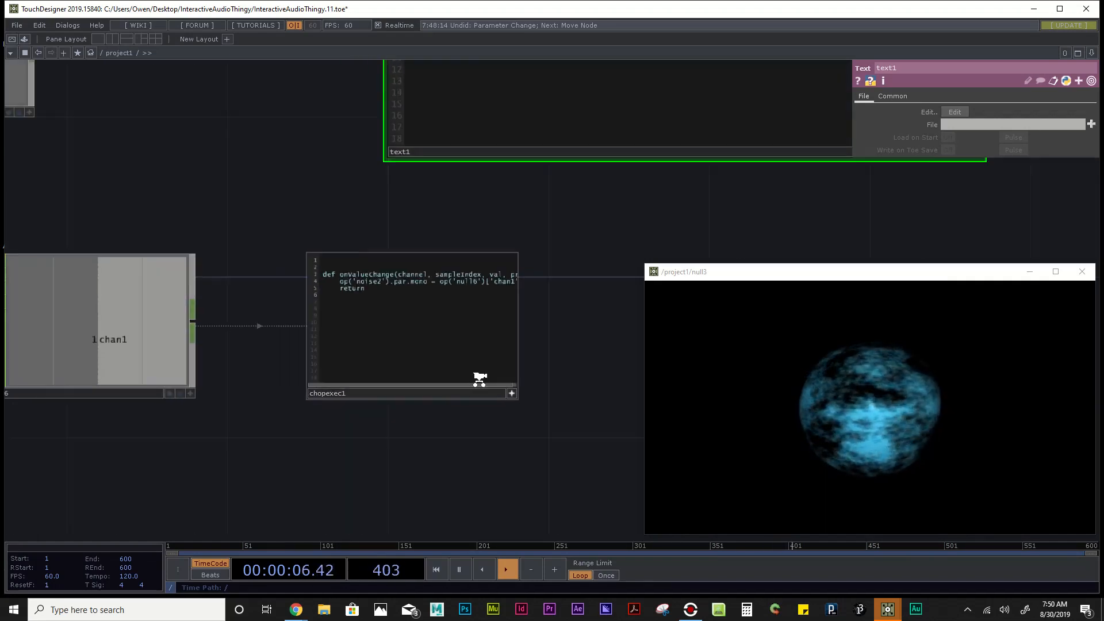
scroll(480, 380, down, 3)
click(494, 385)
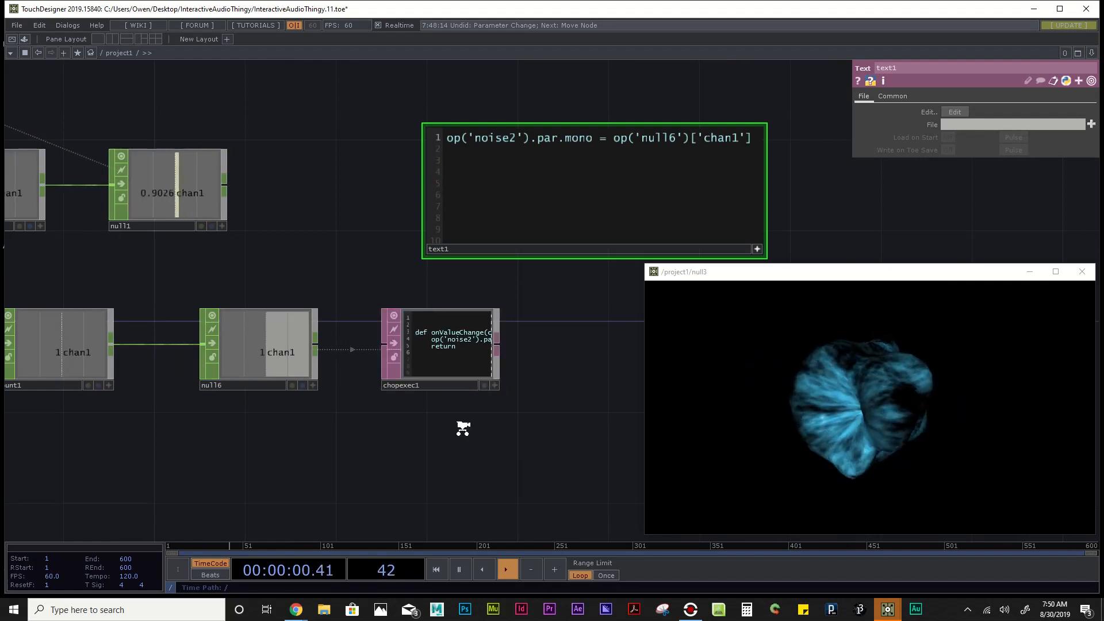
Step: Save the project with the finished chopexec1 script
scroll(463, 428, down, 5)
key(ctrl+s)
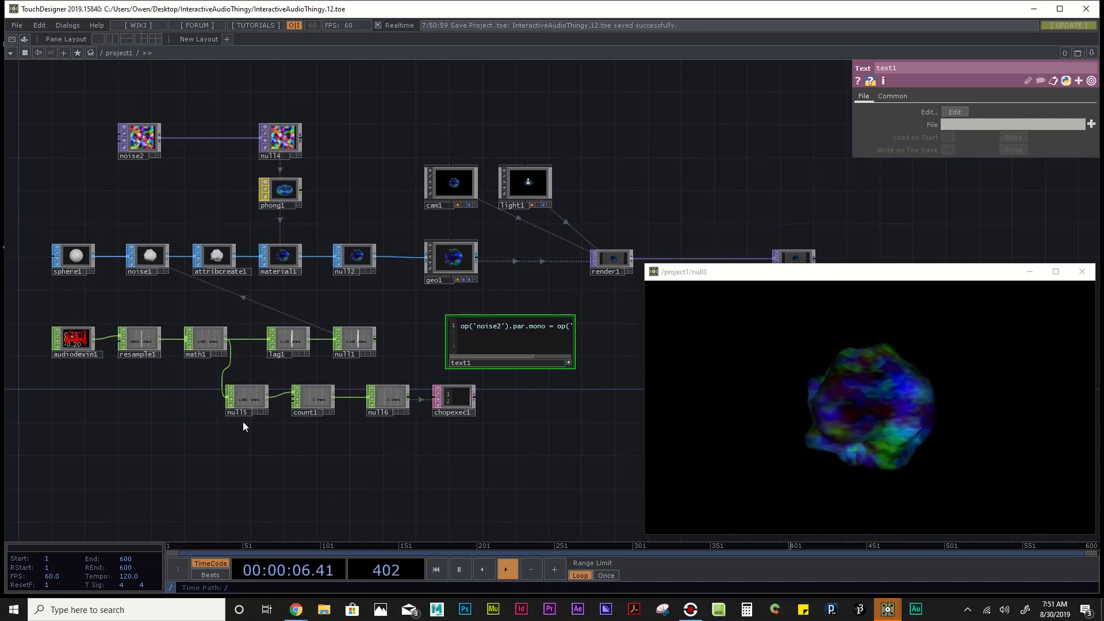
Step: Raise the count1 CHOP's Trigger Threshold, trying 5 first and settling on 10
scroll(243, 422, up, 6)
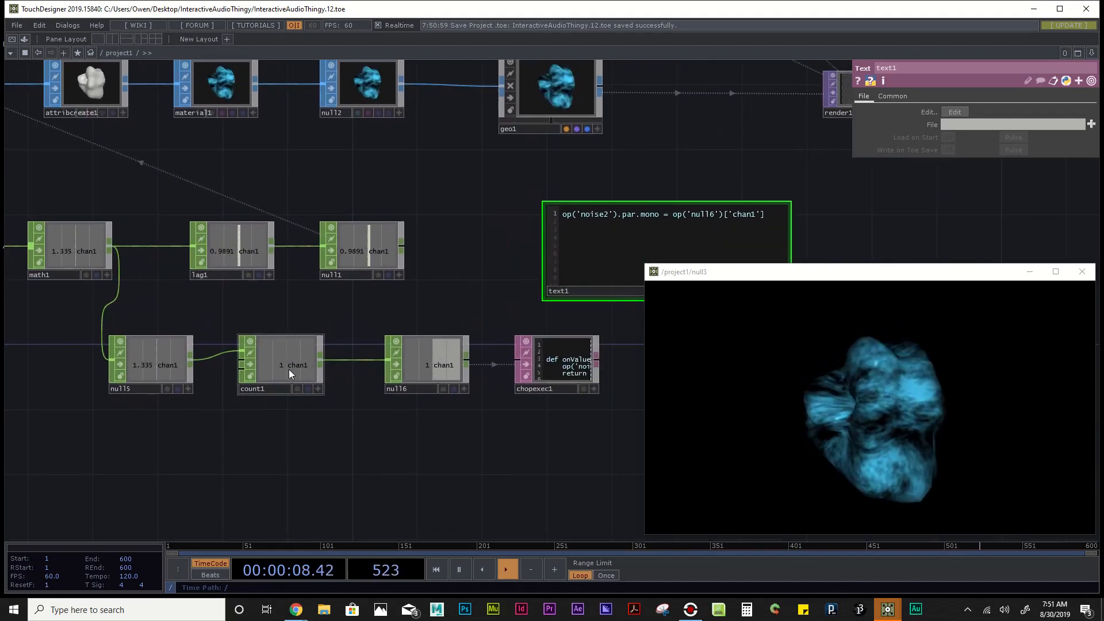
click(289, 370)
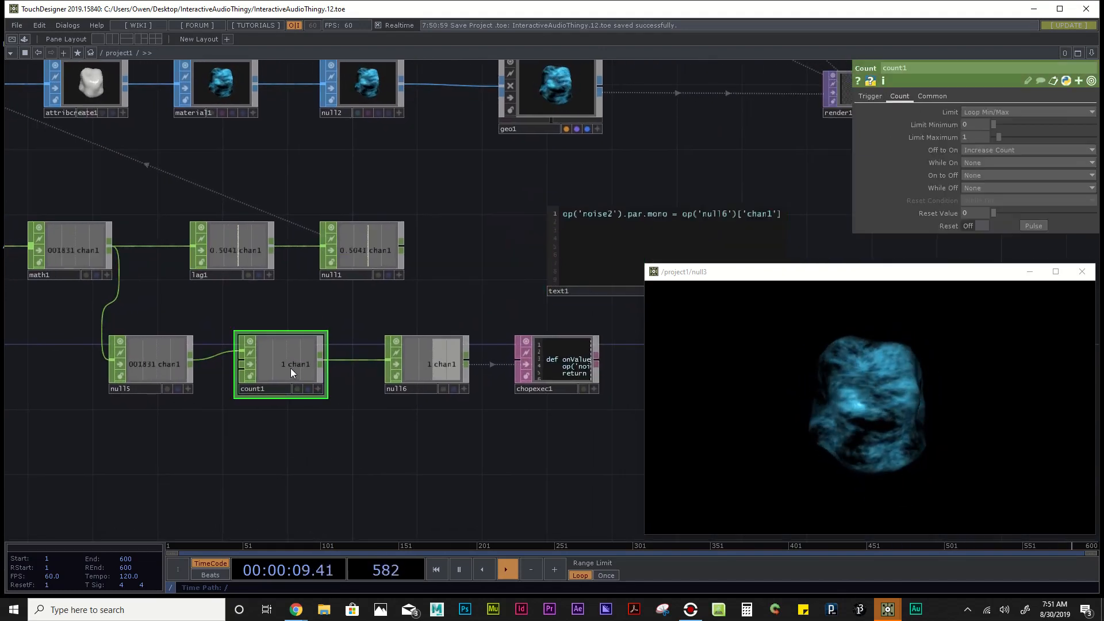
click(872, 96)
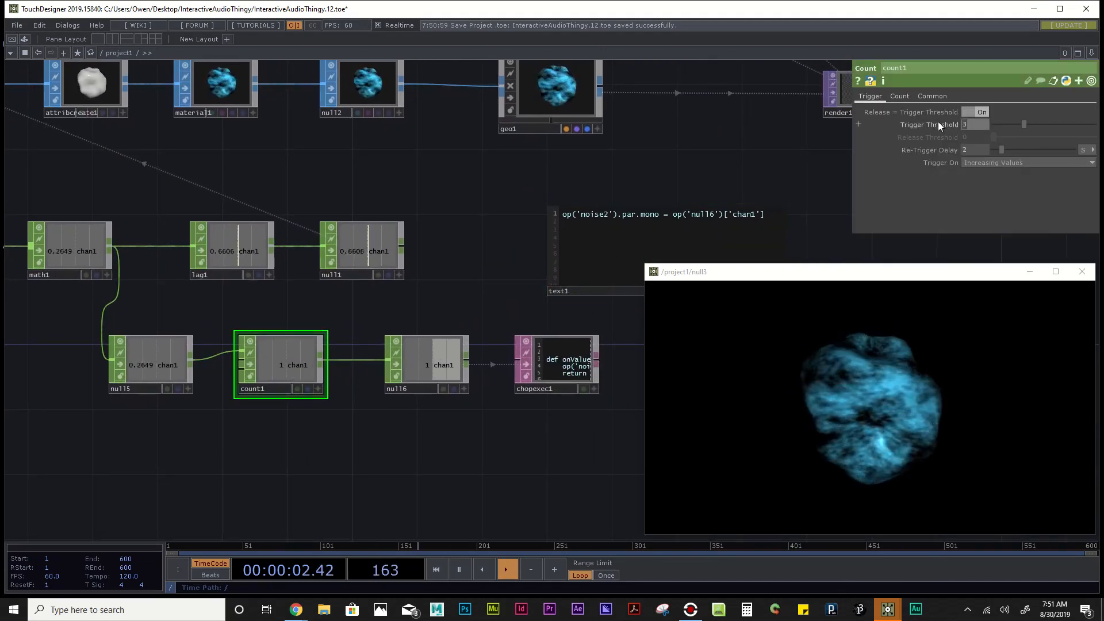
text(5)
key(Return)
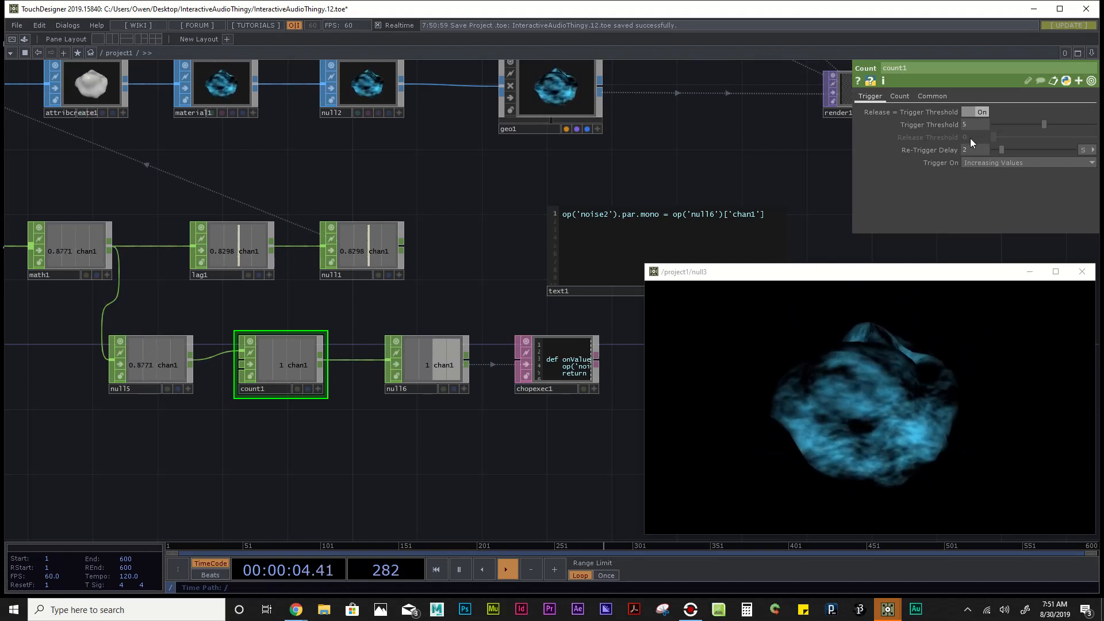
drag(972, 124, 955, 126)
text(10)
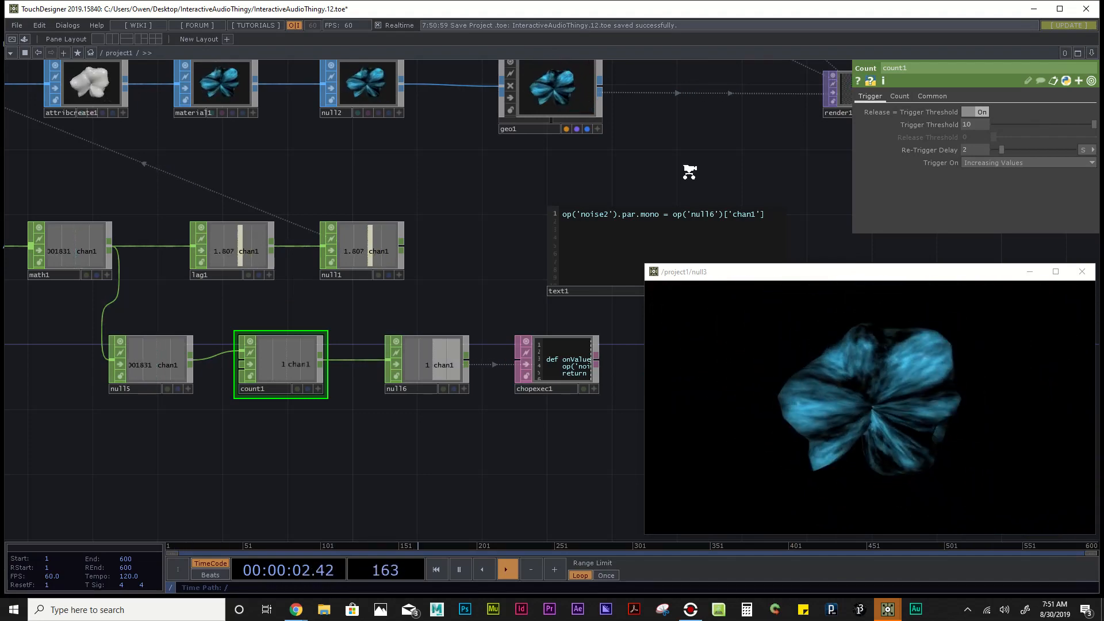
Step: Save the project with the new trigger threshold
scroll(630, 469, down, 6)
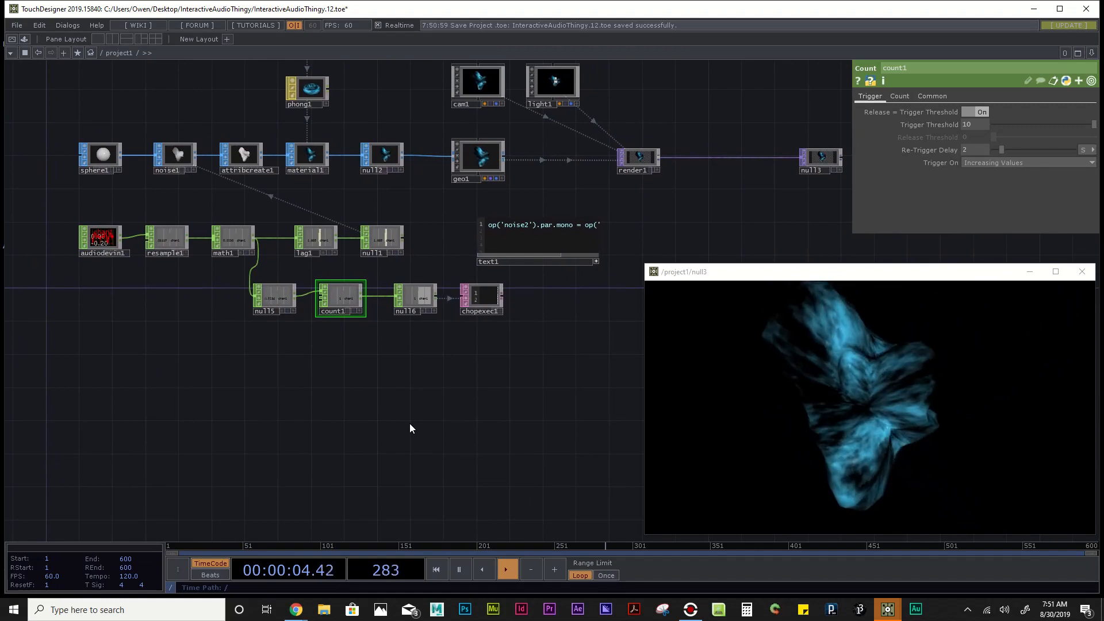
scroll(409, 426, down, 4)
key(ctrl+s)
Step: Move the text1 DAT directly below chopexec1 in the network
scroll(472, 352, up, 4)
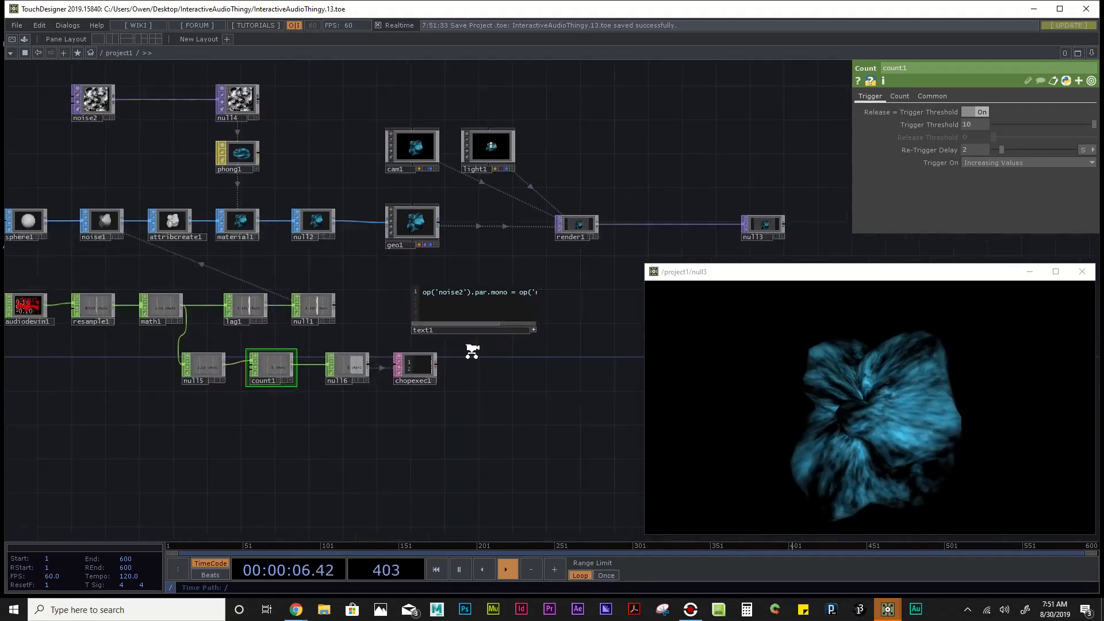
scroll(472, 352, up, 2)
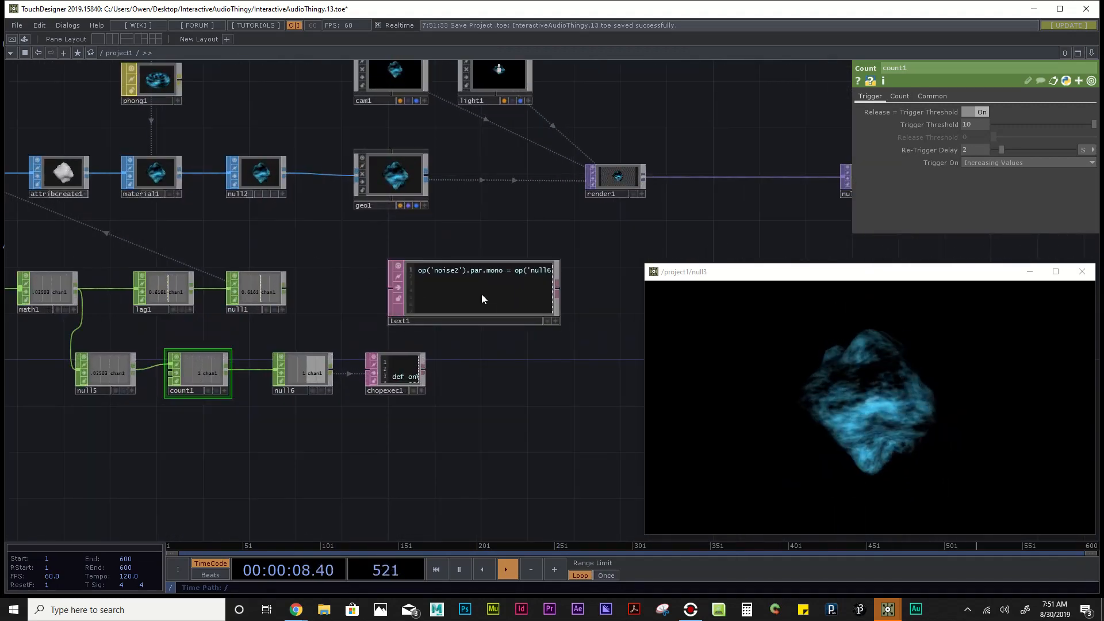
drag(482, 295, 459, 456)
scroll(476, 428, down, 4)
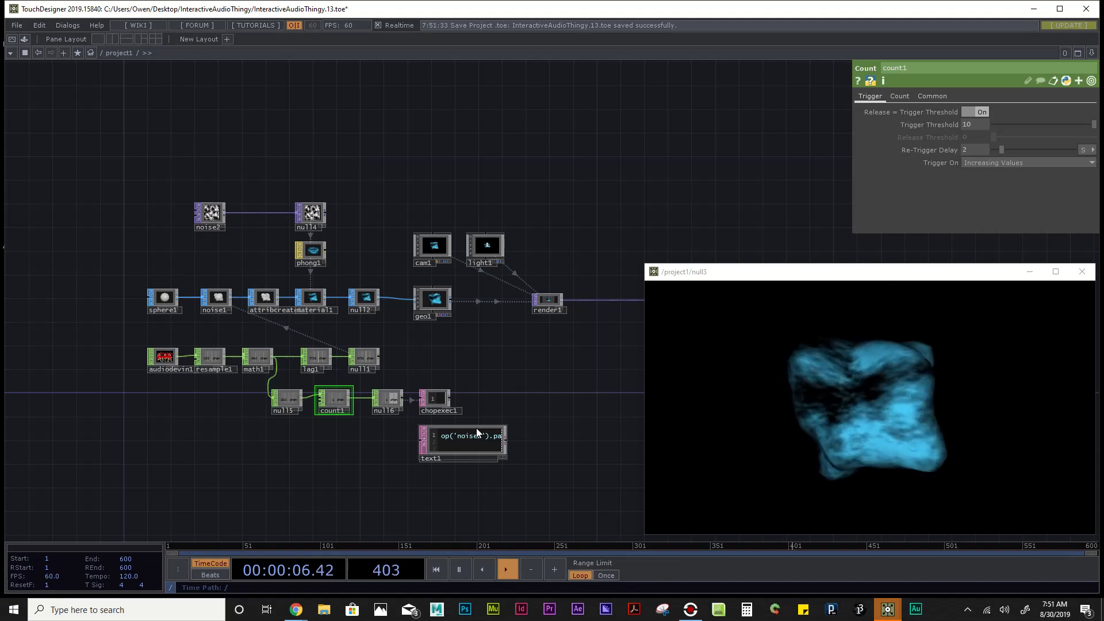
drag(571, 398, 517, 311)
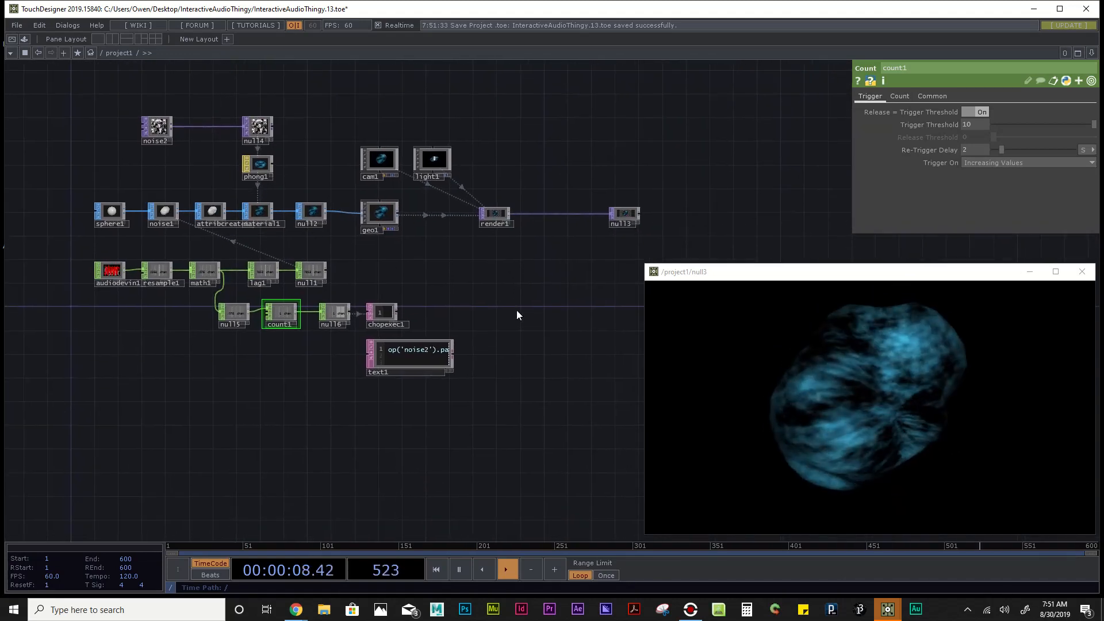
Step: Save the project, and move the text1 DAT beside chopexec1, to its right in the network
key(ctrl+s)
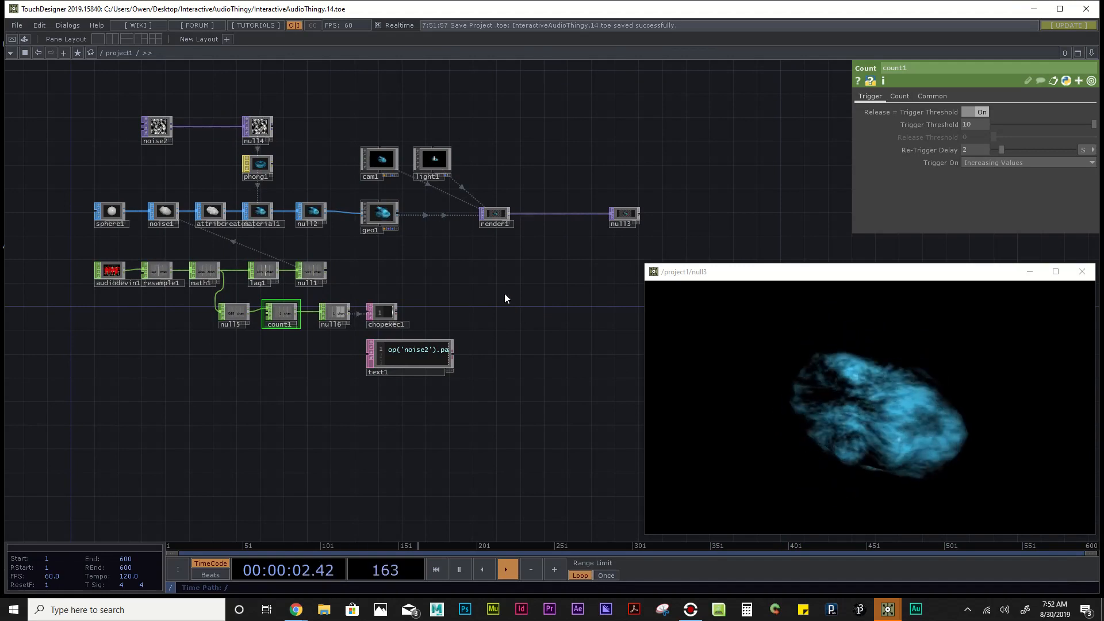
drag(411, 352, 483, 311)
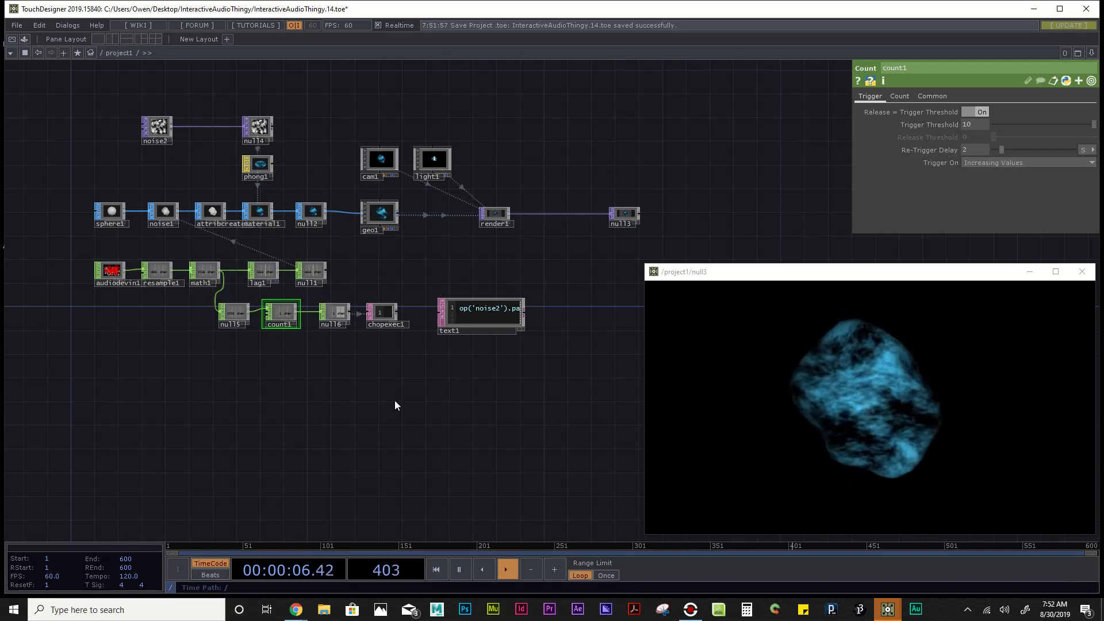
Step: Insert a Blur TOP on the wire between render1 and null3, and set its Filter Size to 1
drag(288, 381, 304, 412)
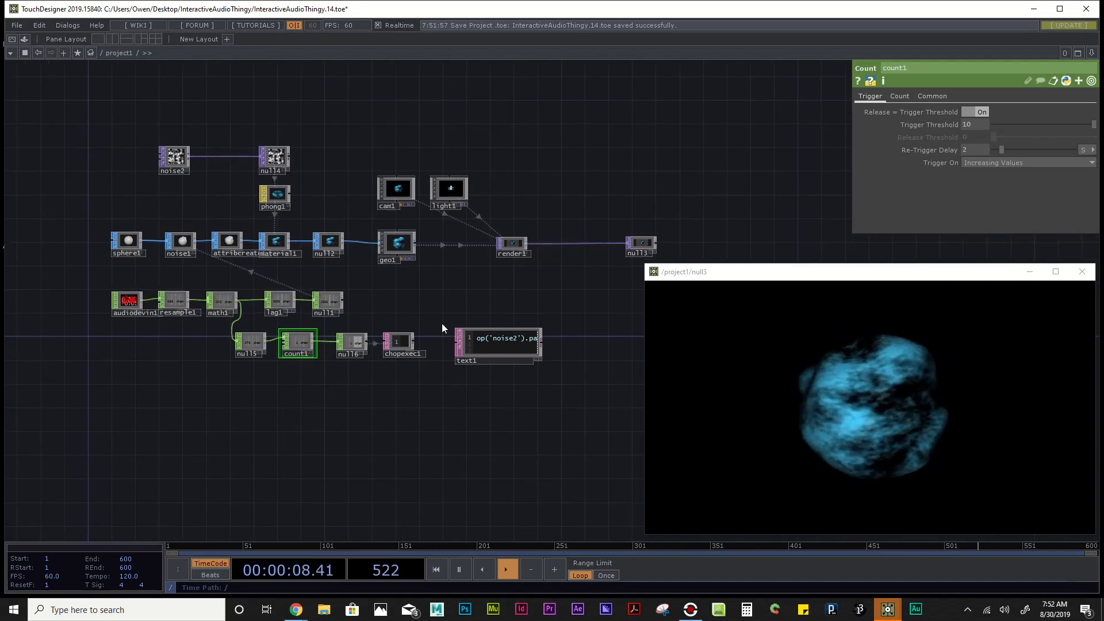
drag(547, 290, 463, 328)
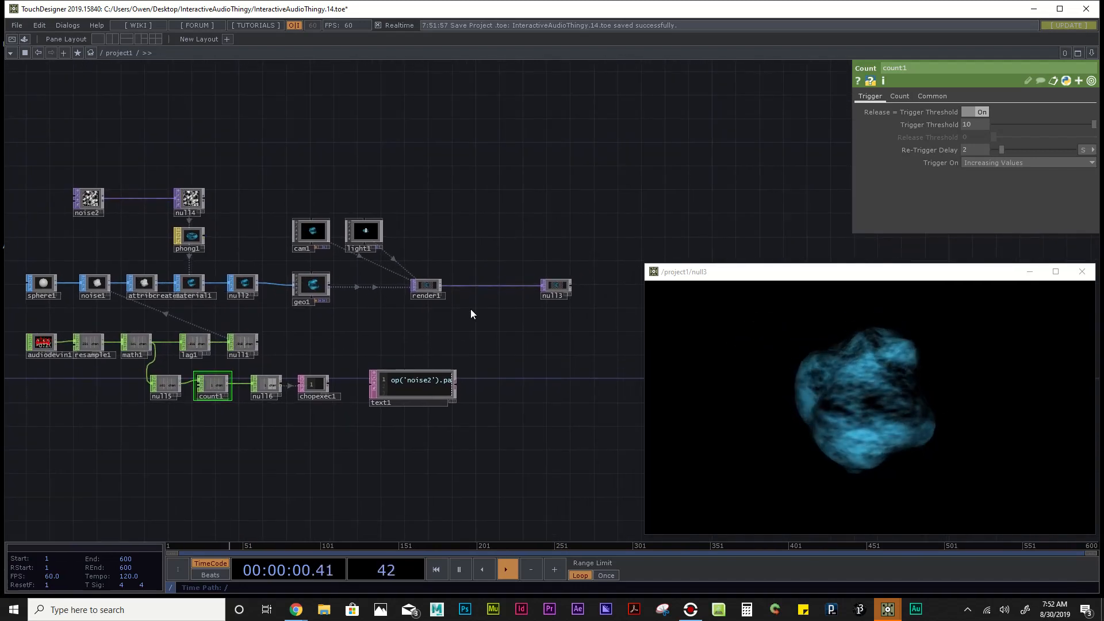
scroll(470, 314, up, 6)
drag(420, 299, 258, 274)
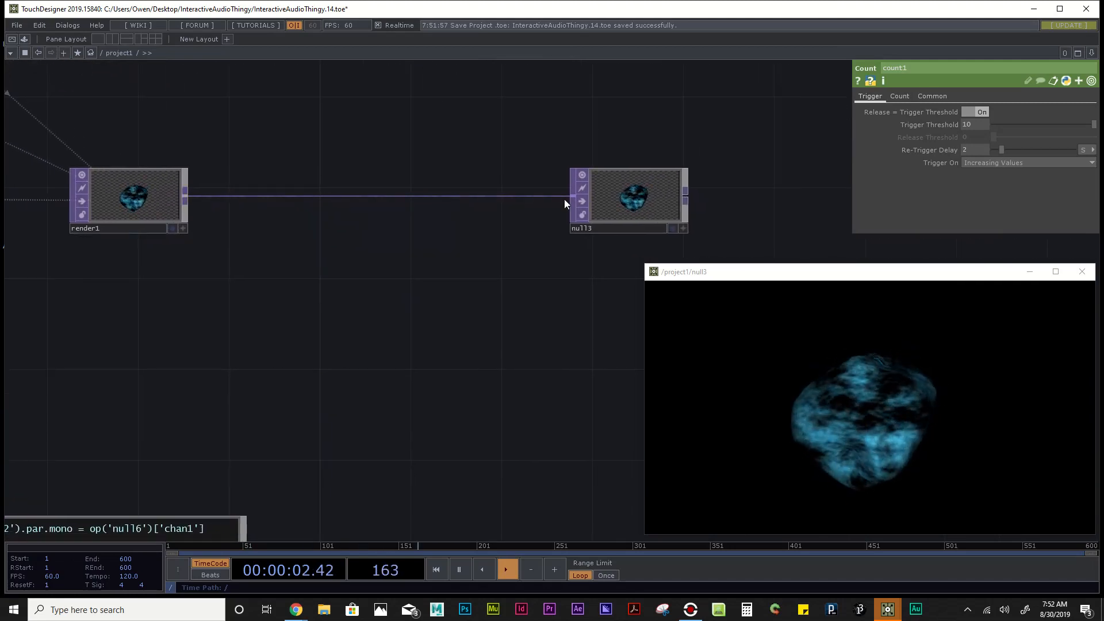
right_click(340, 195)
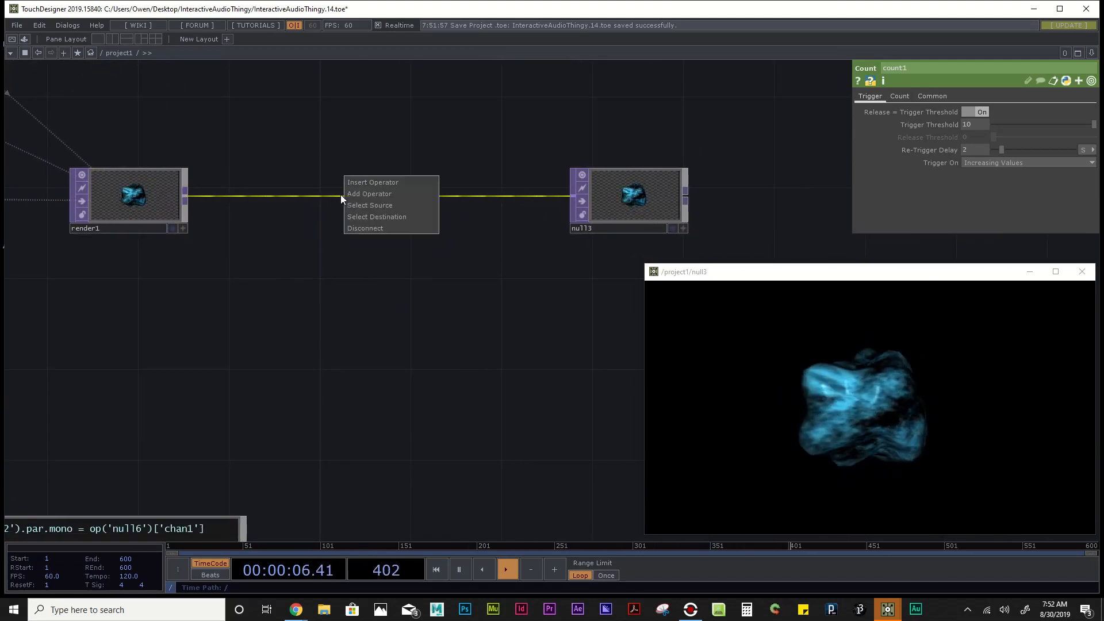
click(388, 183)
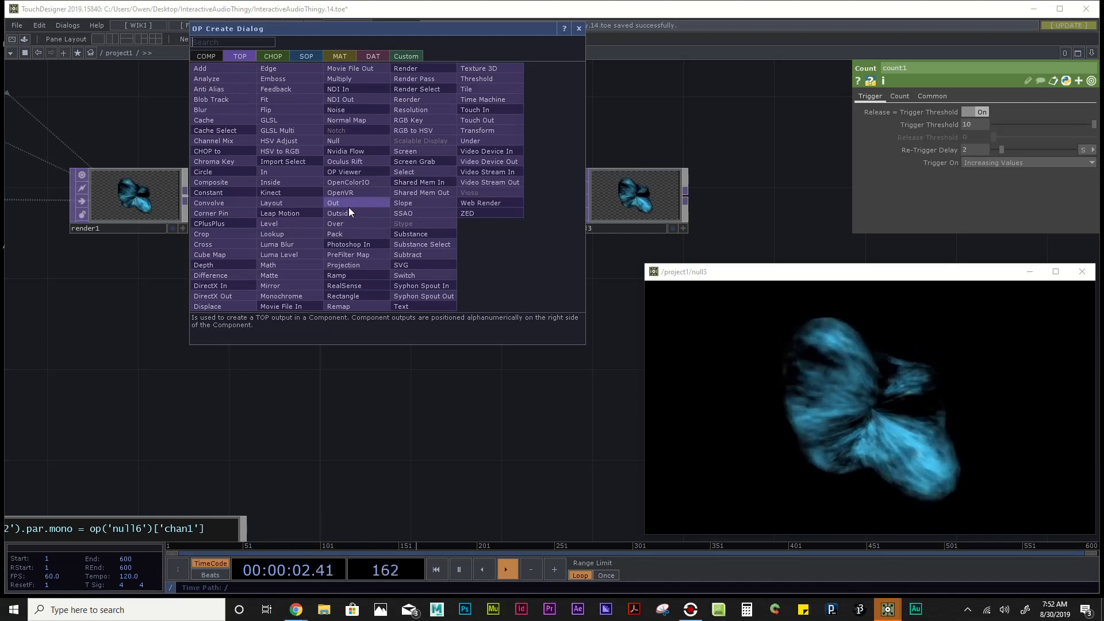
text(blur)
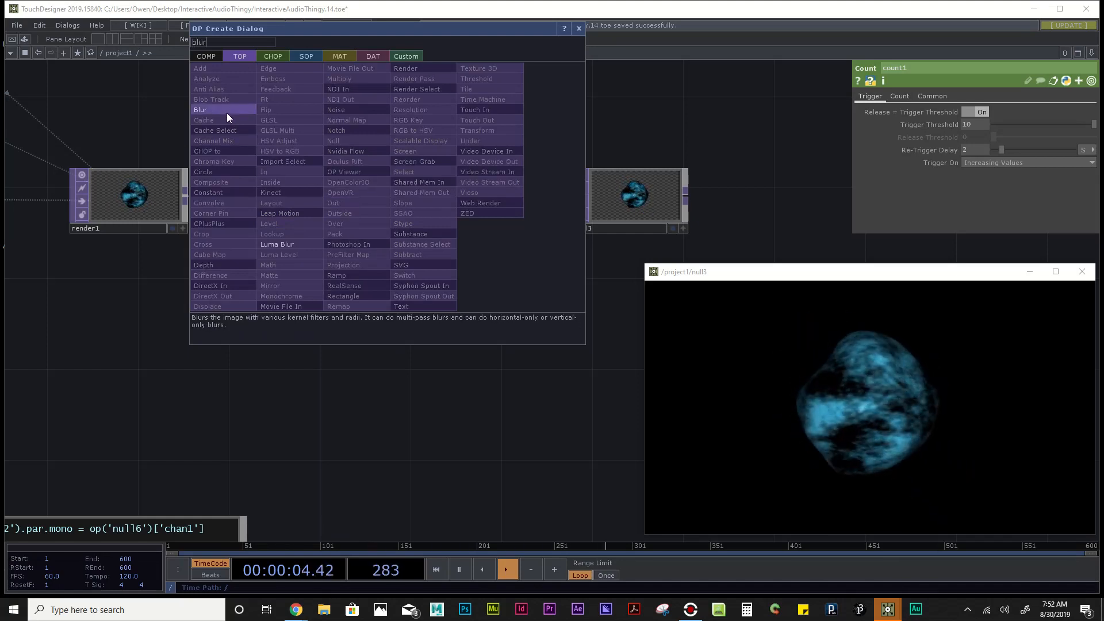
click(229, 112)
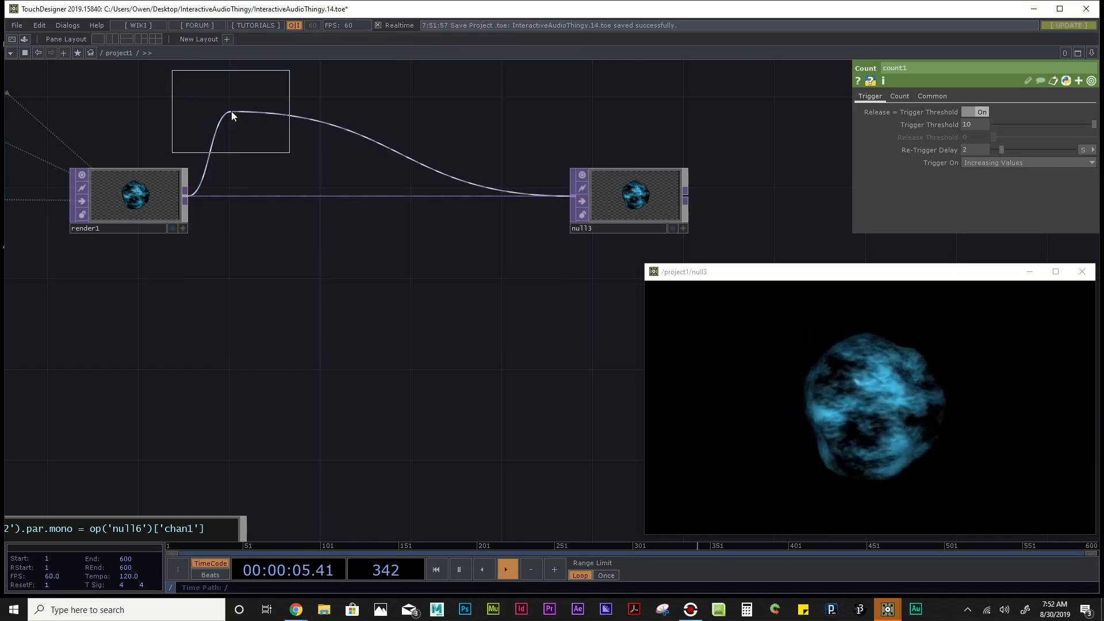
click(321, 197)
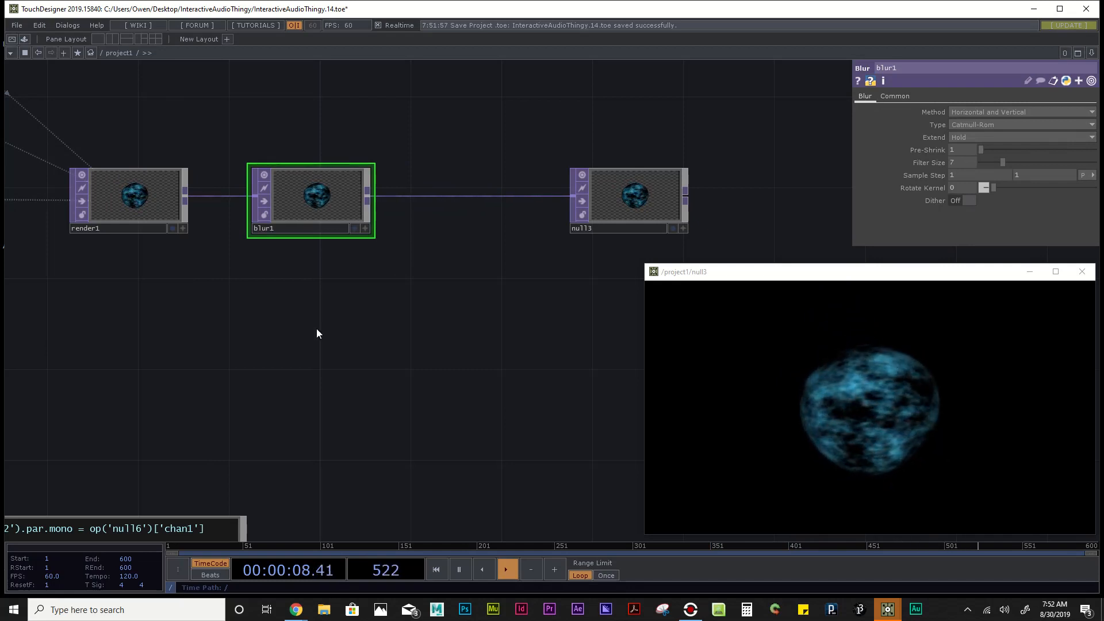
drag(233, 298, 349, 294)
drag(1006, 164, 960, 177)
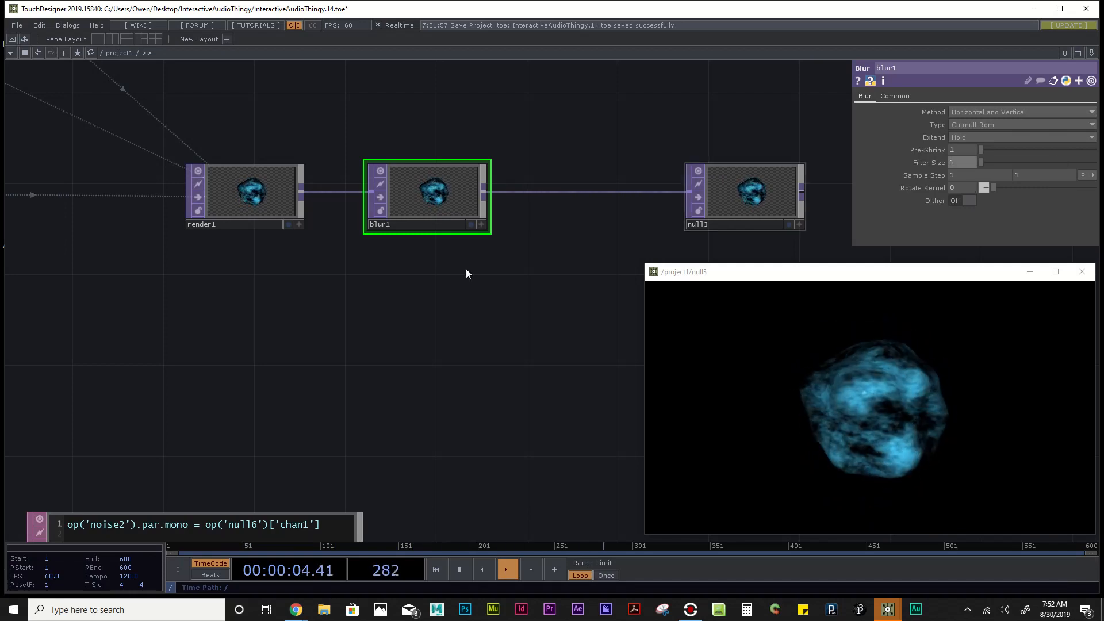
Step: Move null5, count1, null6 and chopexec1 together further down to make room below the lag1 chain
scroll(323, 385, down, 5)
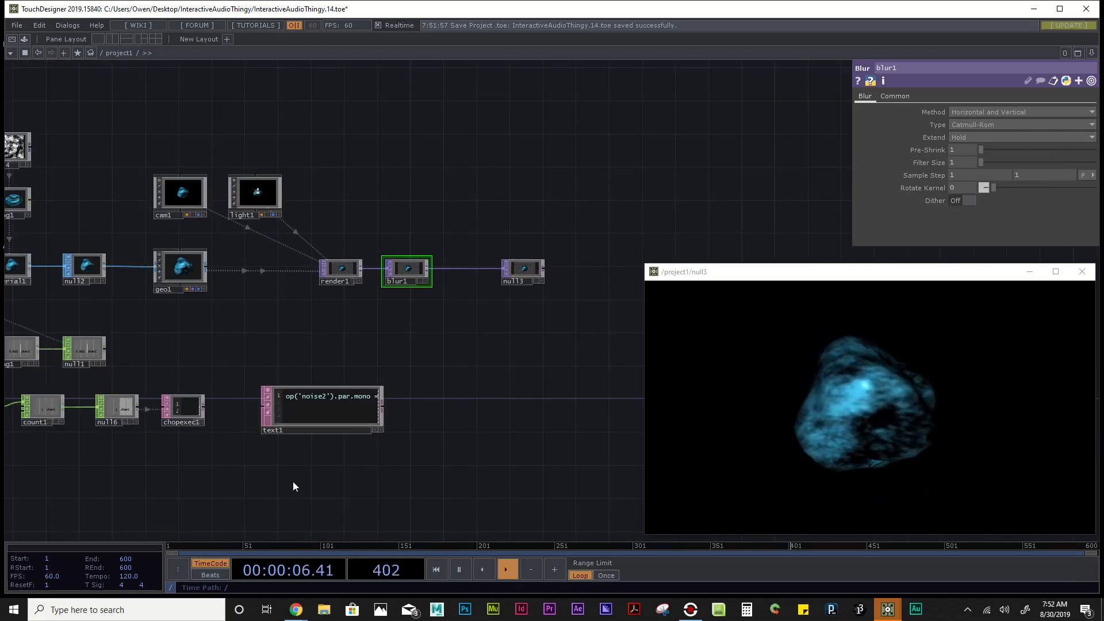
drag(75, 459, 494, 373)
scroll(385, 325, up, 4)
drag(537, 475, 347, 431)
scroll(347, 430, down, 2)
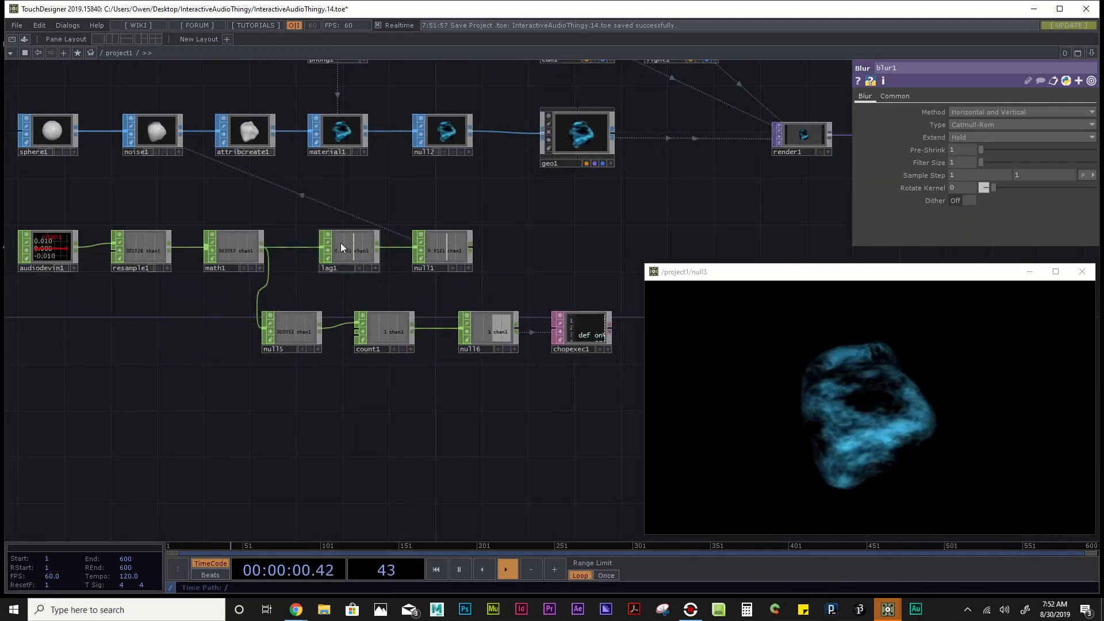
click(341, 243)
right_drag(253, 304, 575, 360)
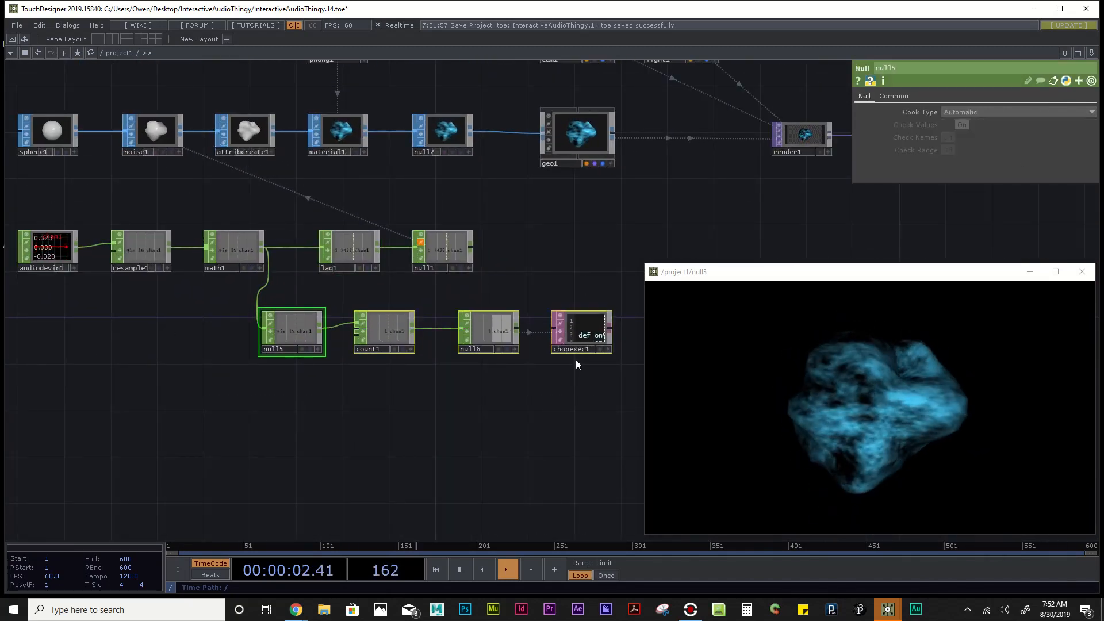
drag(481, 327, 480, 377)
Step: Duplicate lag1 and null1 as a second branch from math1, and move the original pair up in the network
scroll(437, 246, up, 4)
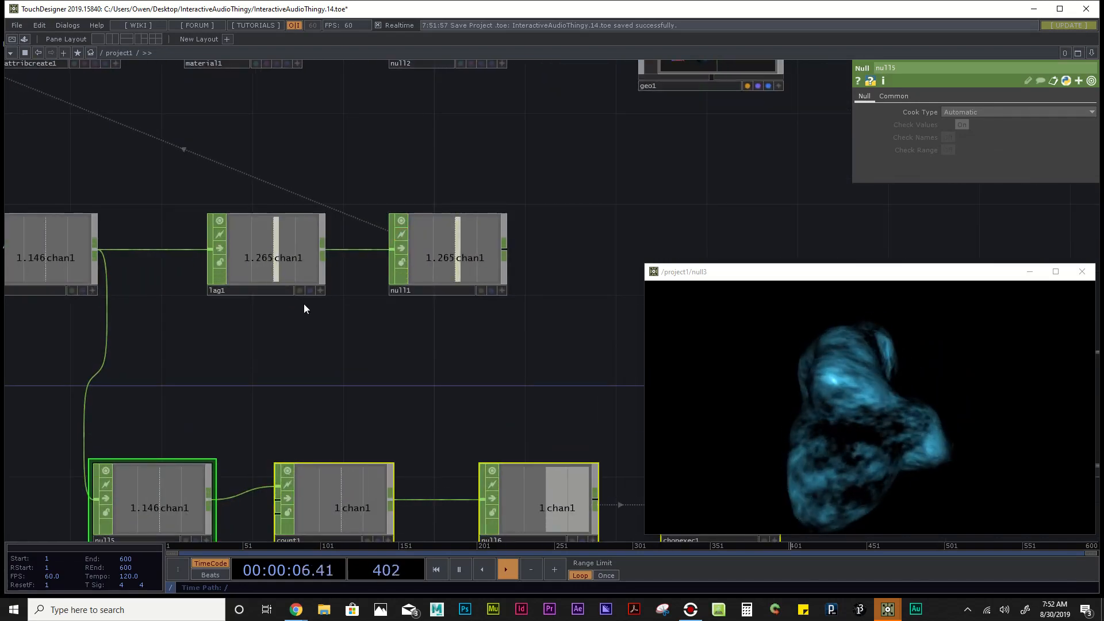
scroll(305, 309, down, 4)
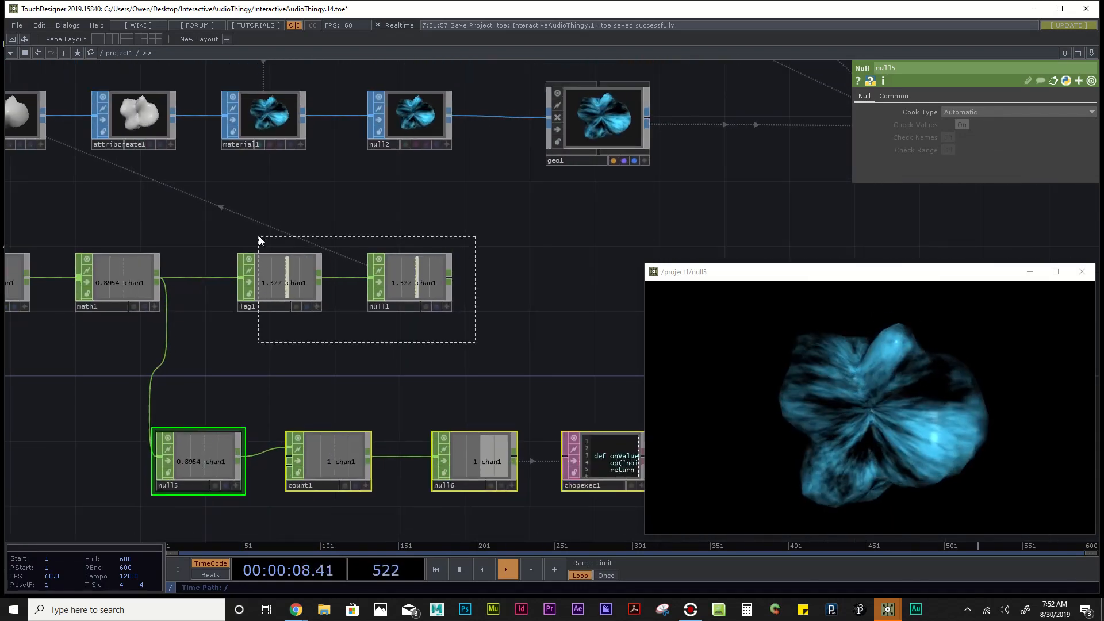
drag(259, 238, 259, 236)
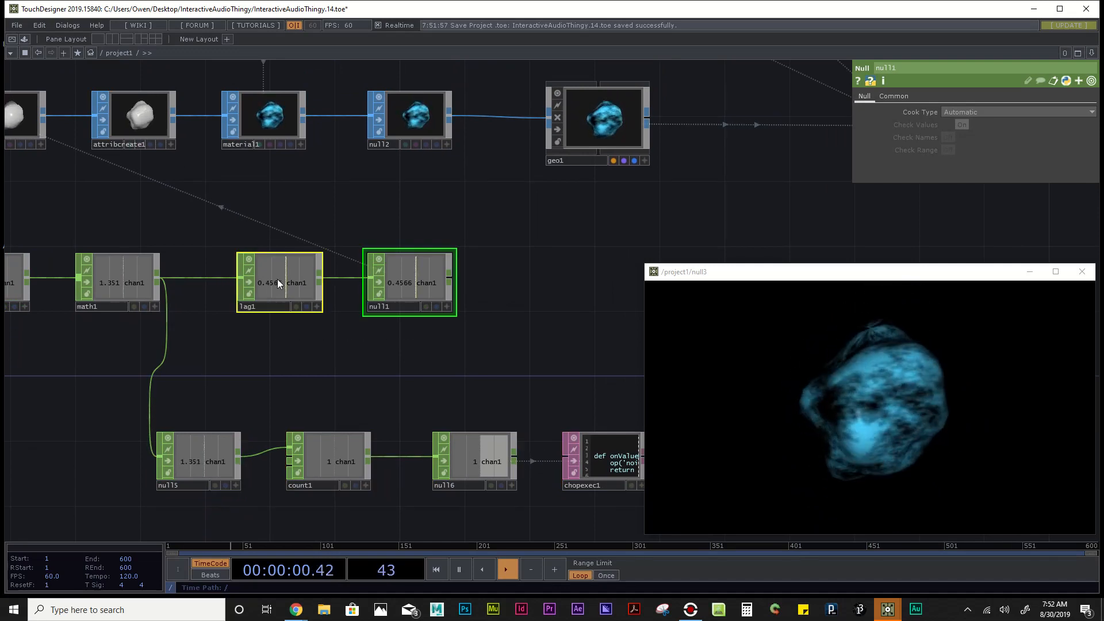
key(ctrl+c)
key(ctrl+v)
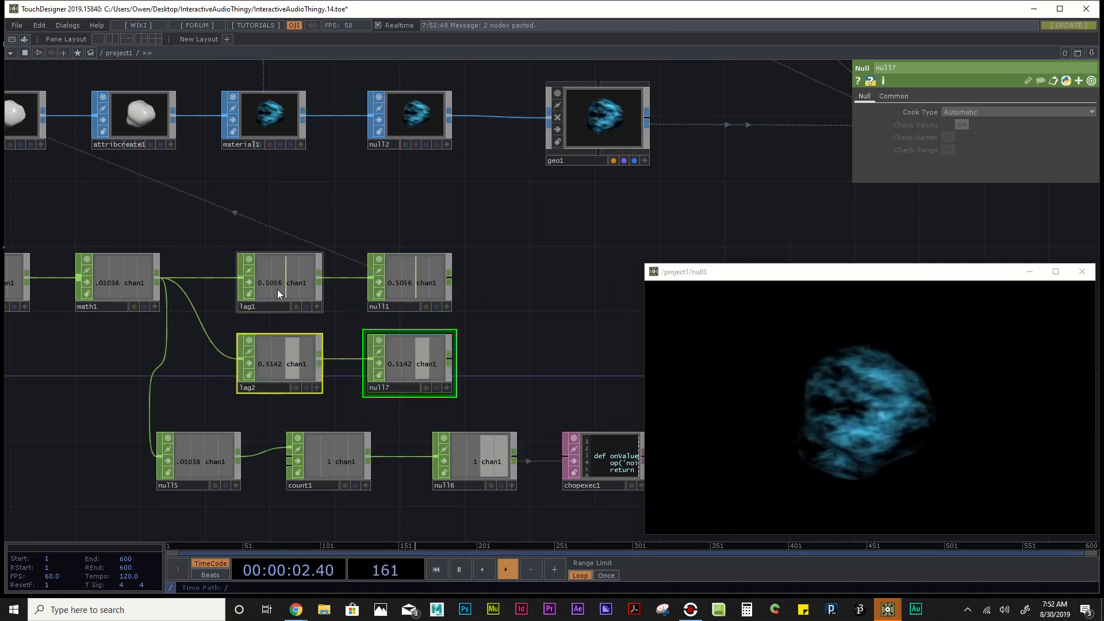
drag(278, 292, 278, 228)
drag(404, 273, 420, 226)
Step: Insert a Math CHOP between lag2 and null7, spacing the nodes apart, and set its Multiply to 10
click(296, 353)
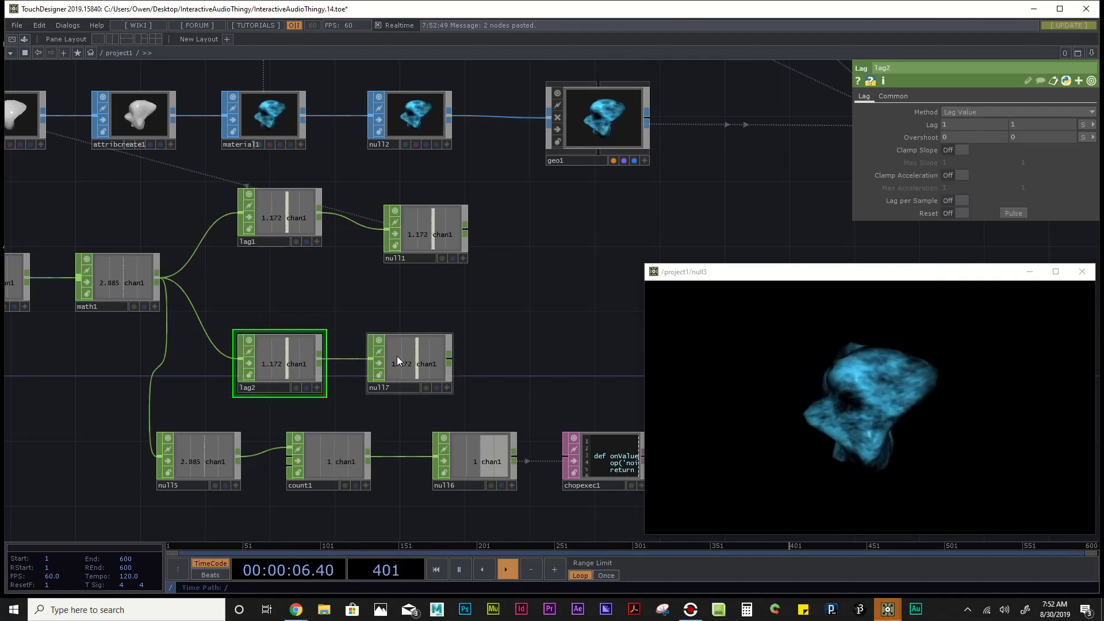
drag(397, 357, 495, 357)
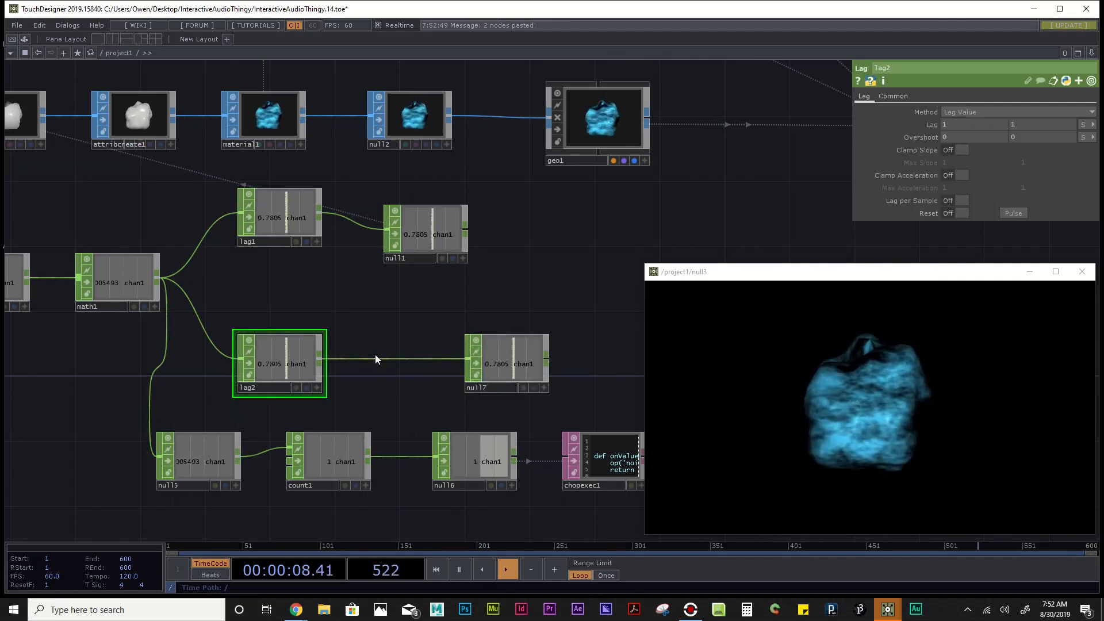
right_click(376, 358)
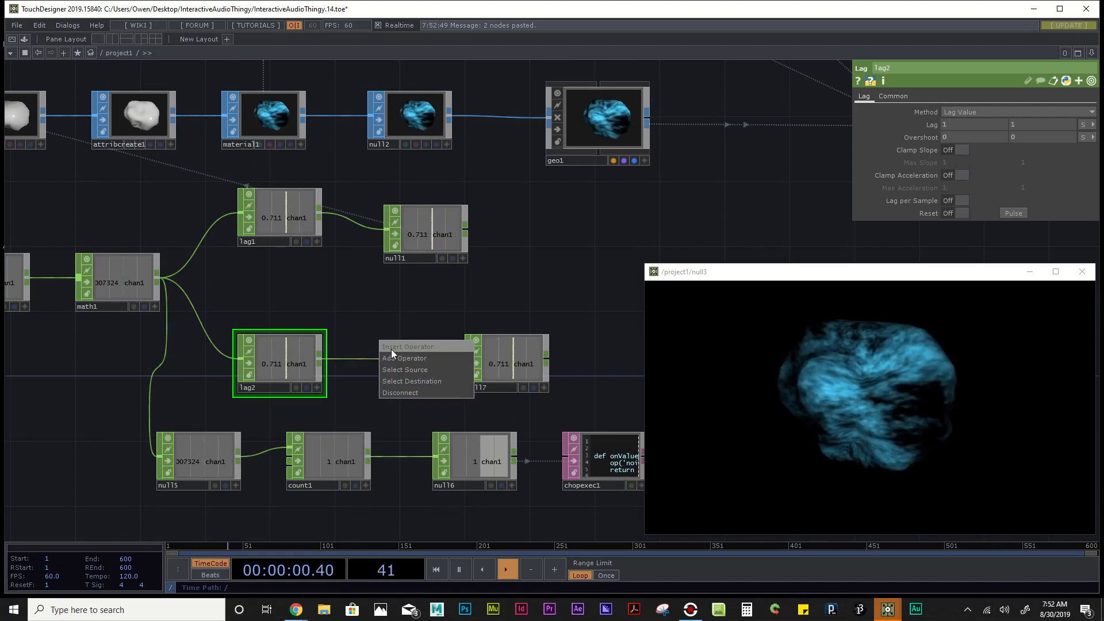
click(391, 348)
text(math)
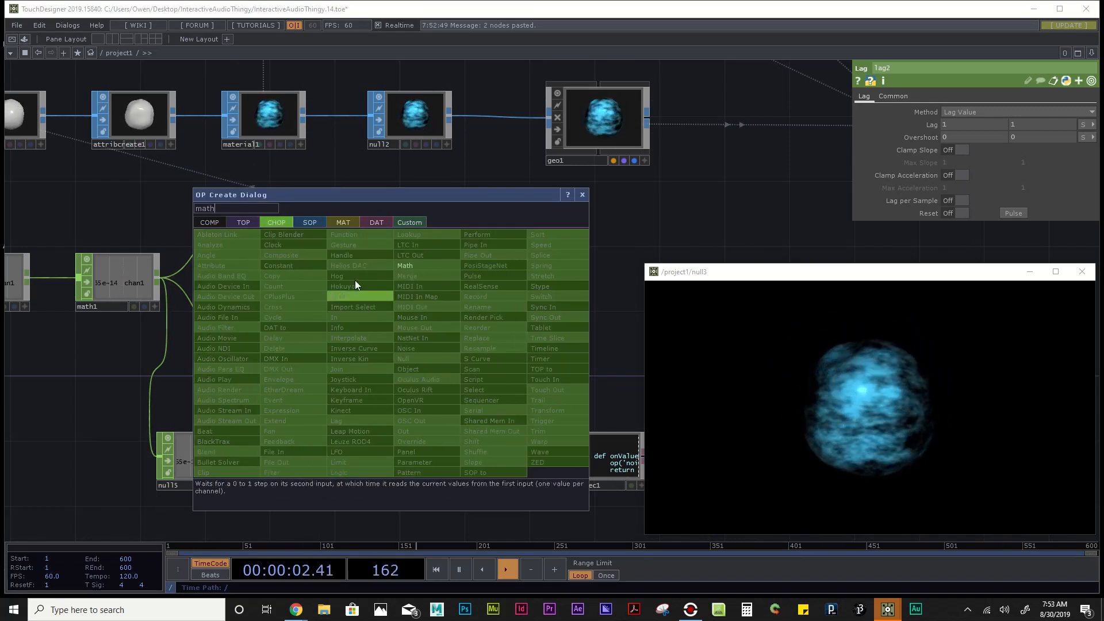
click(405, 265)
click(389, 356)
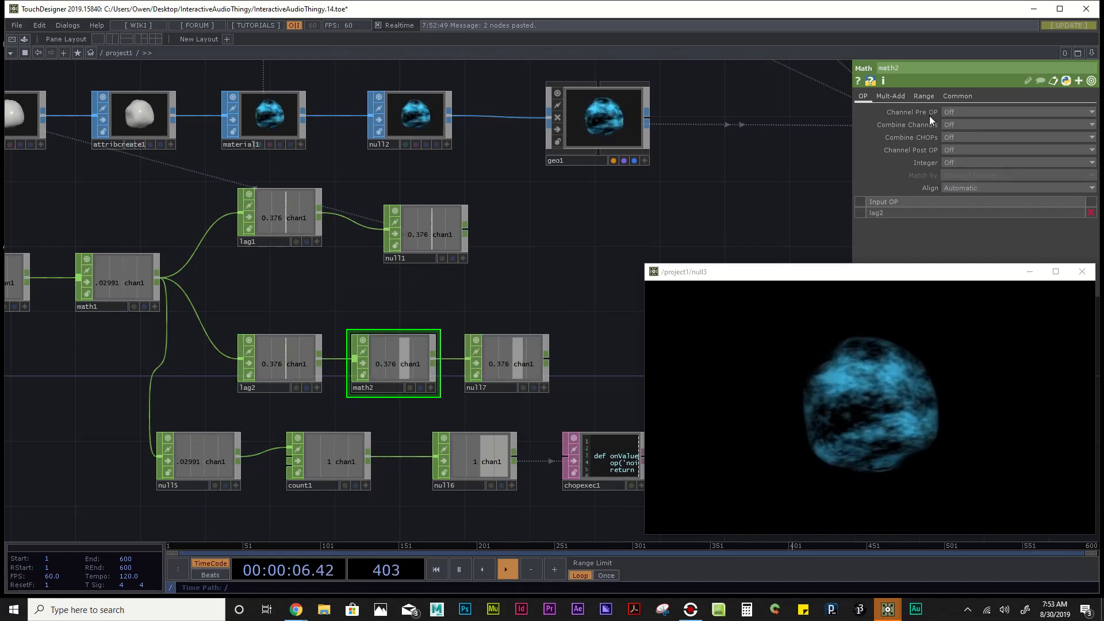
click(891, 96)
drag(985, 125, 1098, 126)
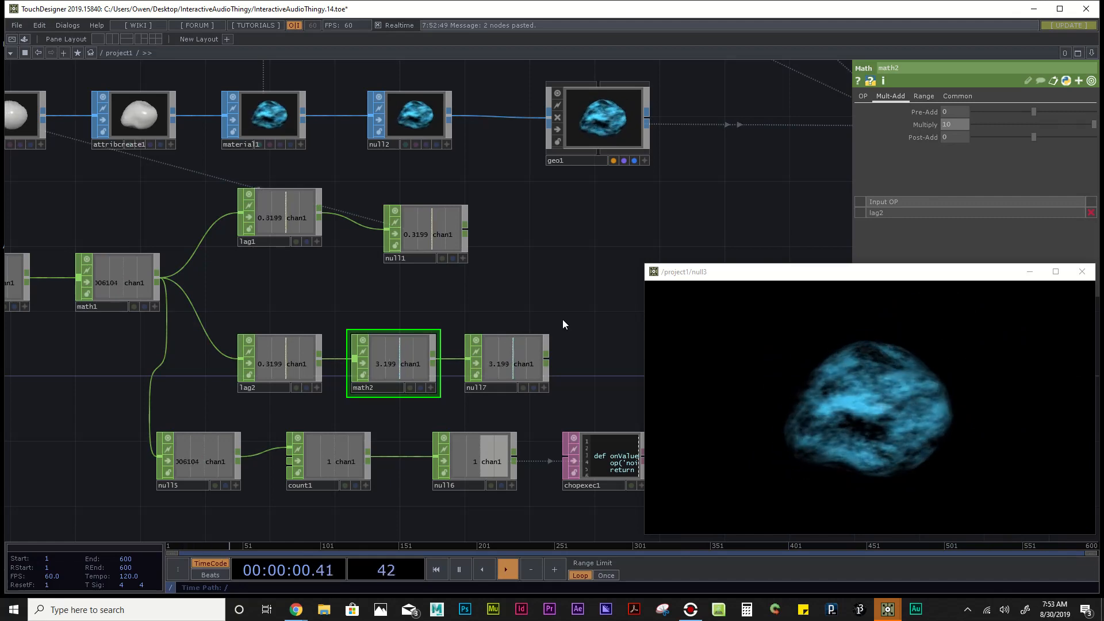
Step: Make null7's viewer active and export its chan1 channel to blur1's Filter Size parameter
scroll(366, 286, down, 3)
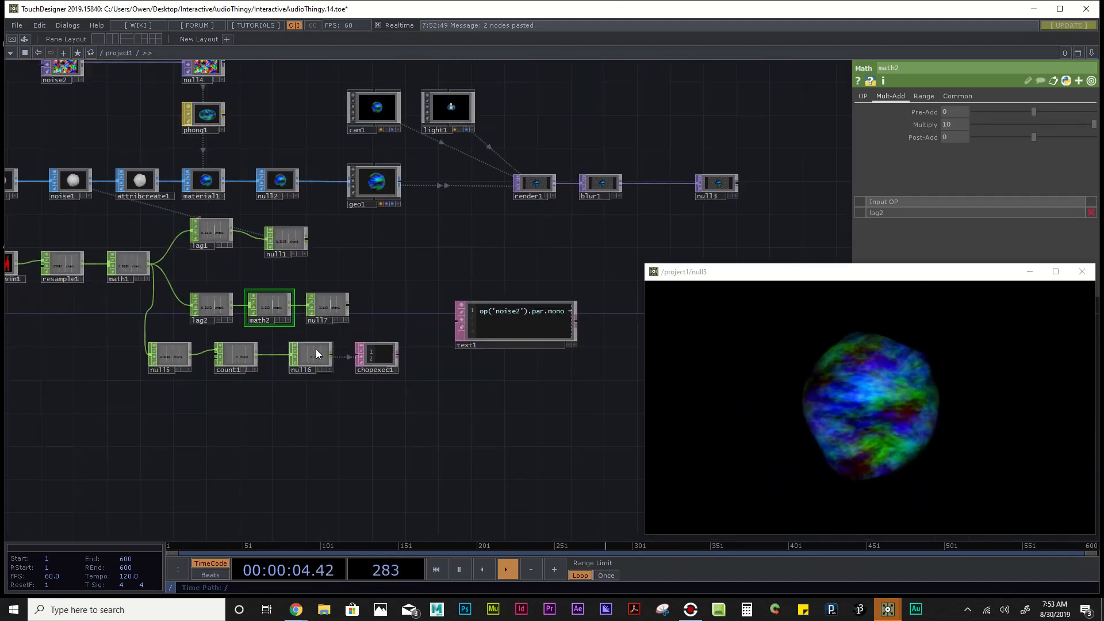
scroll(322, 313, up, 2)
scroll(321, 313, up, 1)
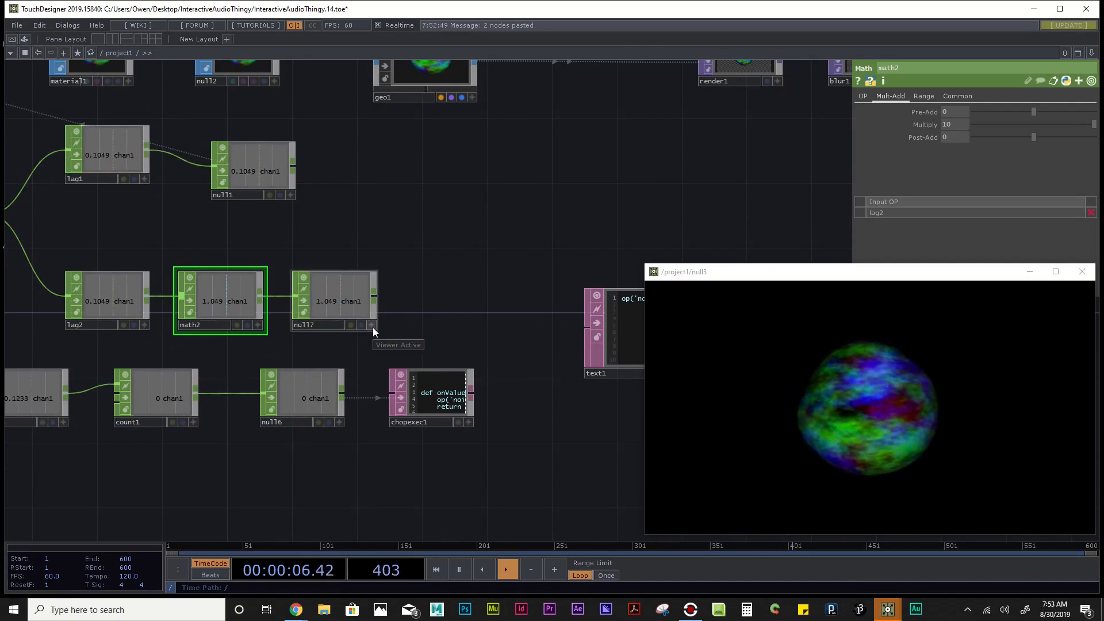
click(372, 326)
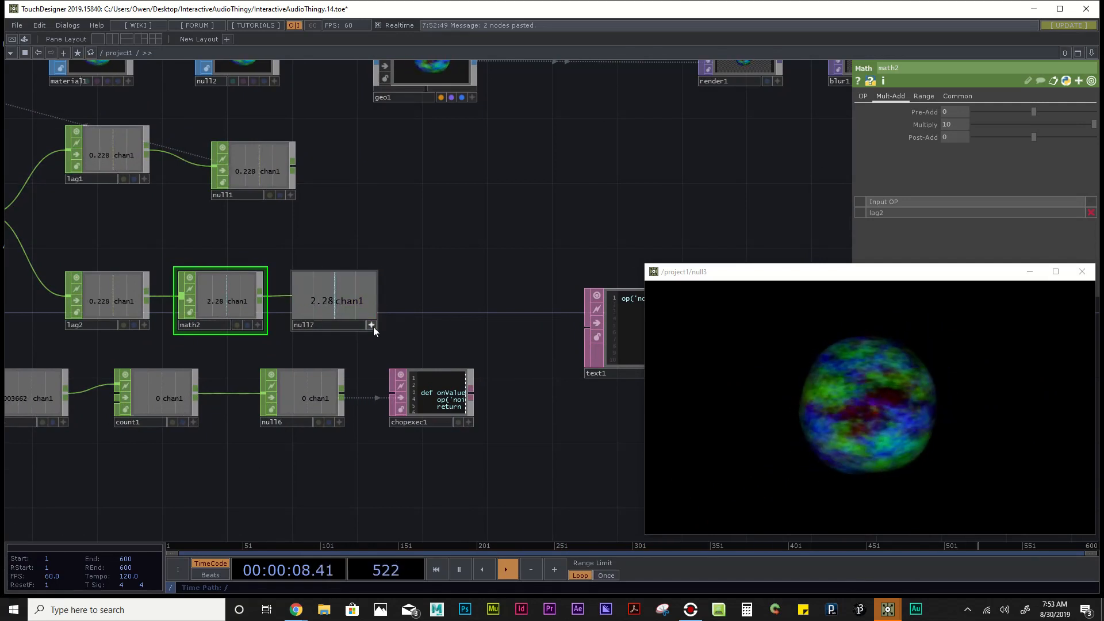
click(373, 326)
click(373, 325)
drag(650, 195, 460, 262)
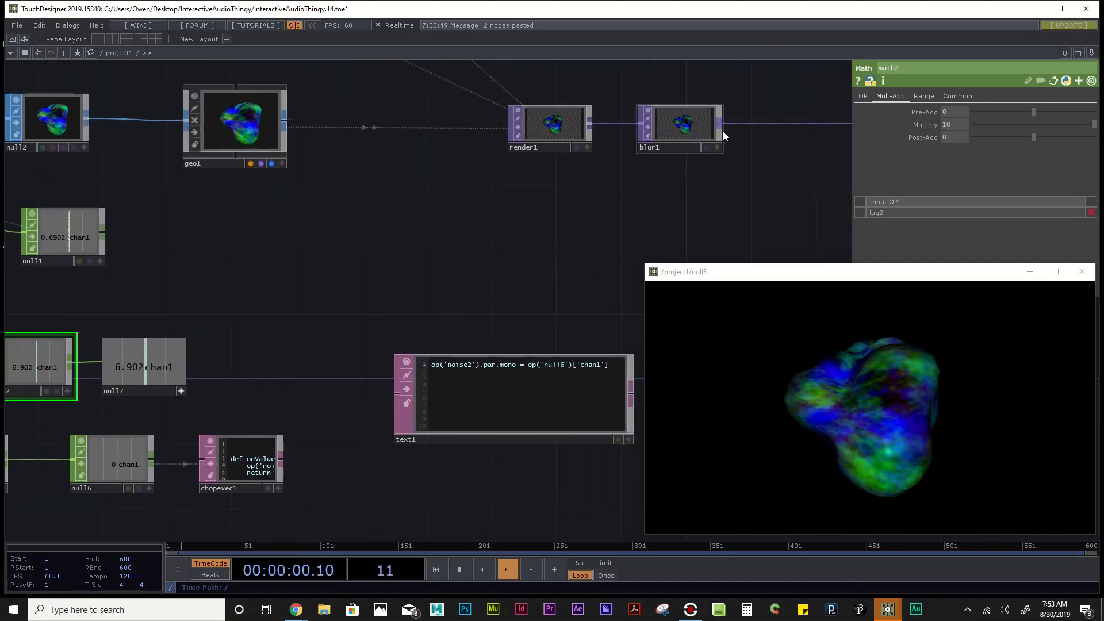
click(674, 128)
drag(564, 242, 688, 196)
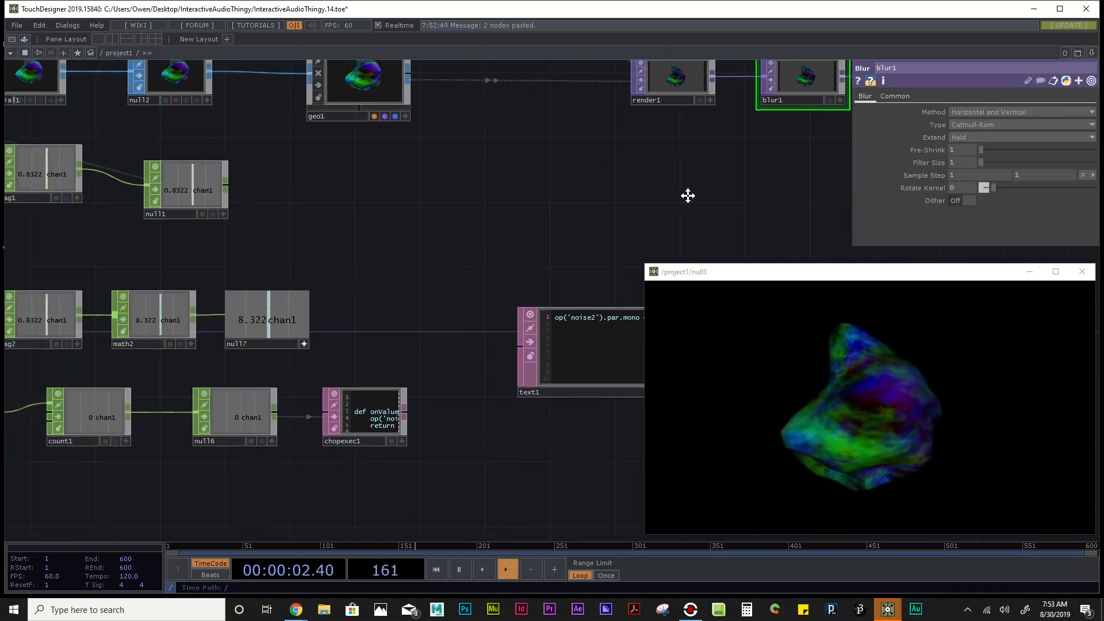
drag(348, 312, 552, 209)
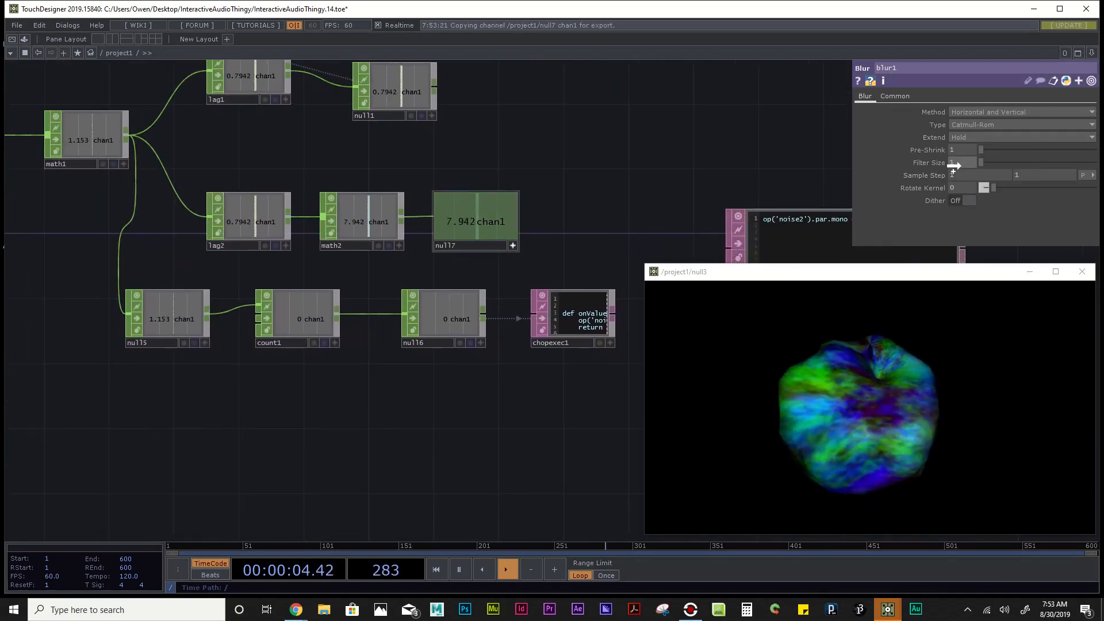
drag(958, 163, 961, 163)
click(971, 162)
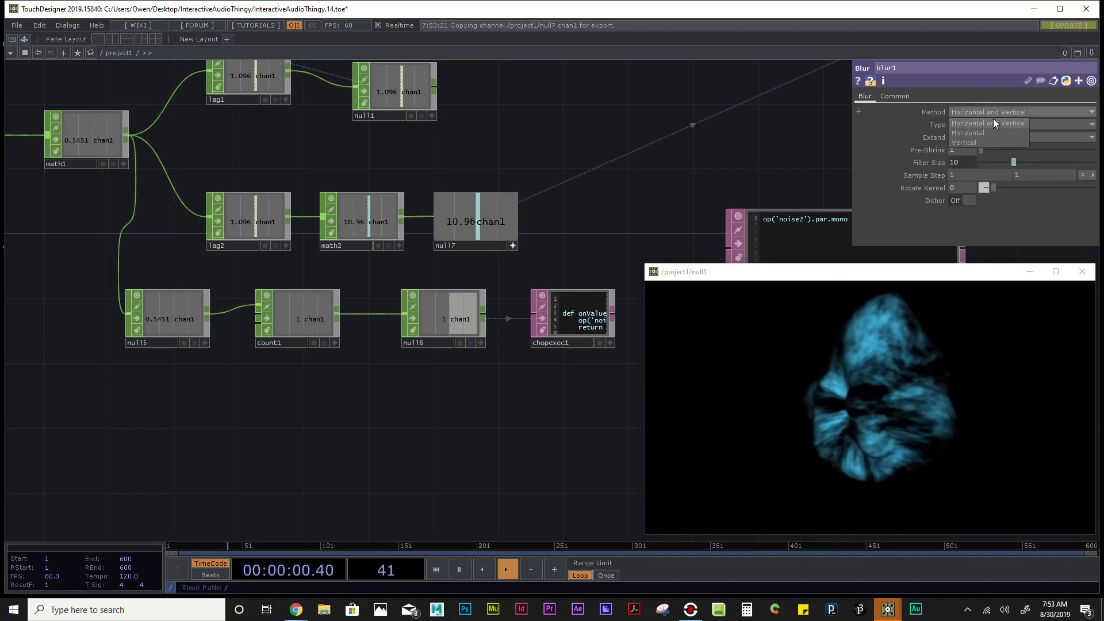
Step: Change blur1's Method, trying Horizontal first and settling on Vertical
click(995, 134)
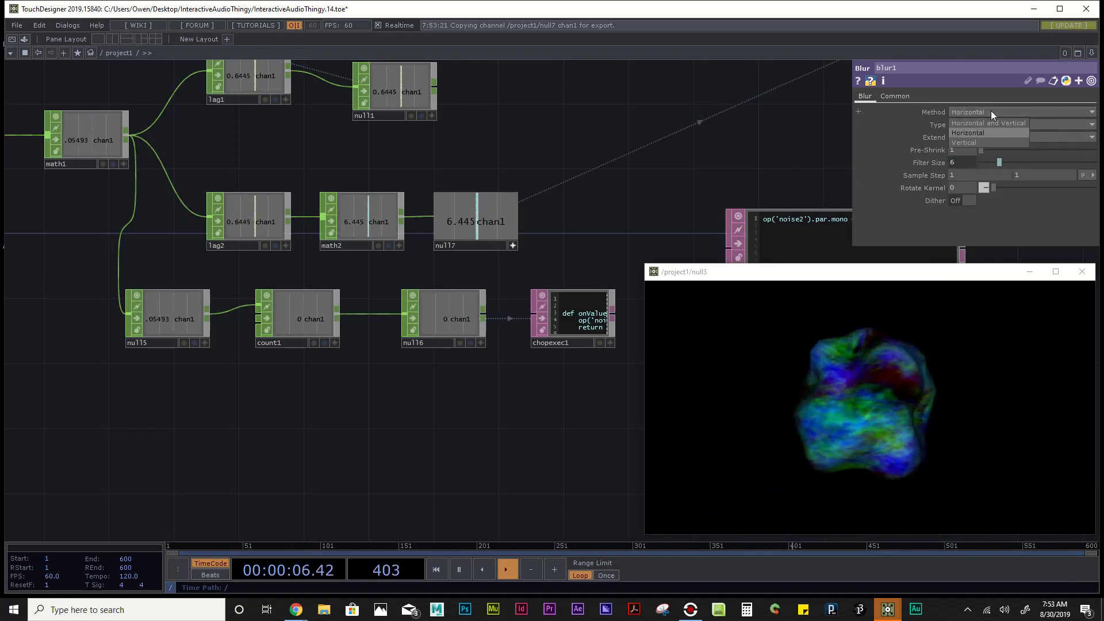
click(988, 142)
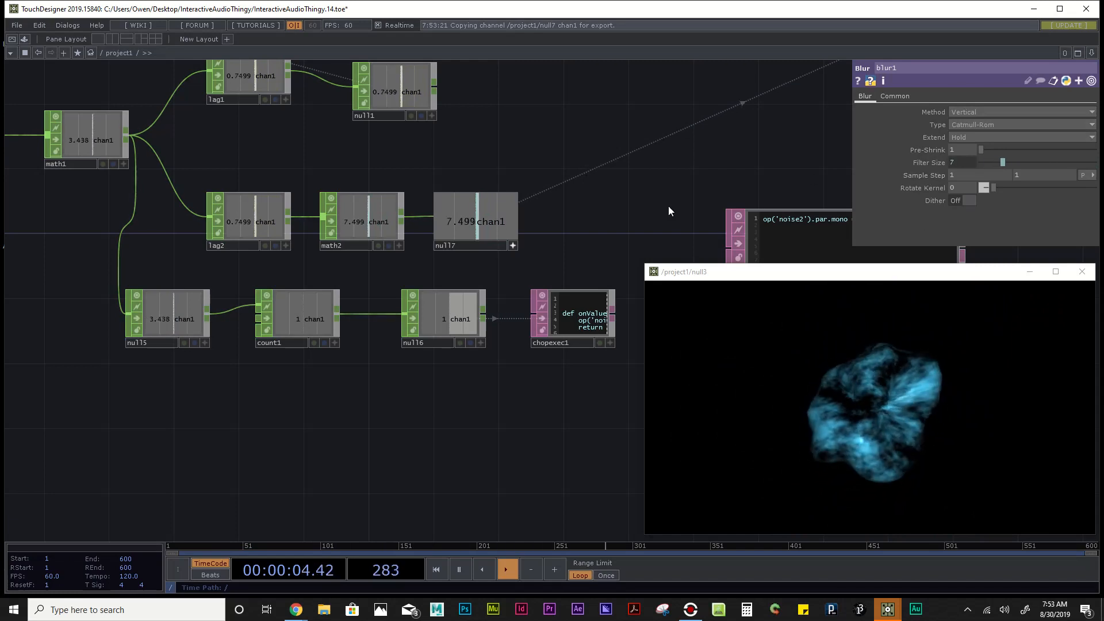
drag(520, 208, 230, 224)
scroll(424, 209, down, 3)
drag(436, 356, 599, 374)
scroll(322, 394, down, 3)
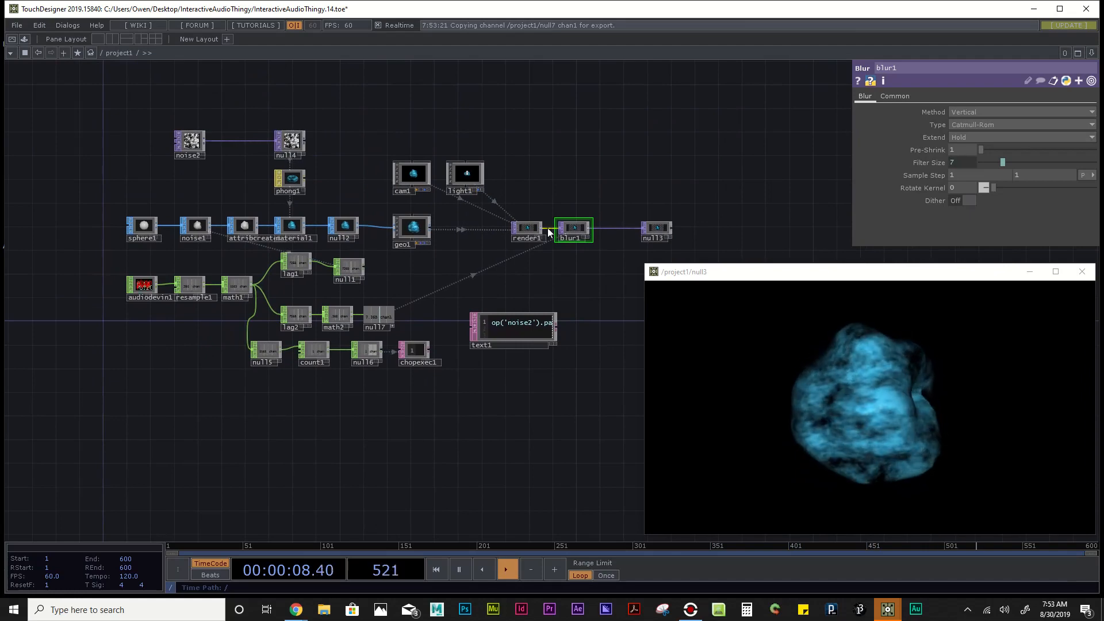
scroll(548, 233, up, 4)
scroll(552, 248, down, 3)
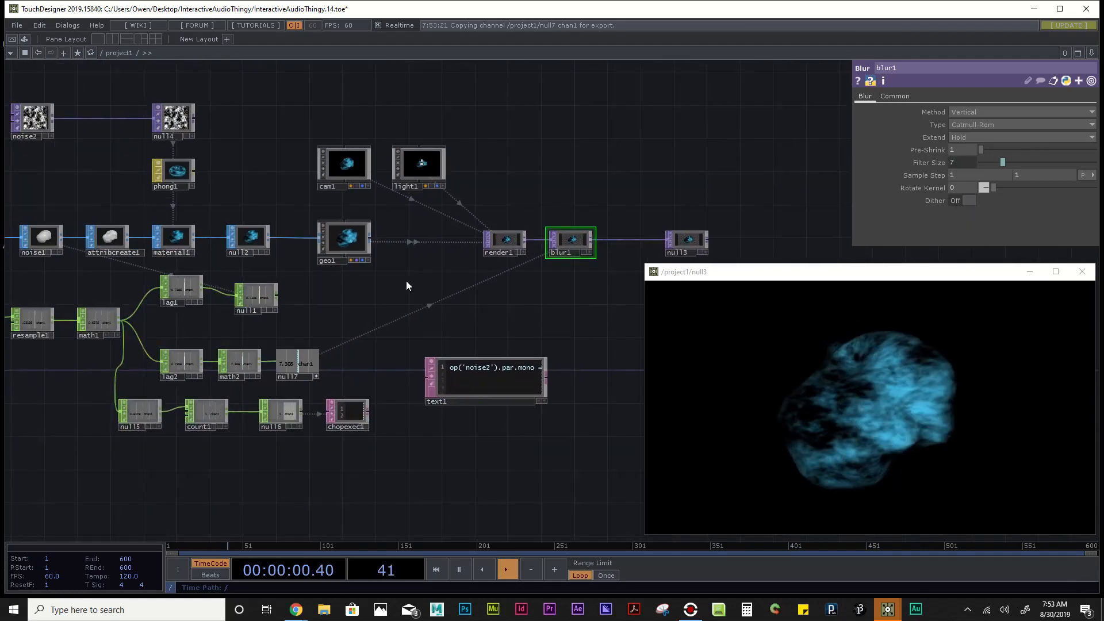
Step: Select the noise1 SOP after sphere1 to show its noise parameters
drag(406, 286, 452, 237)
scroll(411, 239, up, 5)
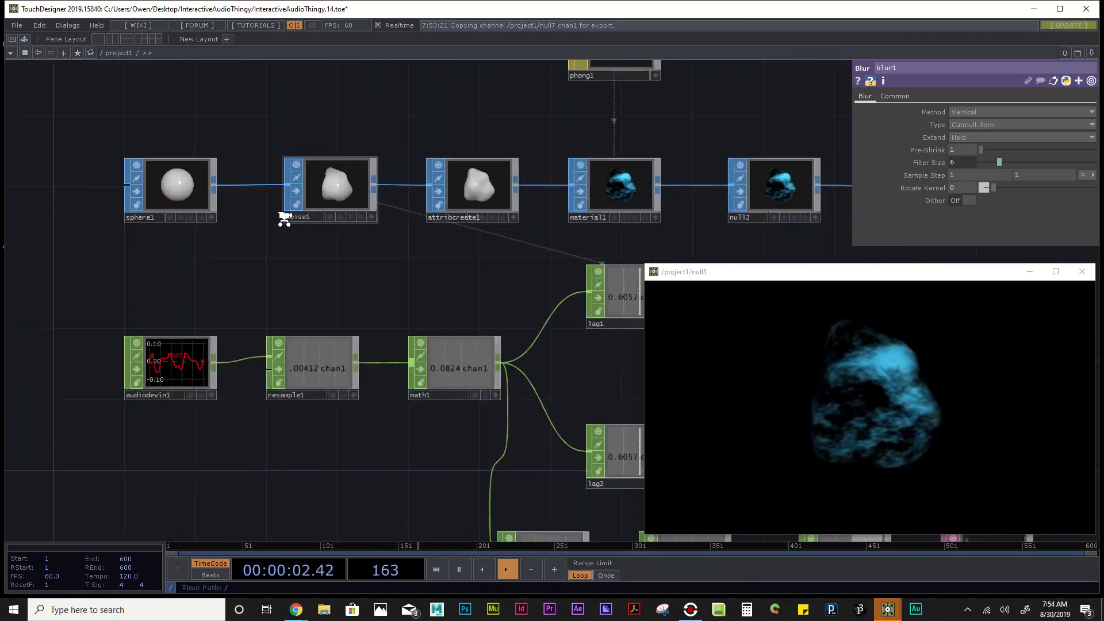
drag(371, 299, 270, 234)
click(247, 119)
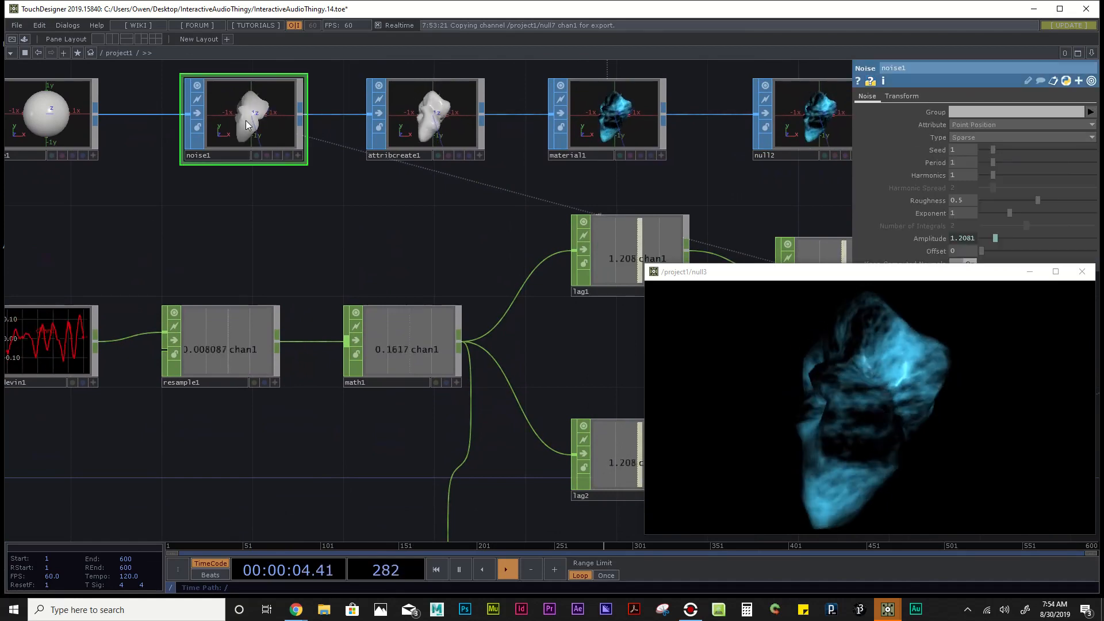
drag(295, 184, 240, 148)
scroll(361, 299, down, 1)
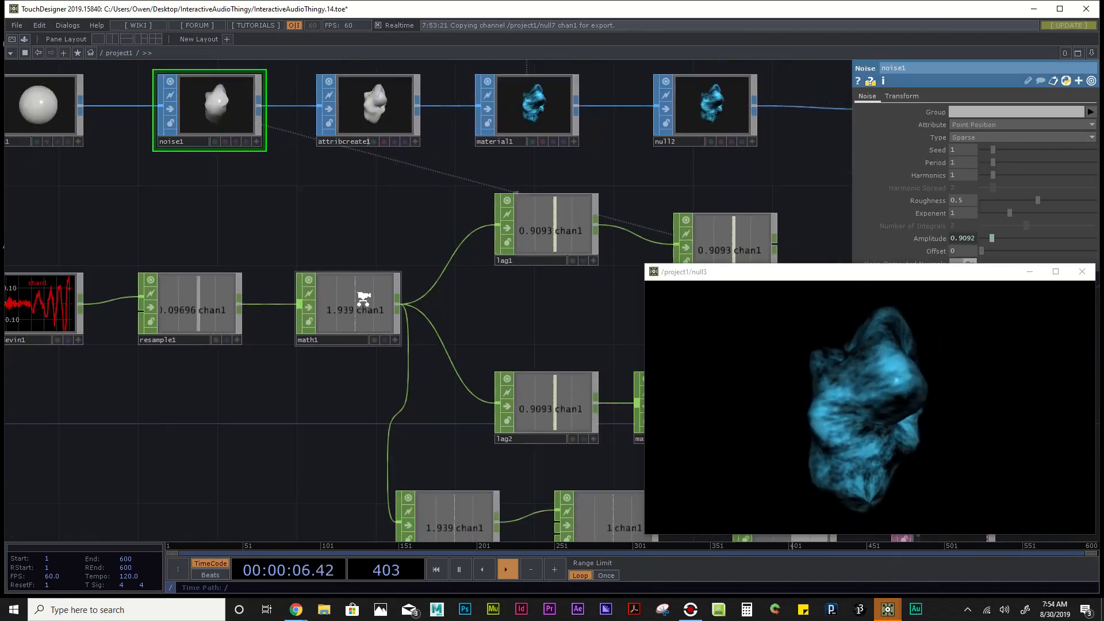
Step: Try exporting resample1's chan1 channel to noise1's Period and Harmonics parameters, undoing each export
scroll(361, 299, down, 2)
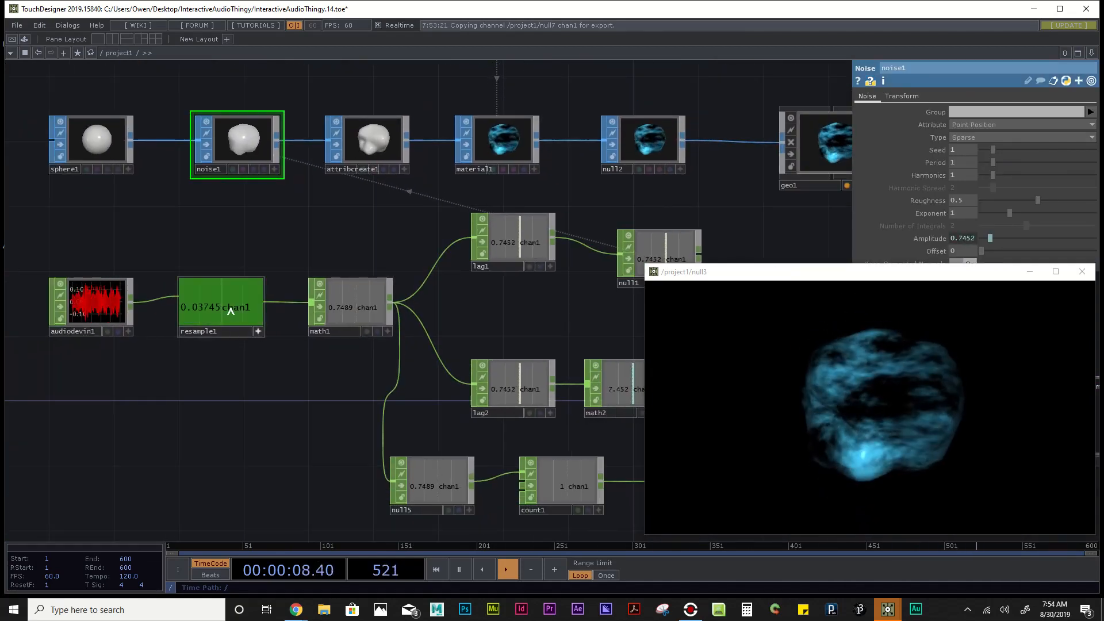
drag(230, 311, 975, 160)
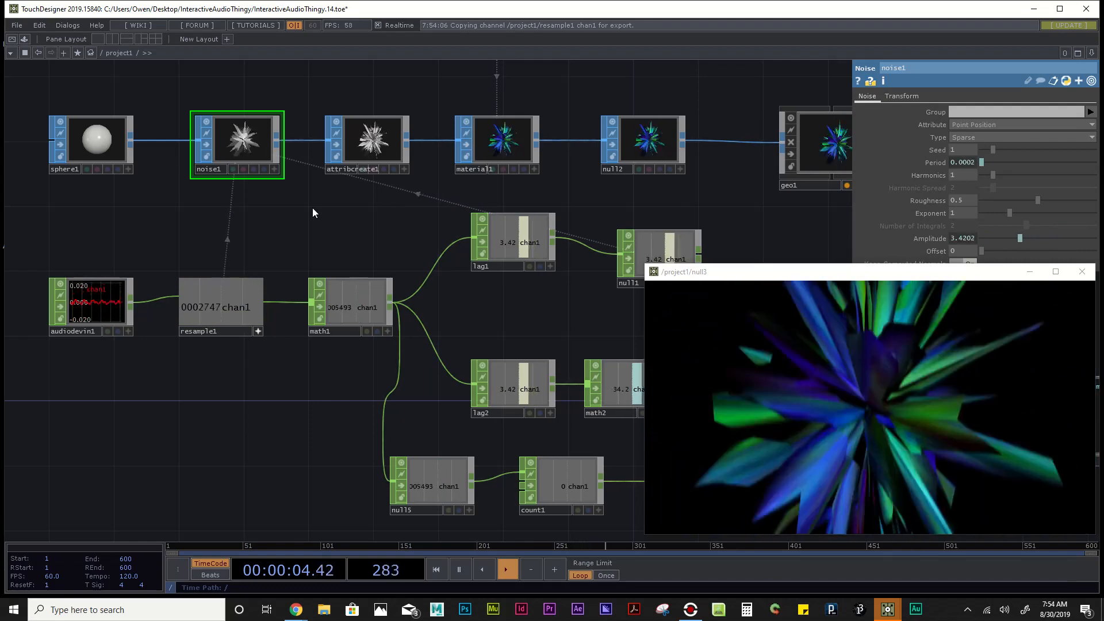
key(ctrl+z)
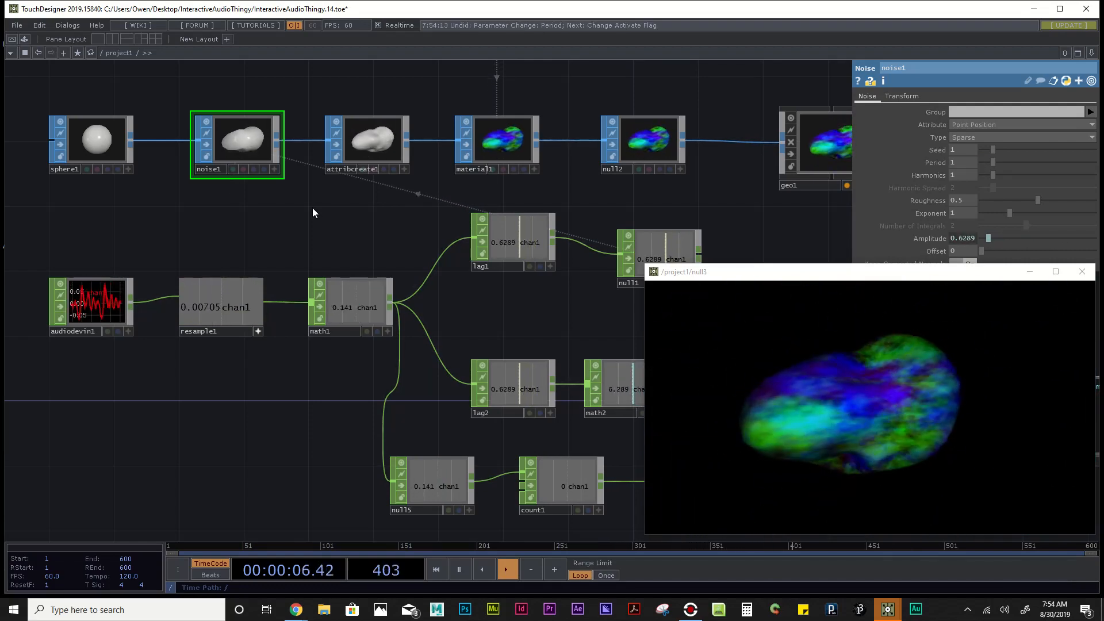
drag(221, 304, 971, 173)
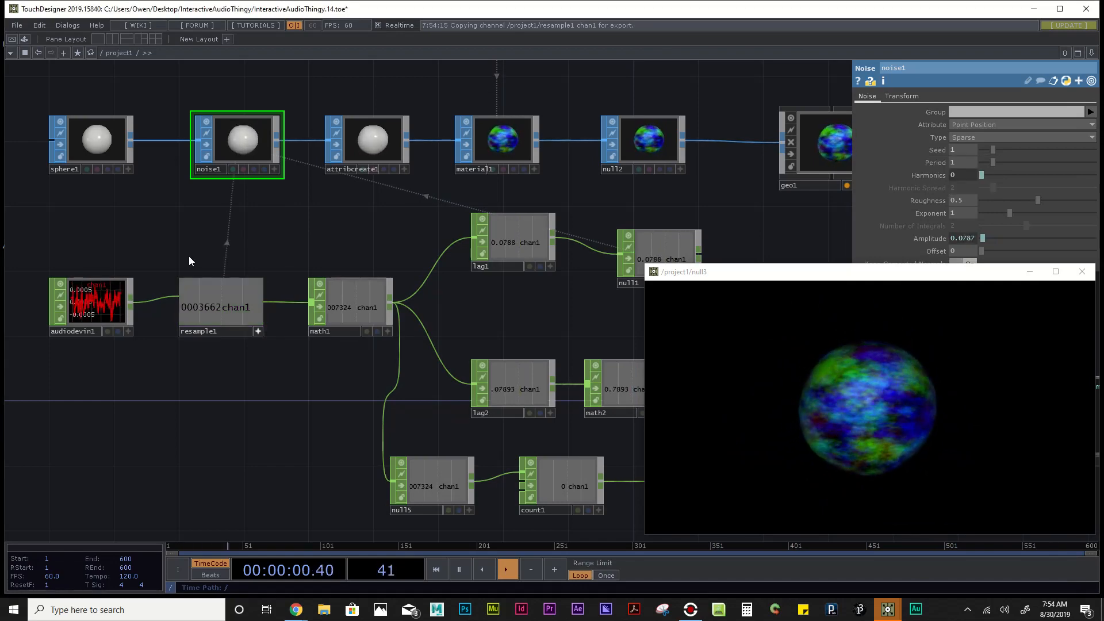
key(ctrl+z)
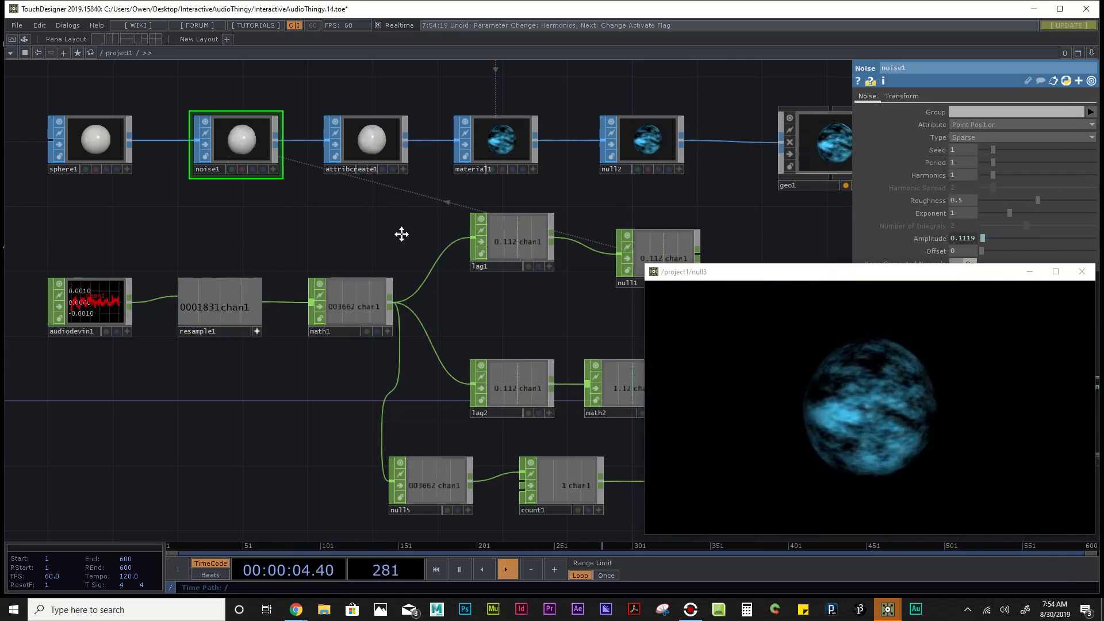
Step: Try exporting null7's chan1 channel to noise1's Roughness parameter, and undo the export
drag(402, 234, 65, 209)
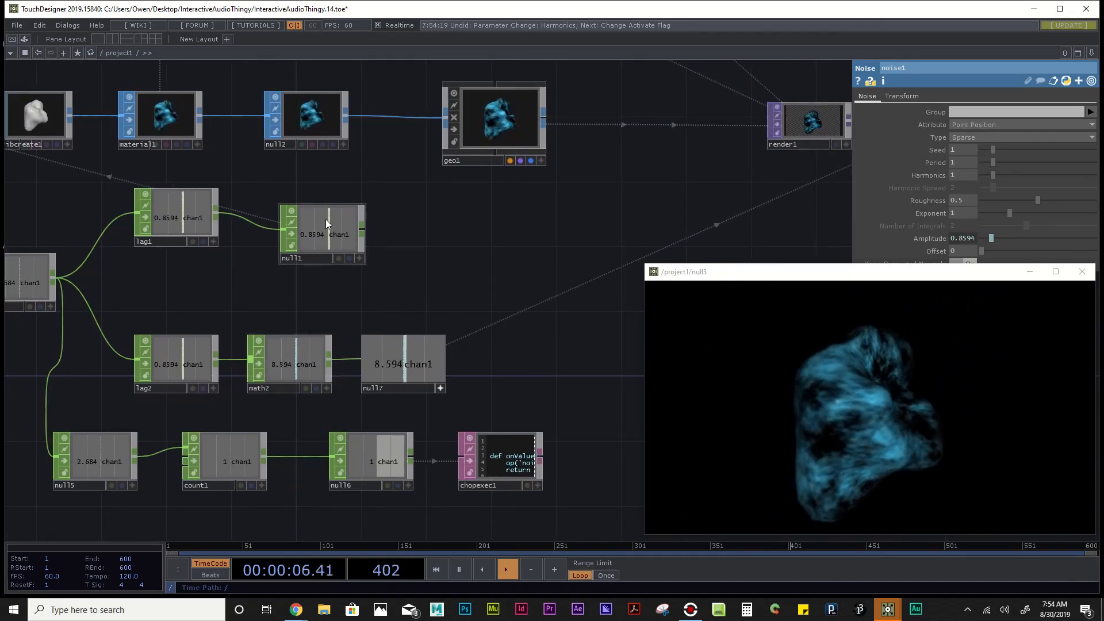
drag(402, 364, 969, 200)
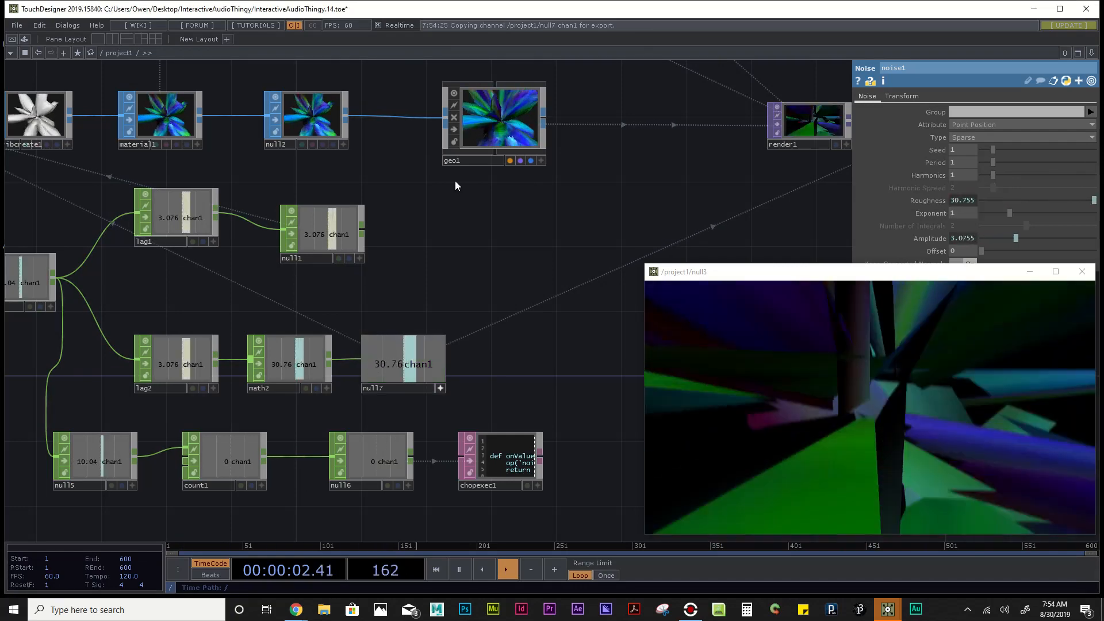
key(ctrl+z)
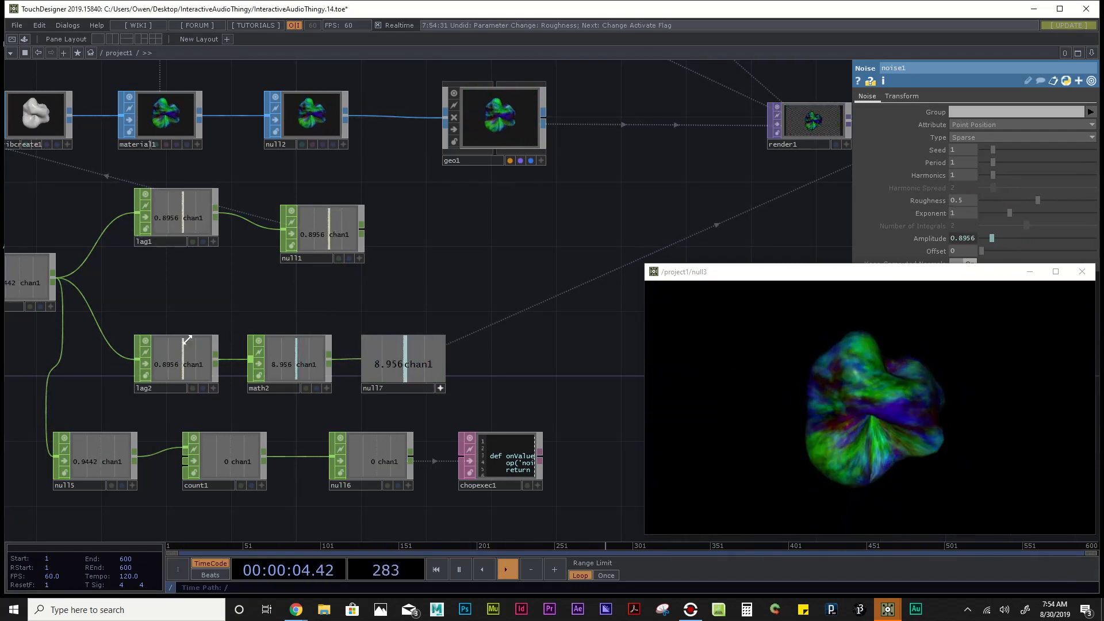
Step: Export null1's chan1 channel from its active viewer to noise1's Roughness parameter and save the project
click(358, 258)
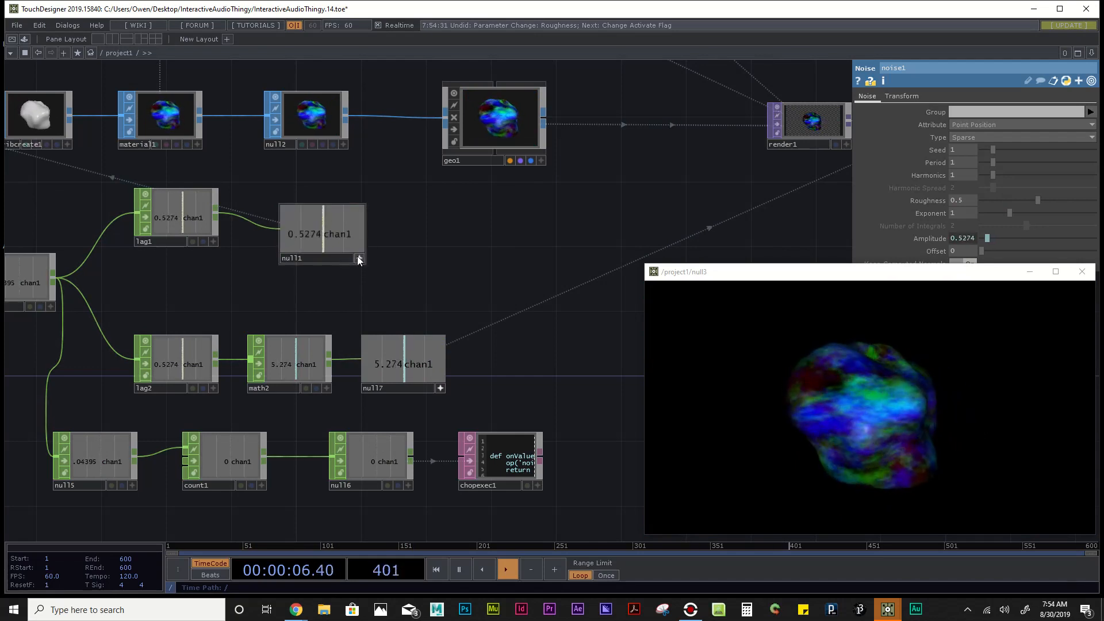
drag(334, 234, 1054, 172)
drag(961, 199, 963, 200)
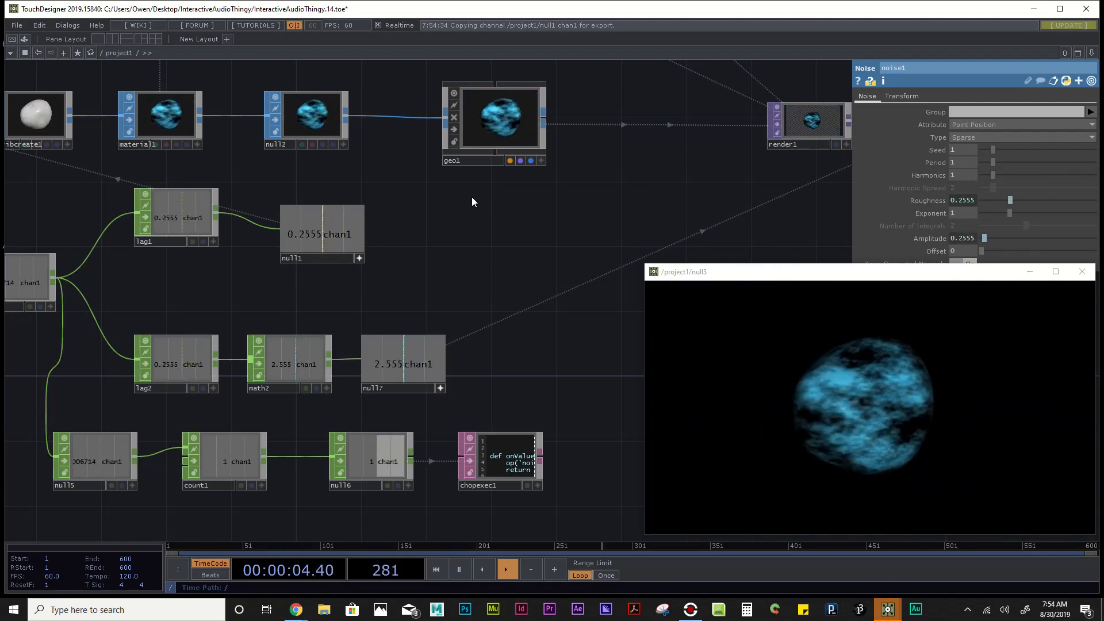
scroll(474, 201, down, 6)
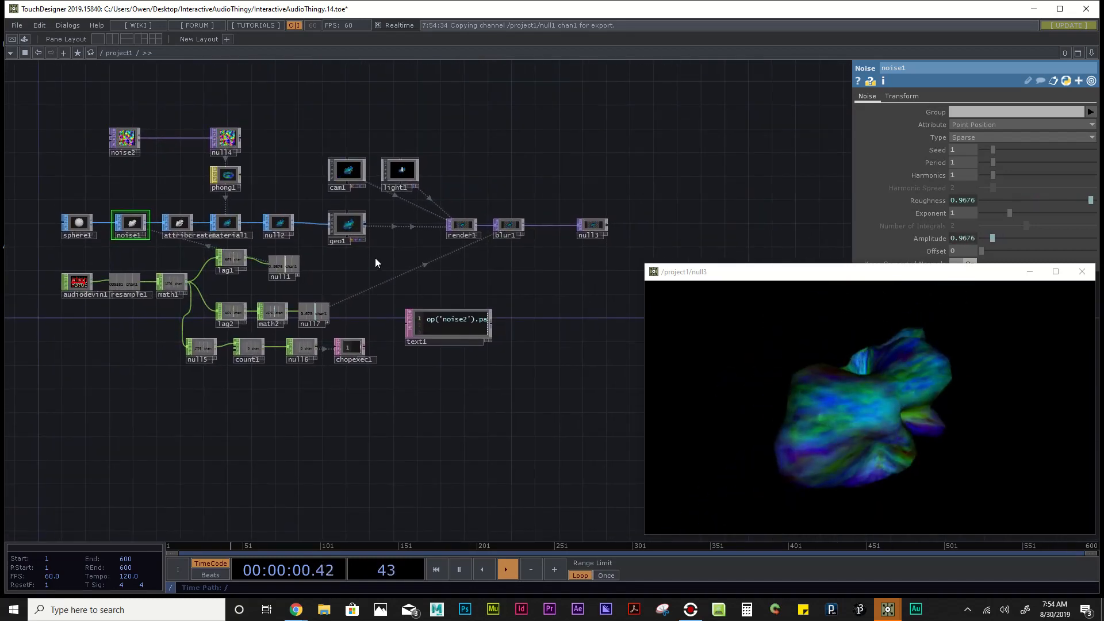
key(ctrl+s)
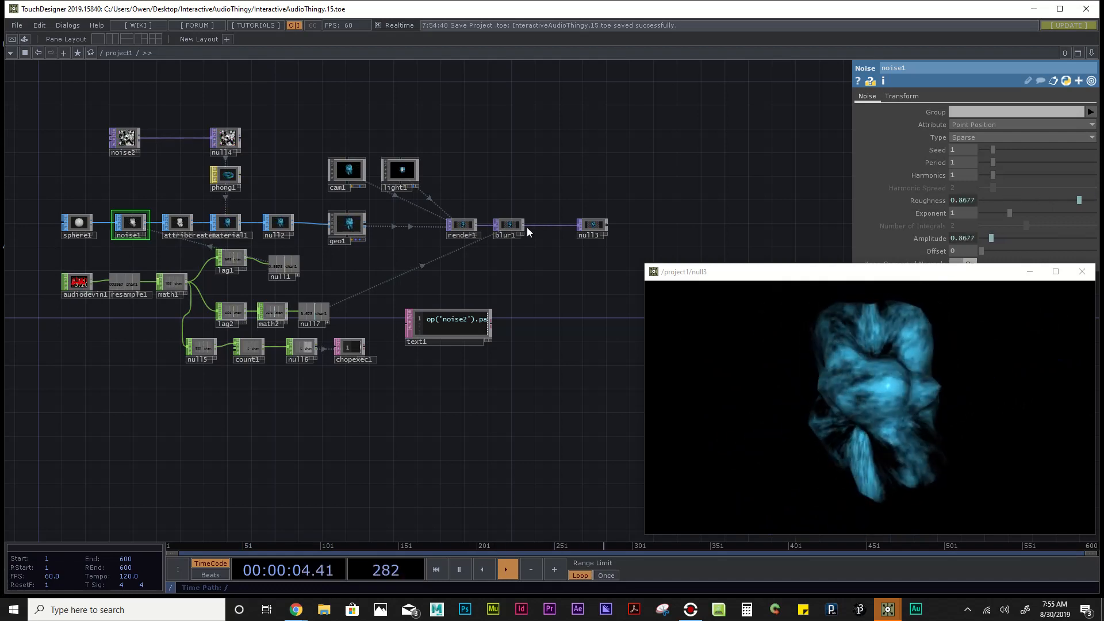
Step: Insert an HSV Adjust TOP on the wire between blur1 and null3
scroll(527, 227, up, 5)
drag(574, 241, 492, 237)
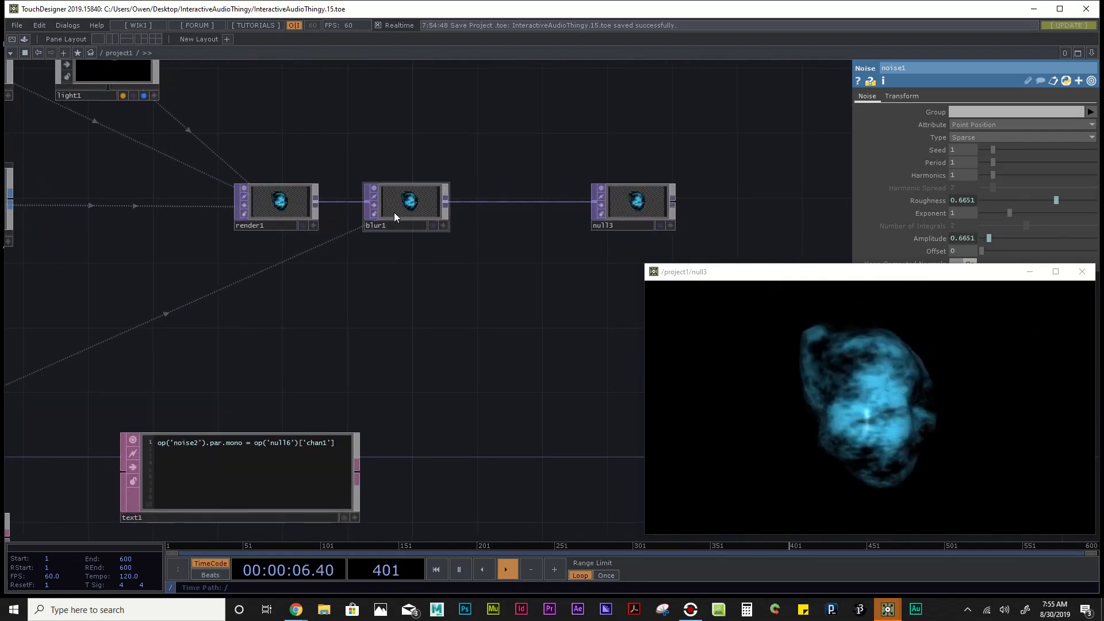
right_click(509, 201)
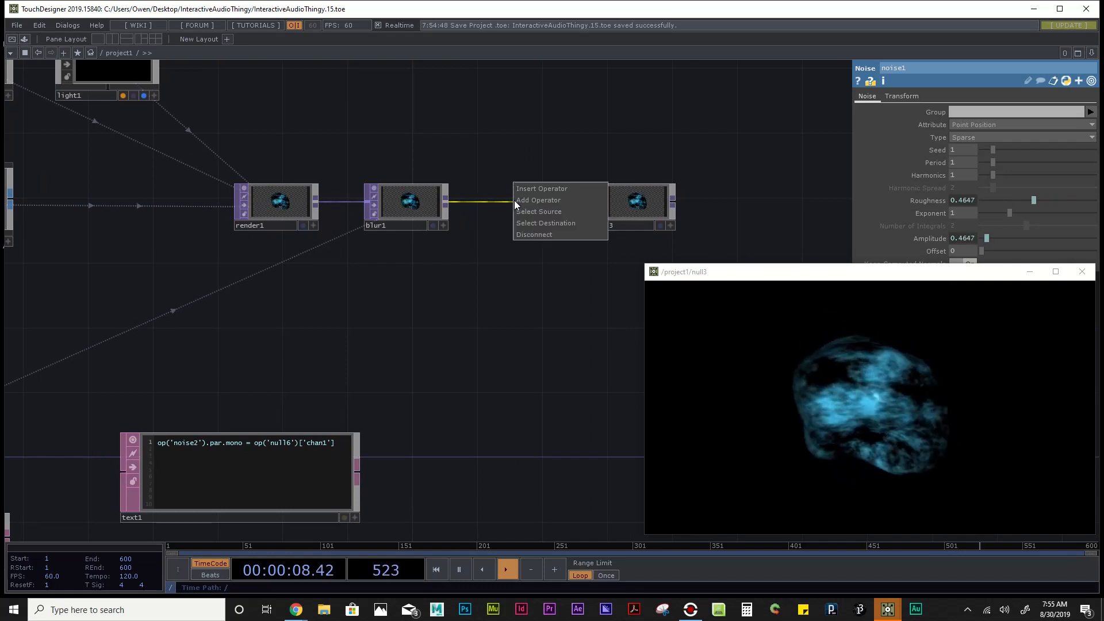
click(540, 186)
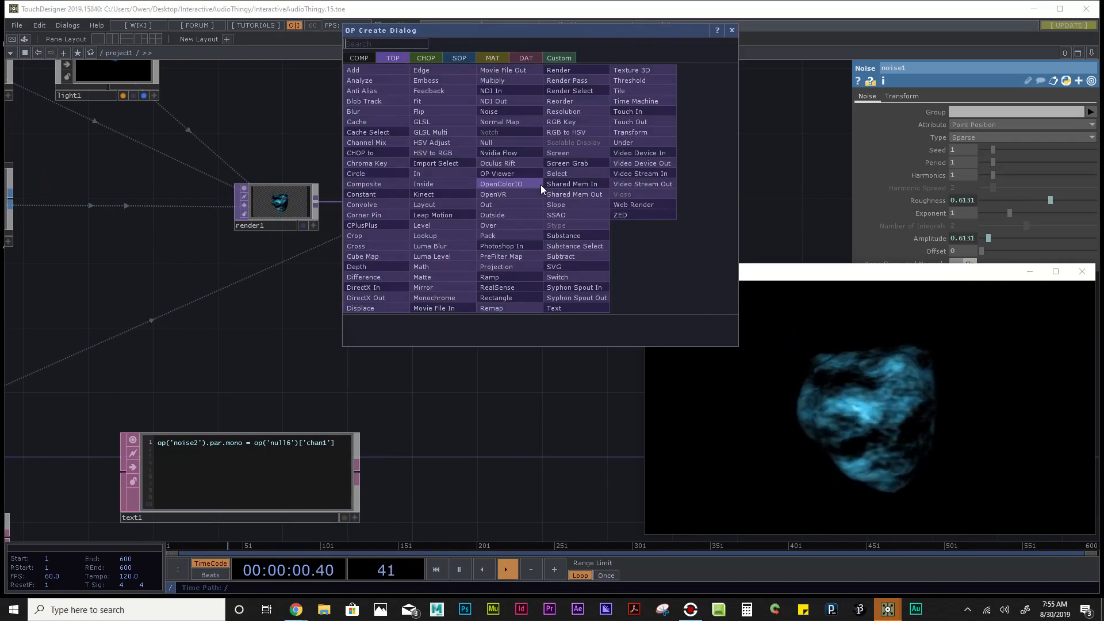
text(hsv)
click(437, 143)
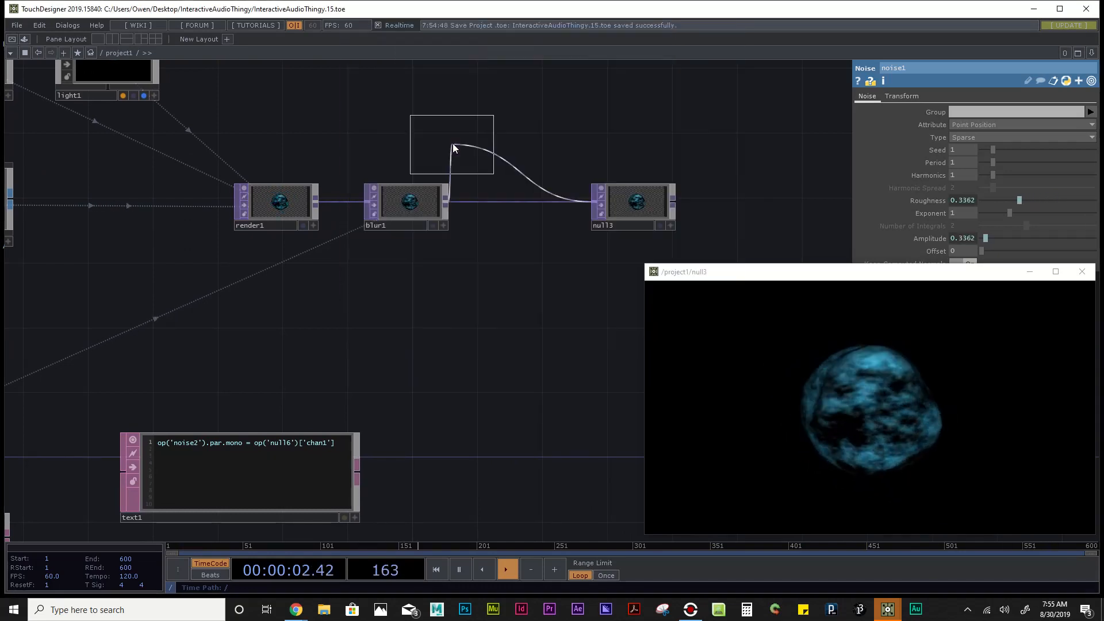
click(525, 205)
Step: Deactivate null7's viewer, move the node away from math2, and place a duplicate of it above as a second math2 output
scroll(465, 316, down, 3)
scroll(465, 333, down, 3)
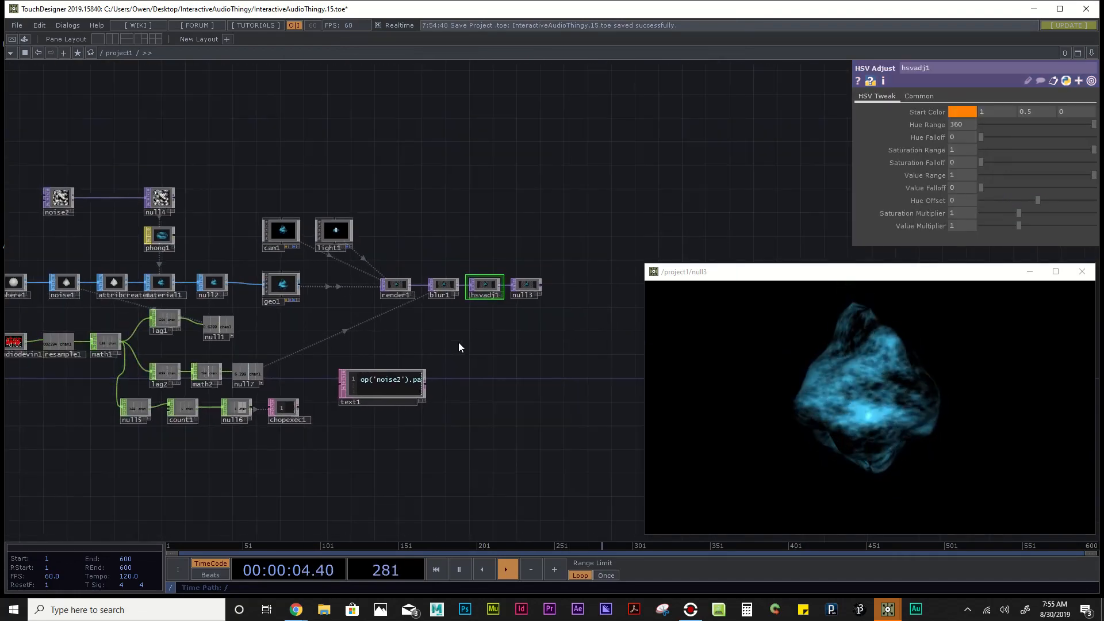
scroll(207, 353, up, 3)
scroll(210, 353, down, 3)
drag(265, 352, 393, 356)
scroll(315, 357, up, 2)
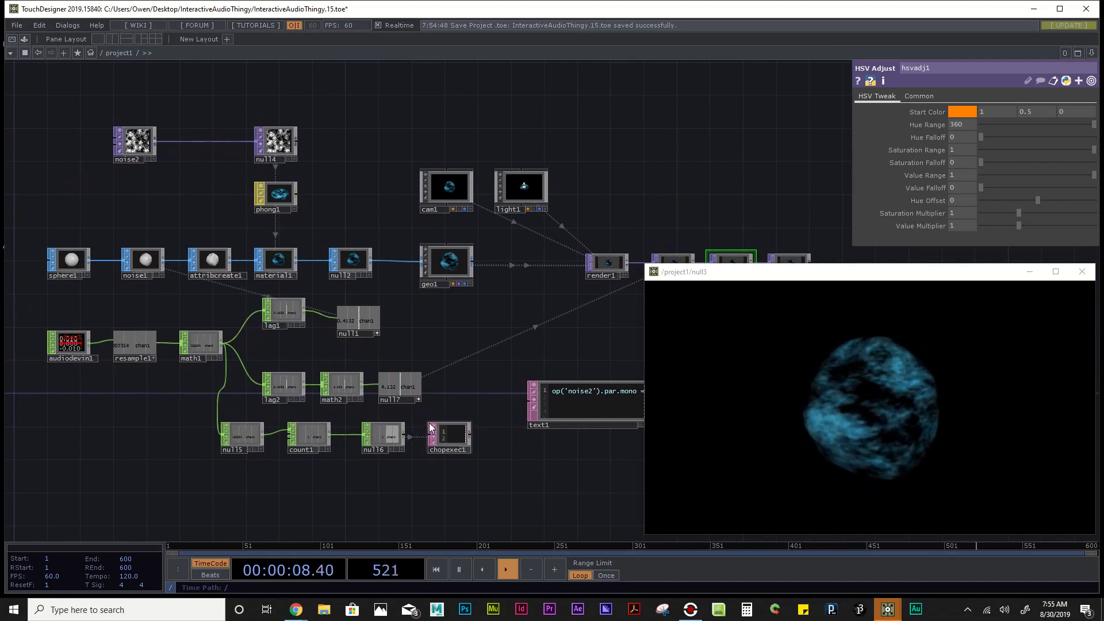
scroll(430, 426, up, 4)
click(375, 365)
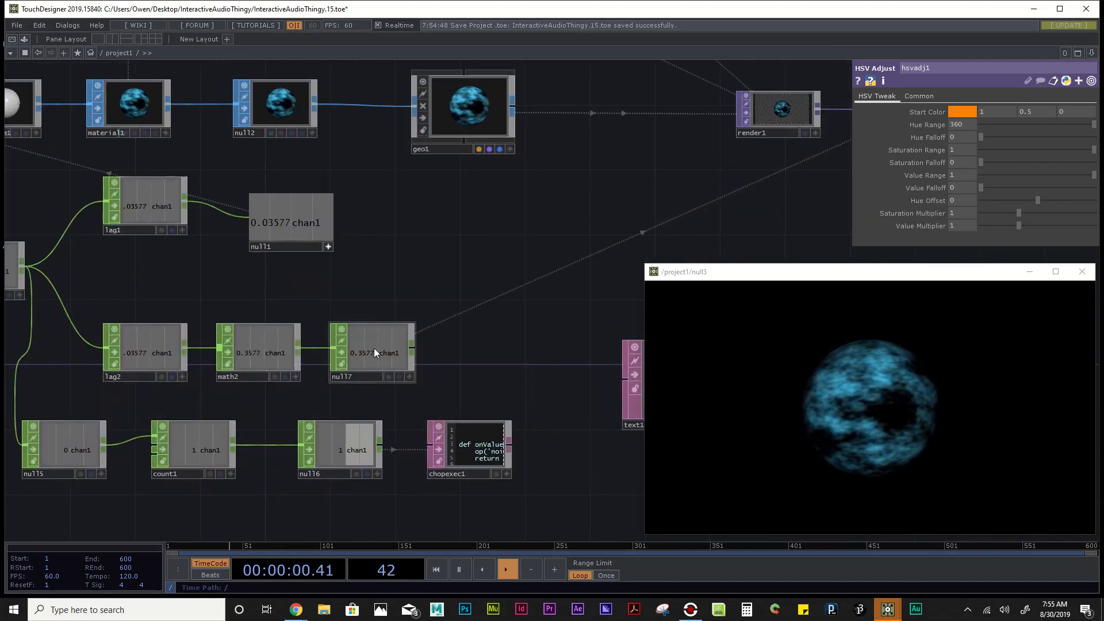
drag(368, 357, 430, 352)
click(432, 352)
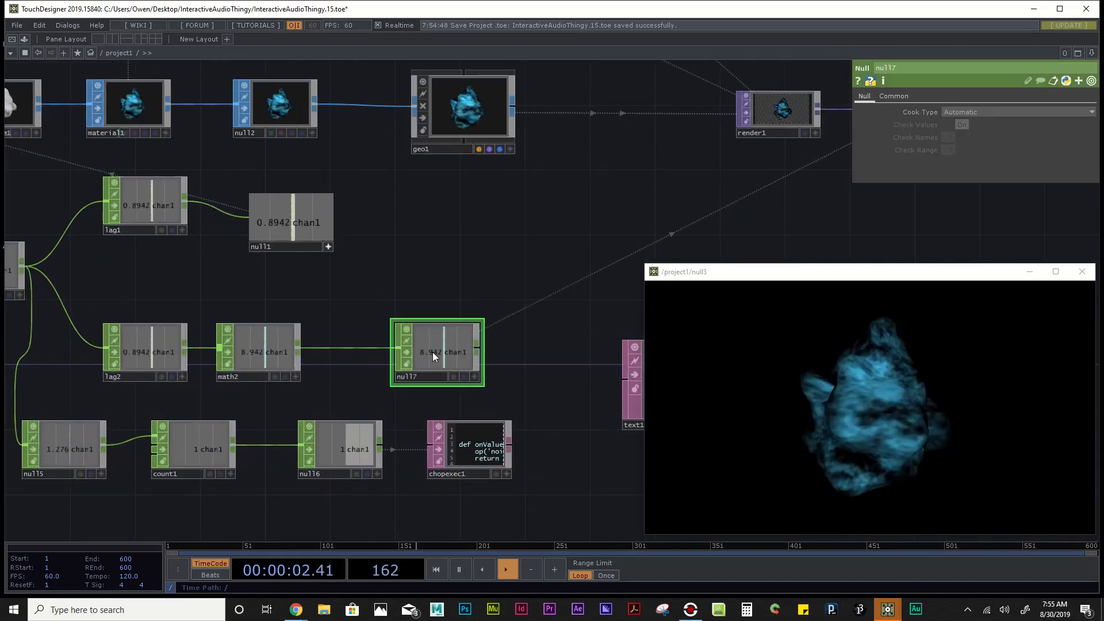
key(ctrl+c)
key(ctrl+v)
drag(435, 405, 469, 192)
Step: Move the null5-to-chopexec1 row and null7 down, and reposition null8 to space out the CHOP branches
scroll(459, 294, down, 5)
drag(506, 354, 195, 400)
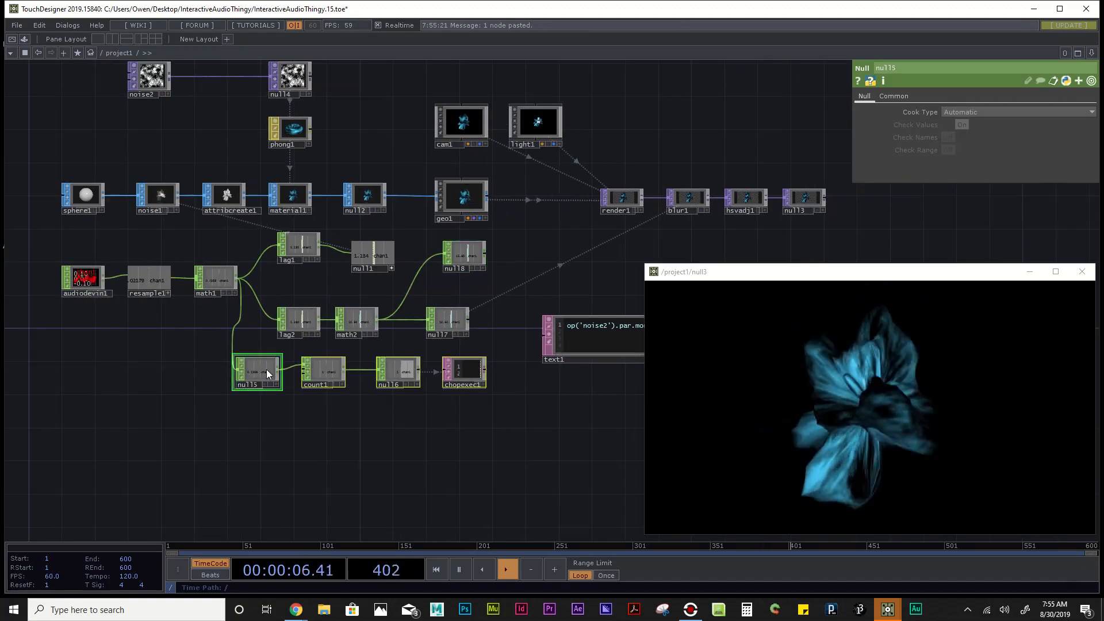
drag(442, 321, 442, 363)
drag(468, 245, 476, 278)
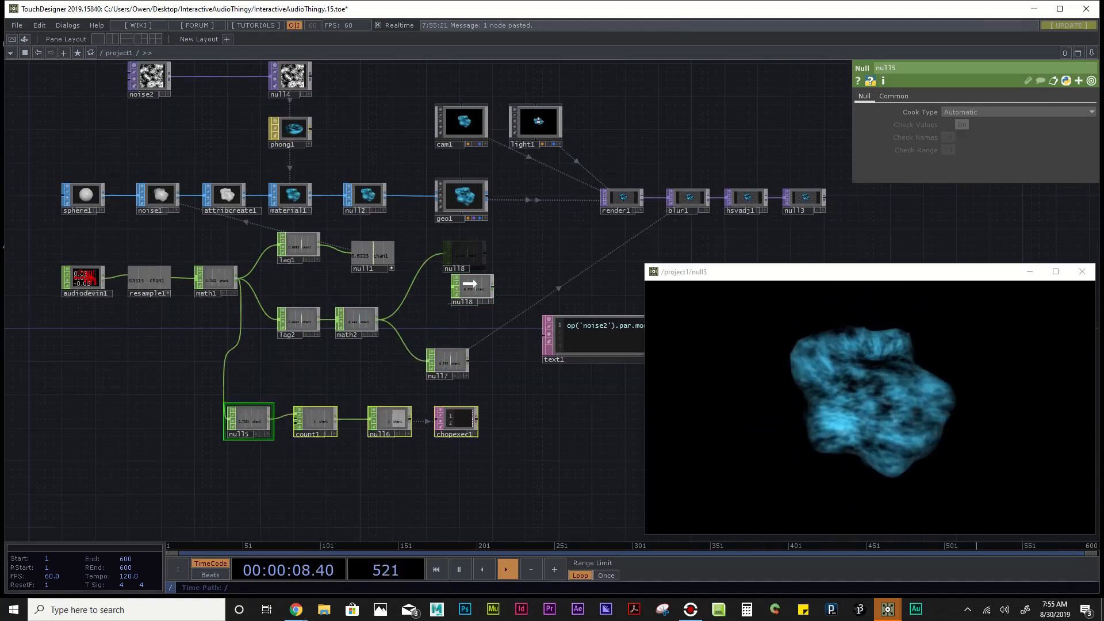
Step: Insert a Speed CHOP on the wire between math2 and null8 and inspect its running value
scroll(423, 313, up, 4)
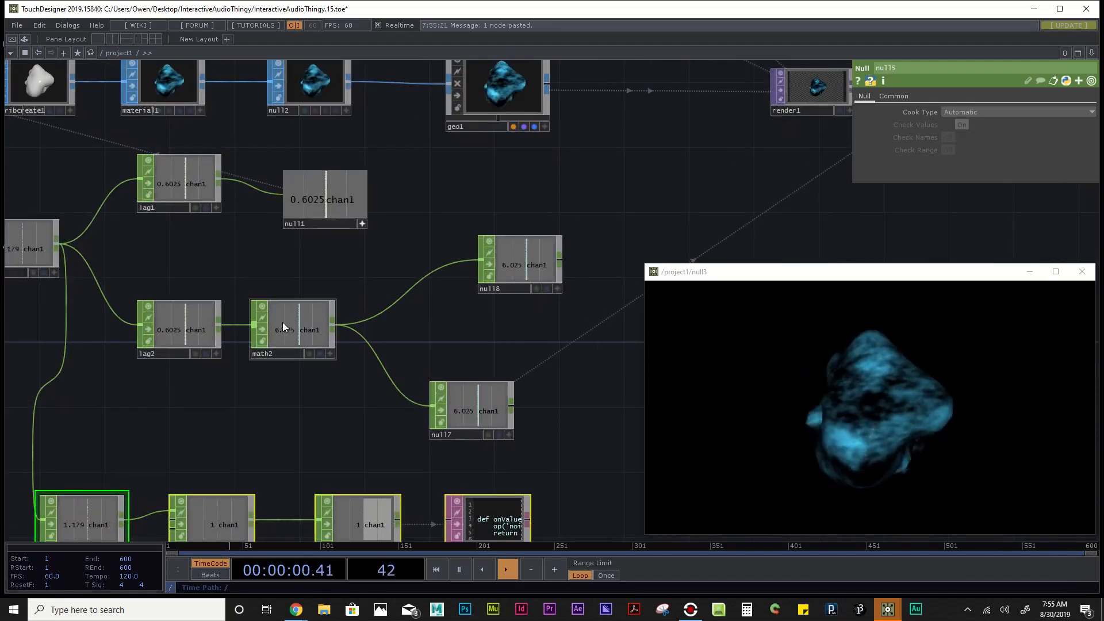
right_click(393, 301)
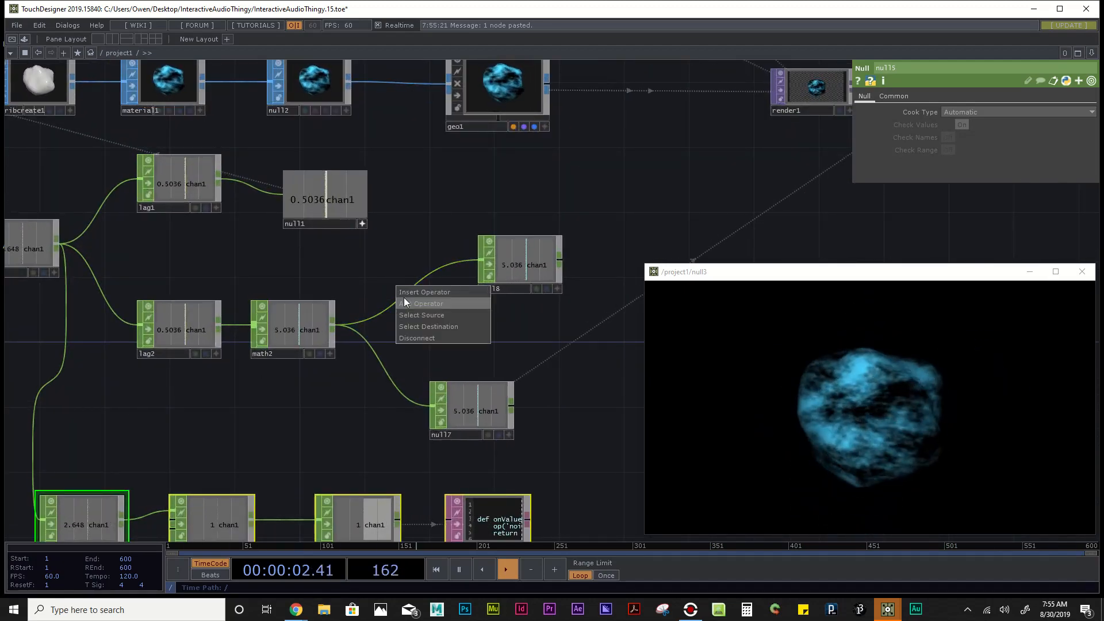
click(409, 292)
text(speed)
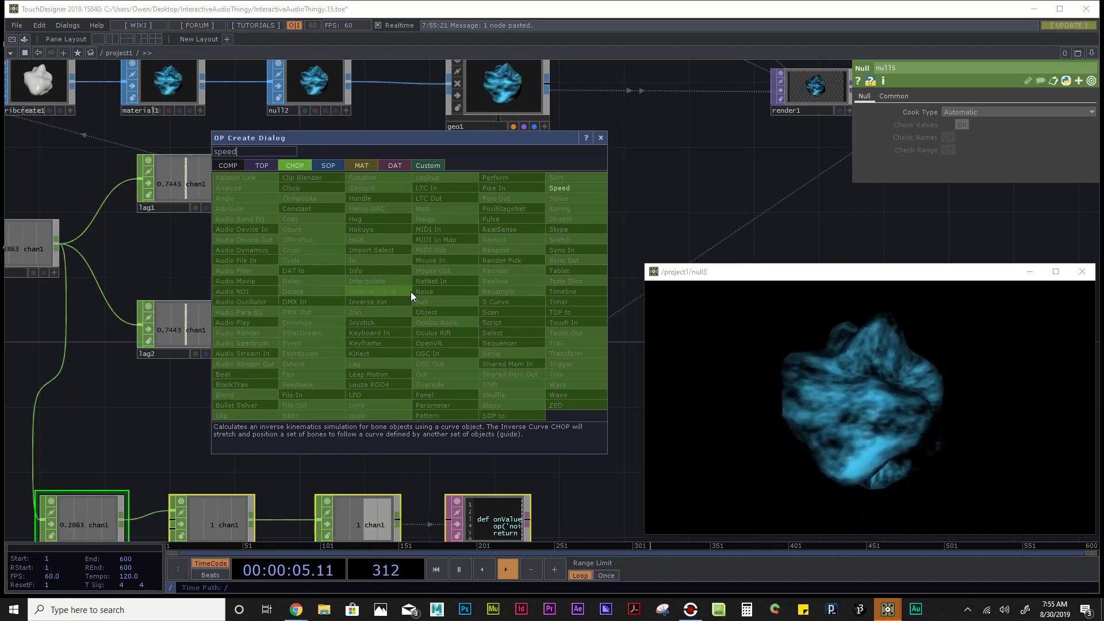
click(574, 185)
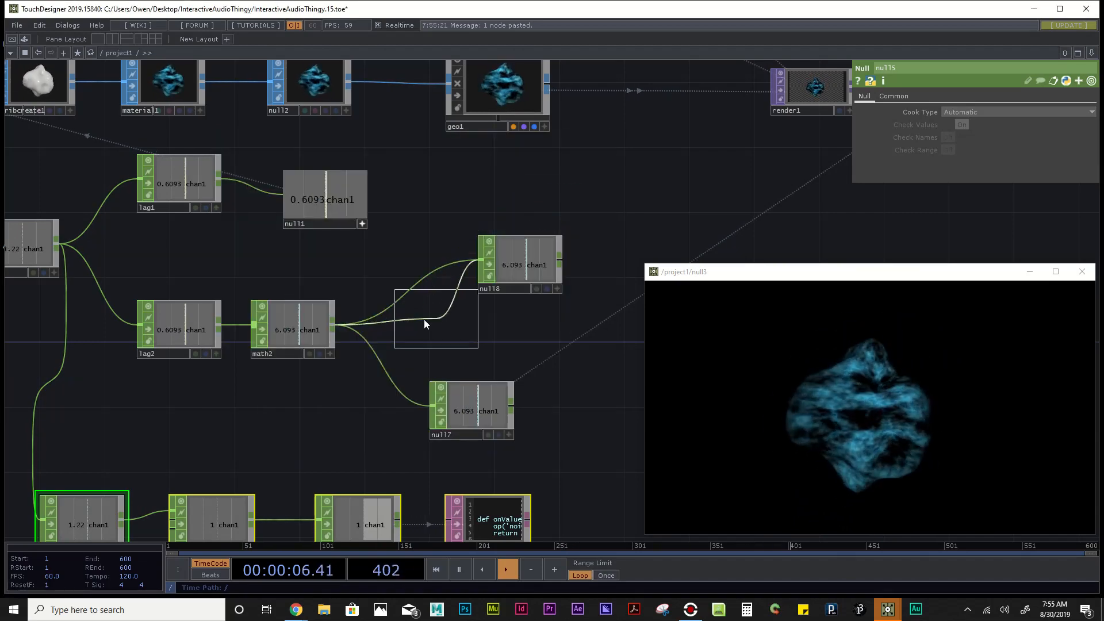
click(409, 286)
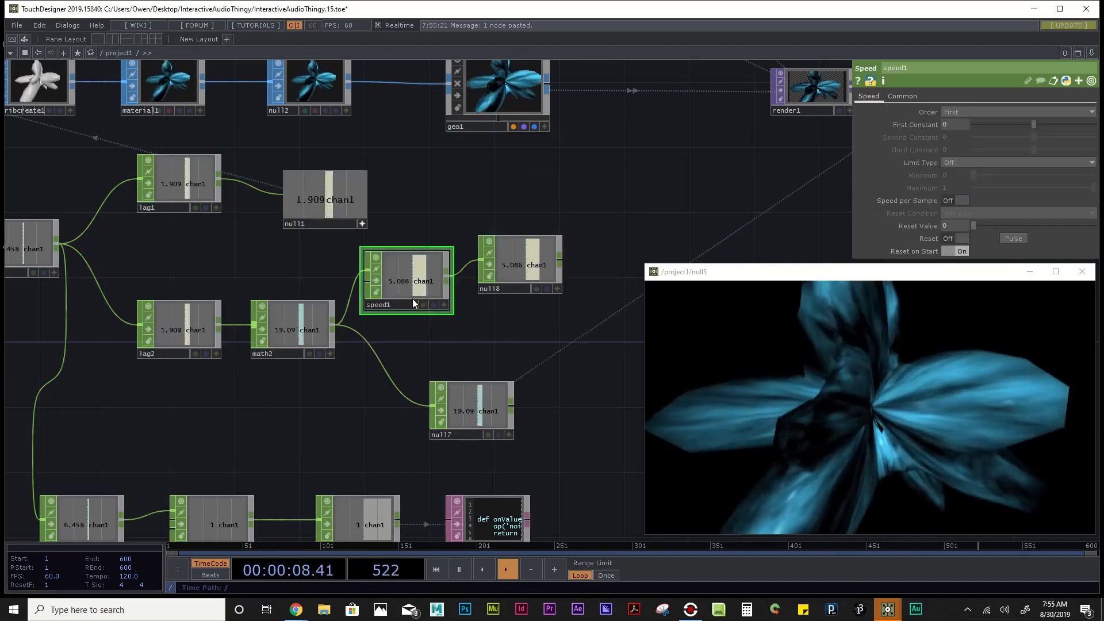
scroll(405, 281, up, 5)
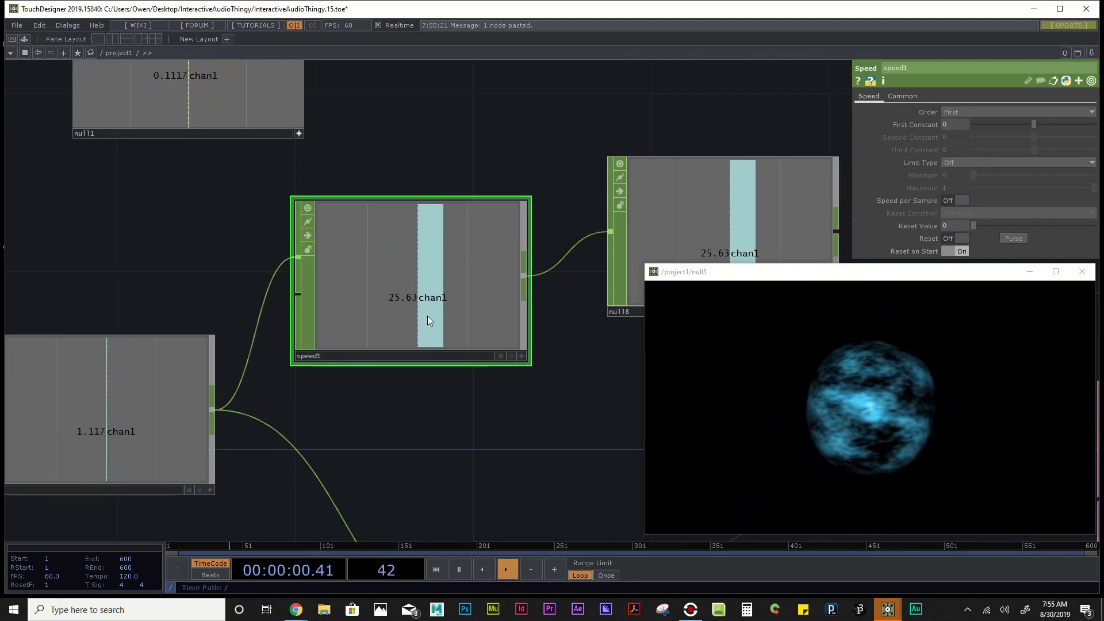
scroll(428, 317, down, 5)
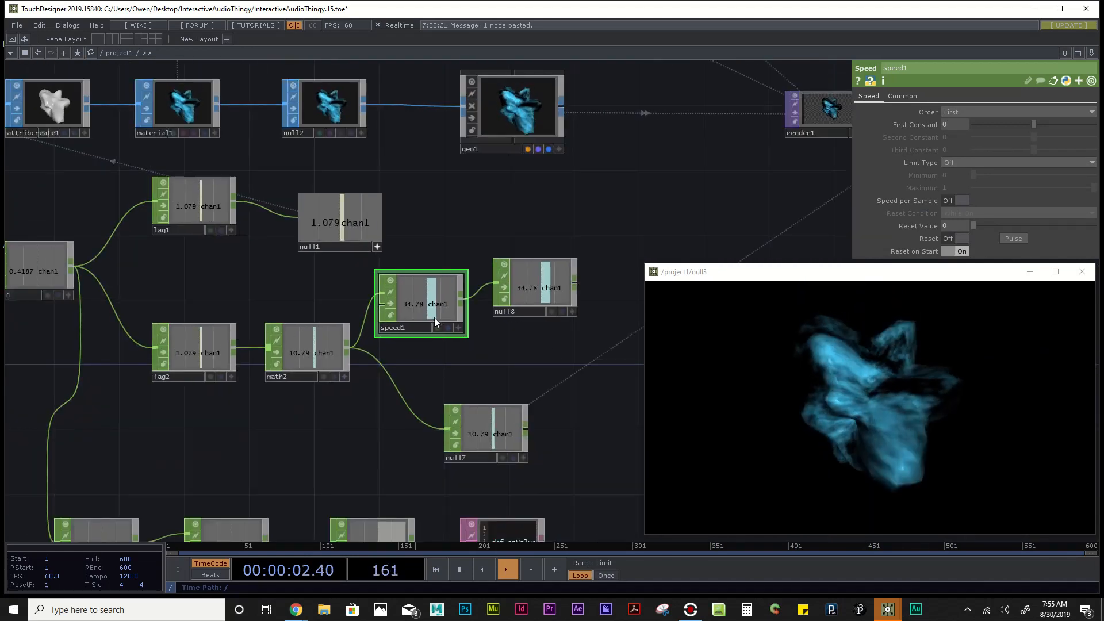
Step: Activate null8's viewer and export its chan1 channel to the Hue Offset parameter of hsvadj1
drag(520, 339, 291, 371)
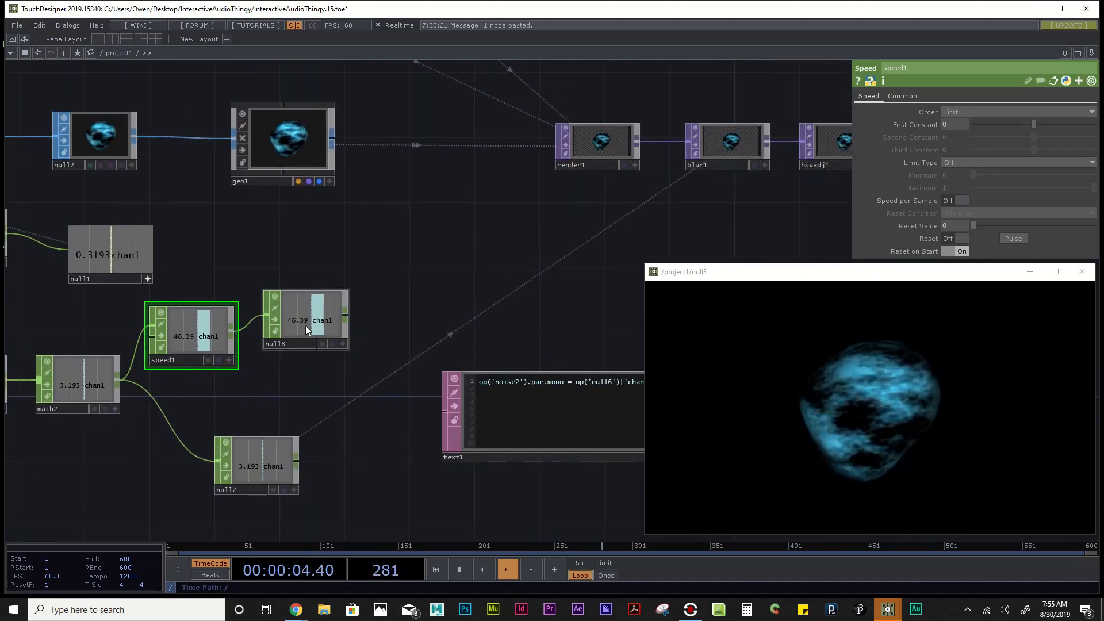
click(342, 344)
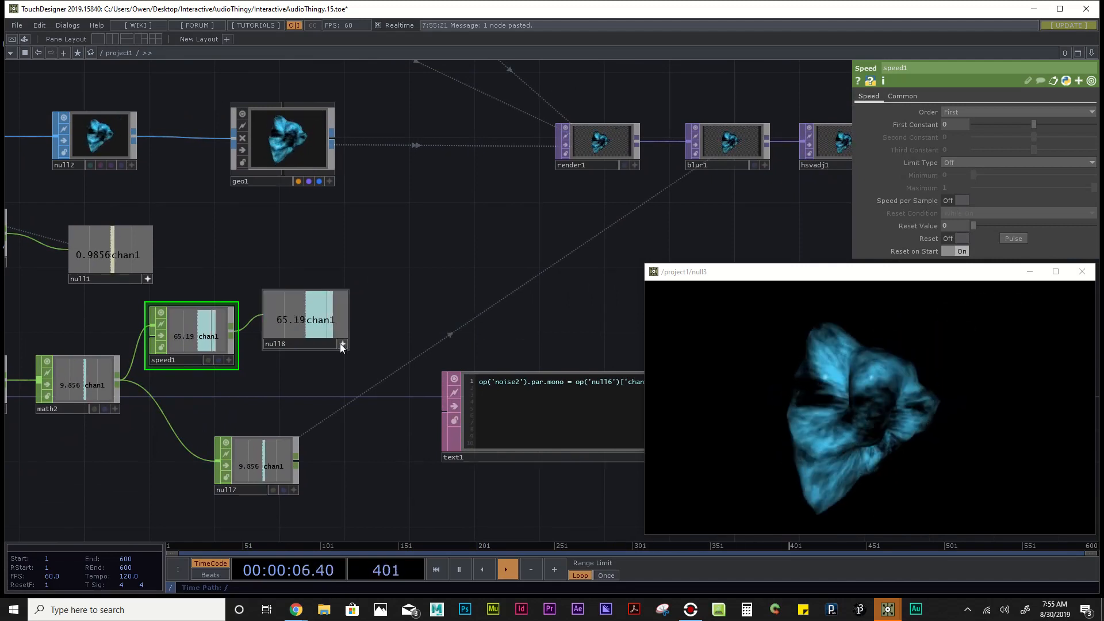
scroll(360, 254, down, 6)
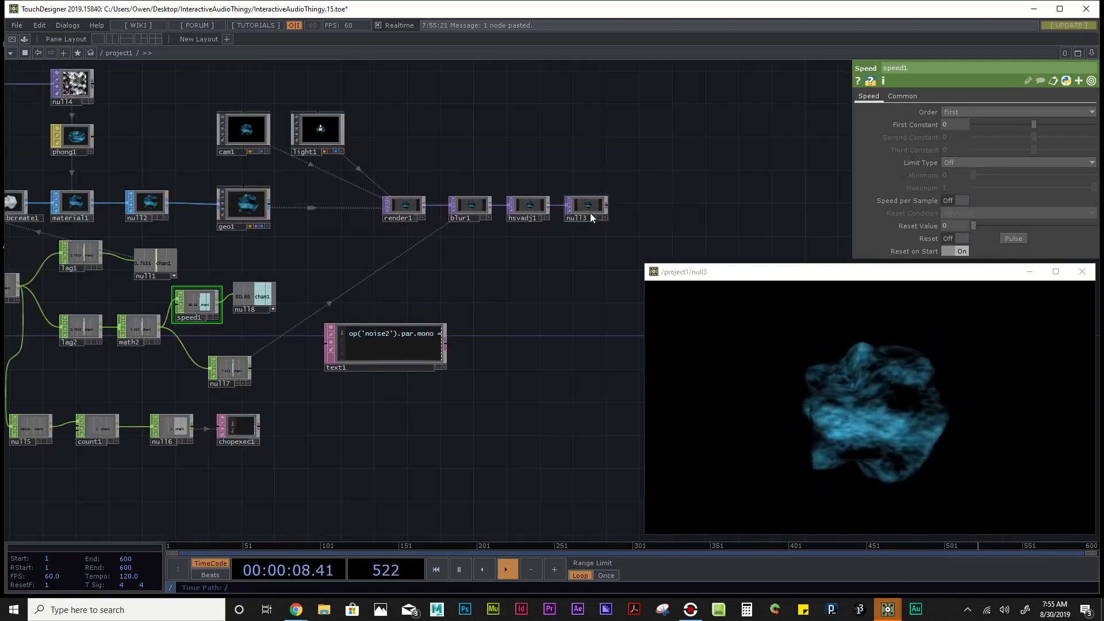
click(526, 205)
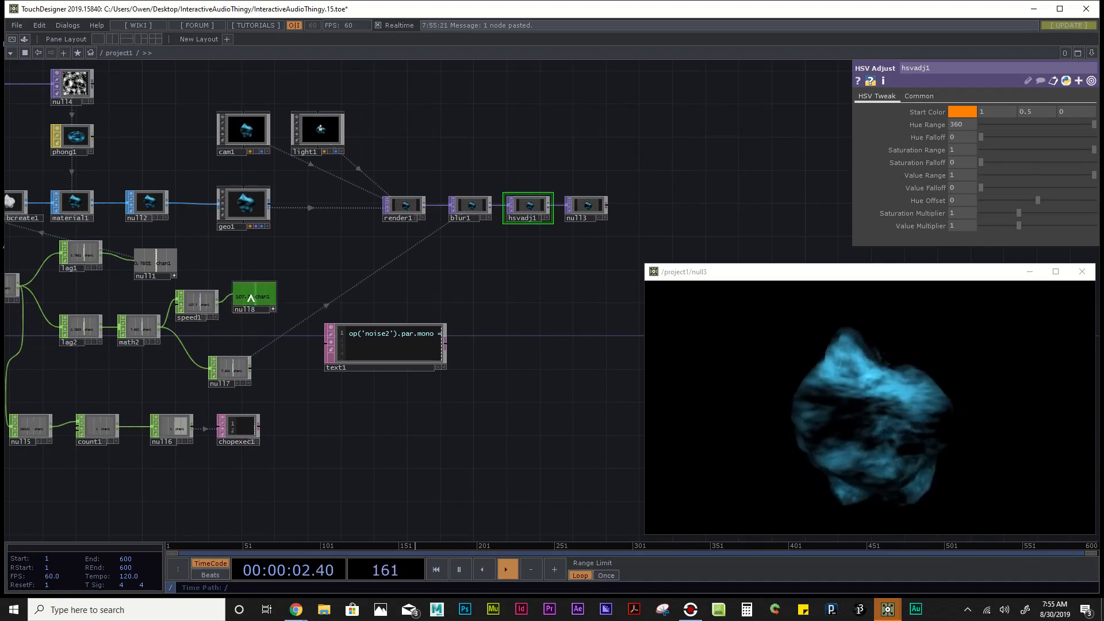
mouse_move(957, 199)
mouse_down()
mouse_move(967, 194)
mouse_move(955, 190)
mouse_up()
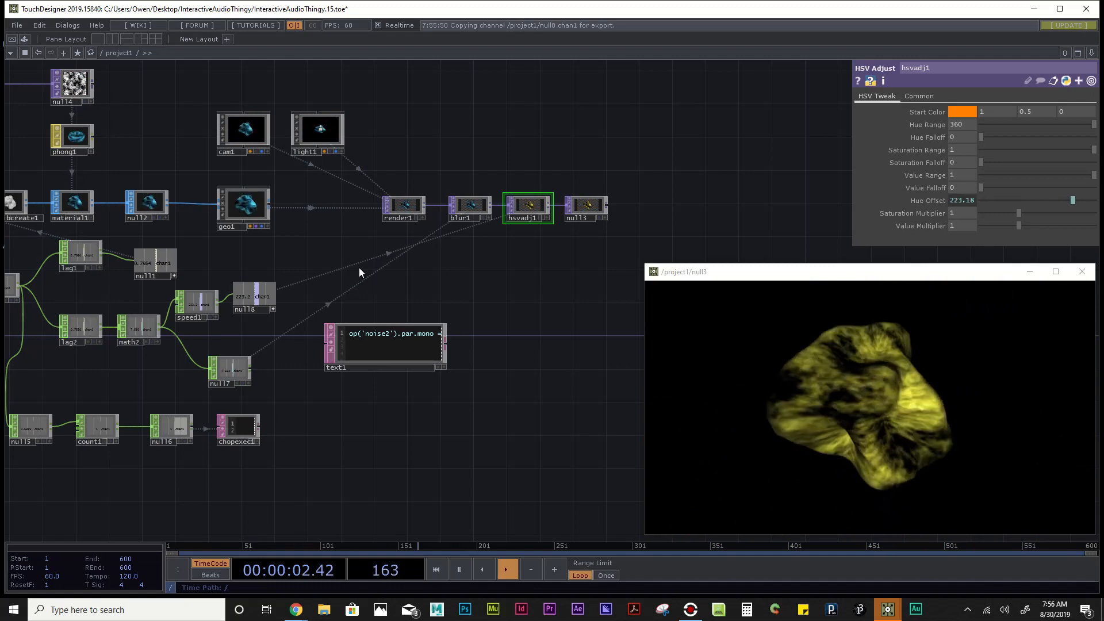
Step: Set speed1's Limit Type to Loop with a Maximum of 360
drag(264, 344, 360, 344)
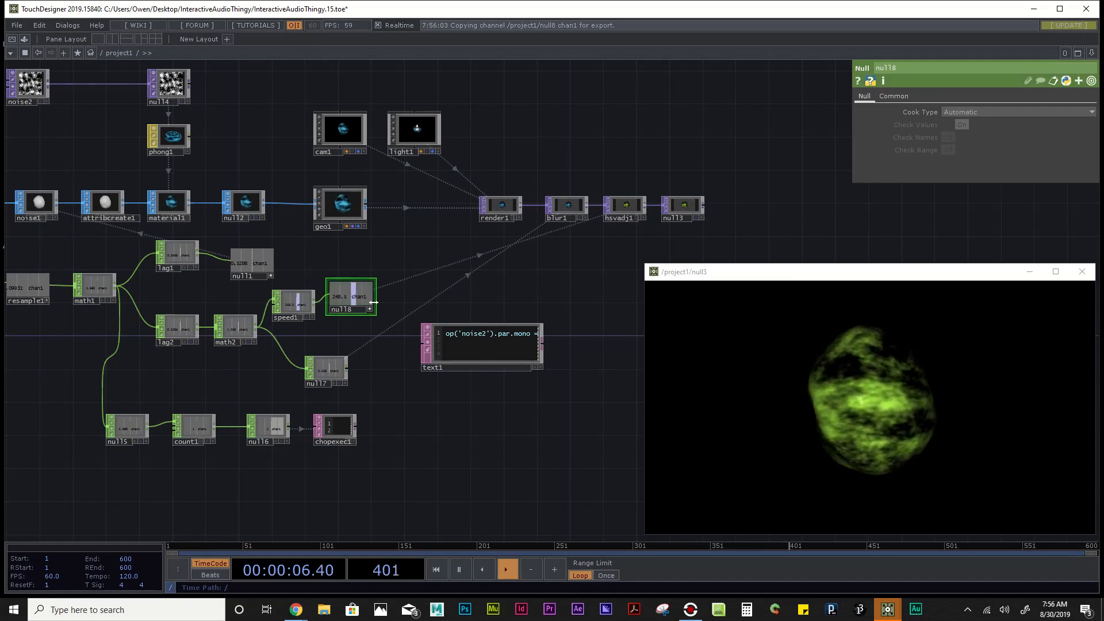
click(288, 303)
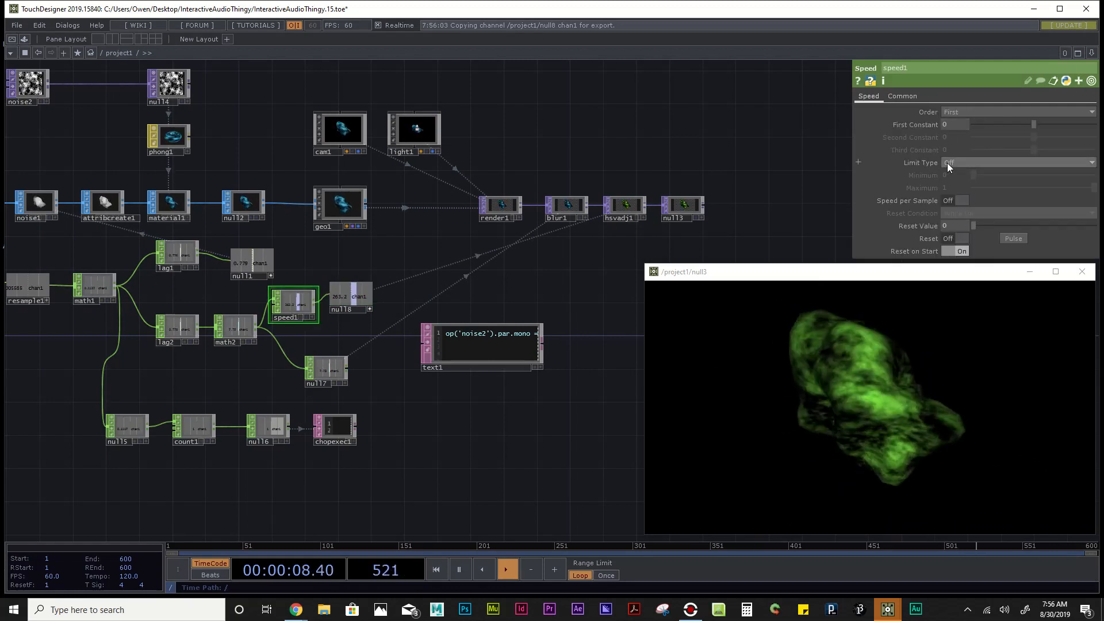
click(947, 163)
click(961, 193)
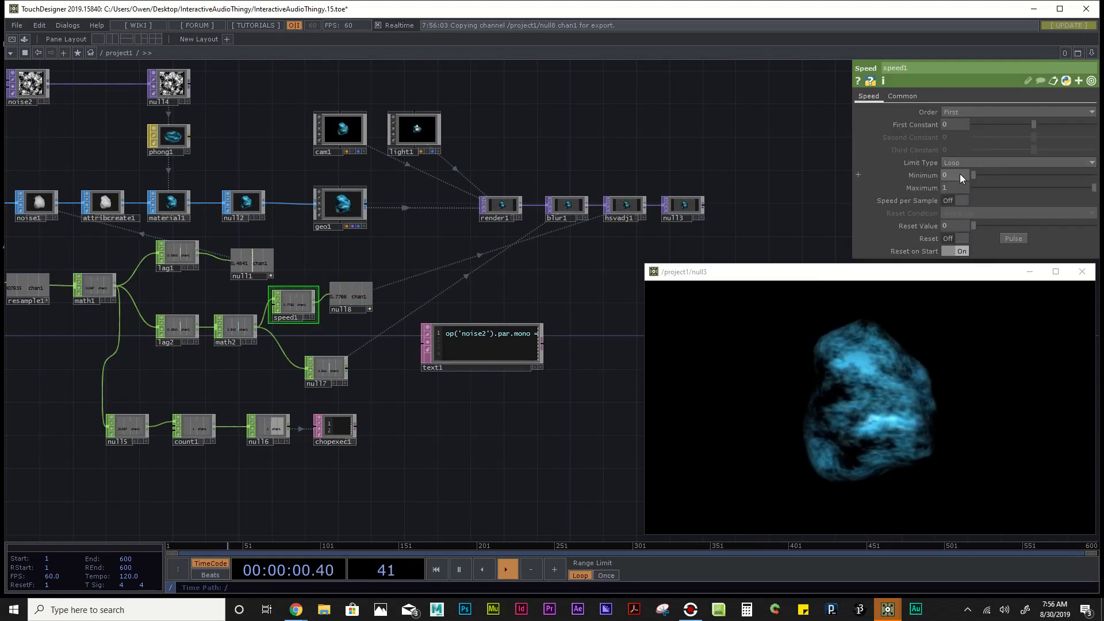
text(360)
key(Return)
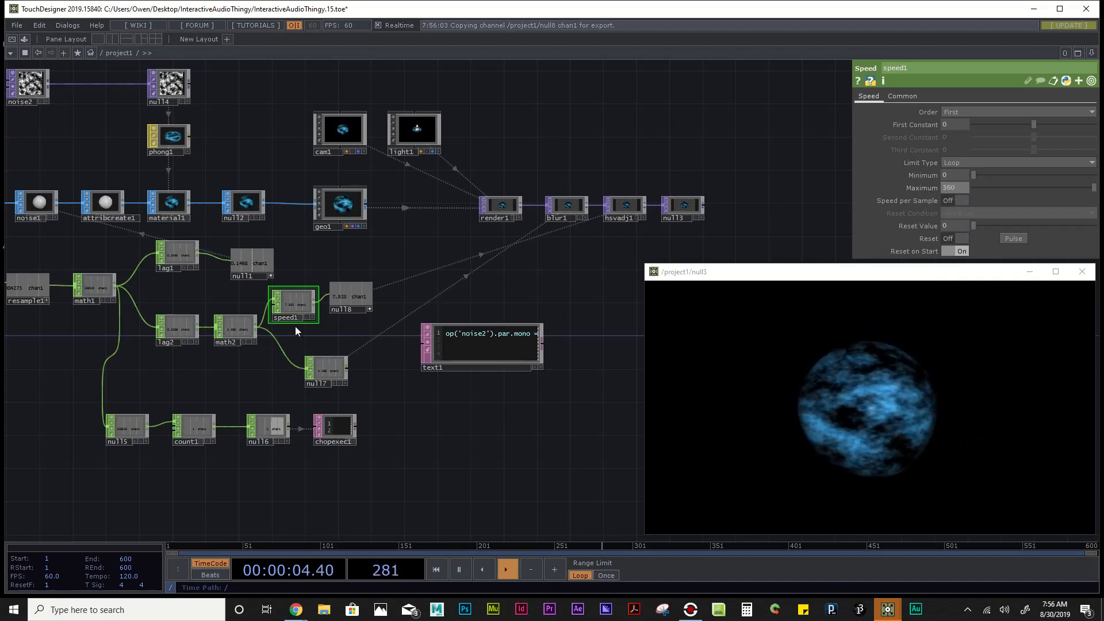
Step: Deactivate null8's viewer, space null8 and speed1 out in one row, and save the project
scroll(295, 326, up, 3)
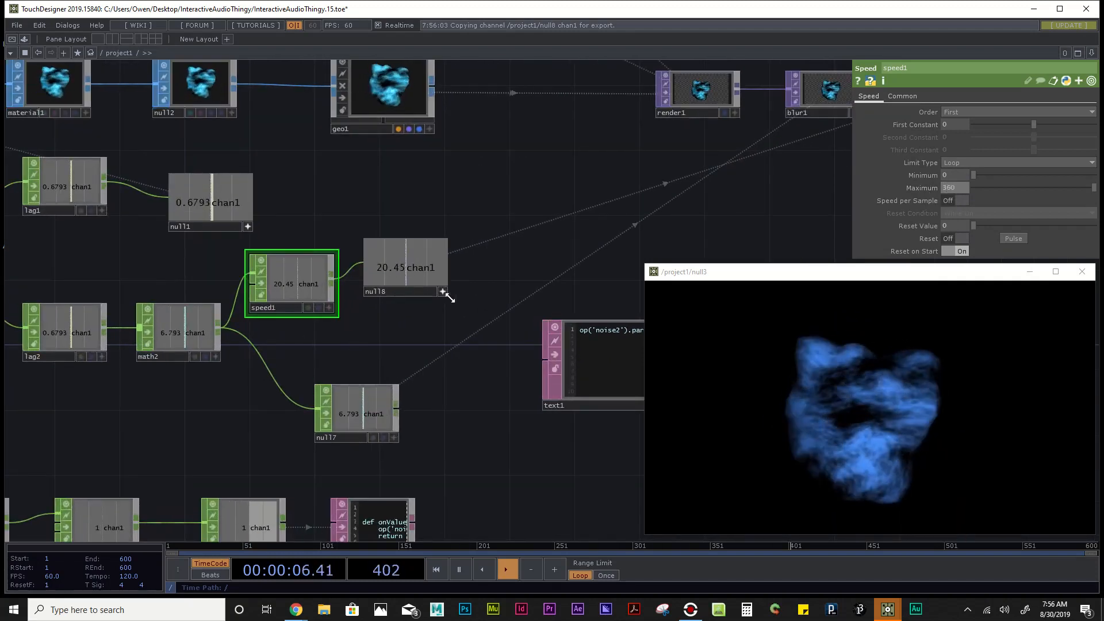
drag(412, 272, 491, 271)
key(ctrl+s)
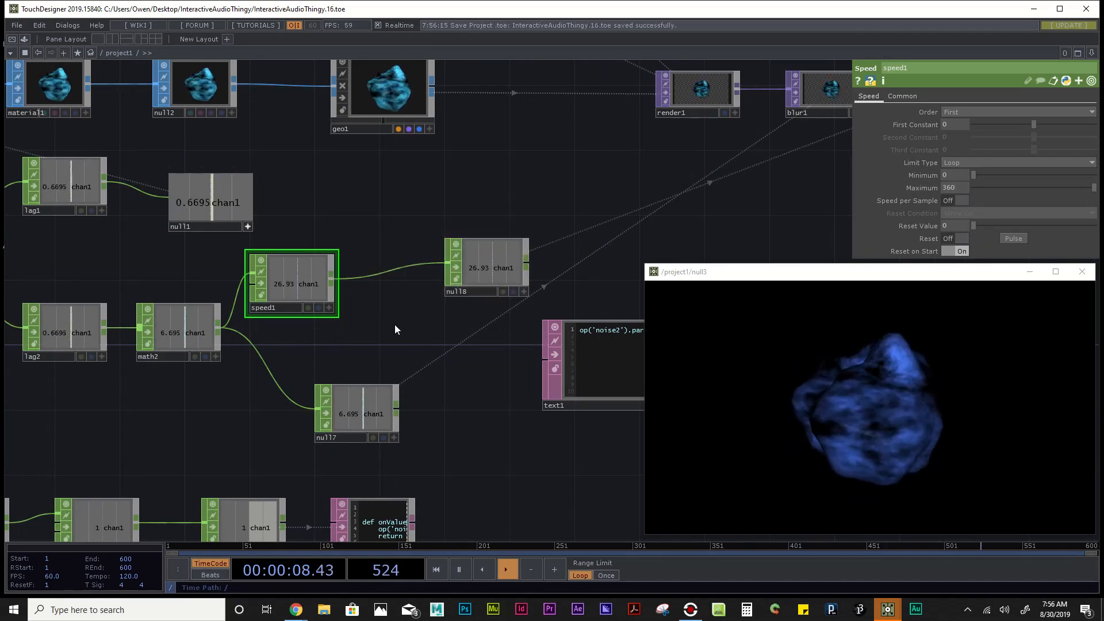
drag(295, 297, 338, 274)
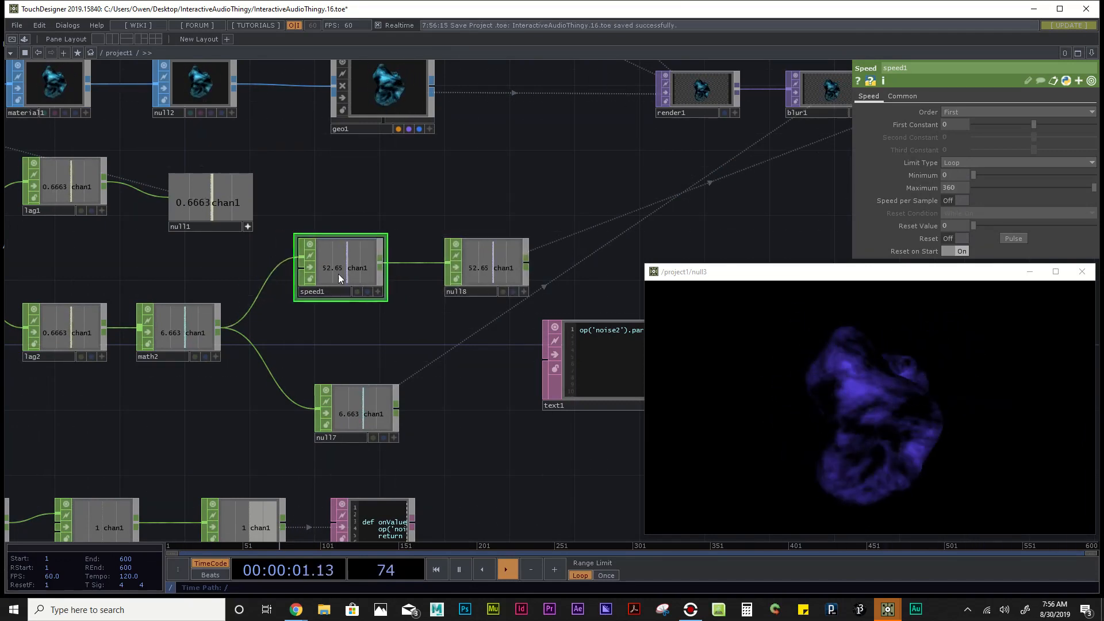
Step: Insert a Math CHOP on the wire between math2 and speed1, and shift speed1 over to make room
right_click(261, 287)
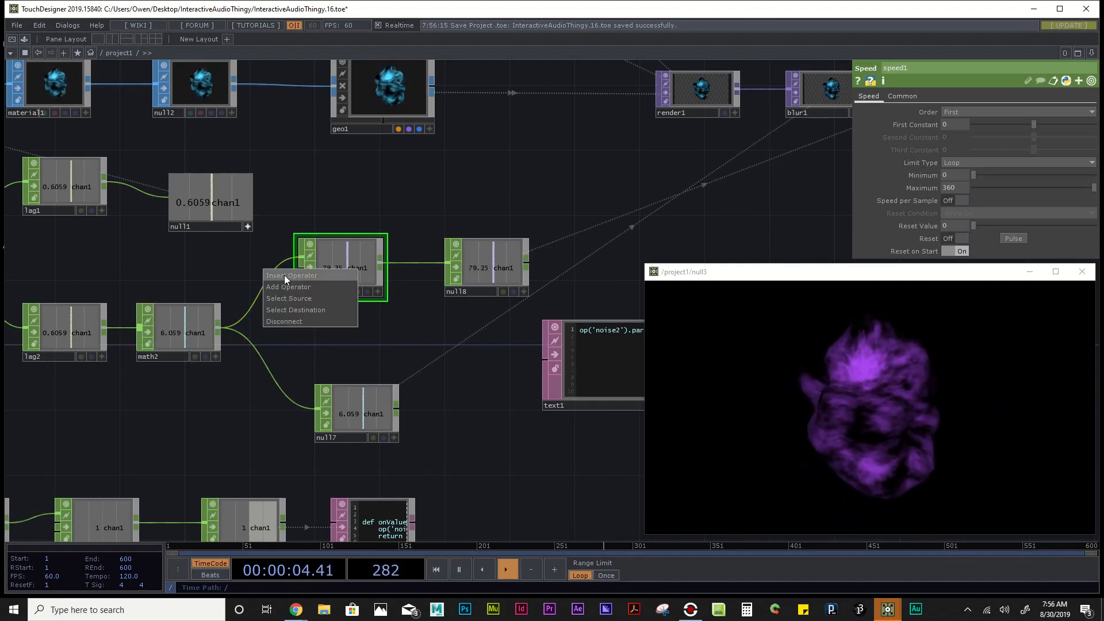
click(284, 275)
text(math)
key(Return)
click(284, 274)
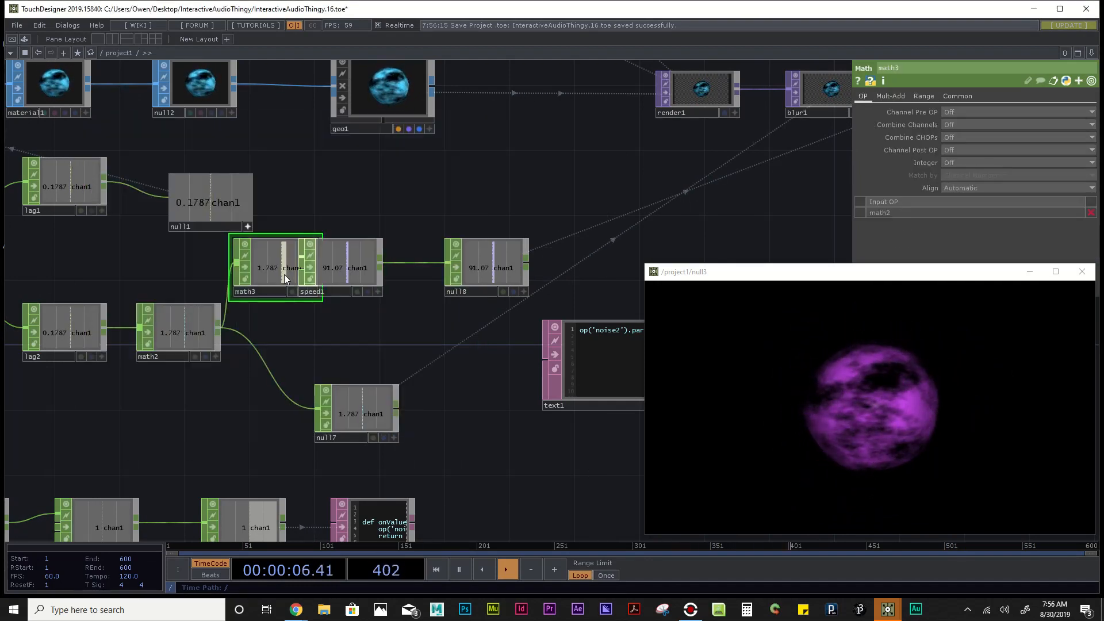
drag(354, 271, 405, 272)
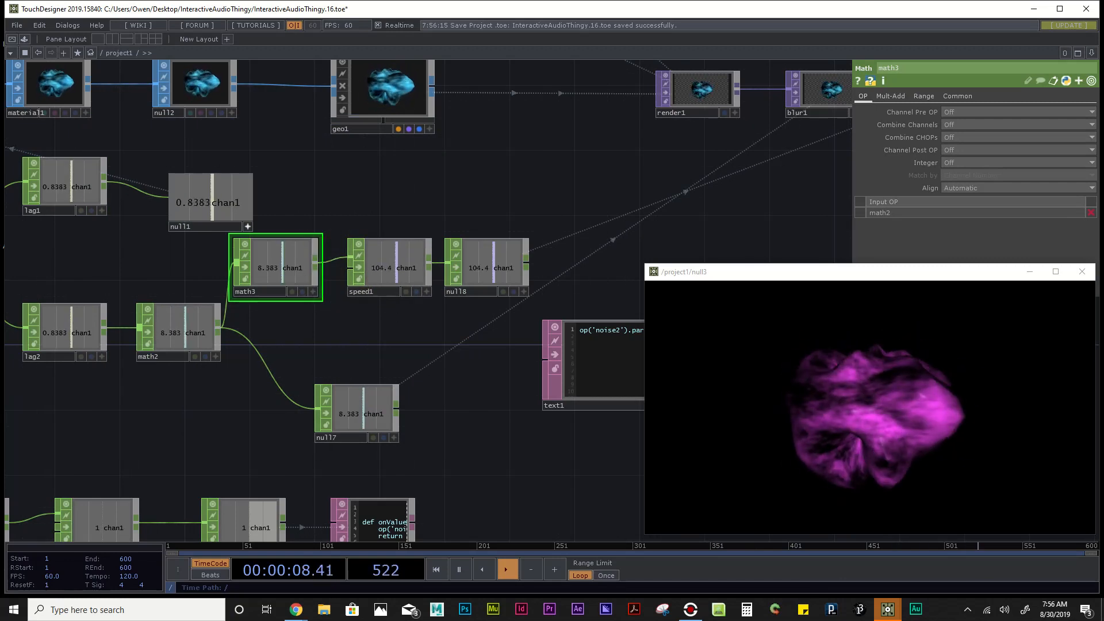
Step: Set math3's Multiply to 10 to speed up the hue cycling and check the effect on the render chain
click(892, 95)
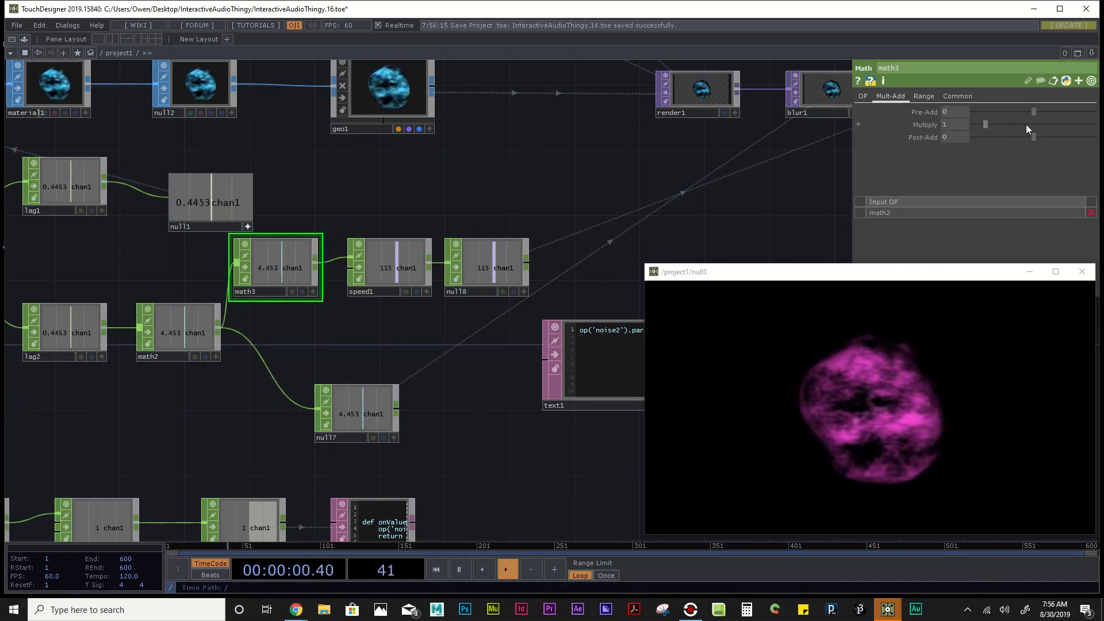
drag(1026, 124, 1096, 124)
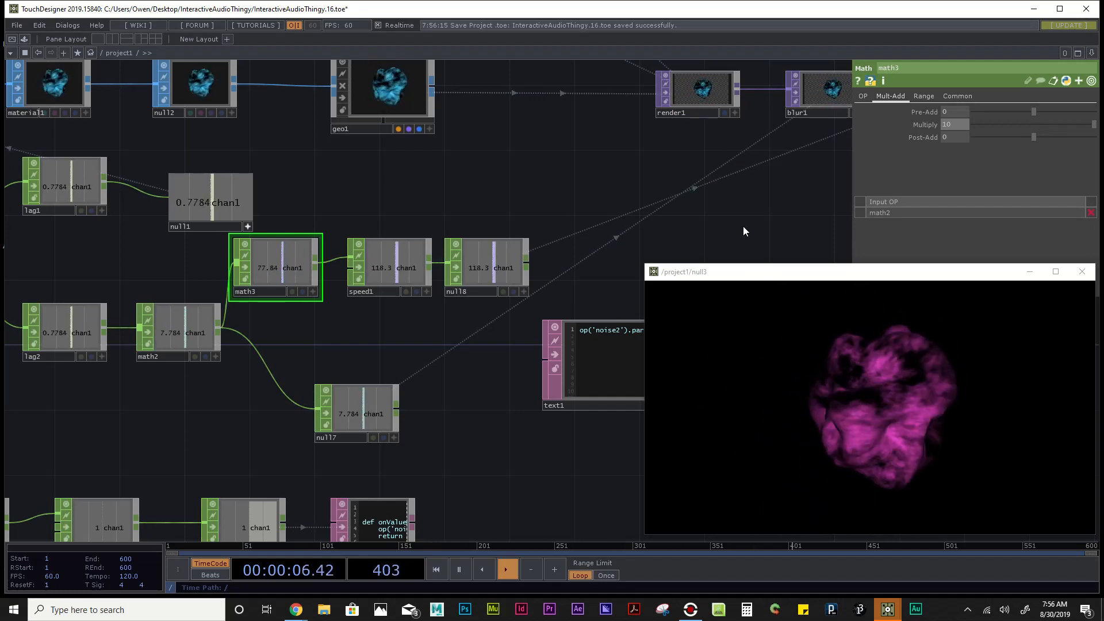
drag(747, 224, 469, 216)
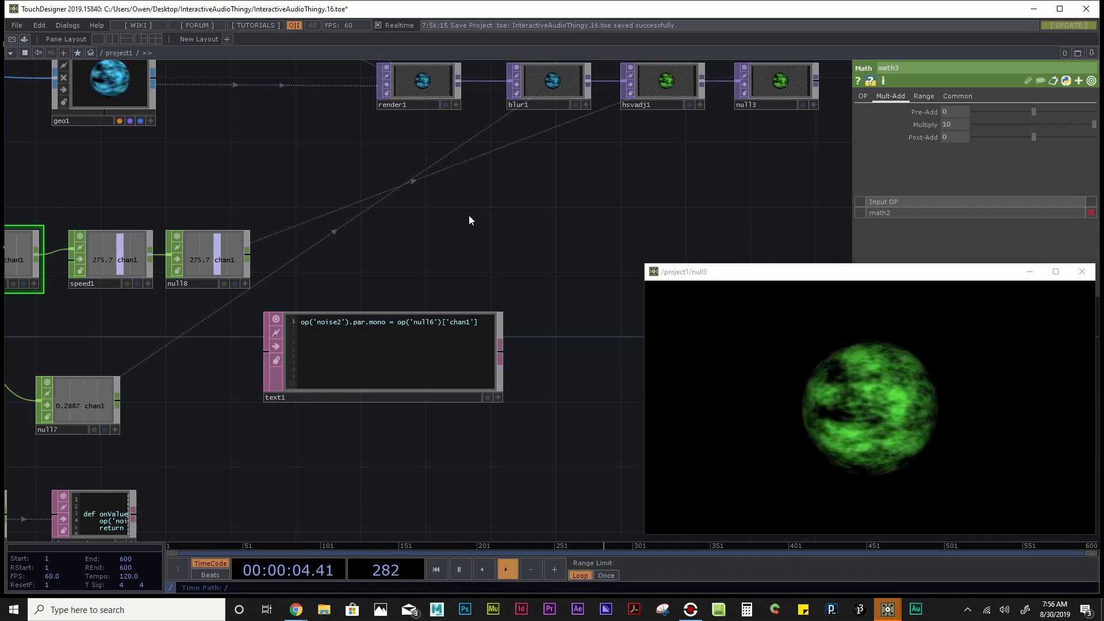
scroll(469, 219, down, 3)
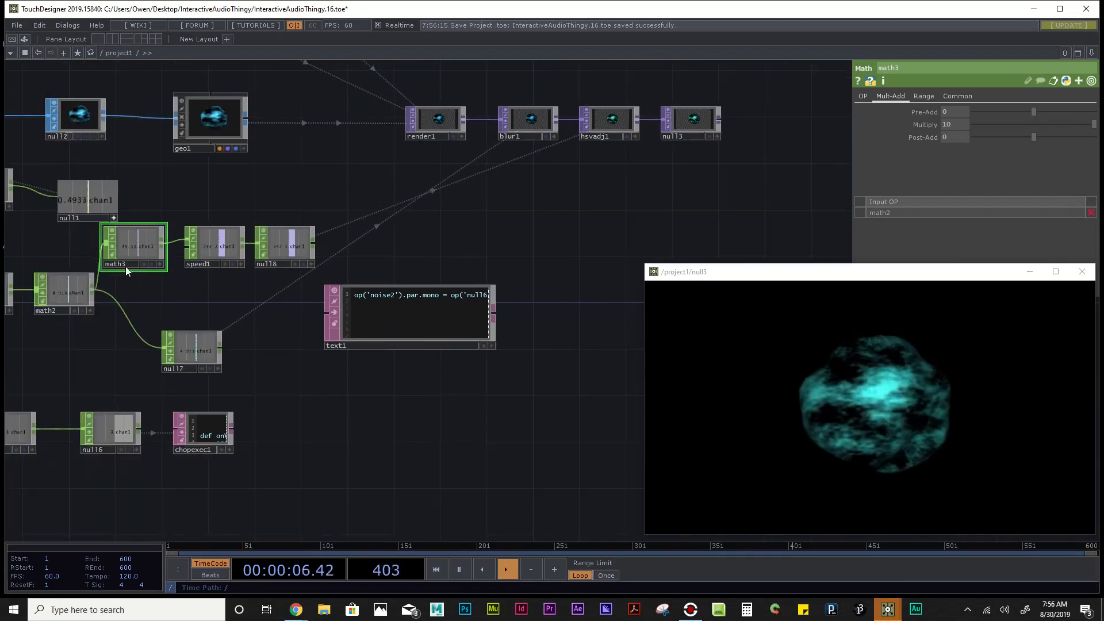
Step: Try a Pre-Add of -10 on math3 and reset it to 0
drag(136, 286, 272, 326)
scroll(271, 323, up, 3)
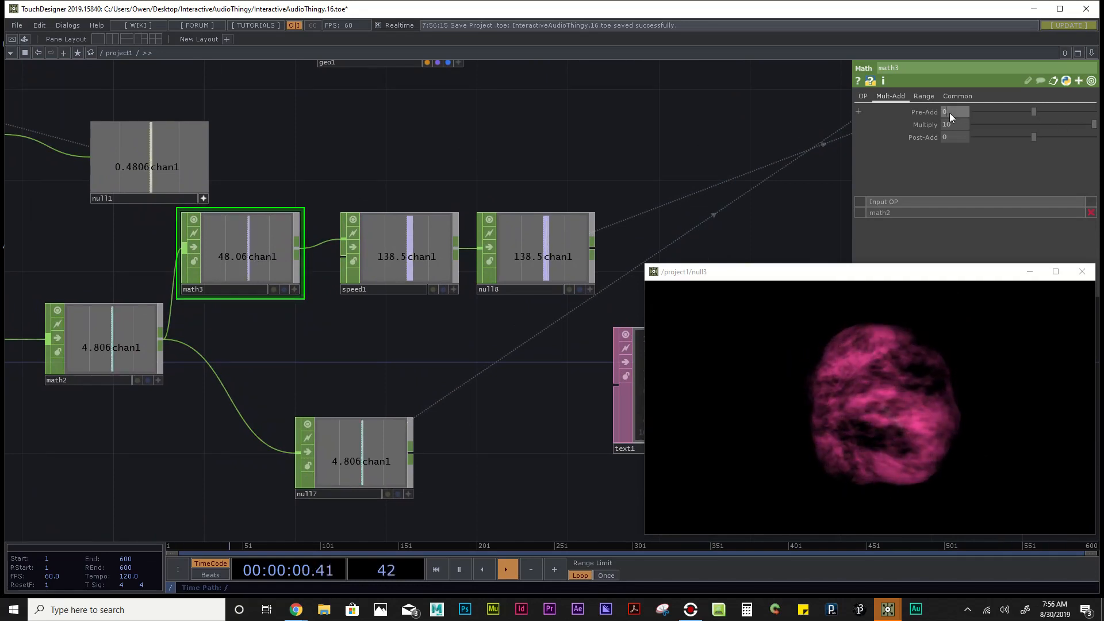
text(-10)
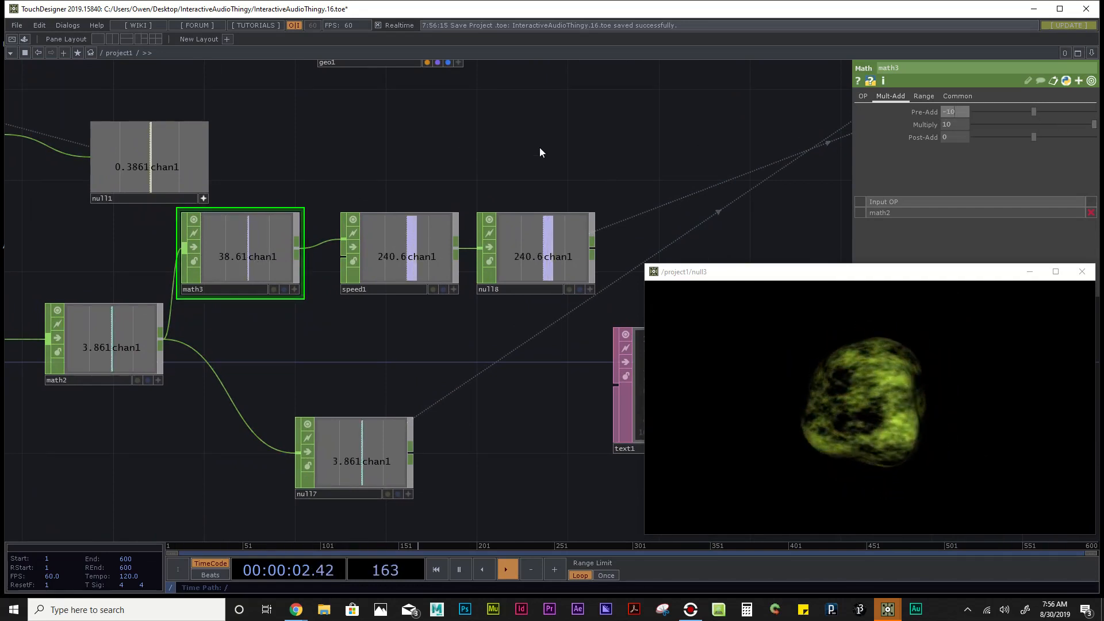
click(532, 146)
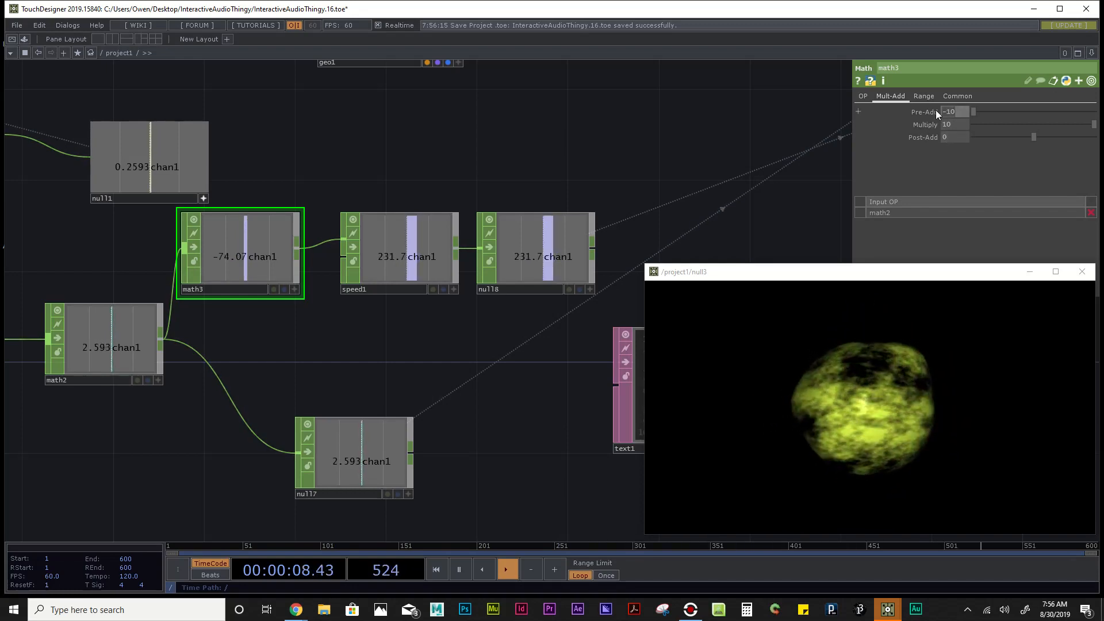
text(0)
Step: Try a Post-Add of -10 on math3 and settle on -5
click(951, 137)
text(-)
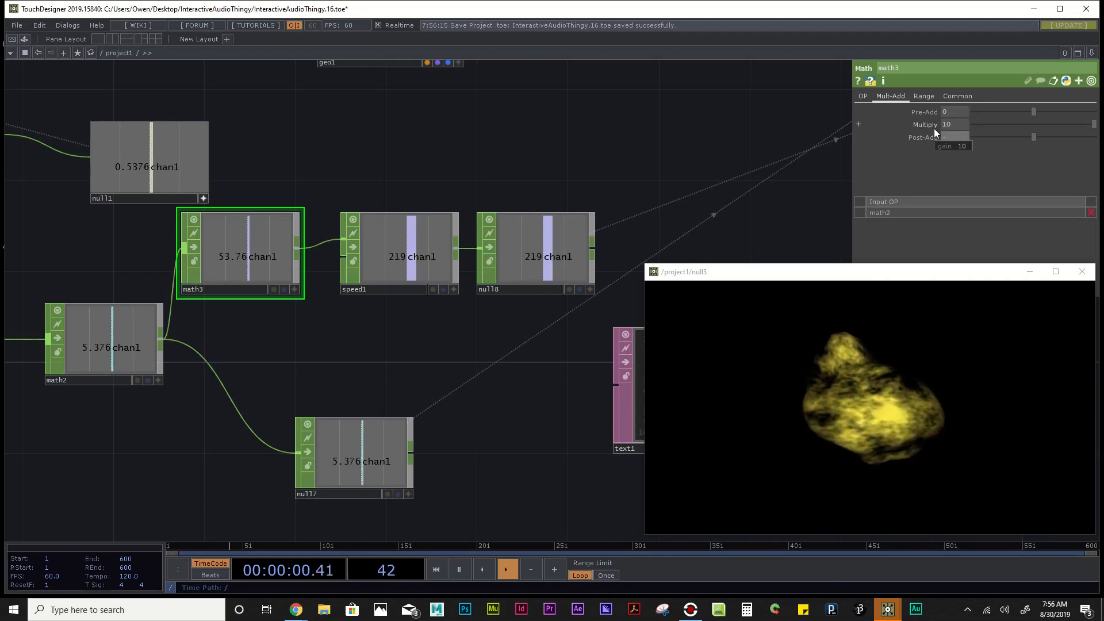
text(10)
key(Return)
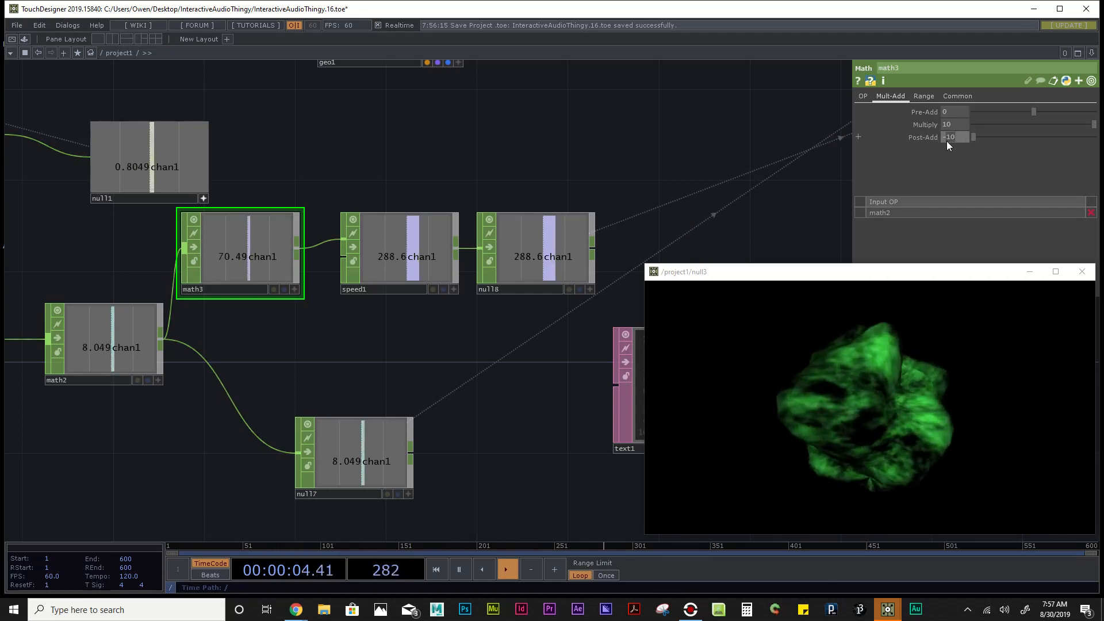
text(5)
key(Return)
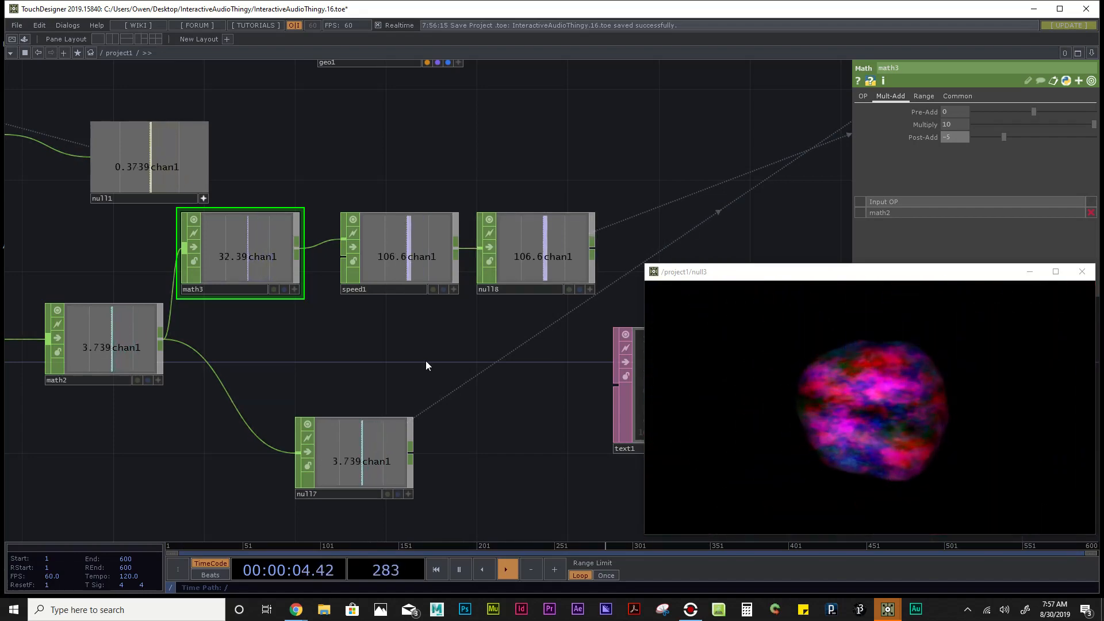
Step: Look over the whole operator network and save the project
scroll(427, 362, down, 5)
middle_drag(447, 371, 509, 499)
drag(510, 478, 487, 396)
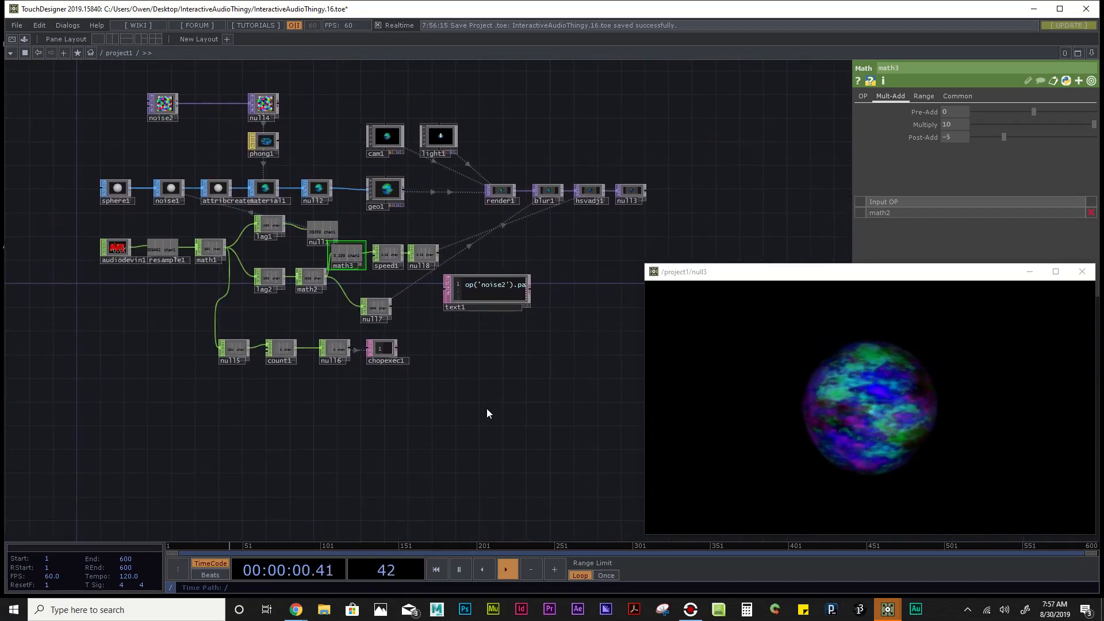
key(ctrl+s)
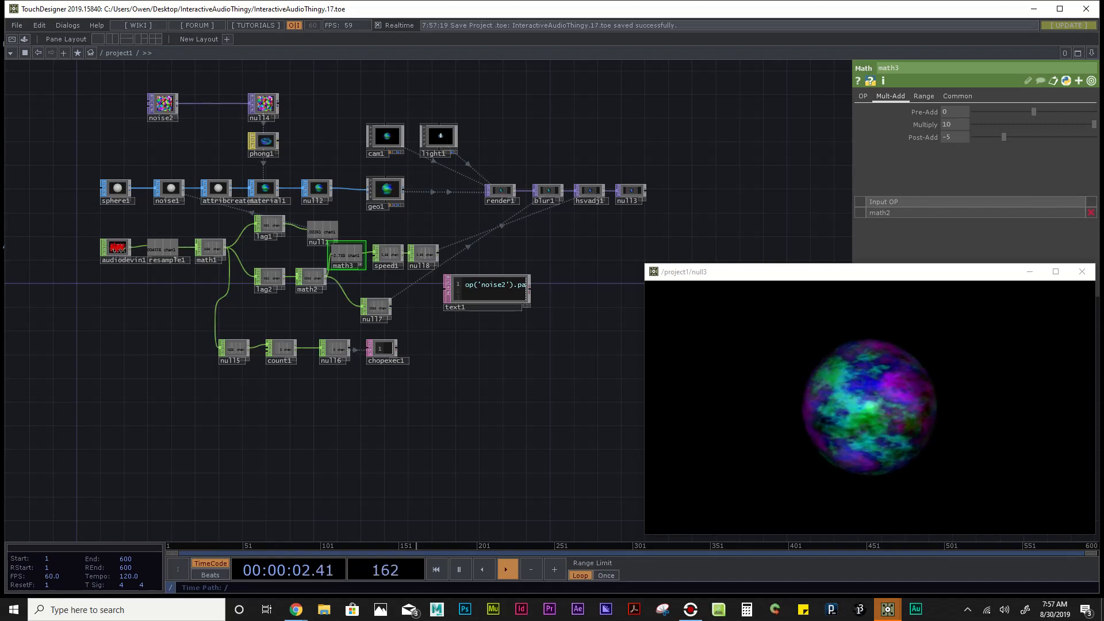